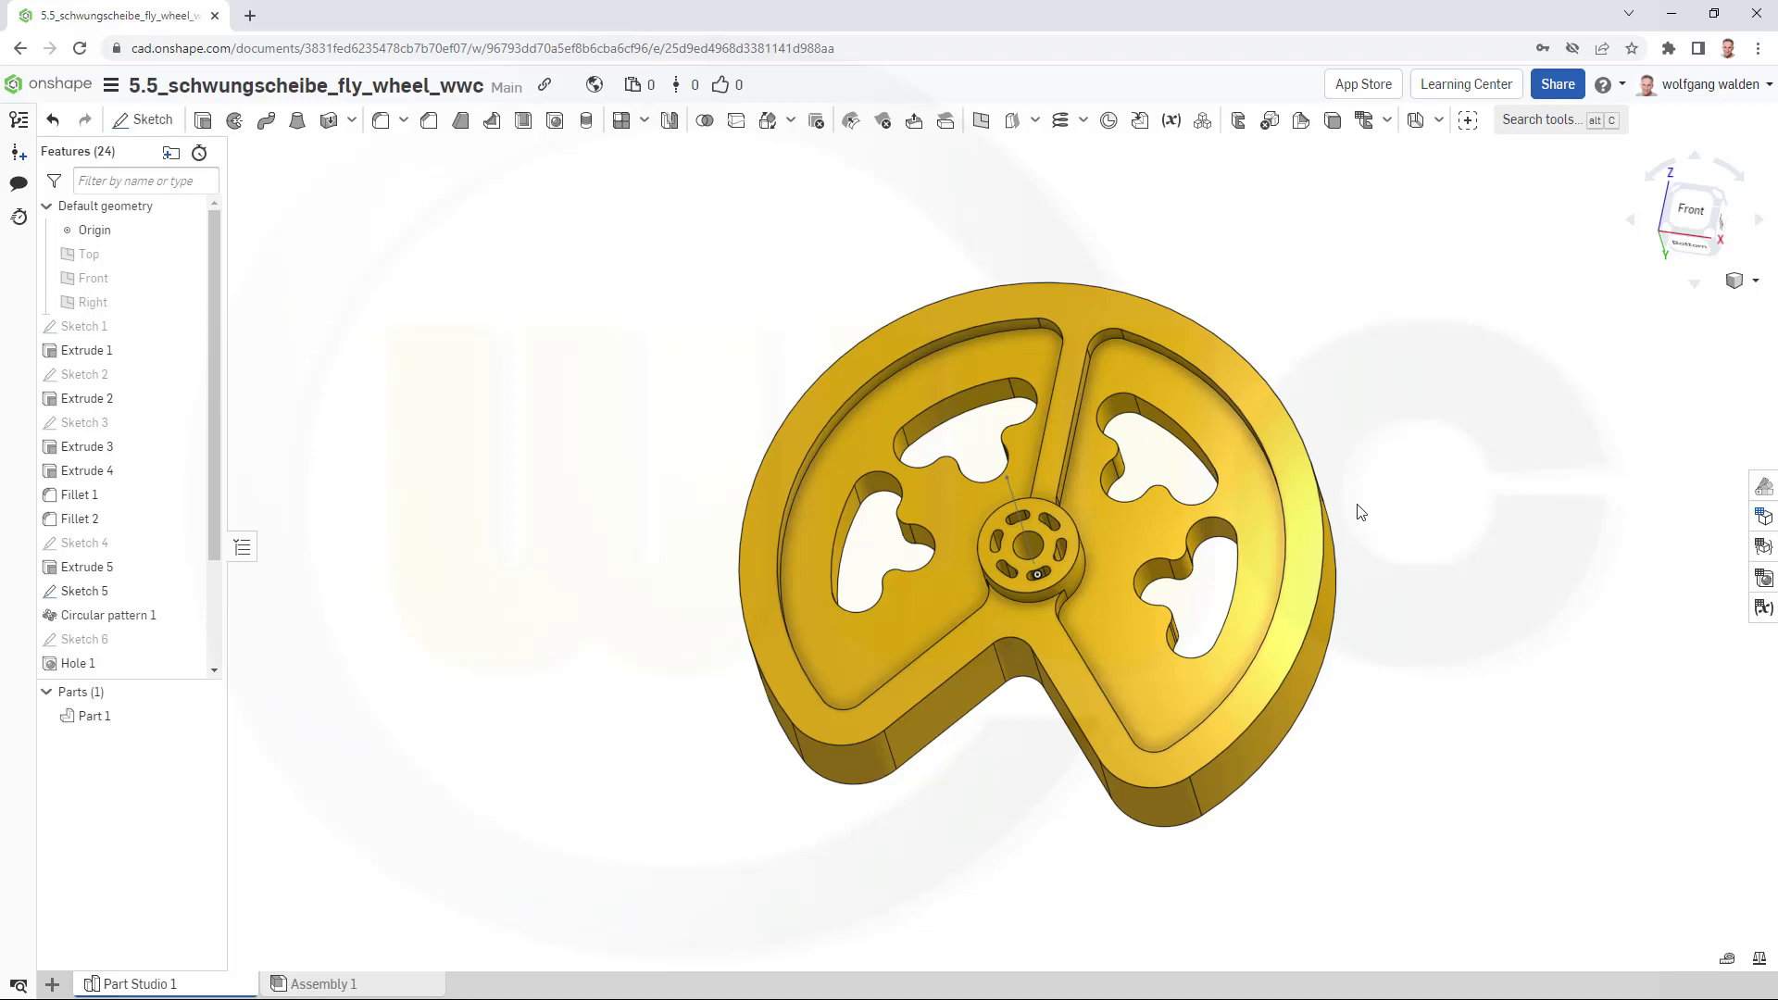
Orbit the finished flywheel model so it faces the front.
right_drag(1360, 512, 1354, 509)
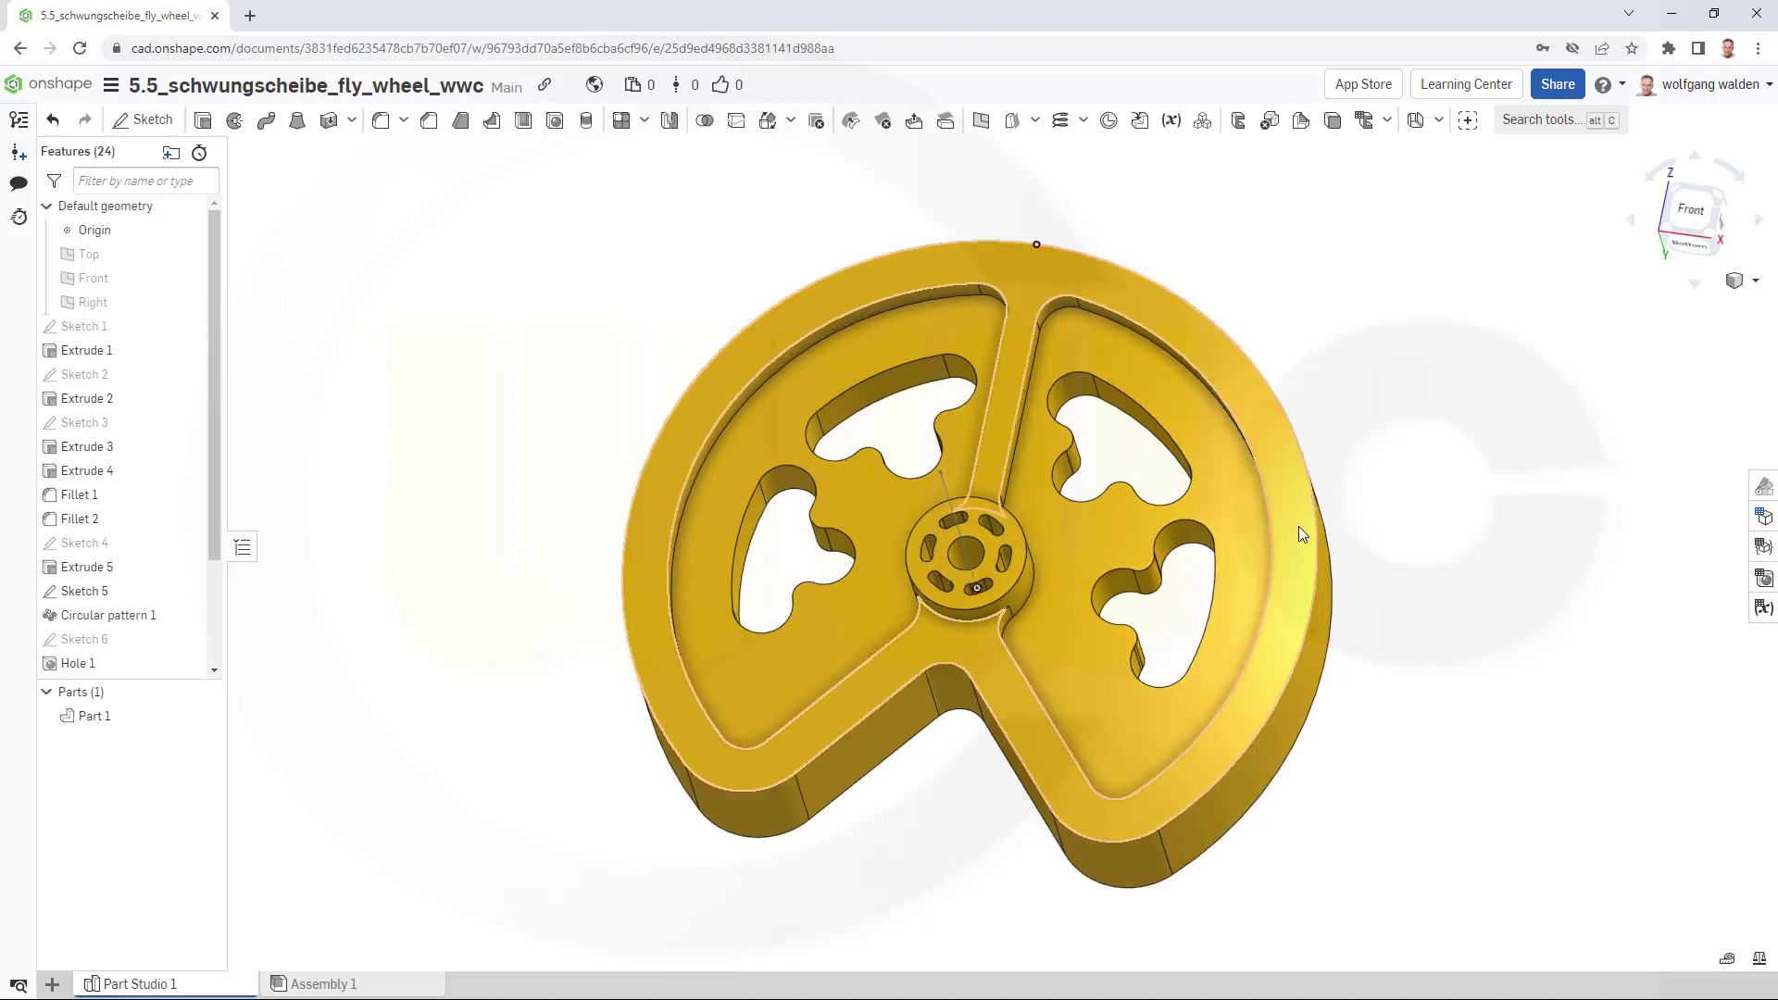
Orbit the reference flywheel, then switch over to the flywheel drawing PDF.
mouse_move(1210, 500)
right_down()
mouse_move(1203, 456)
mouse_move(1202, 516)
mouse_move(1247, 553)
mouse_move(1322, 556)
mouse_move(1170, 520)
mouse_move(1123, 413)
mouse_move(1124, 445)
mouse_move(1176, 502)
mouse_move(1238, 520)
mouse_move(1270, 493)
mouse_move(1204, 471)
mouse_move(1203, 502)
mouse_move(1187, 485)
right_up()
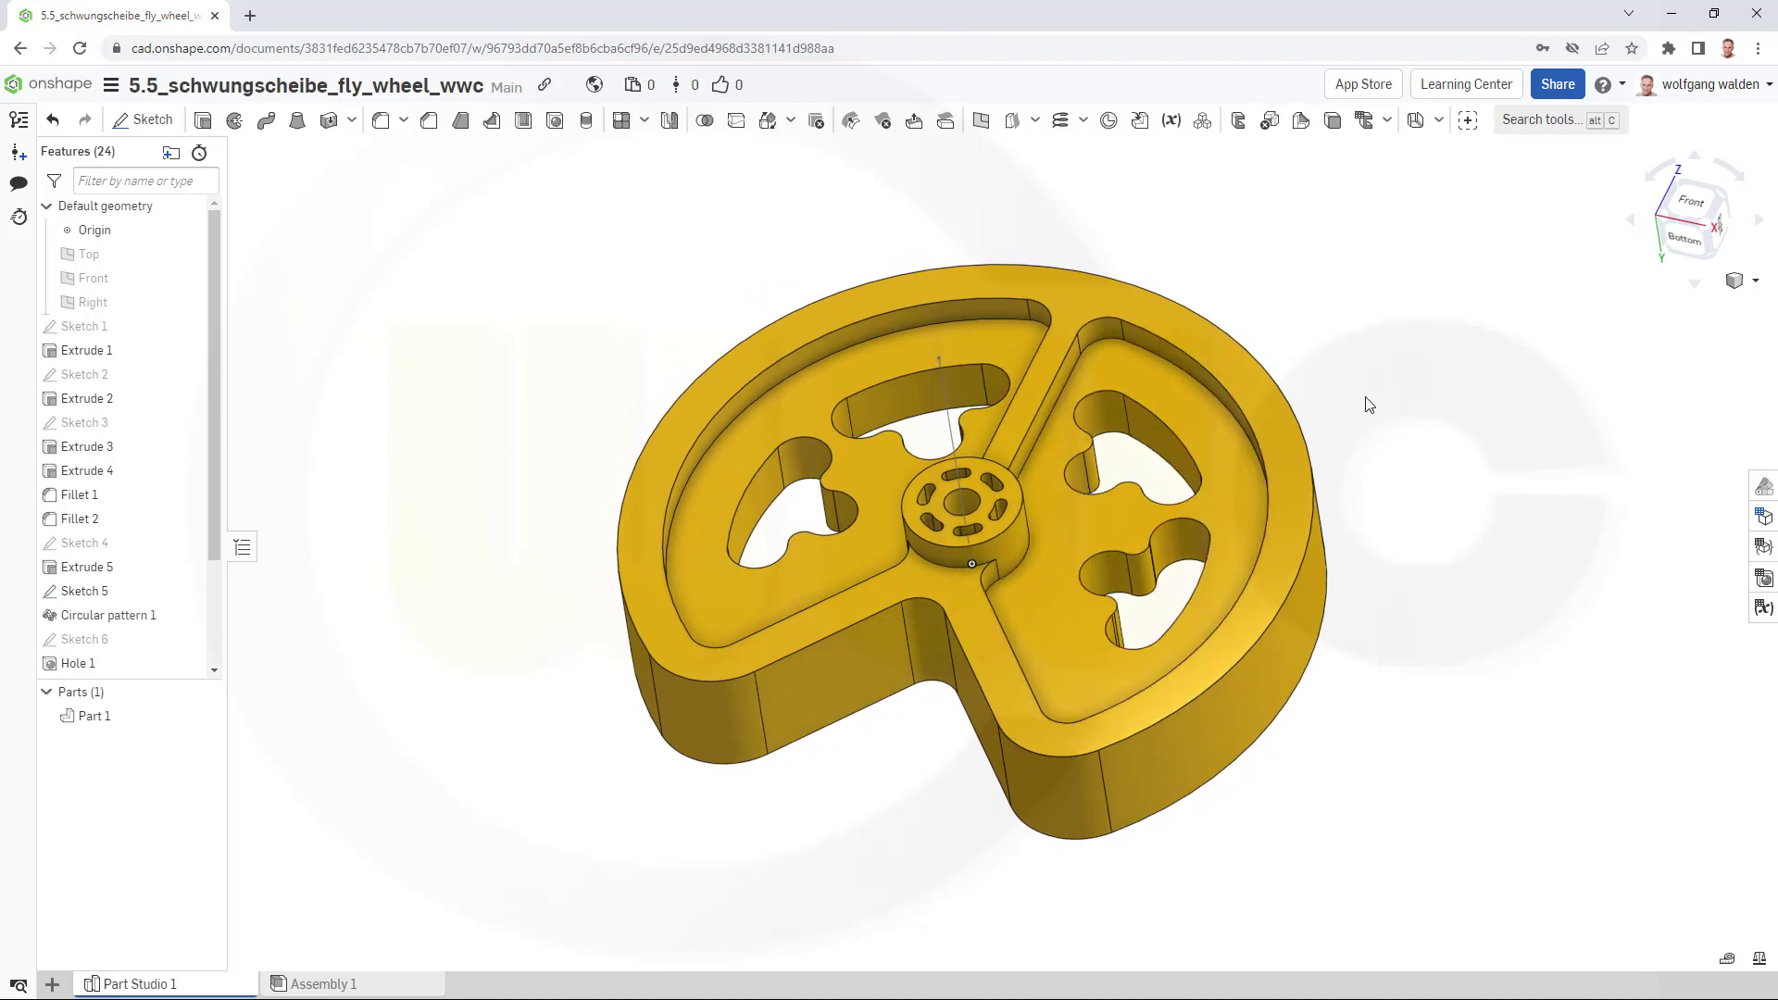
key(alt+Tab)
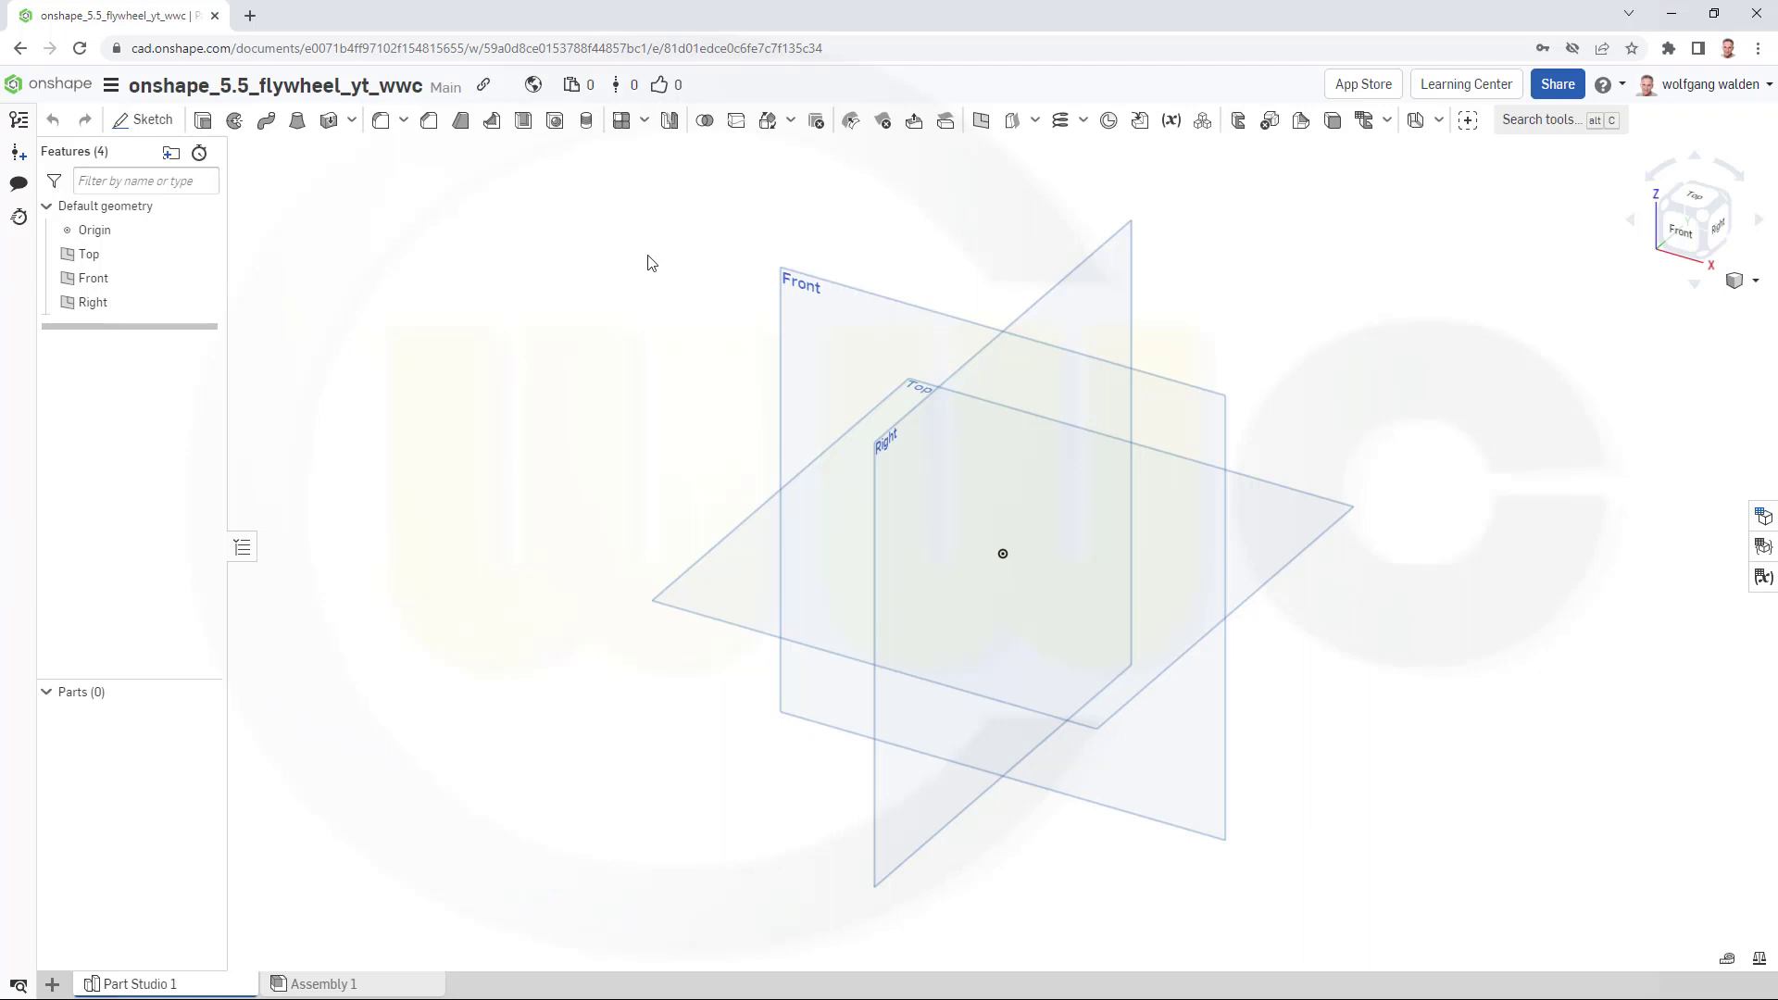
Start Sketch 1 on the Front plane and draw a Ø230 circle centred on the origin.
click(142, 120)
click(912, 311)
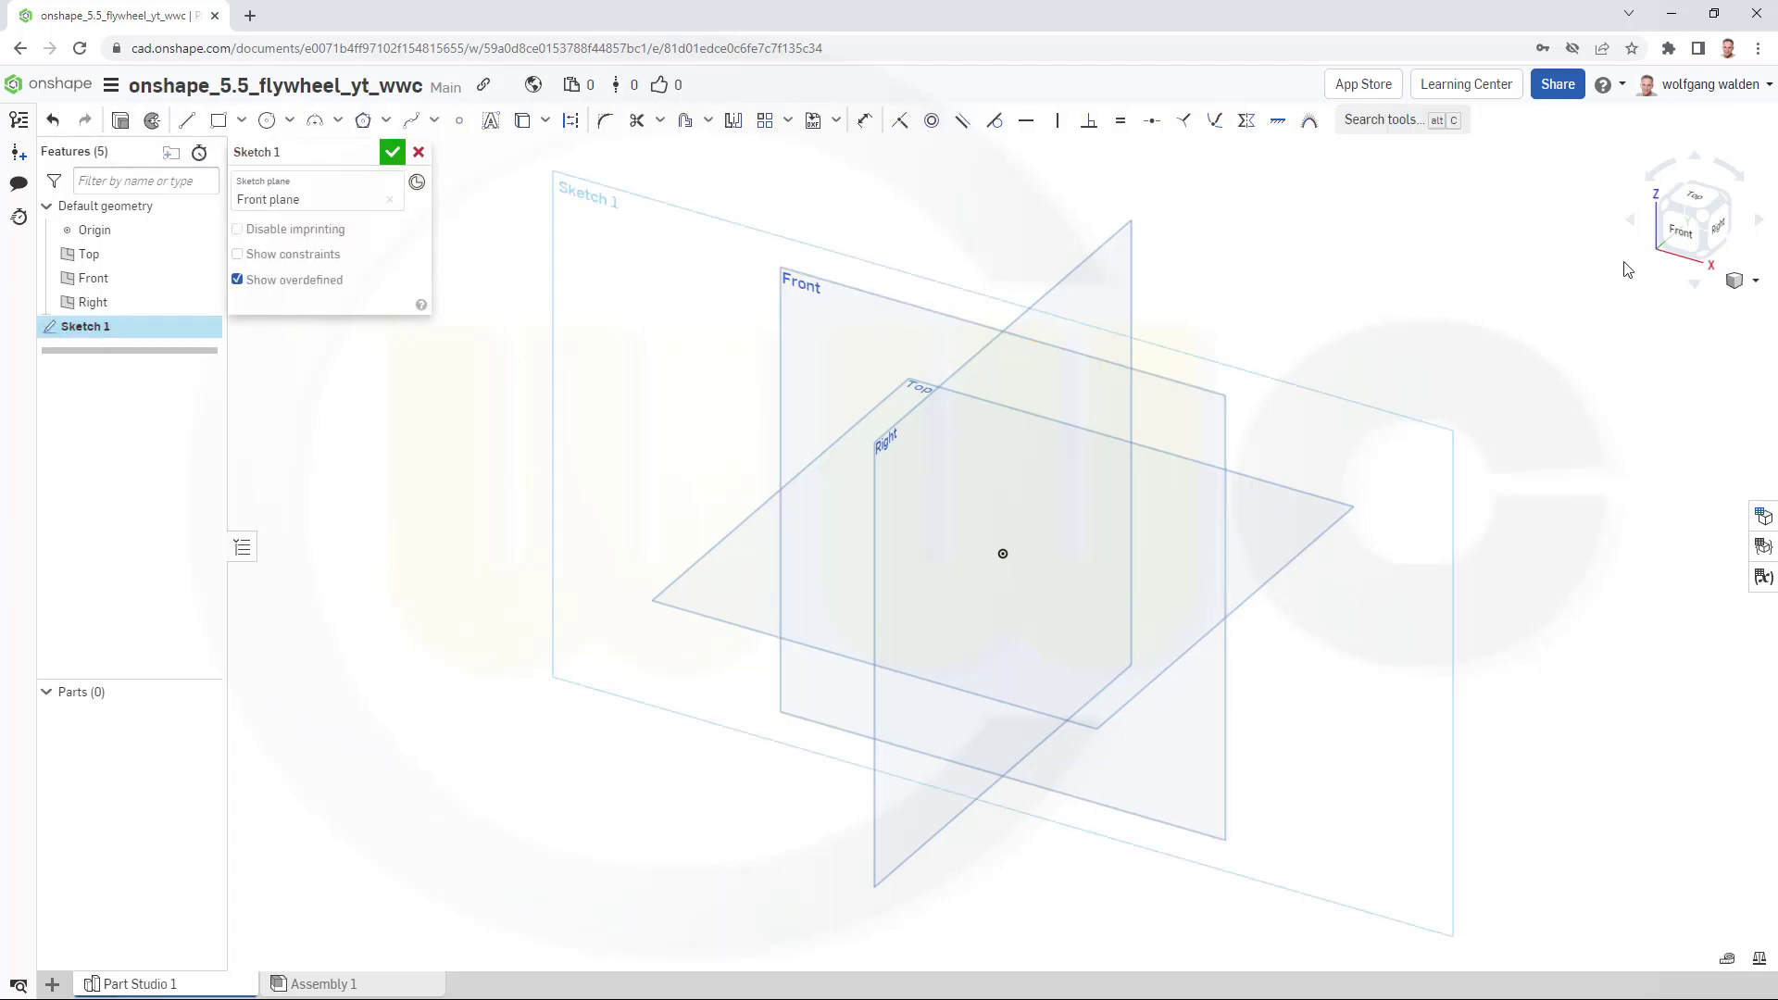
click(1680, 229)
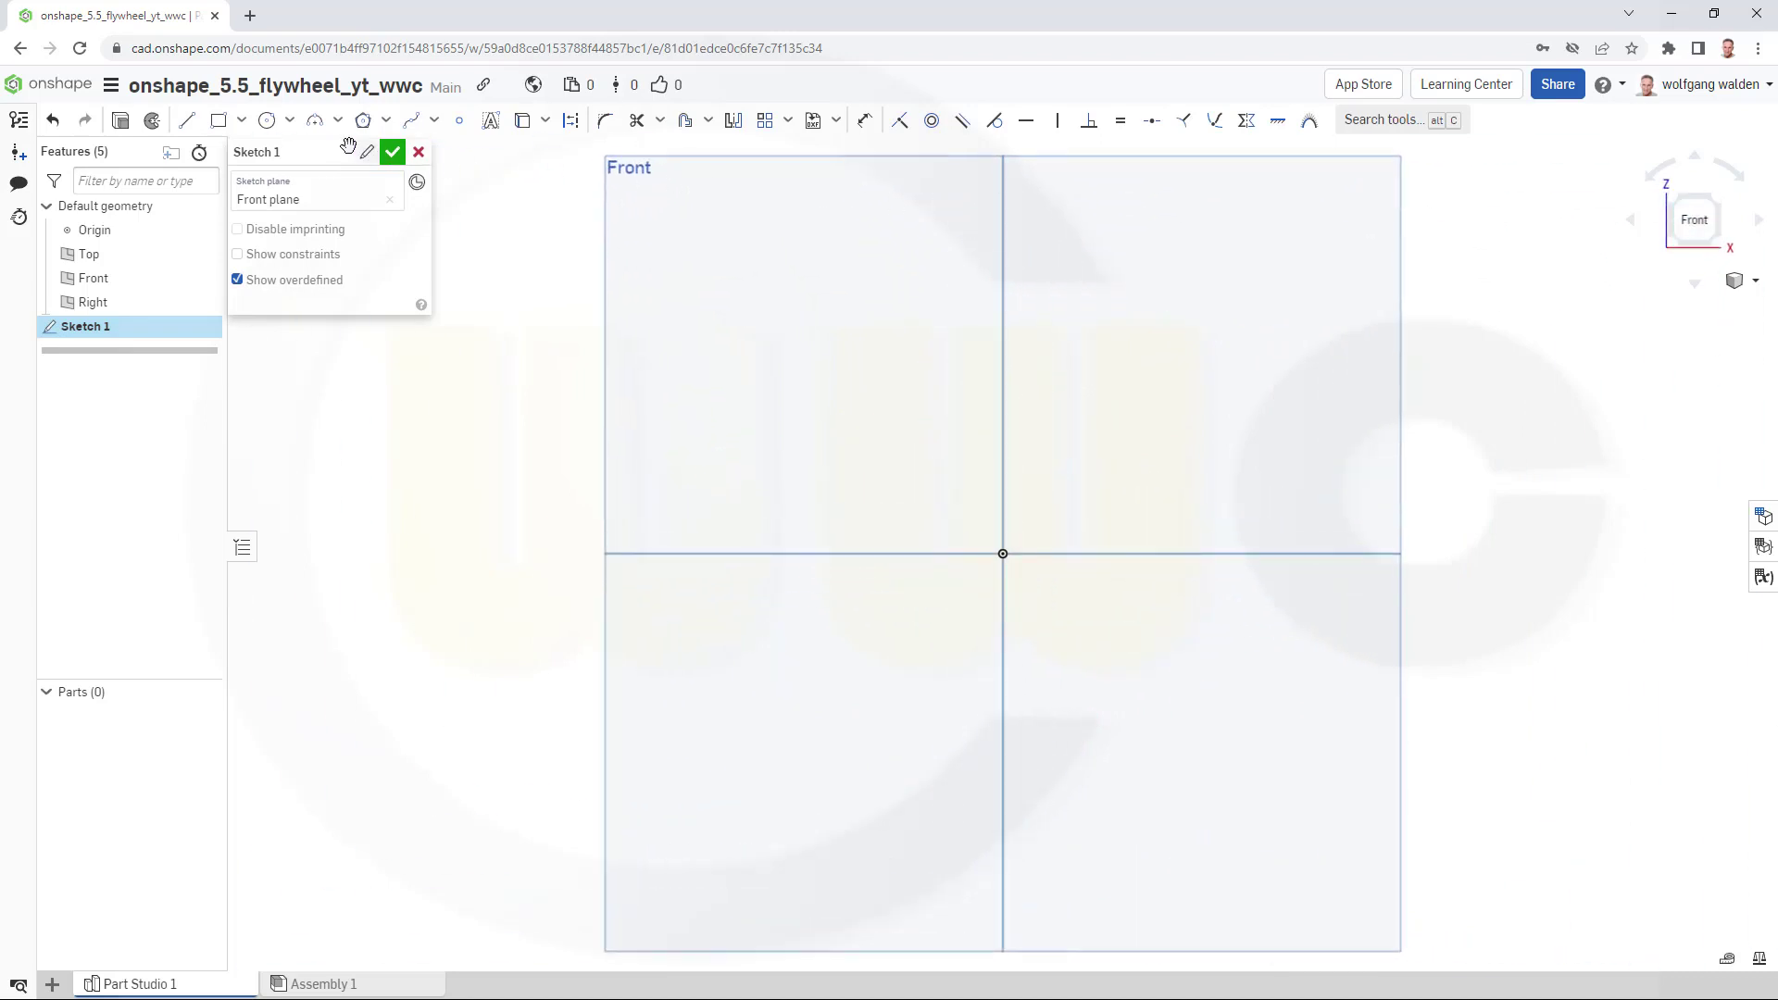
click(267, 120)
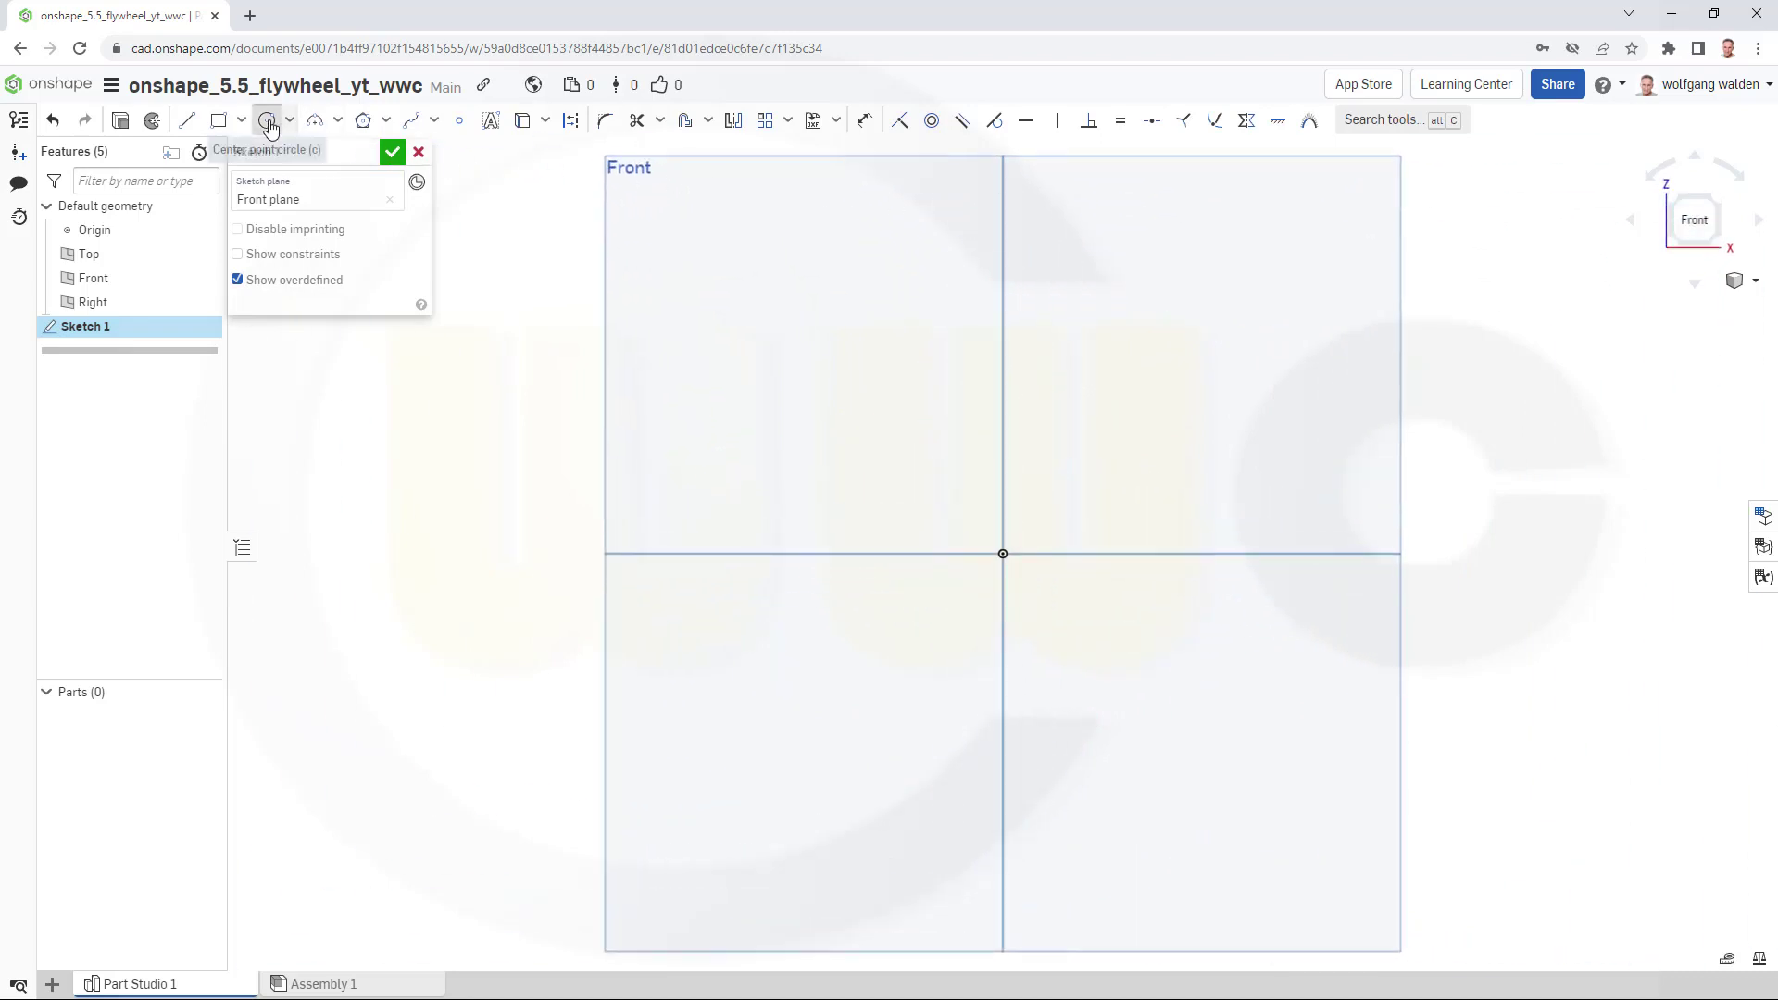
click(1004, 554)
click(1188, 568)
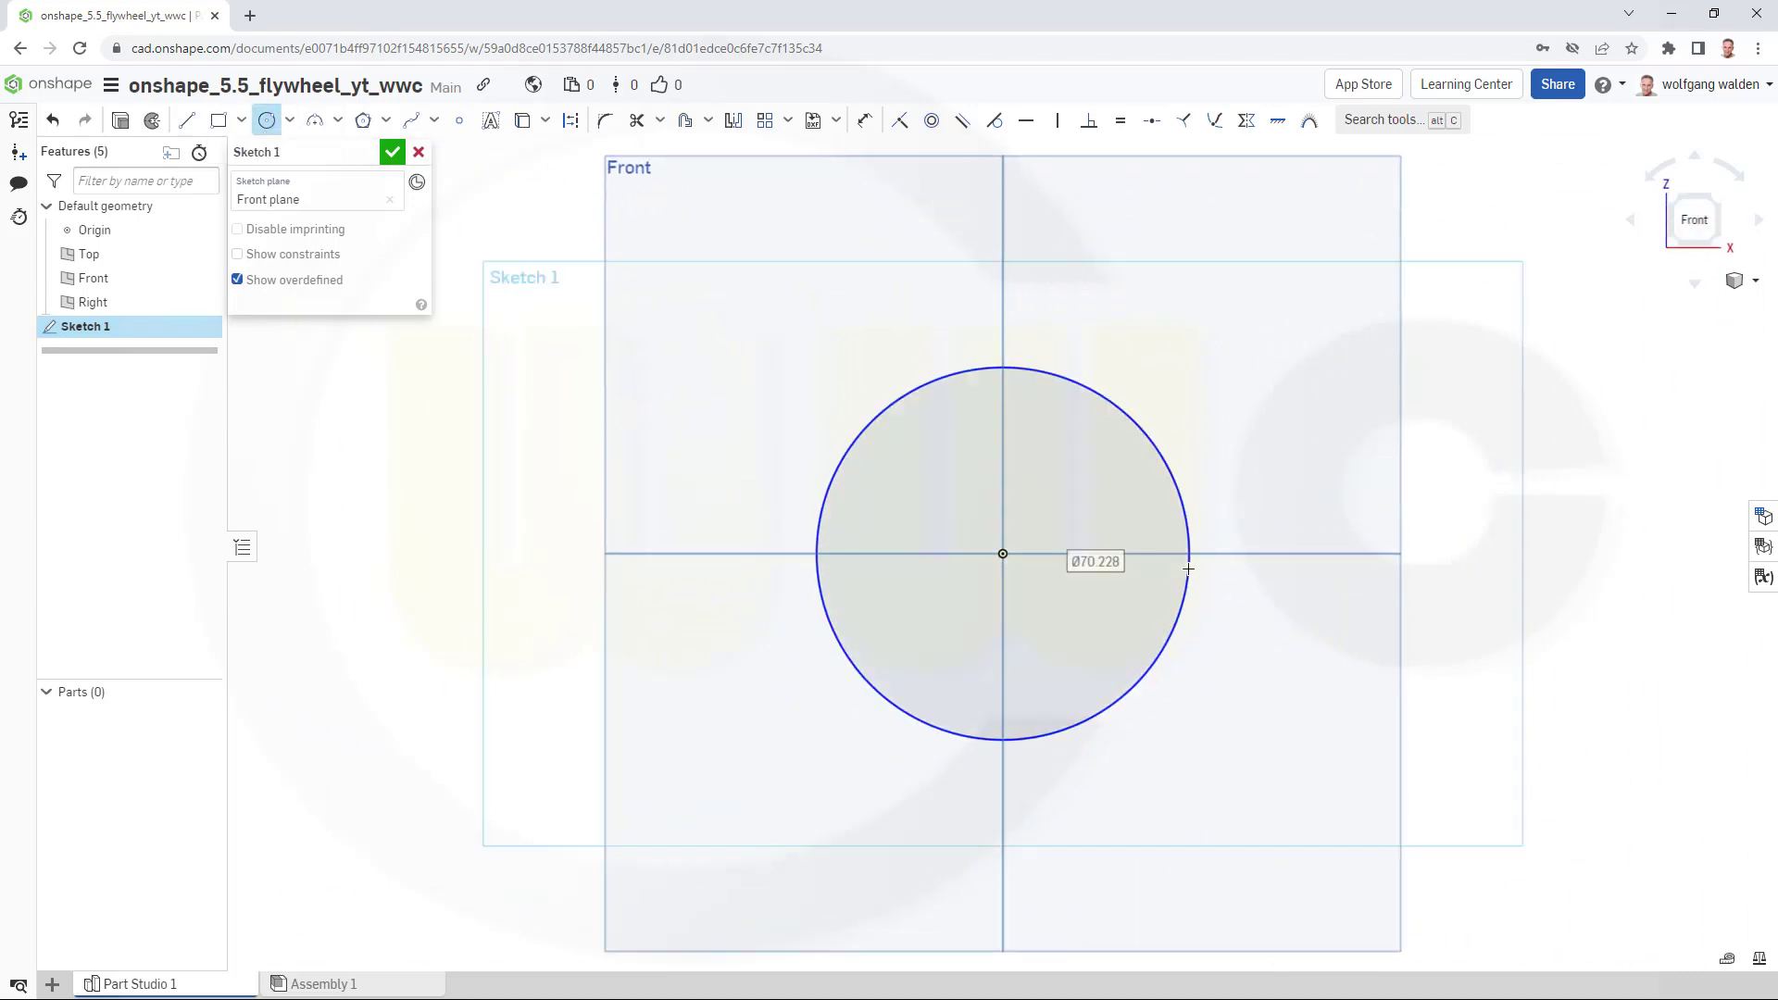
text(230)
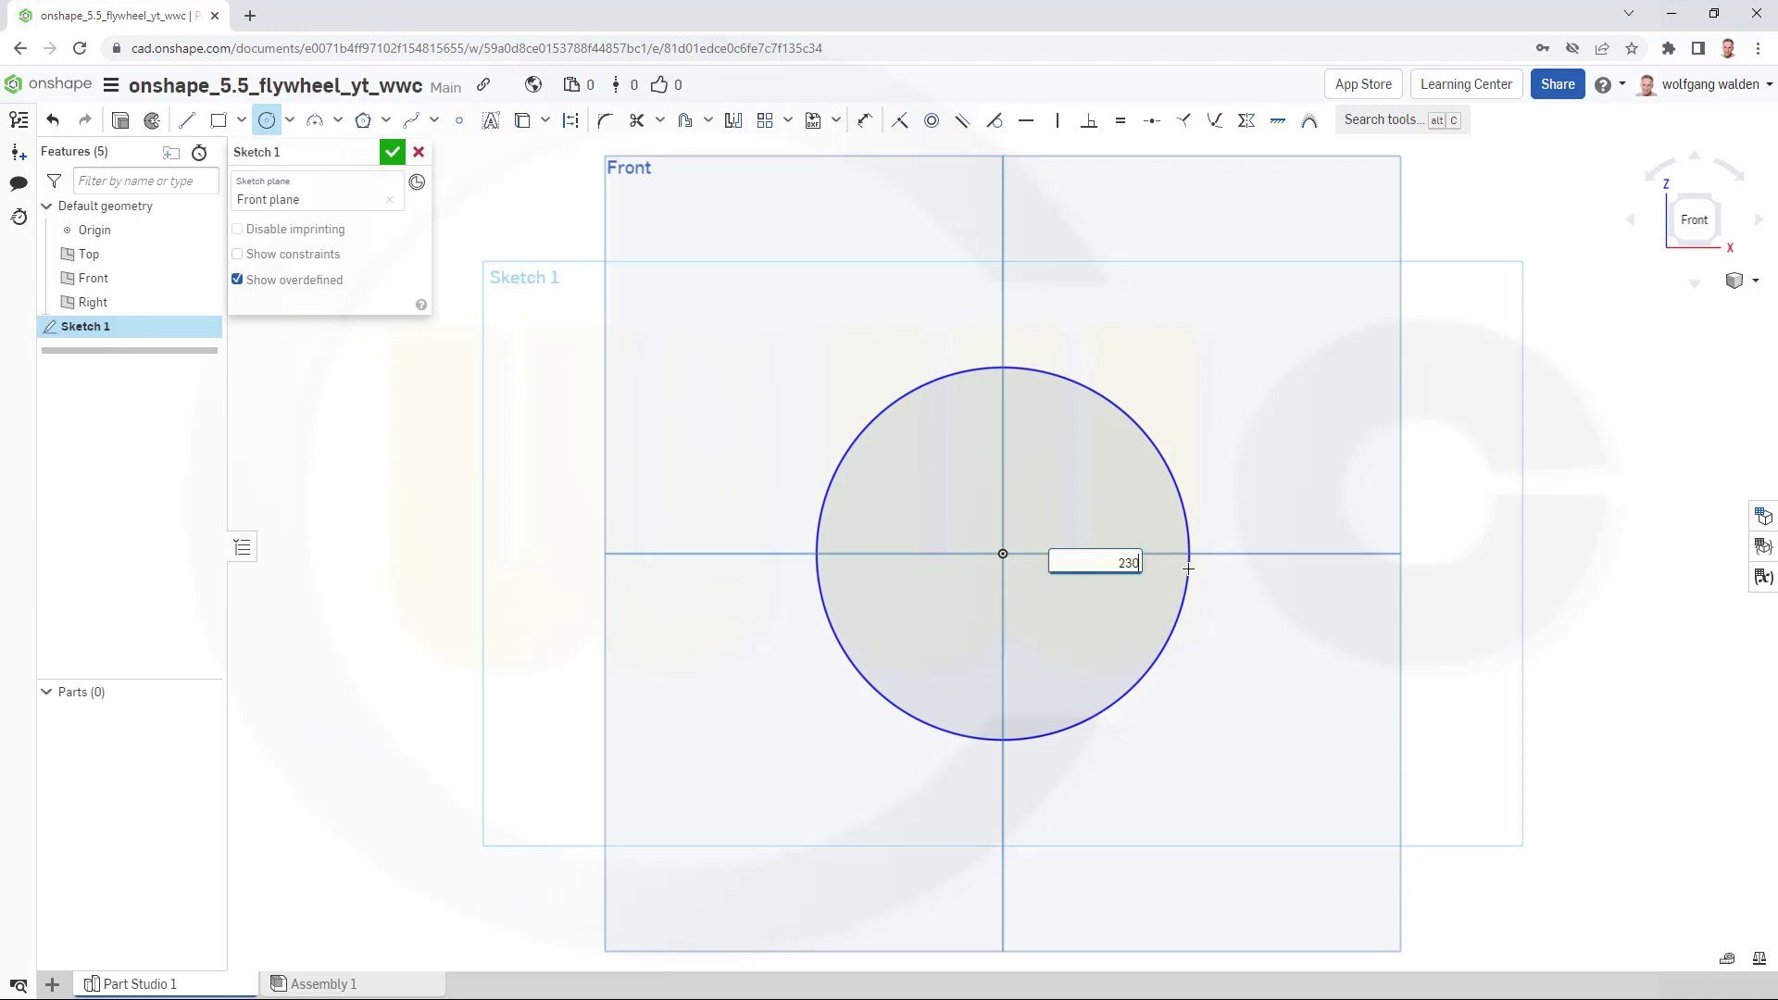
key(Return)
scroll(1179, 565, down, 5)
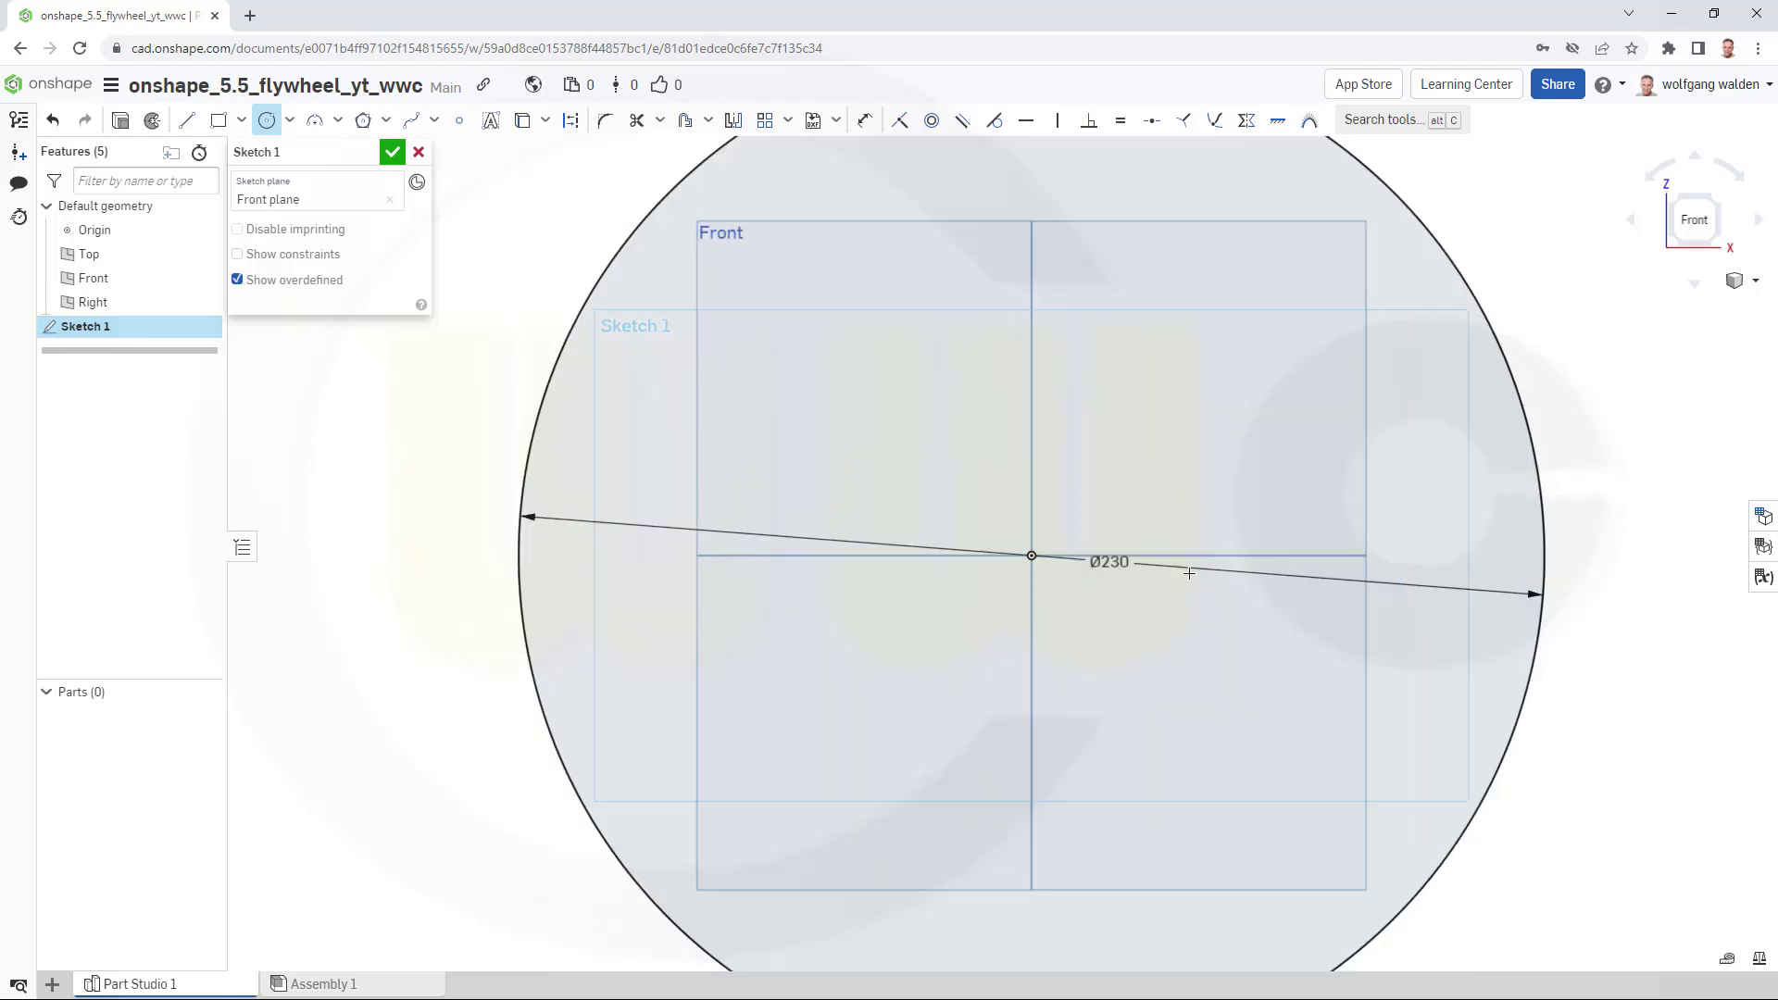
Draw two lines from the circle centre down to the lower left and lower right.
click(185, 120)
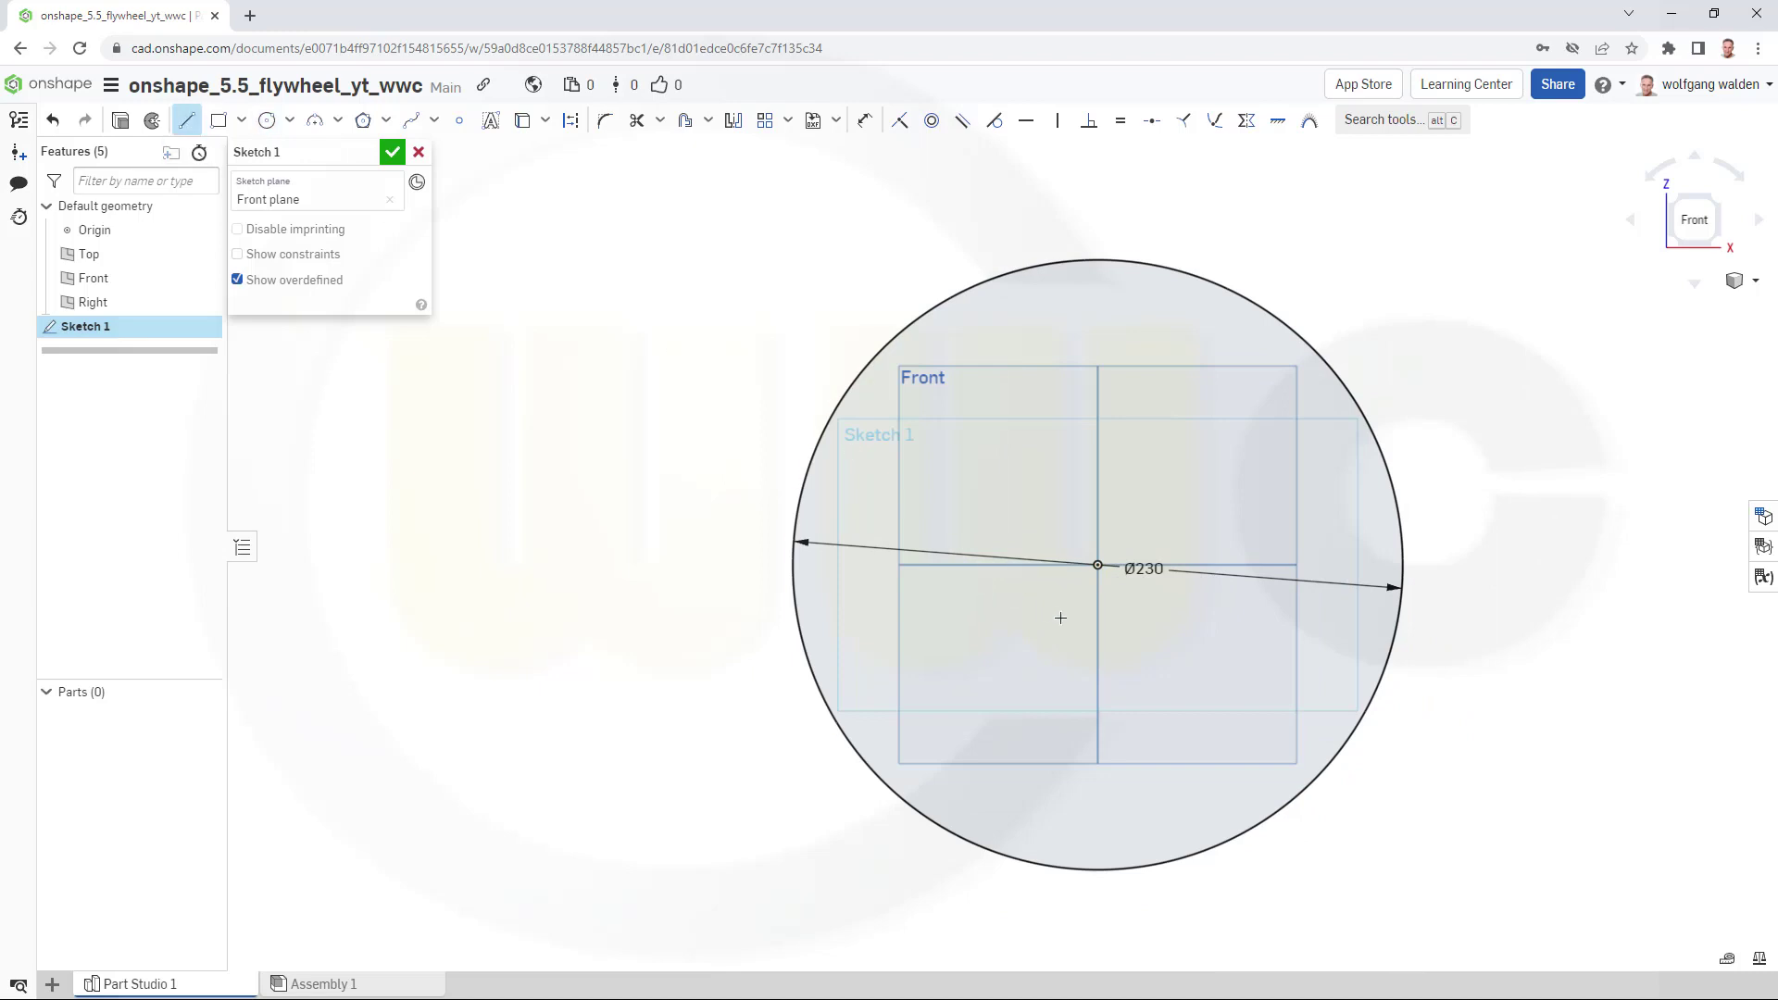
click(1097, 565)
click(779, 791)
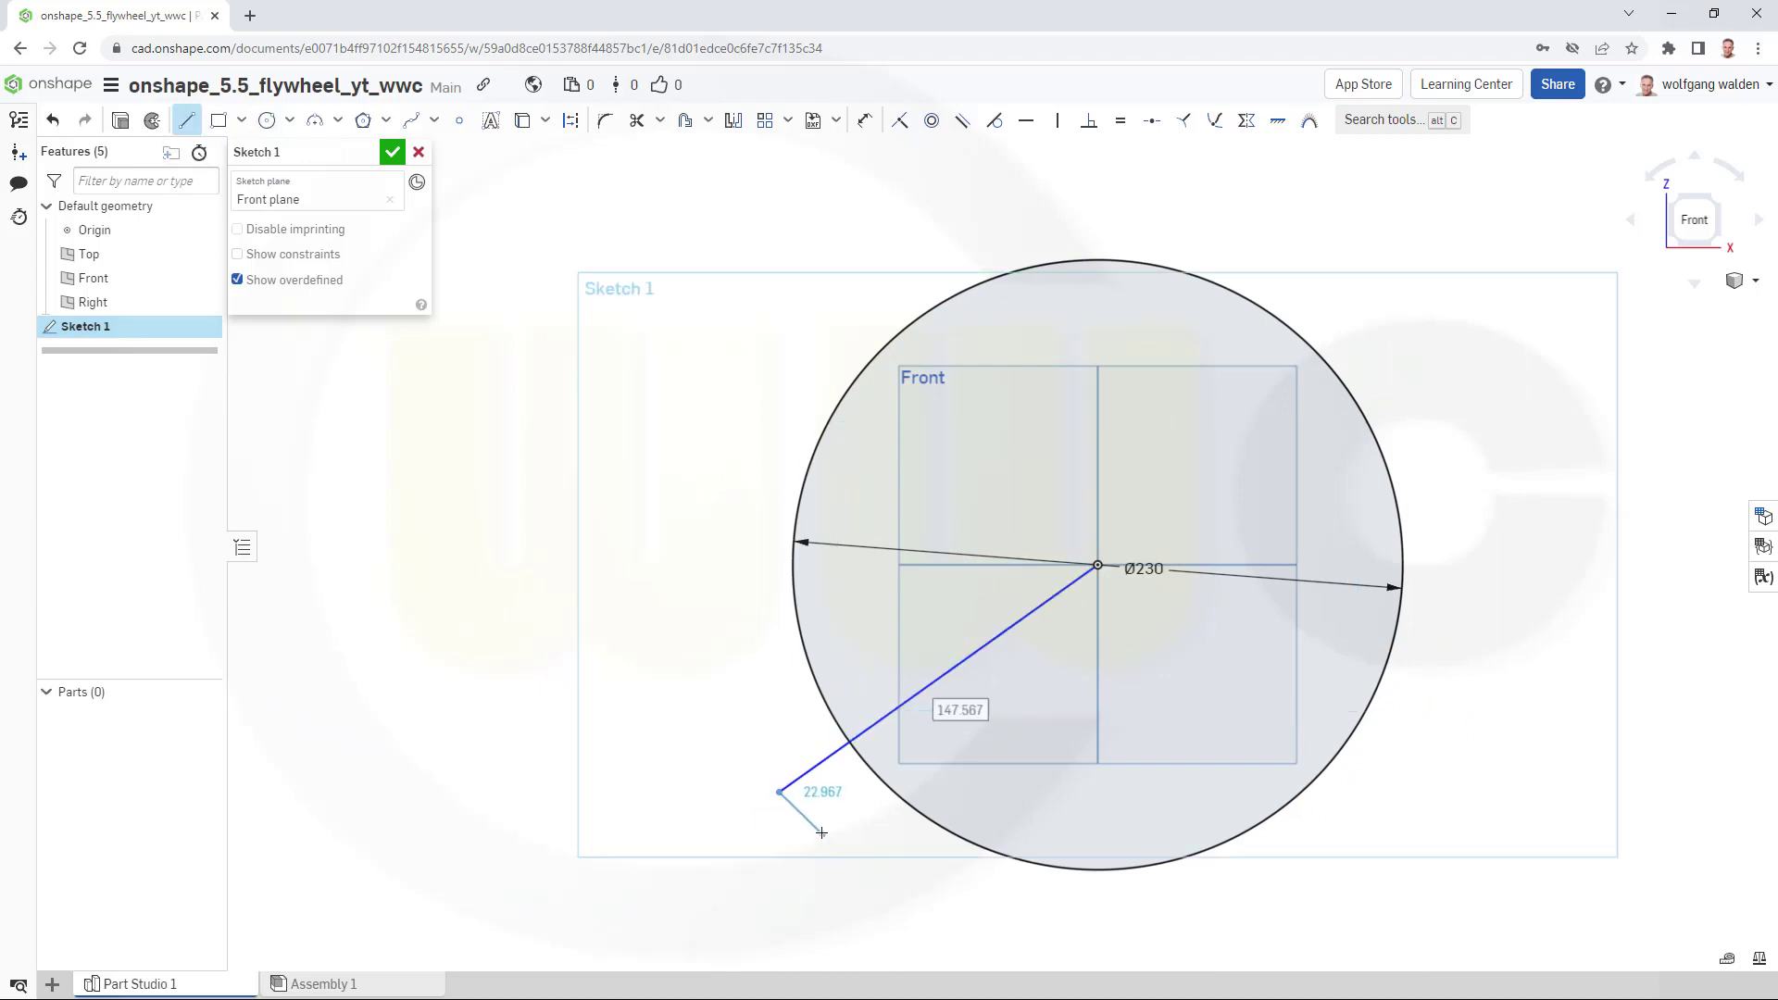
key(Escape)
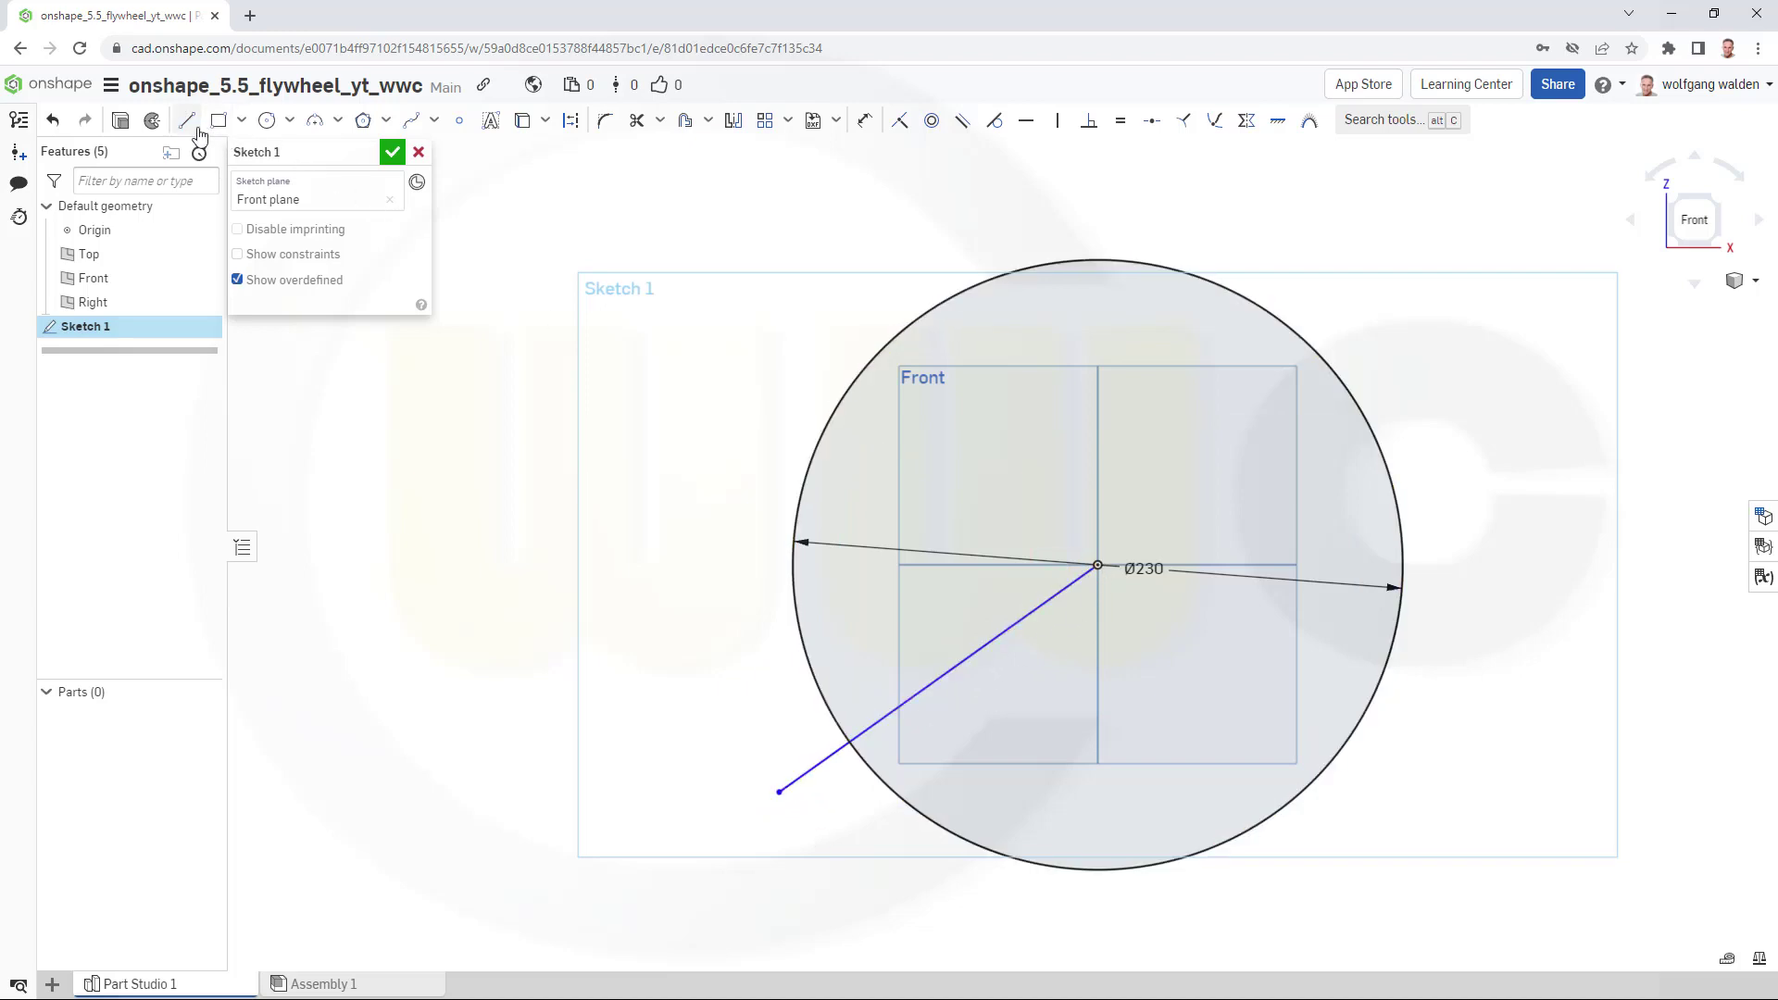
click(186, 121)
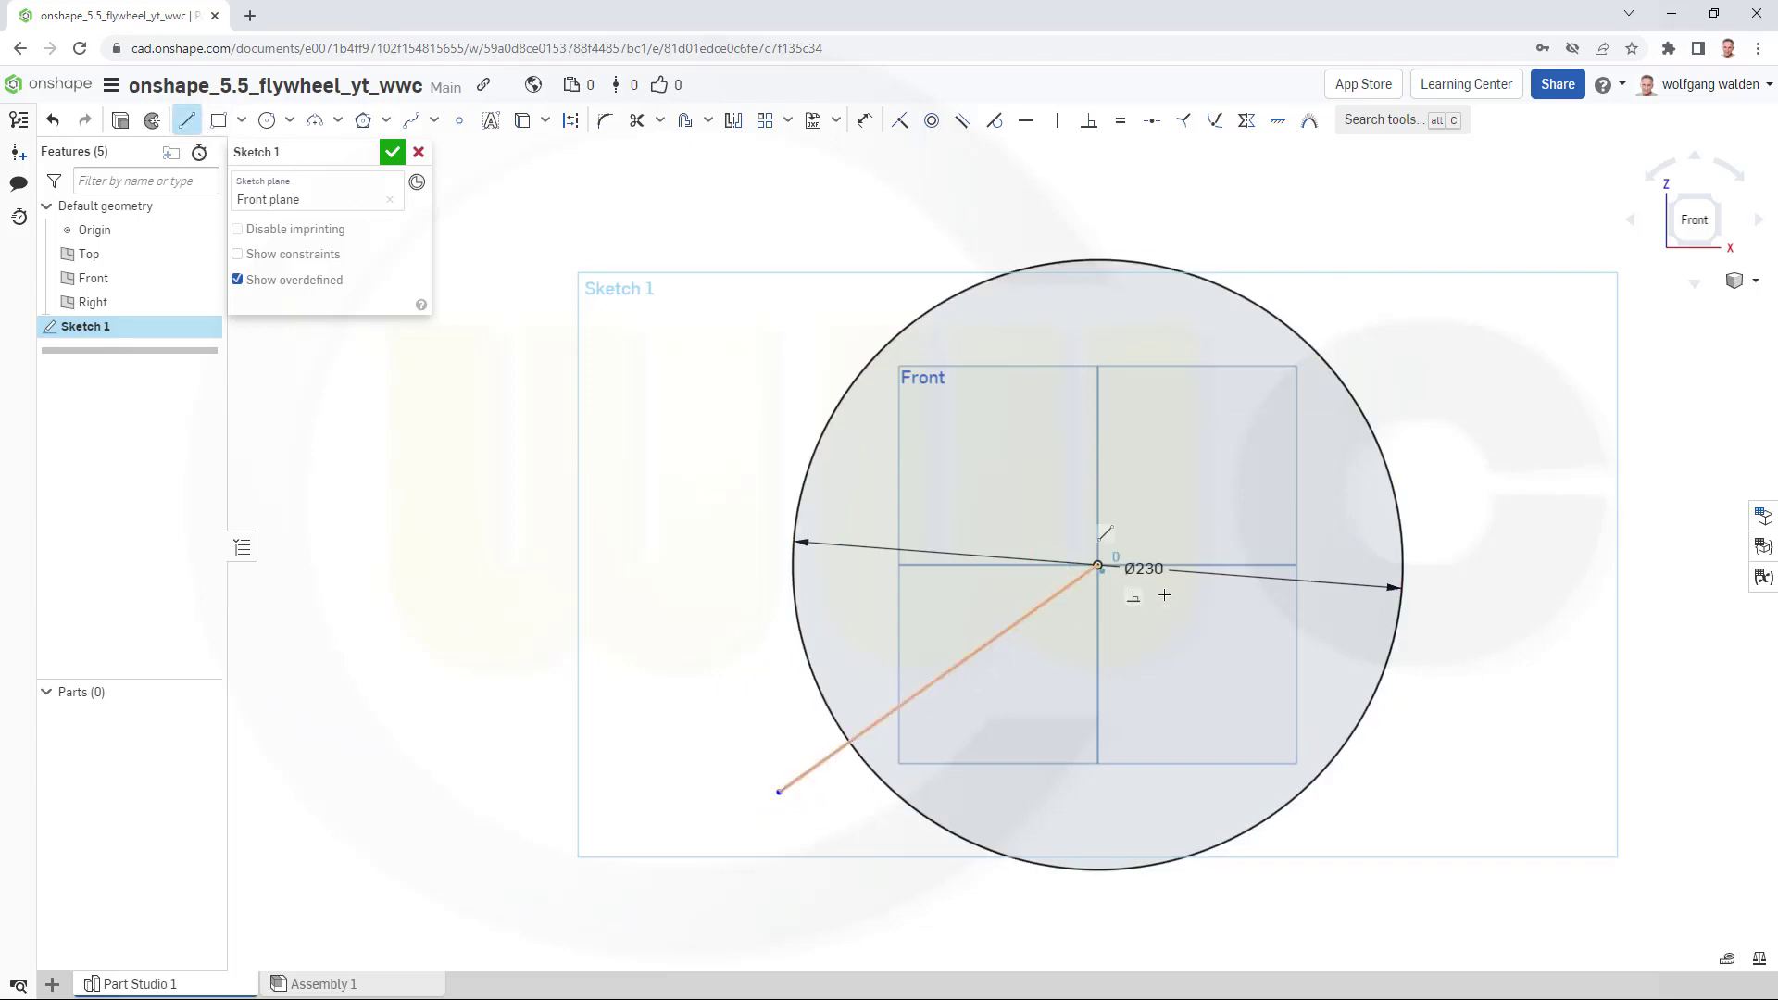
click(1097, 565)
click(1466, 777)
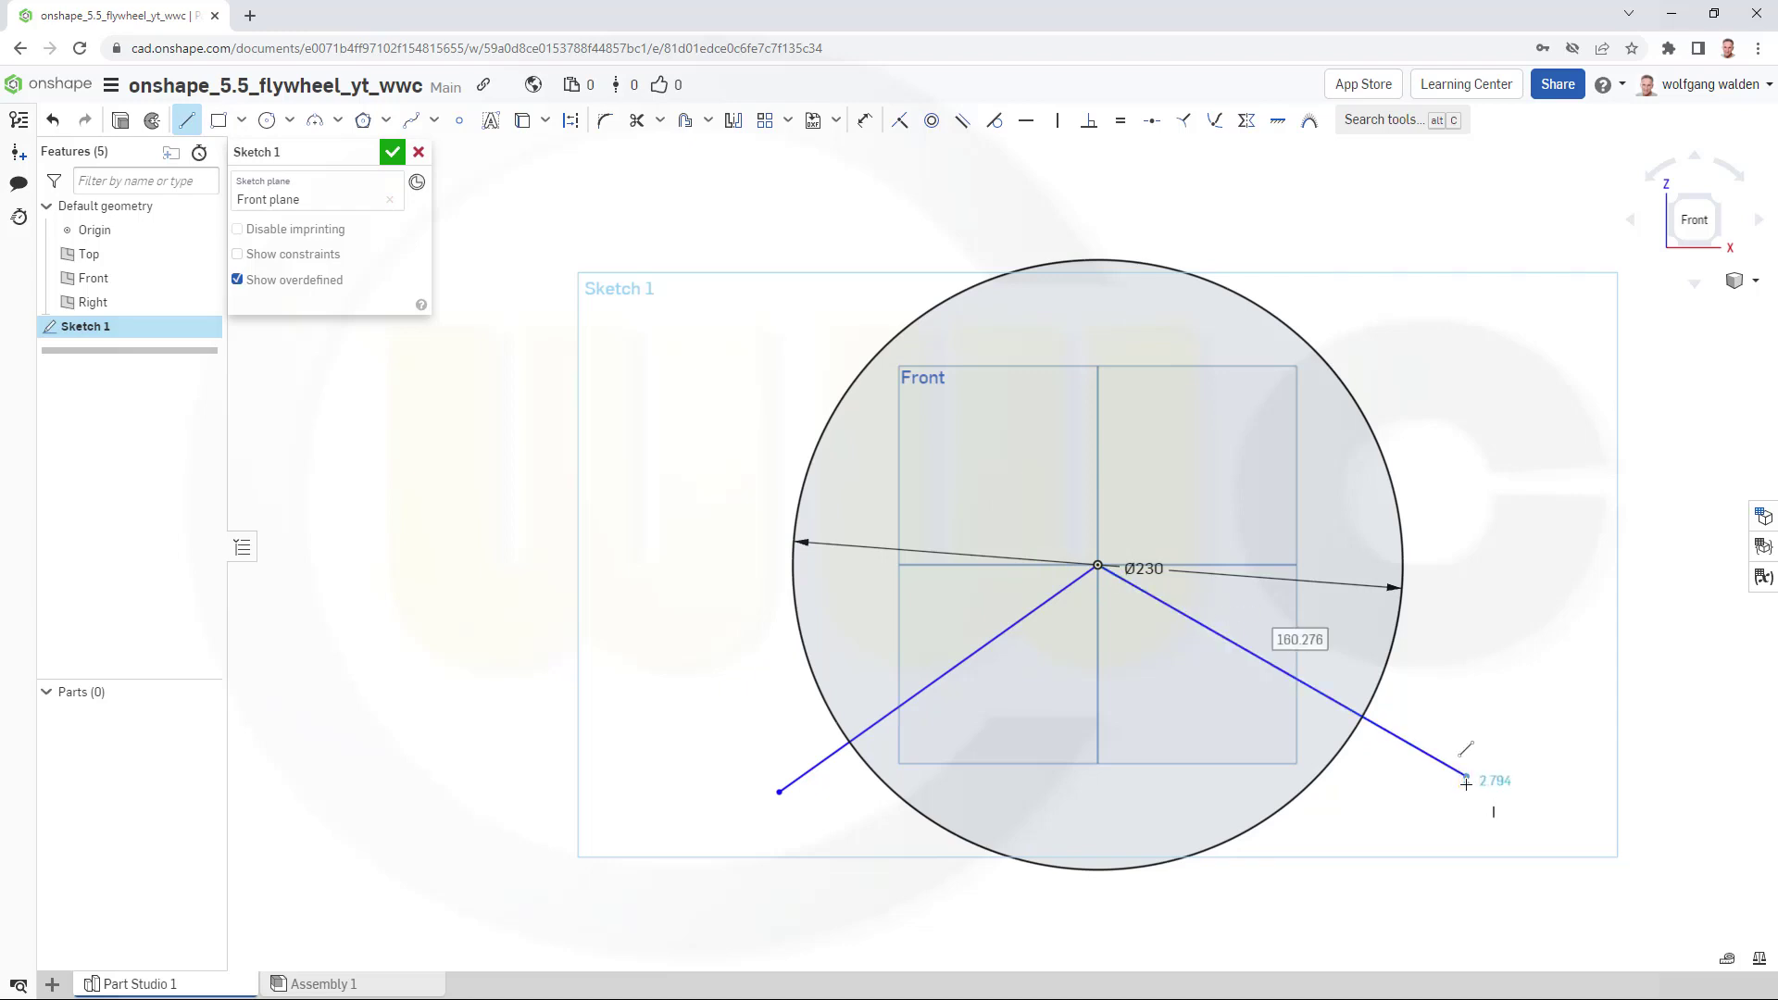
key(Escape)
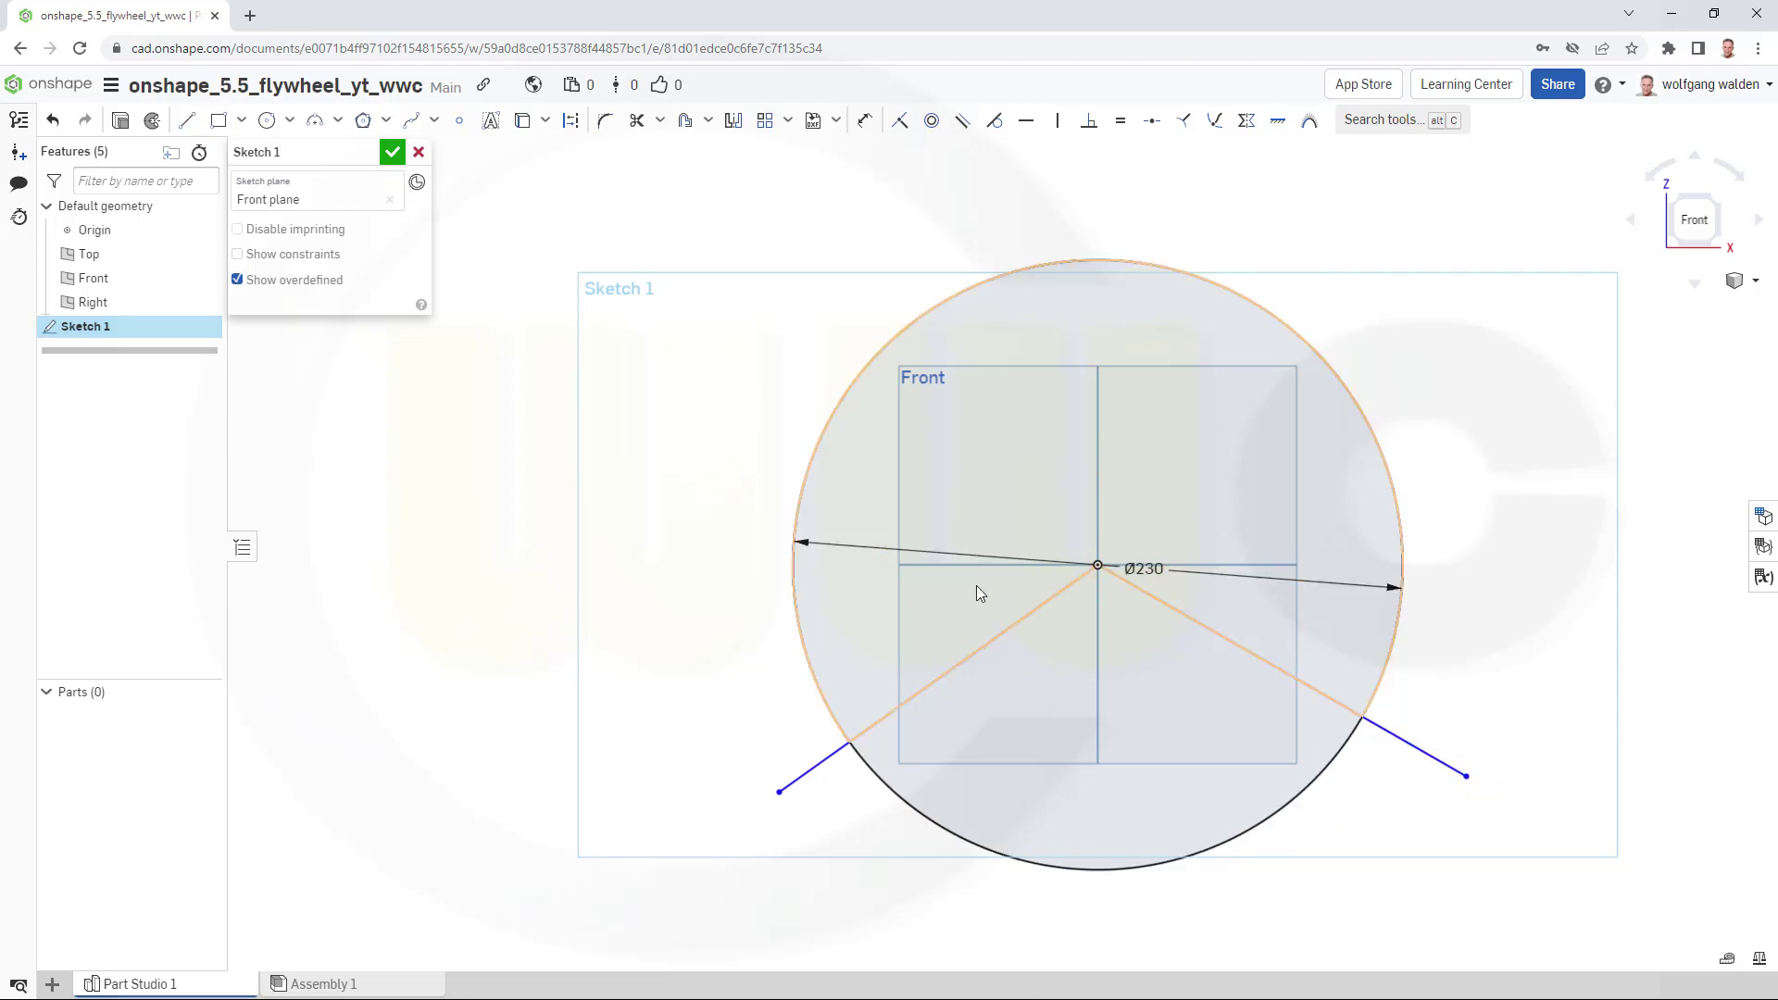
Convert both lines to construction geometry.
click(831, 765)
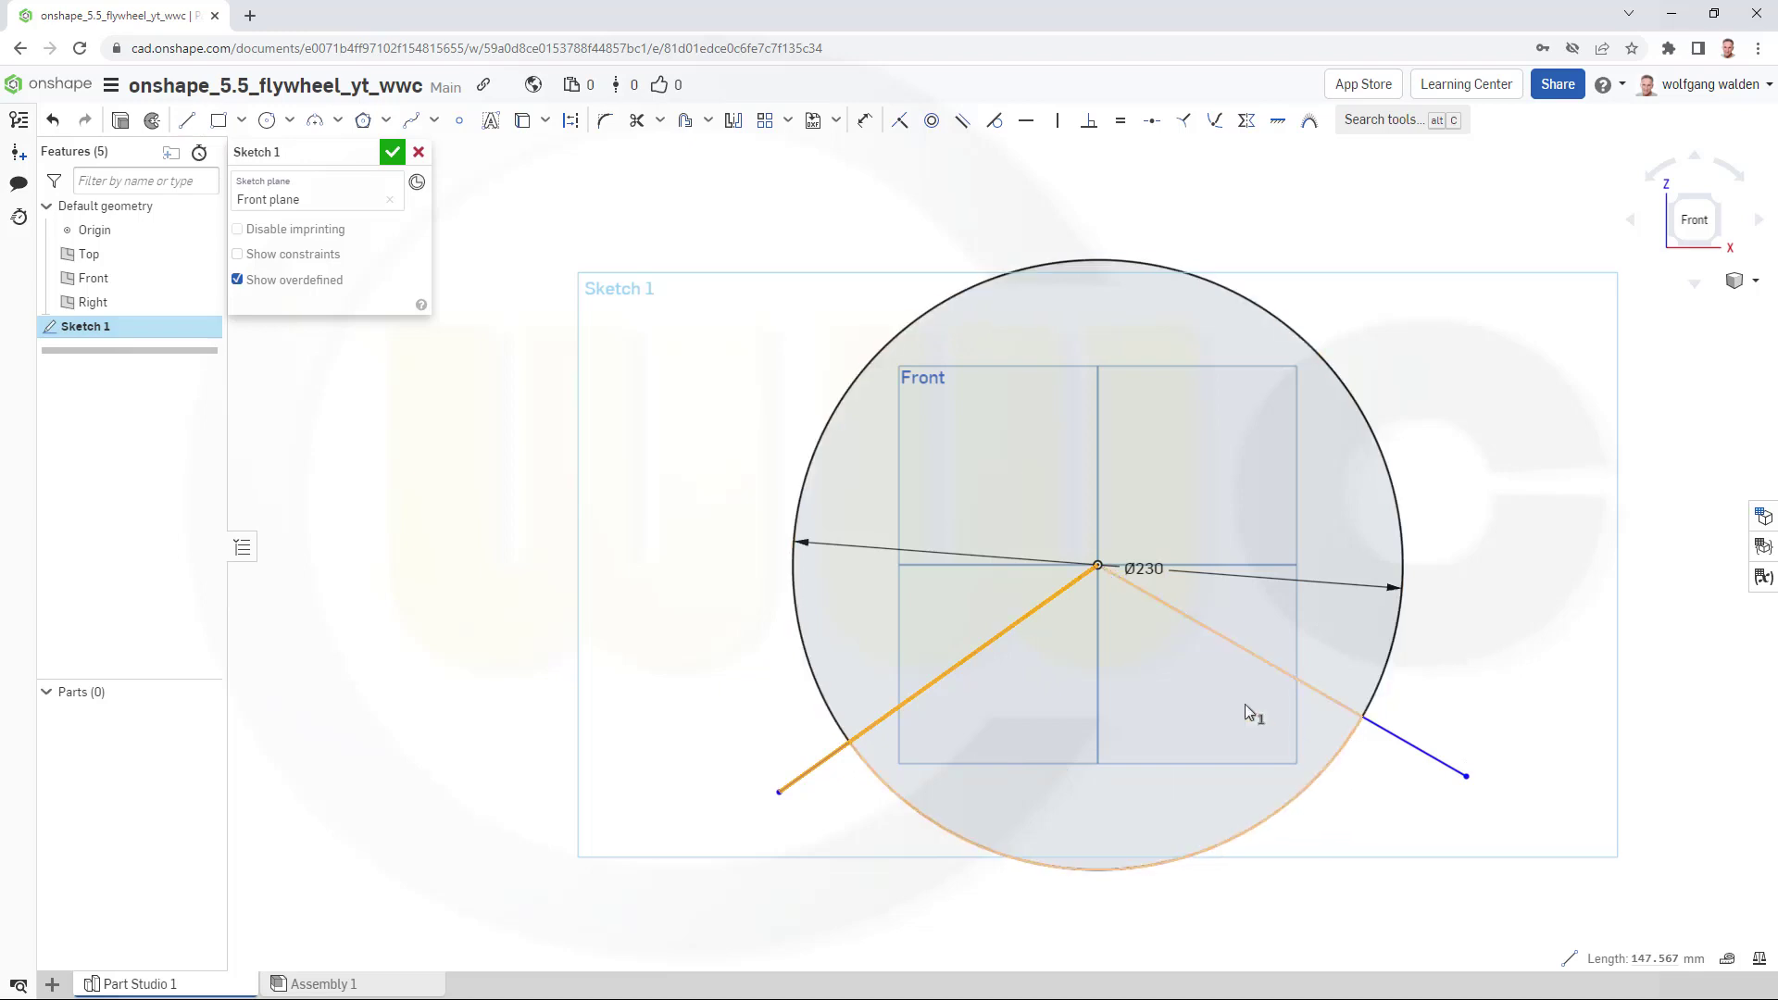
click(573, 130)
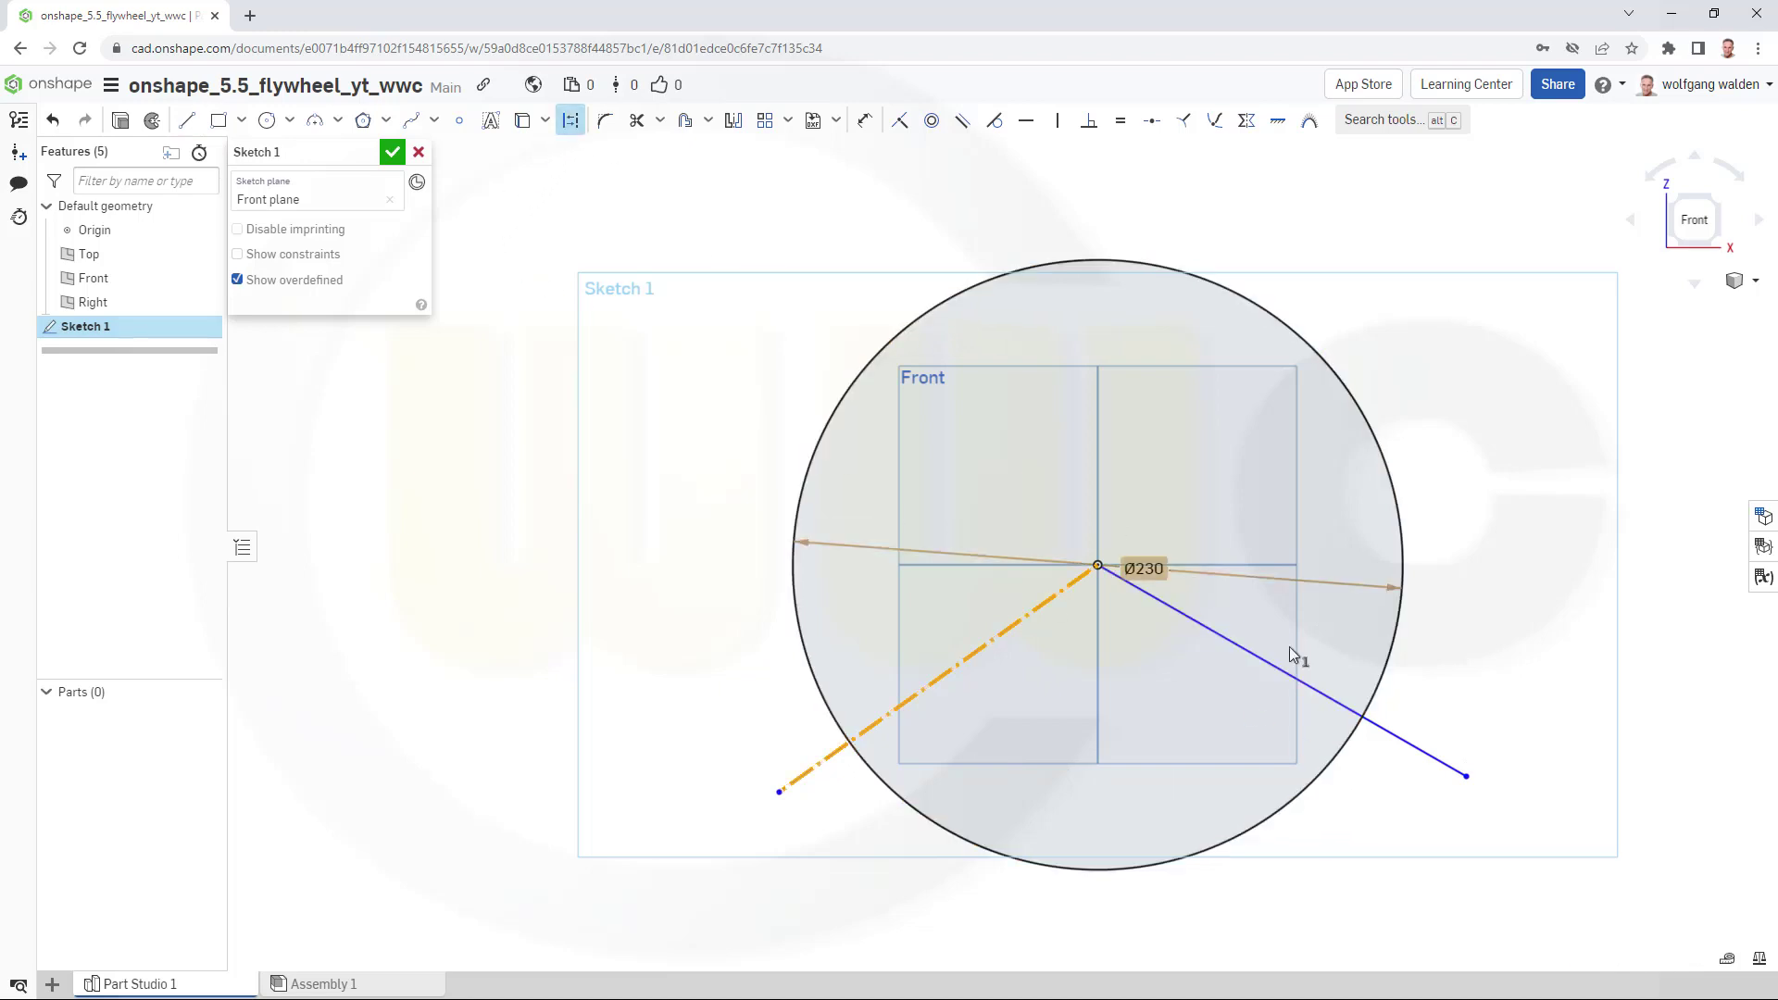
click(1408, 745)
click(571, 121)
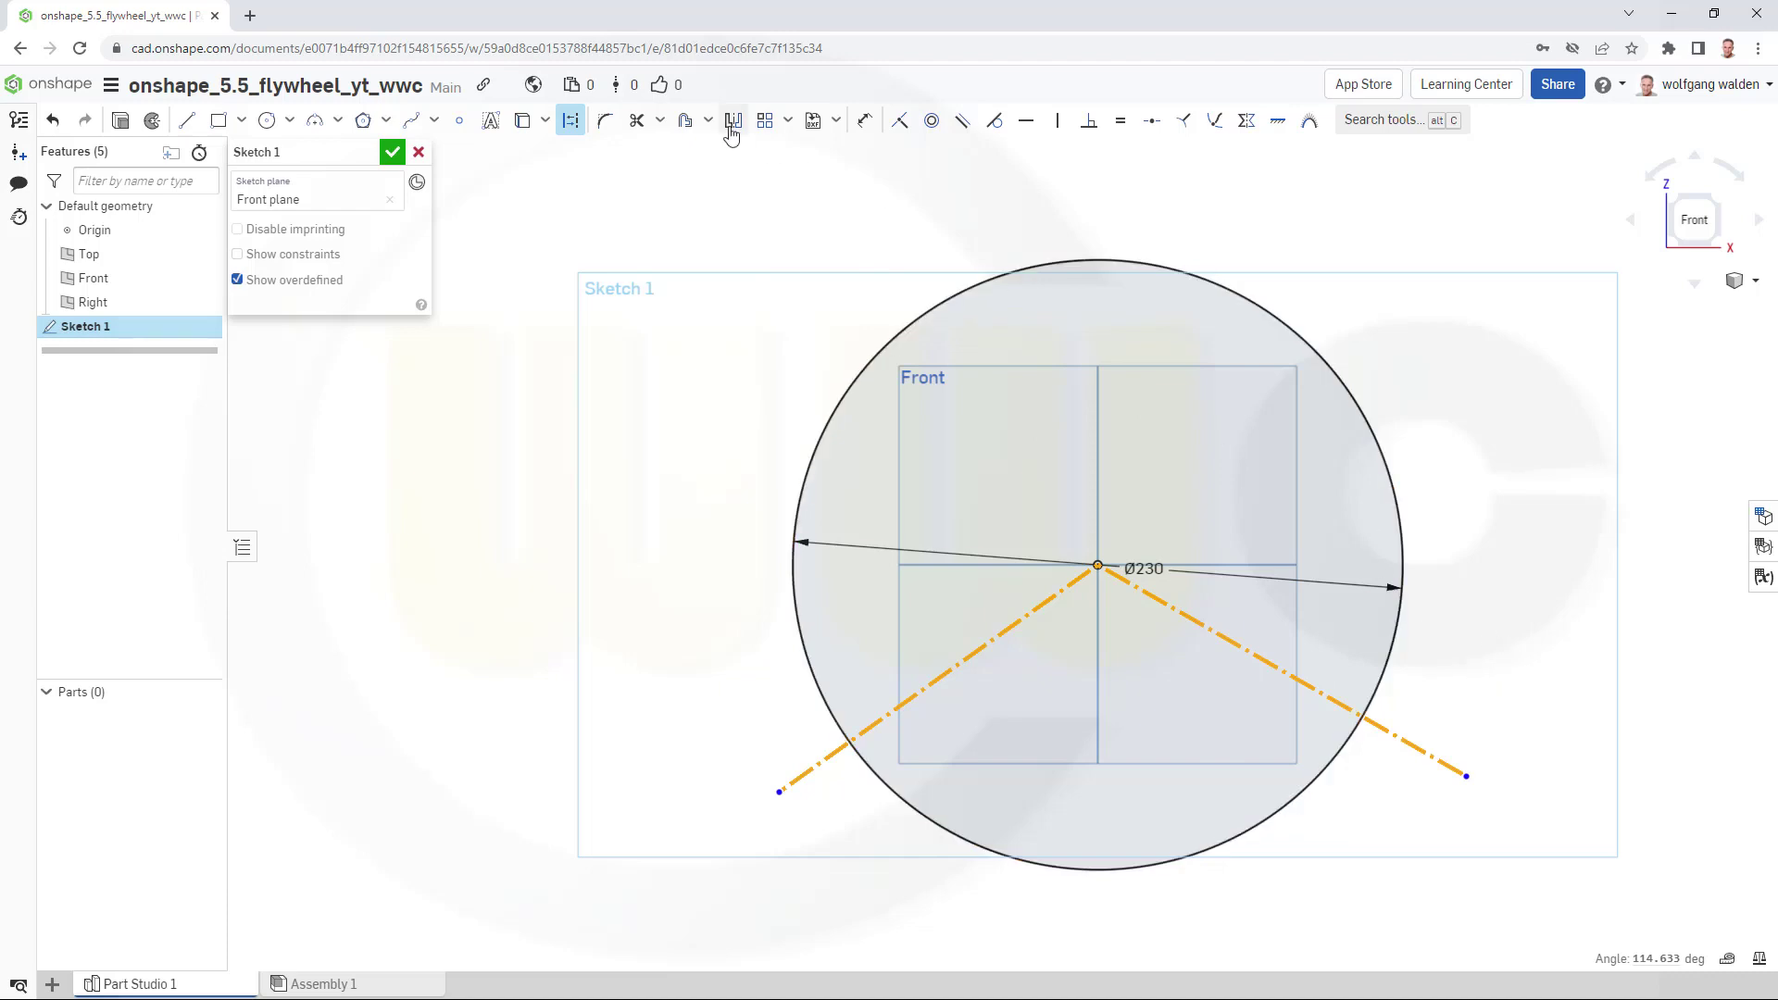
Dimension each construction line at 50° from the horizontal.
click(867, 125)
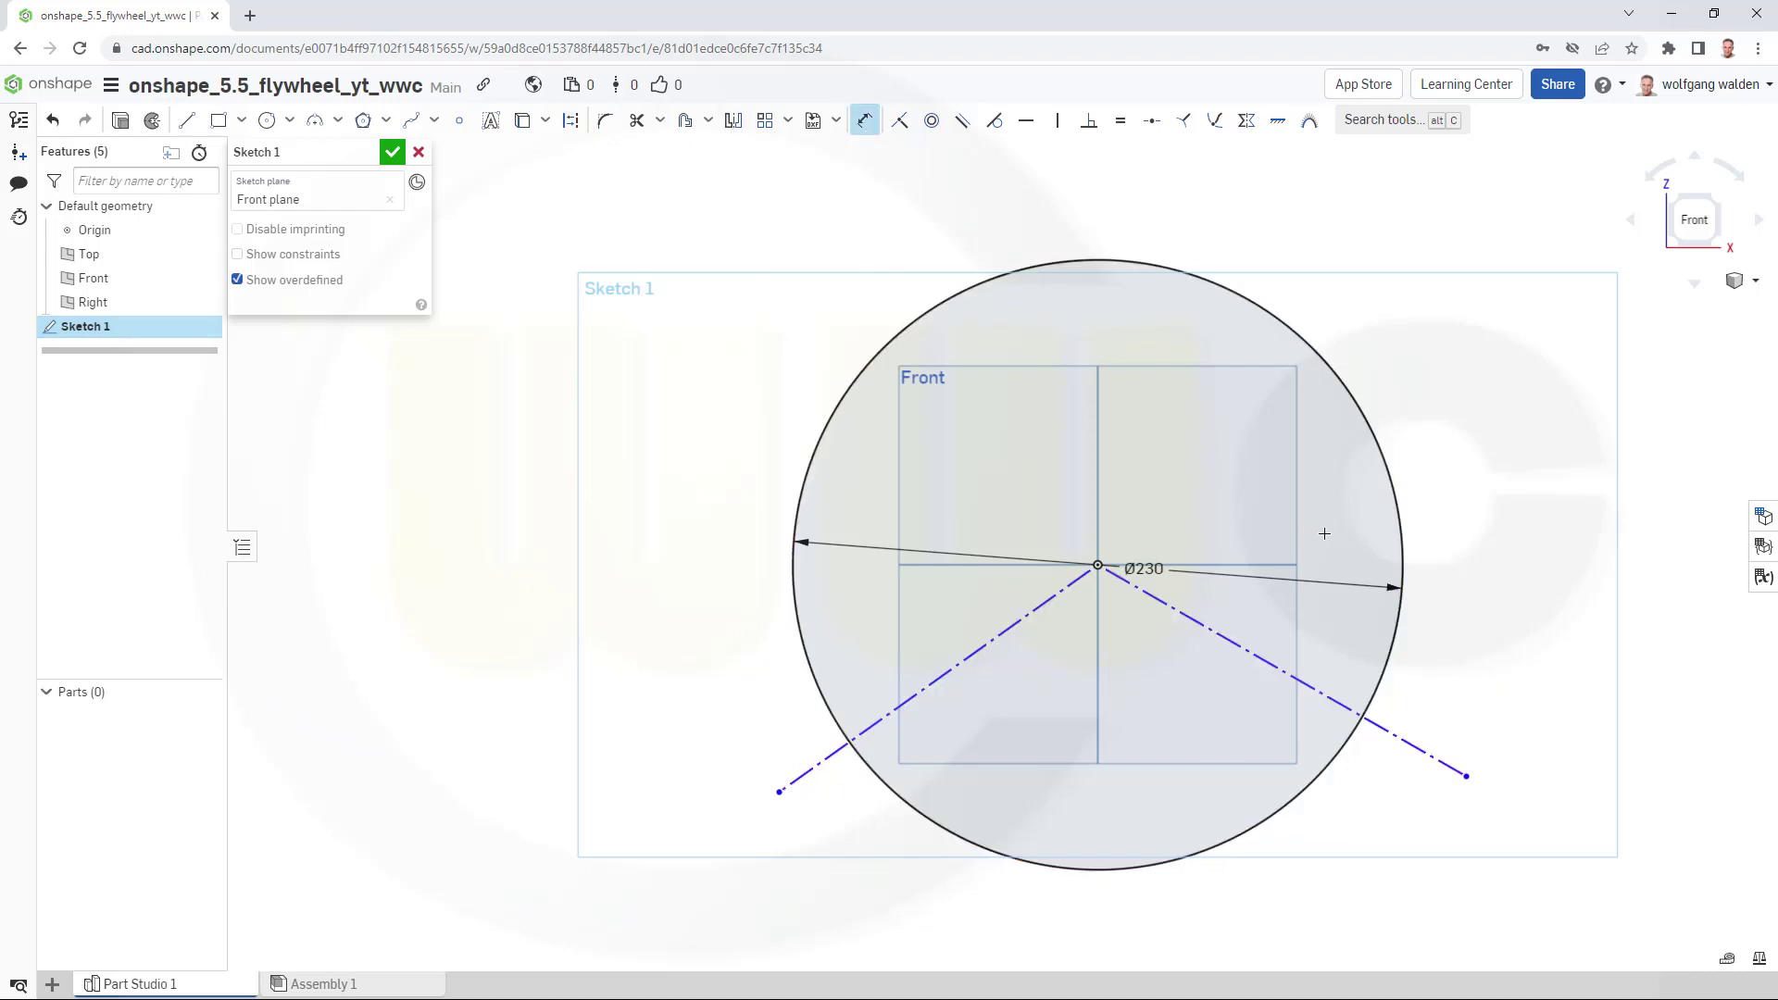
click(1236, 642)
click(1273, 565)
click(1265, 612)
text(50)
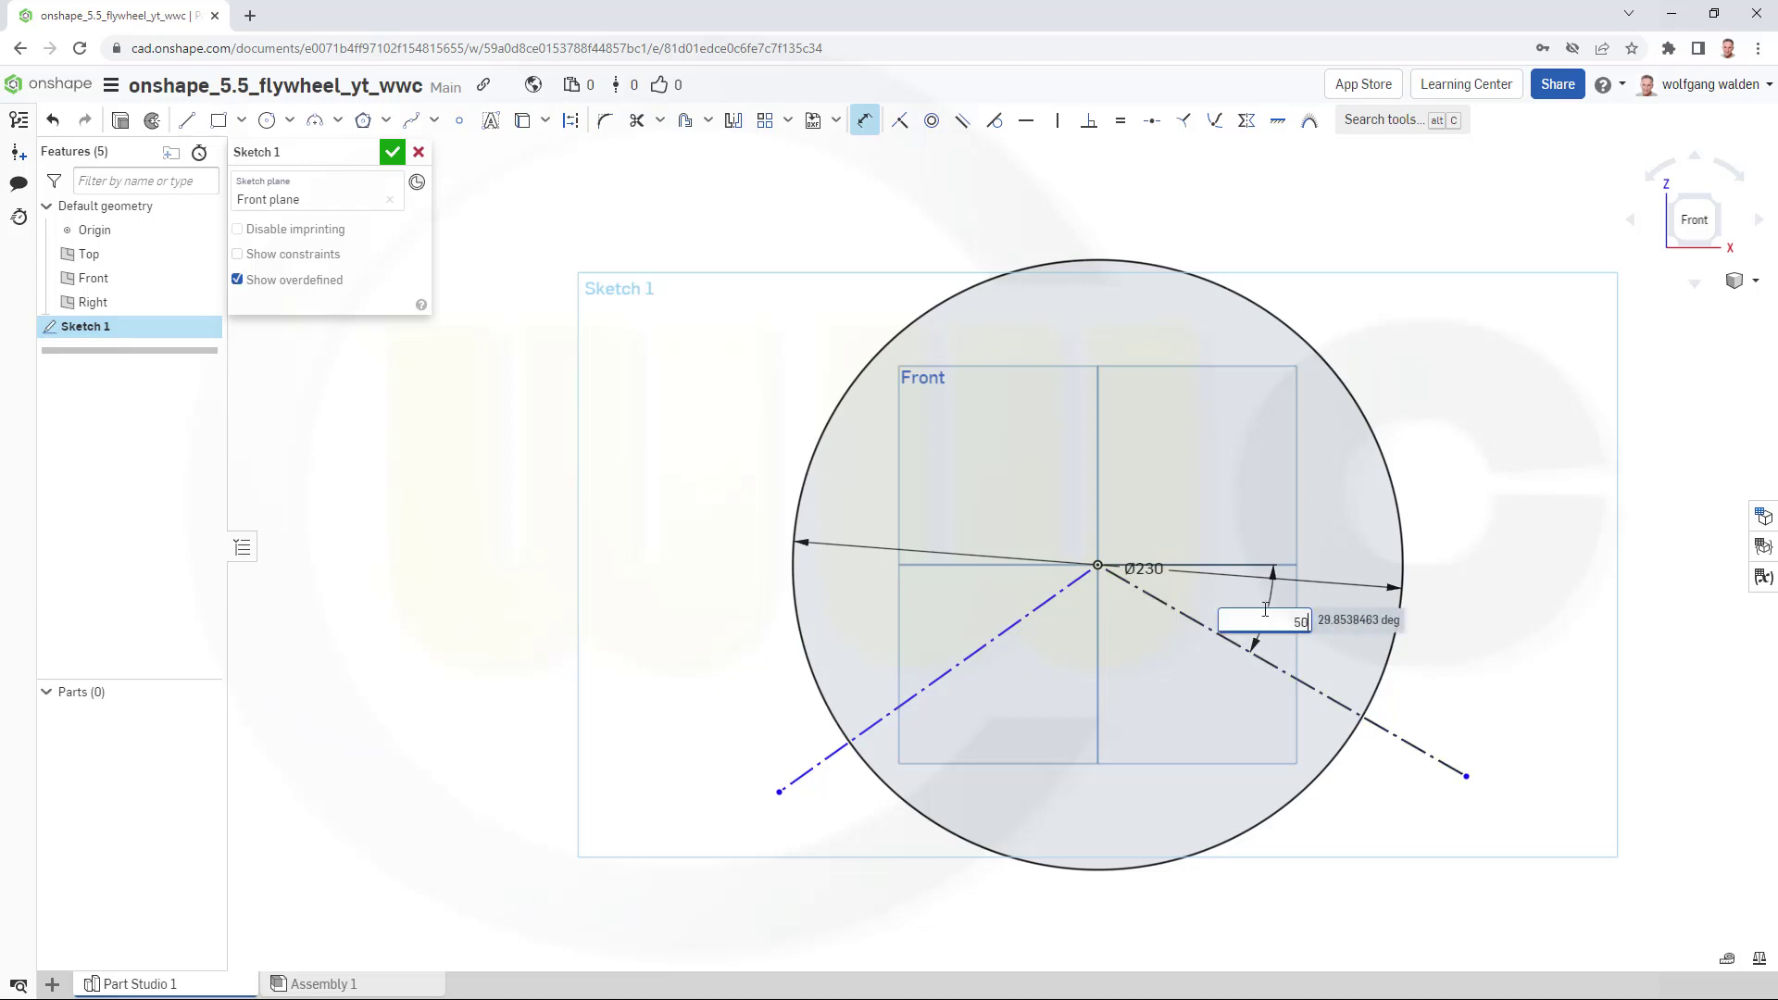
key(Return)
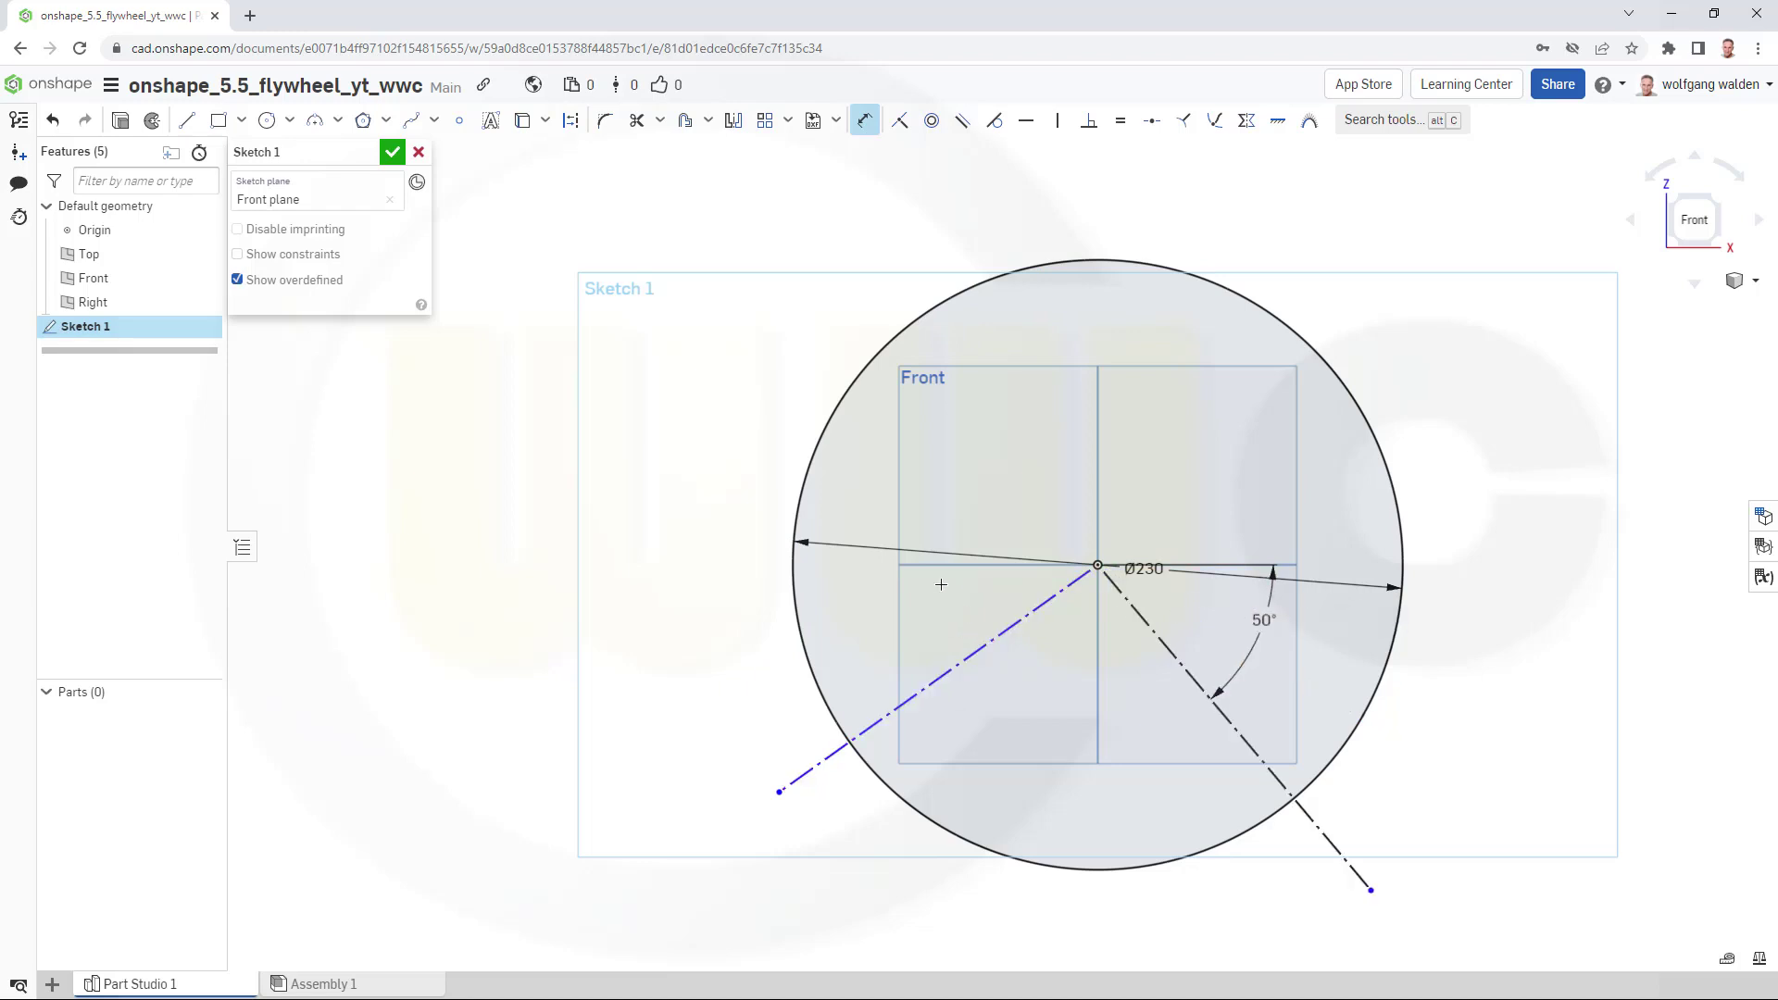
click(918, 565)
click(954, 667)
click(930, 631)
text(50)
key(Return)
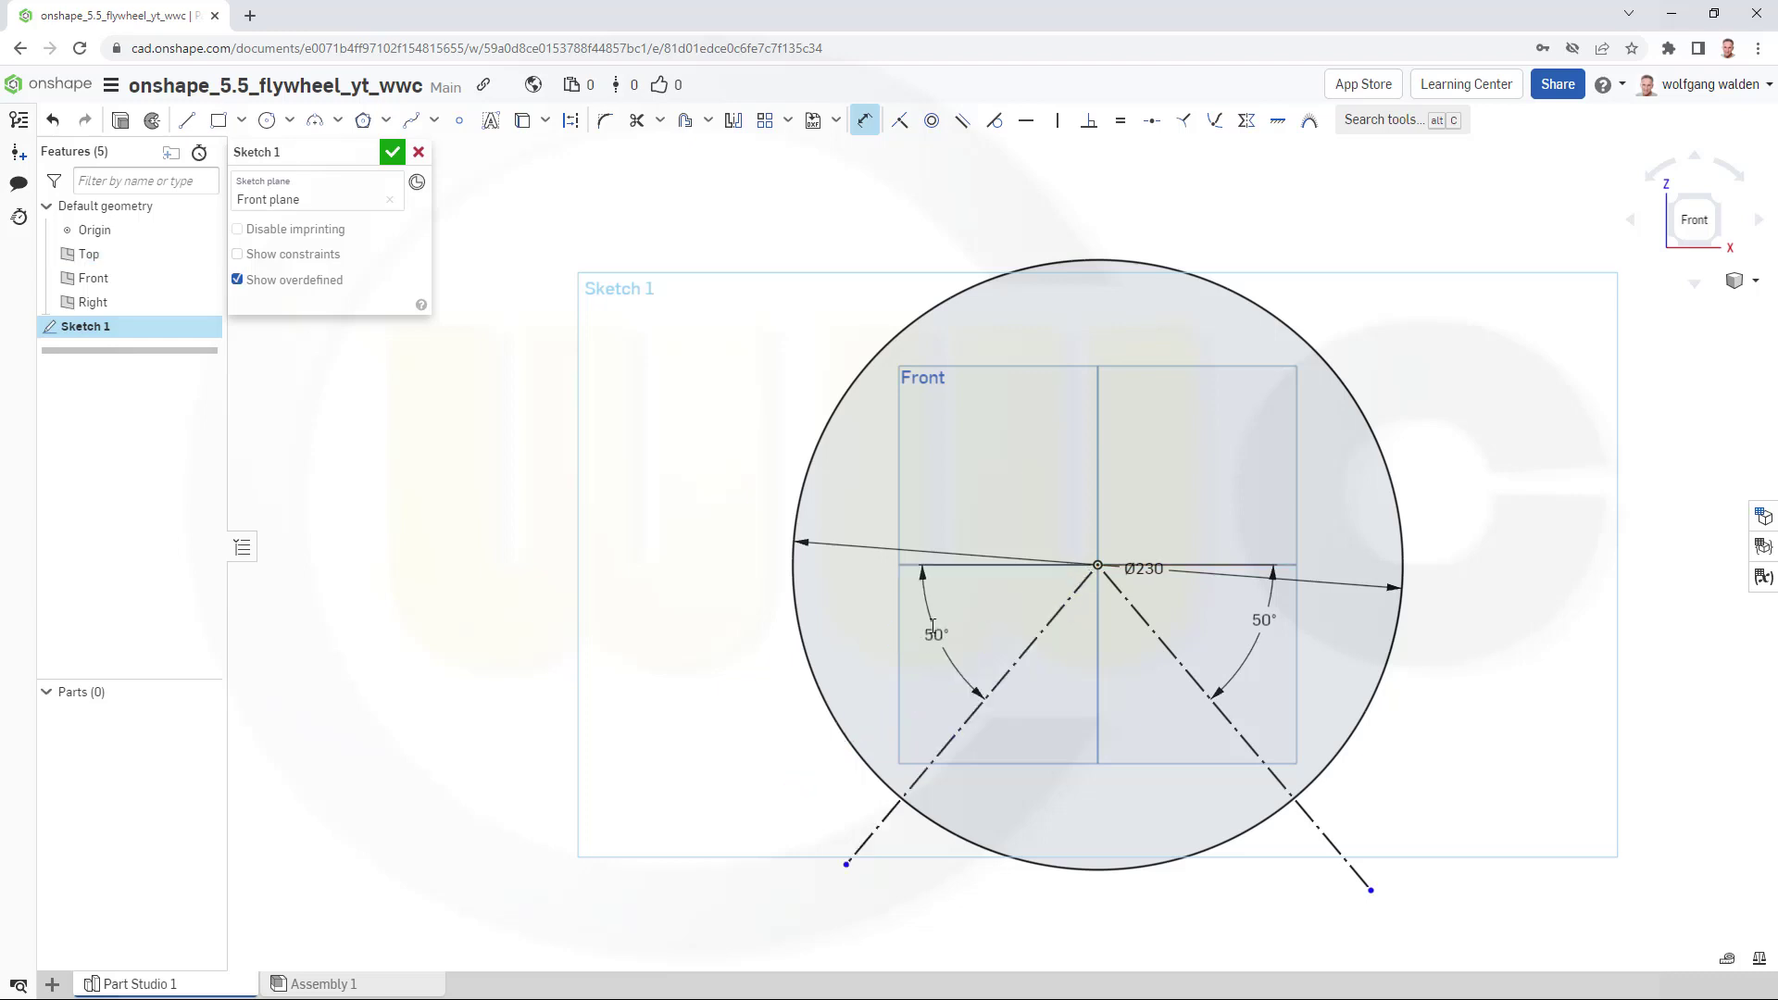
Draw a V-shaped two-segment line with its corner below the centre.
click(186, 120)
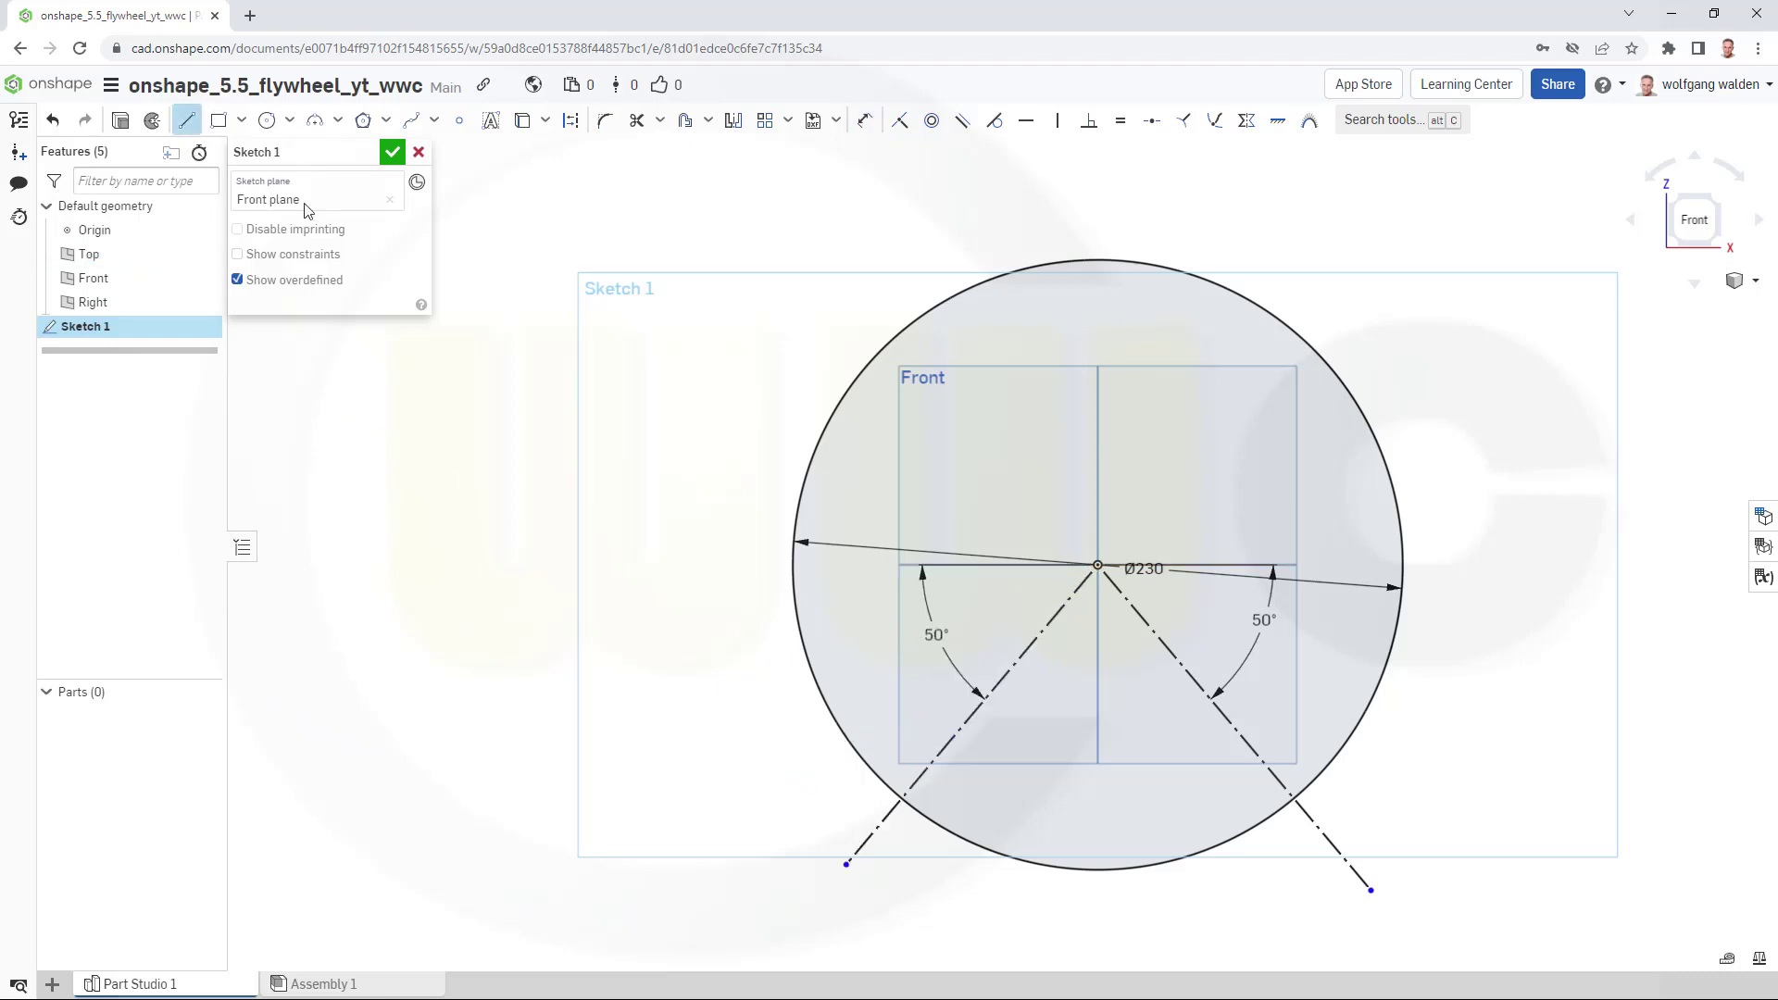
click(927, 900)
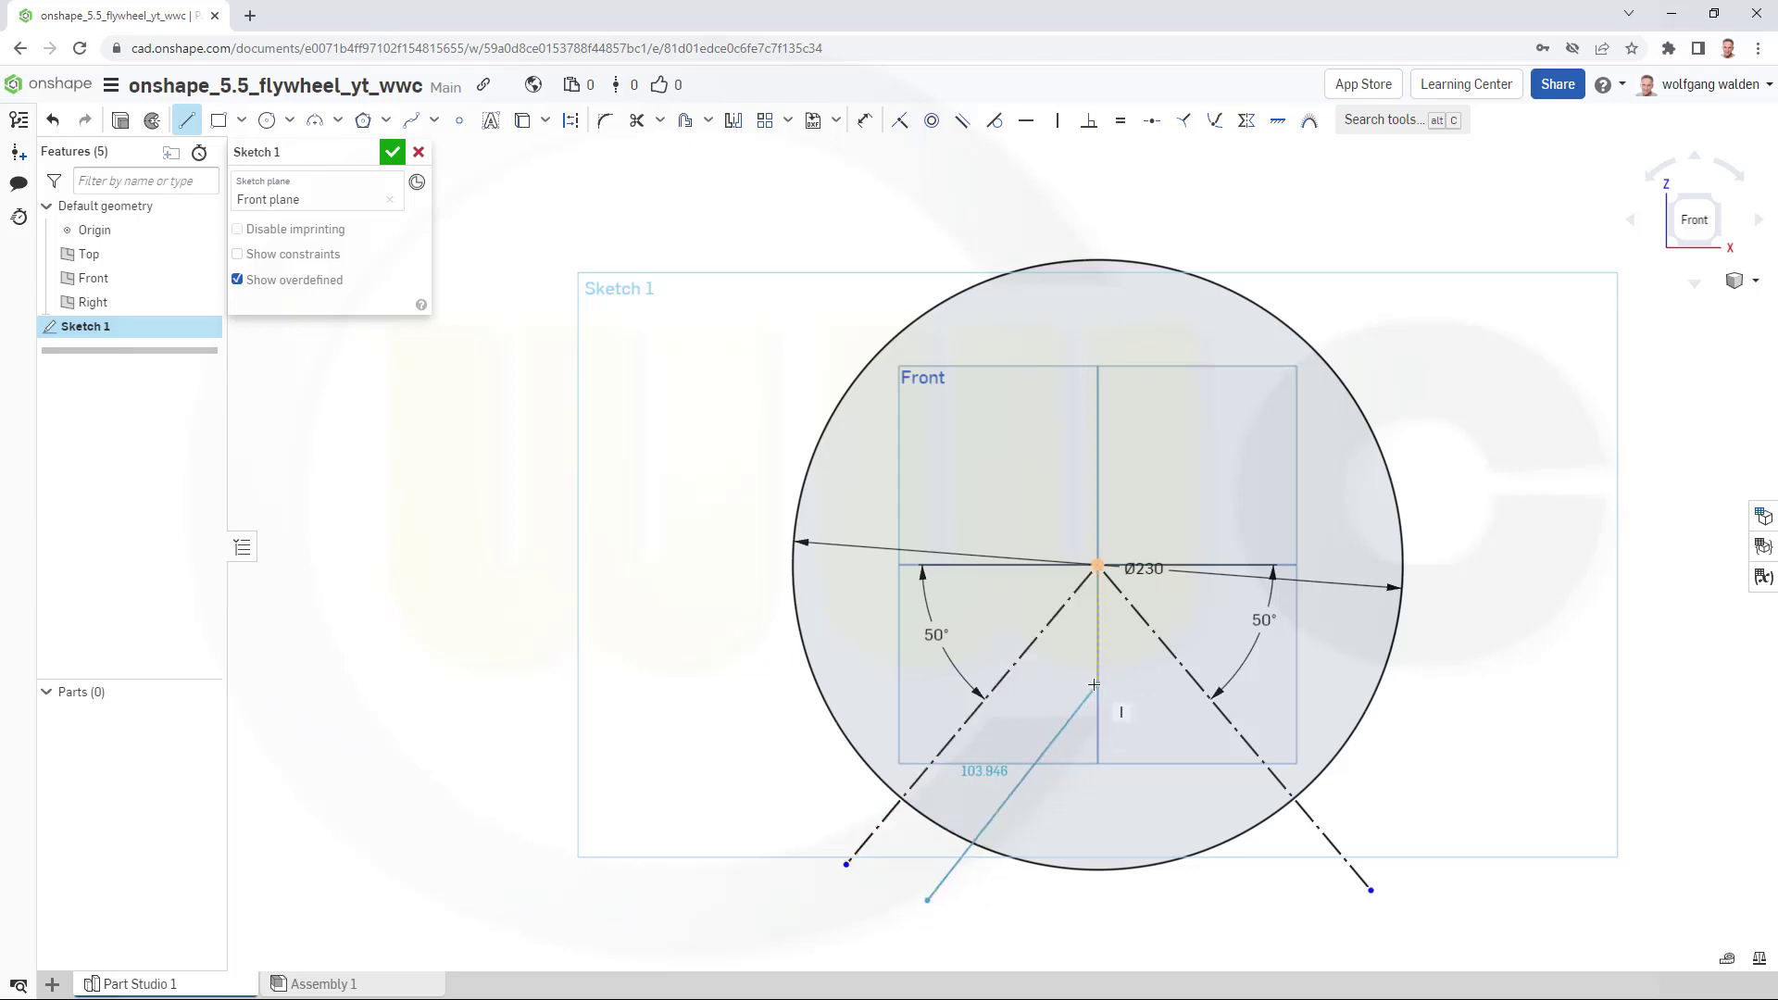
click(1097, 683)
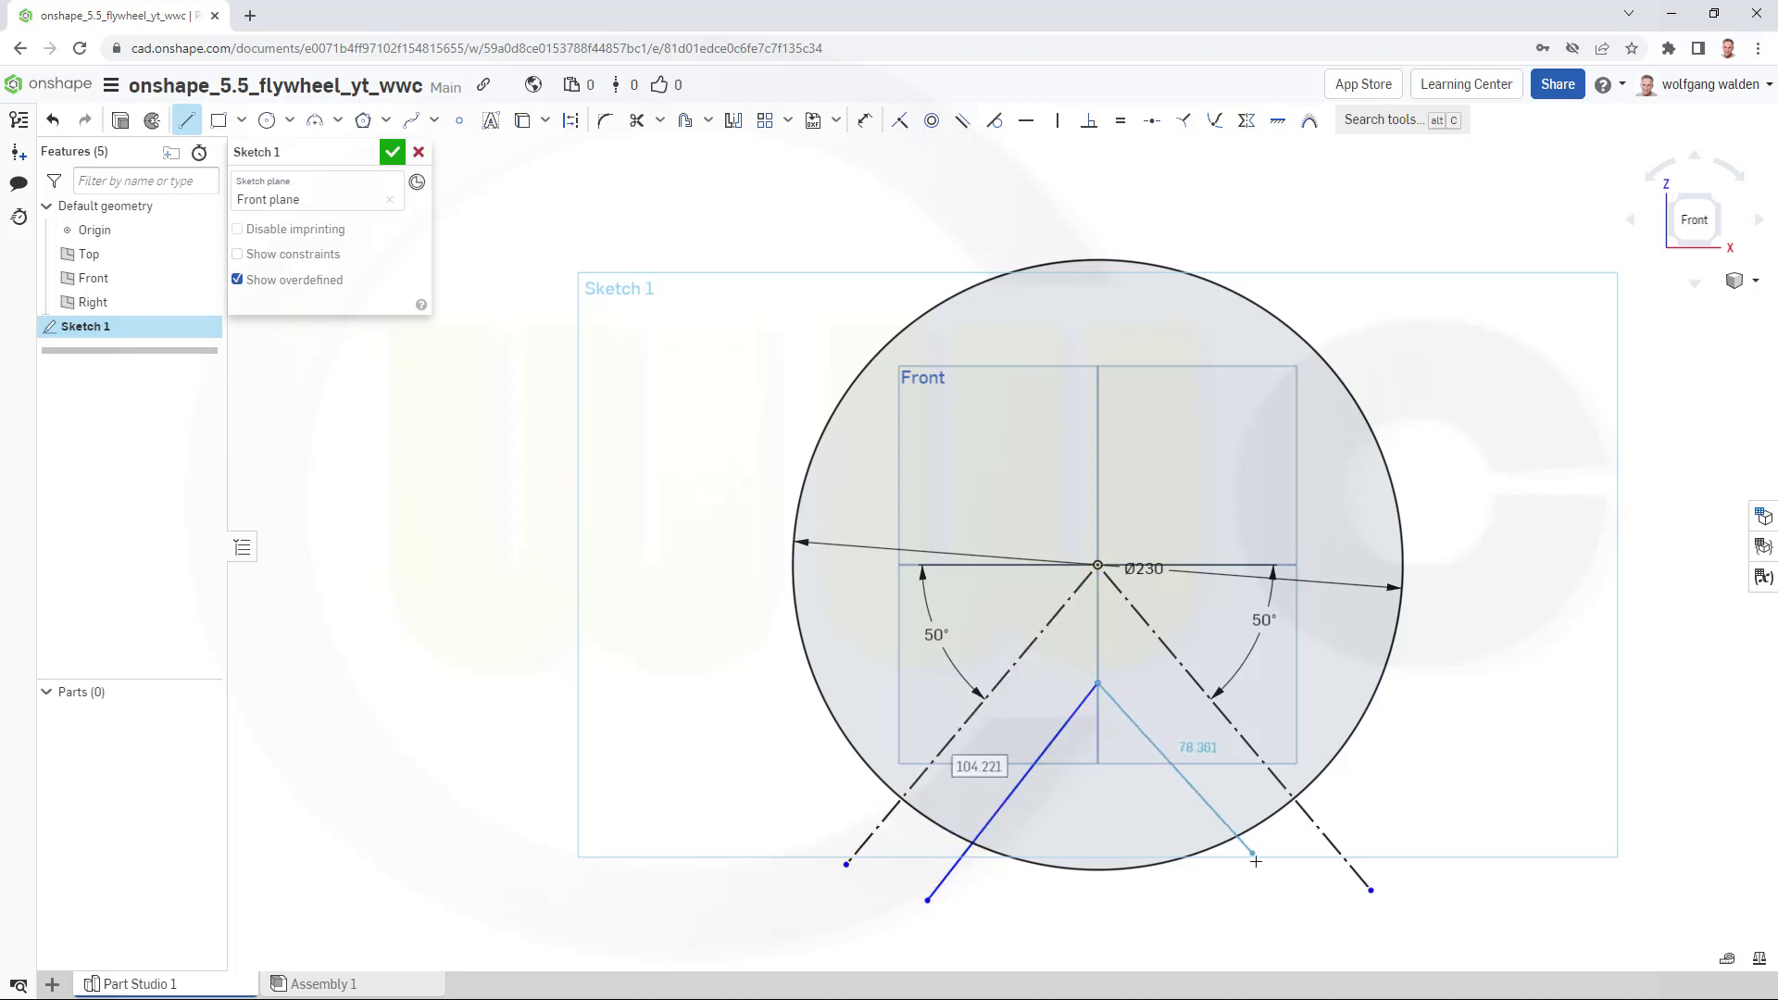
click(1288, 906)
key(Escape)
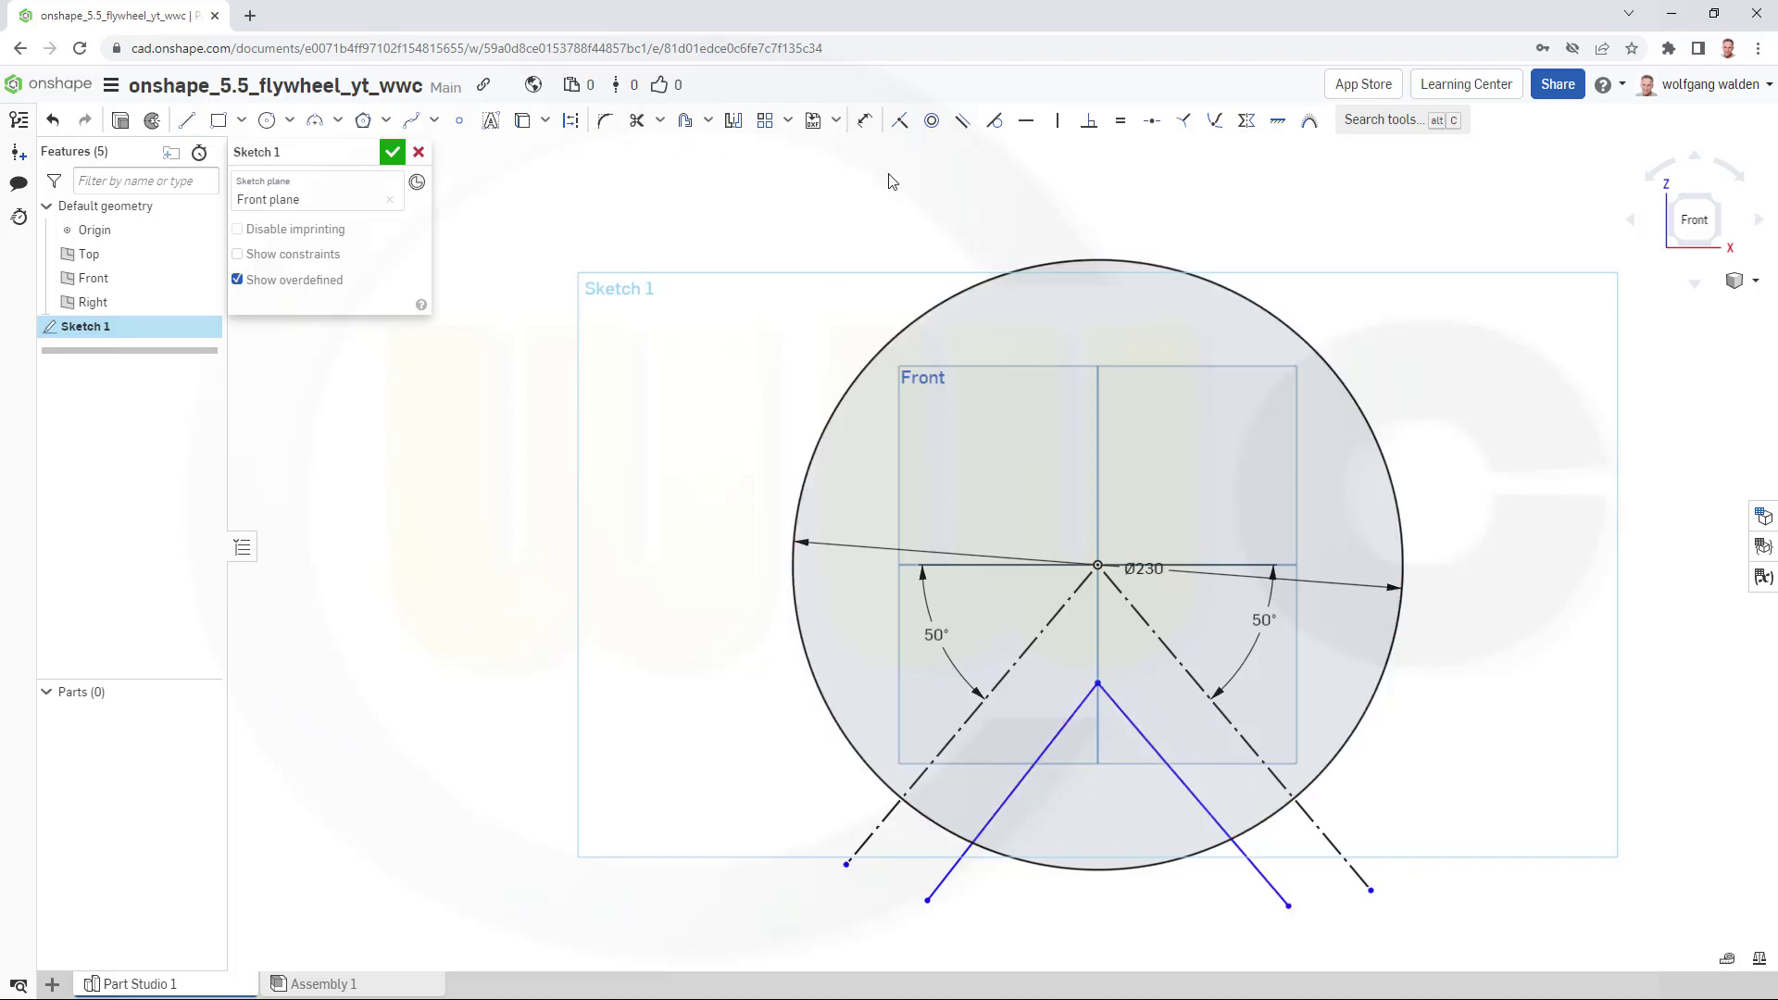
Make the two V lines symmetric about the left construction line.
click(962, 121)
click(937, 765)
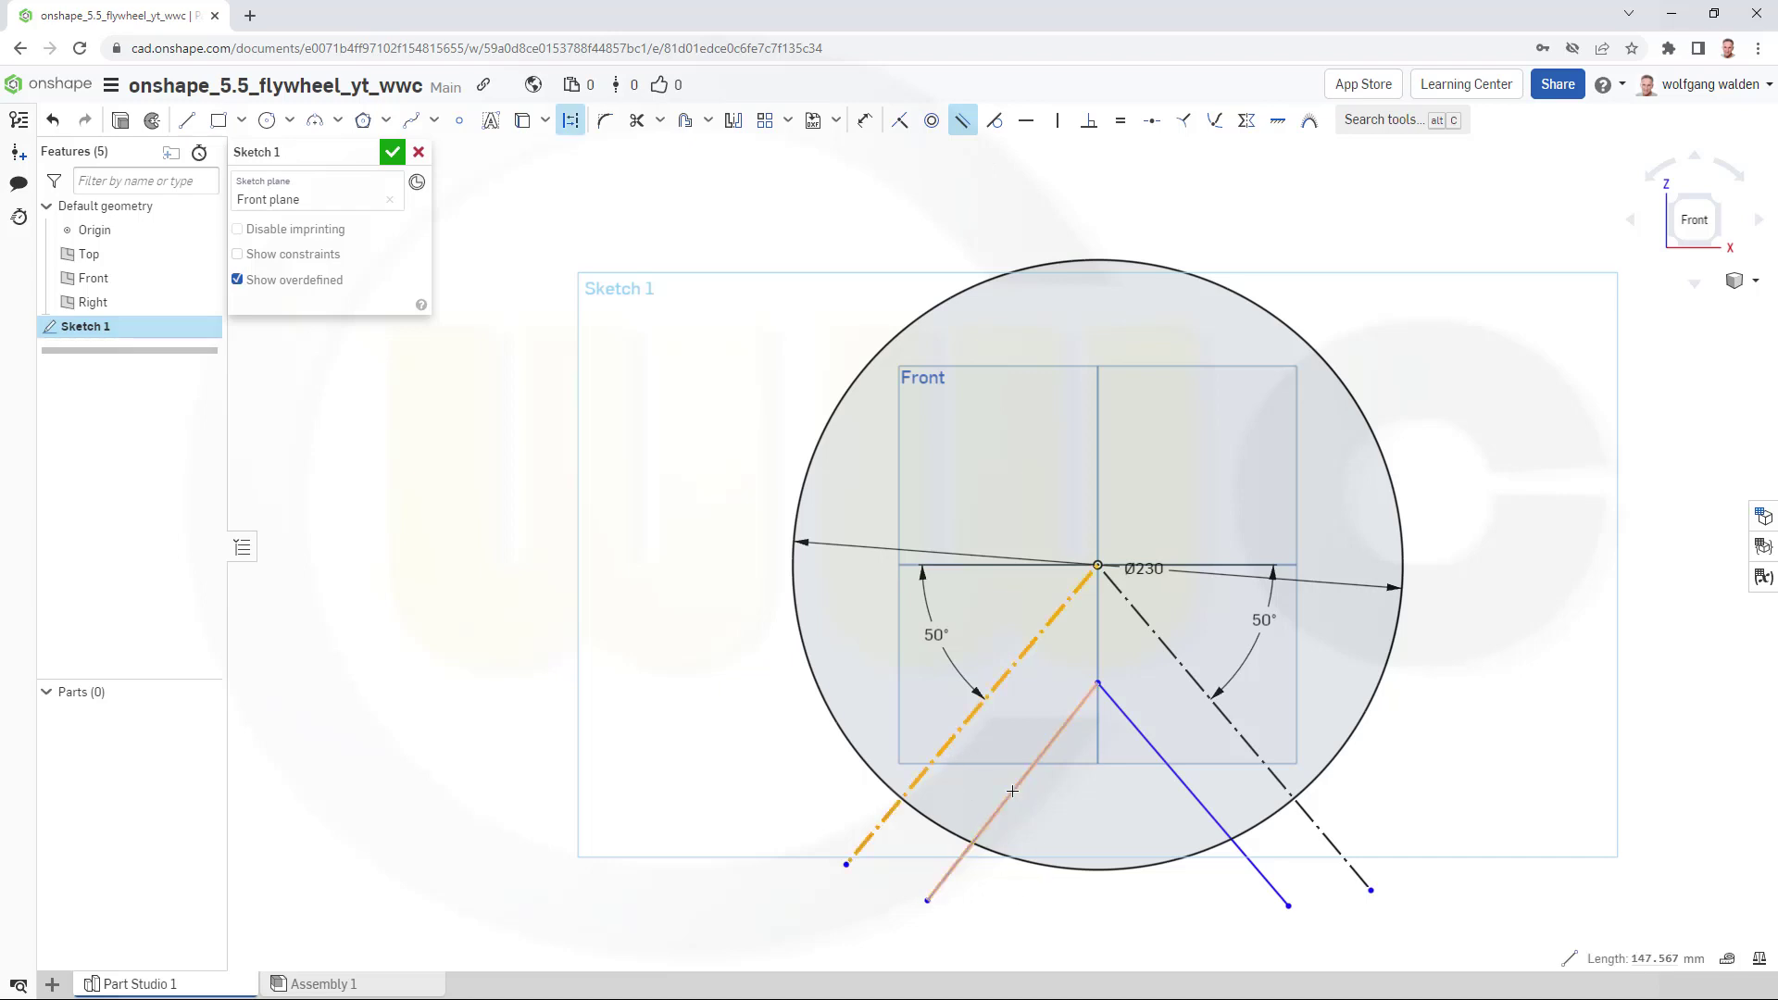
click(1020, 800)
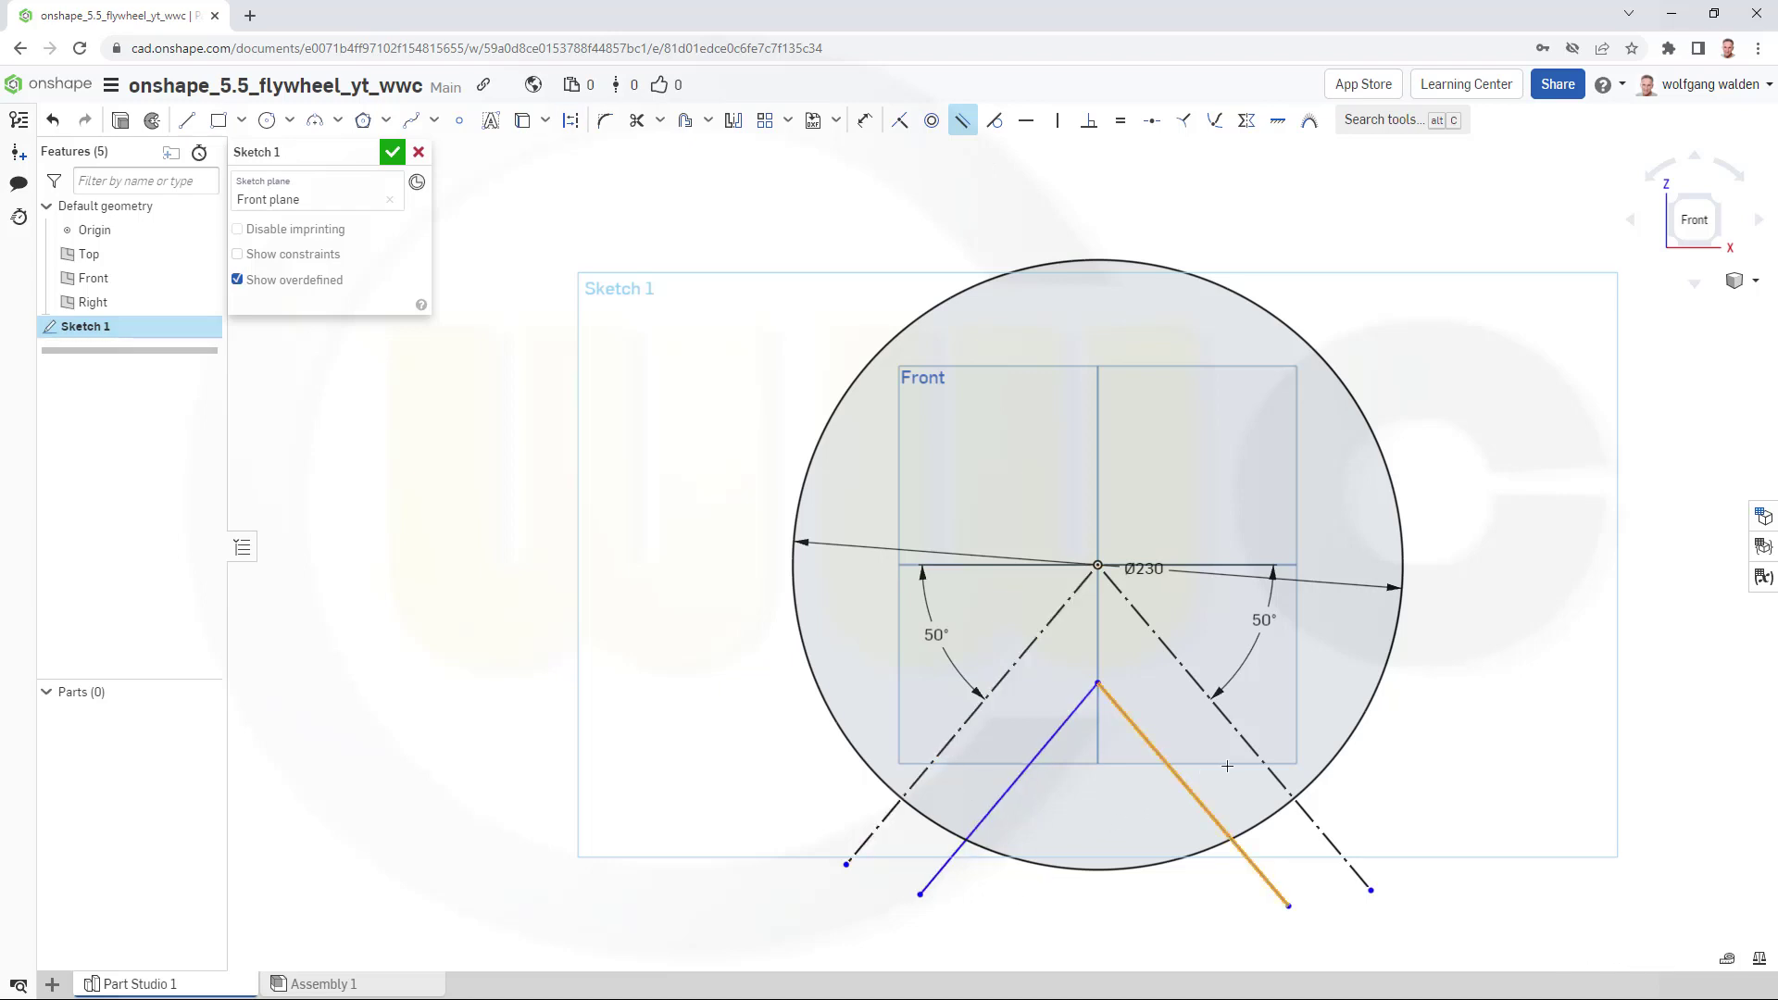
click(1199, 801)
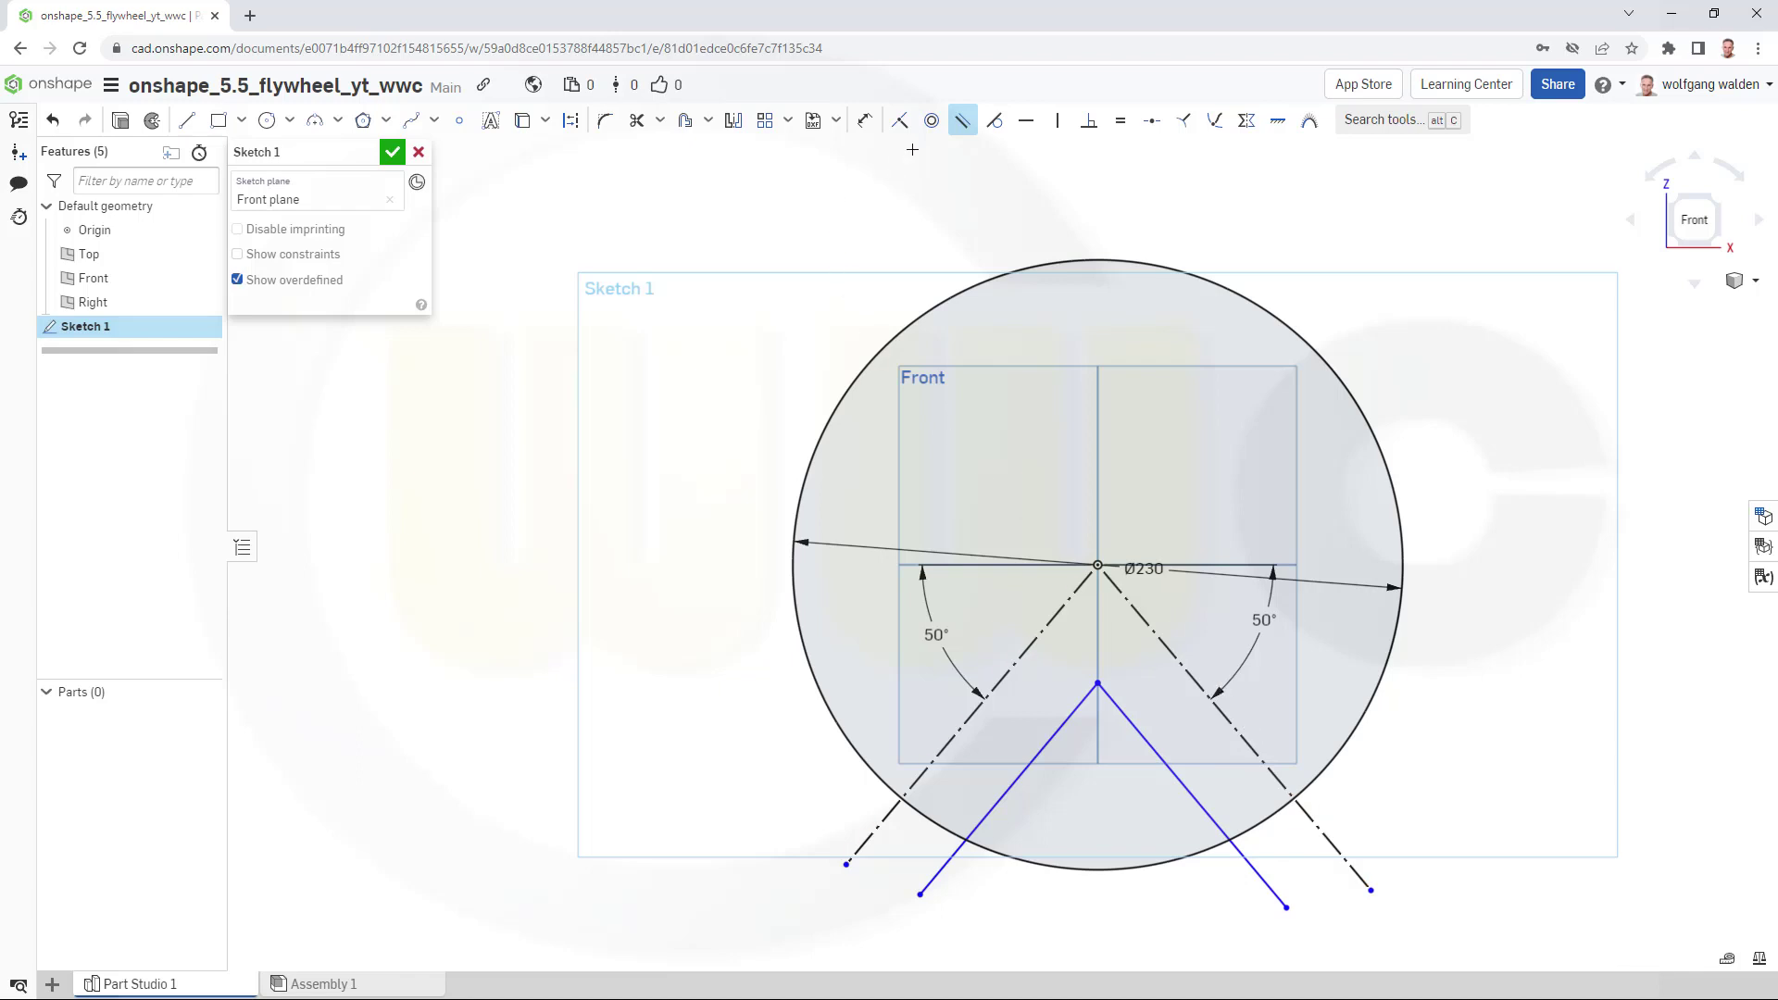
Dimension the right V line 19 mm from its construction line.
click(864, 120)
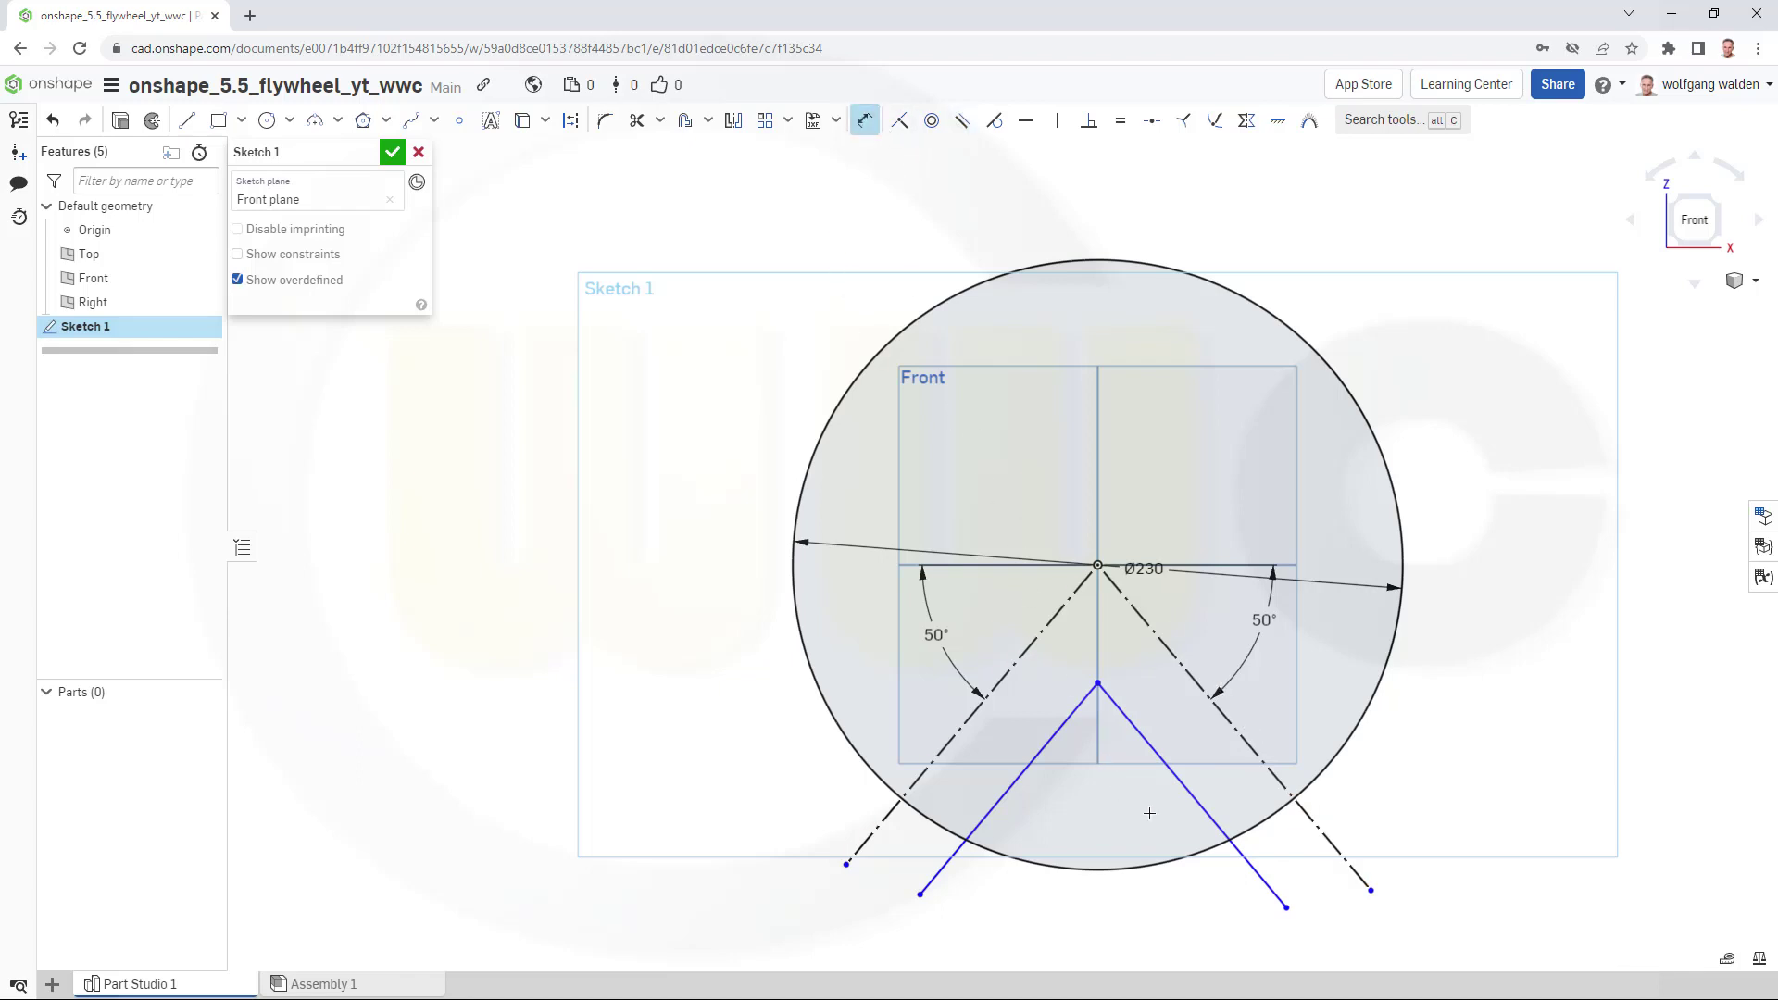
click(1187, 791)
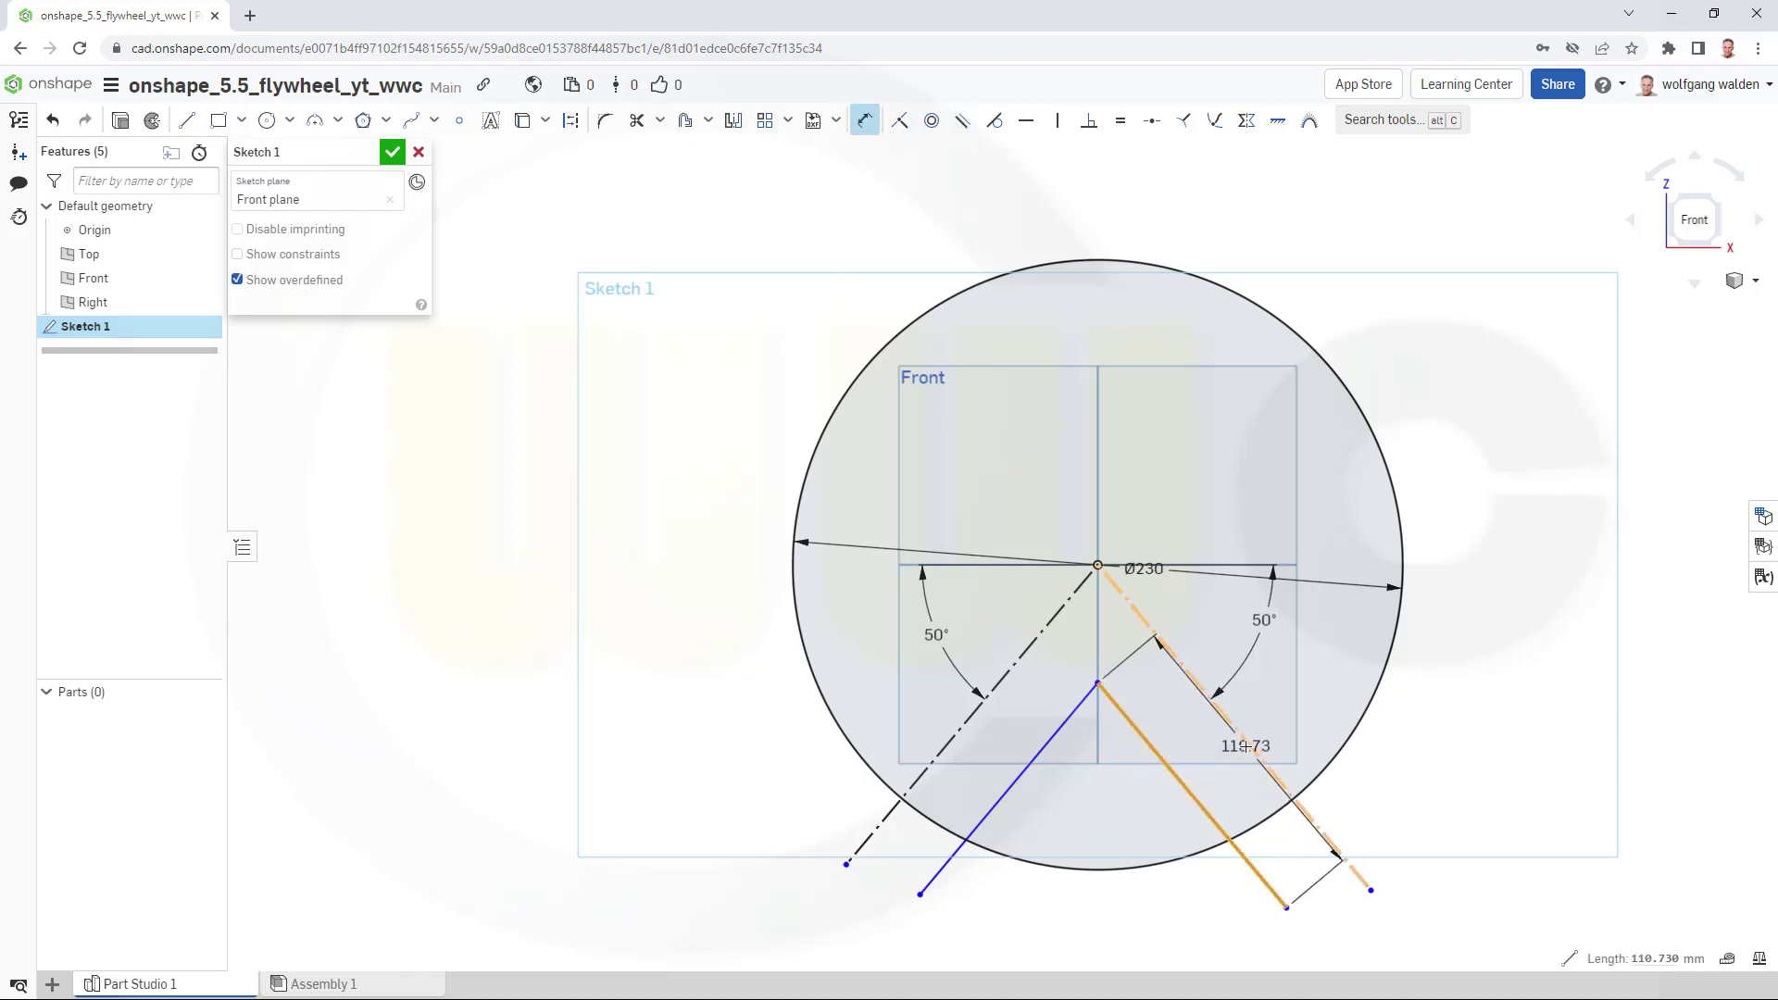
click(1246, 745)
click(1229, 782)
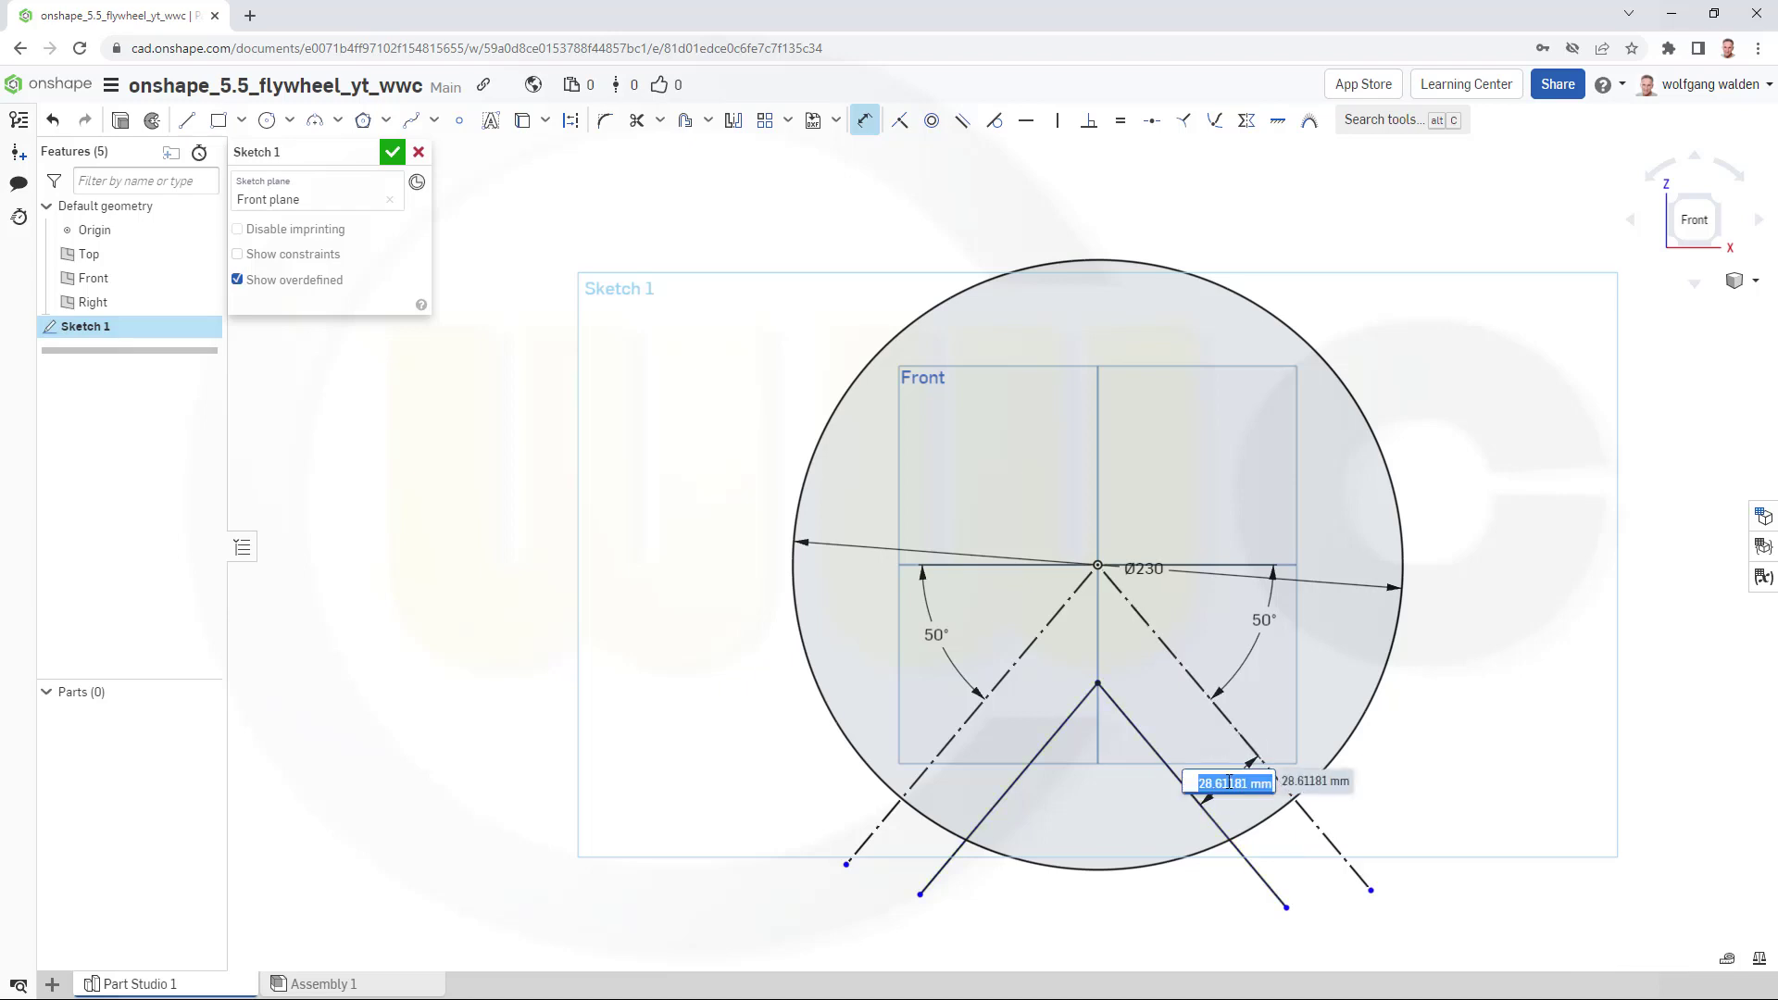
text(19)
key(Return)
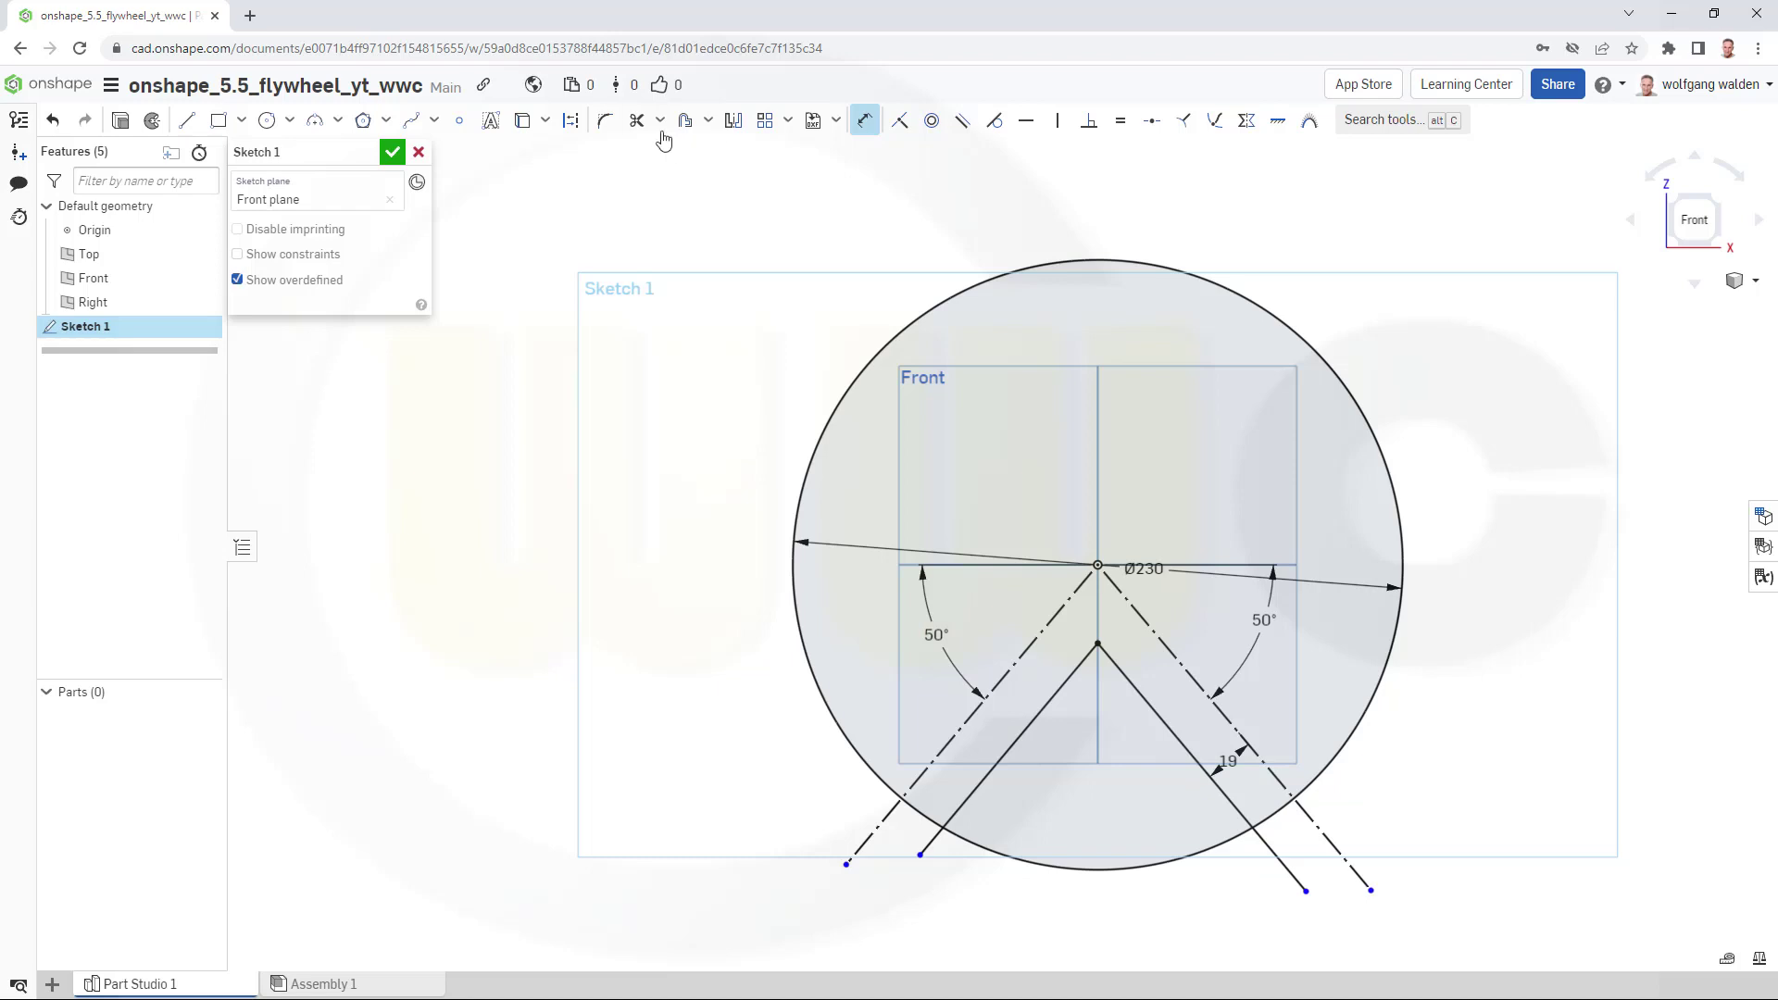
Trim the bottom arc between the V lines and the line overhangs, then finish Sketch 1.
click(636, 120)
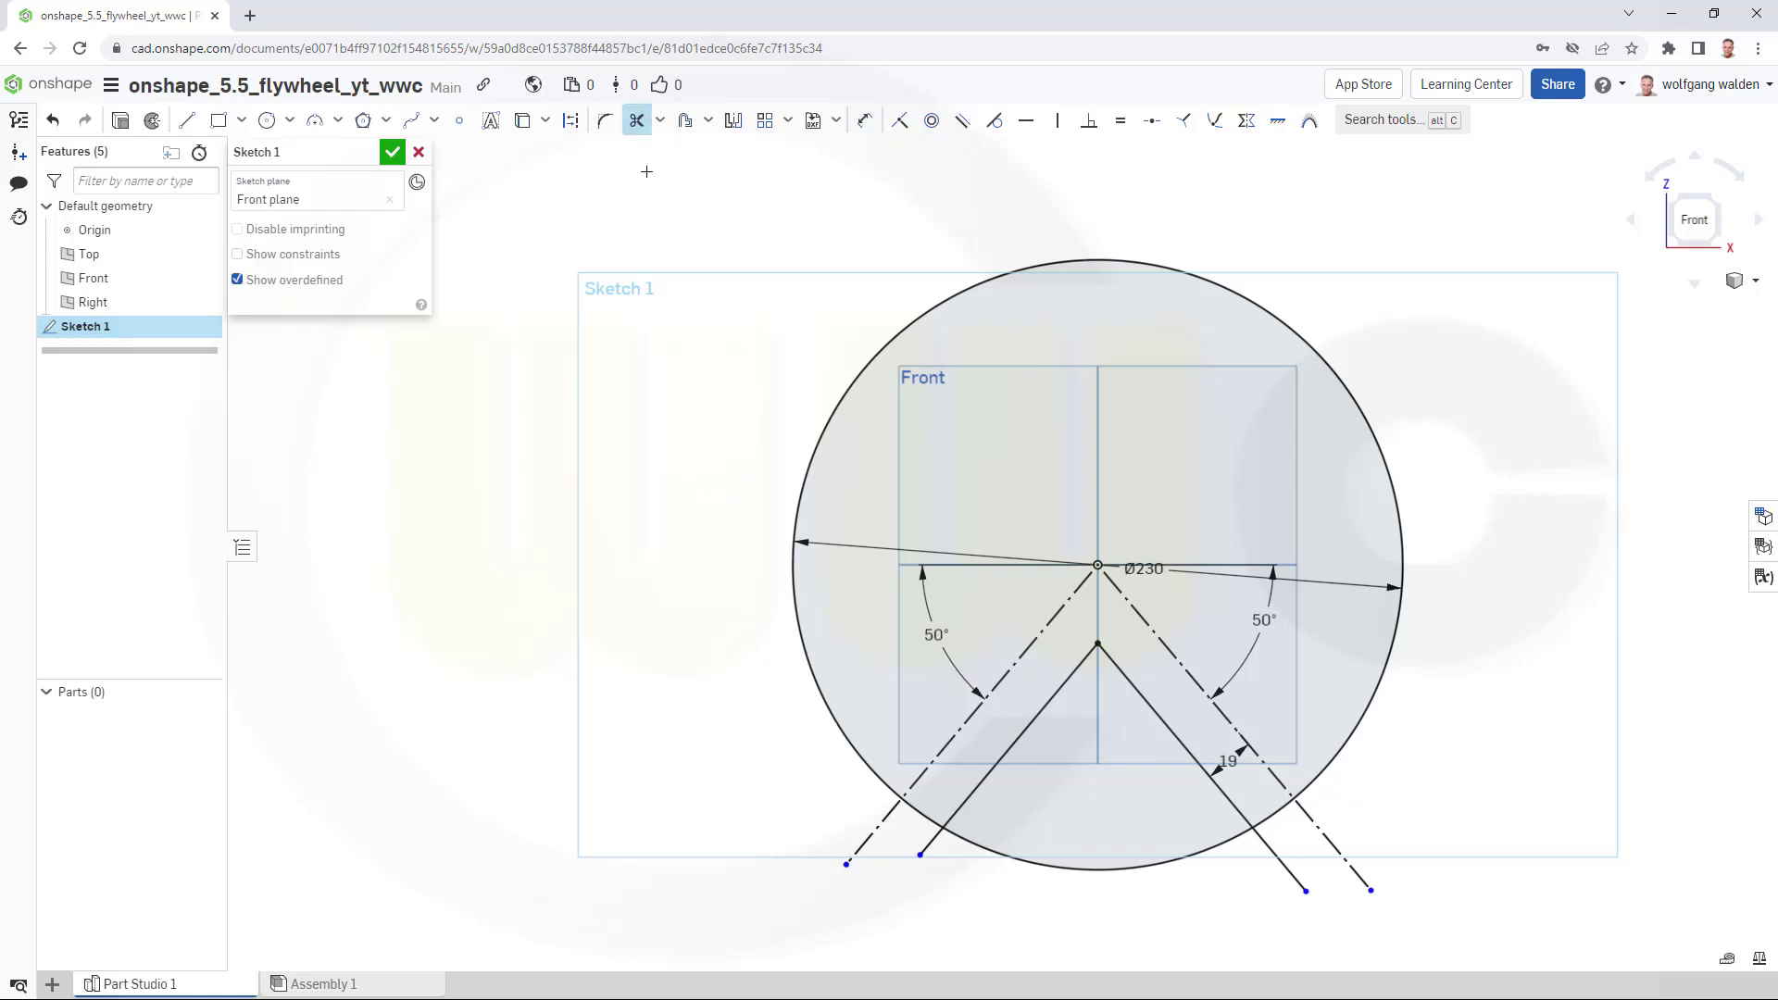
click(868, 832)
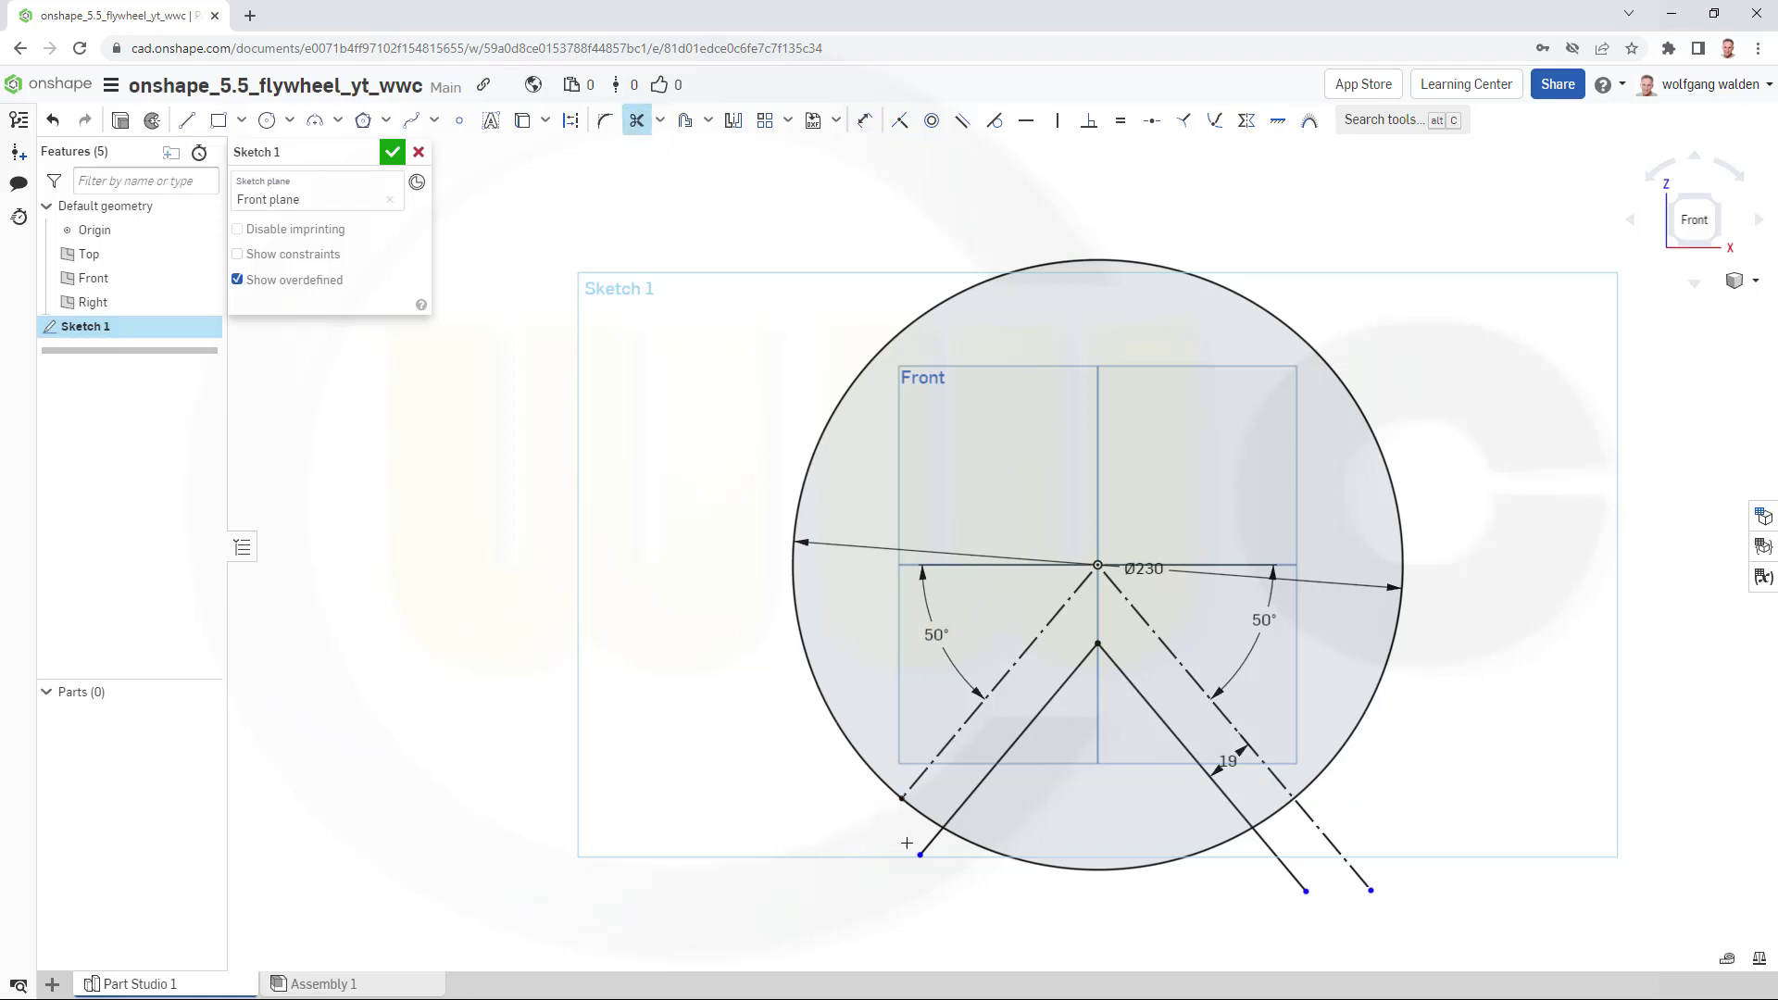
click(982, 854)
click(1295, 874)
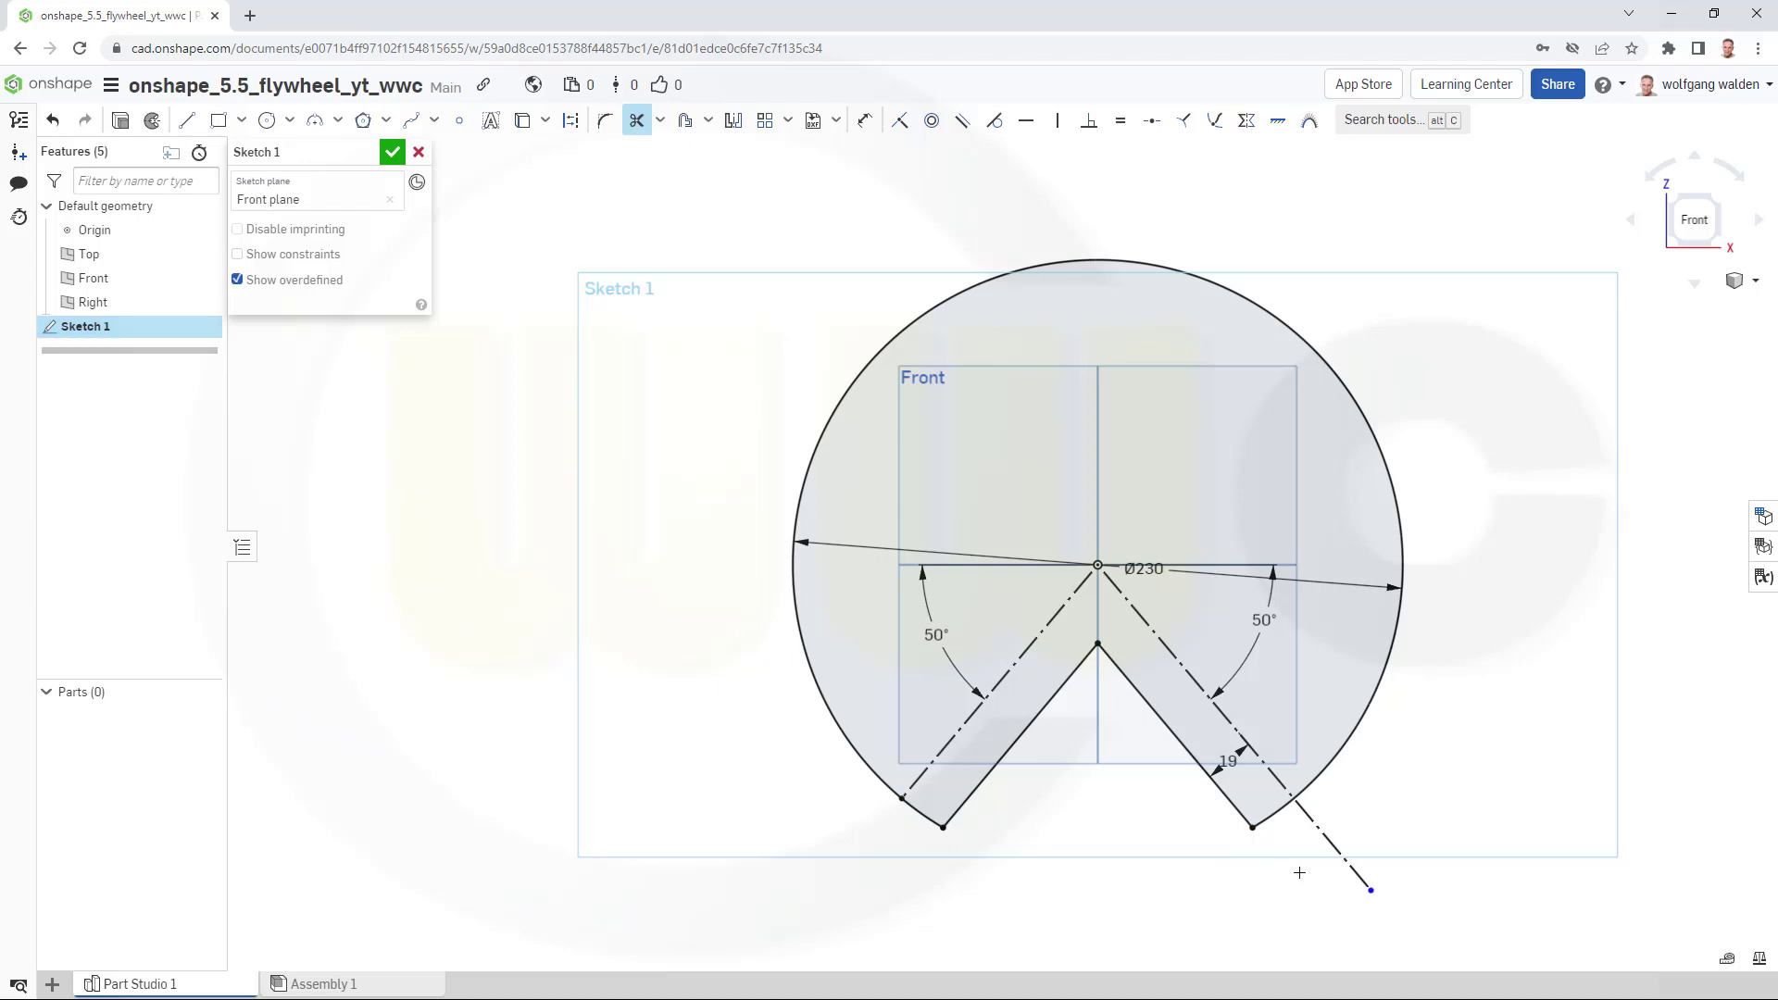
click(1328, 845)
click(392, 152)
scroll(768, 612, up, 2)
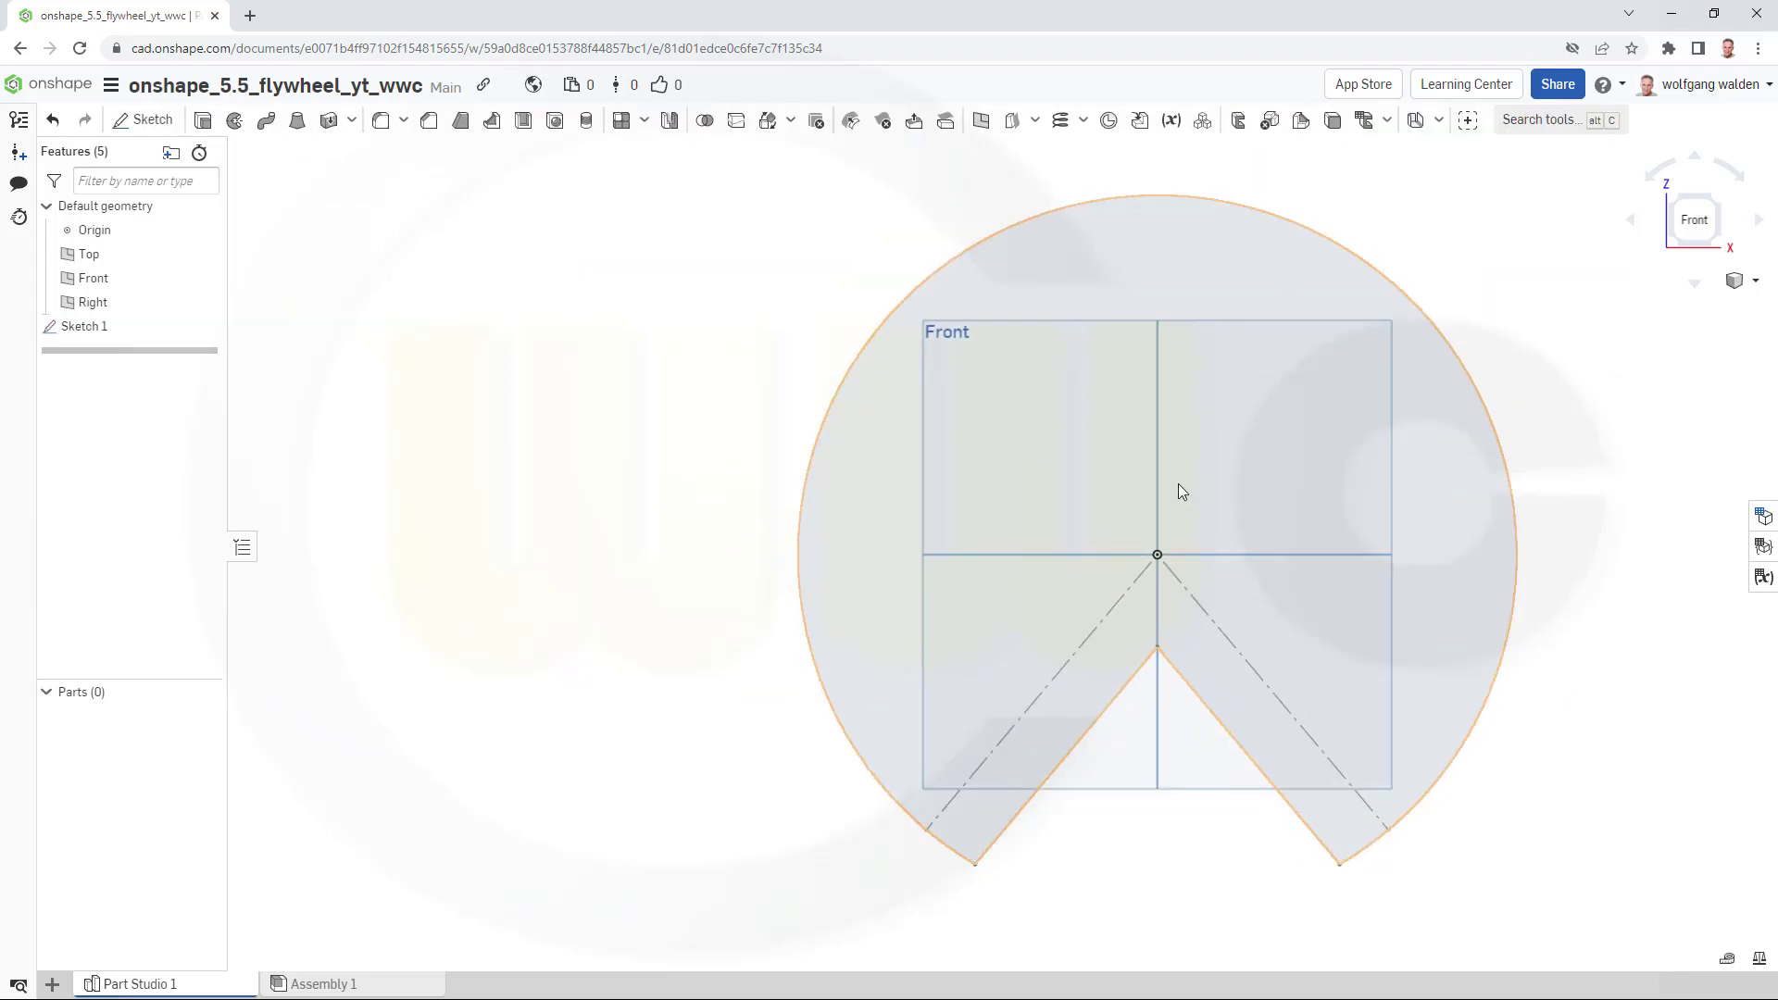
scroll(1178, 484, down, 1)
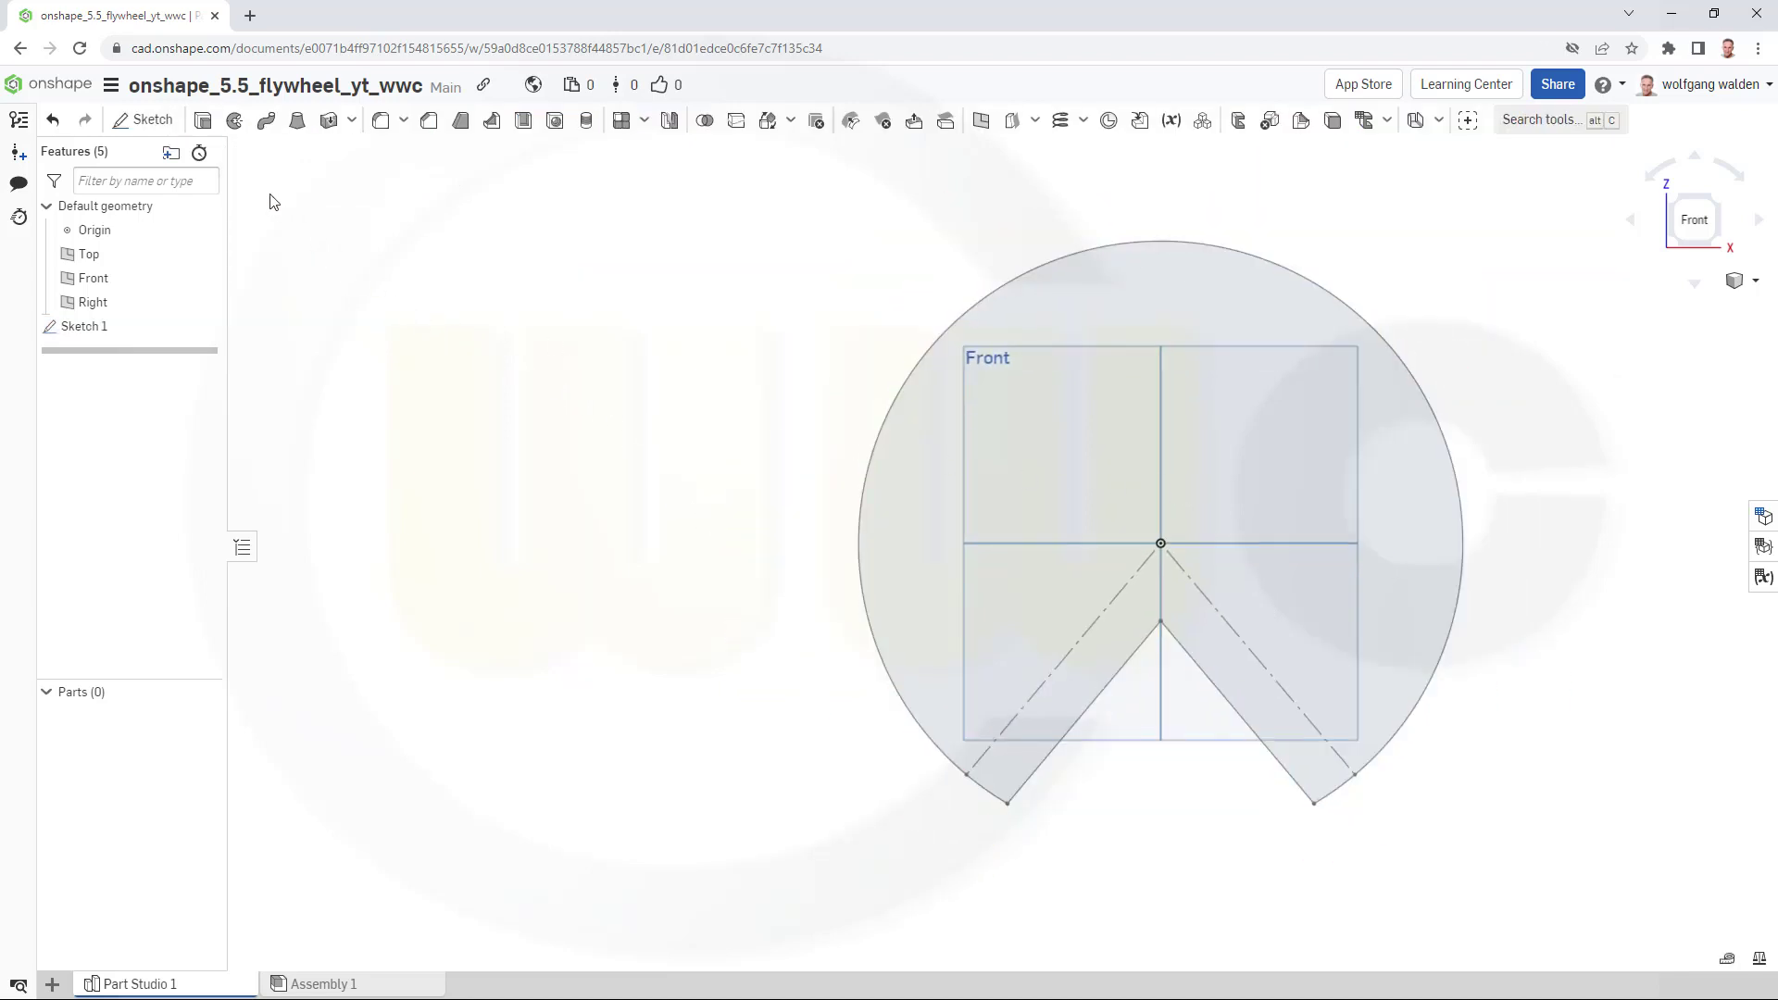
Set up a thin extrude: 15 mm wall, Blind, symmetric, 40 mm deep.
click(203, 120)
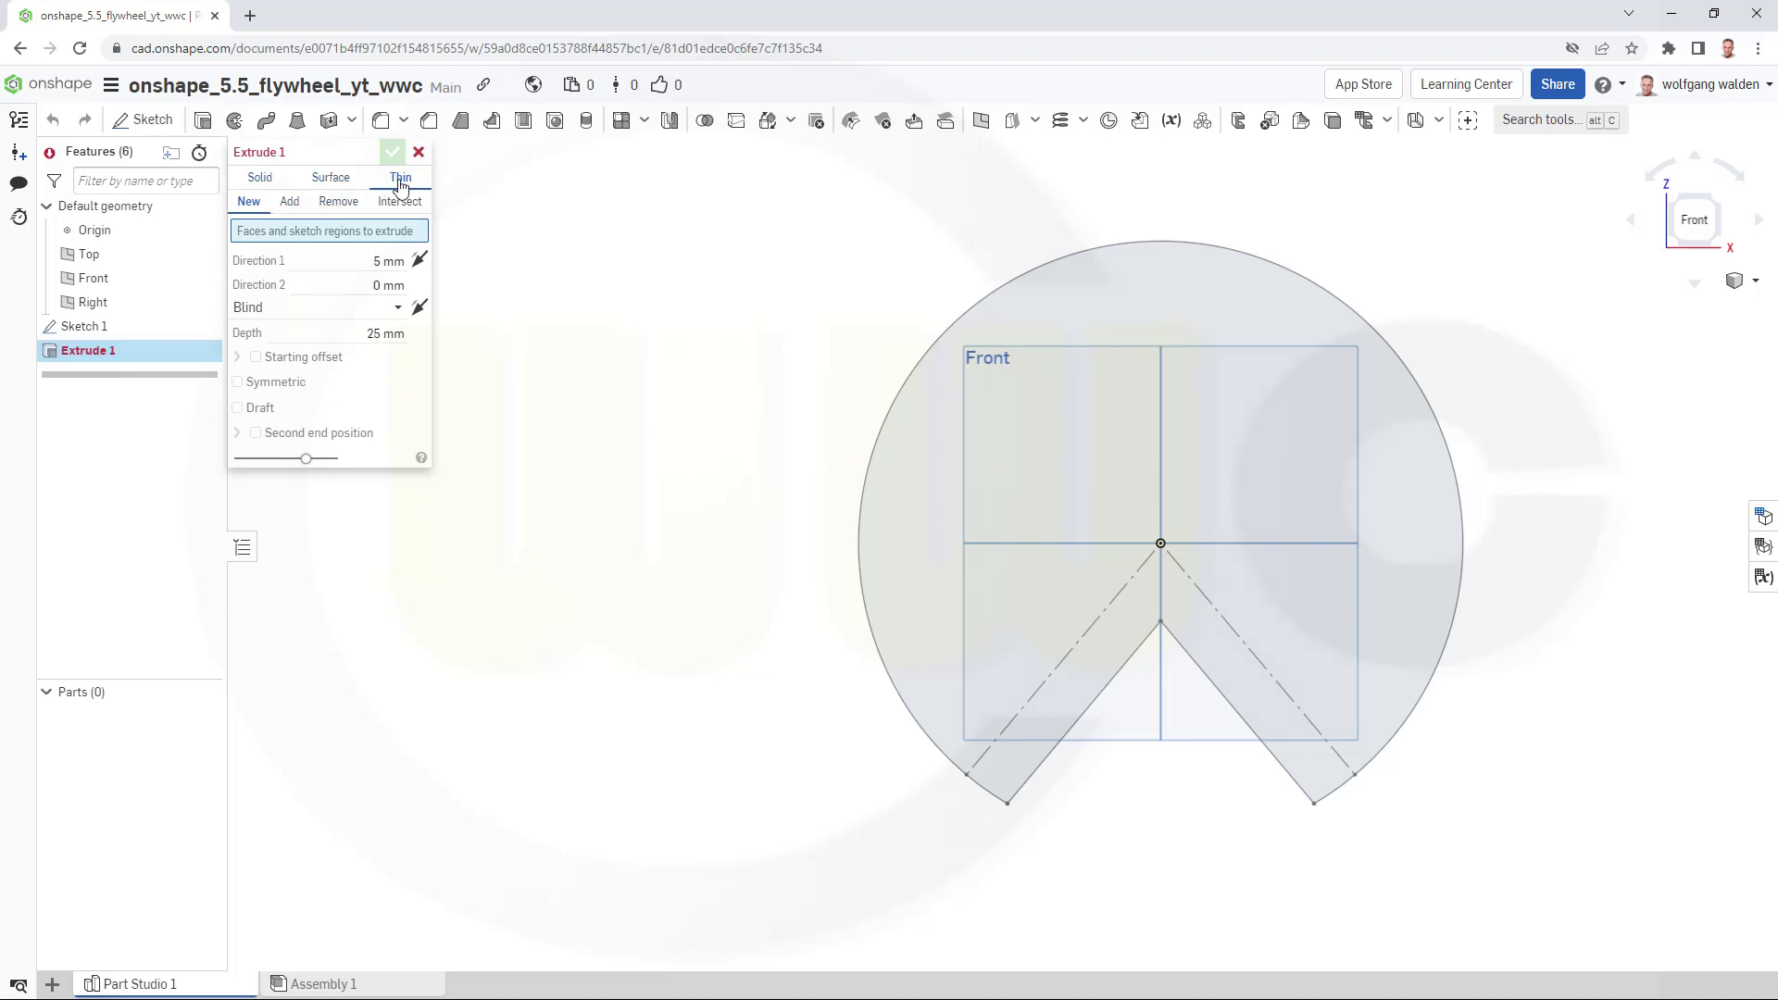
click(360, 263)
text(15)
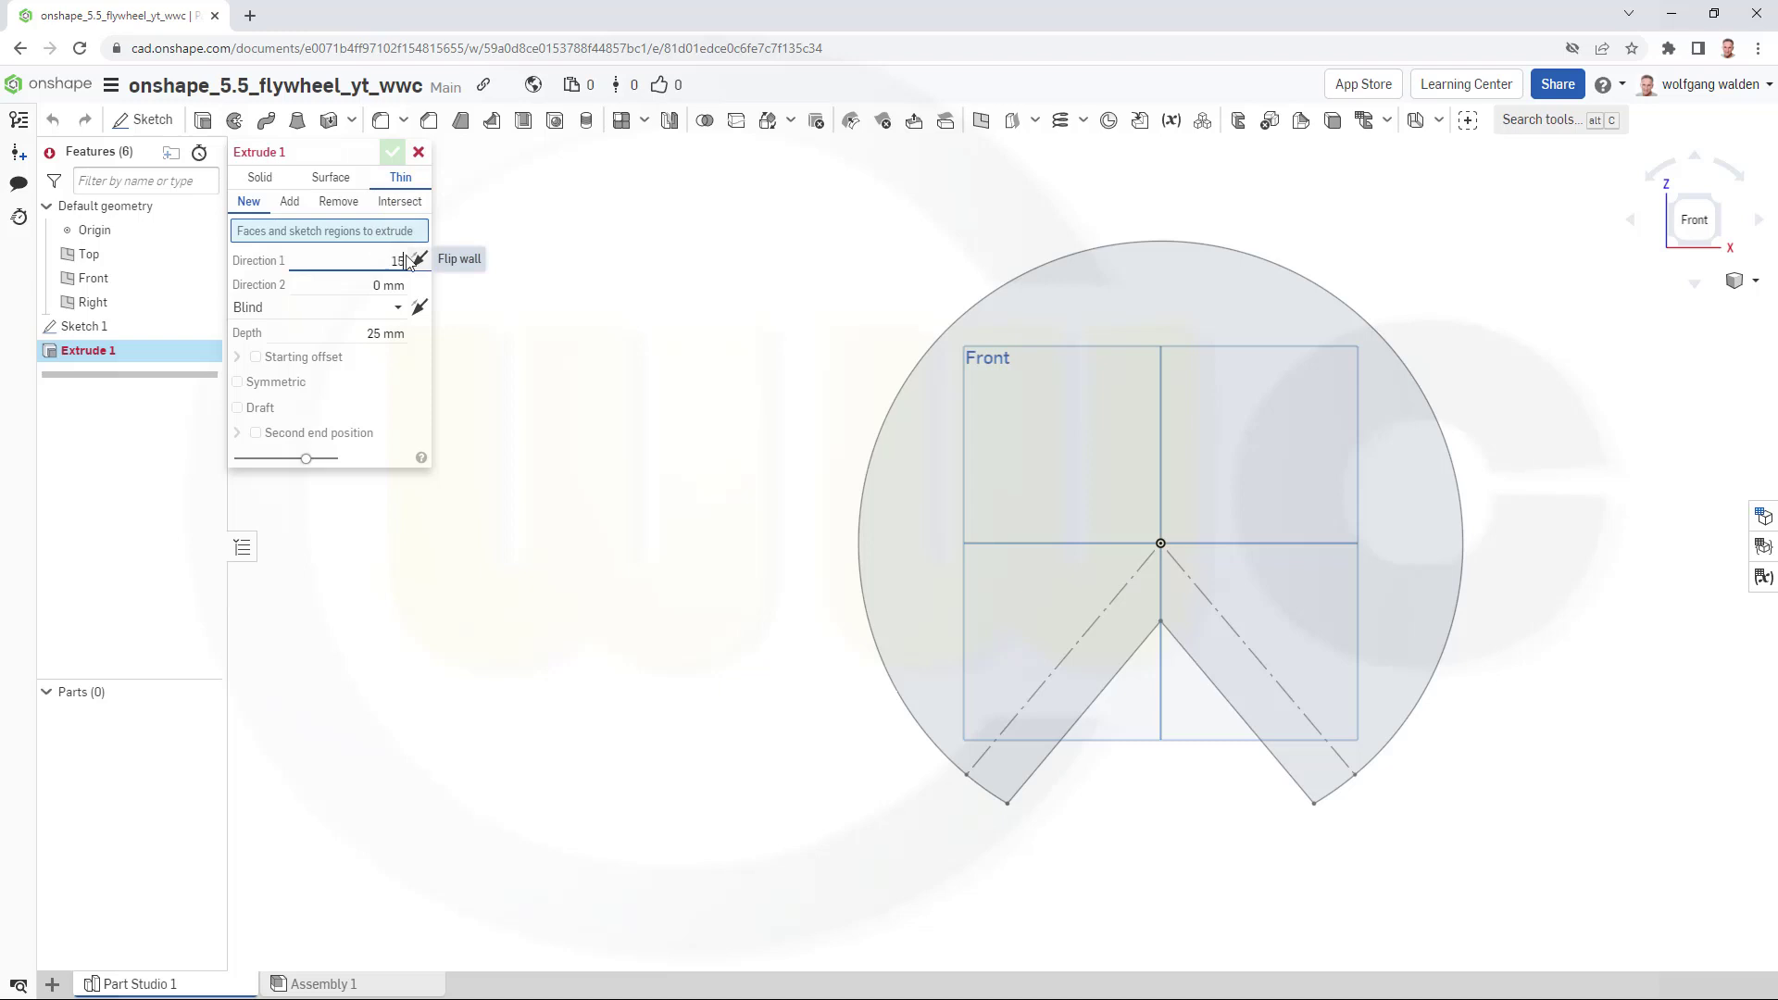
click(397, 318)
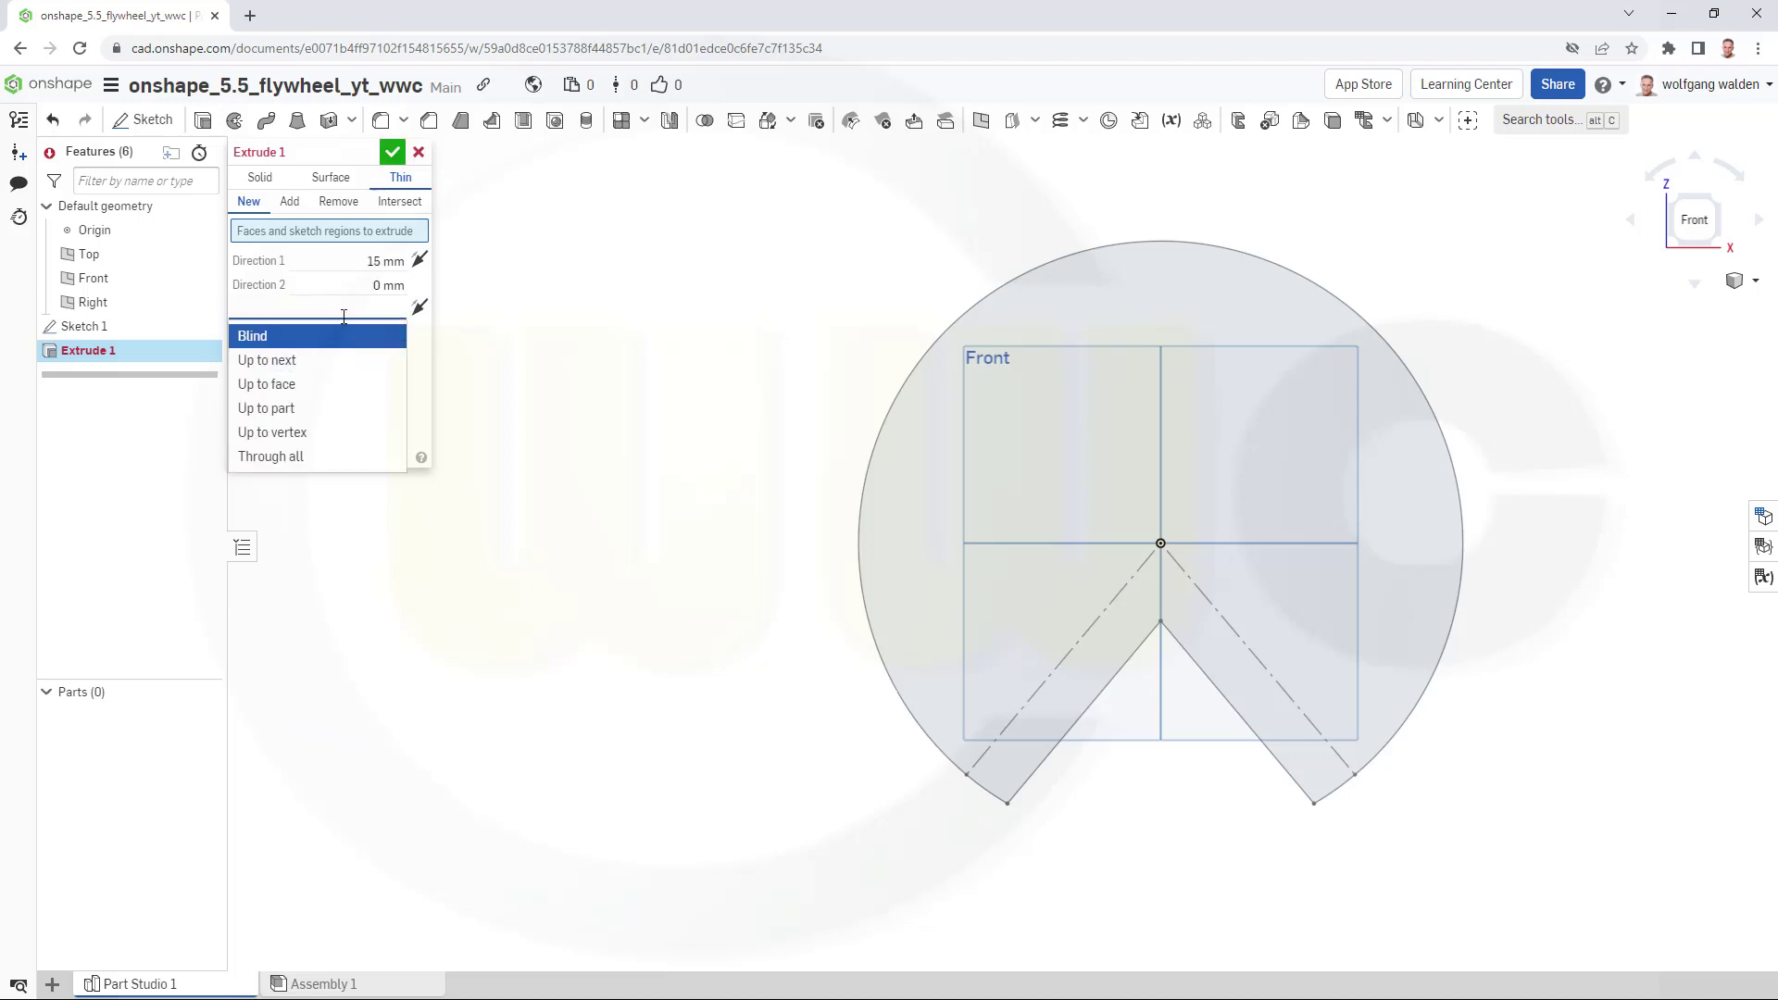
click(489, 333)
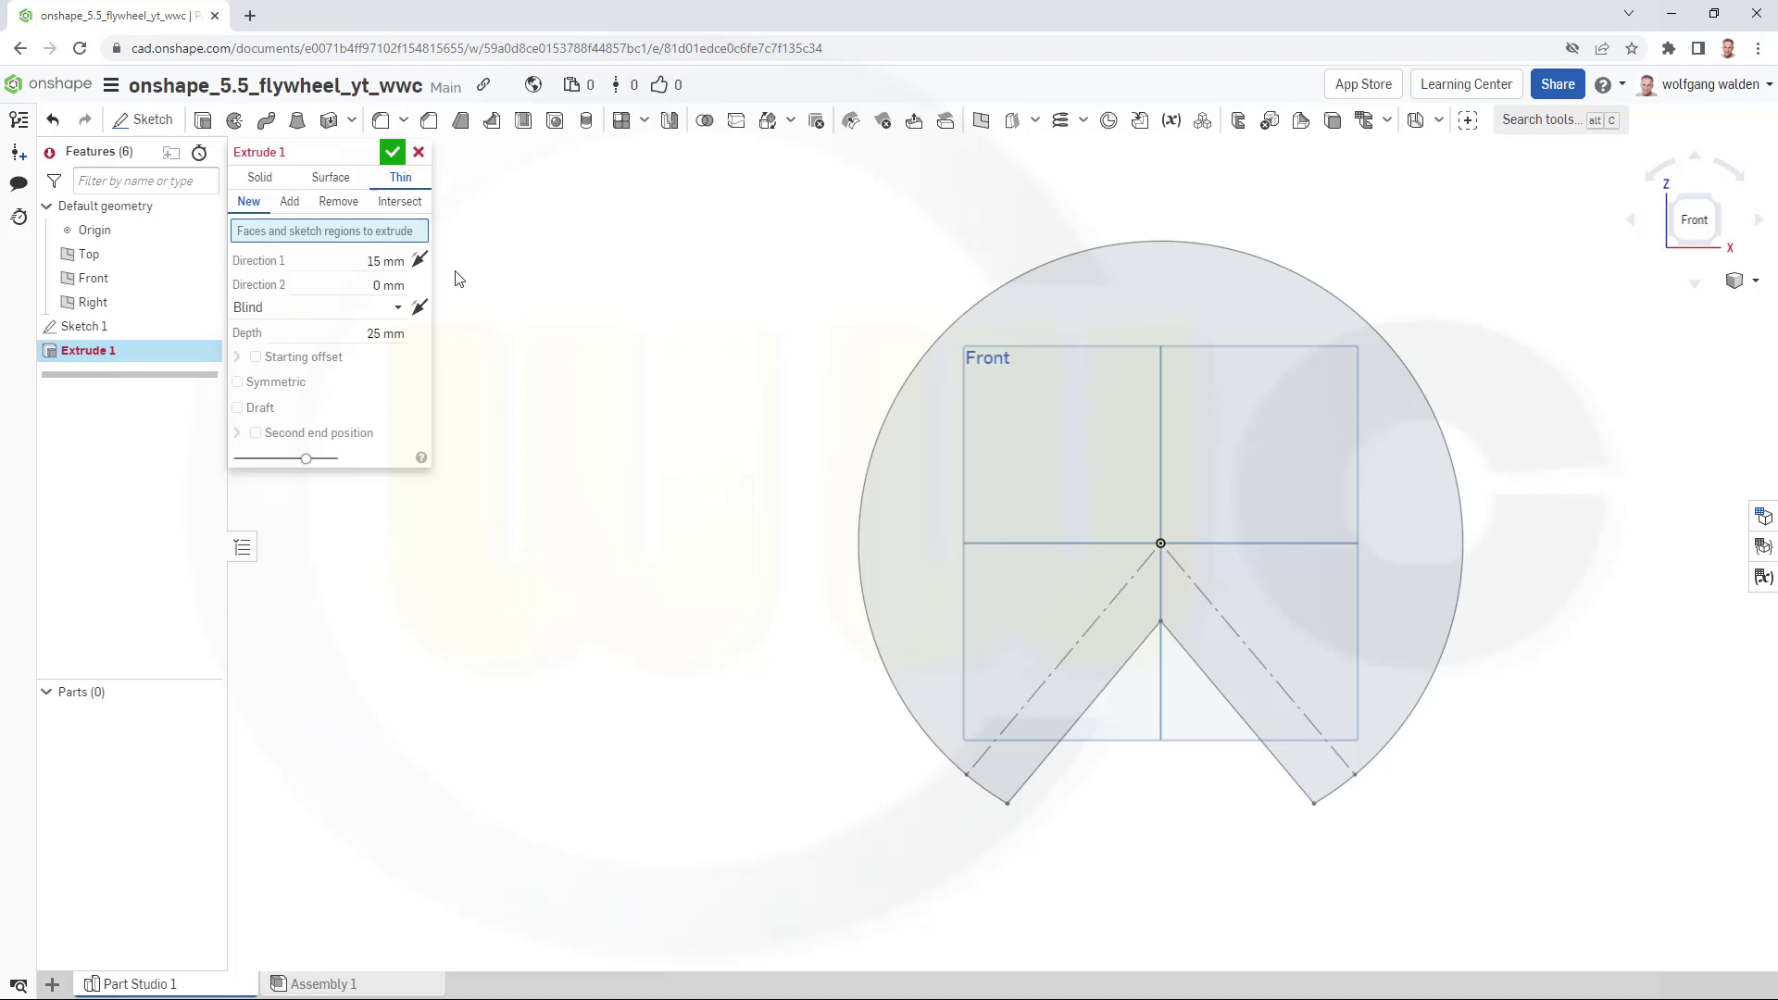
click(238, 383)
click(384, 333)
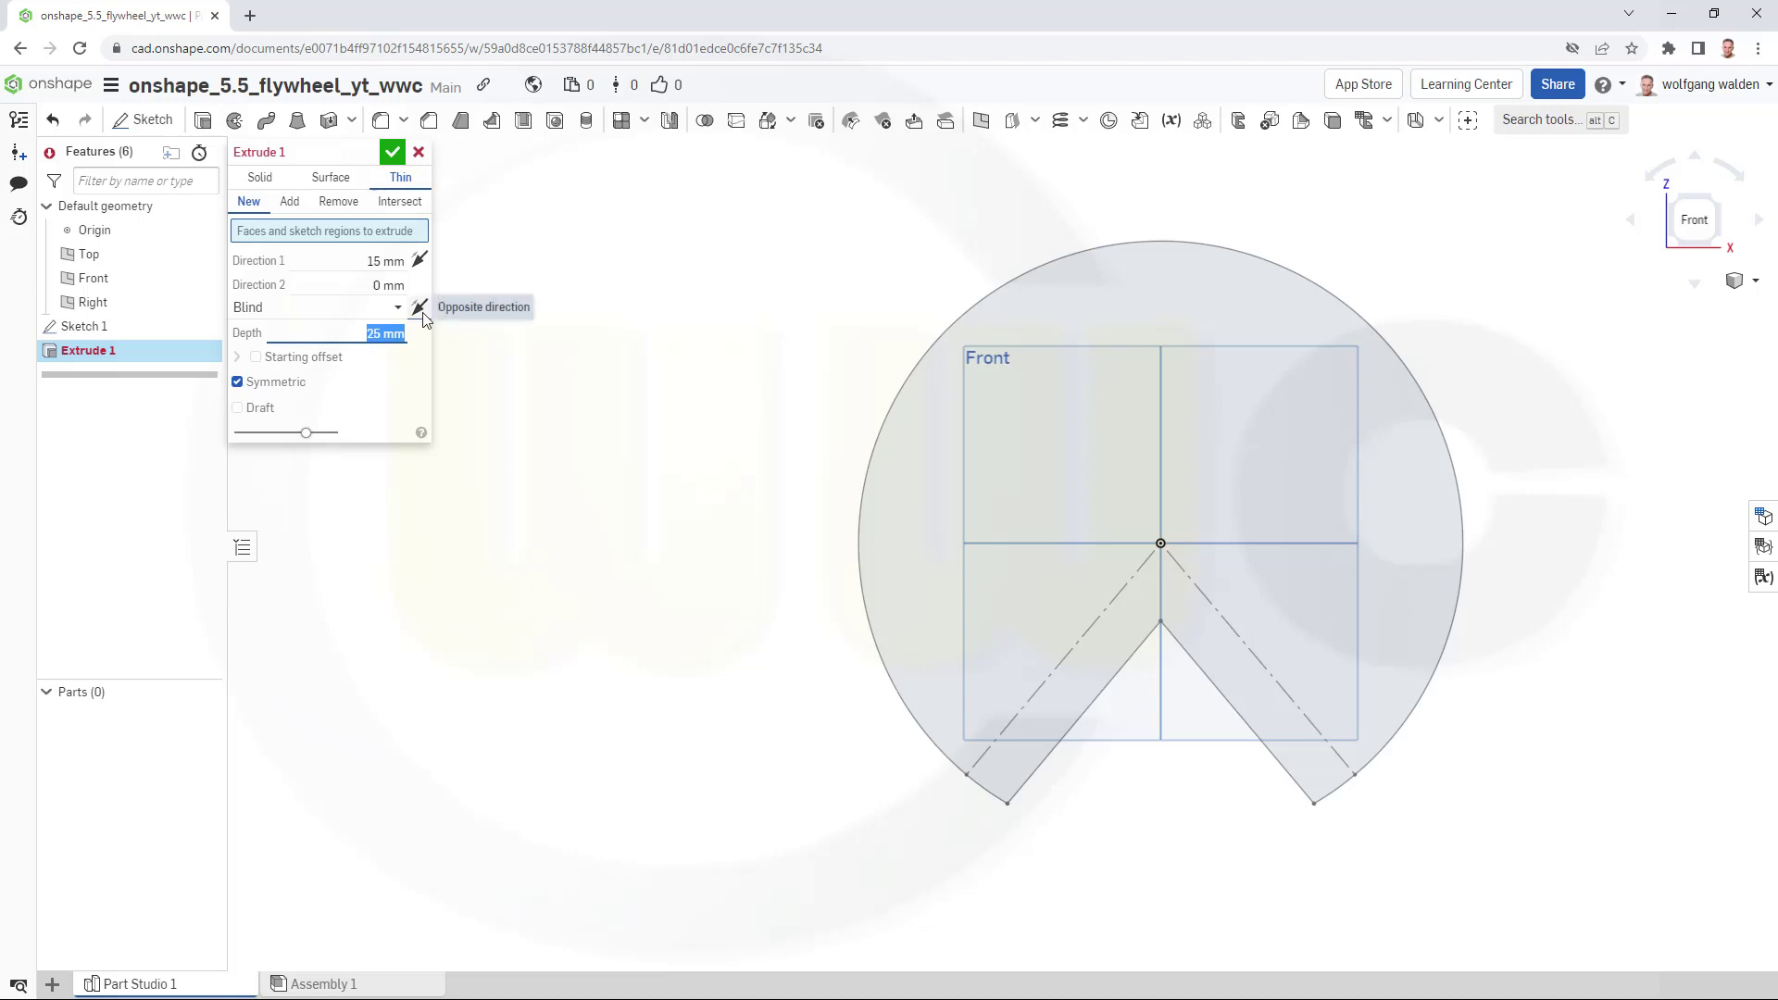
text(40)
key(Tab)
Extrude the notched region with the wall flipped inward, creating Part 1.
click(905, 424)
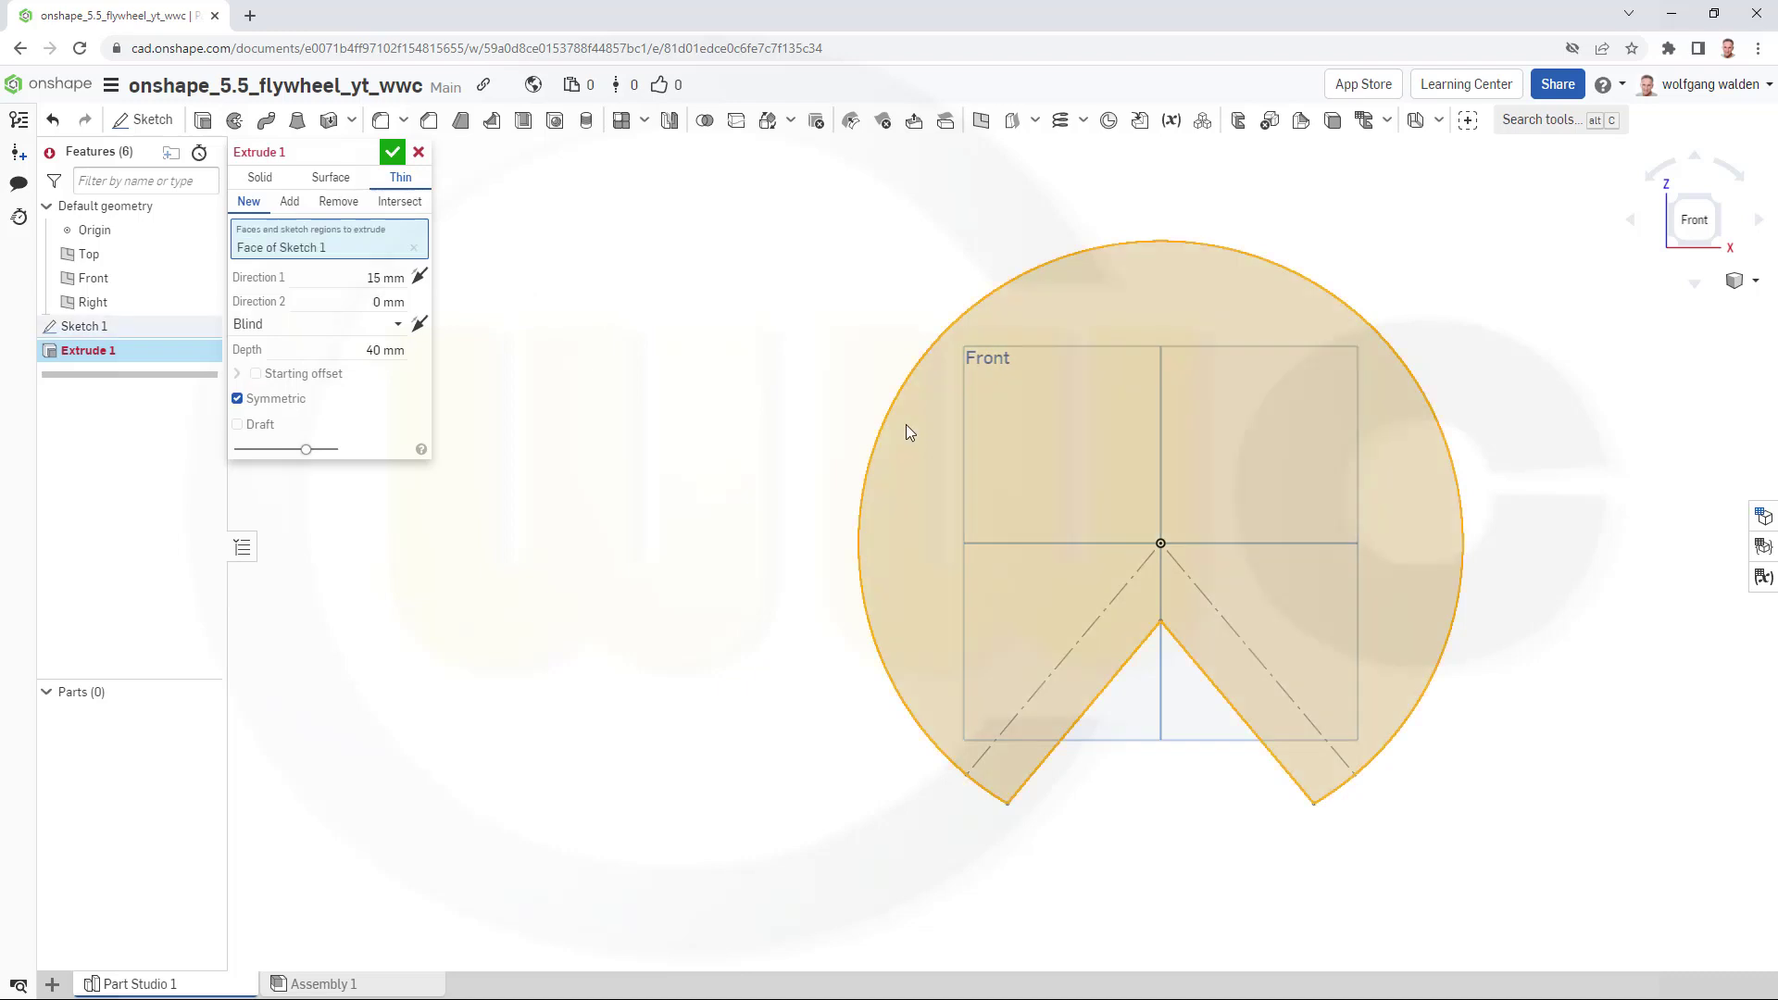
click(419, 276)
right_drag(675, 397, 666, 337)
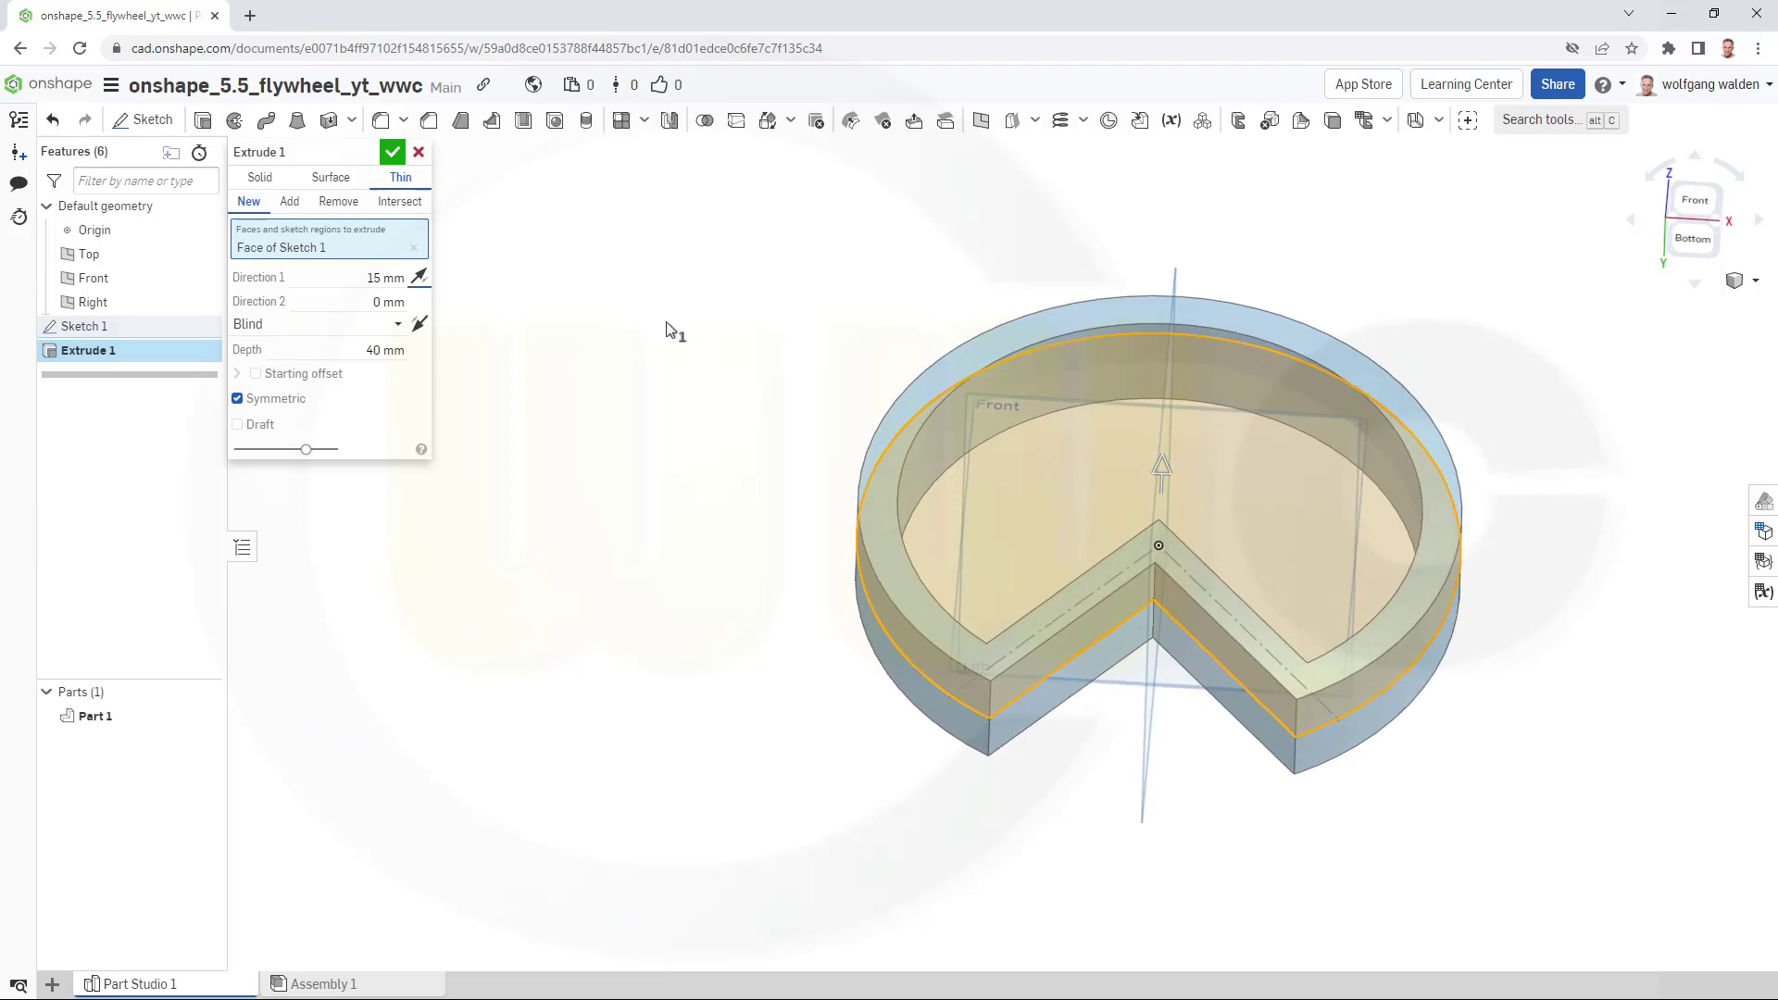
click(392, 152)
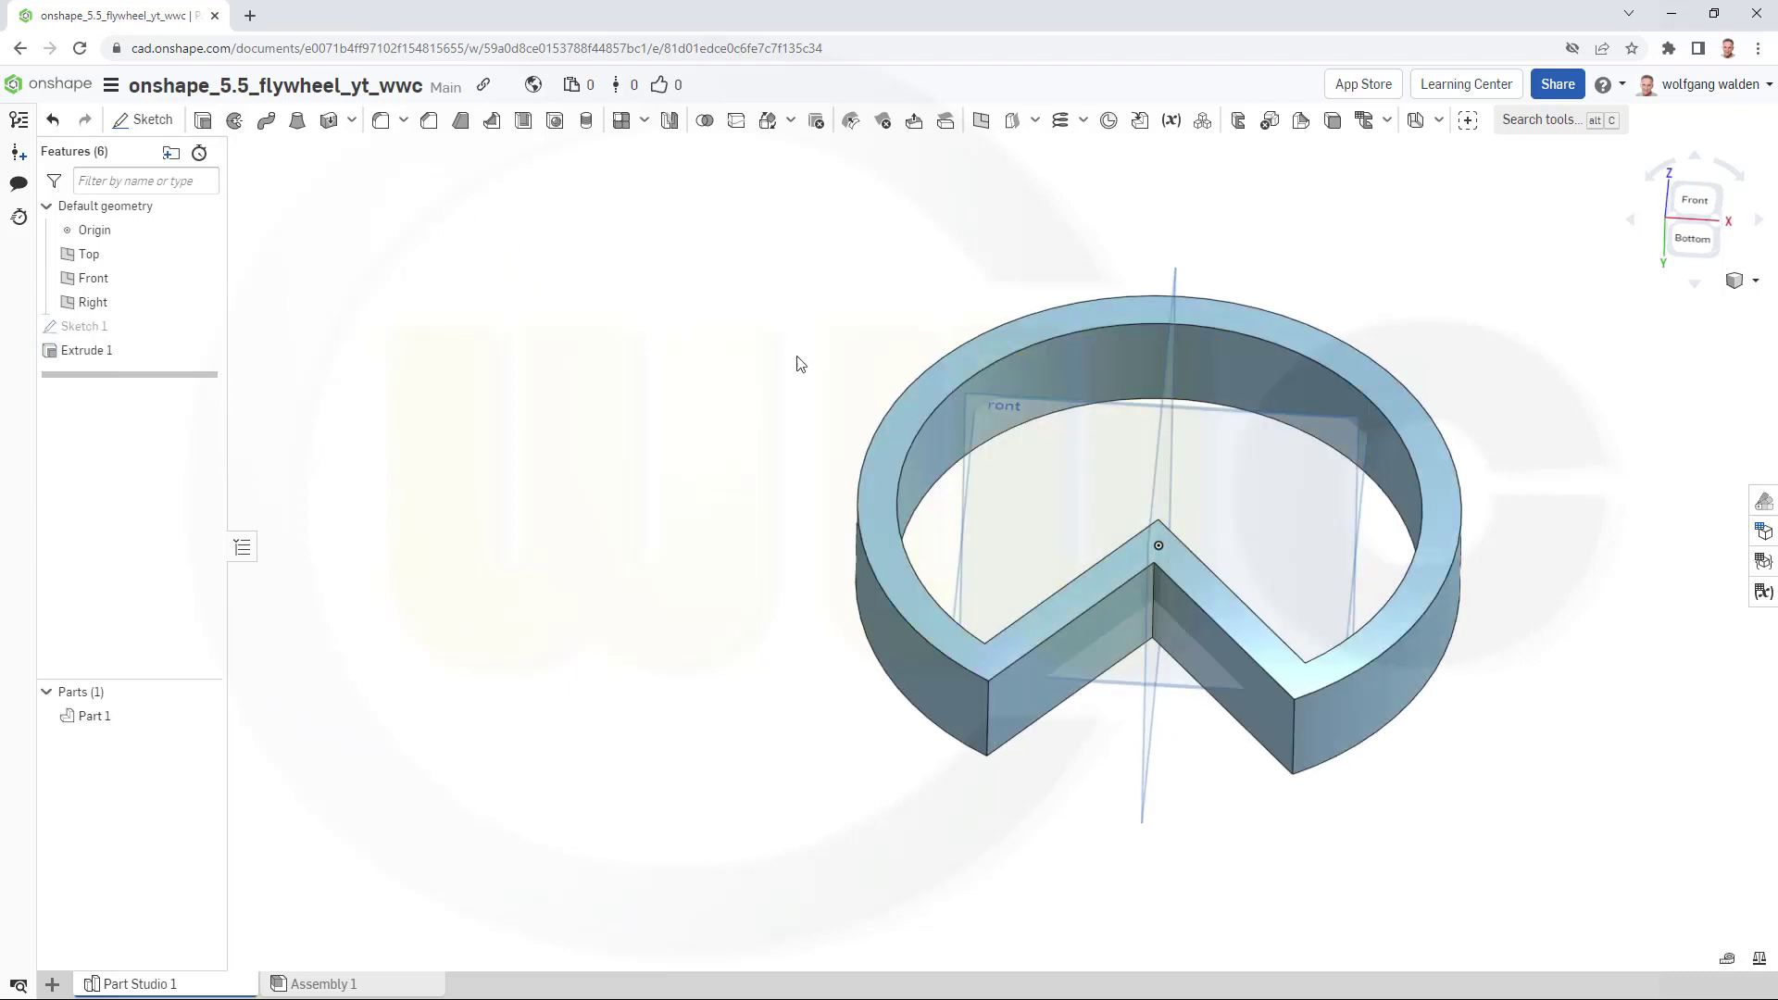
scroll(806, 366, up, 2)
scroll(926, 398, down, 3)
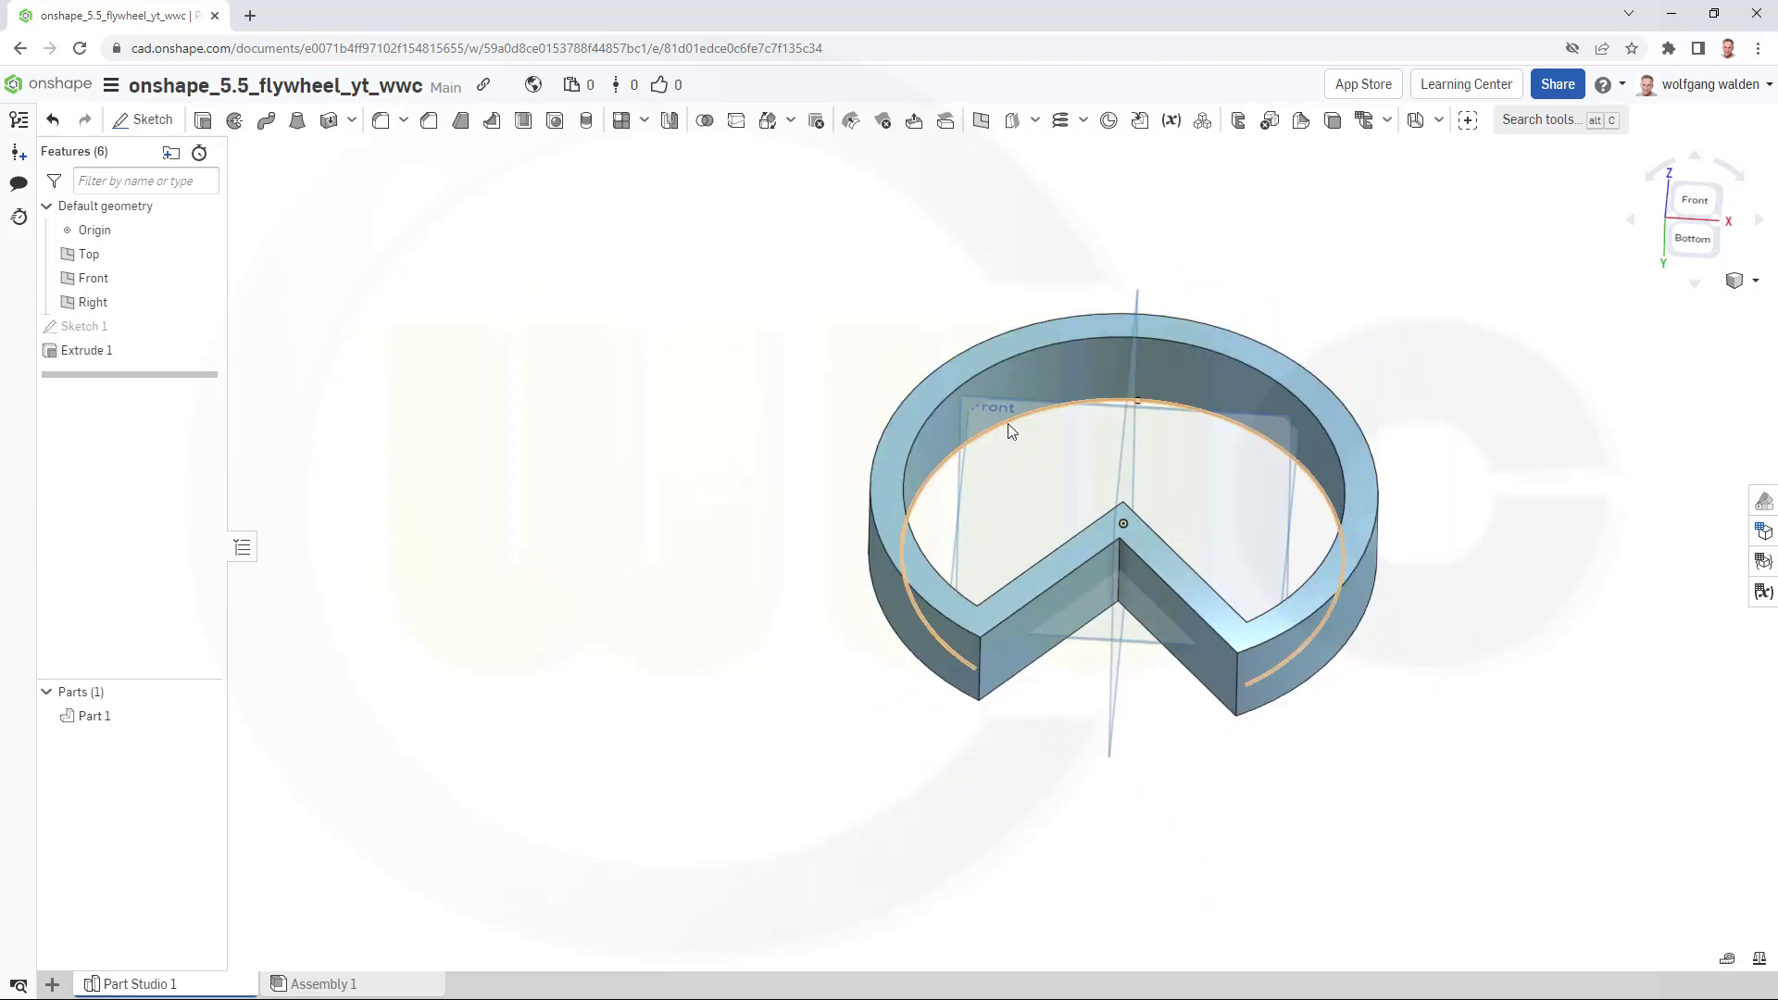
right_drag(1286, 290, 1282, 334)
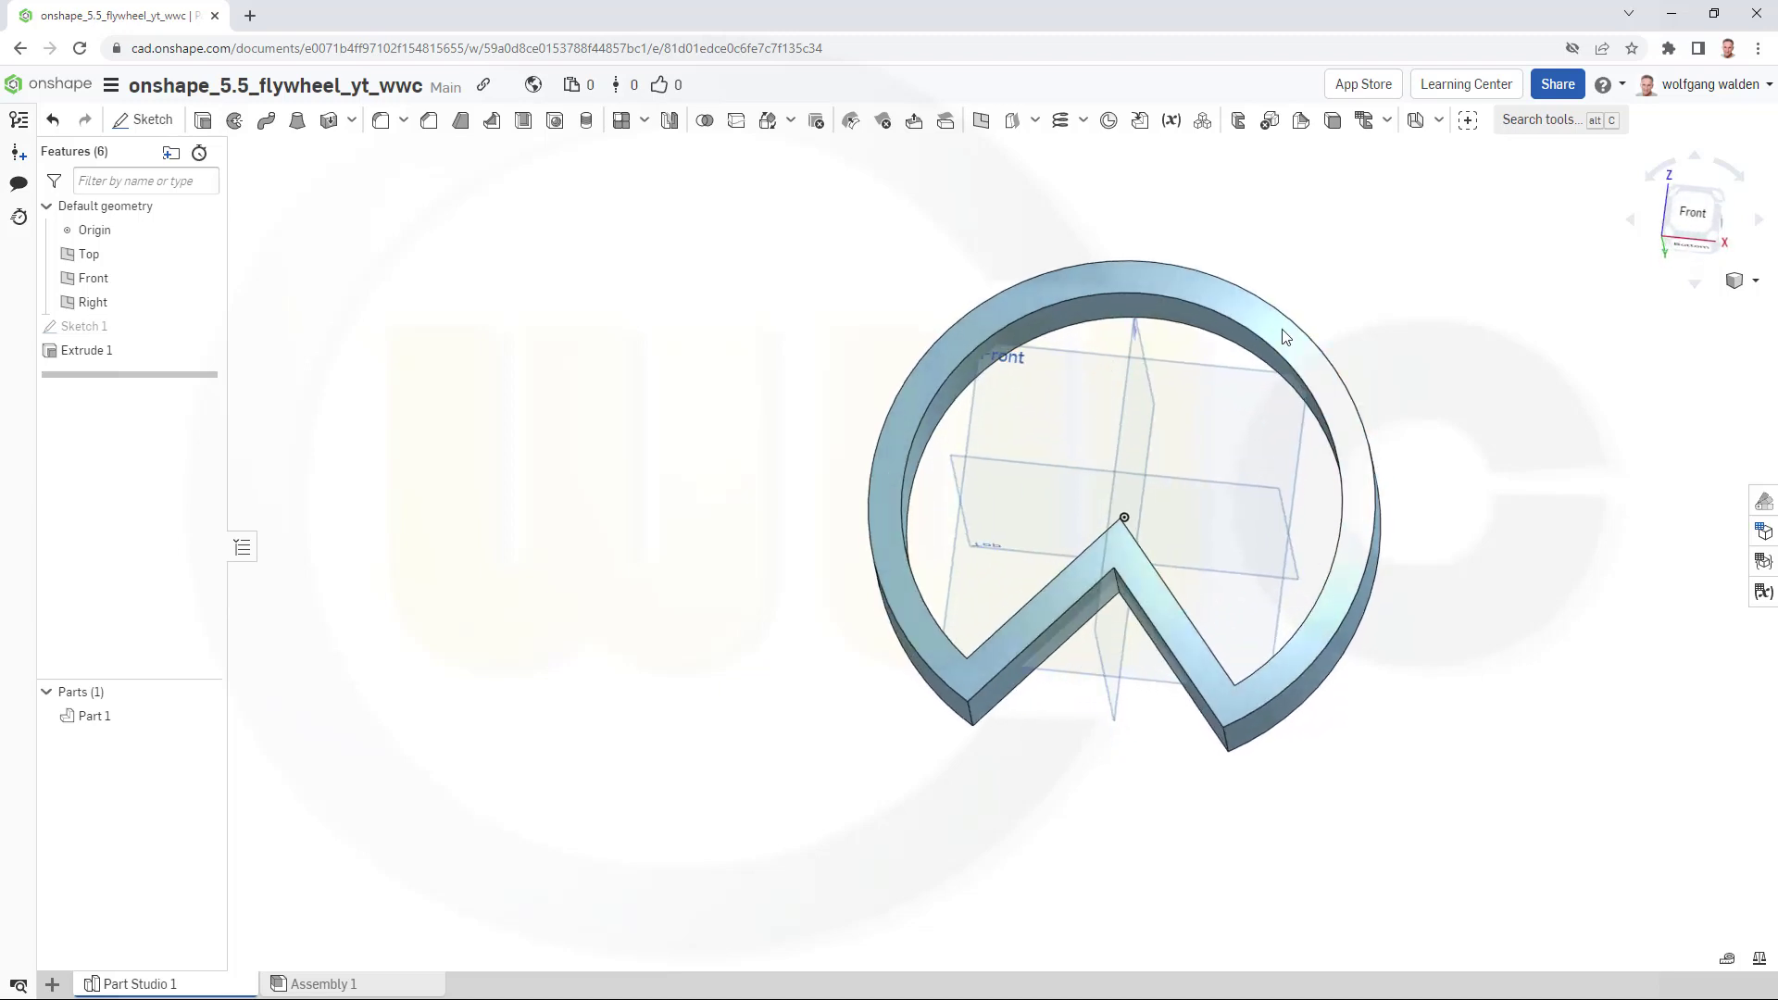
click(143, 119)
Draw a Ø40 circle at the origin on the Front plane and finish Sketch 2.
click(1203, 365)
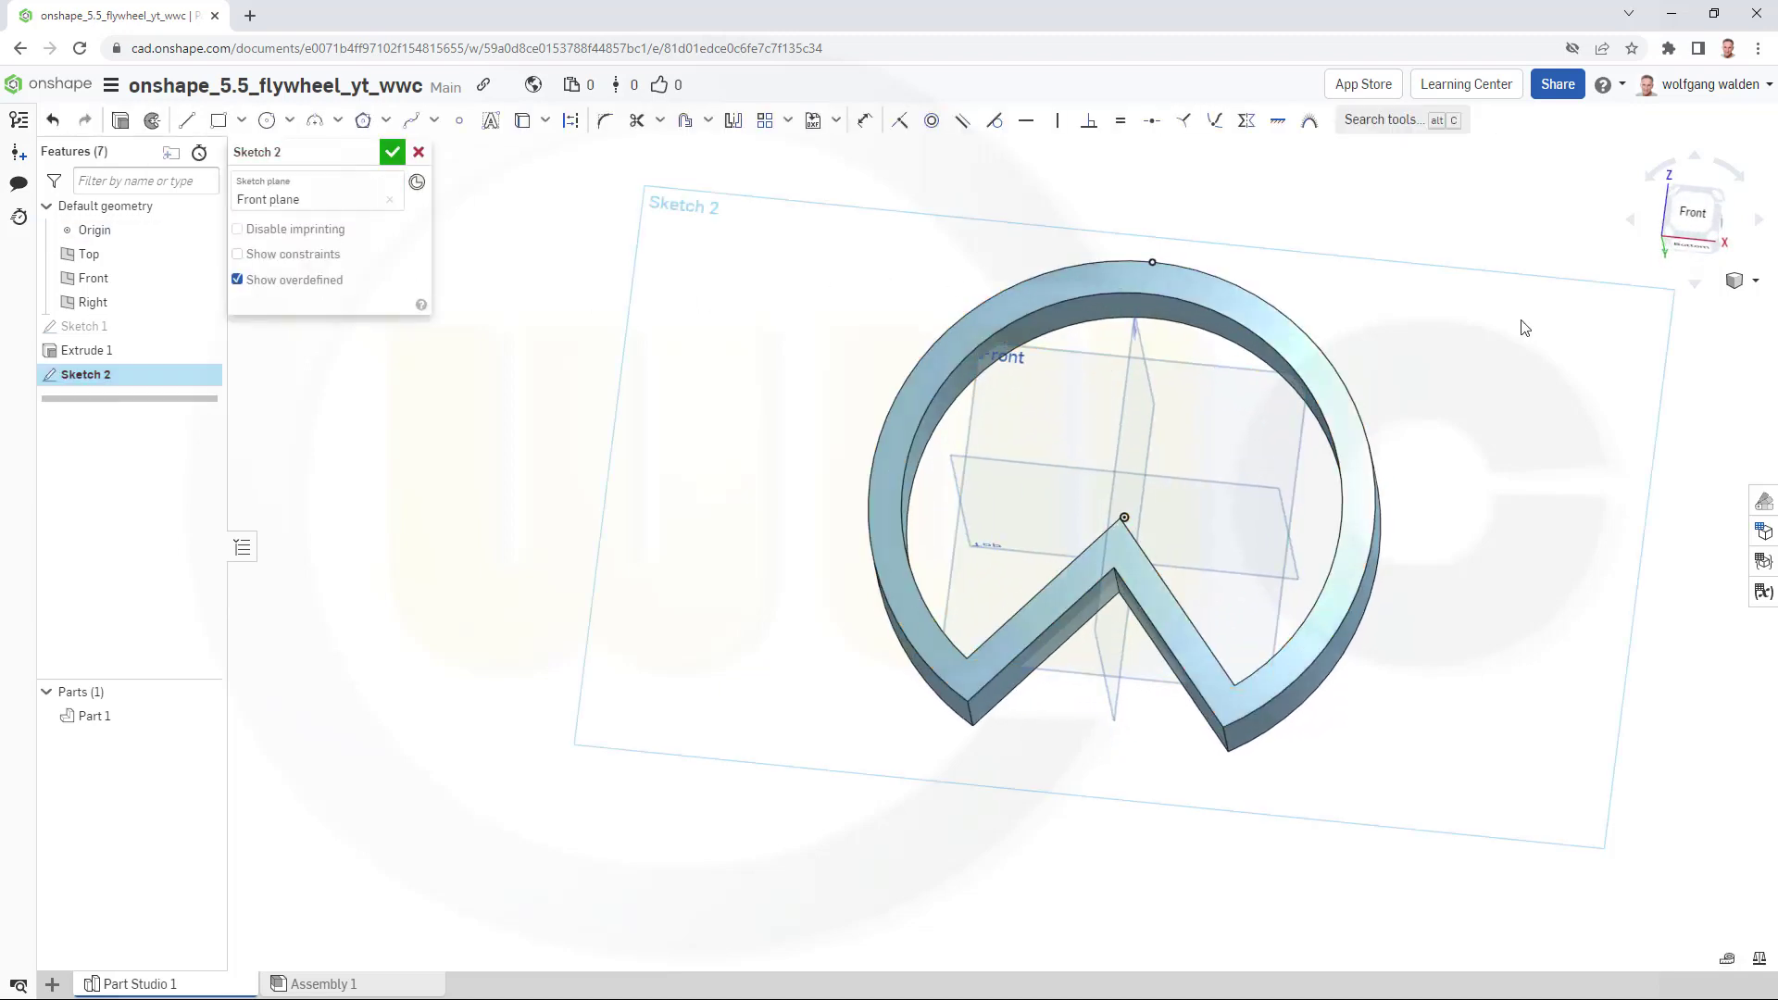
click(1707, 214)
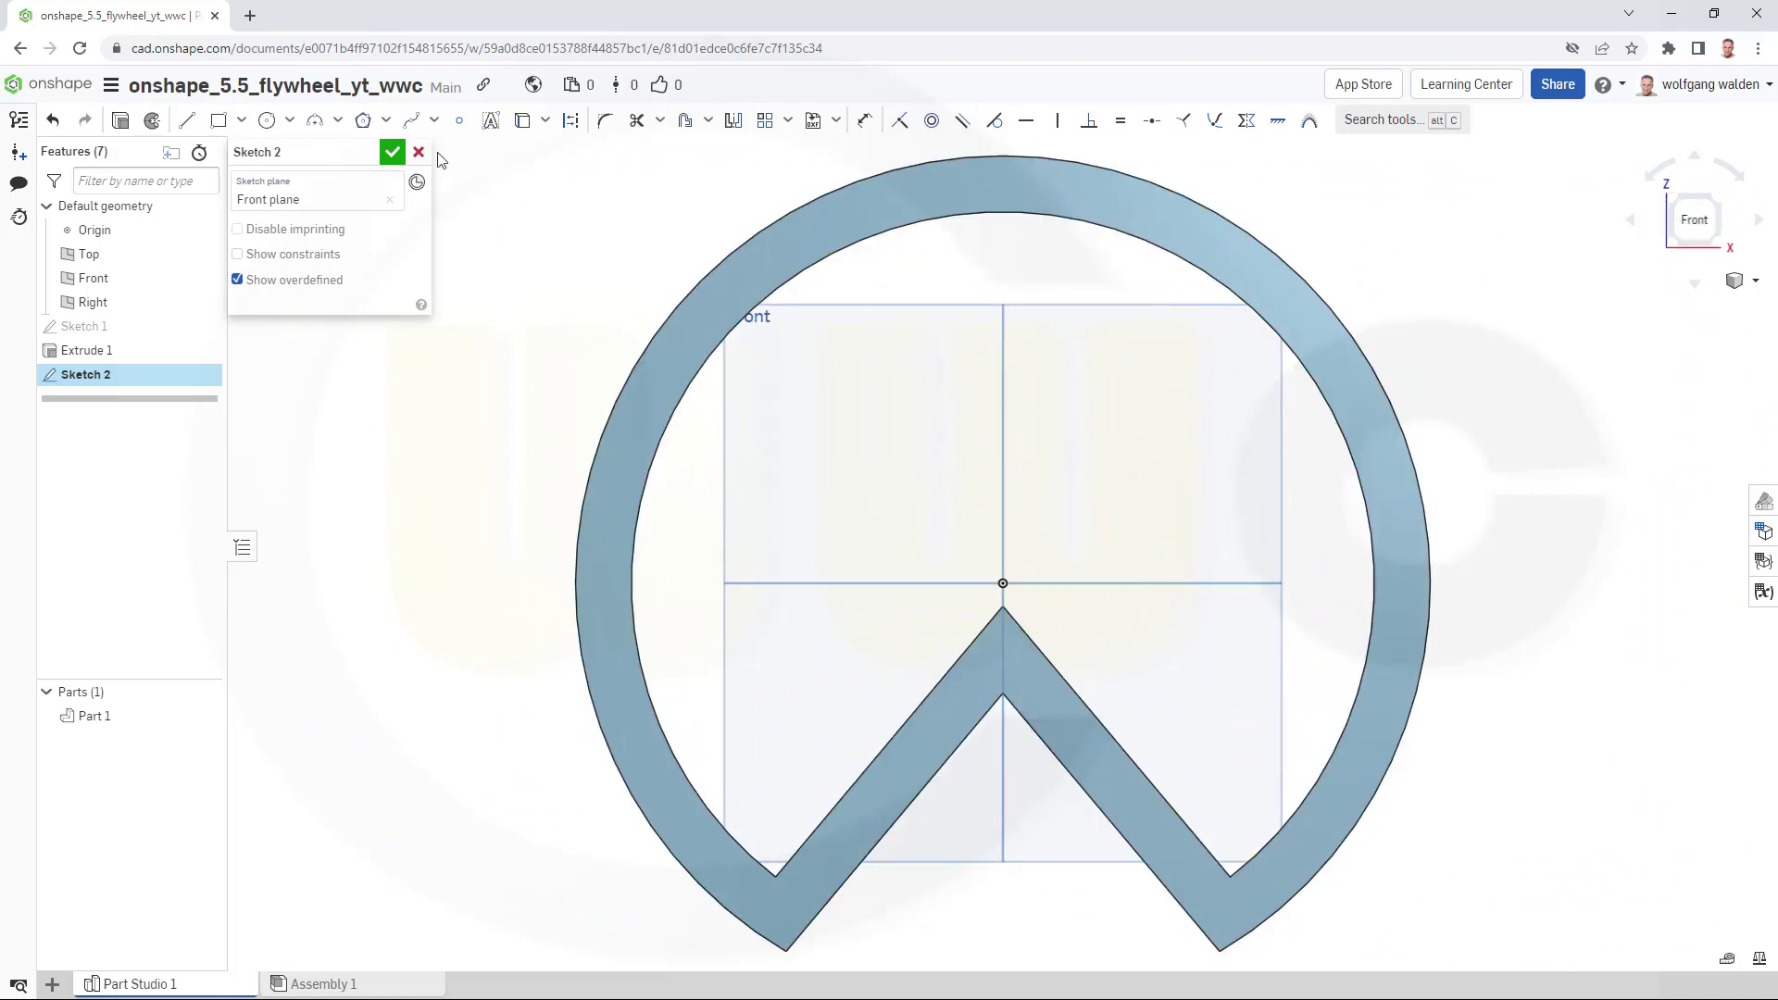
click(266, 121)
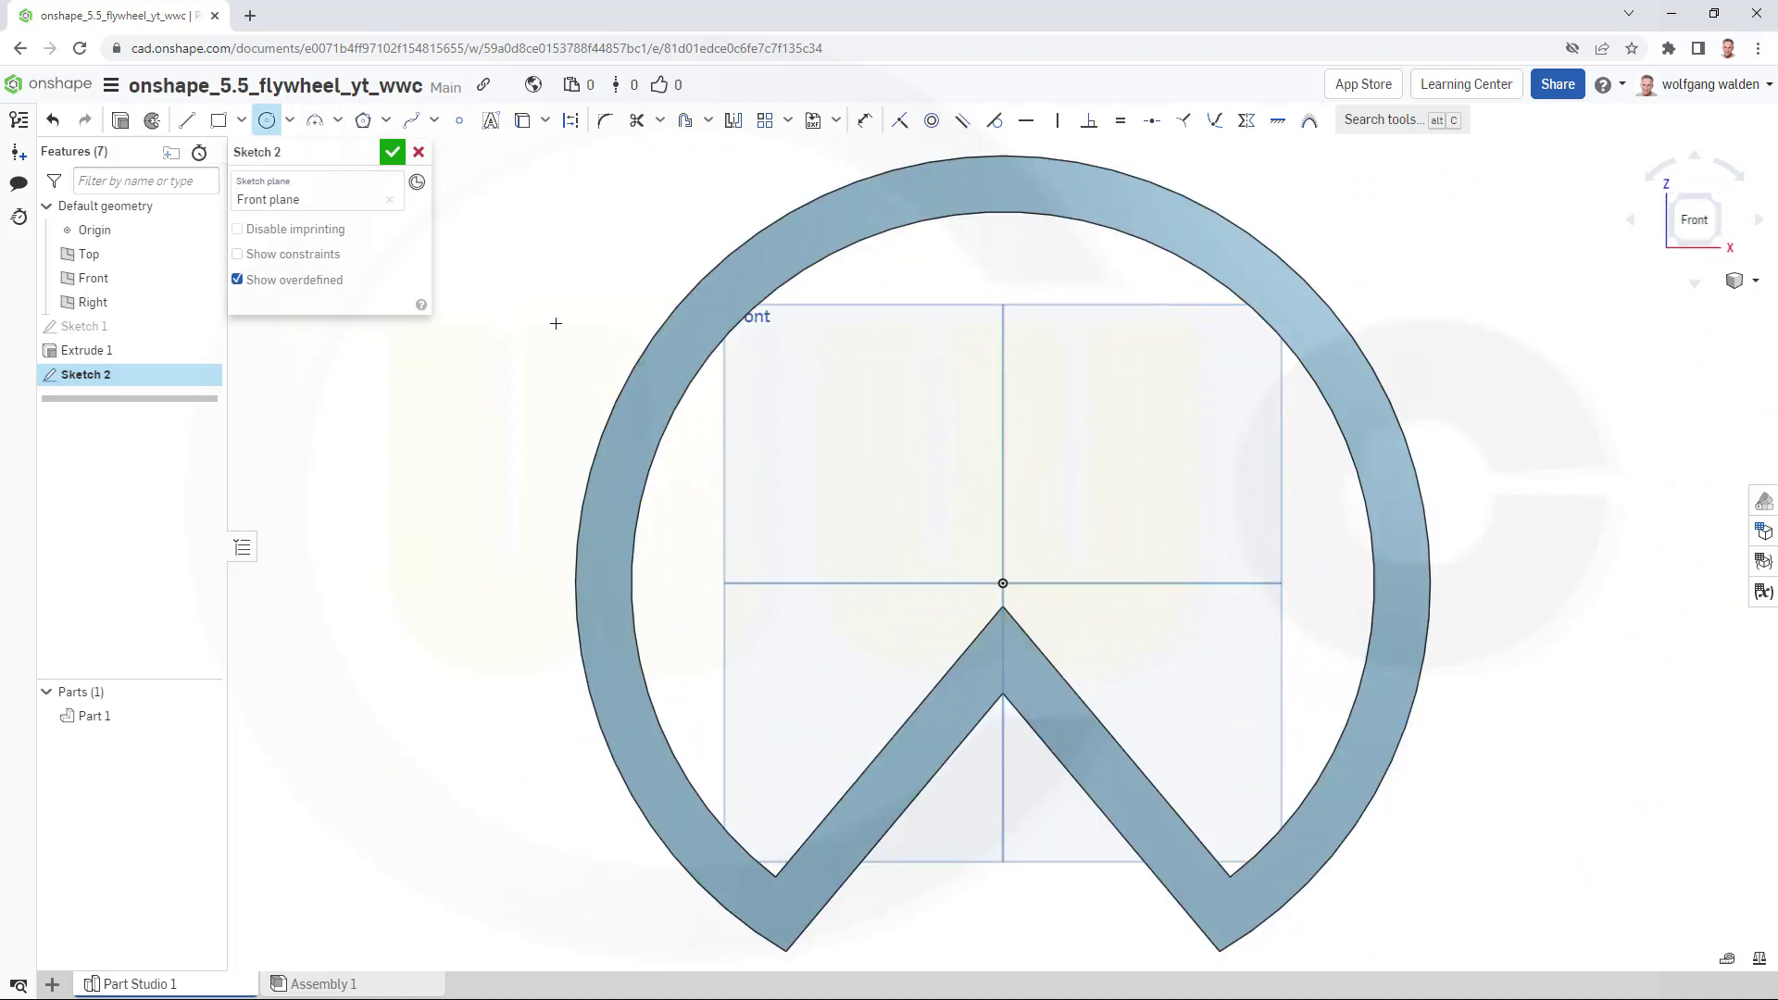
click(1003, 583)
click(1057, 601)
text(40)
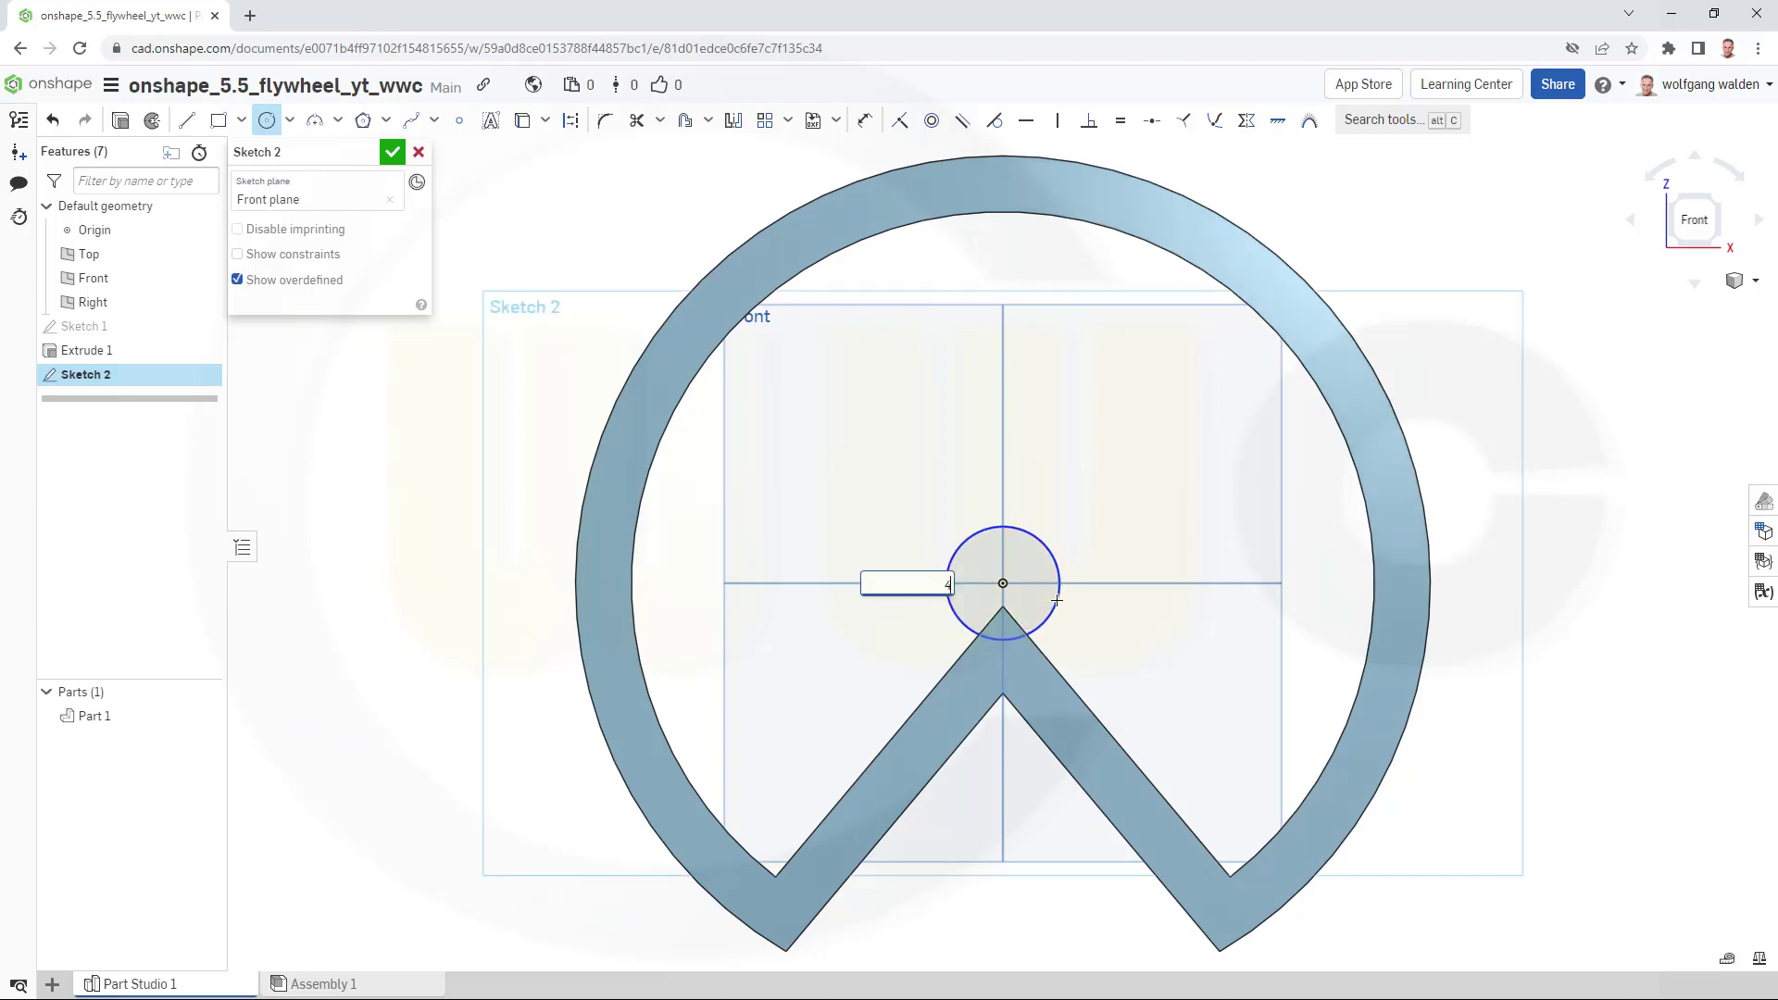
key(Return)
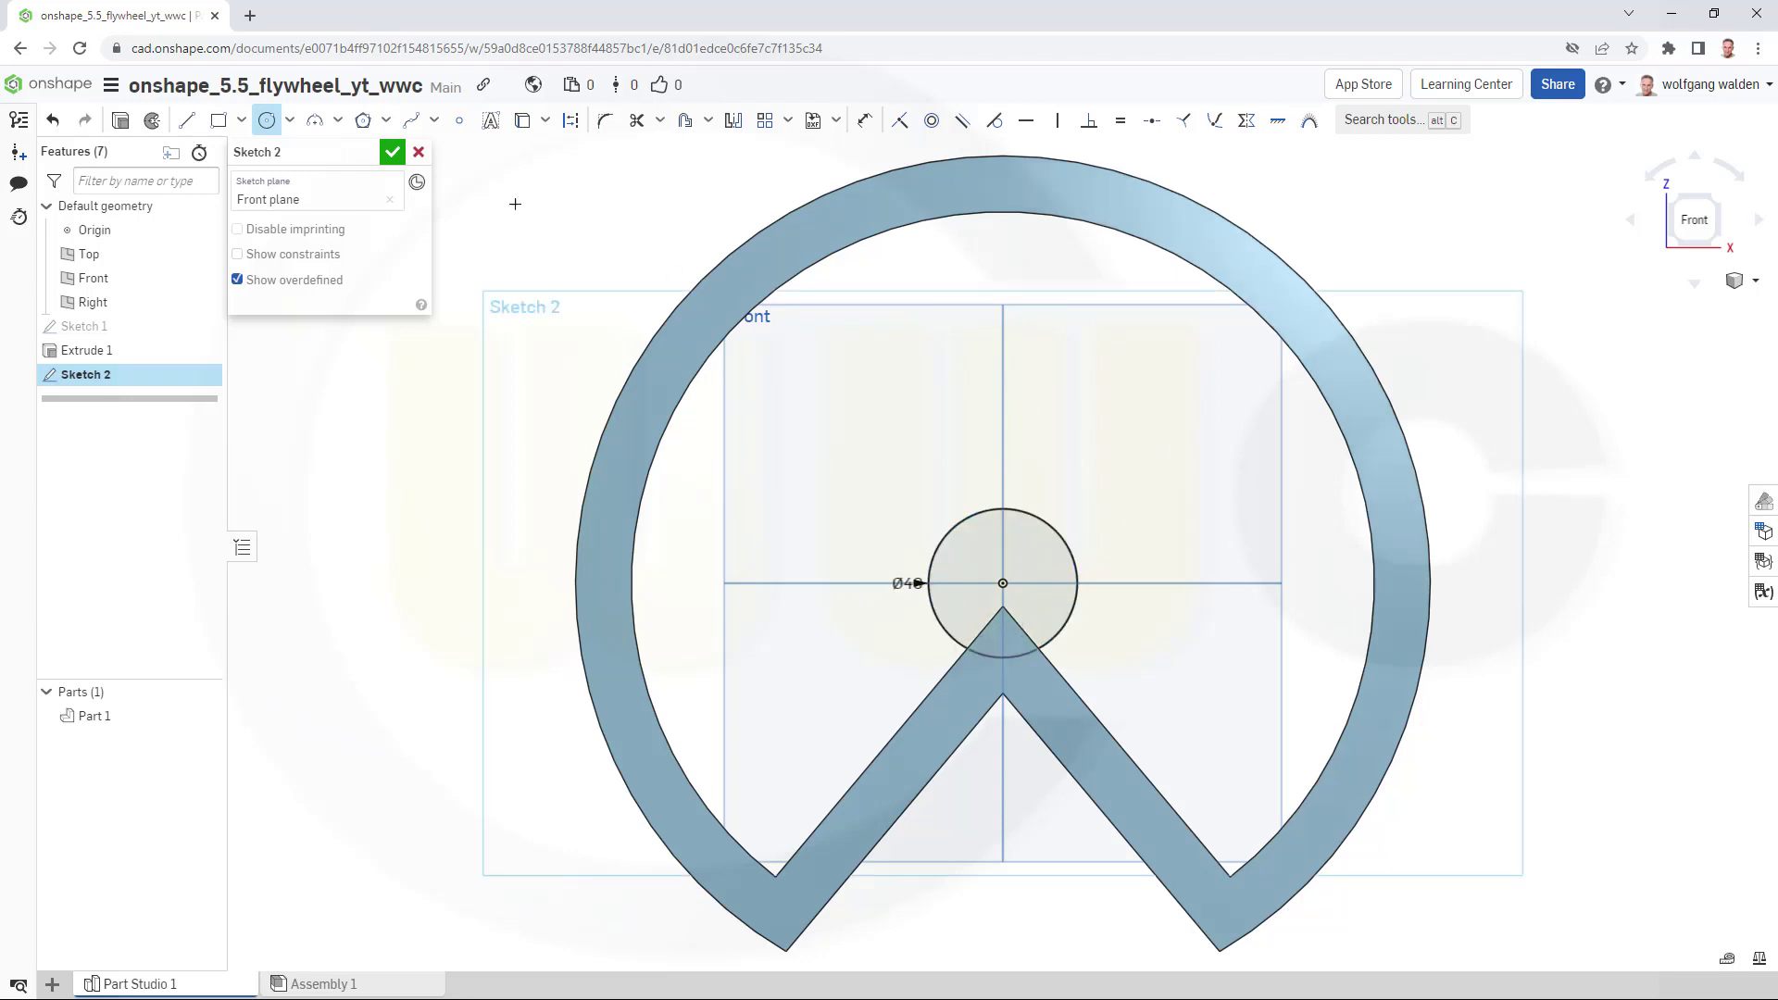
click(393, 153)
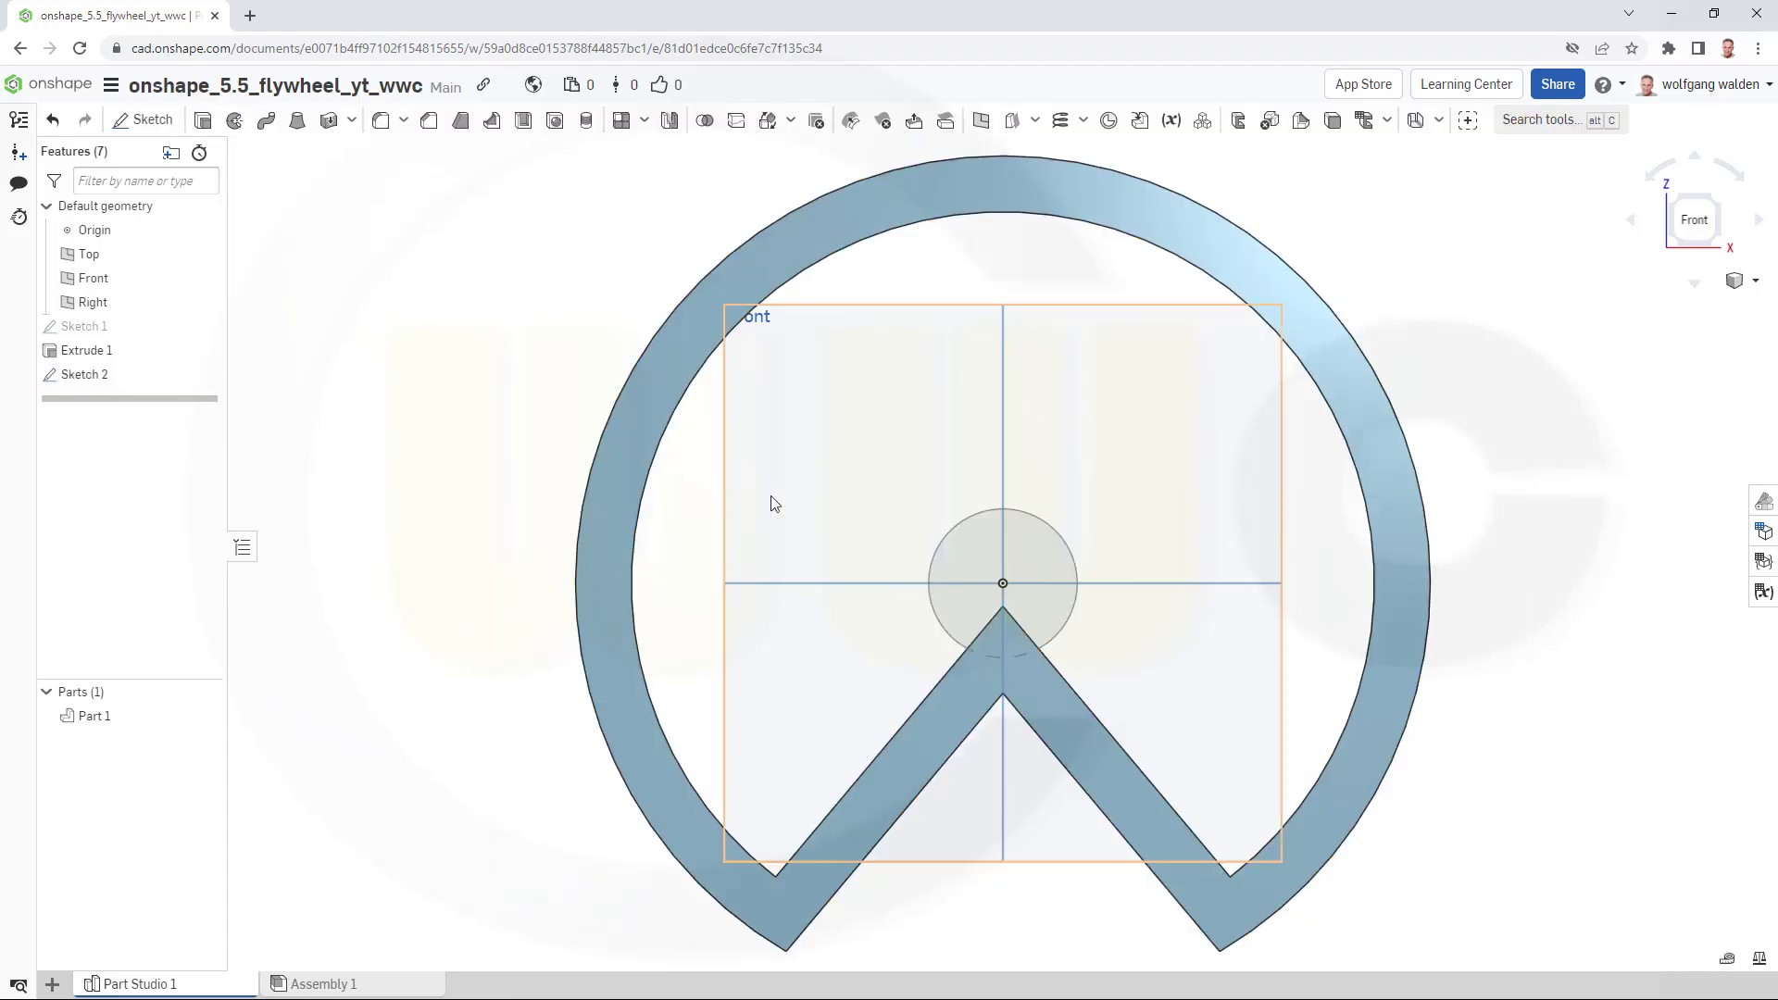
right_drag(774, 503, 747, 415)
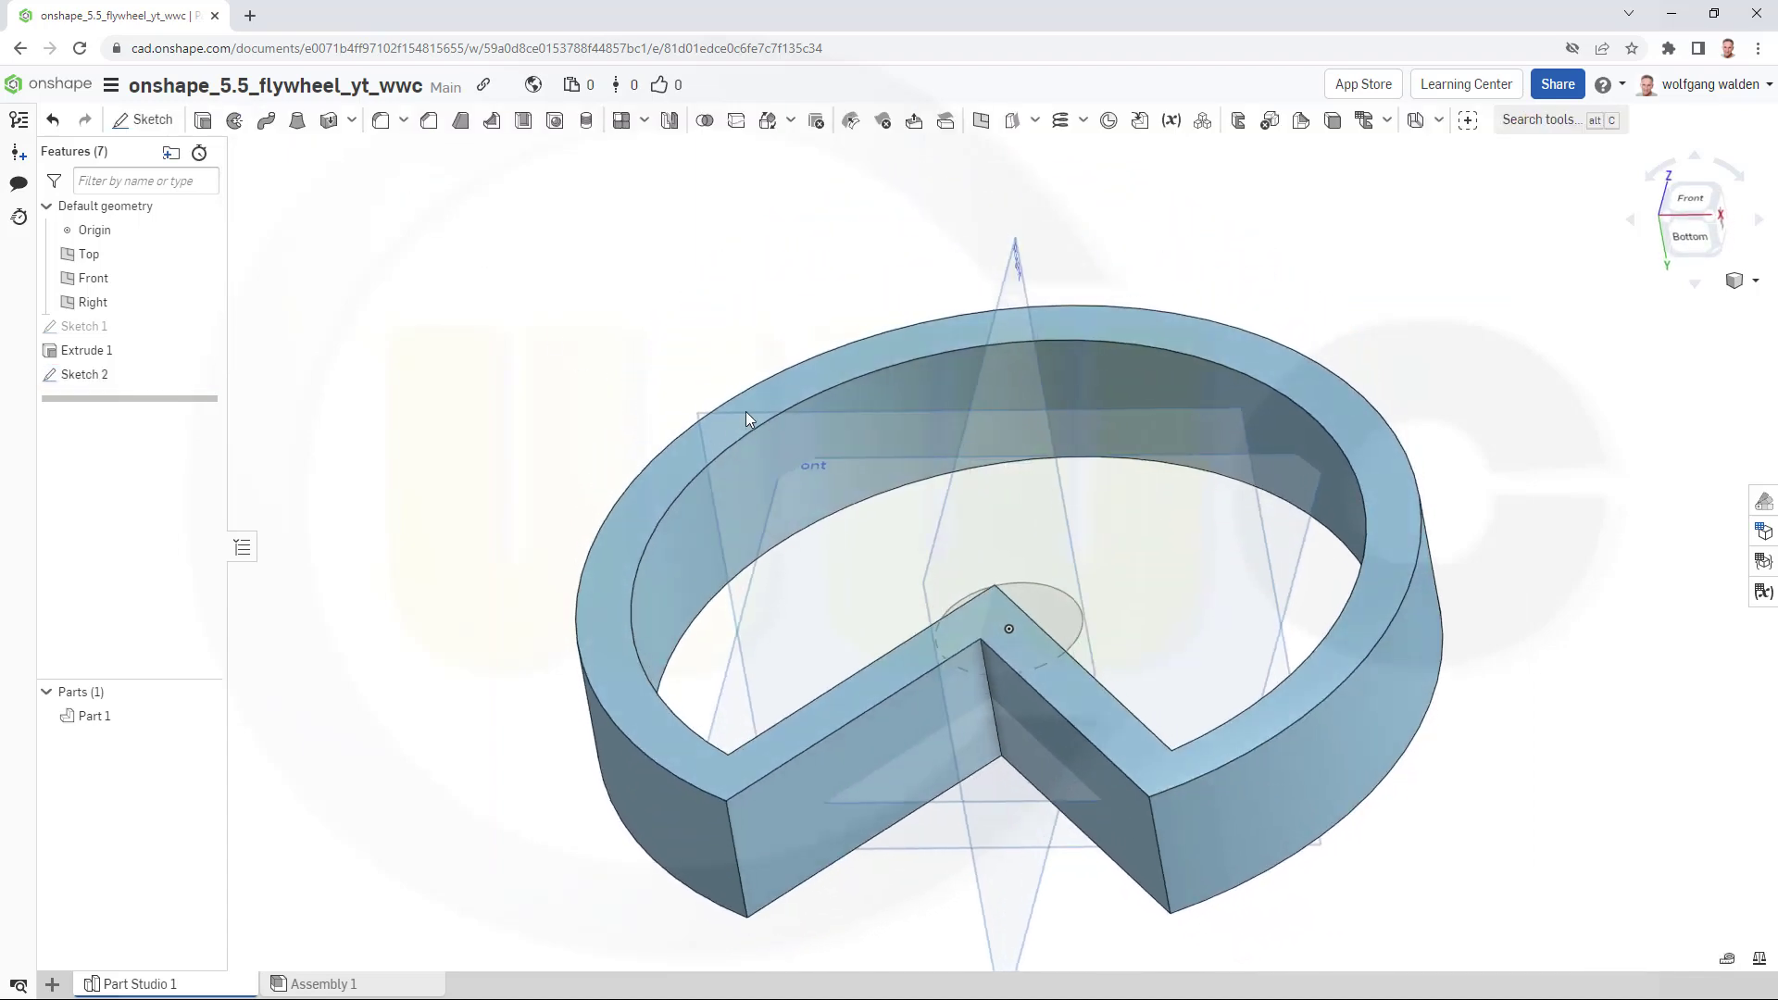
Extrude the Ø40 circle symmetrically 60 mm, adding it to Part 1 as the hub.
click(210, 128)
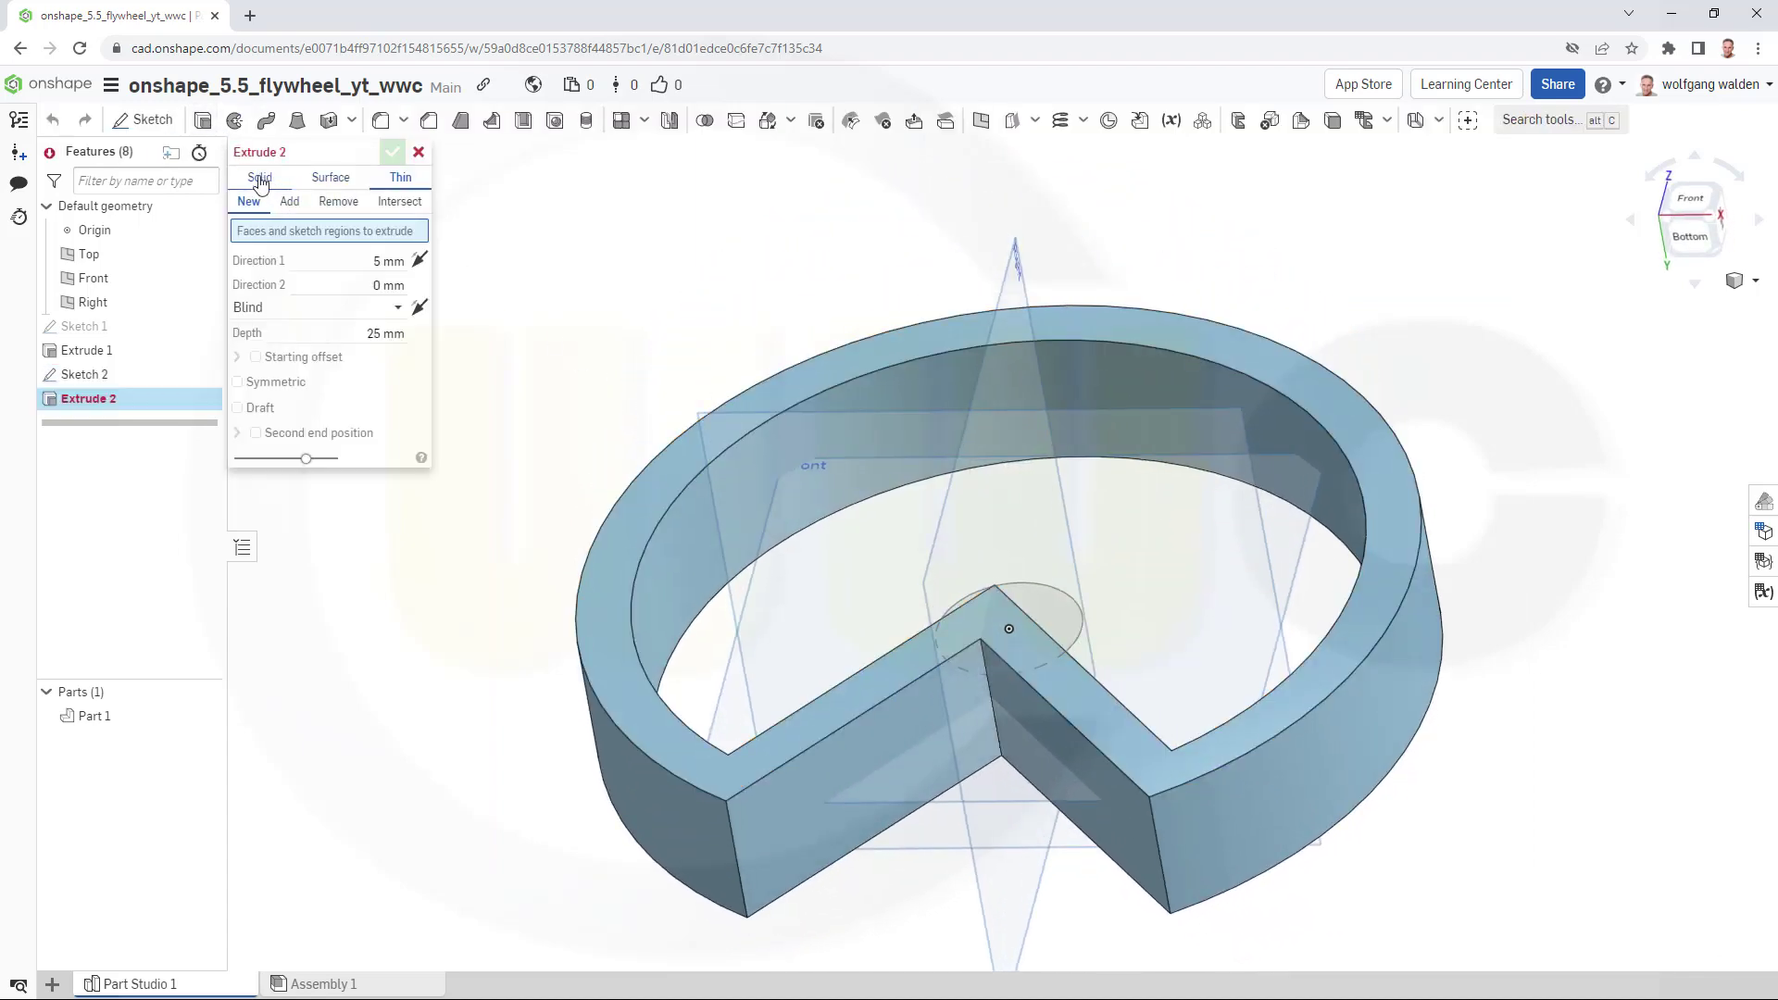
click(289, 202)
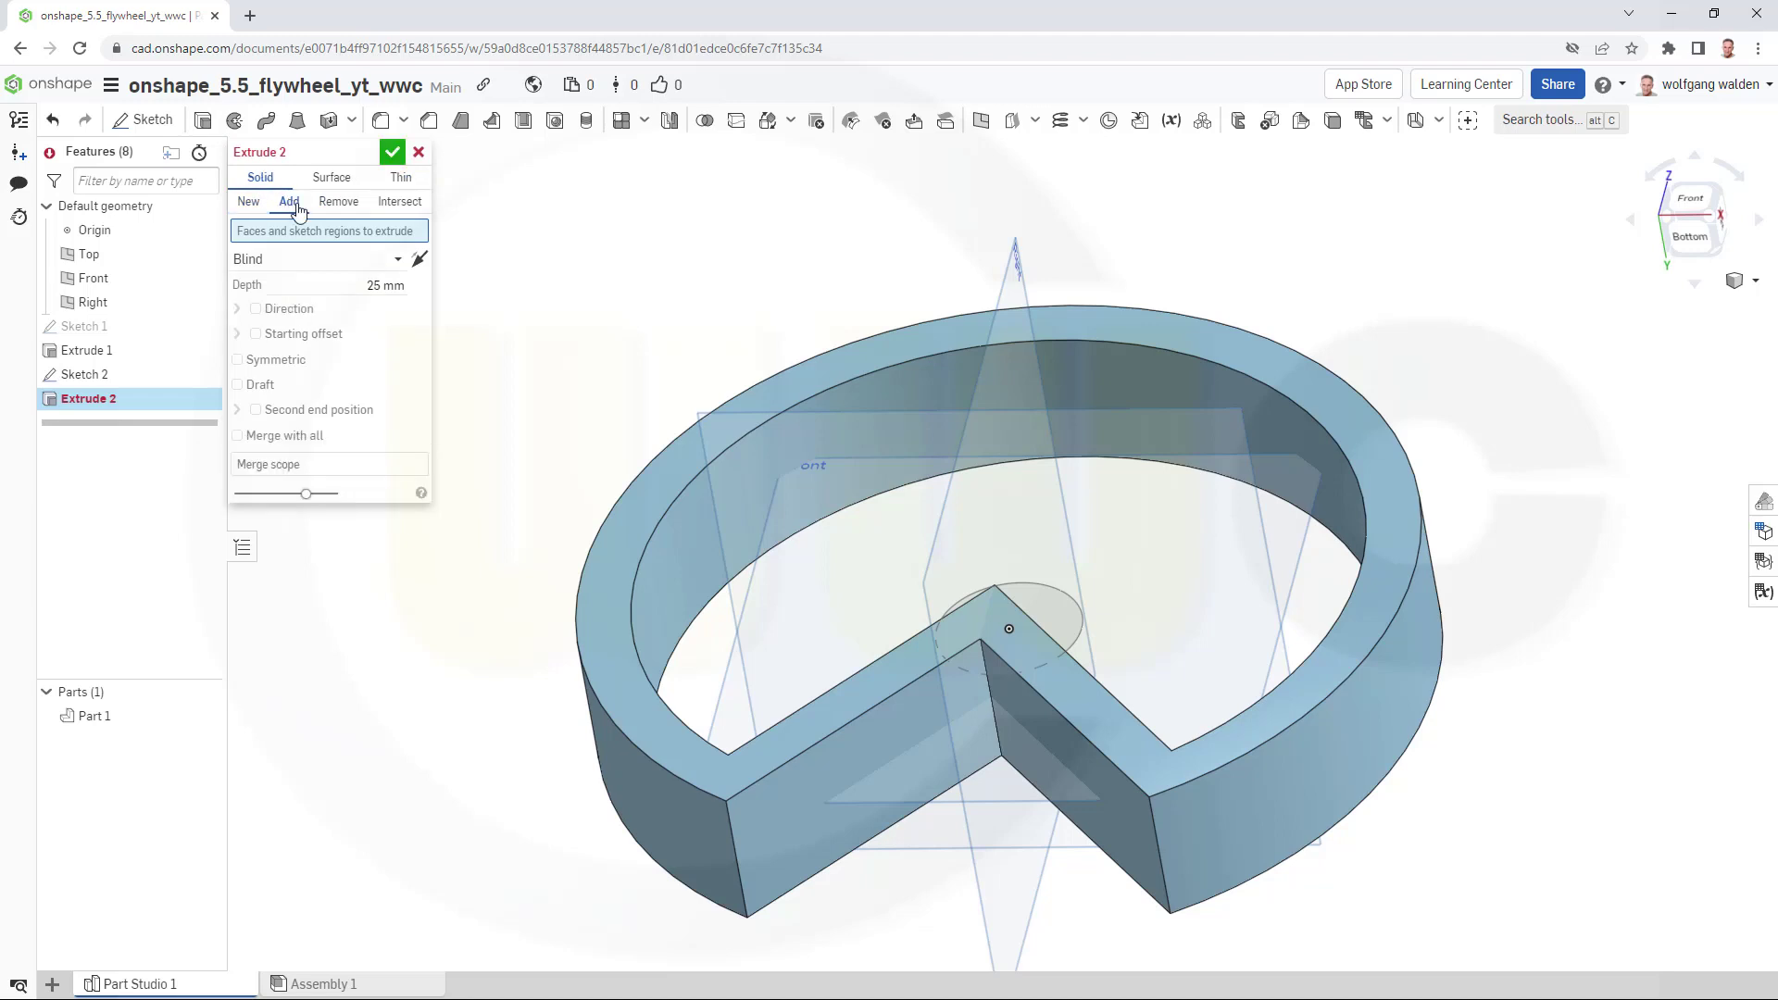
click(1059, 613)
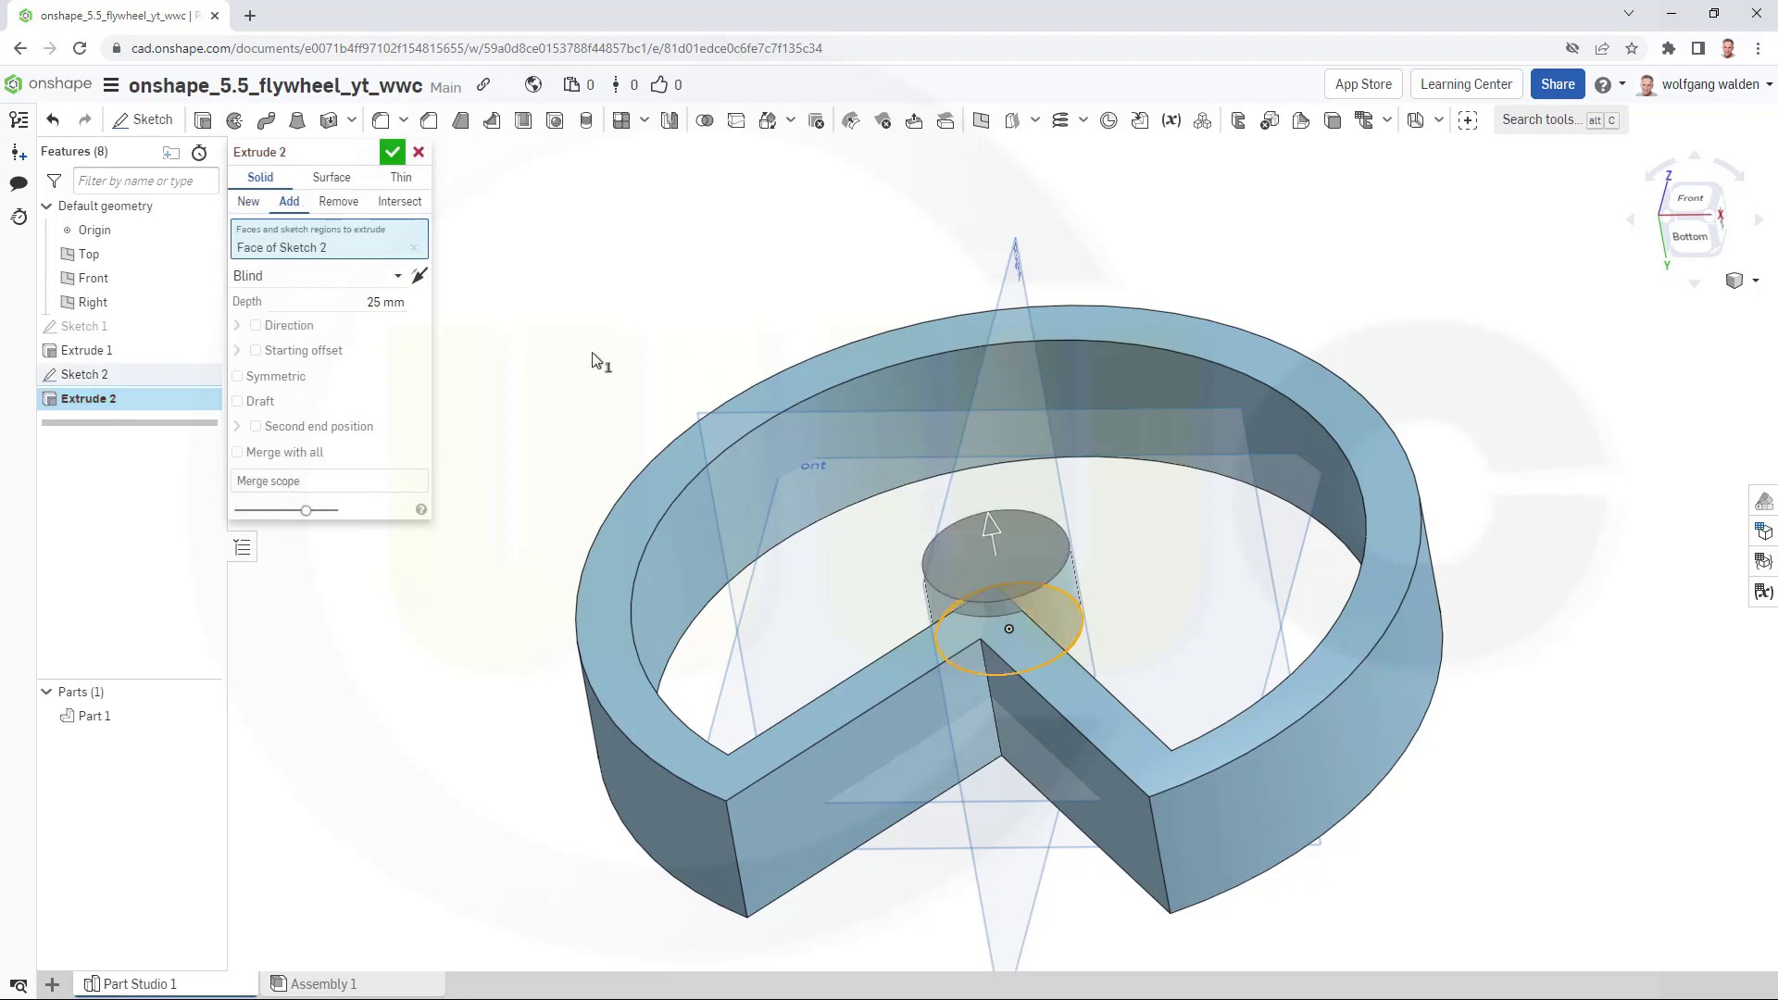
click(238, 376)
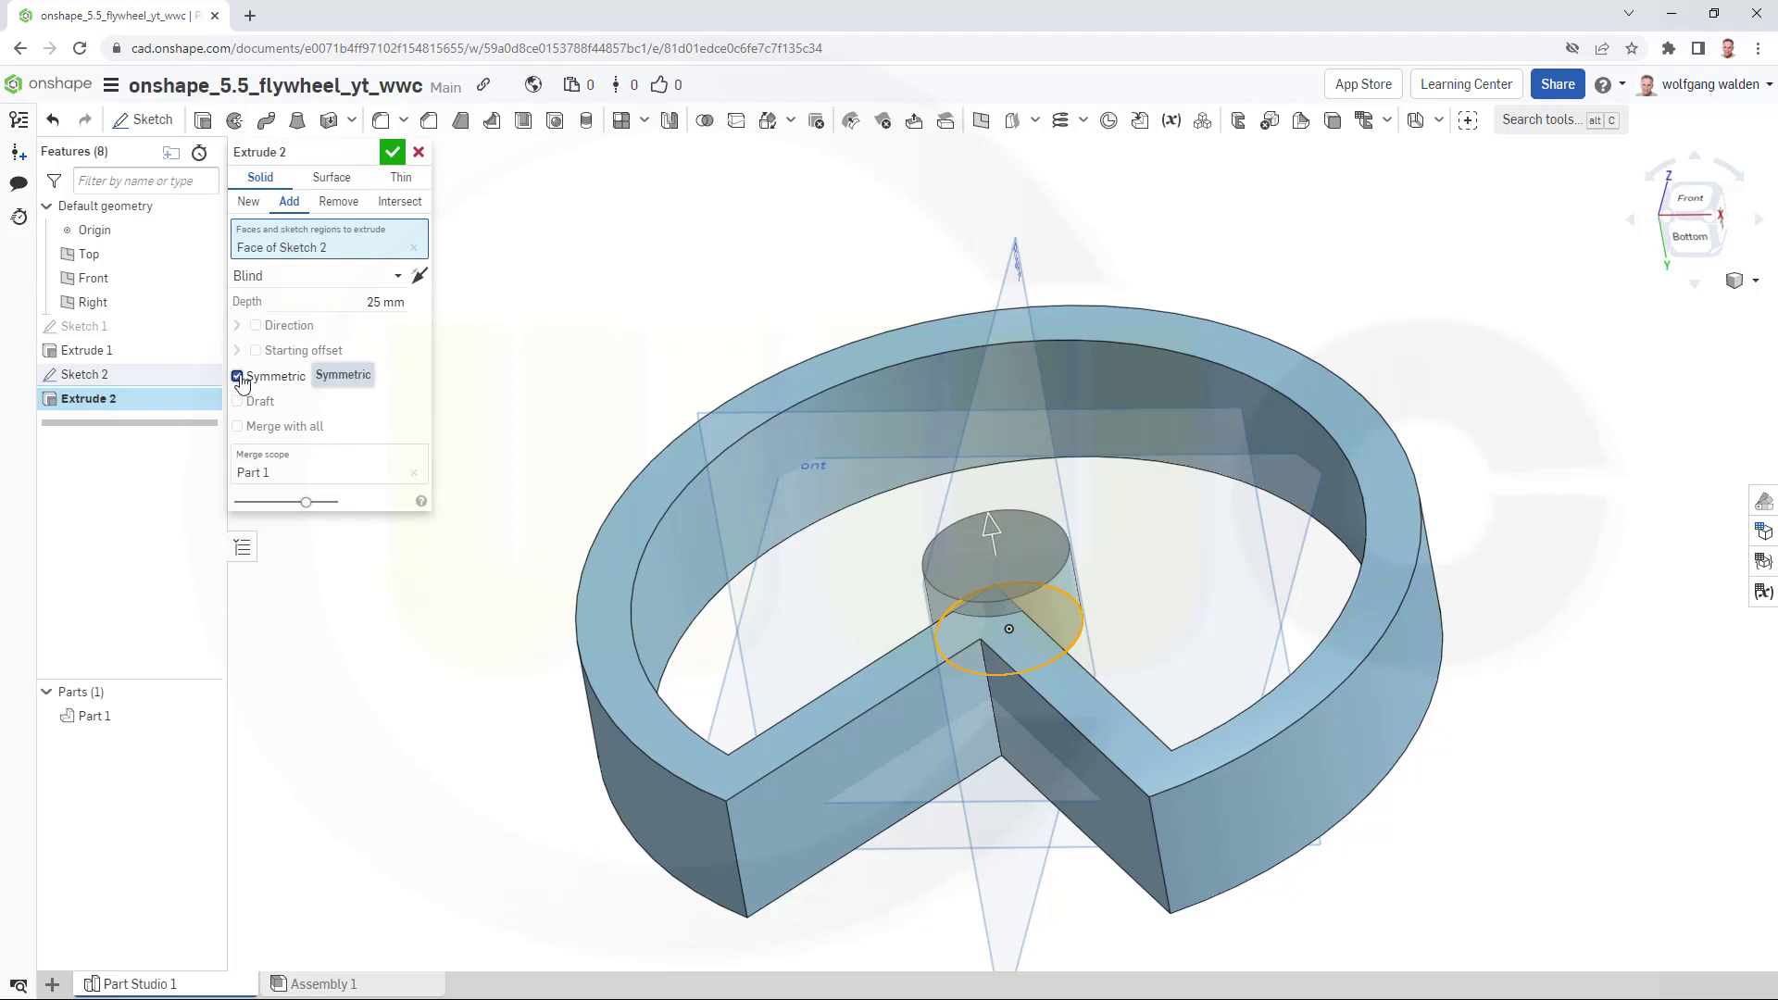
click(344, 299)
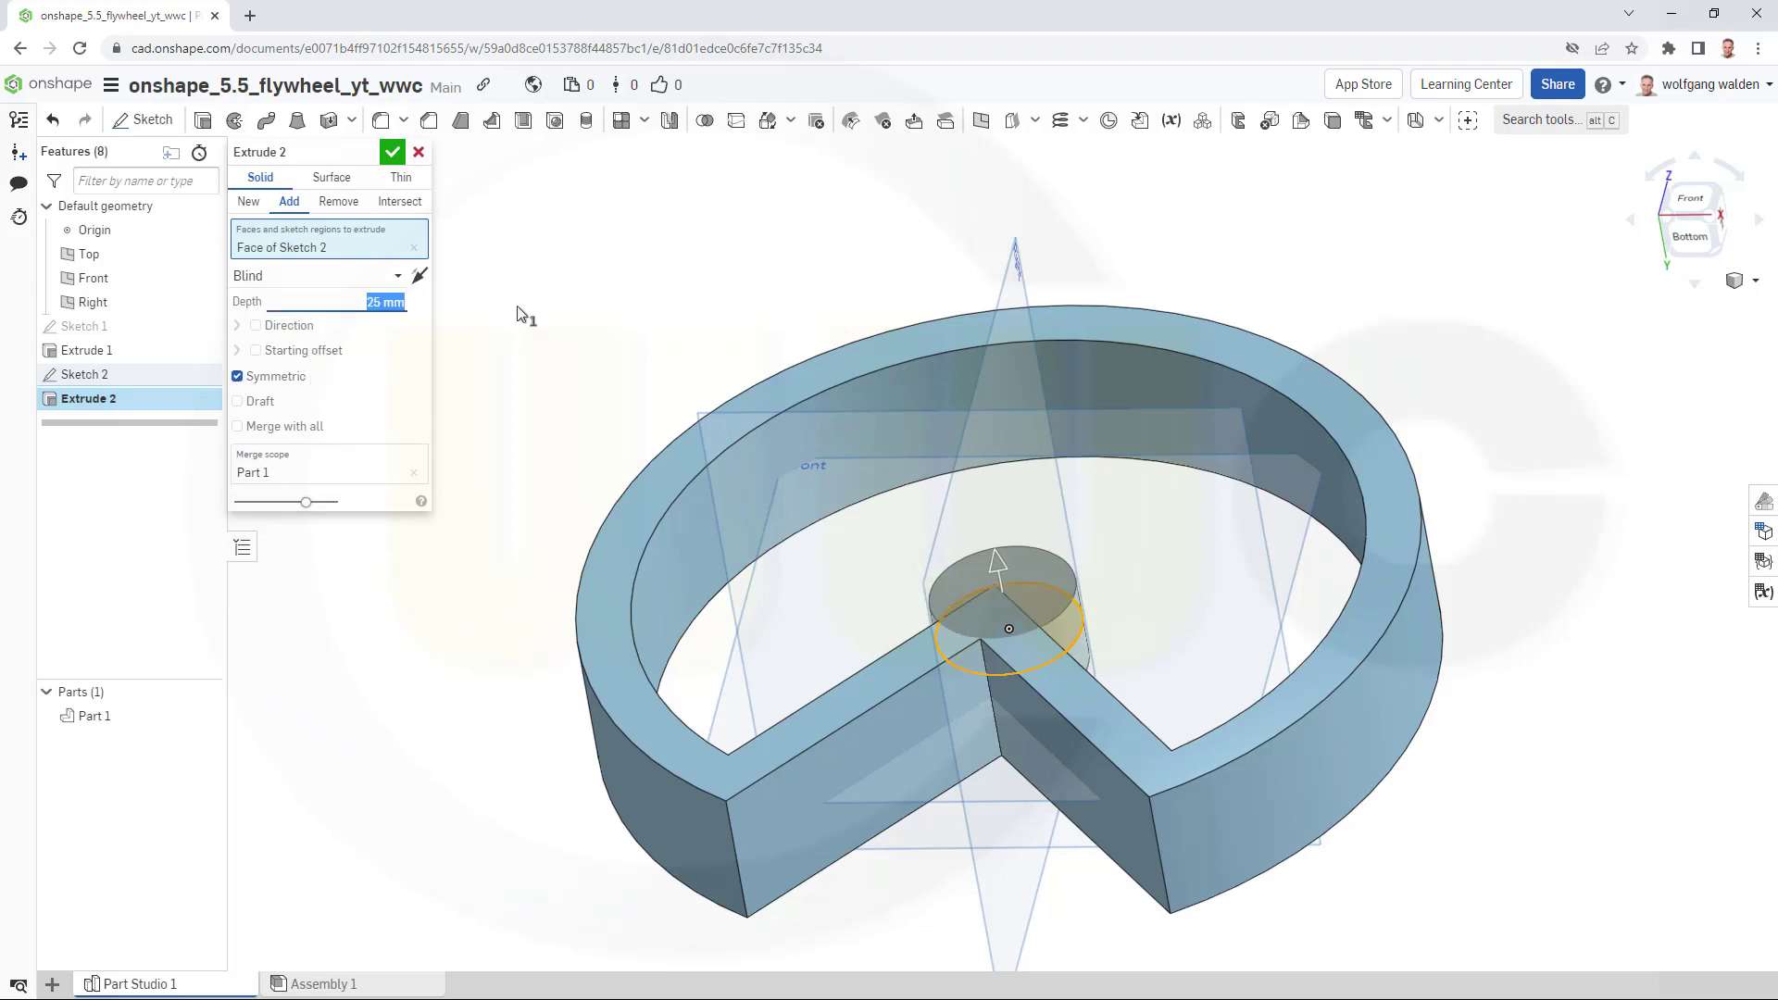
text(60)
key(Return)
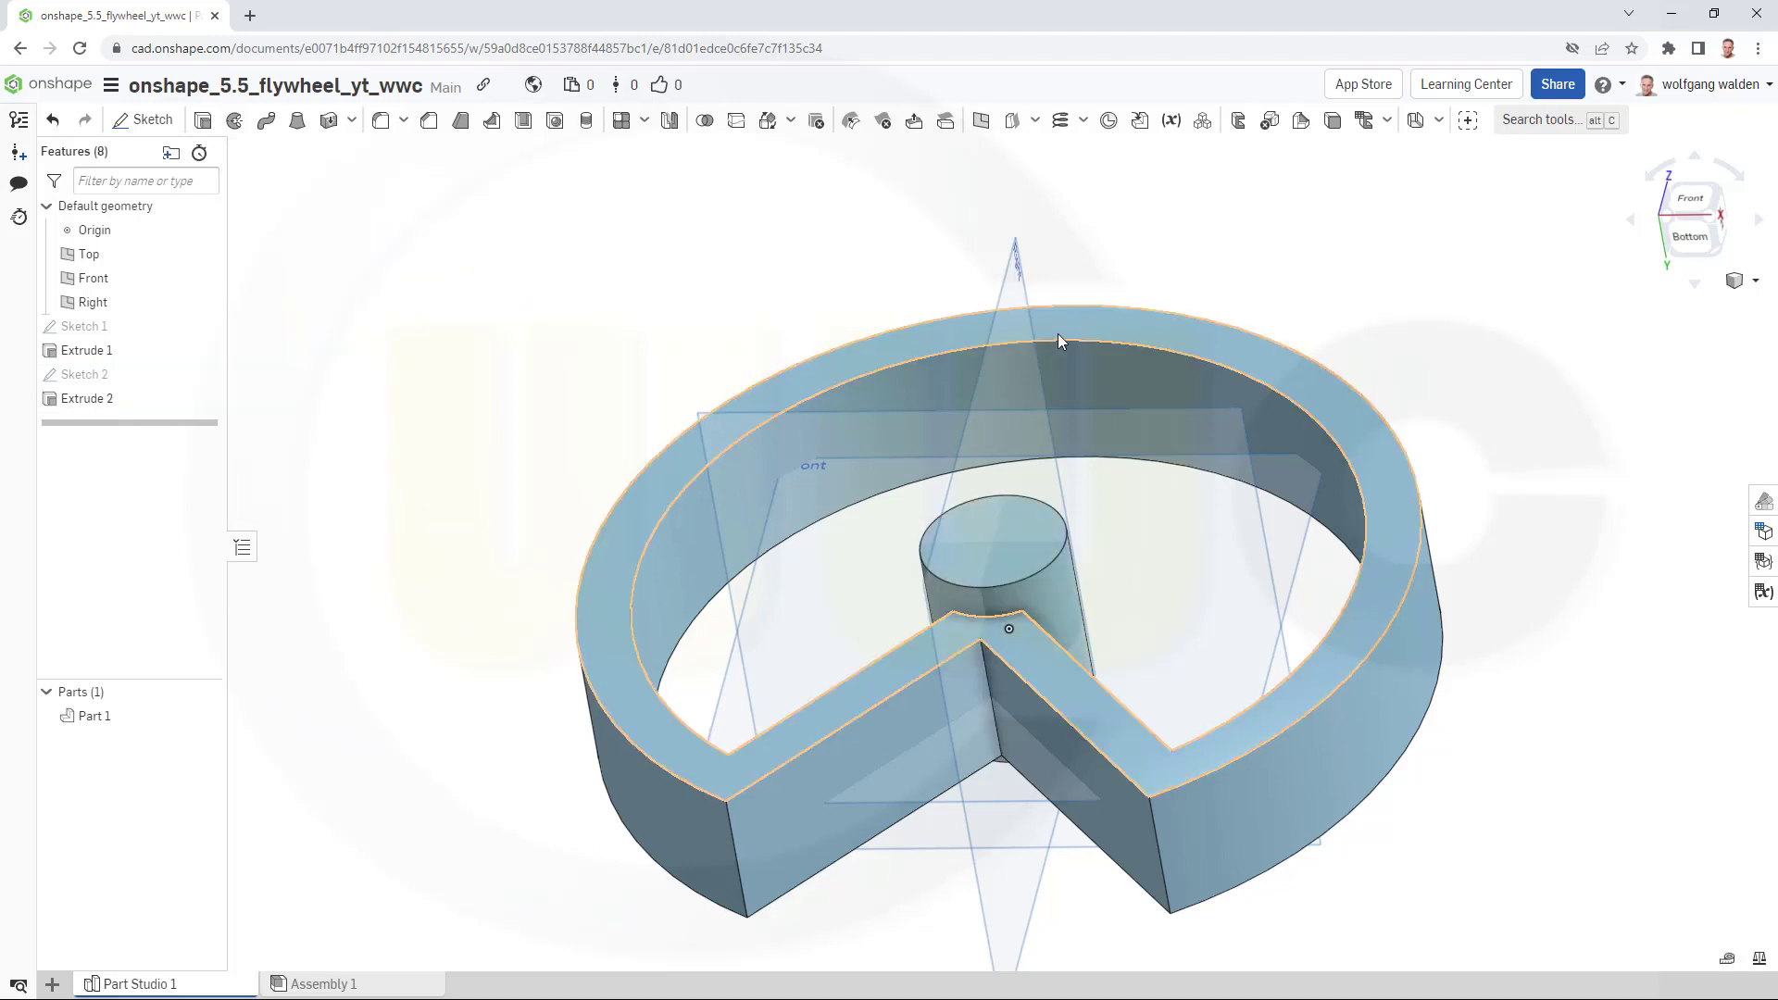
click(143, 120)
Draw a 105 mm vertical line up from the hub centre on the Front plane and finish Sketch 3.
click(1292, 561)
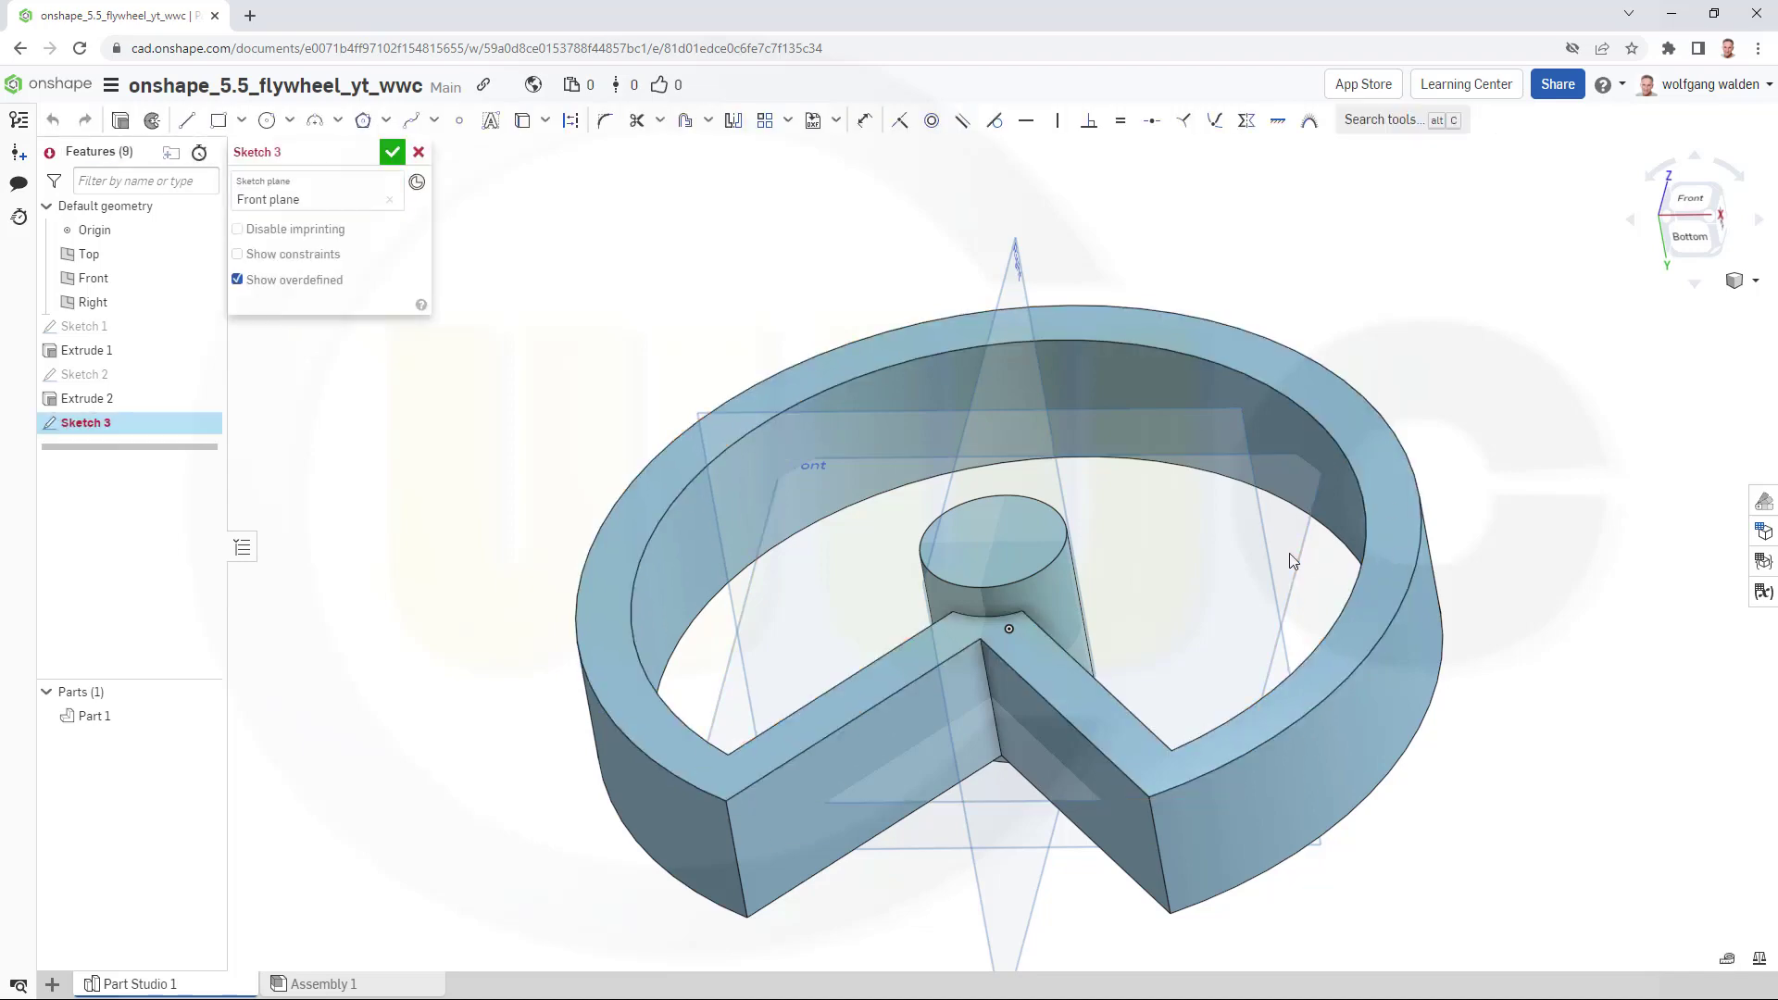
click(1687, 207)
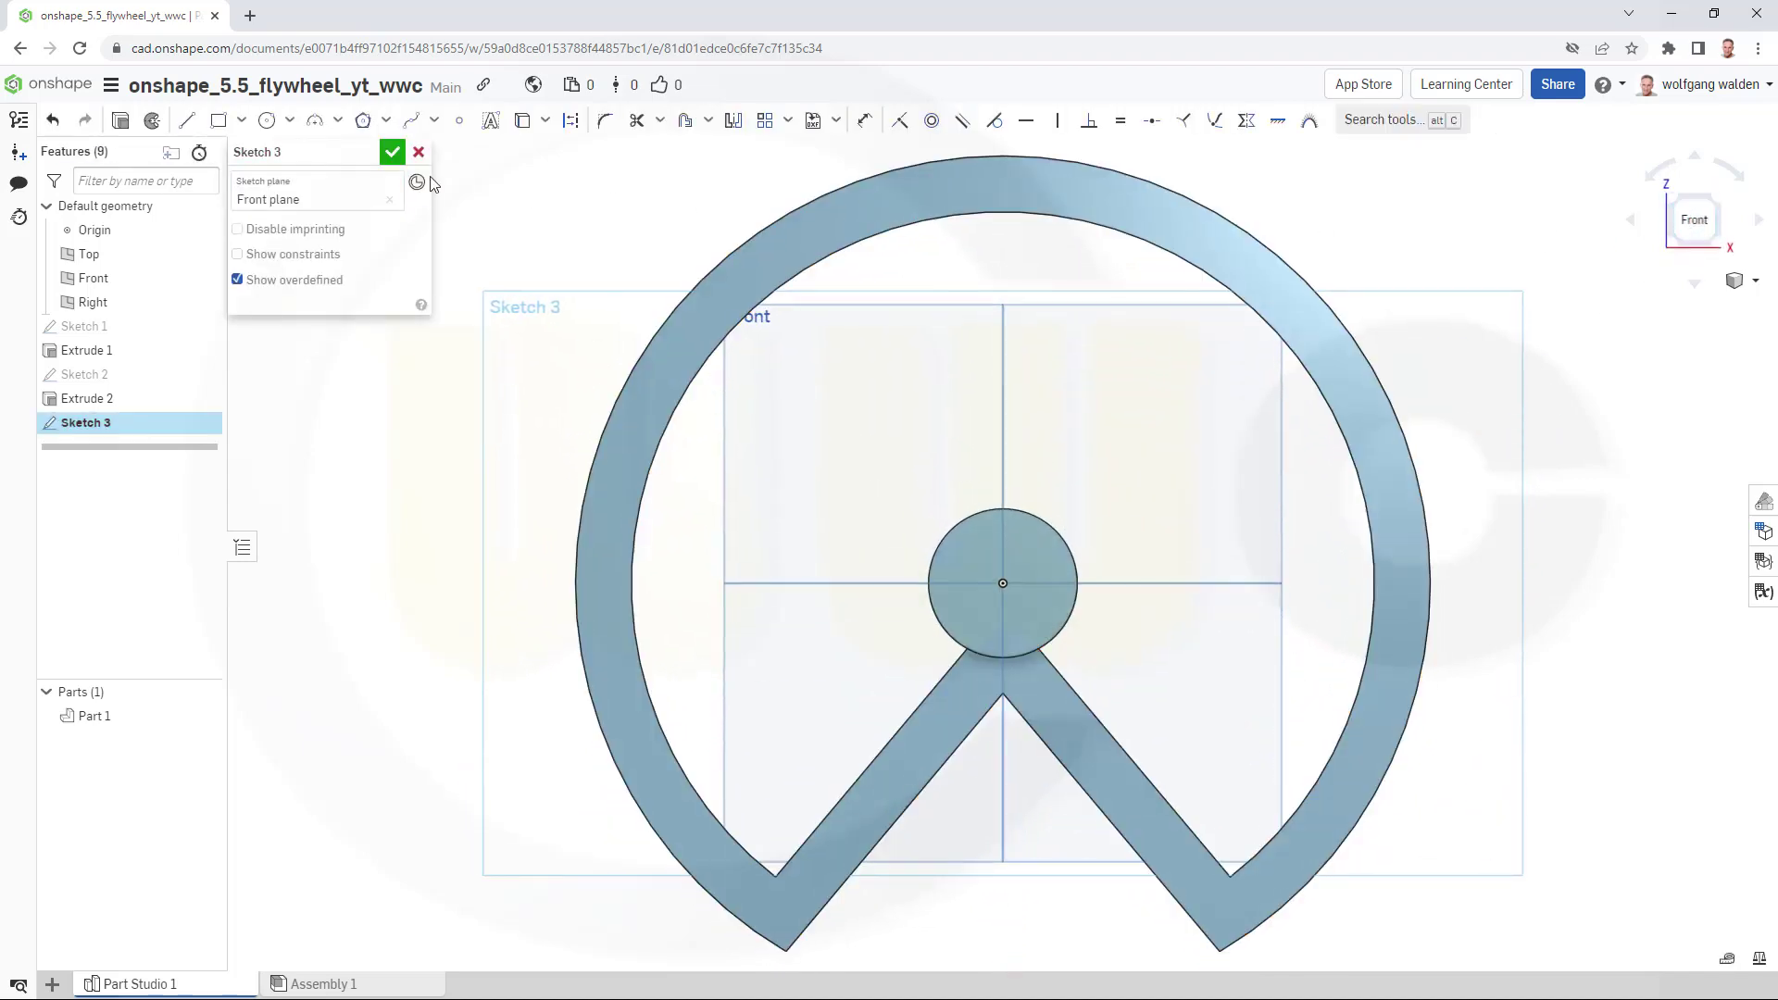
click(188, 122)
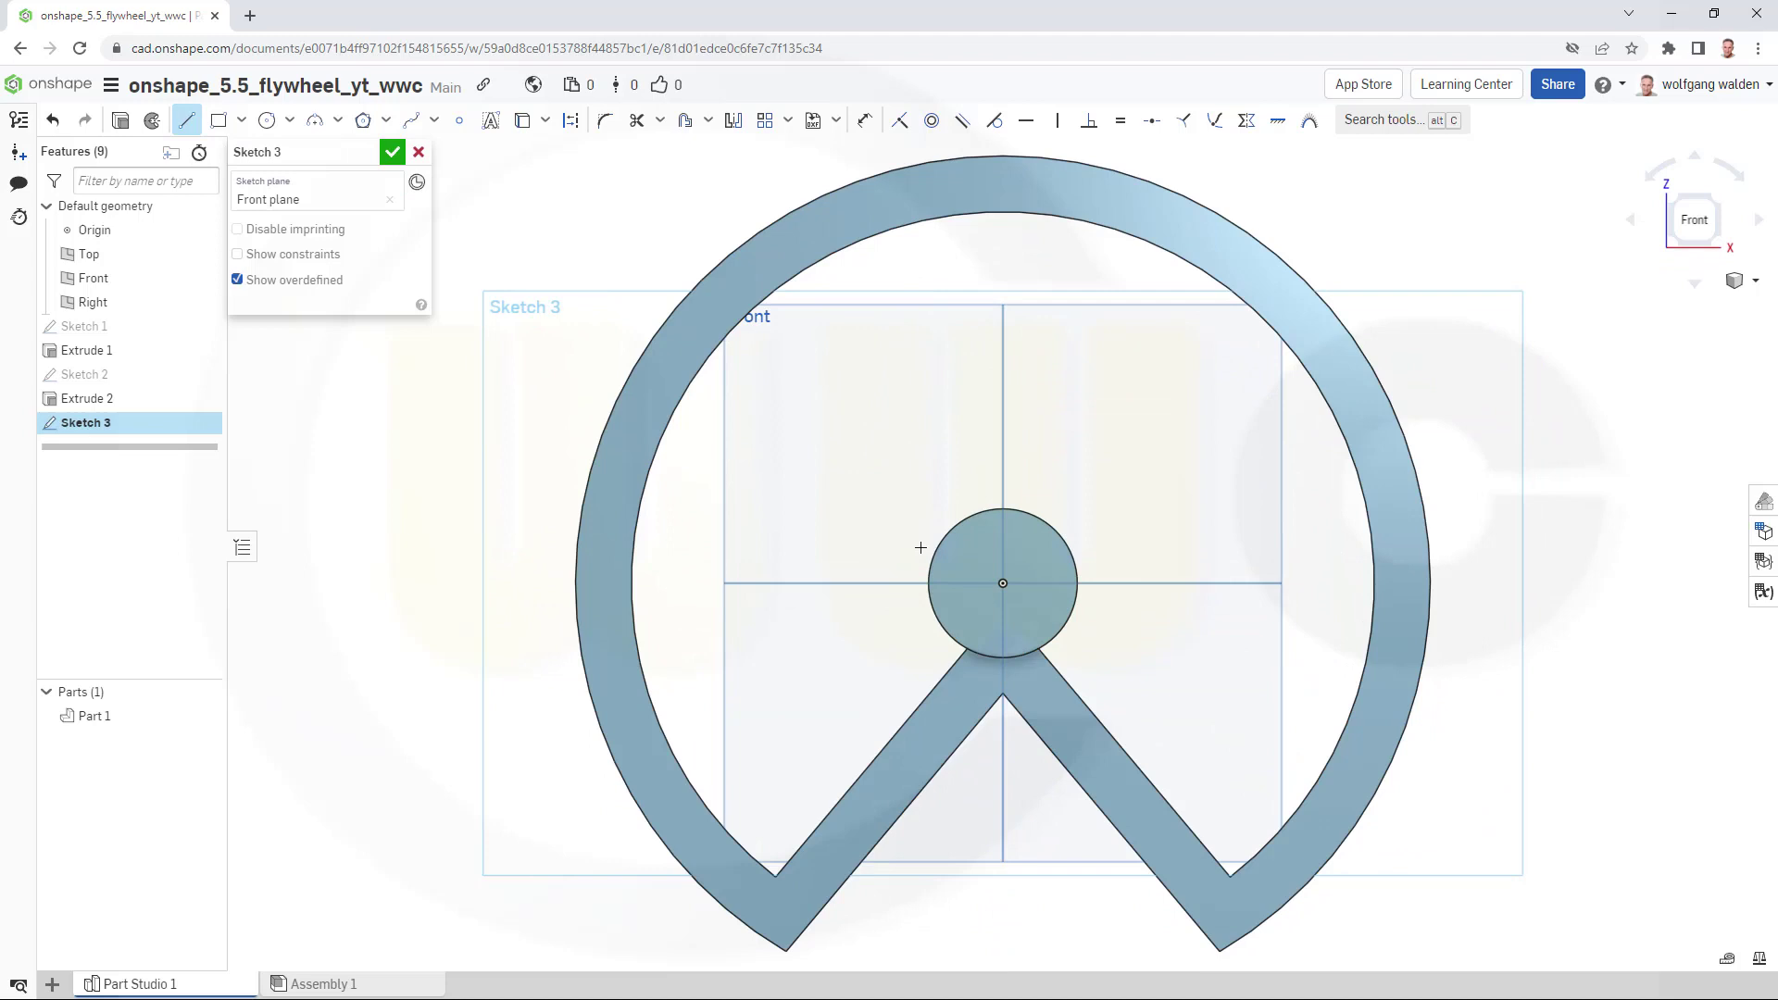
click(1002, 584)
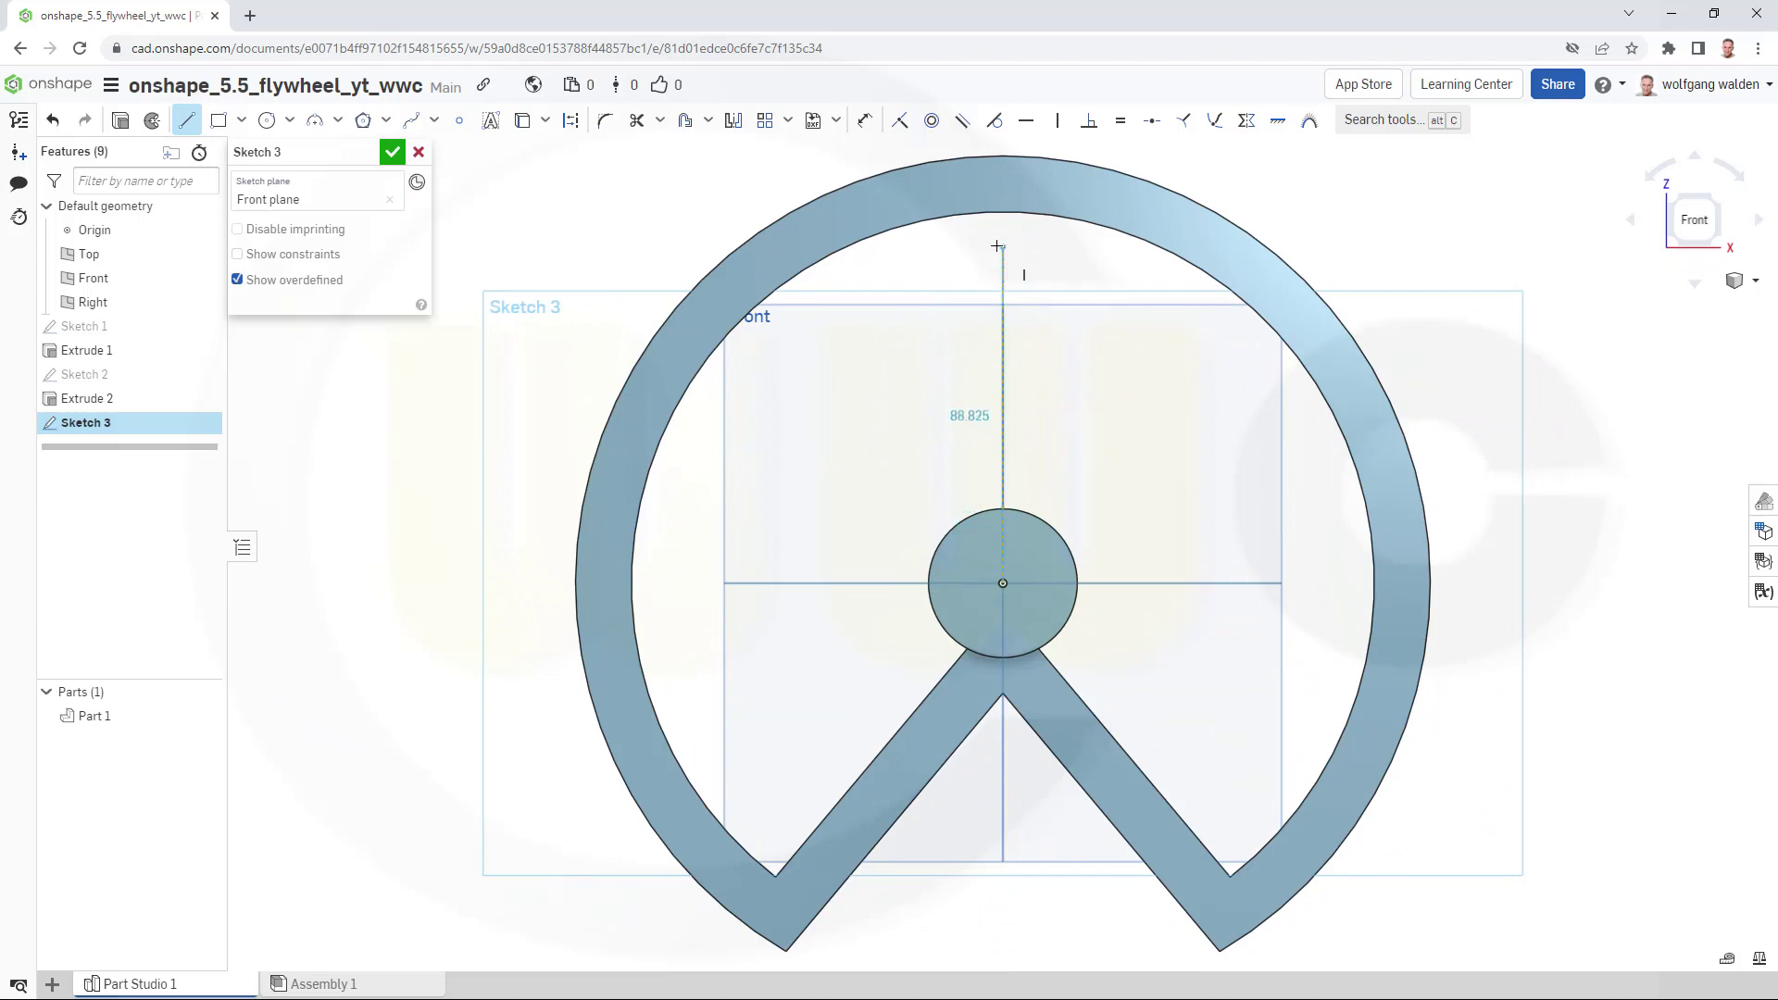
click(999, 198)
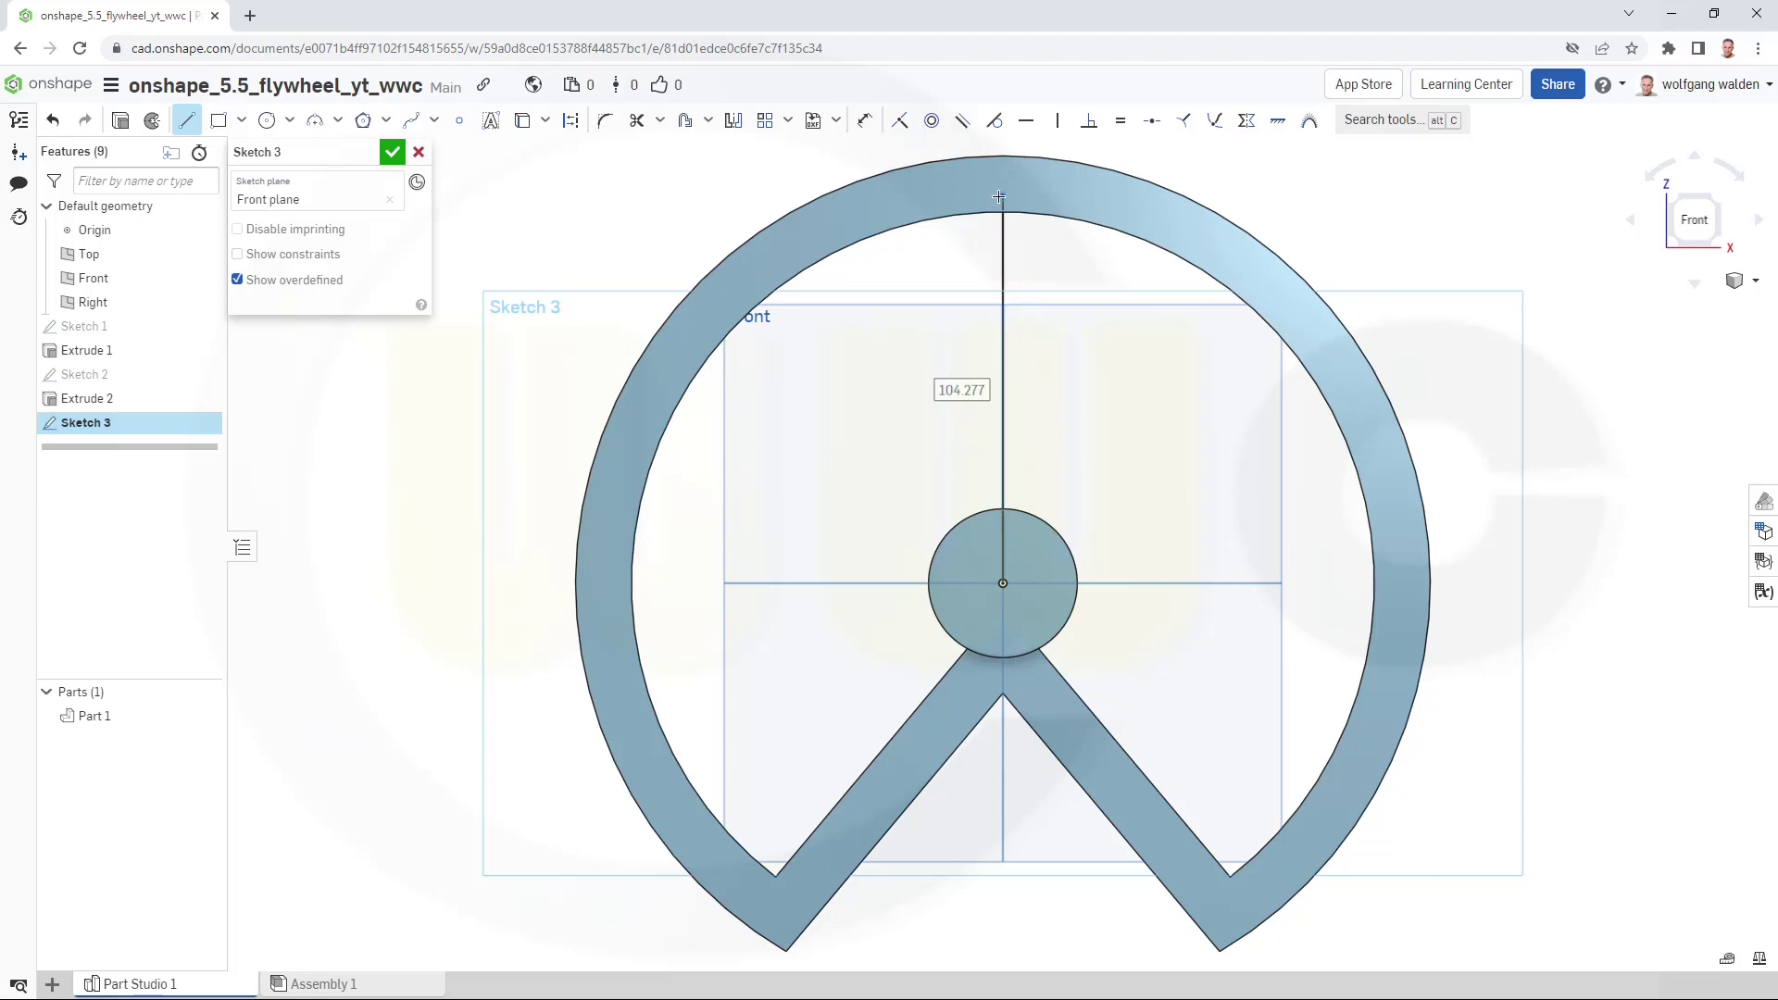
text(105)
key(Return)
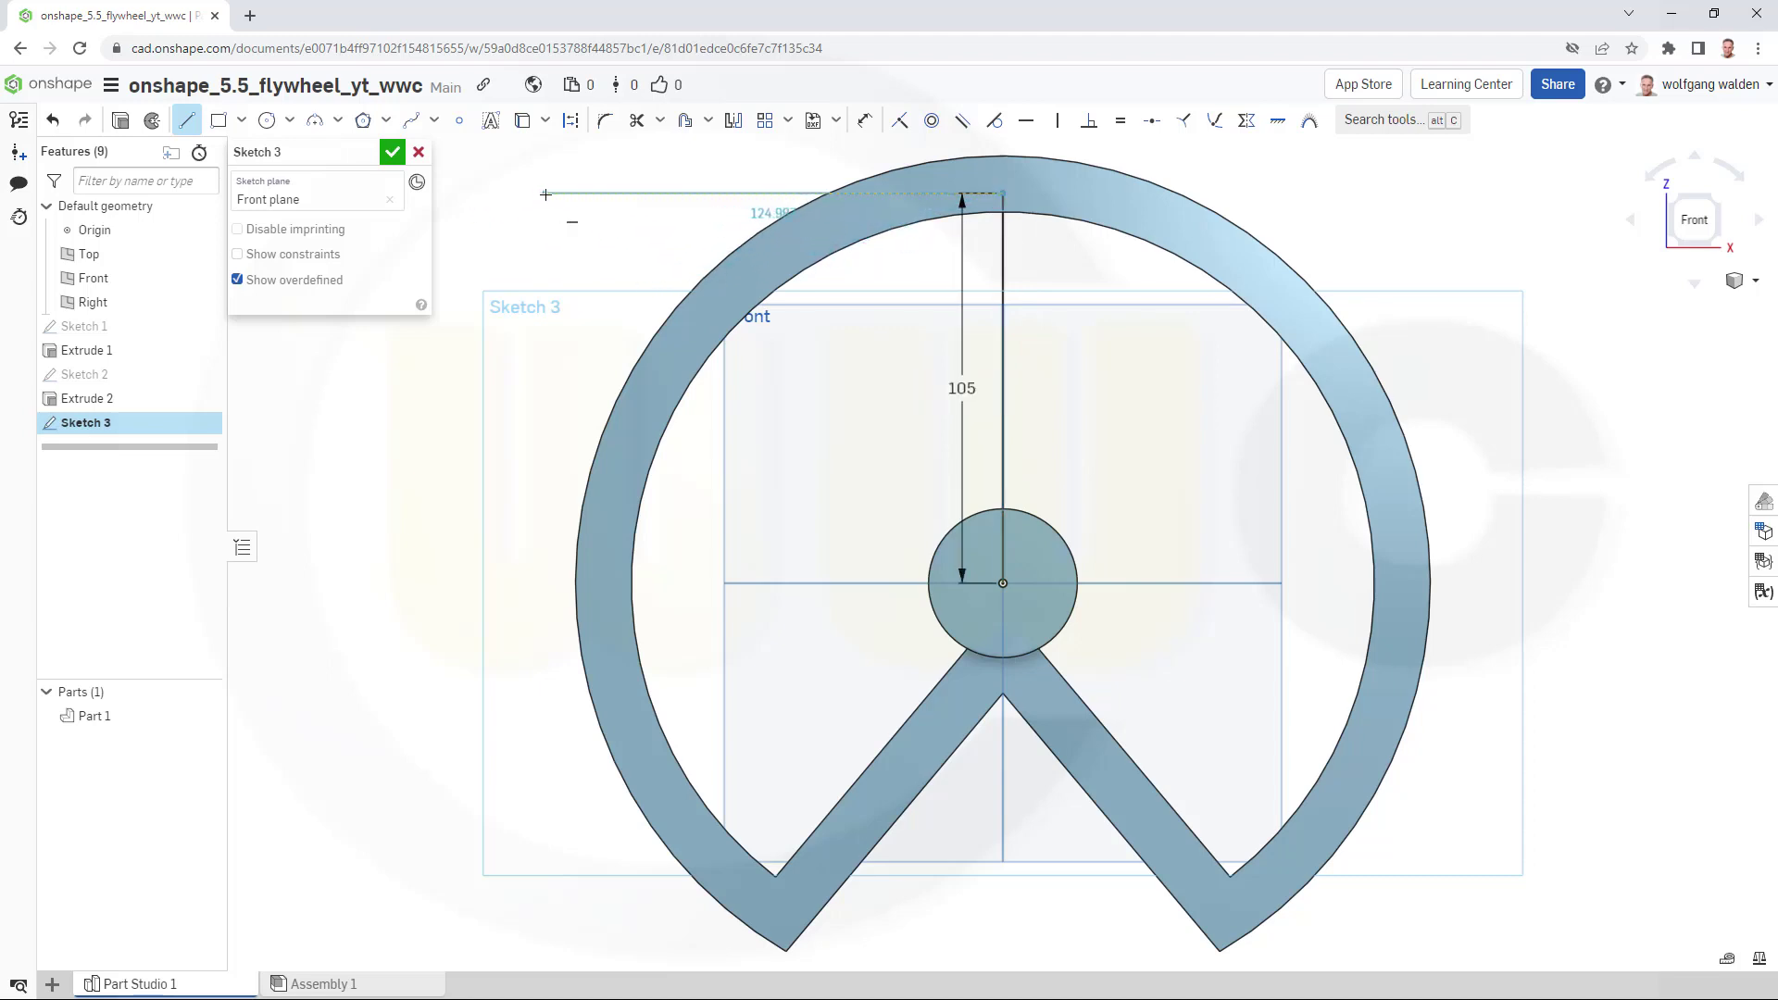
key(Escape)
click(395, 151)
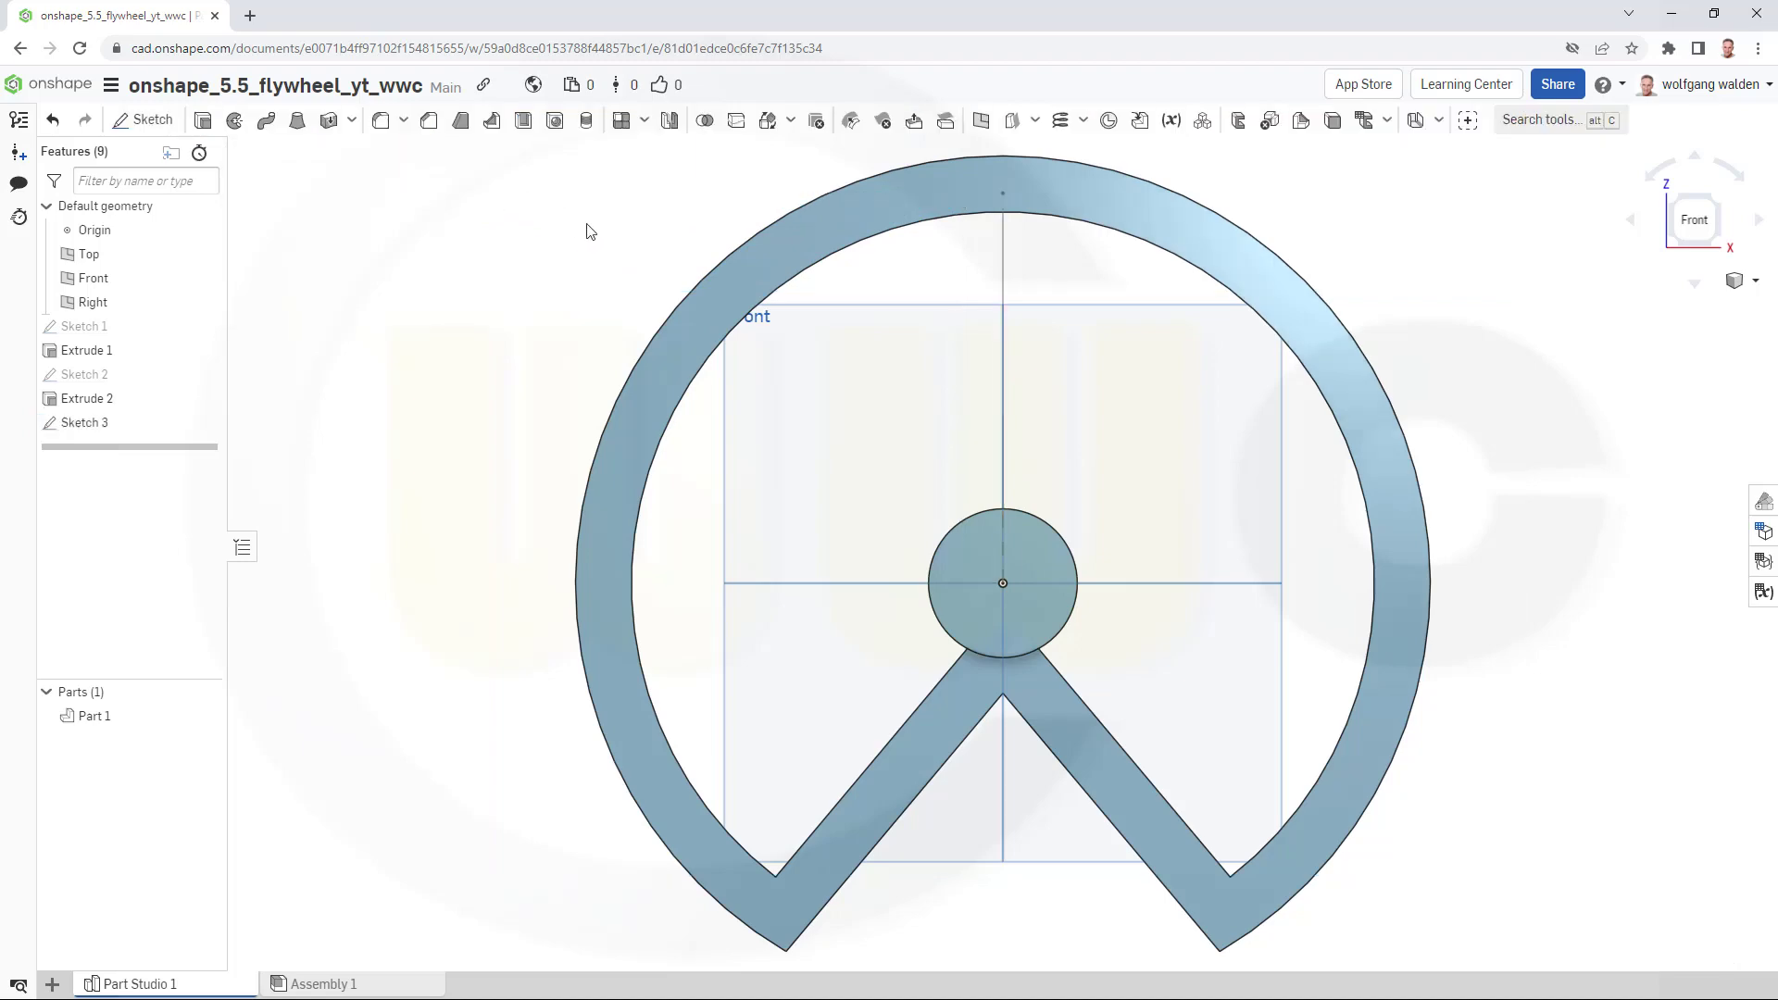
Set up a thin Add extrude, 5 mm each side, symmetric and 40 mm deep.
mouse_move(865, 444)
right_down()
mouse_move(866, 400)
mouse_move(707, 366)
mouse_move(848, 400)
mouse_move(796, 382)
right_up()
click(203, 122)
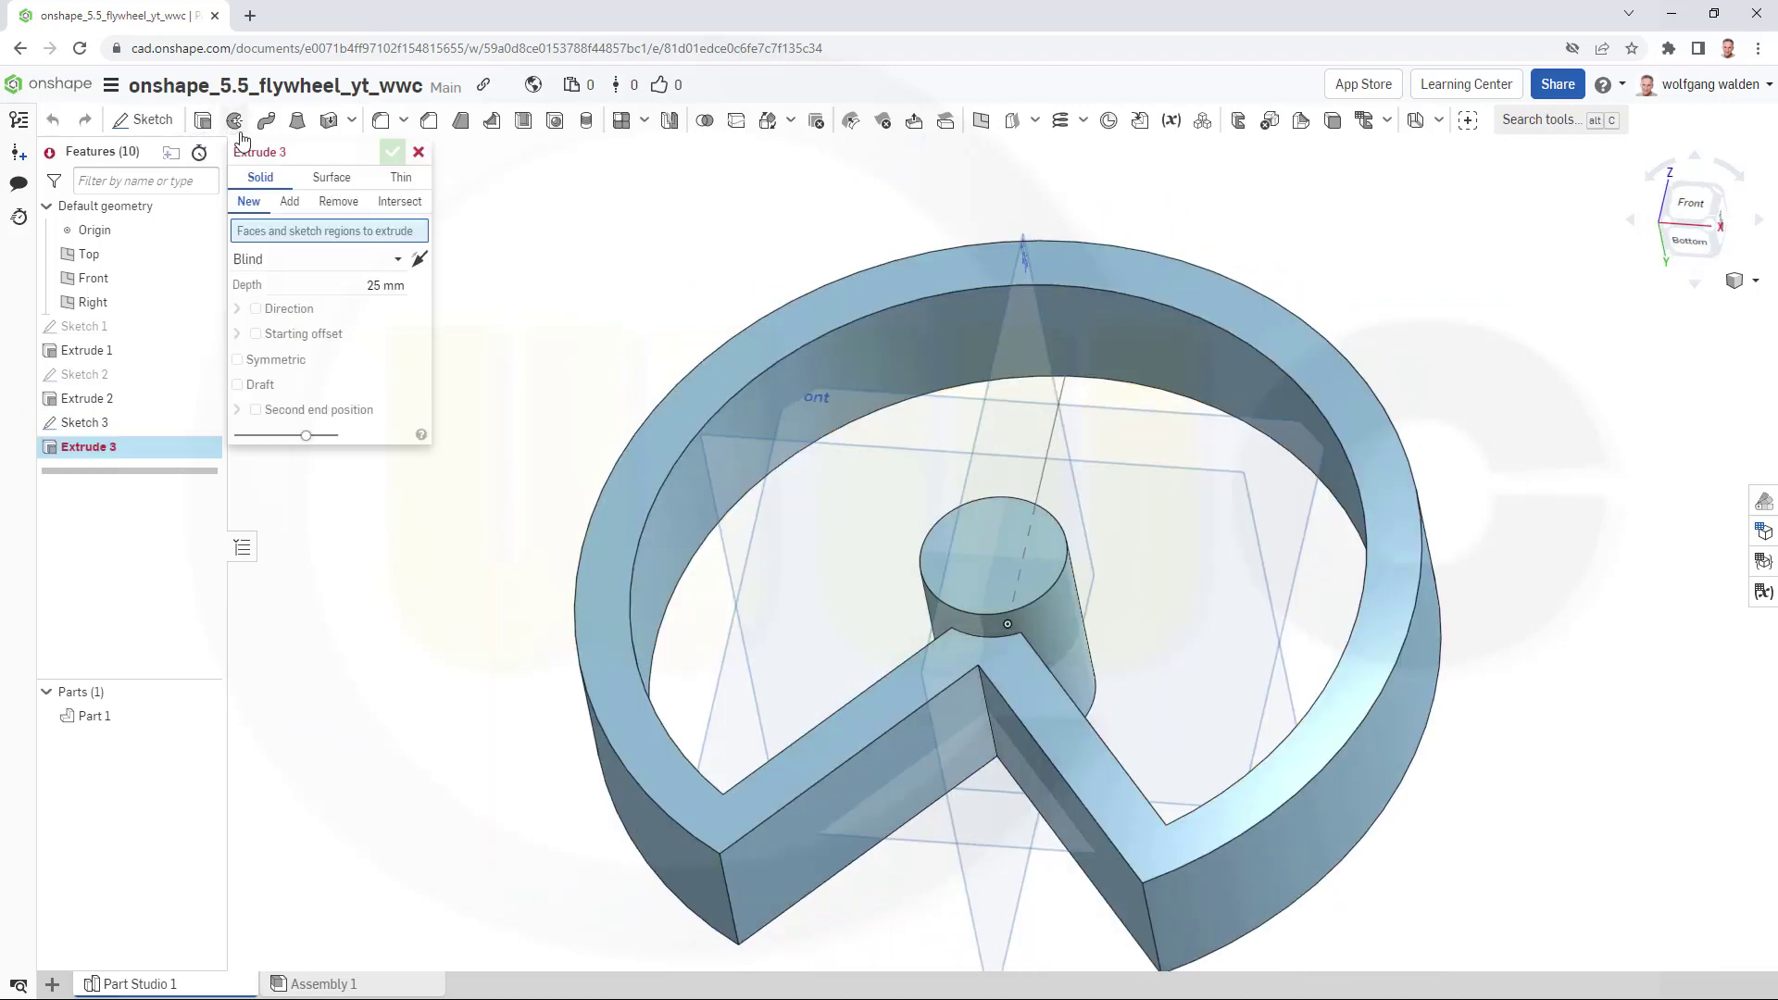
click(401, 179)
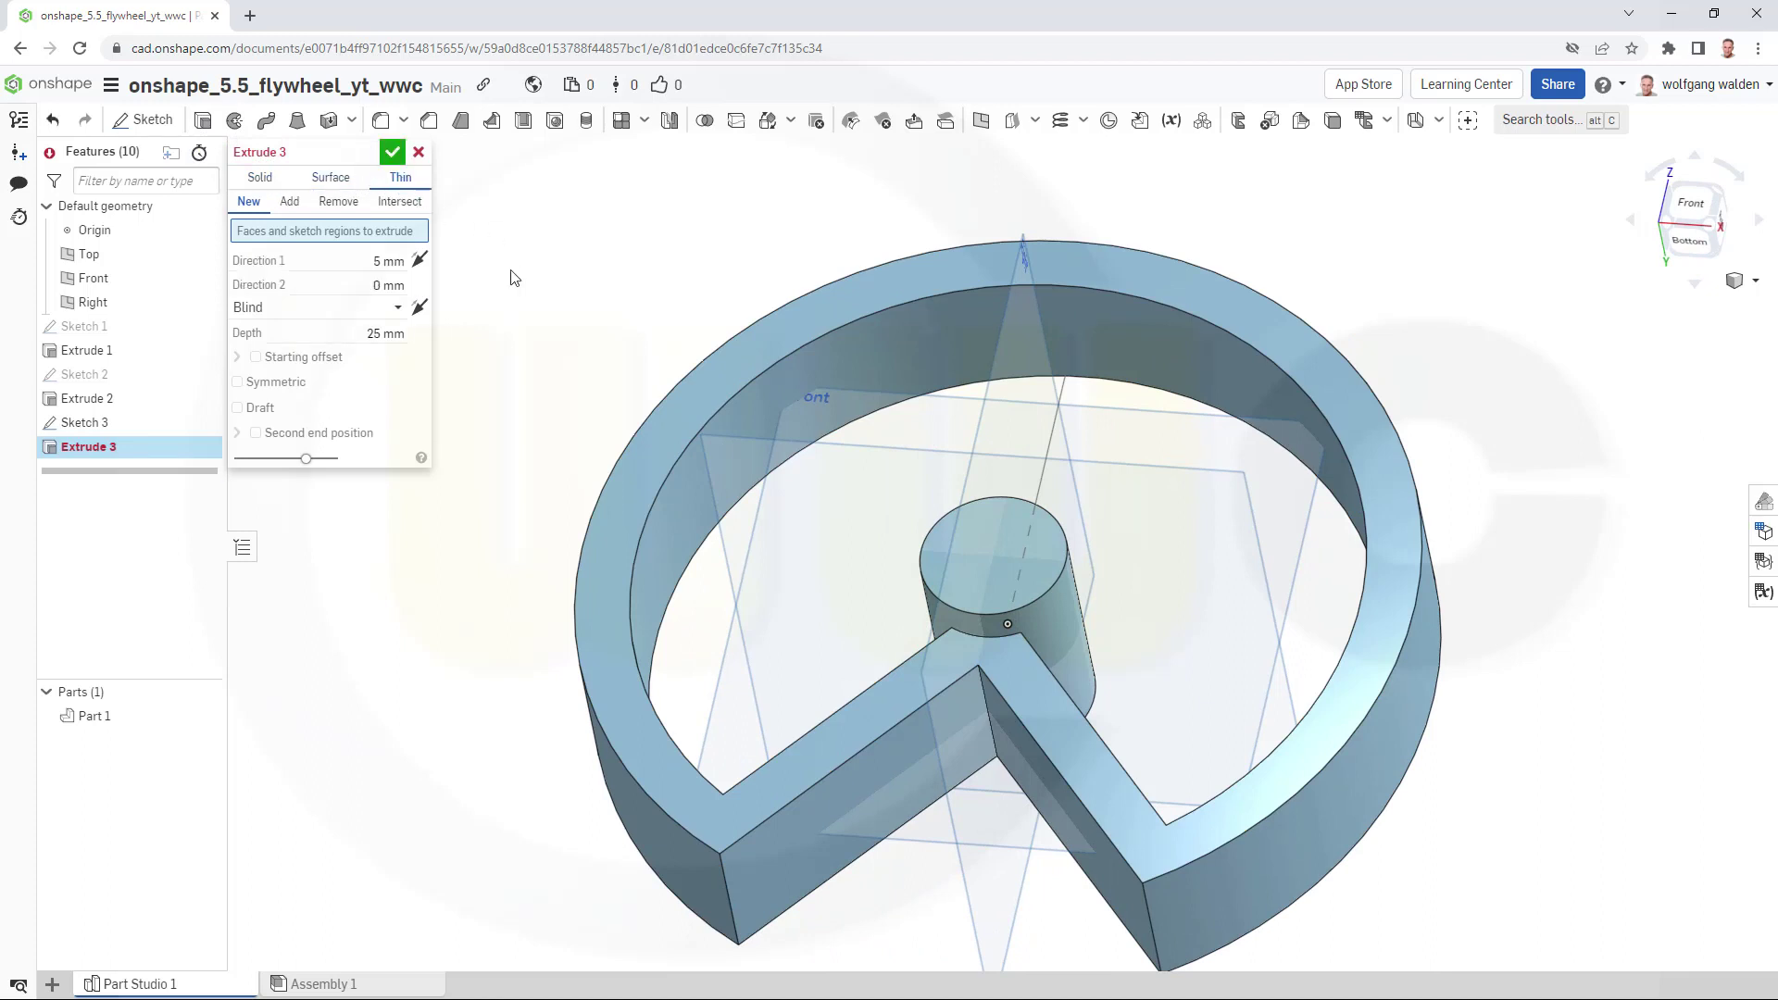
click(289, 203)
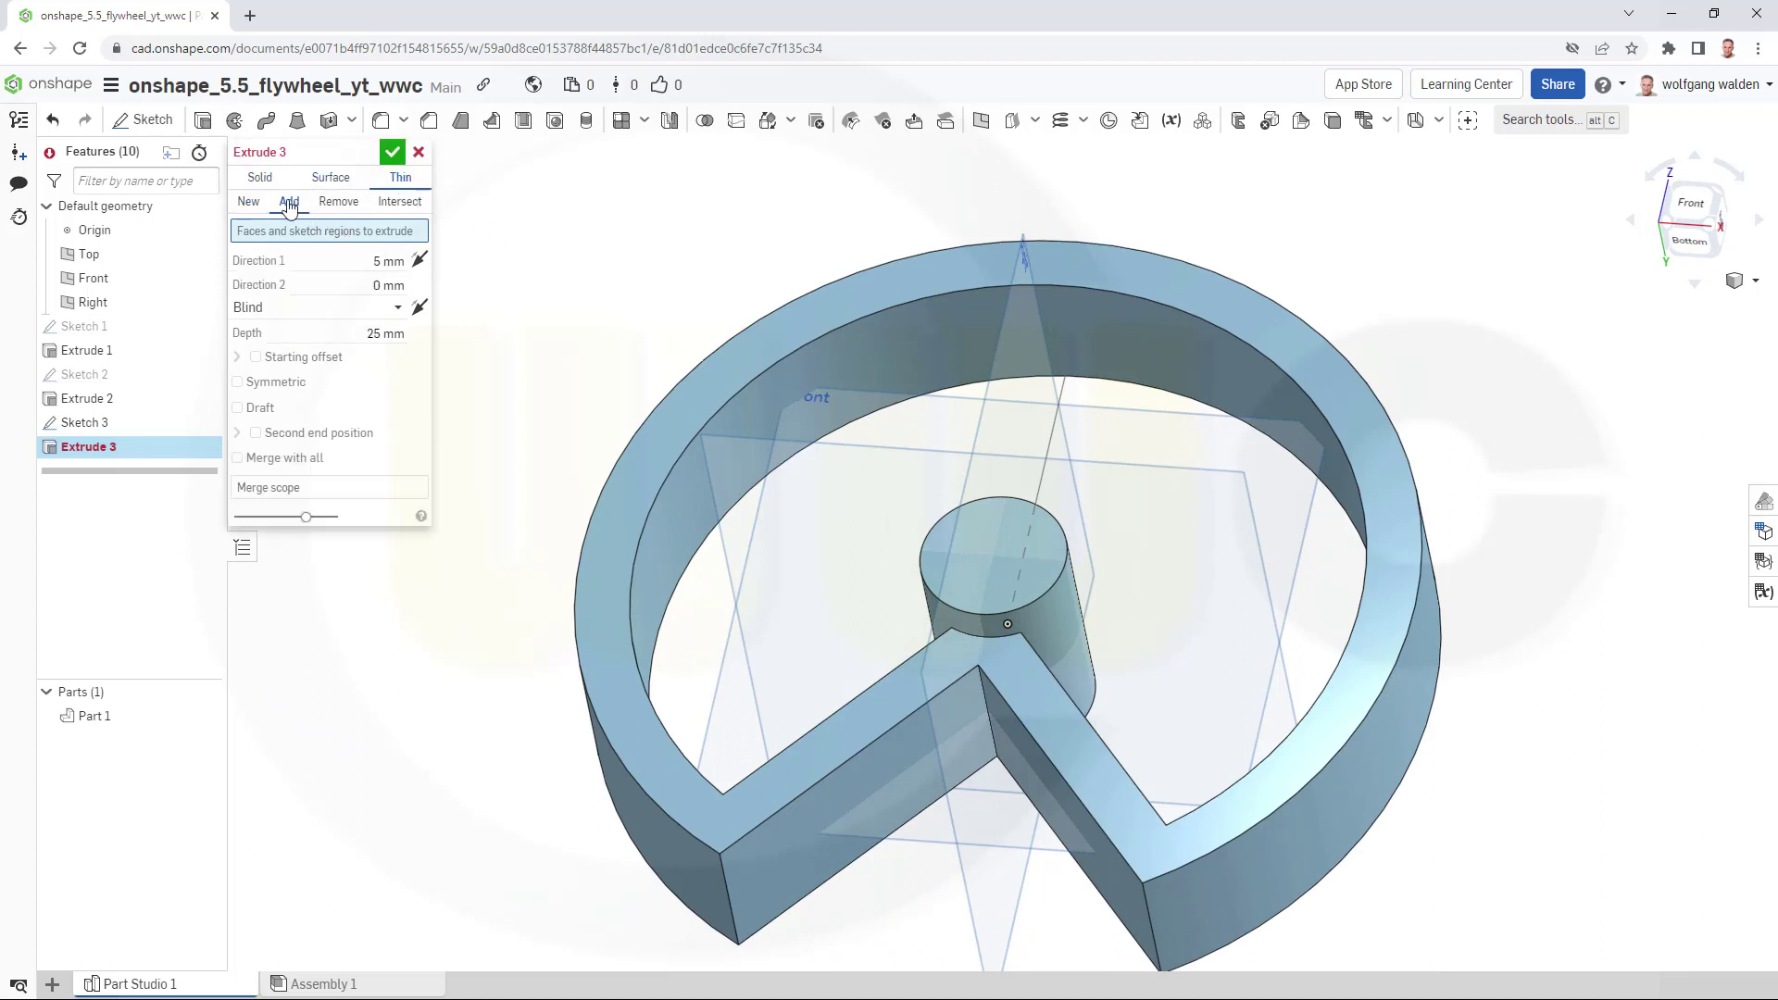
click(368, 260)
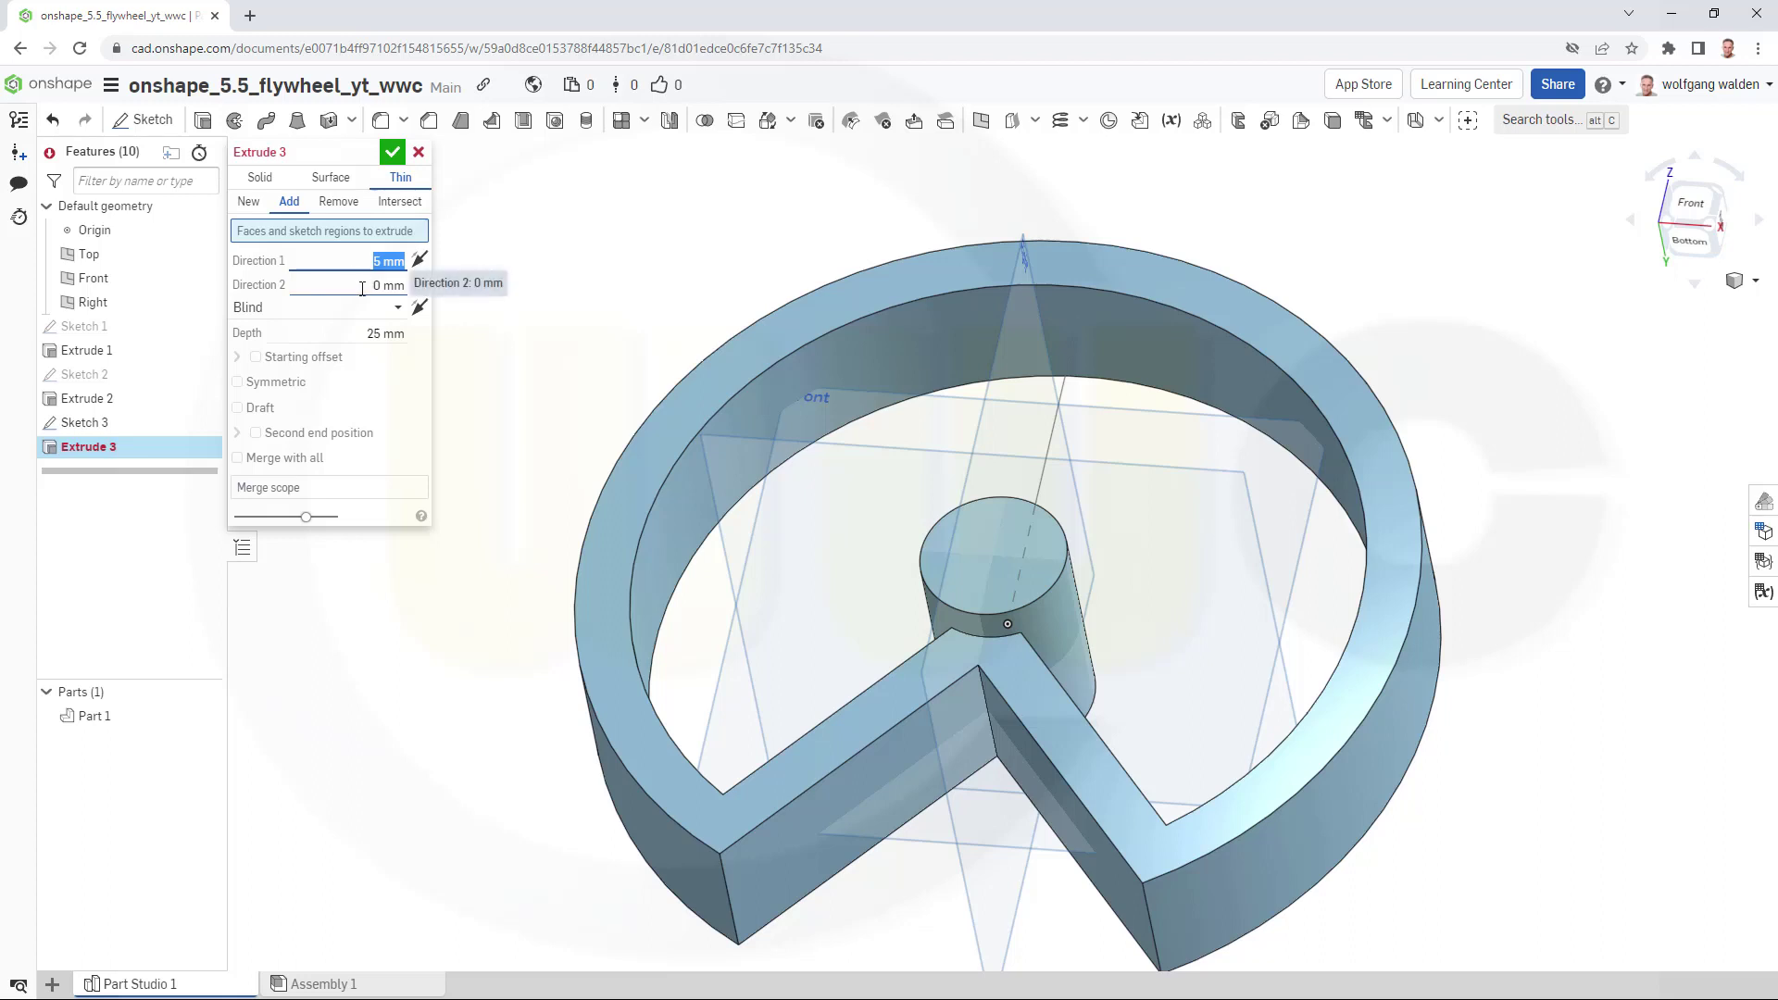
click(375, 283)
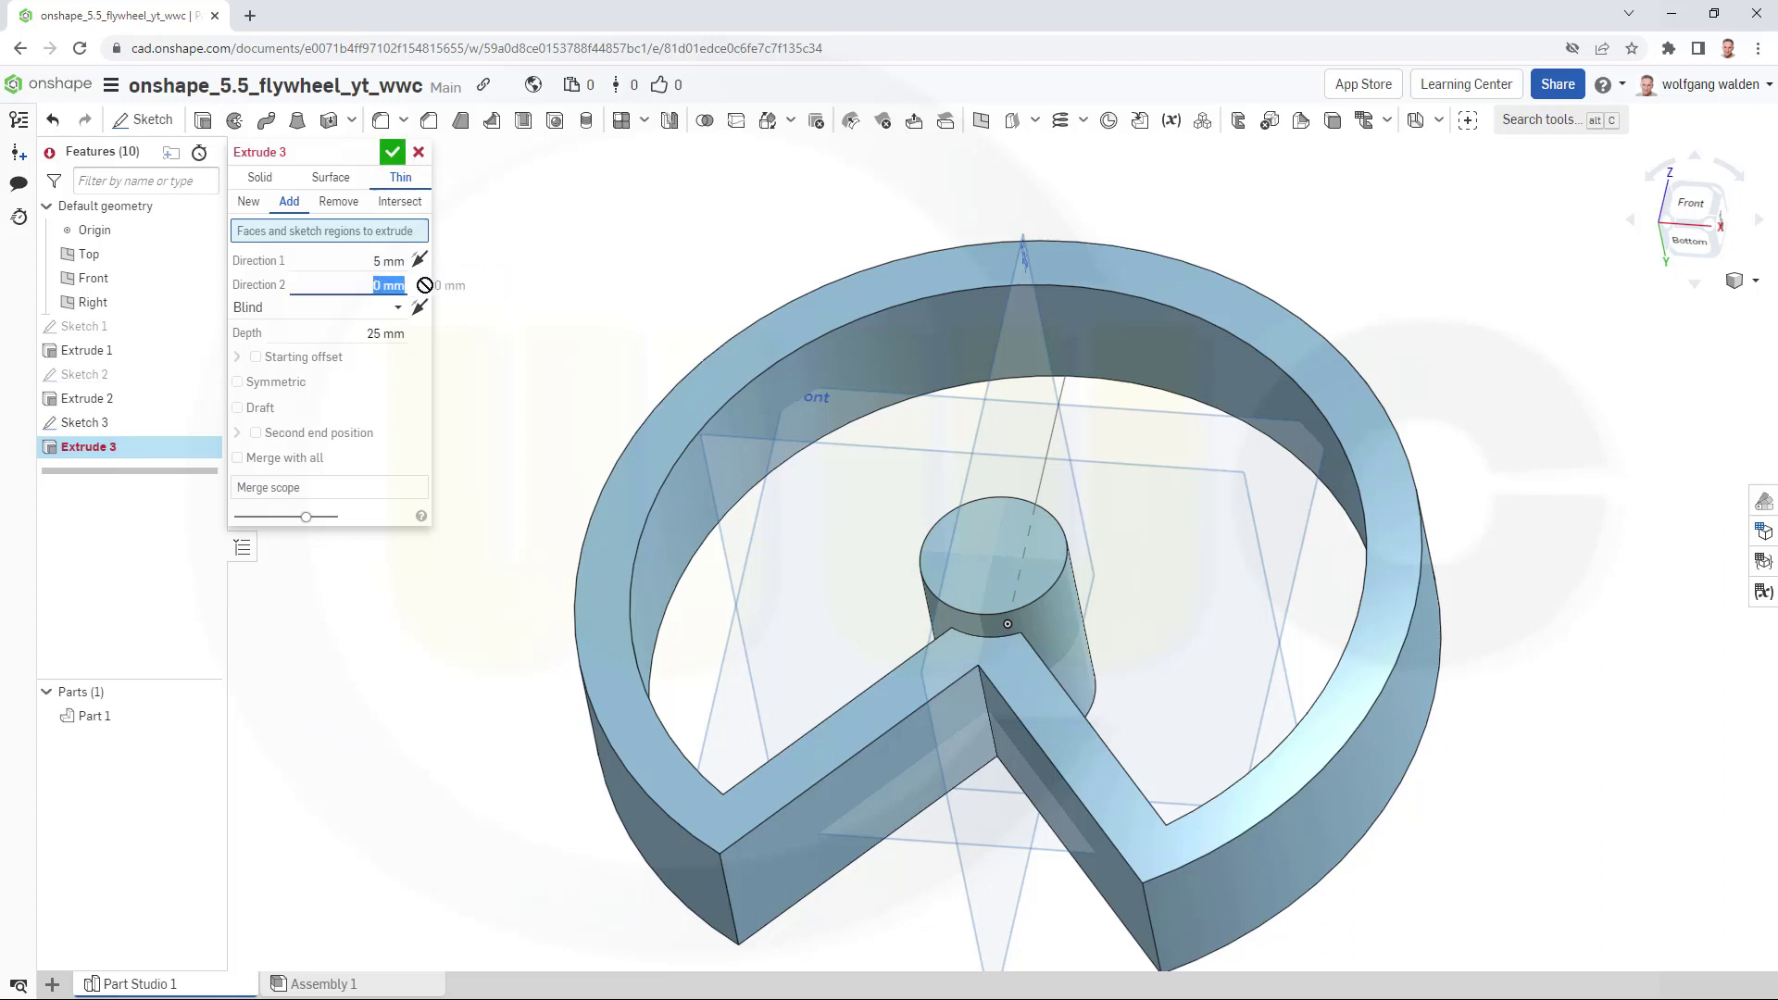
text(5)
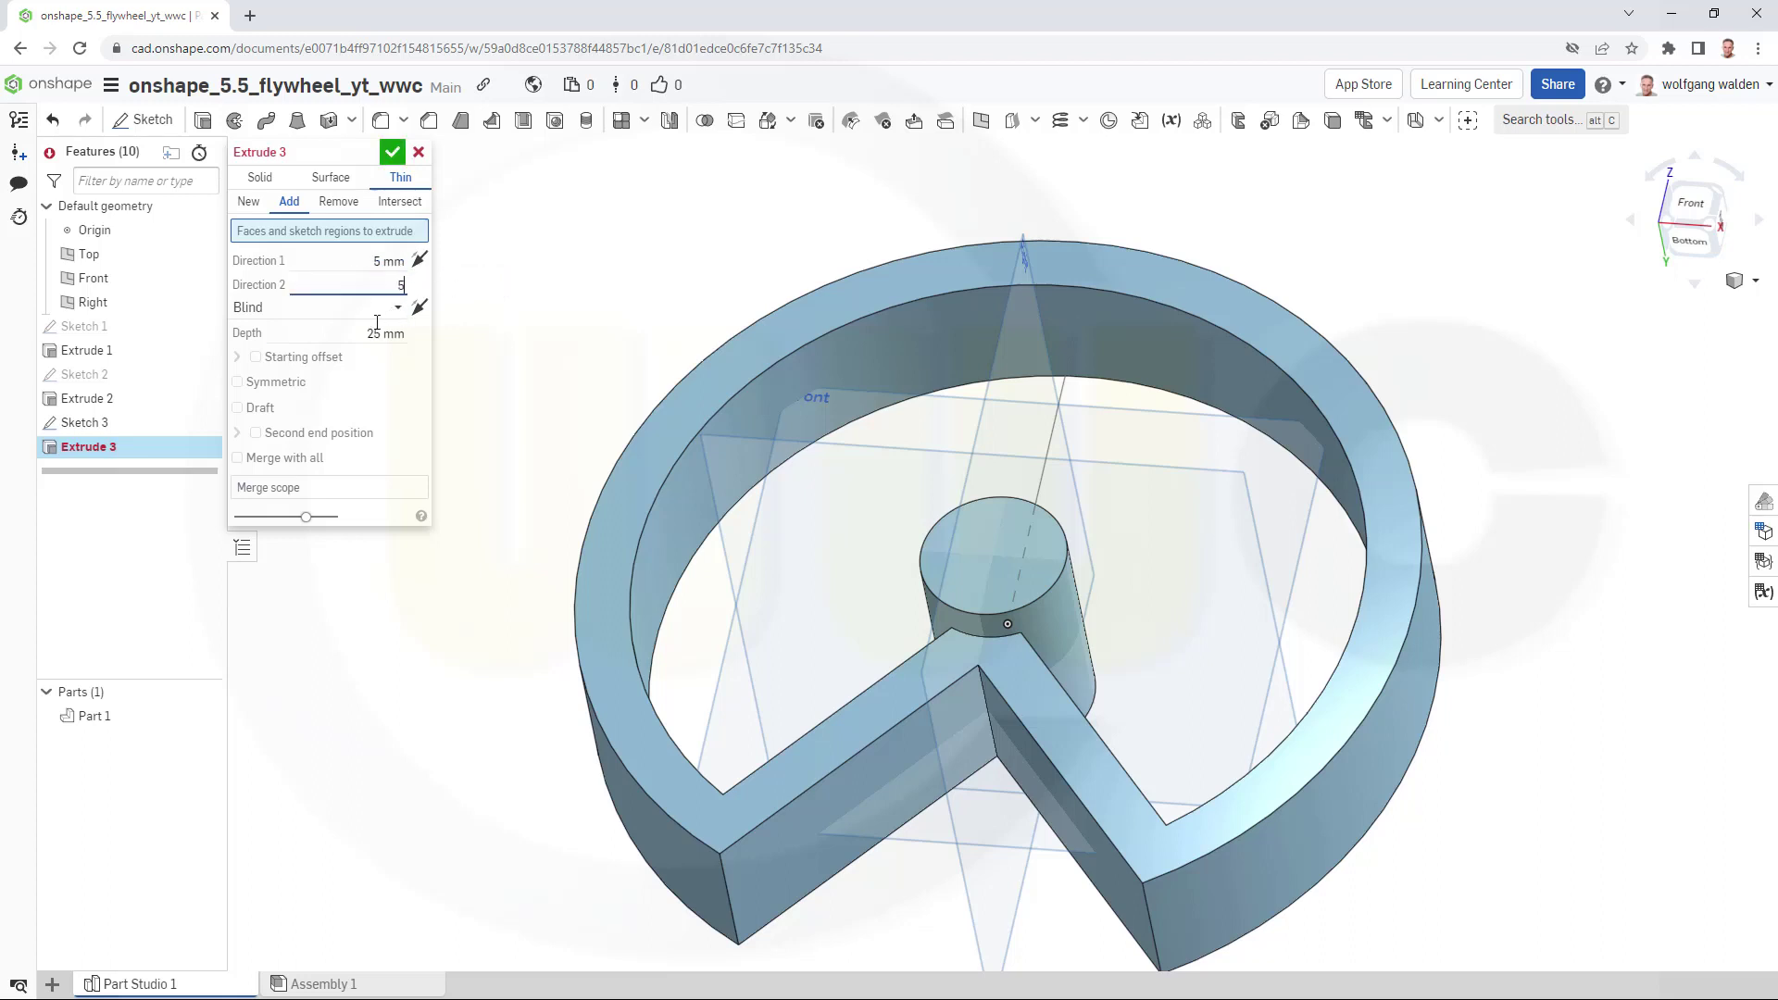
click(242, 384)
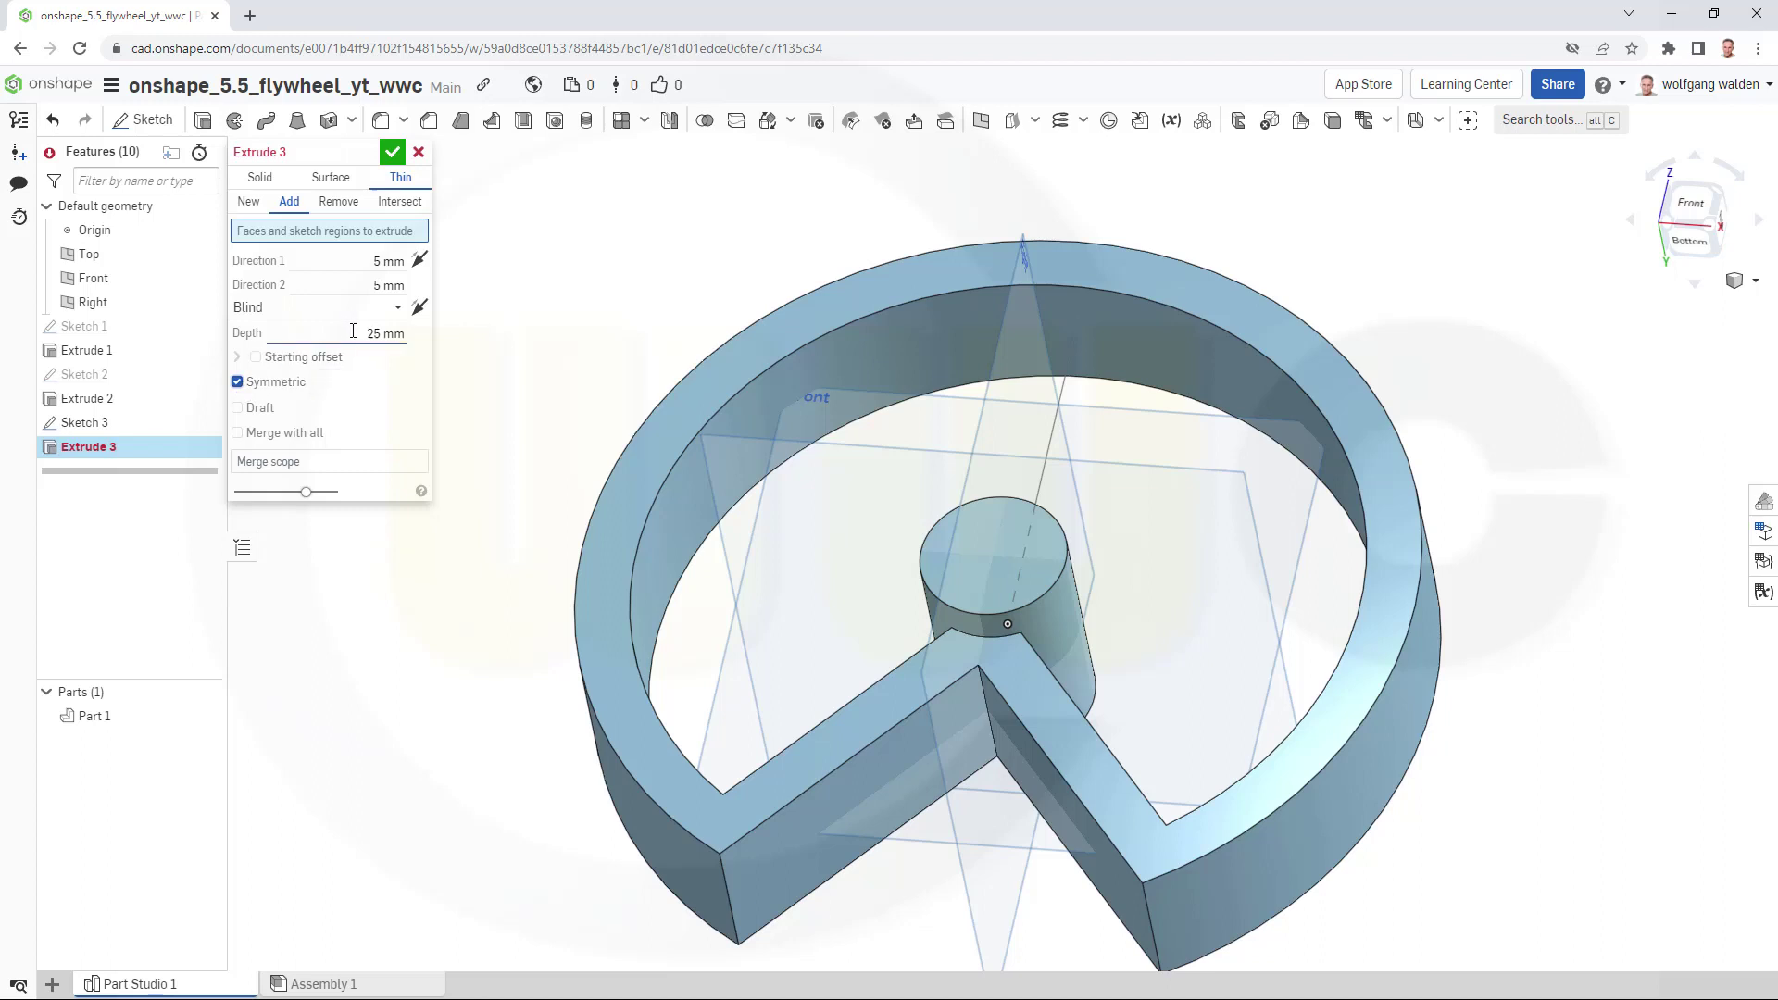
drag(353, 332, 432, 333)
click(405, 237)
Extrude the vertical Sketch 3 line as the spoke to the ring's top.
click(1041, 467)
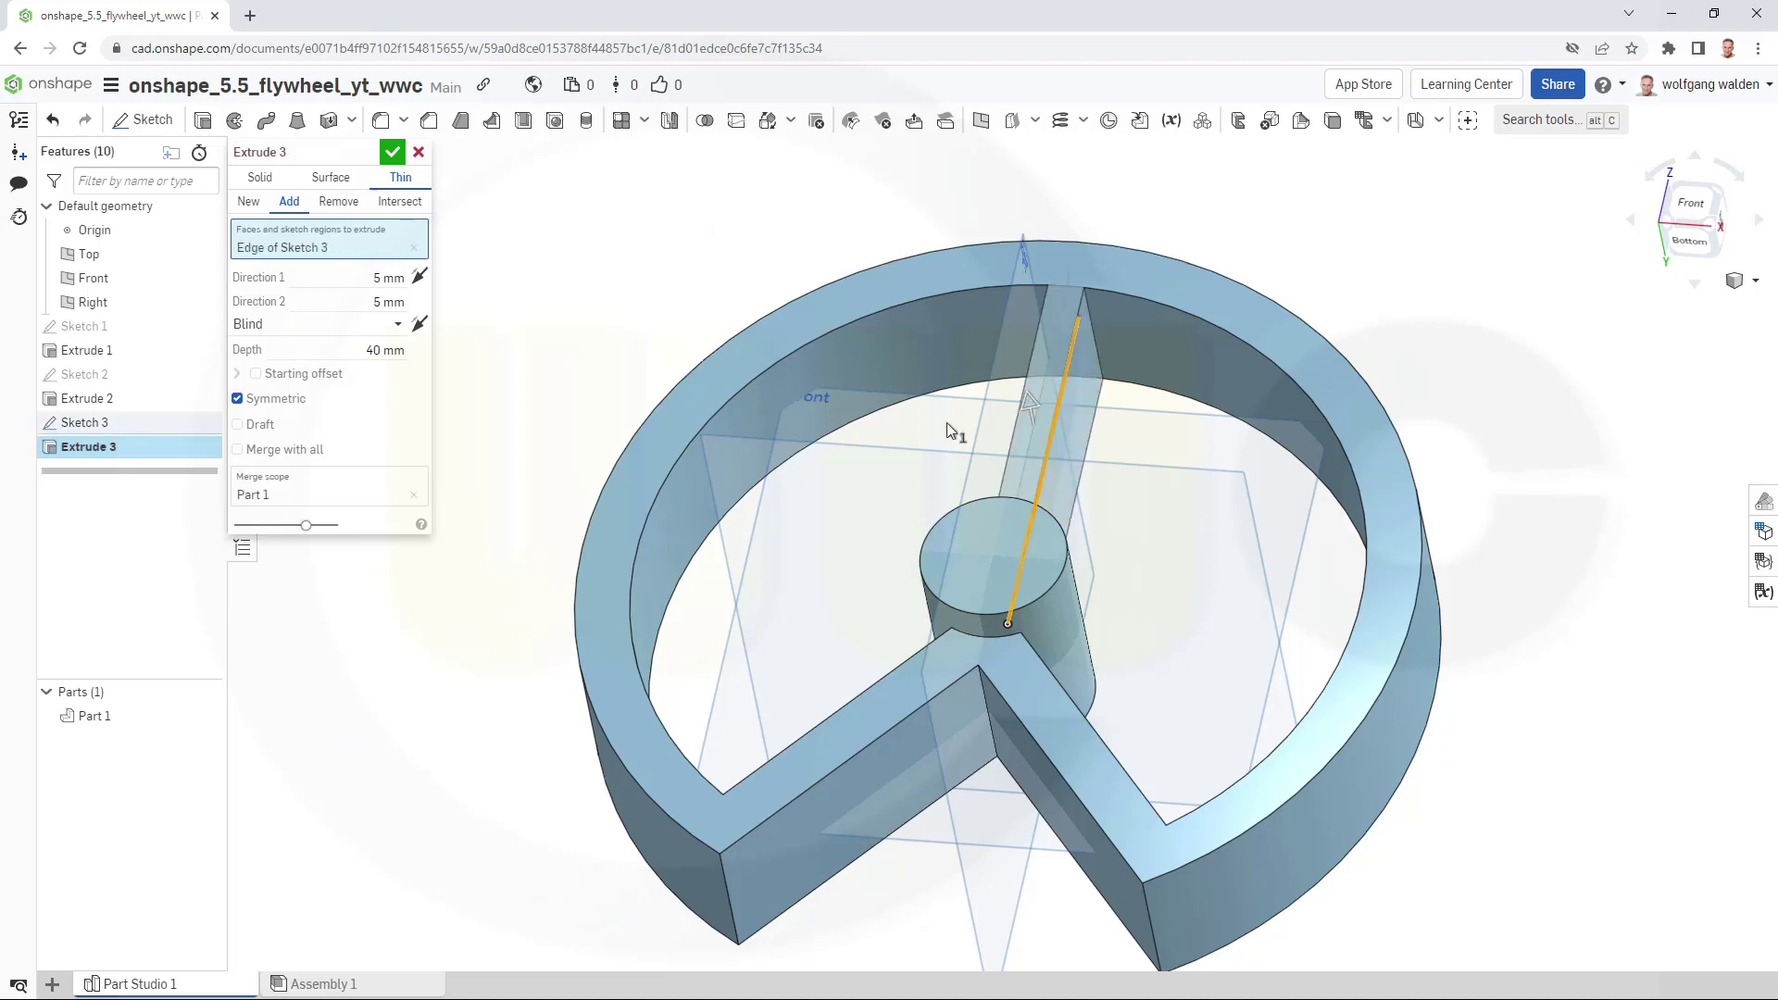
key(shift+1)
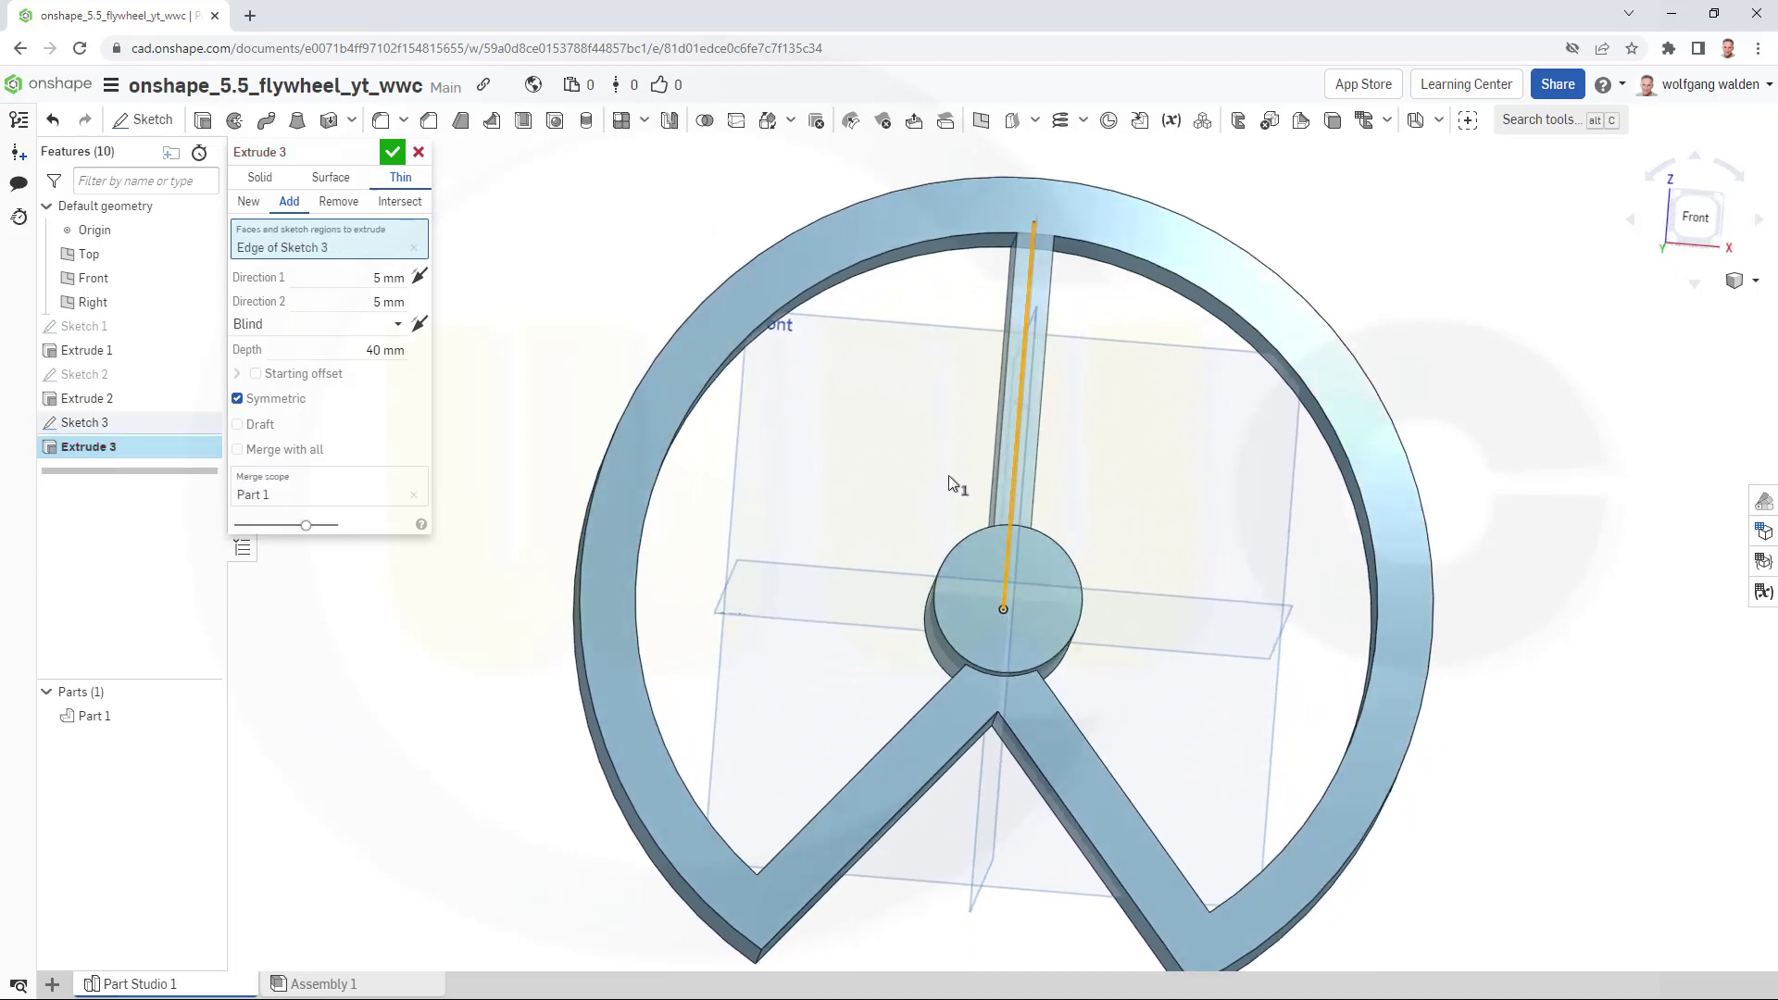
right_drag(943, 481, 655, 337)
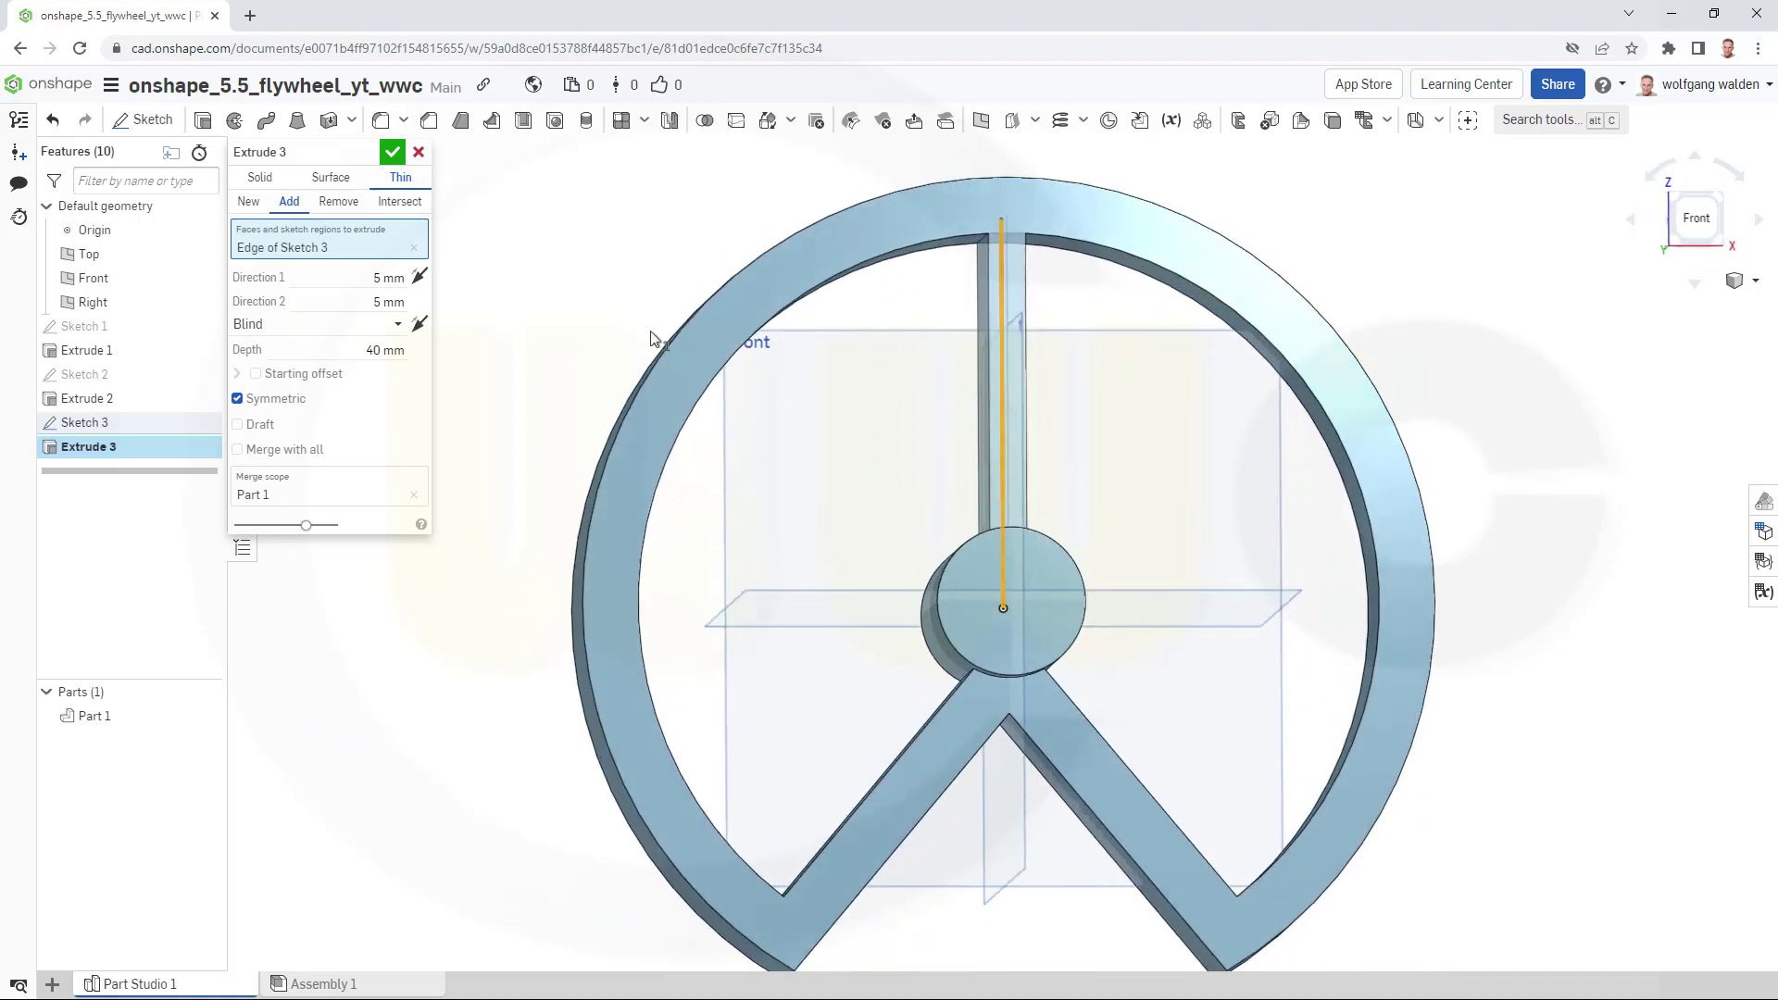
click(396, 158)
right_drag(937, 488, 907, 473)
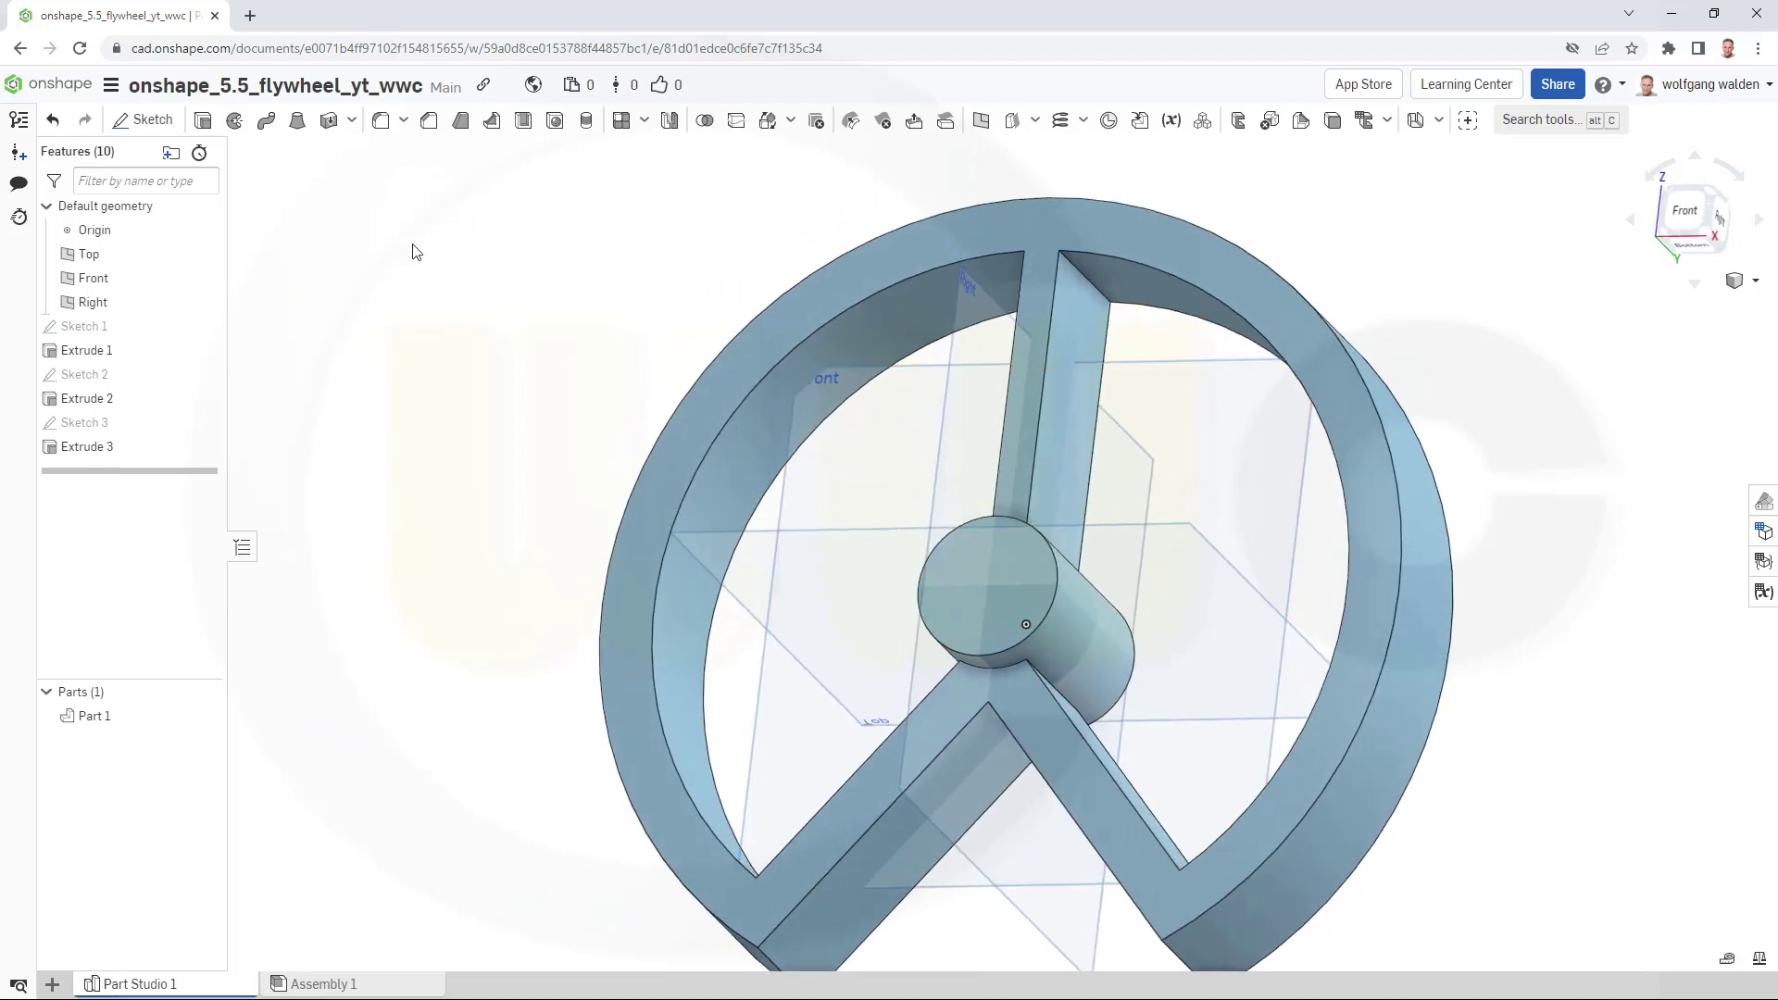
Start a 10 mm fillet on the two edges where the spokes meet the ring.
right_drag(408, 250, 486, 294)
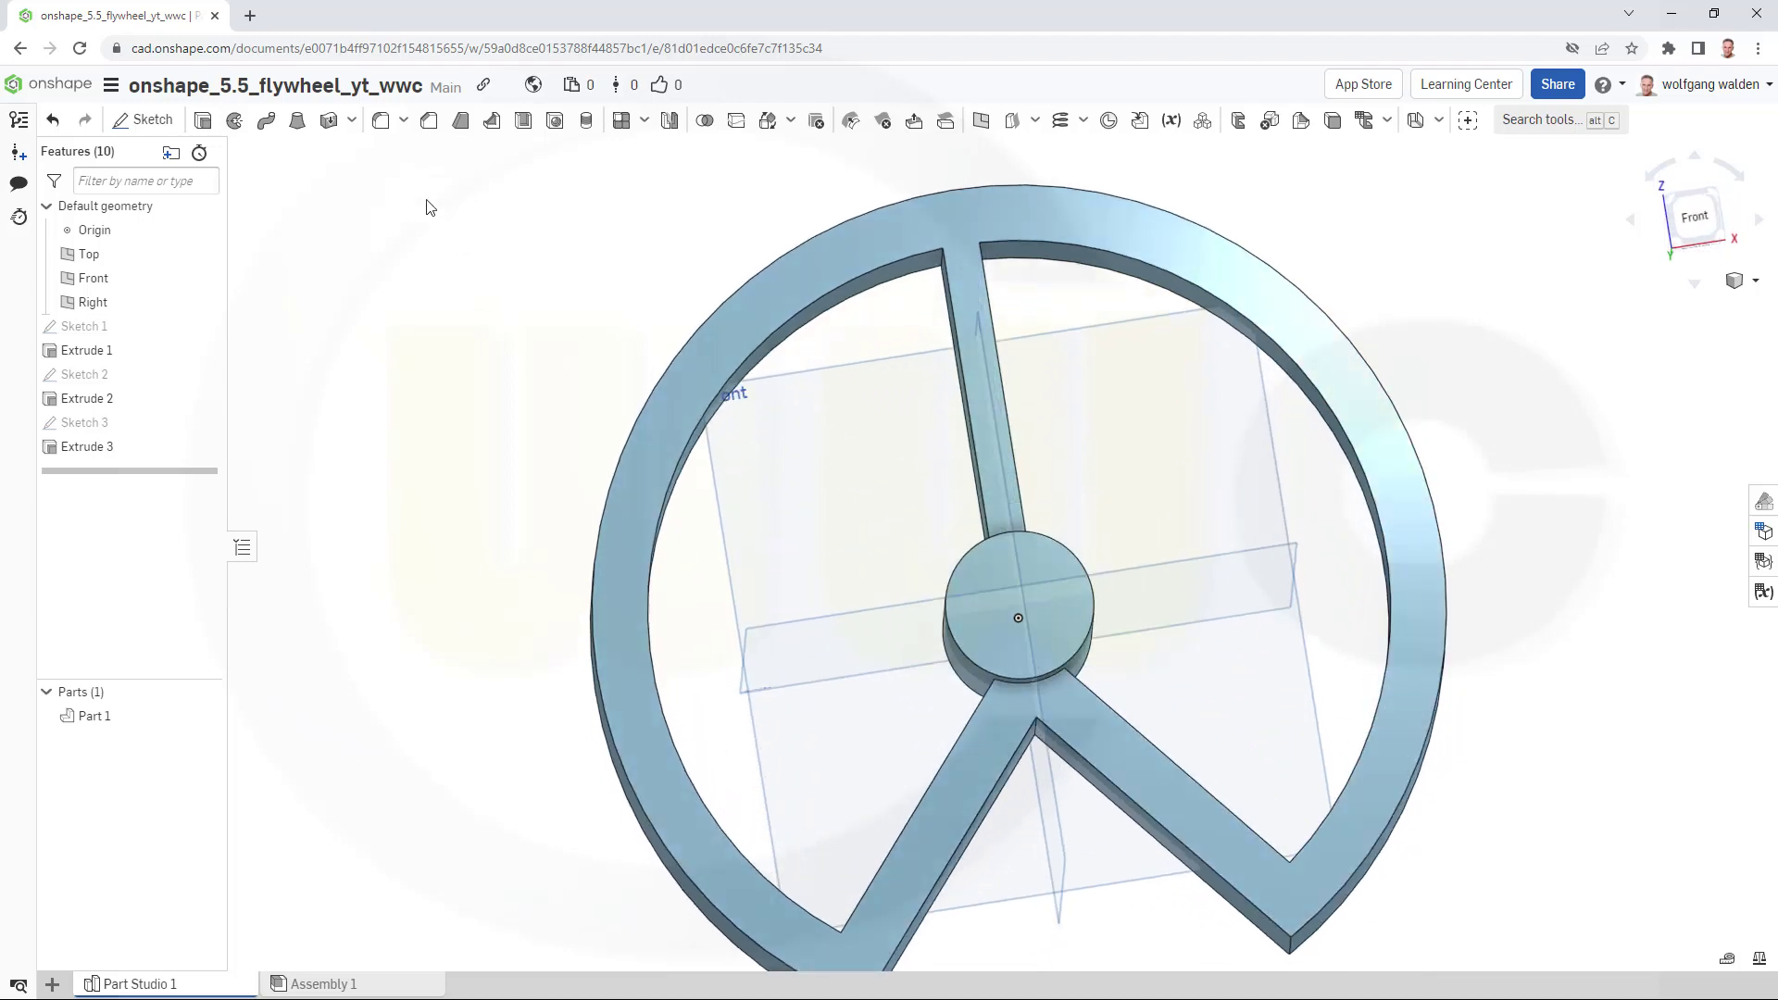
click(382, 122)
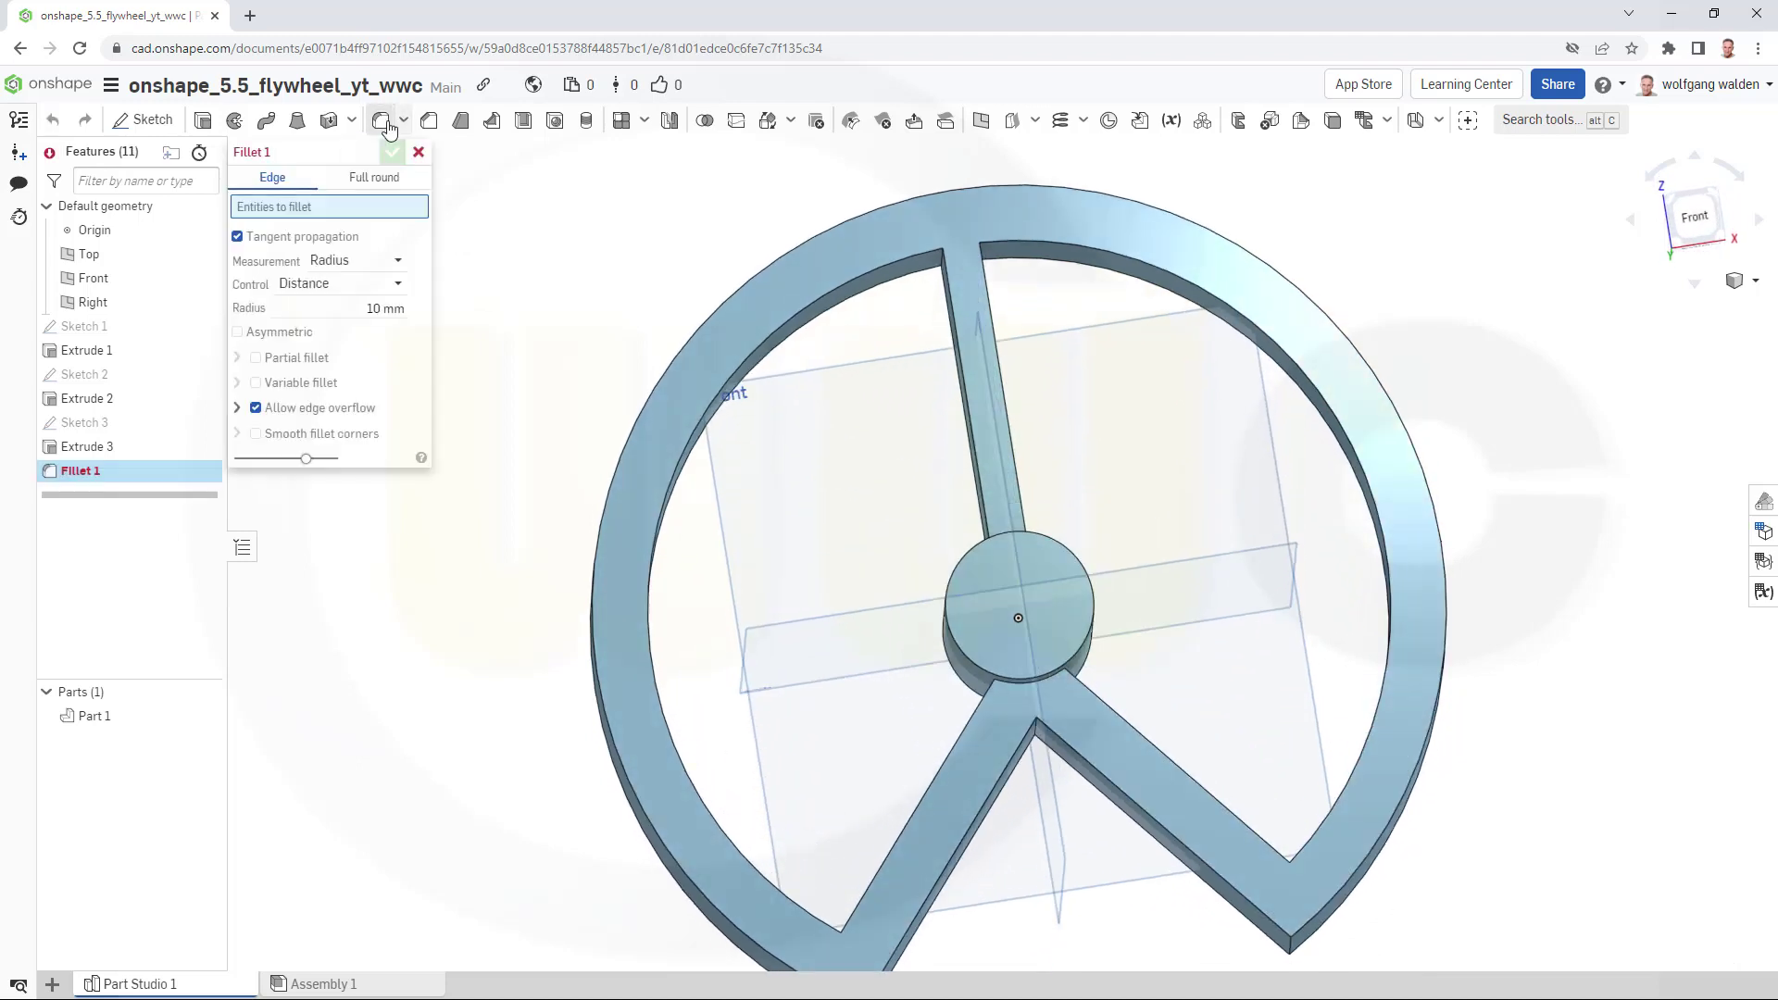
right_drag(827, 394, 904, 336)
click(905, 339)
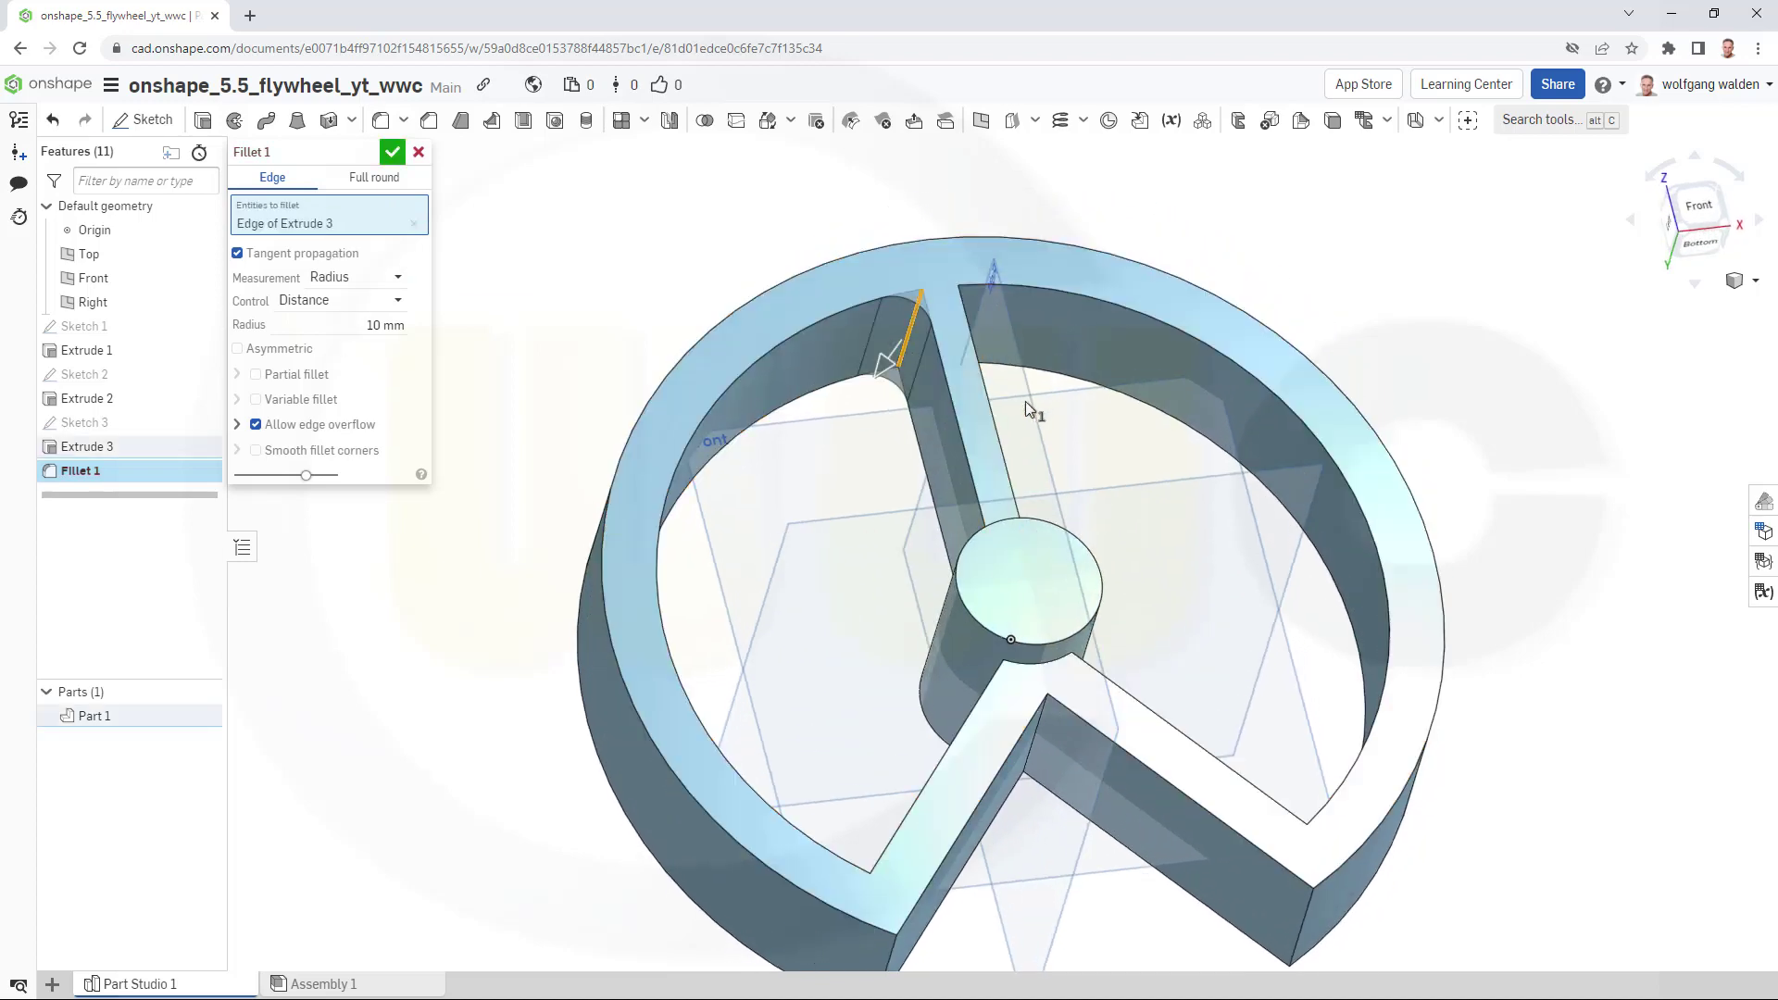
right_drag(1025, 402, 980, 396)
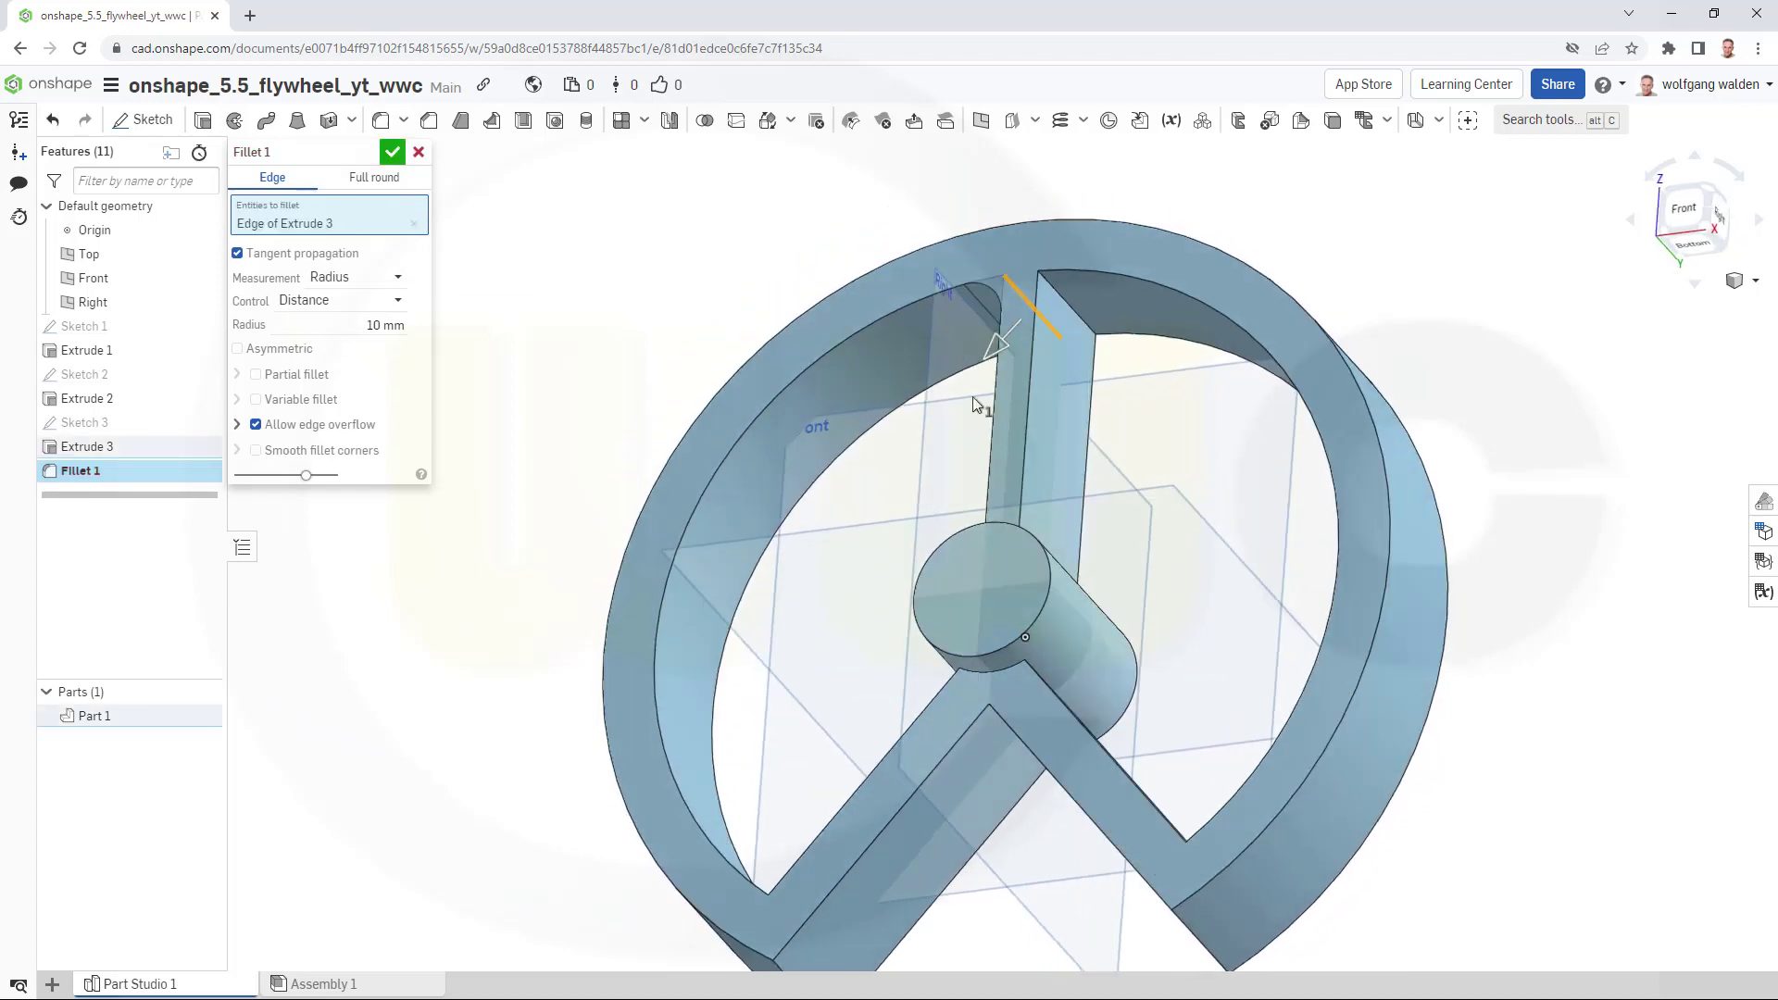
click(1071, 313)
Add the spoke-to-hub and lower spoke edges and apply the 10 mm fillet.
right_drag(1093, 352, 1169, 769)
click(1060, 541)
click(1056, 674)
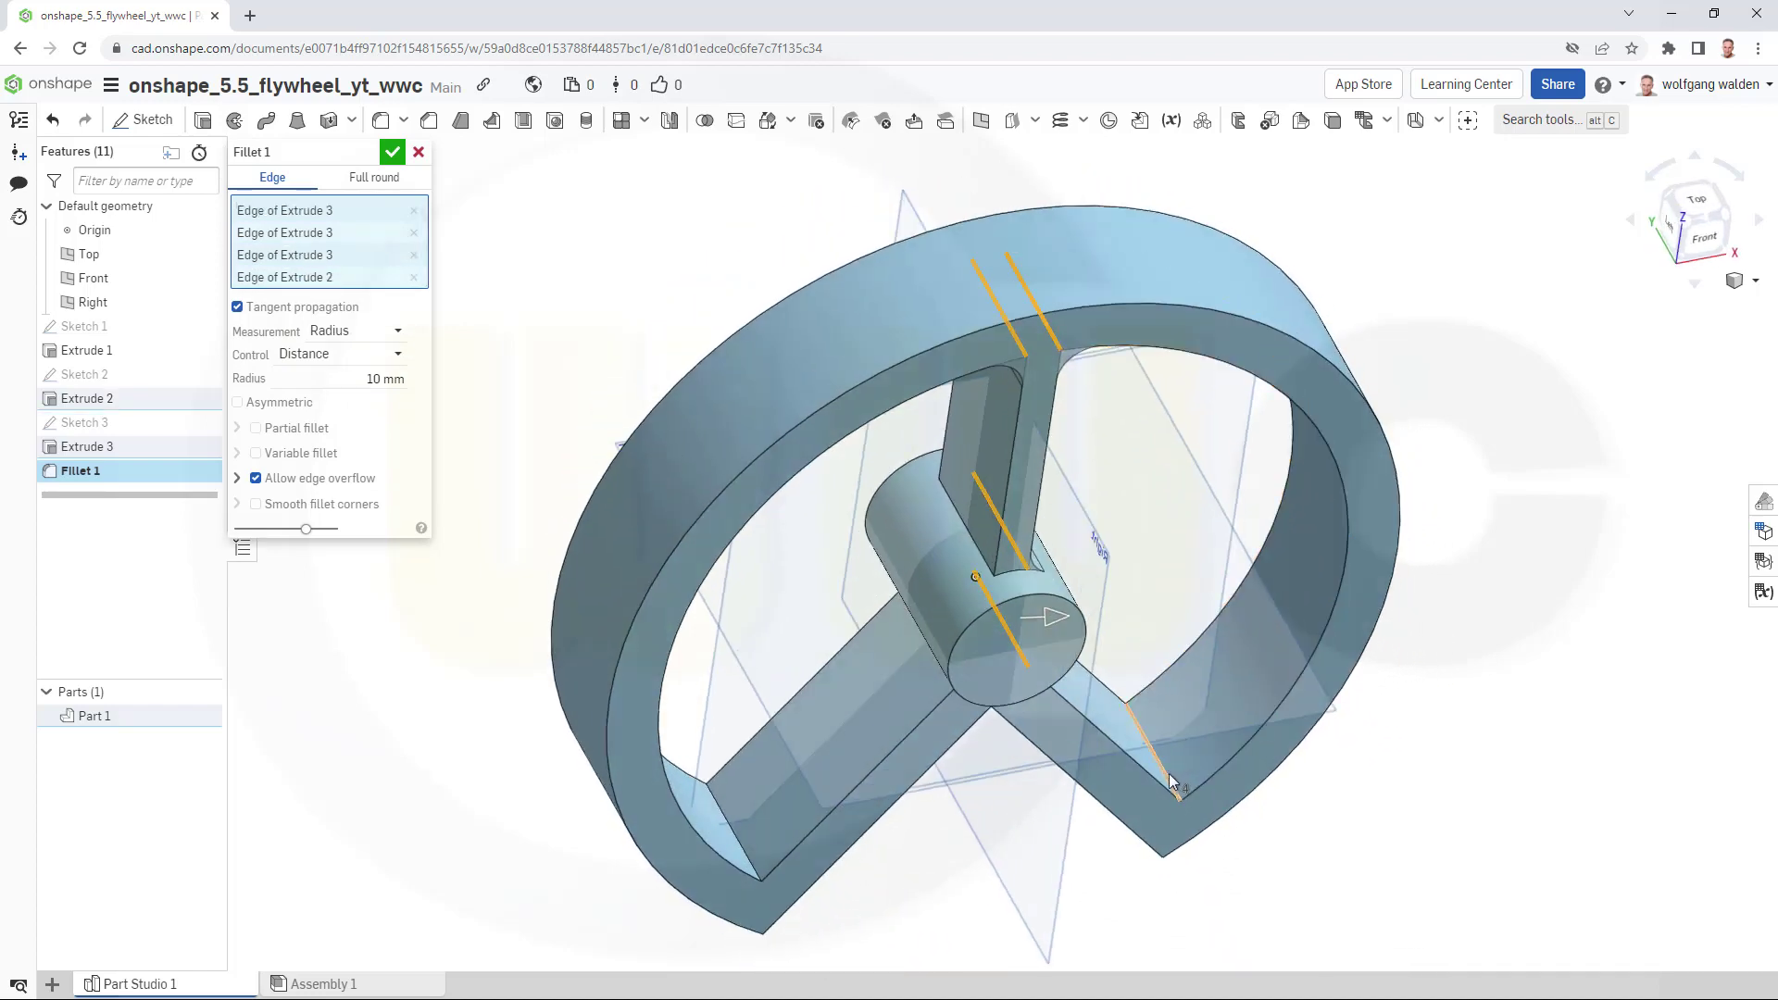
click(1169, 782)
right_drag(972, 630, 750, 891)
click(746, 903)
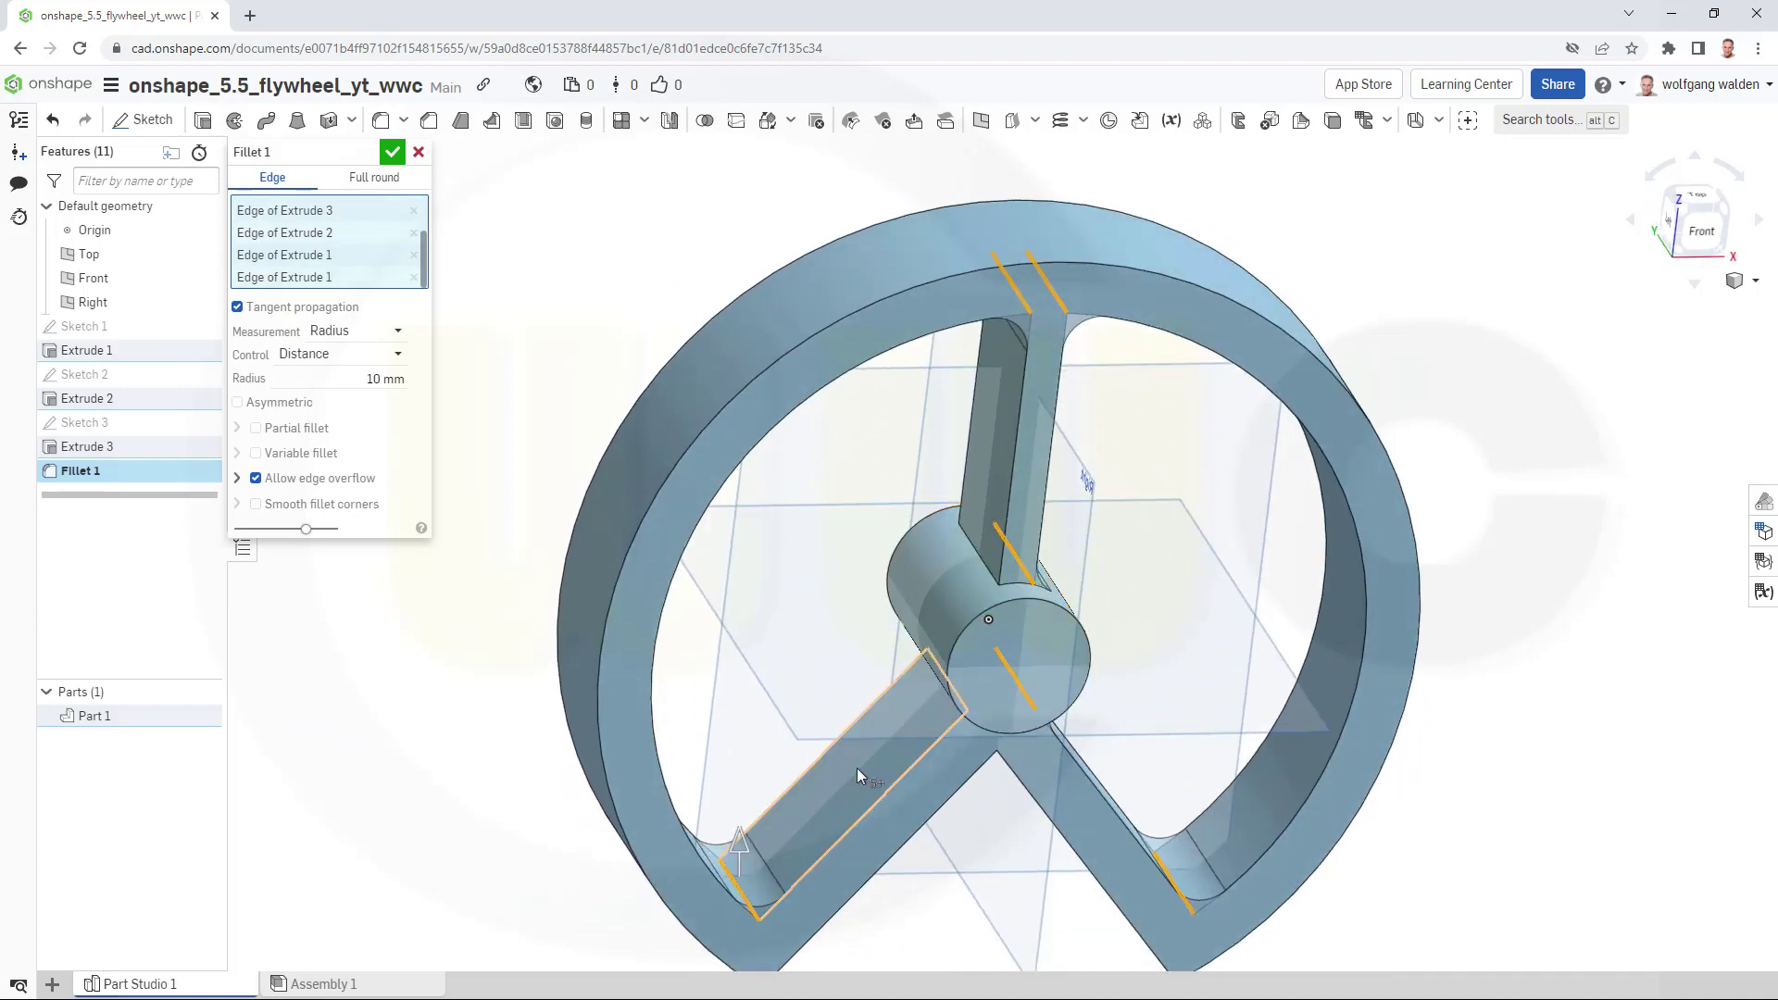
right_drag(858, 768, 968, 547)
click(935, 693)
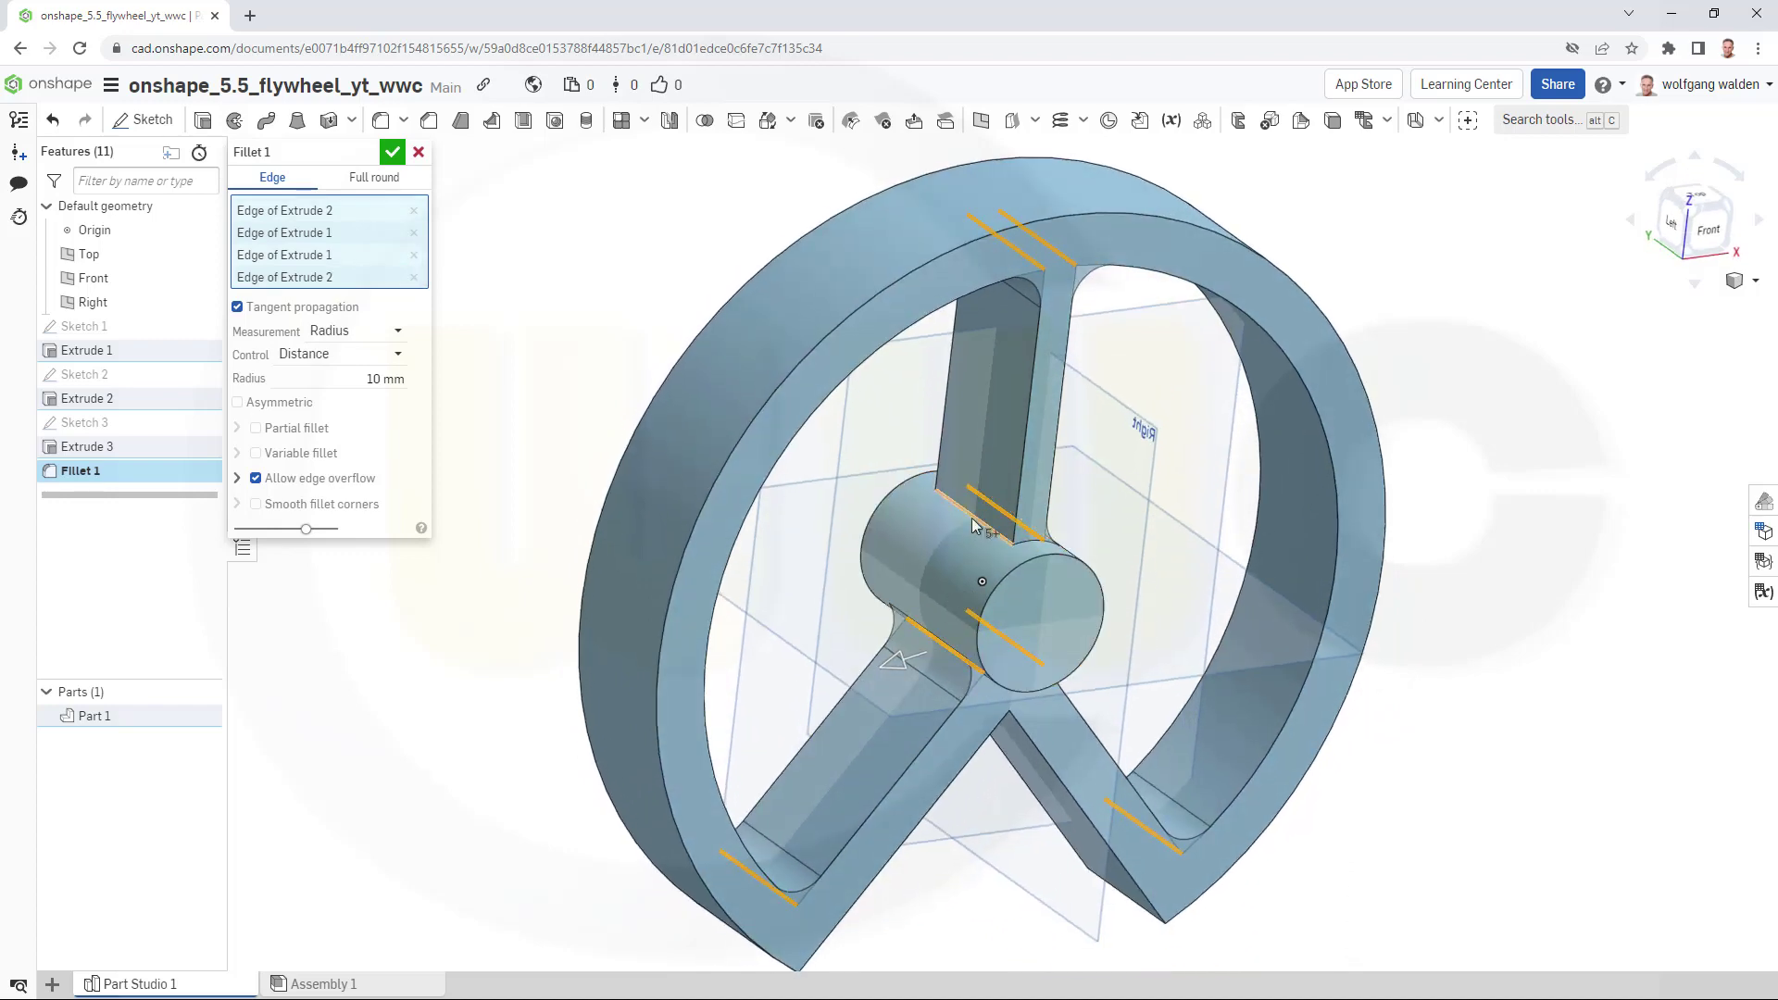
click(973, 526)
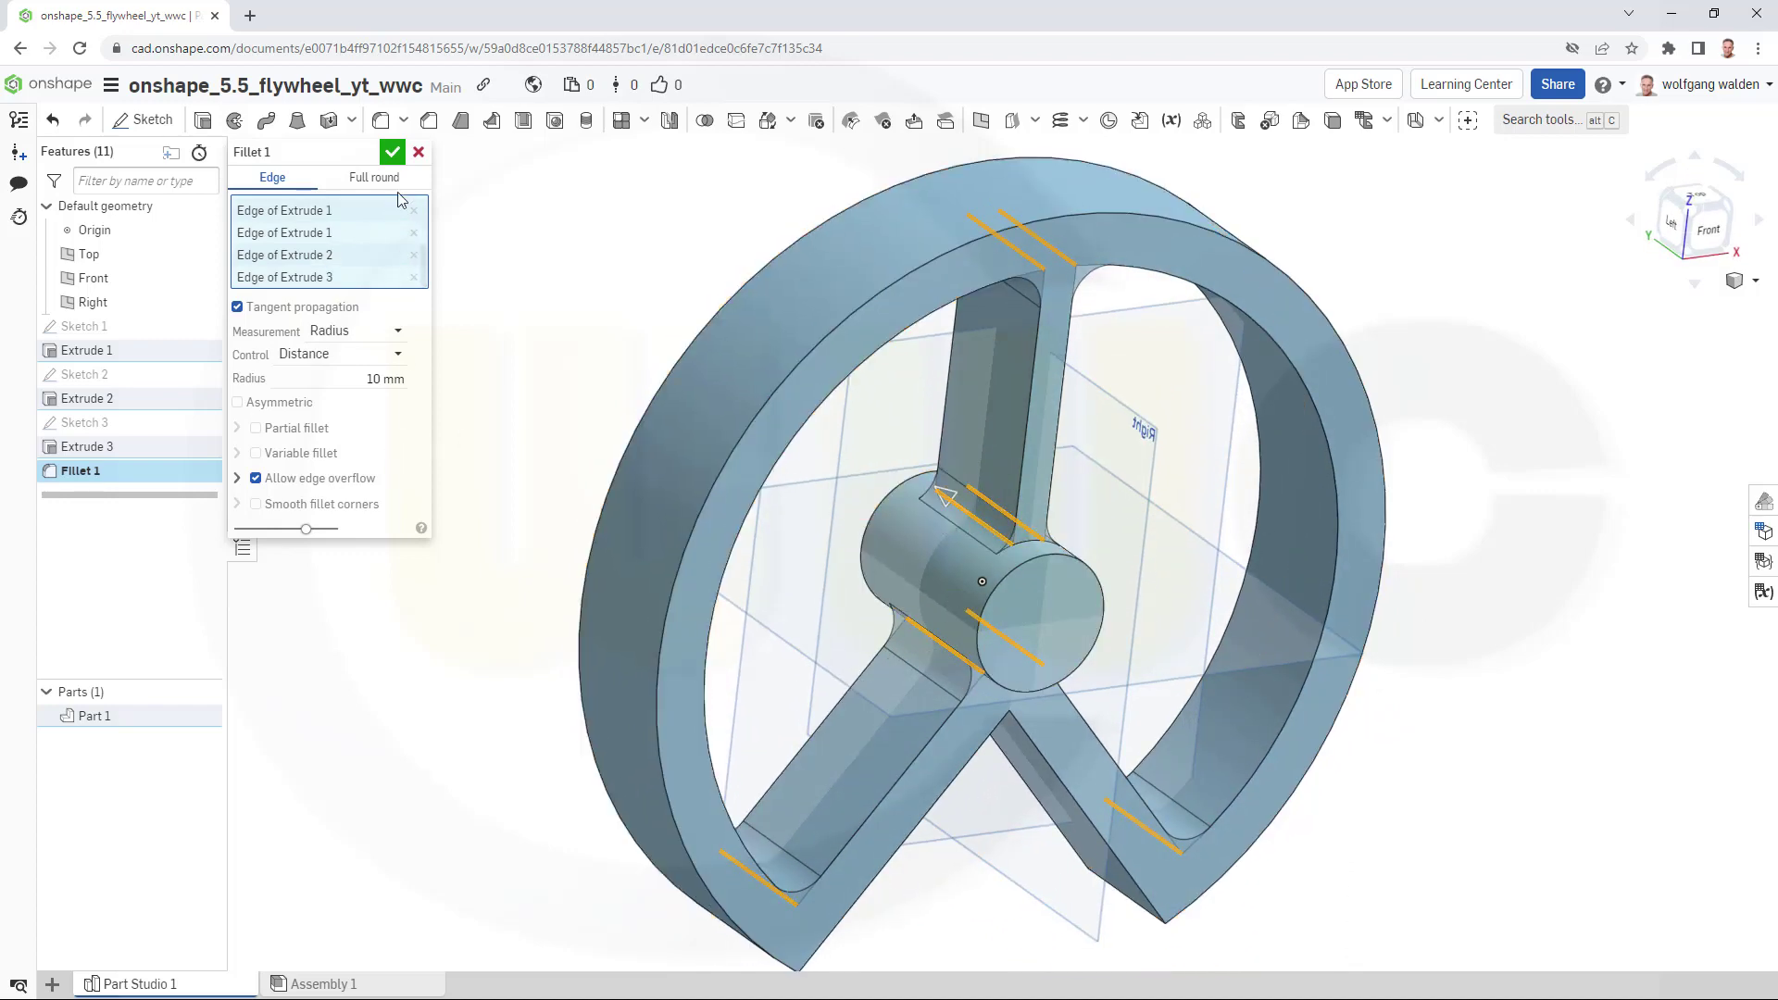
click(393, 153)
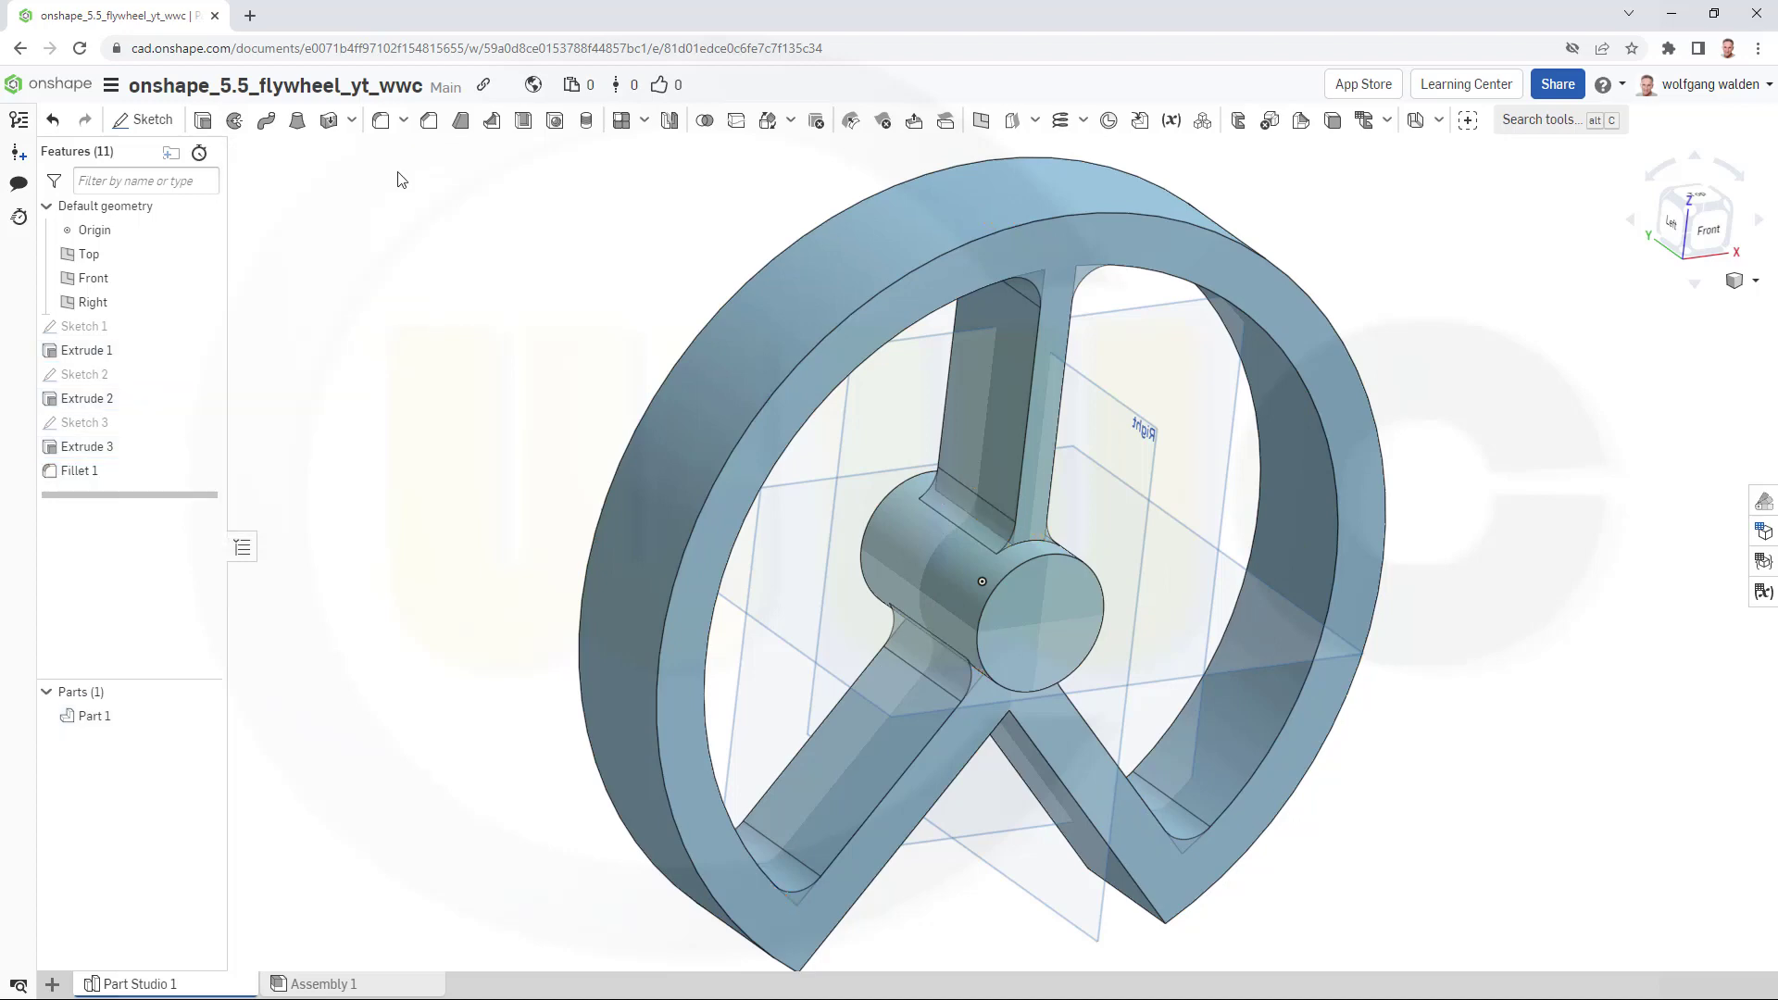
Round the two outer vertical rim edges with a 25 mm fillet.
right_drag(575, 377, 549, 256)
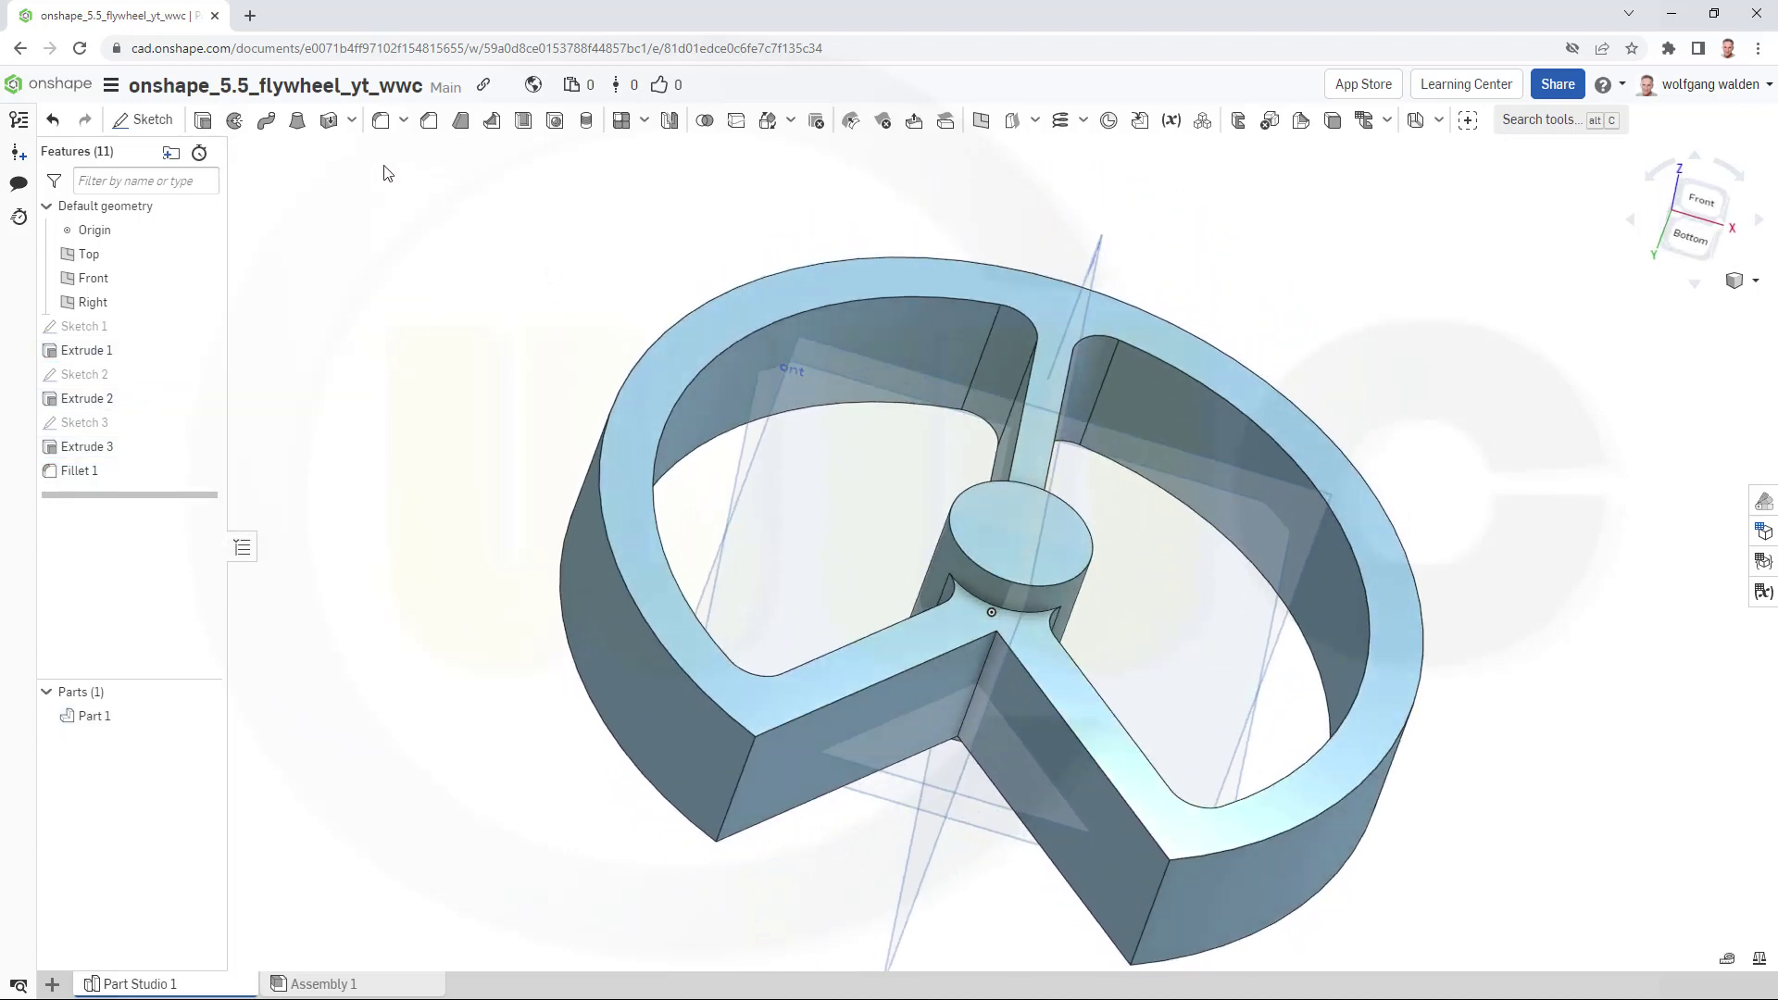
click(381, 119)
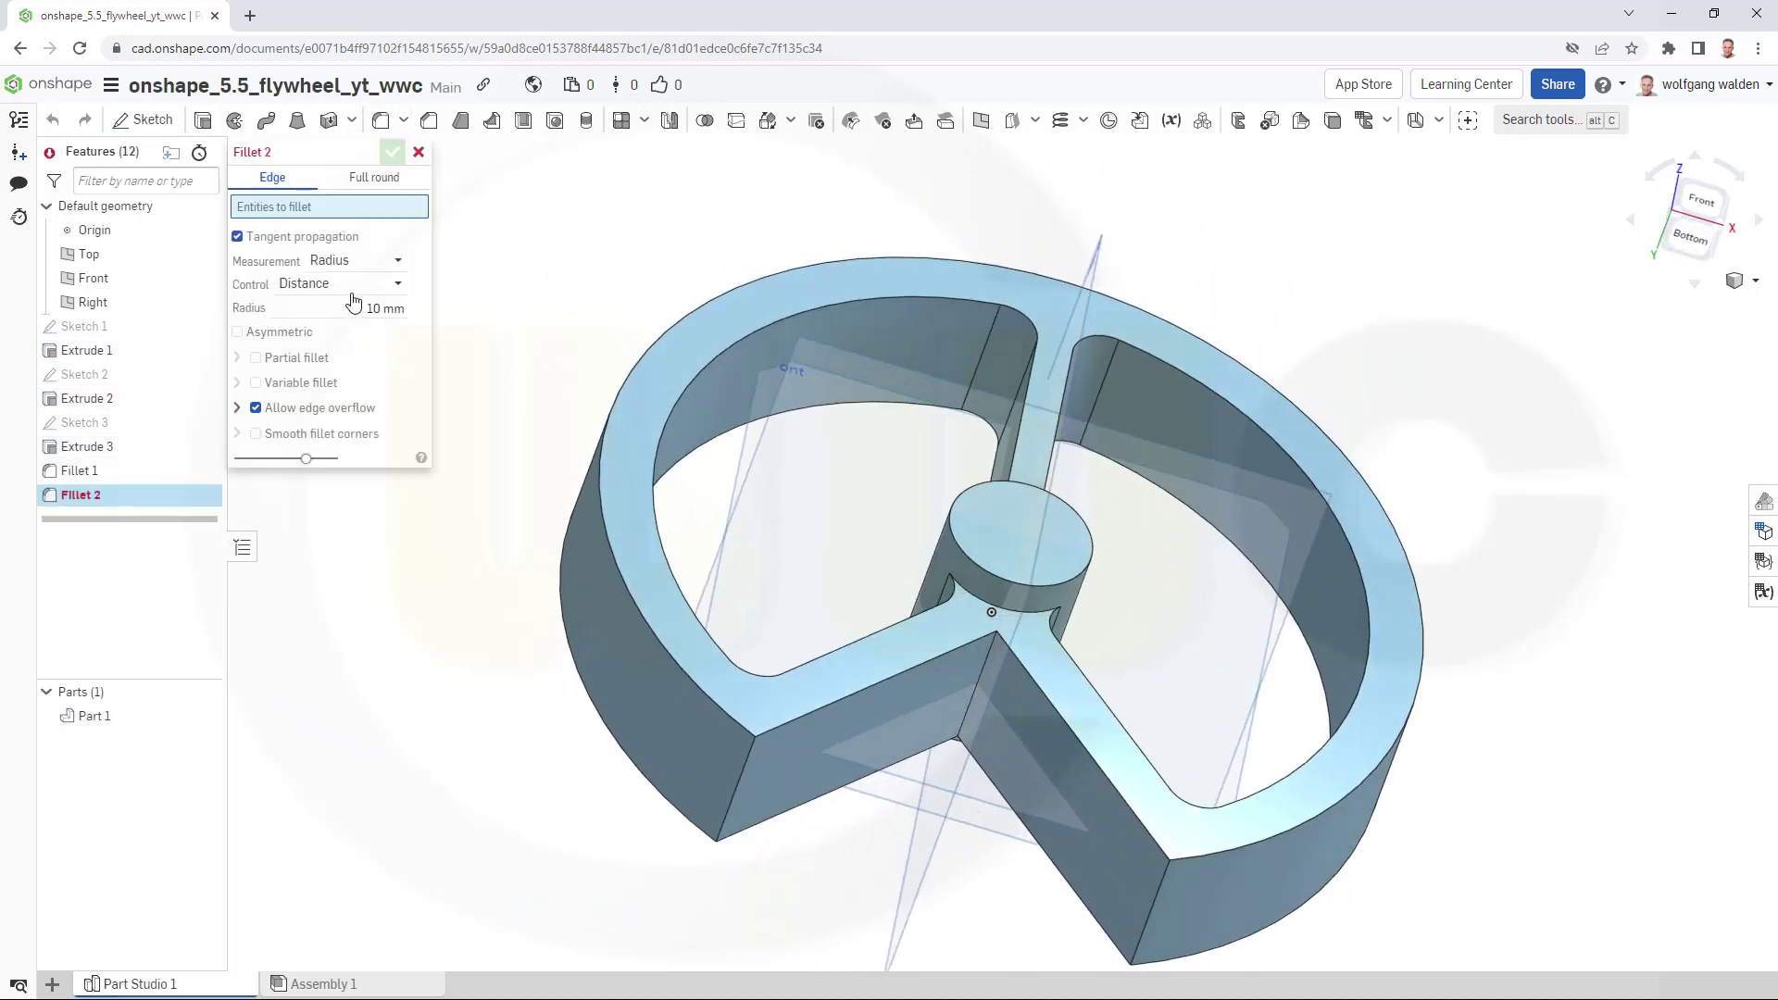
click(402, 306)
text(25)
click(736, 802)
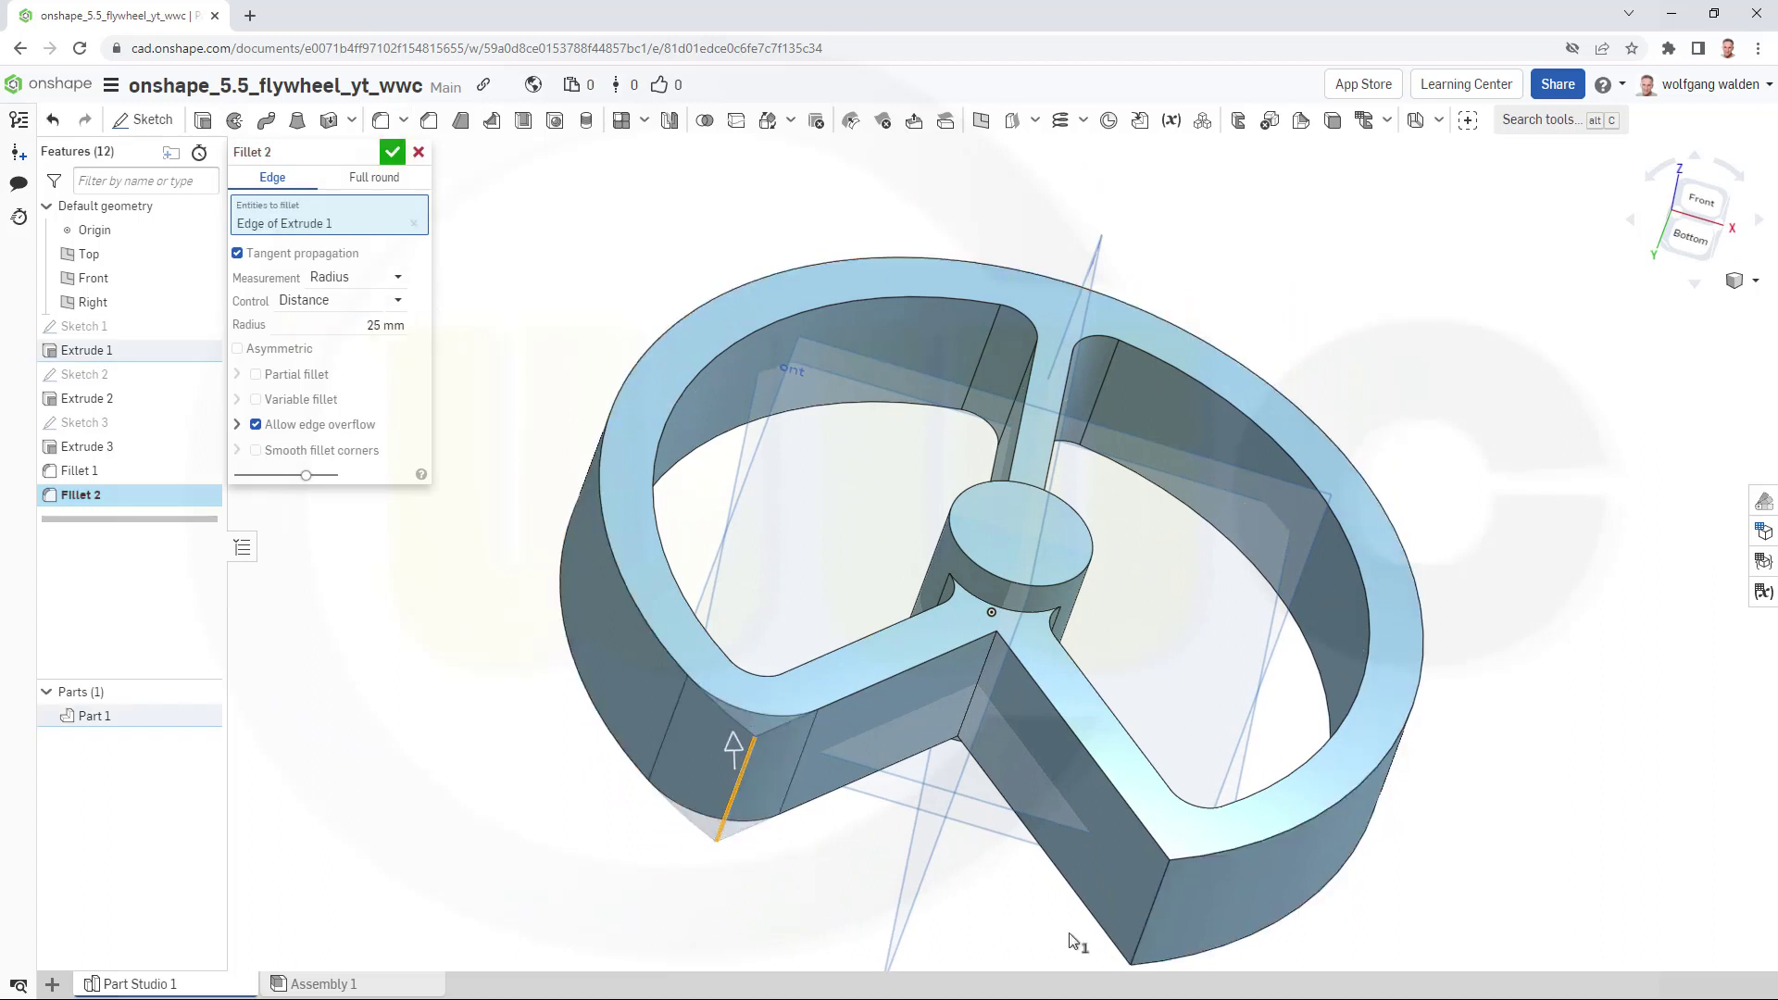
click(1153, 920)
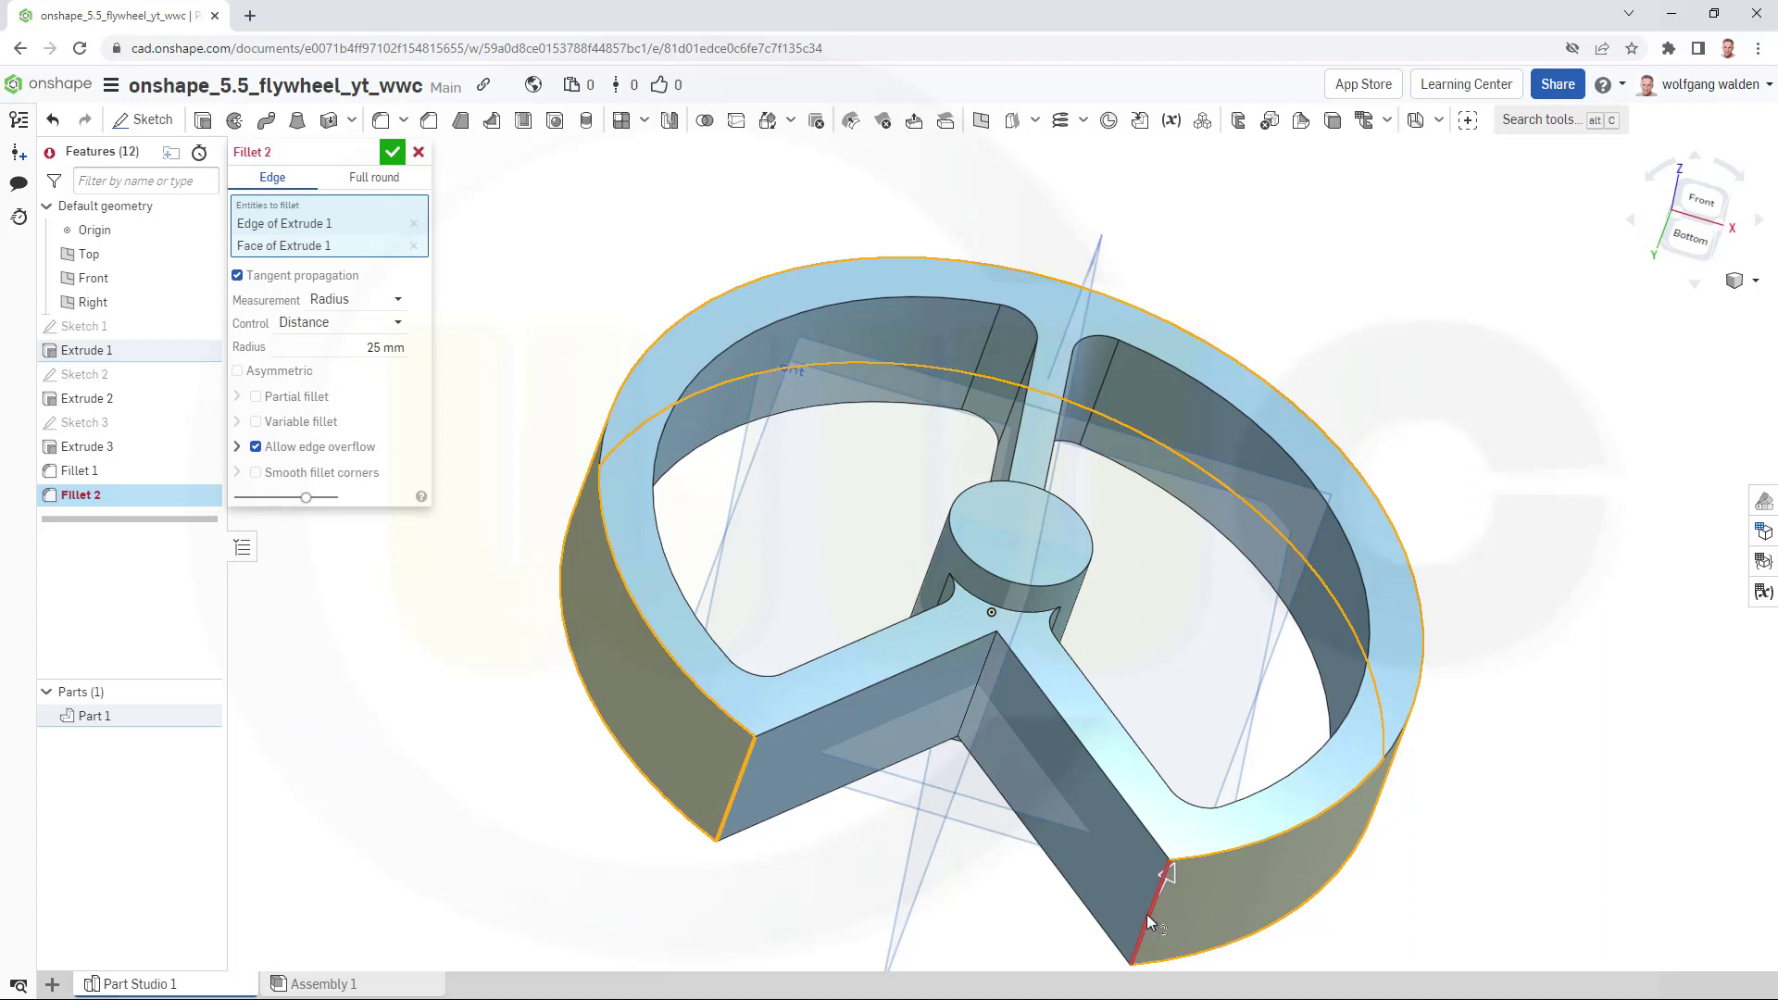
click(413, 247)
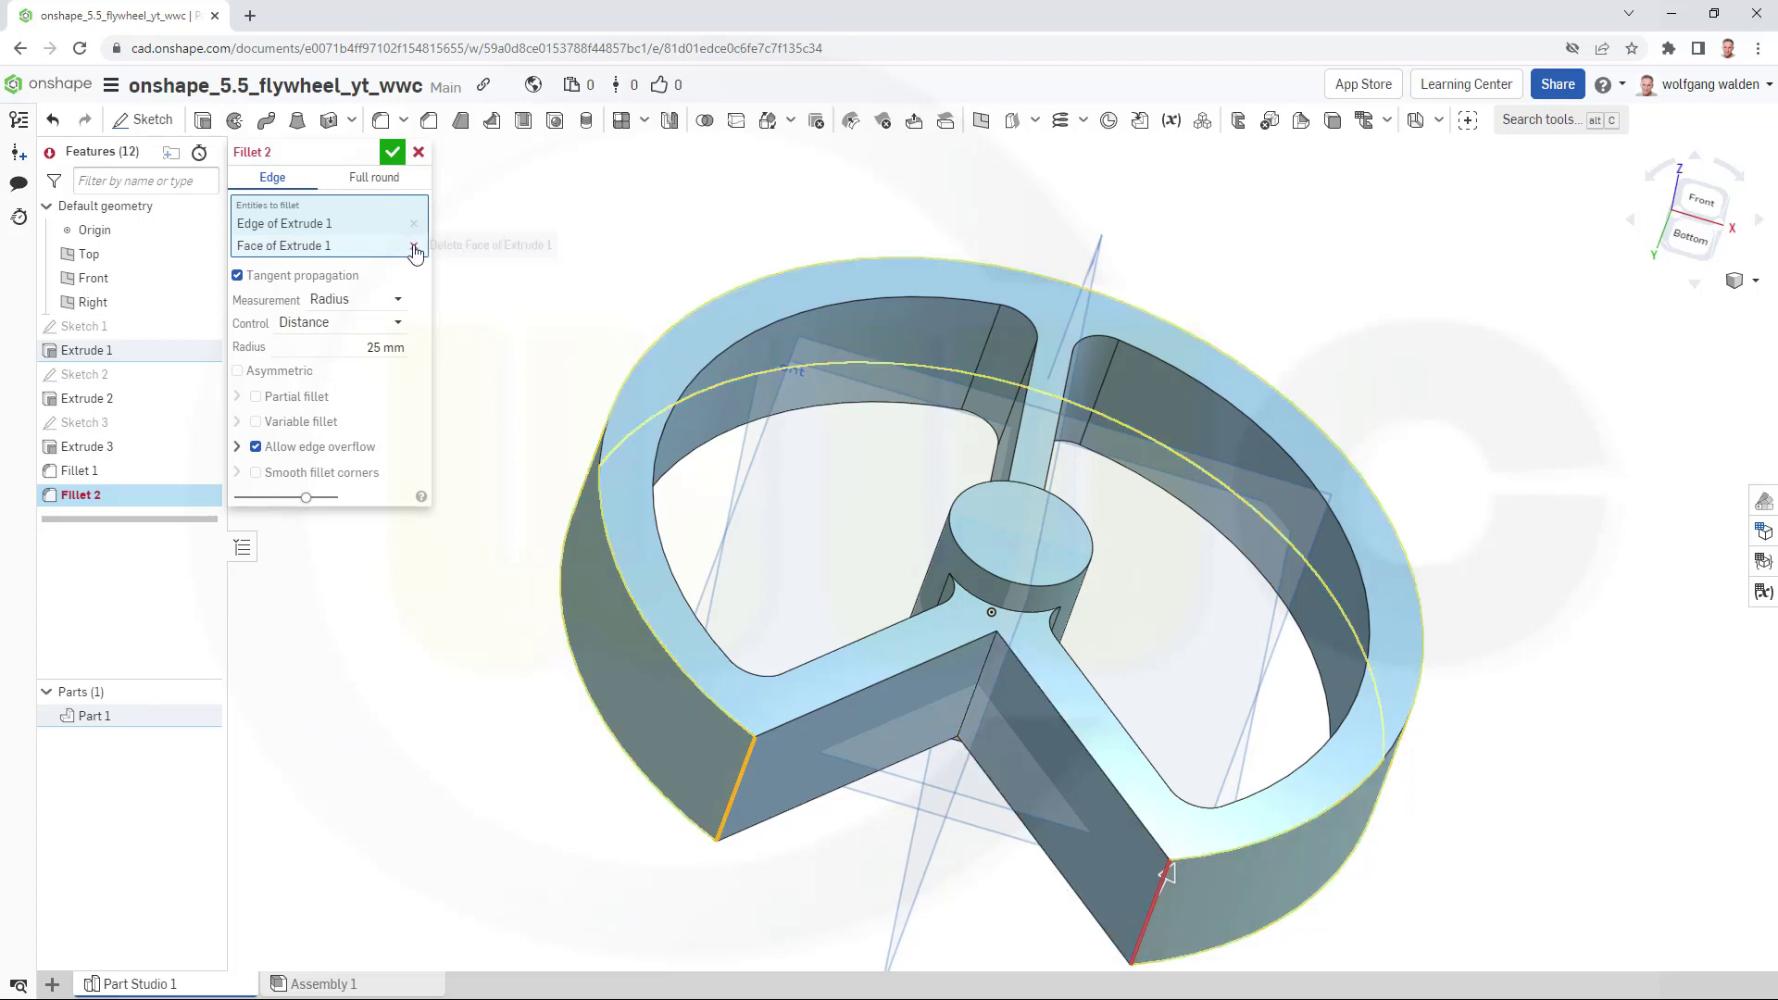
click(1147, 919)
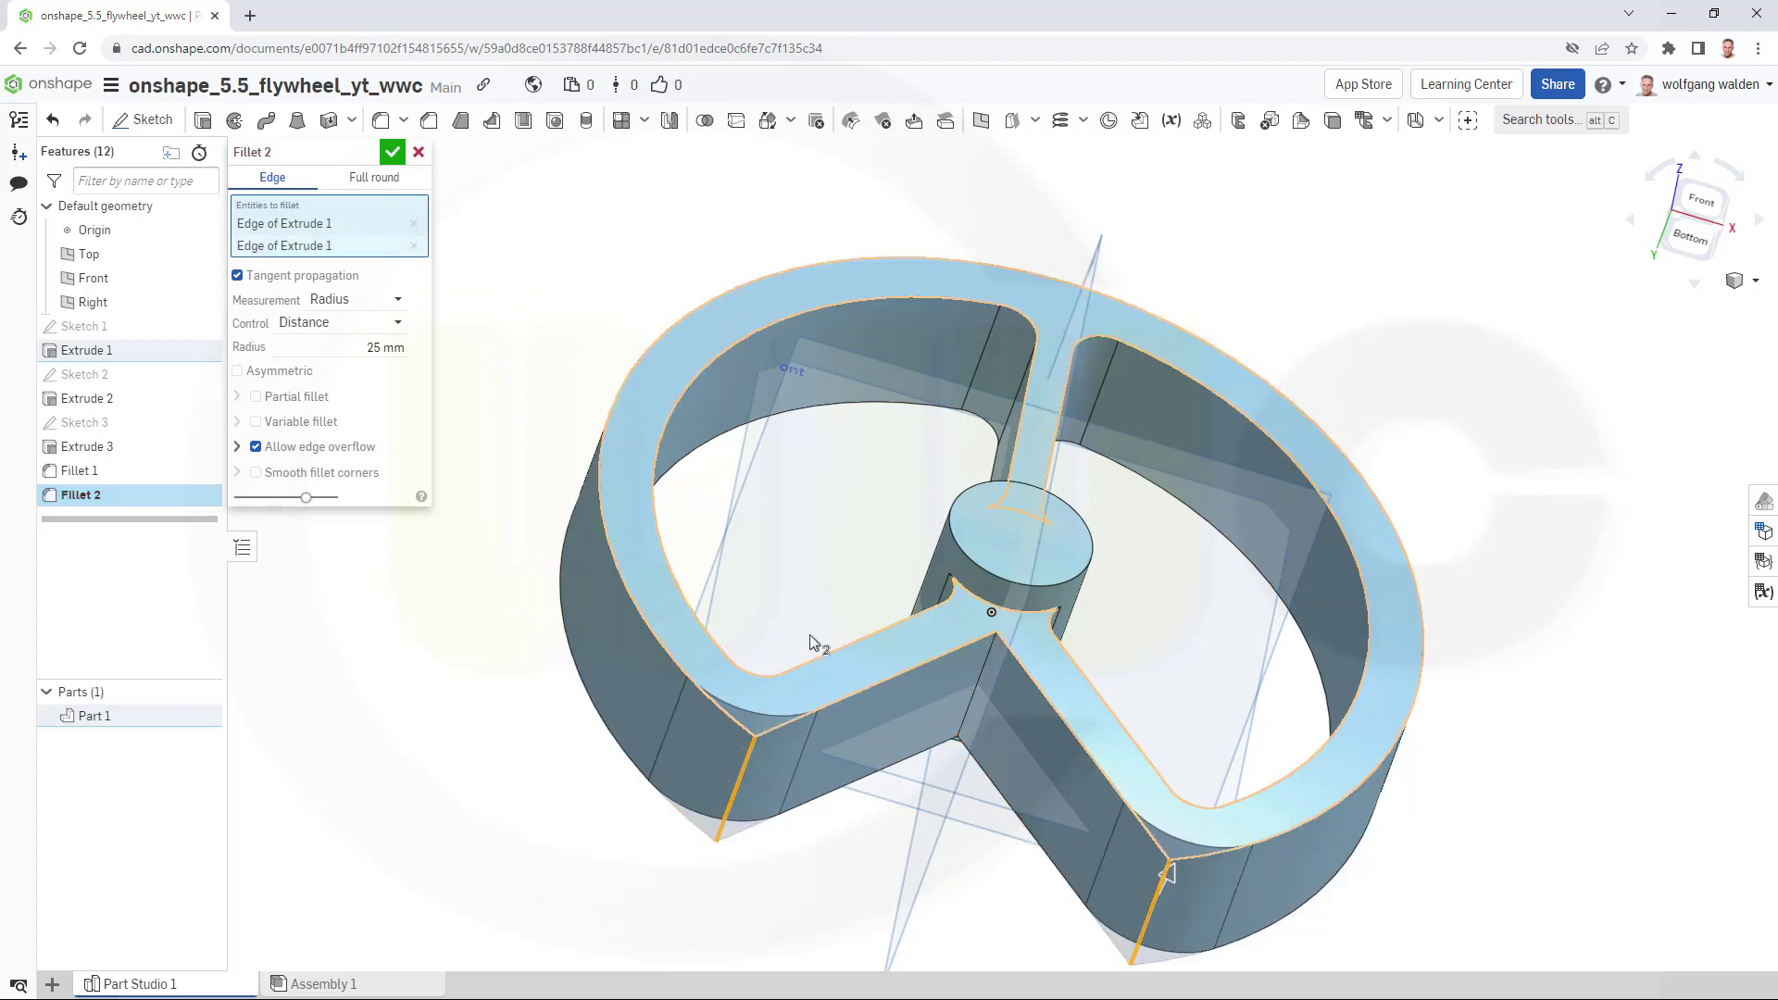
click(393, 151)
Edit Fillet 1 to also round another spoke-junction edge.
click(79, 472)
double_click(78, 472)
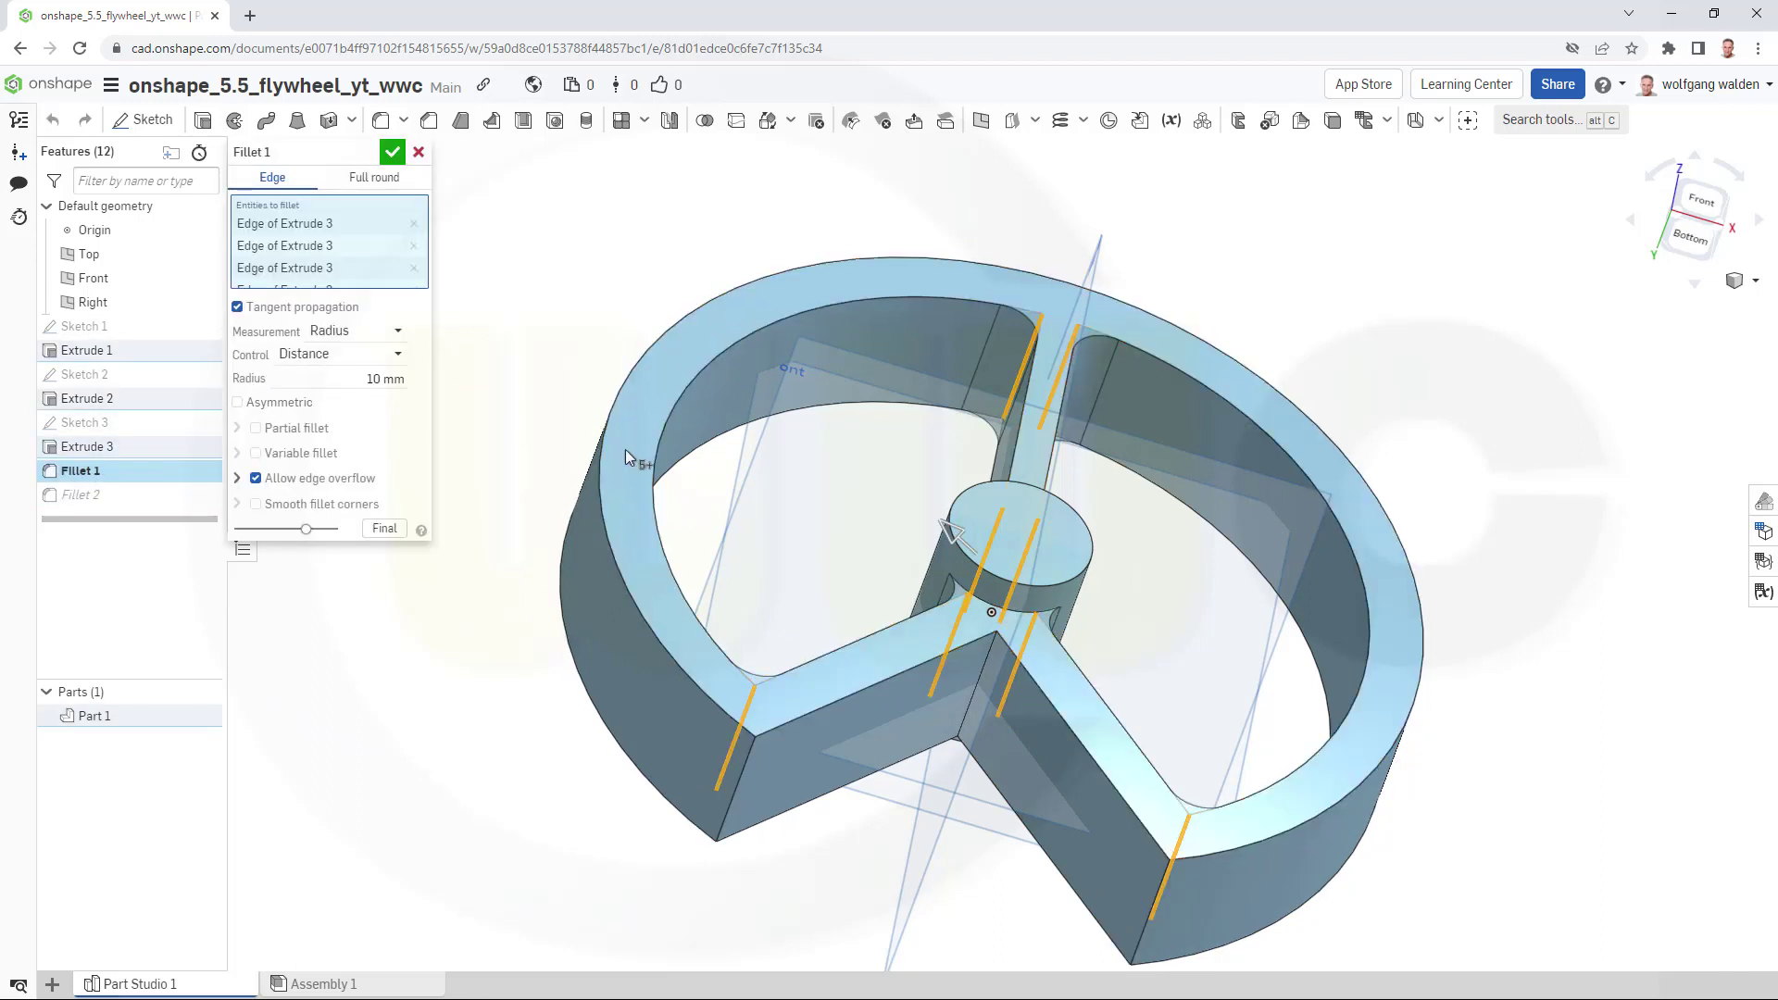
click(978, 675)
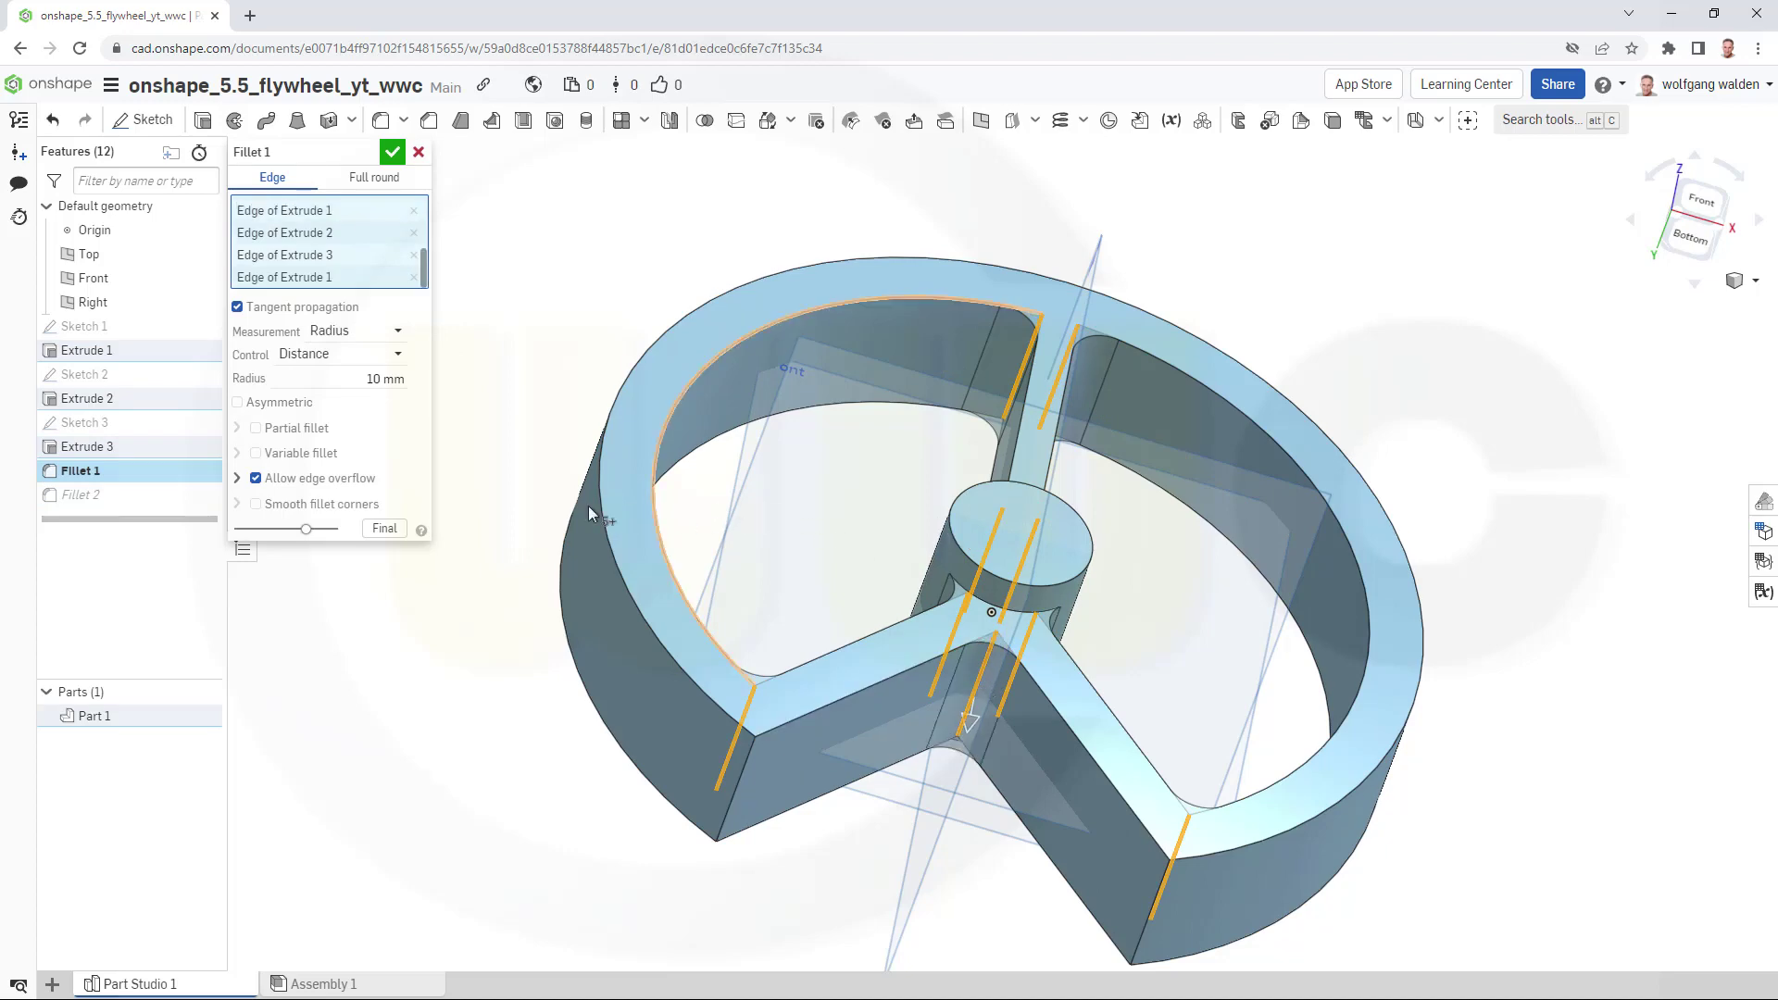
click(393, 152)
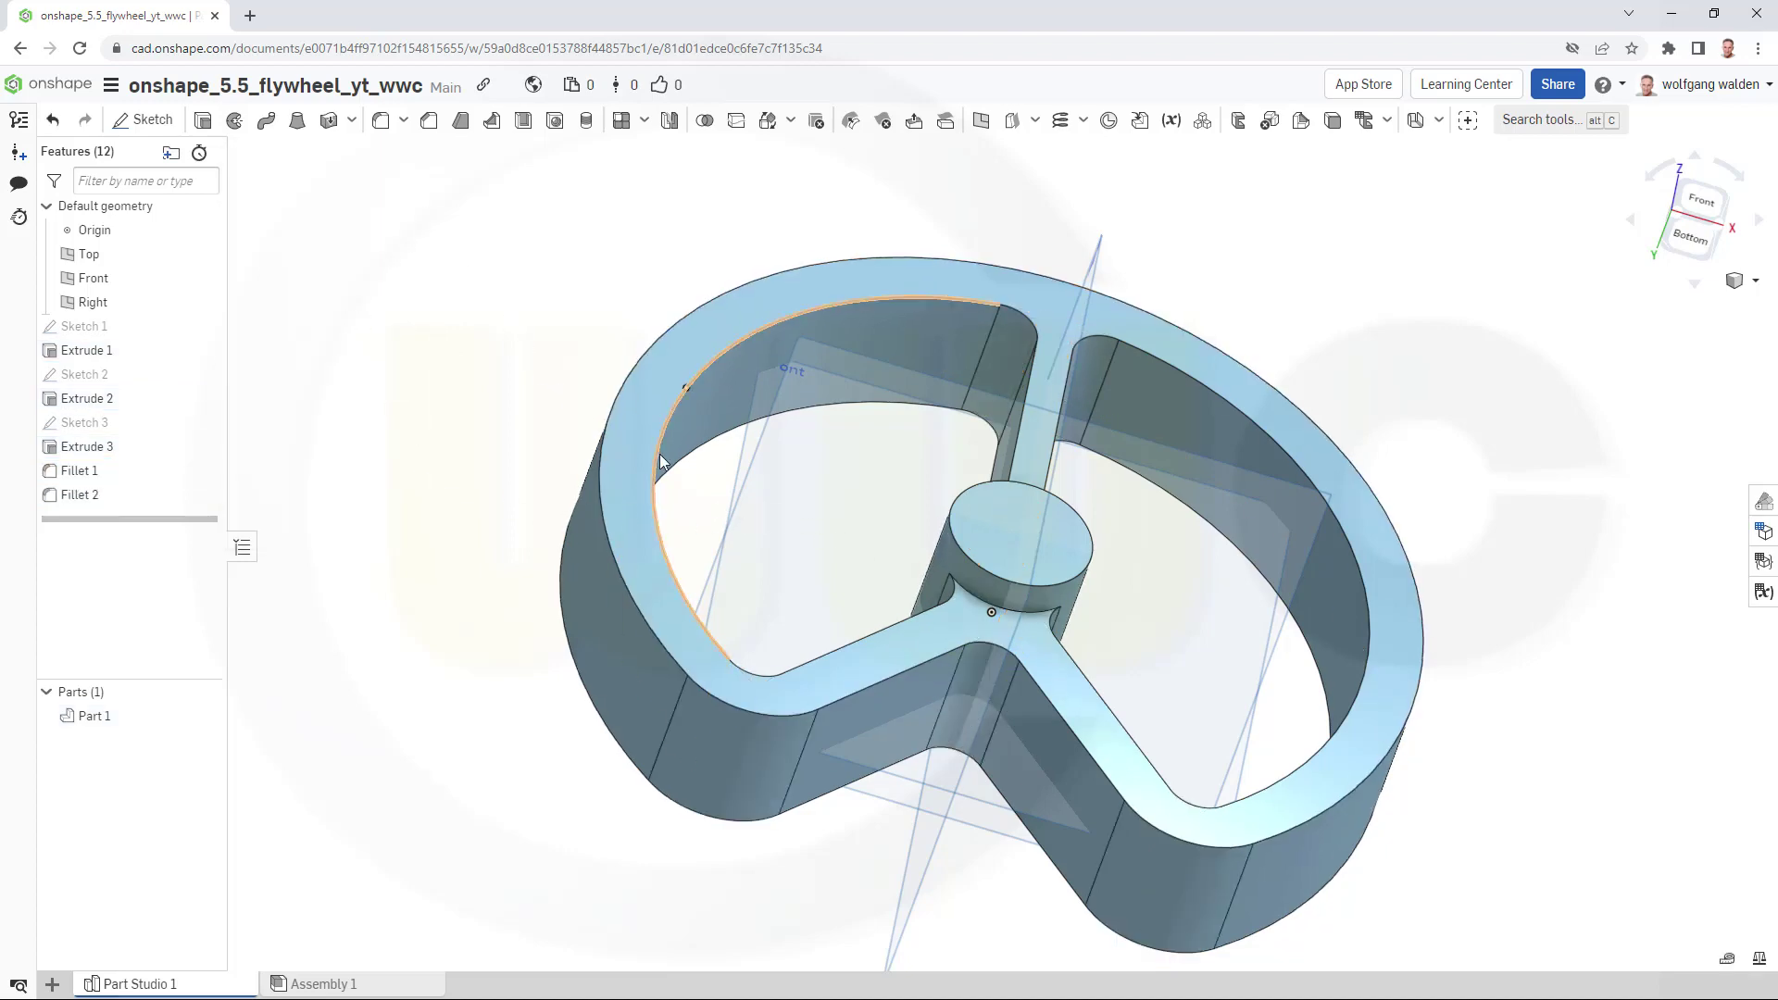
right_drag(680, 611, 602, 495)
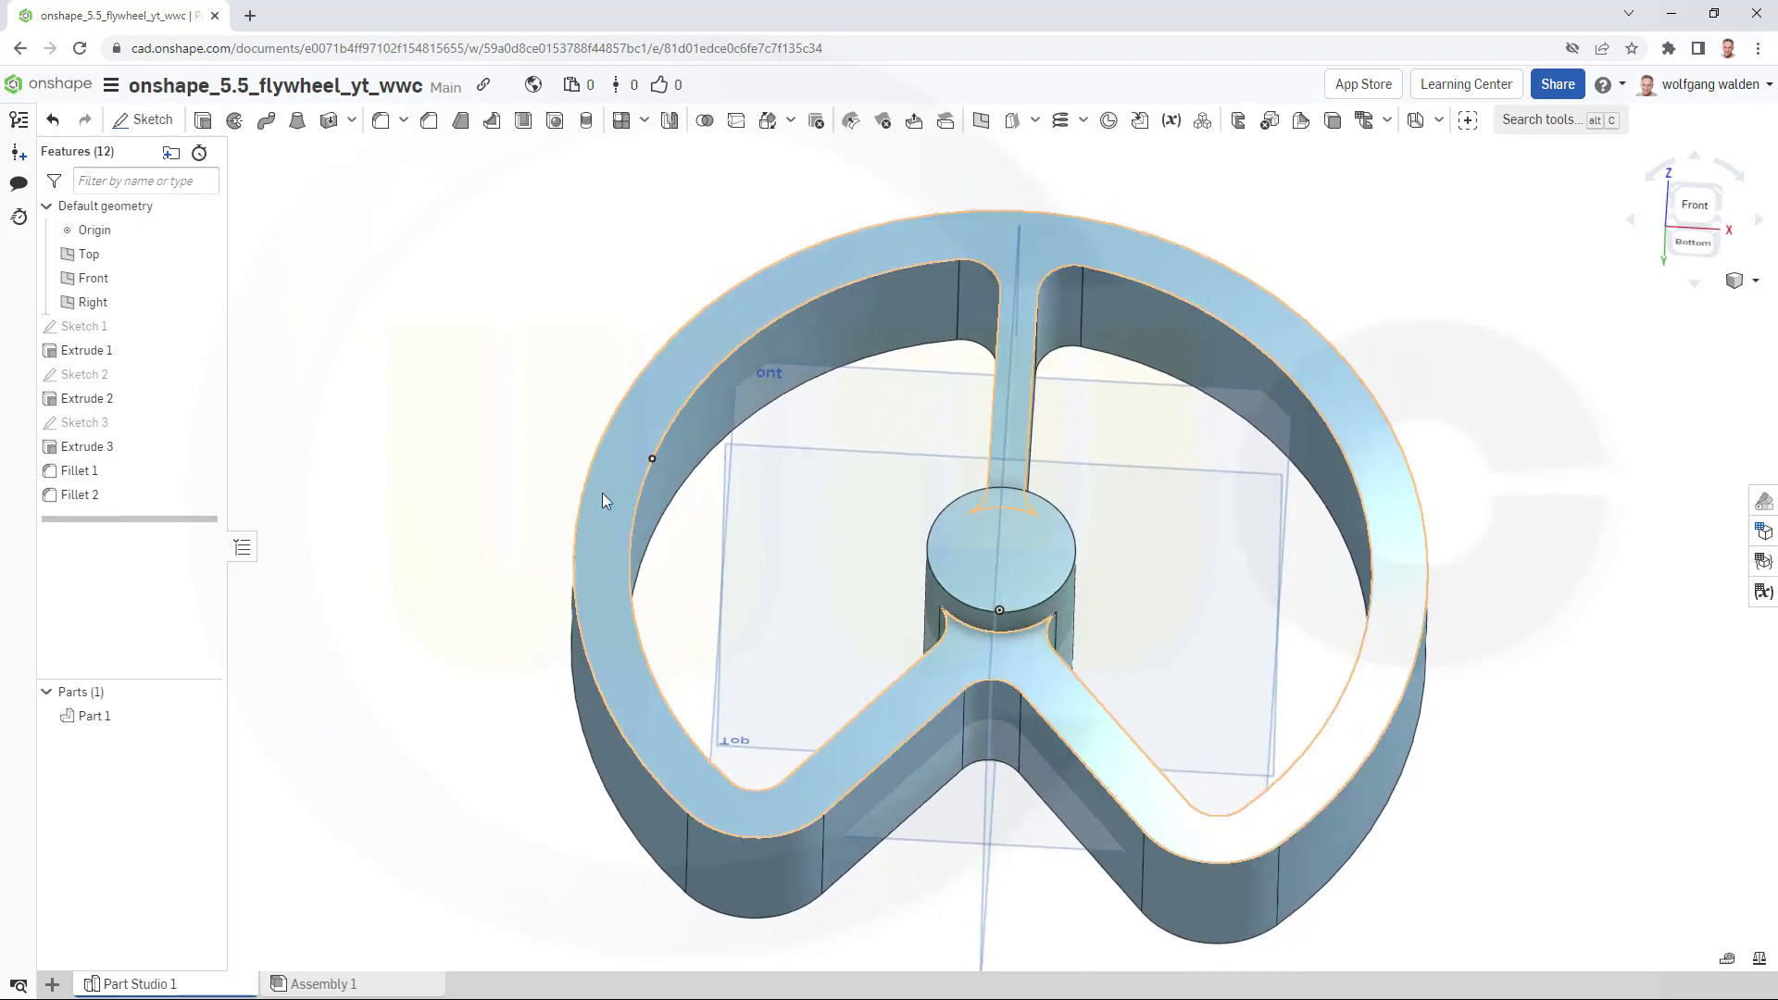
Extrude Sketch 1's faces as a solid 20 mm symmetric web added to Part 1.
click(84, 328)
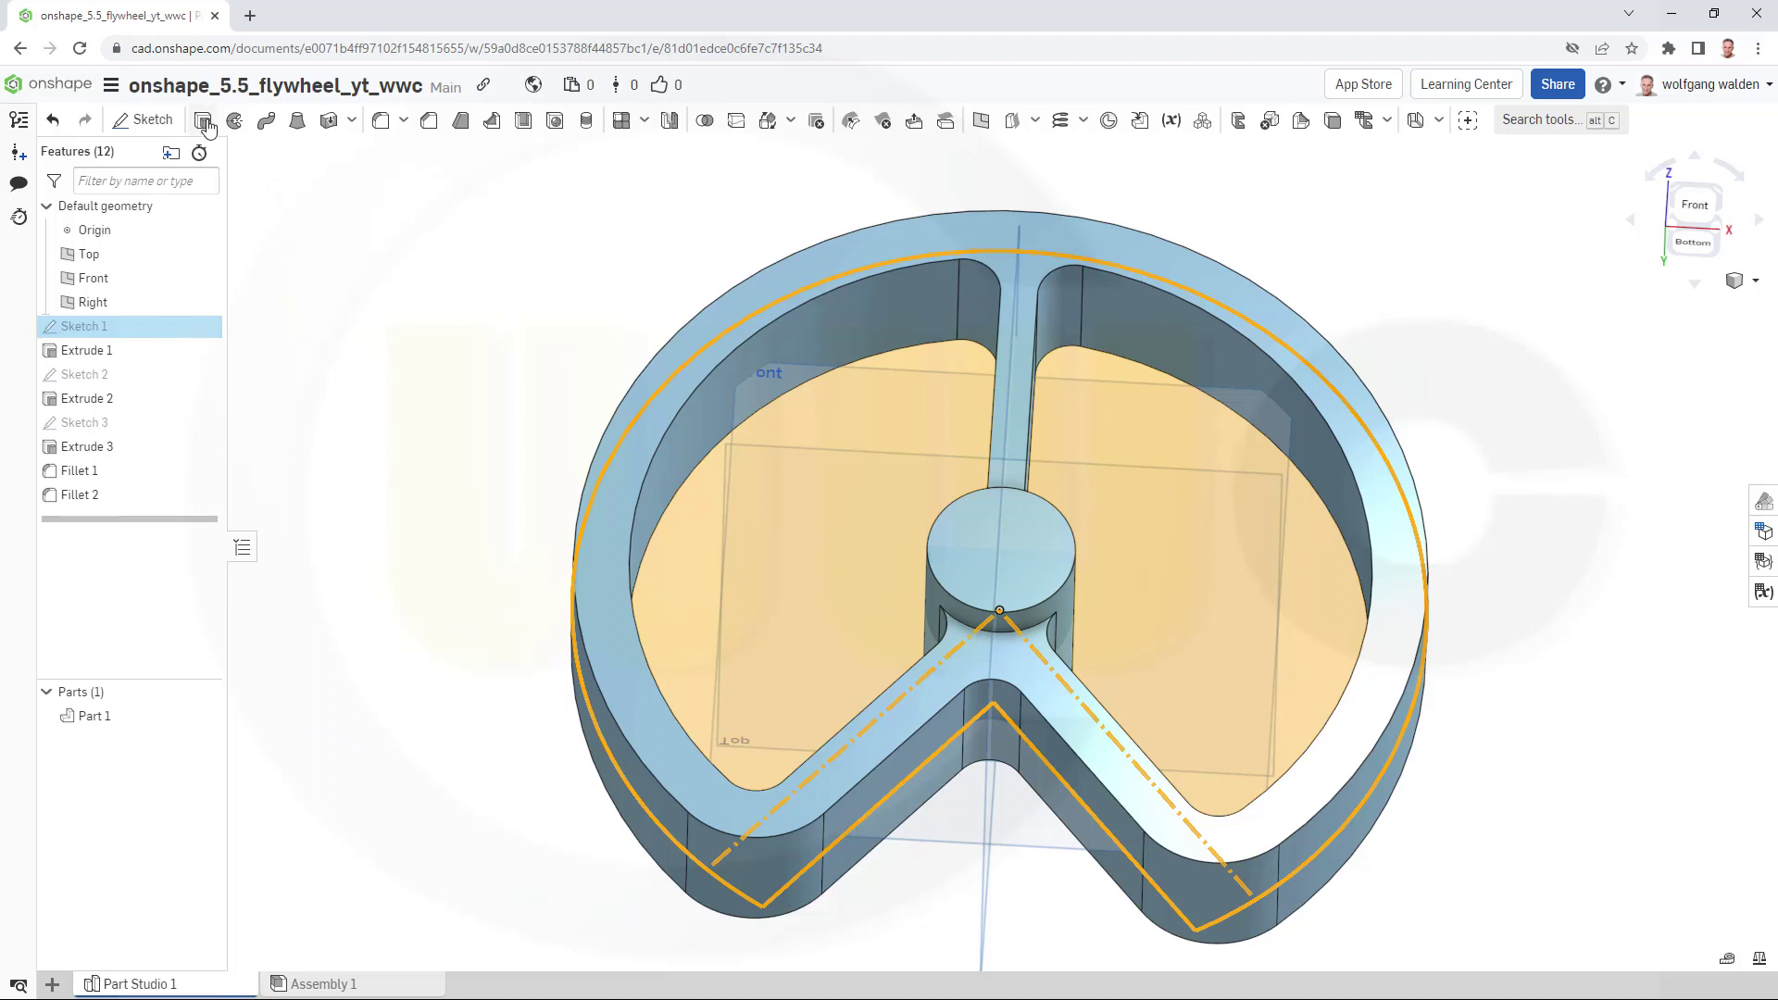
click(235, 122)
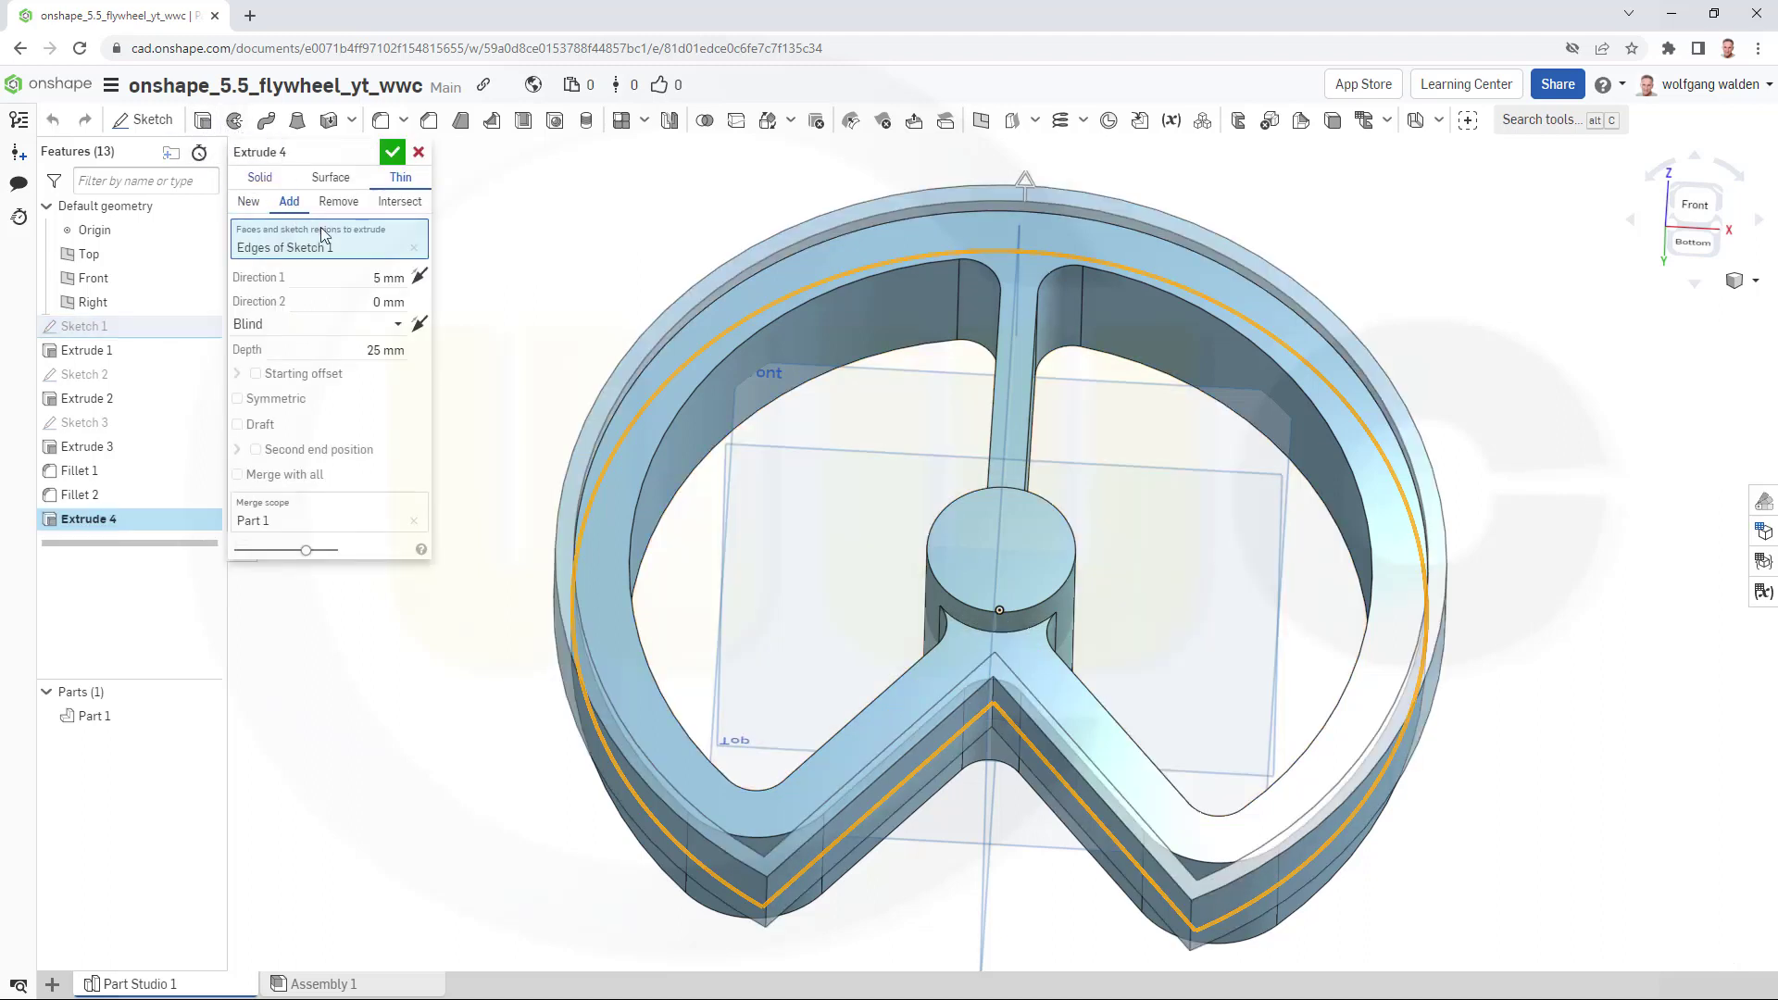
click(238, 400)
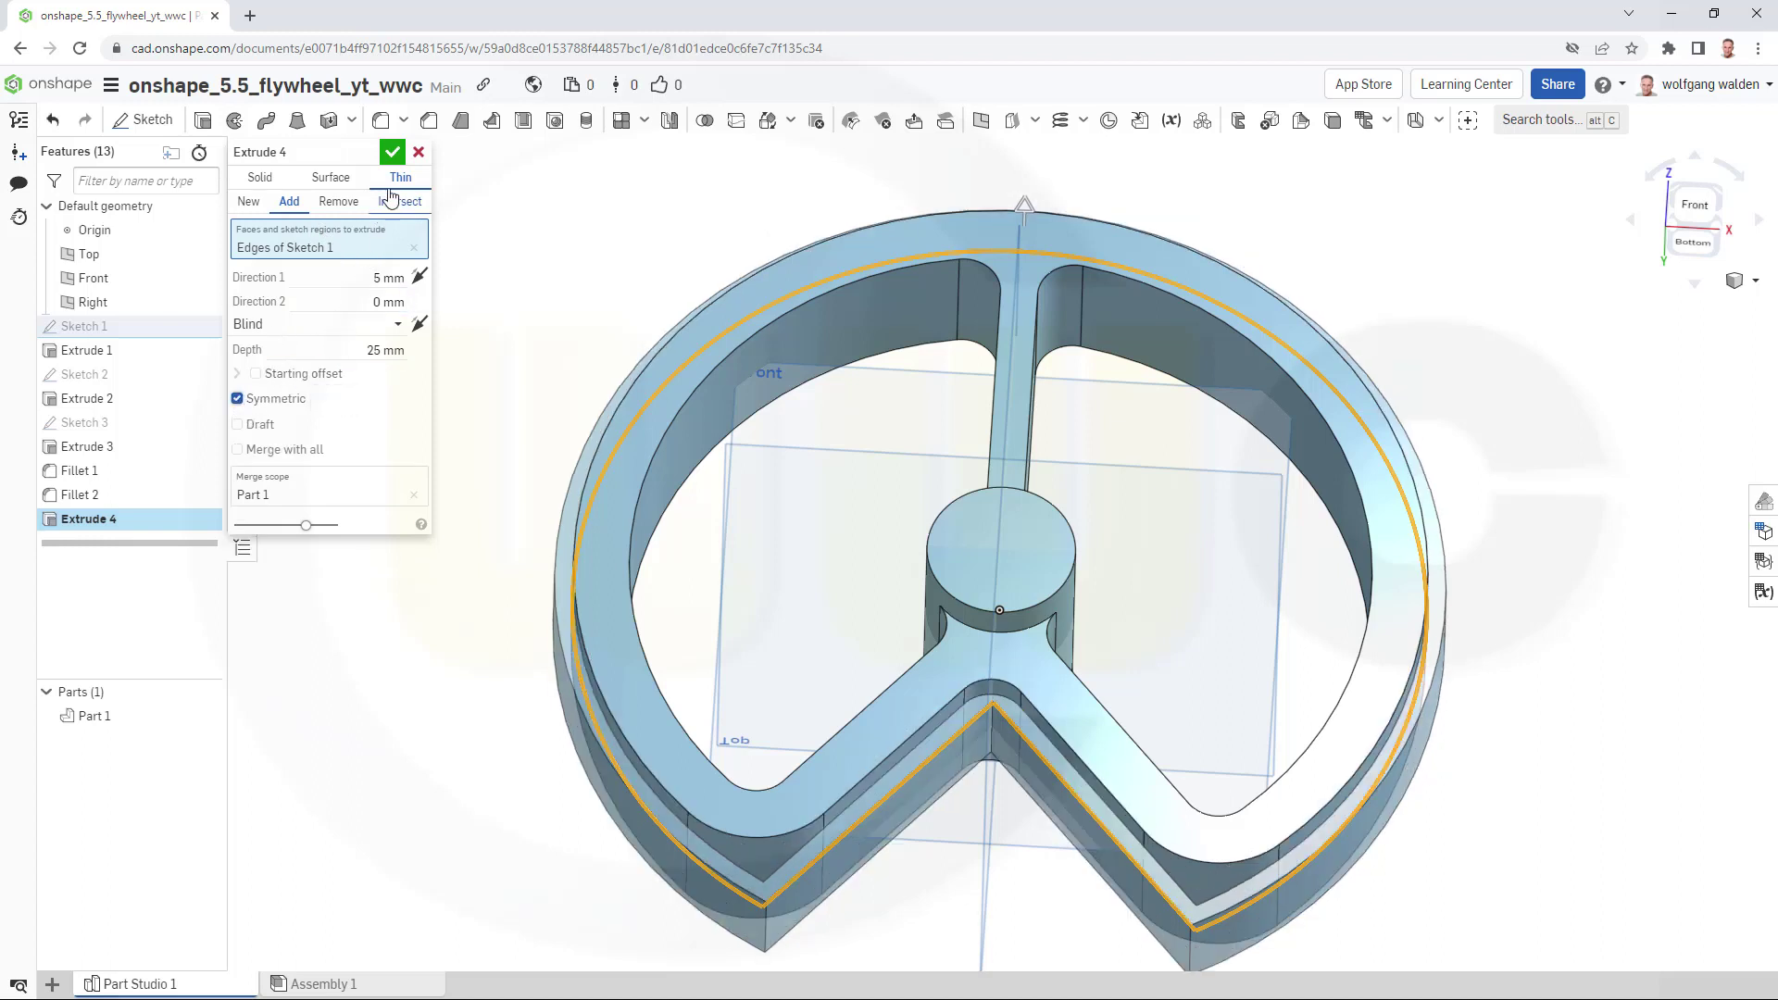
click(273, 179)
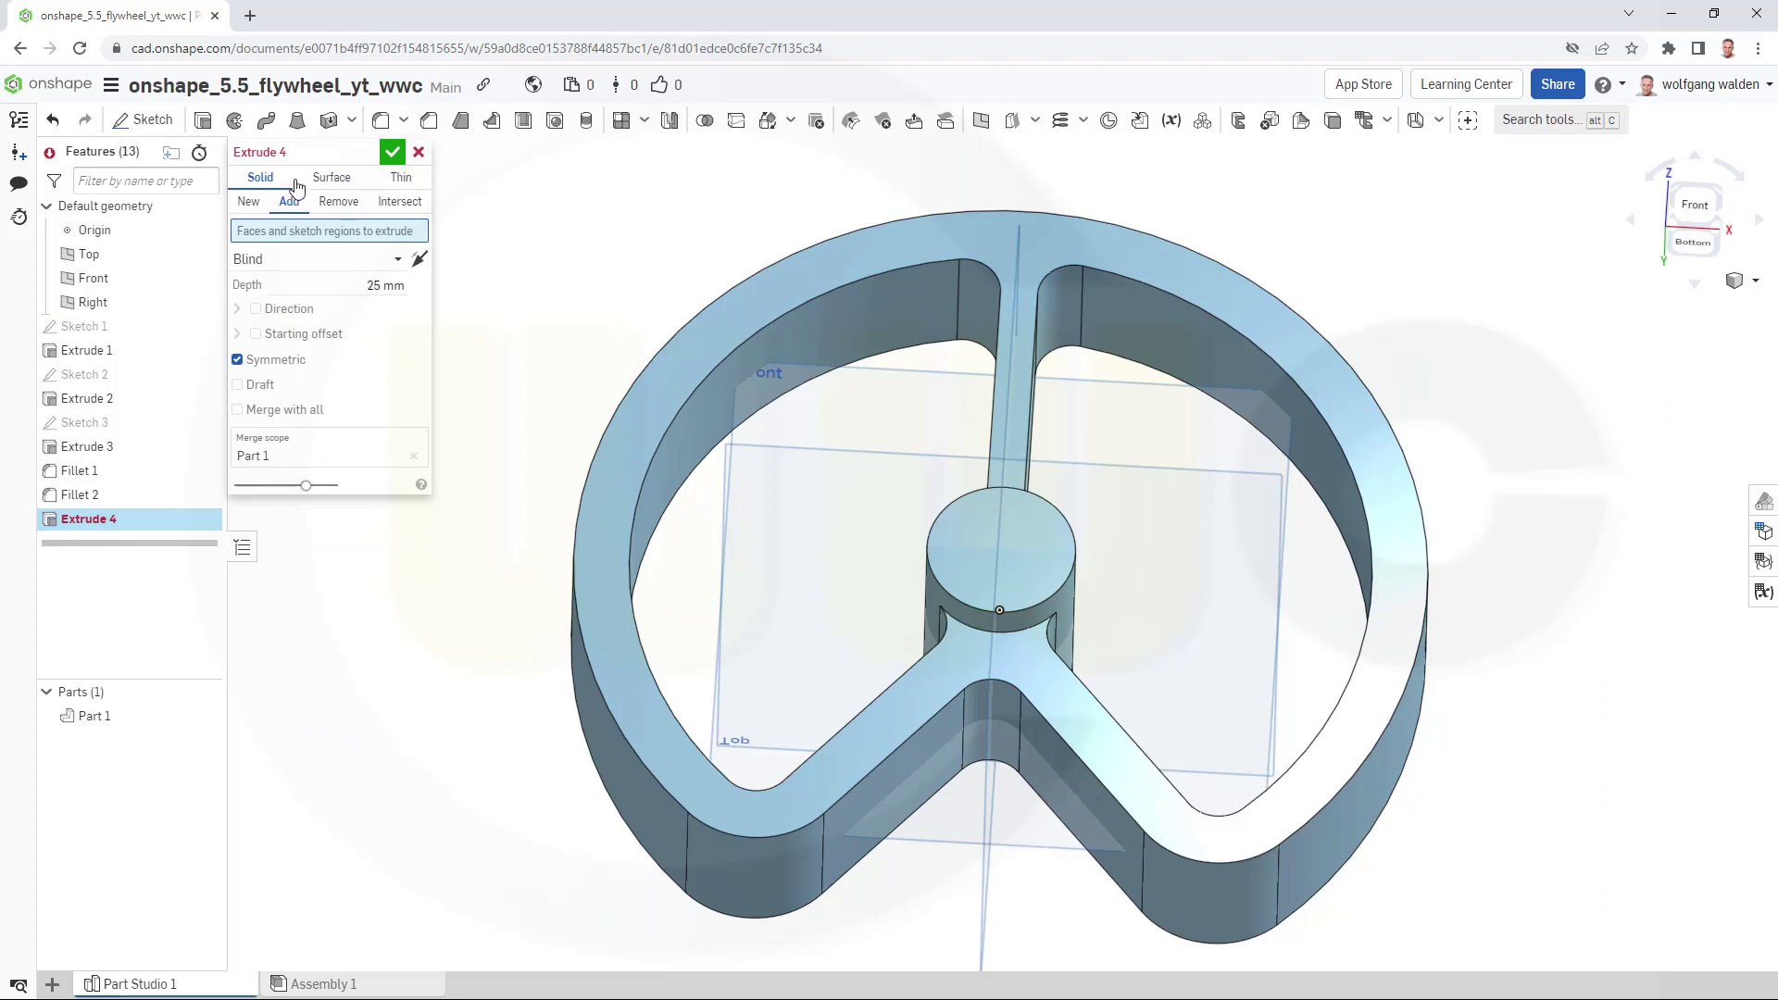
click(109, 329)
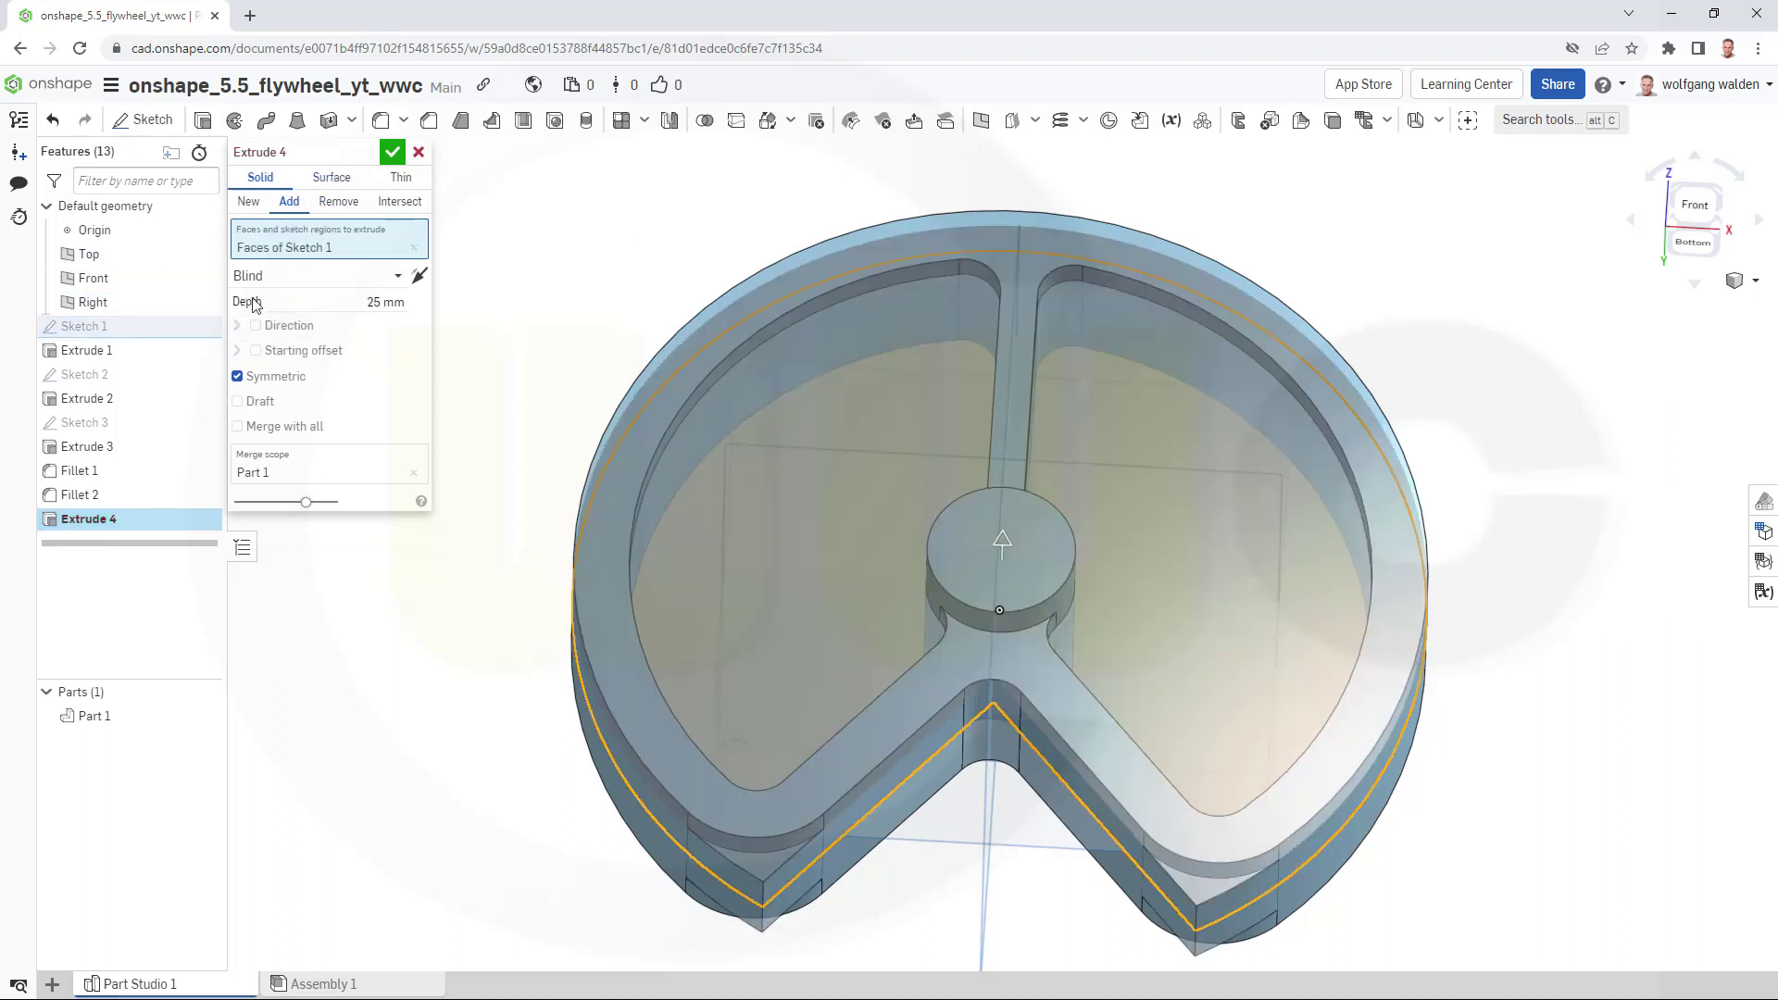
click(359, 311)
drag(382, 303, 401, 295)
text(20)
key(Return)
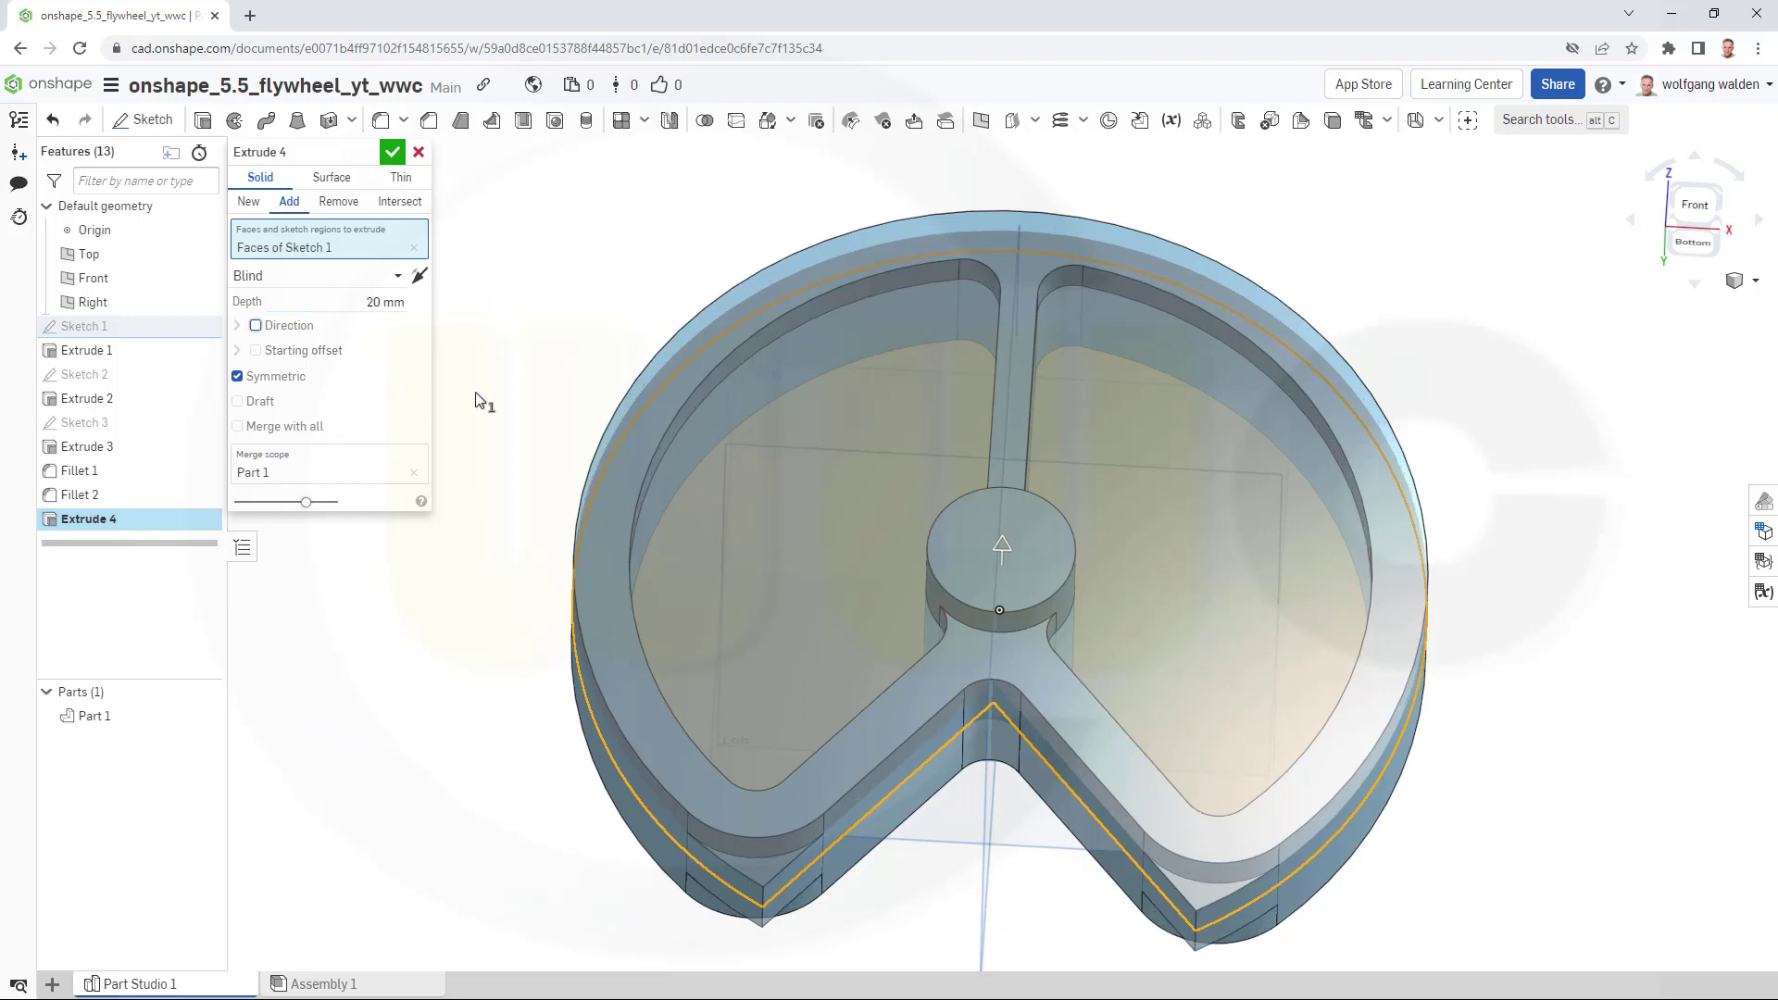
right_drag(476, 397, 474, 318)
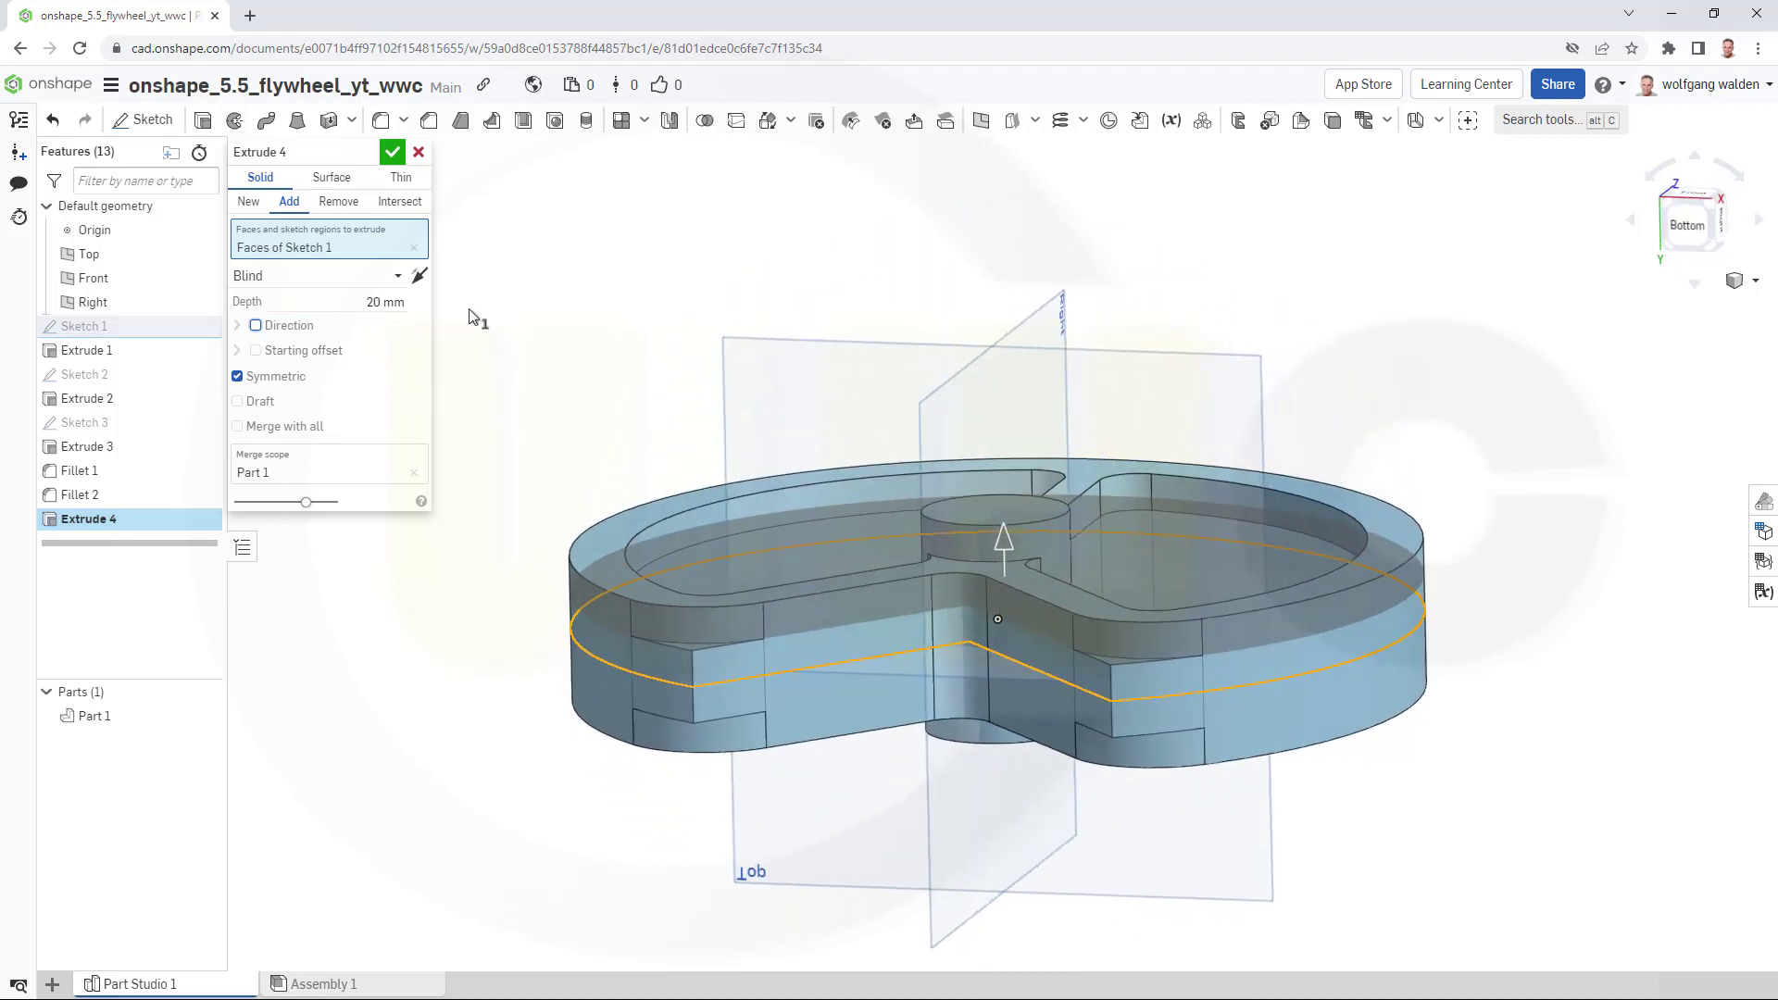
click(390, 153)
right_drag(492, 313, 498, 443)
Move Extrude 4 above Fillet 1 in the feature history and hide Part 1.
scroll(1071, 818, down, 3)
right_drag(1071, 818, 1002, 753)
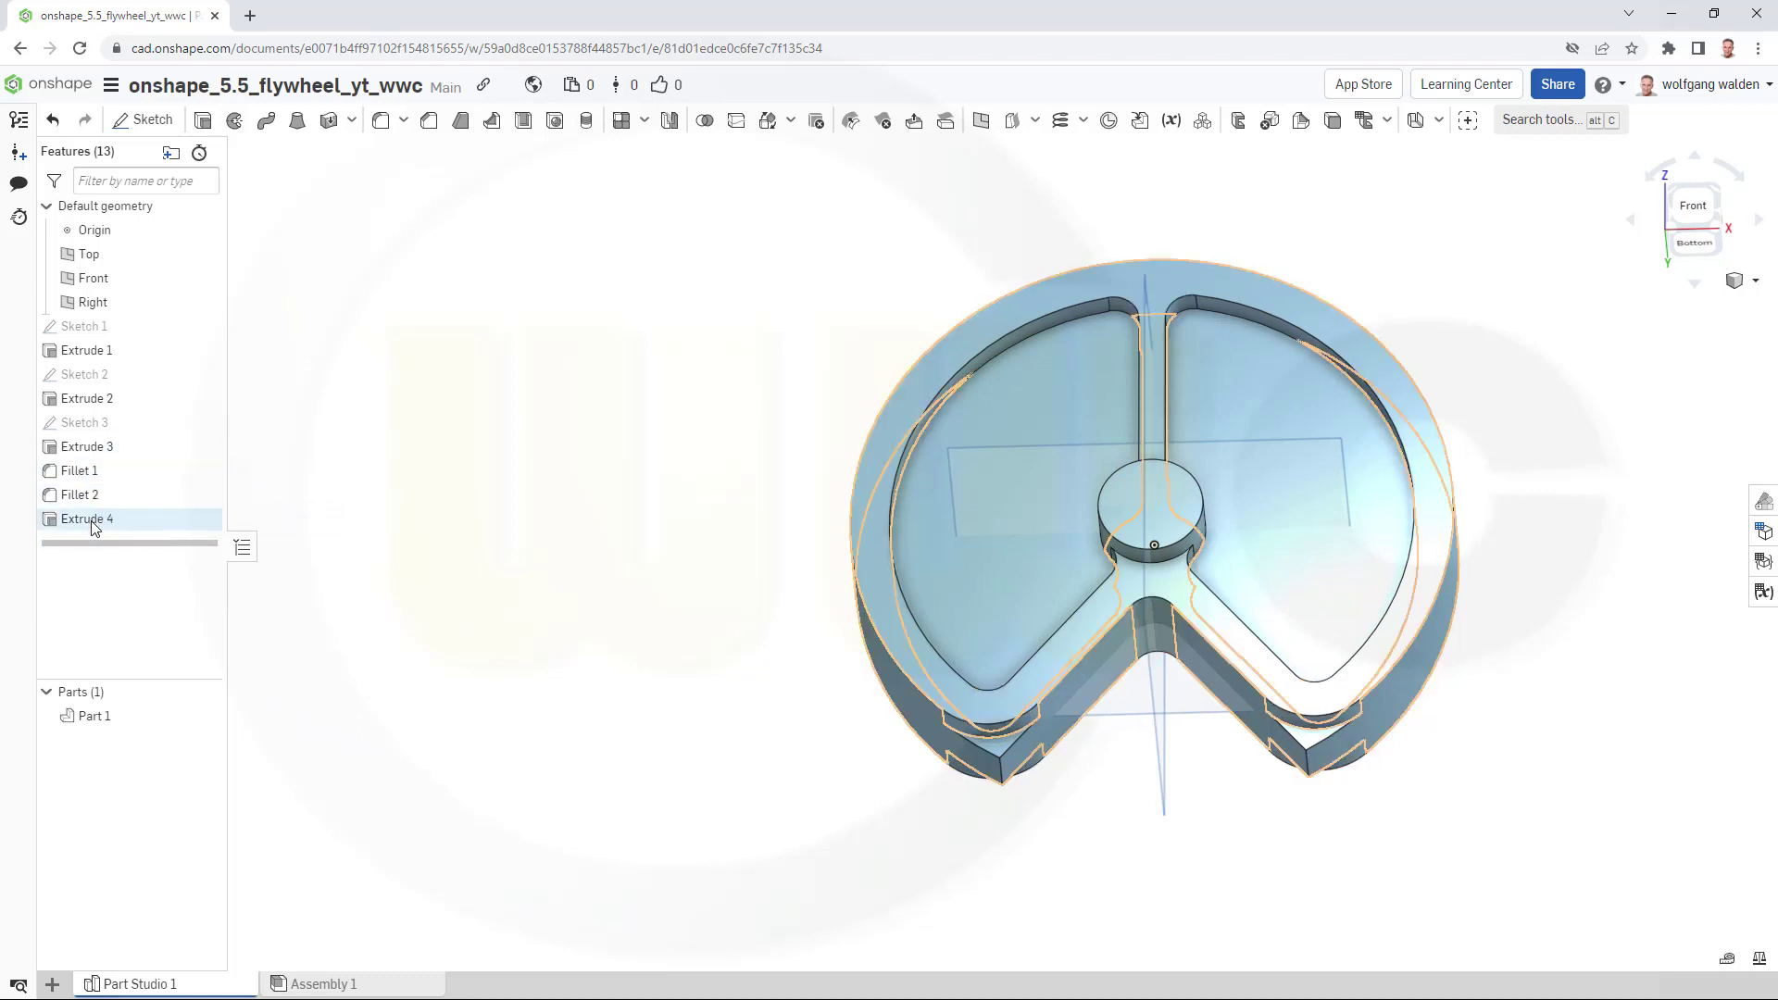
drag(100, 521, 118, 474)
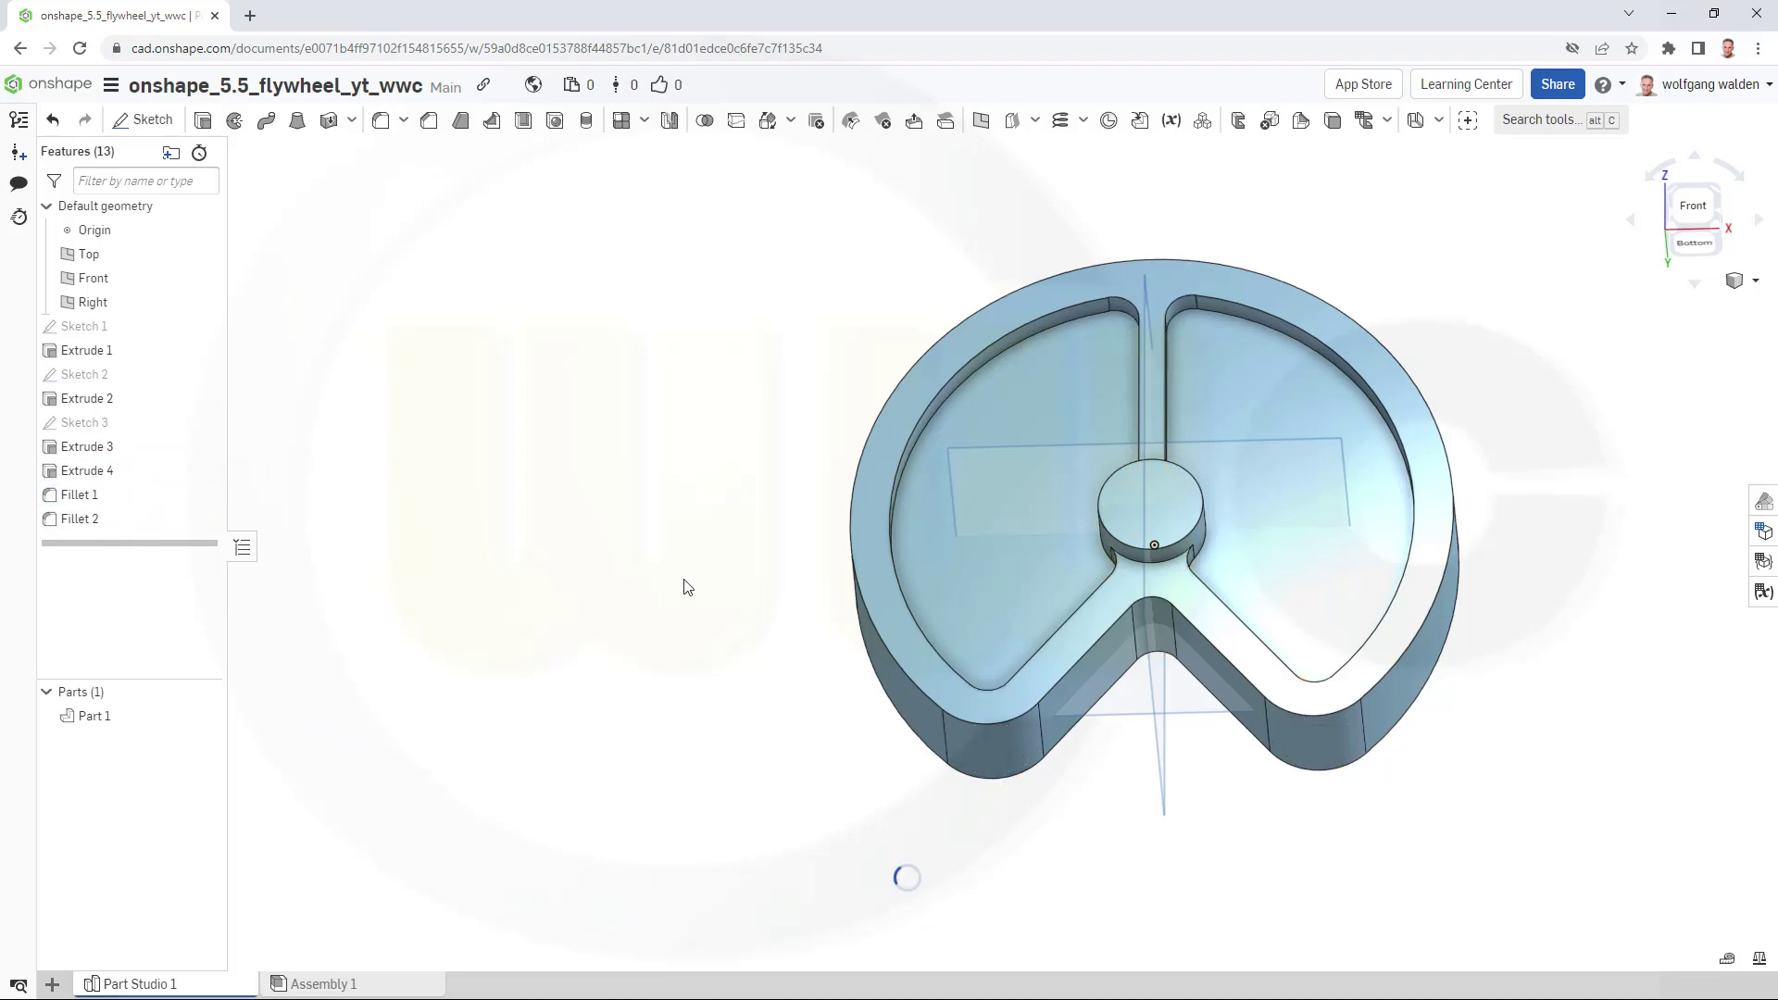
right_drag(683, 587, 1278, 523)
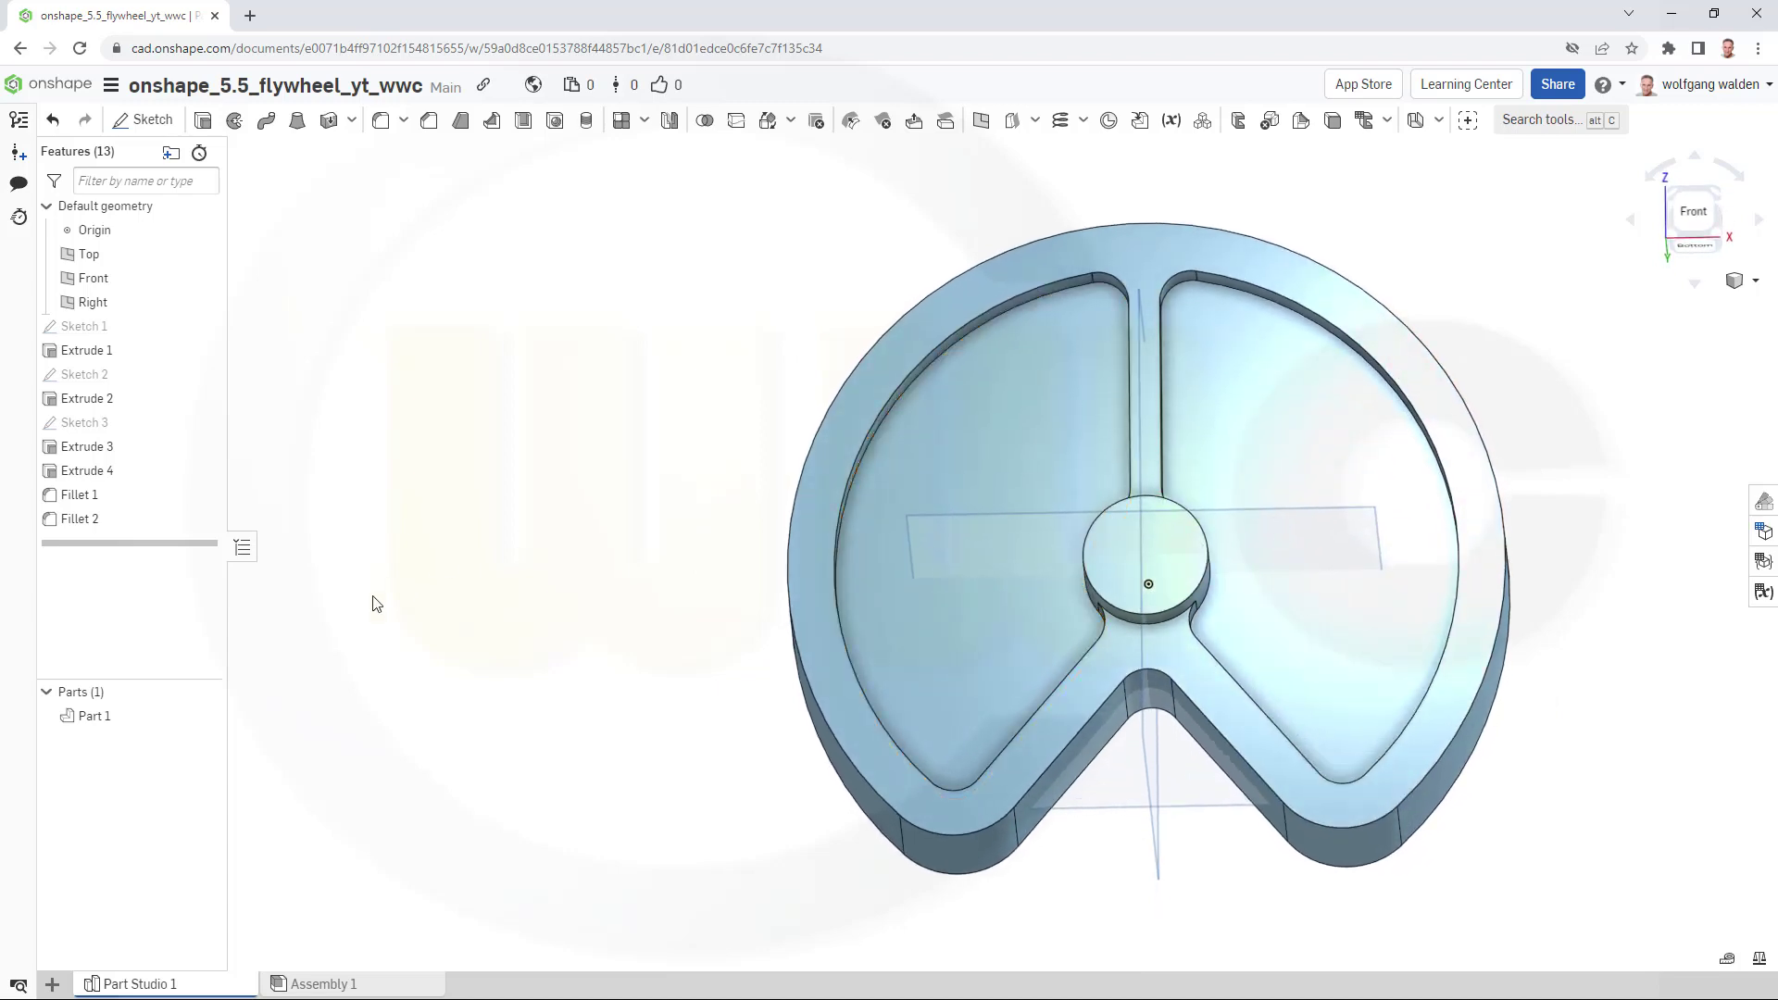
click(205, 715)
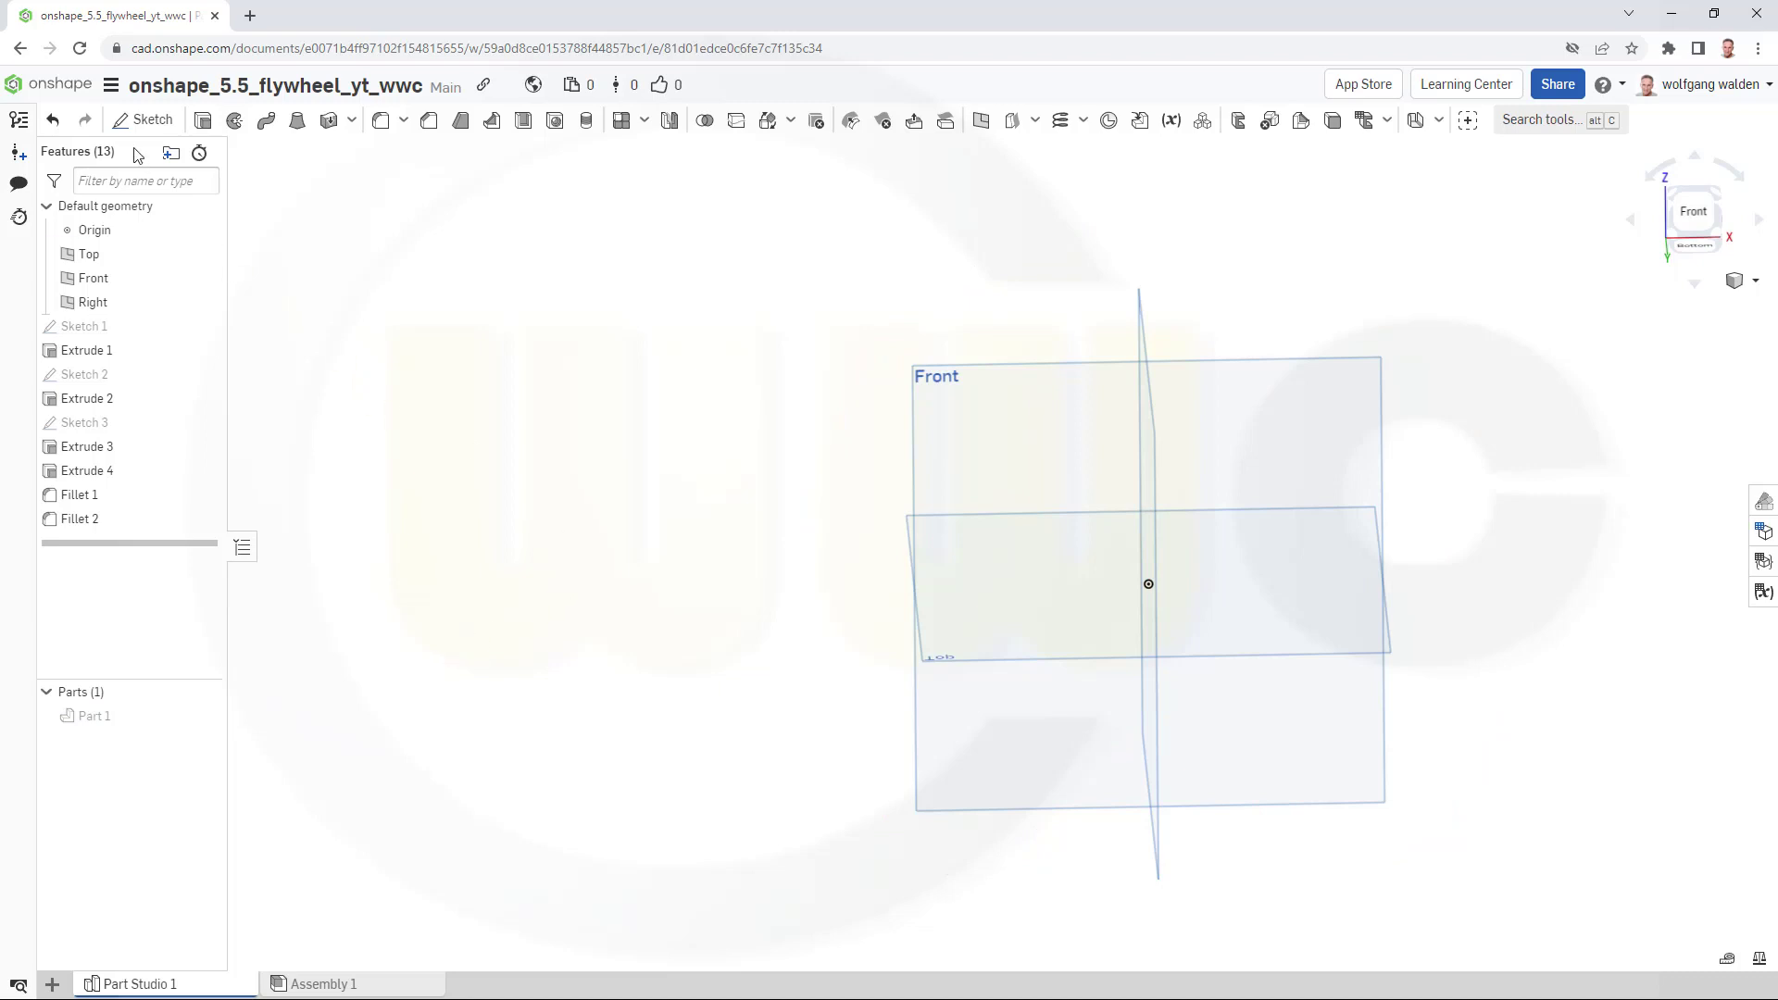
Start Sketch 4 on the Front plane with a Ø25 circle centred on the origin.
click(144, 120)
click(1038, 373)
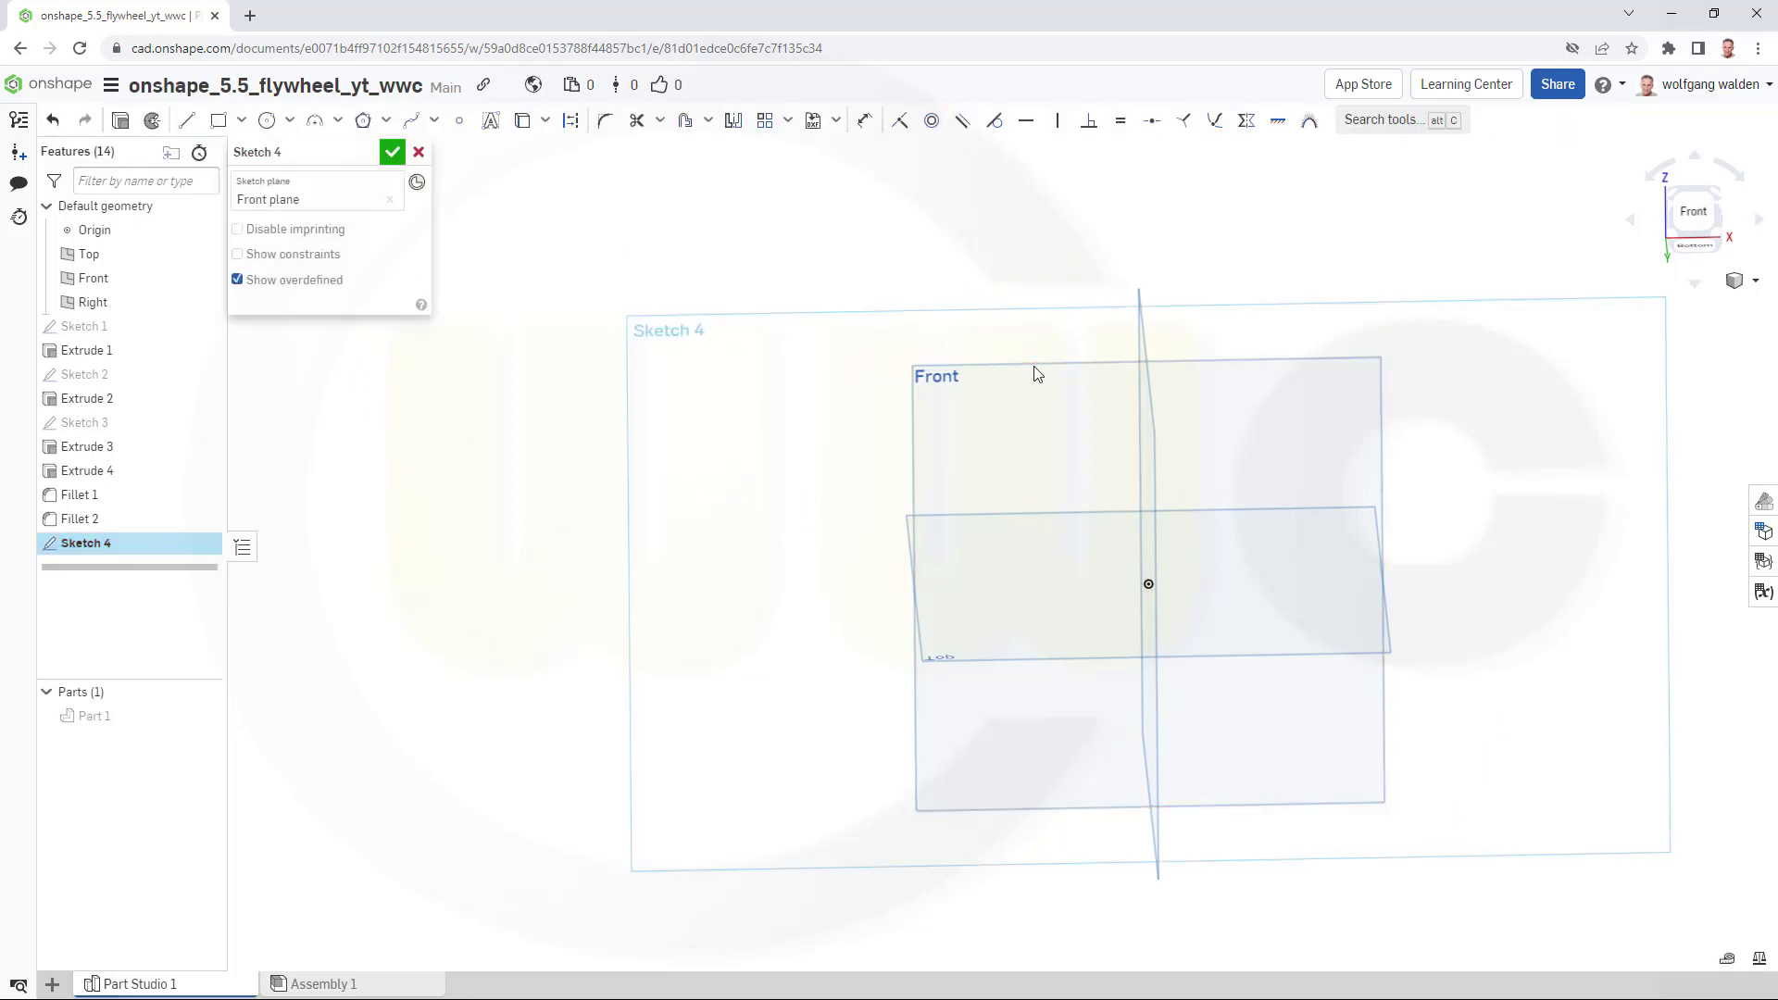
click(1693, 213)
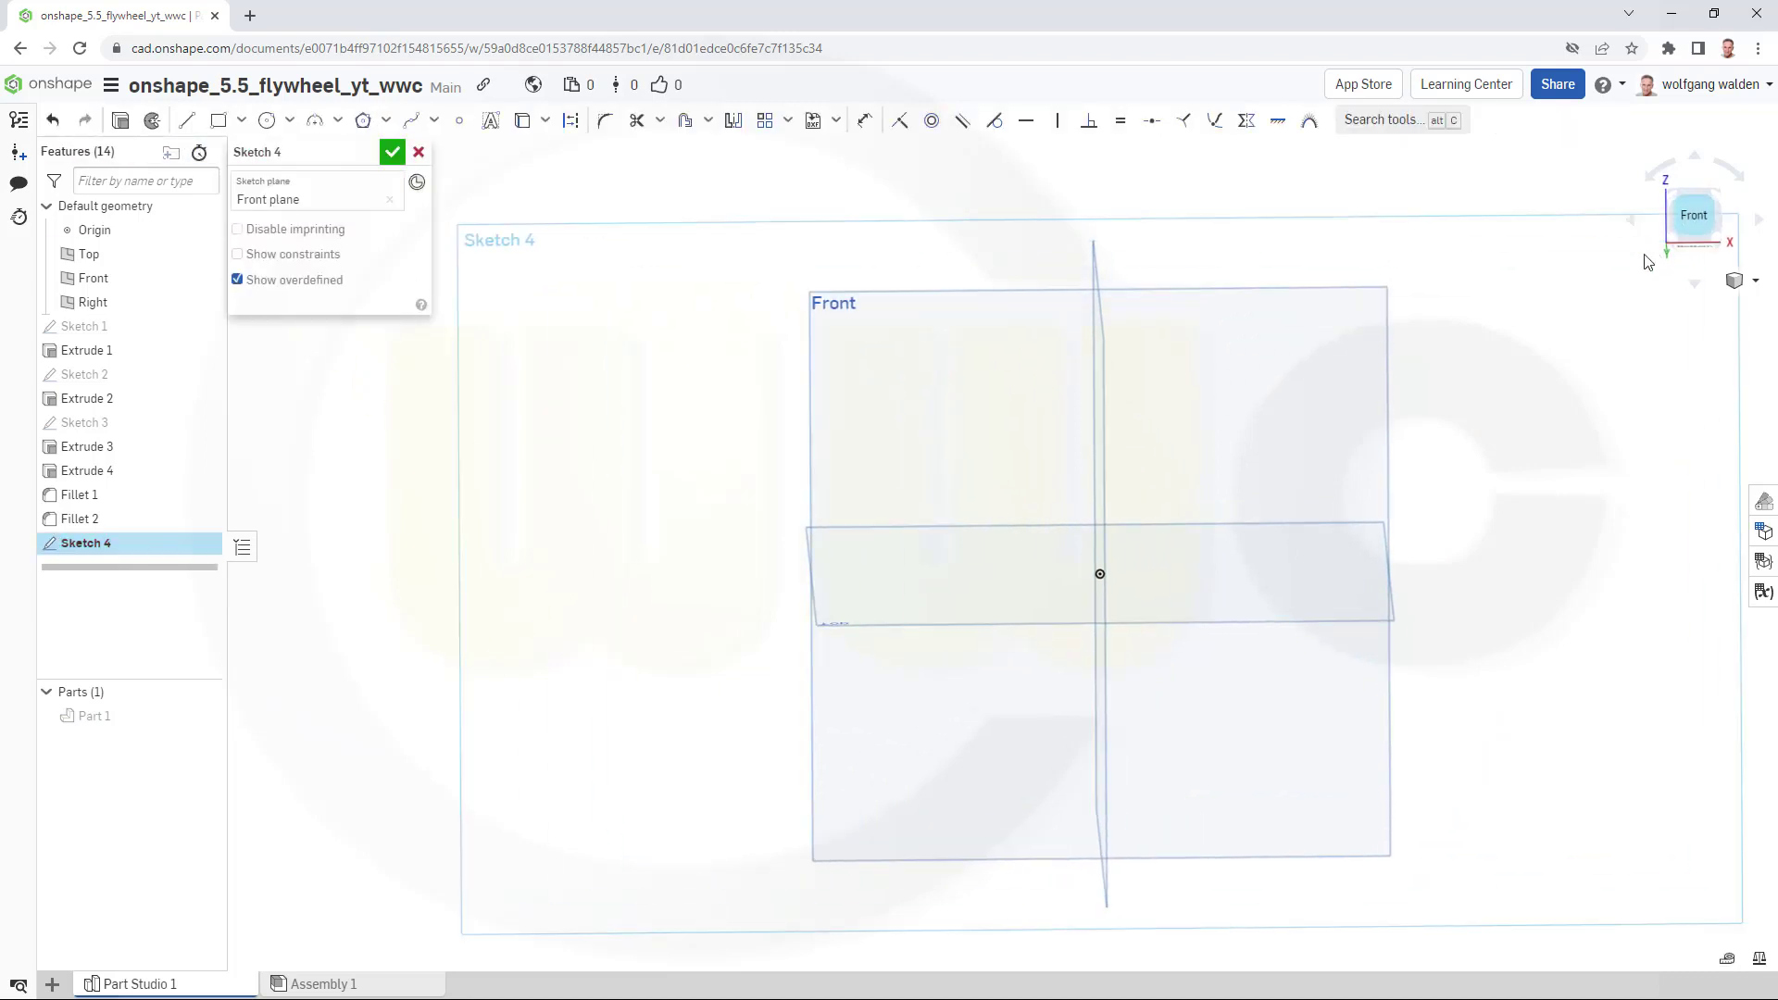
click(266, 121)
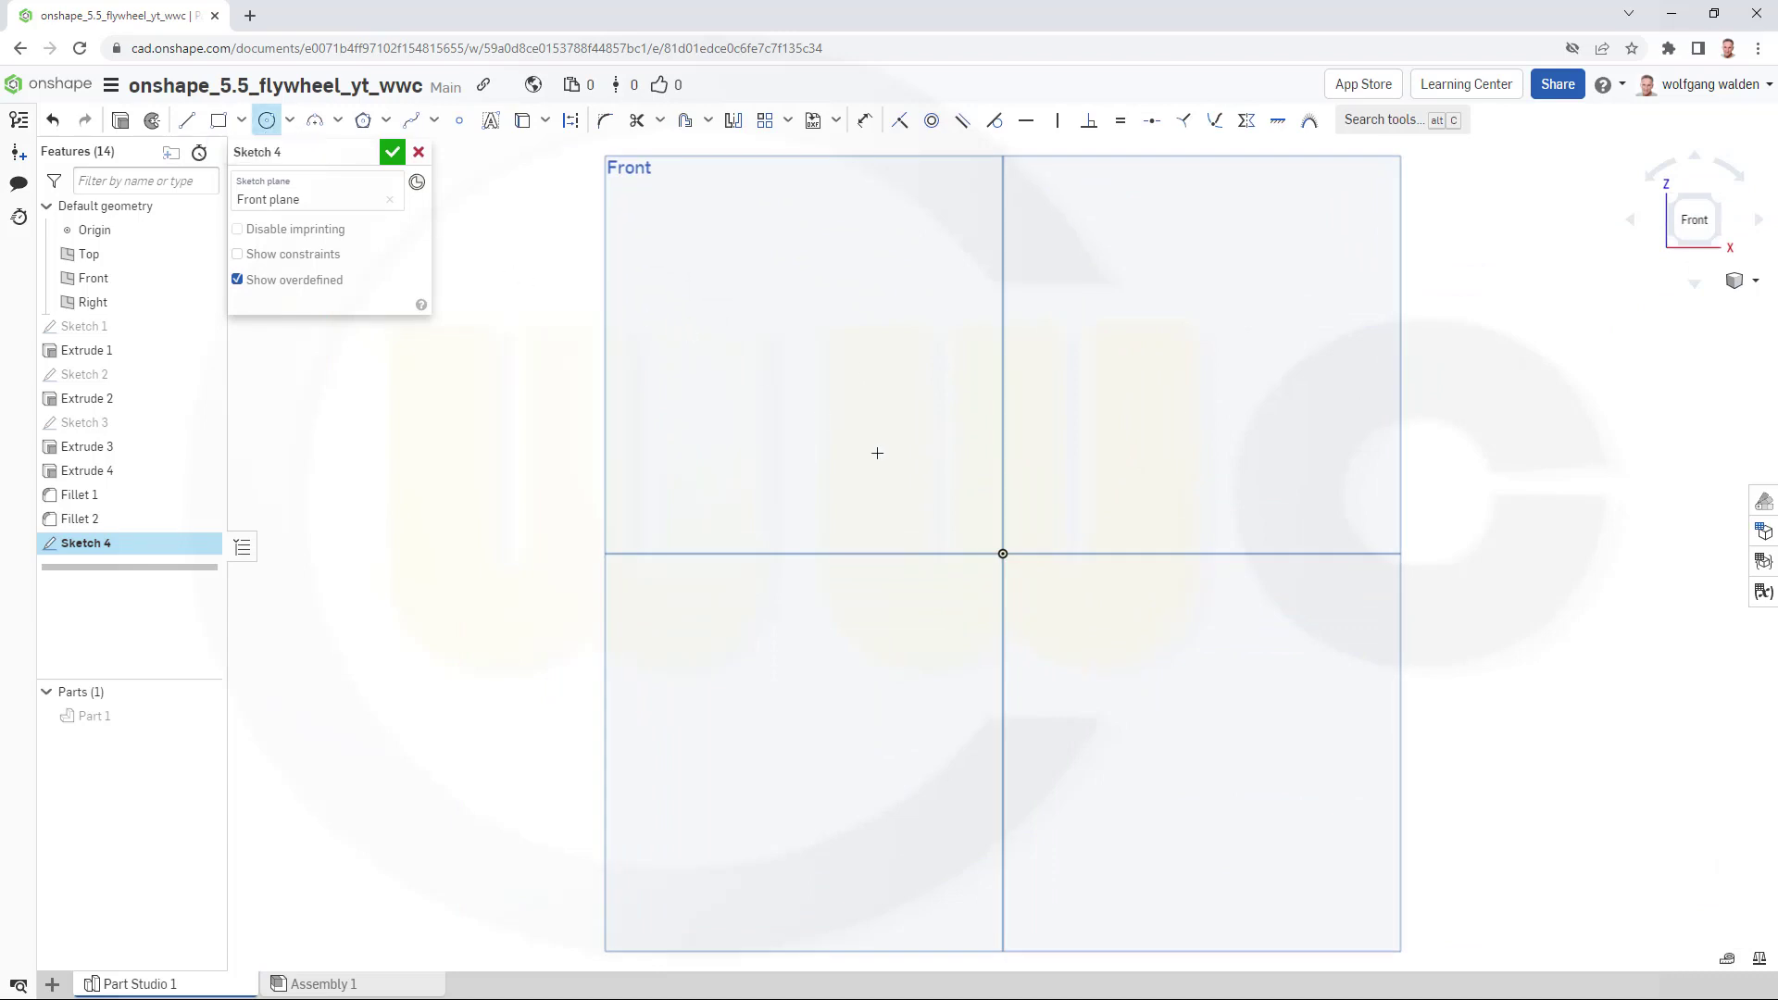
click(571, 123)
click(1003, 553)
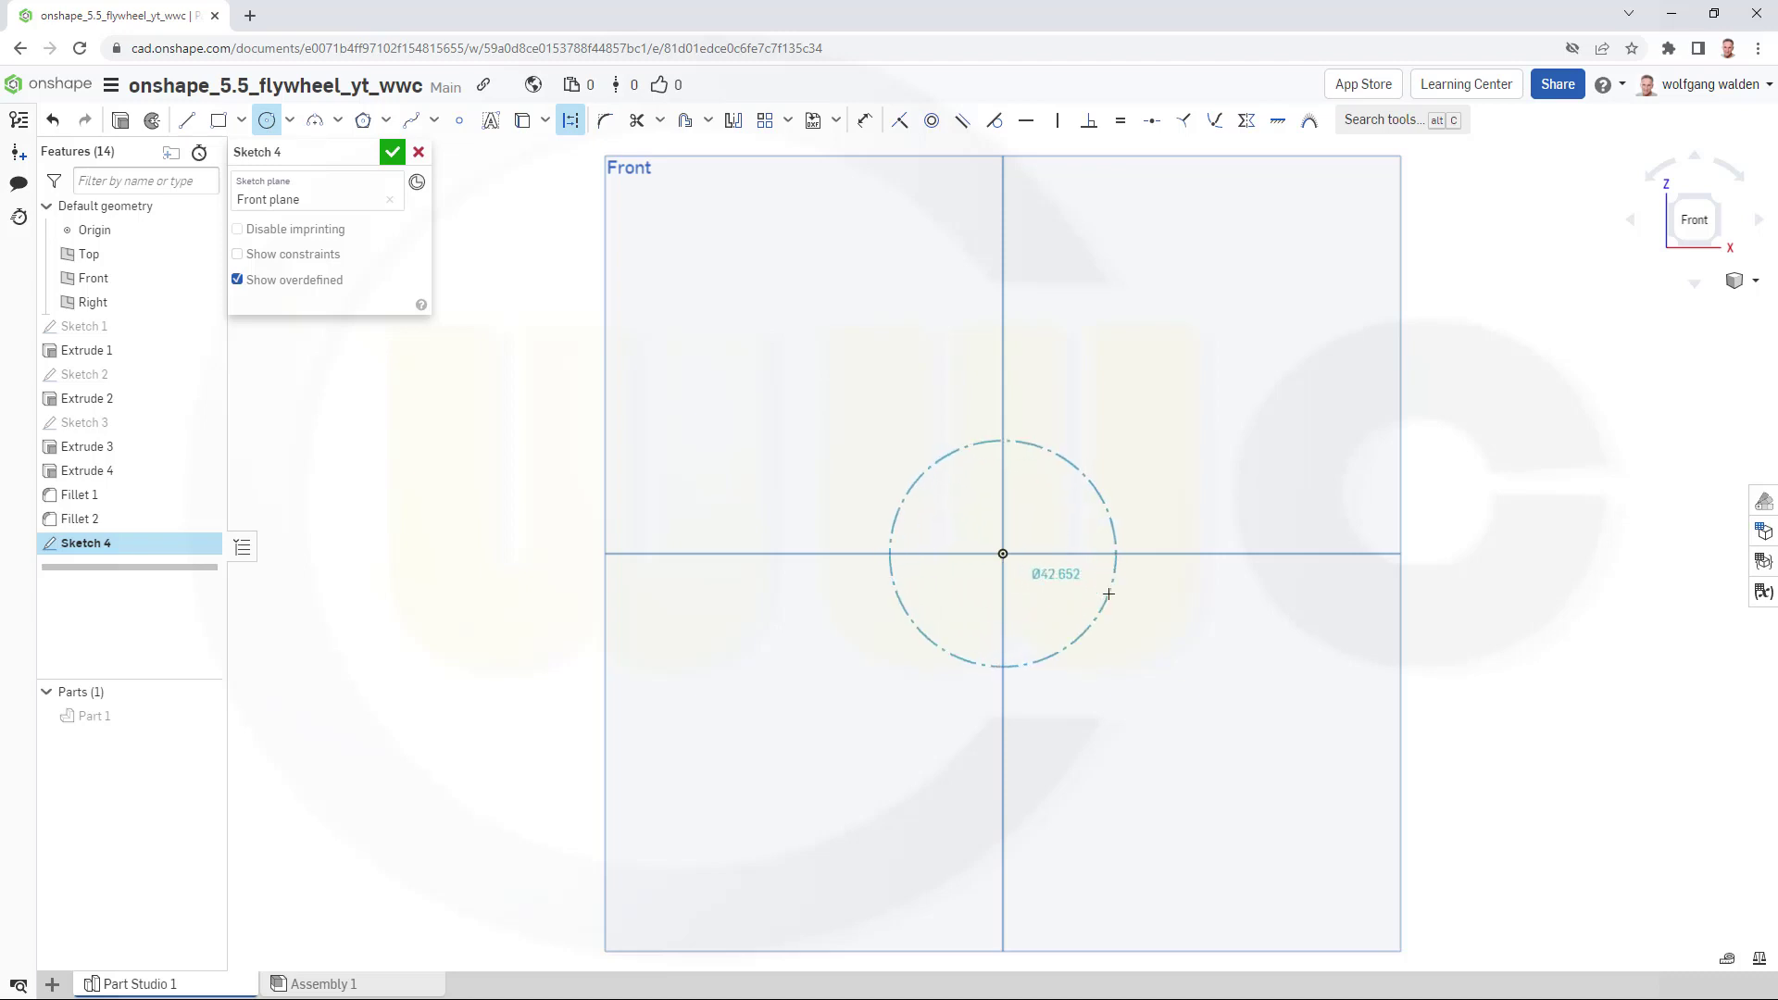
click(1108, 593)
text(25)
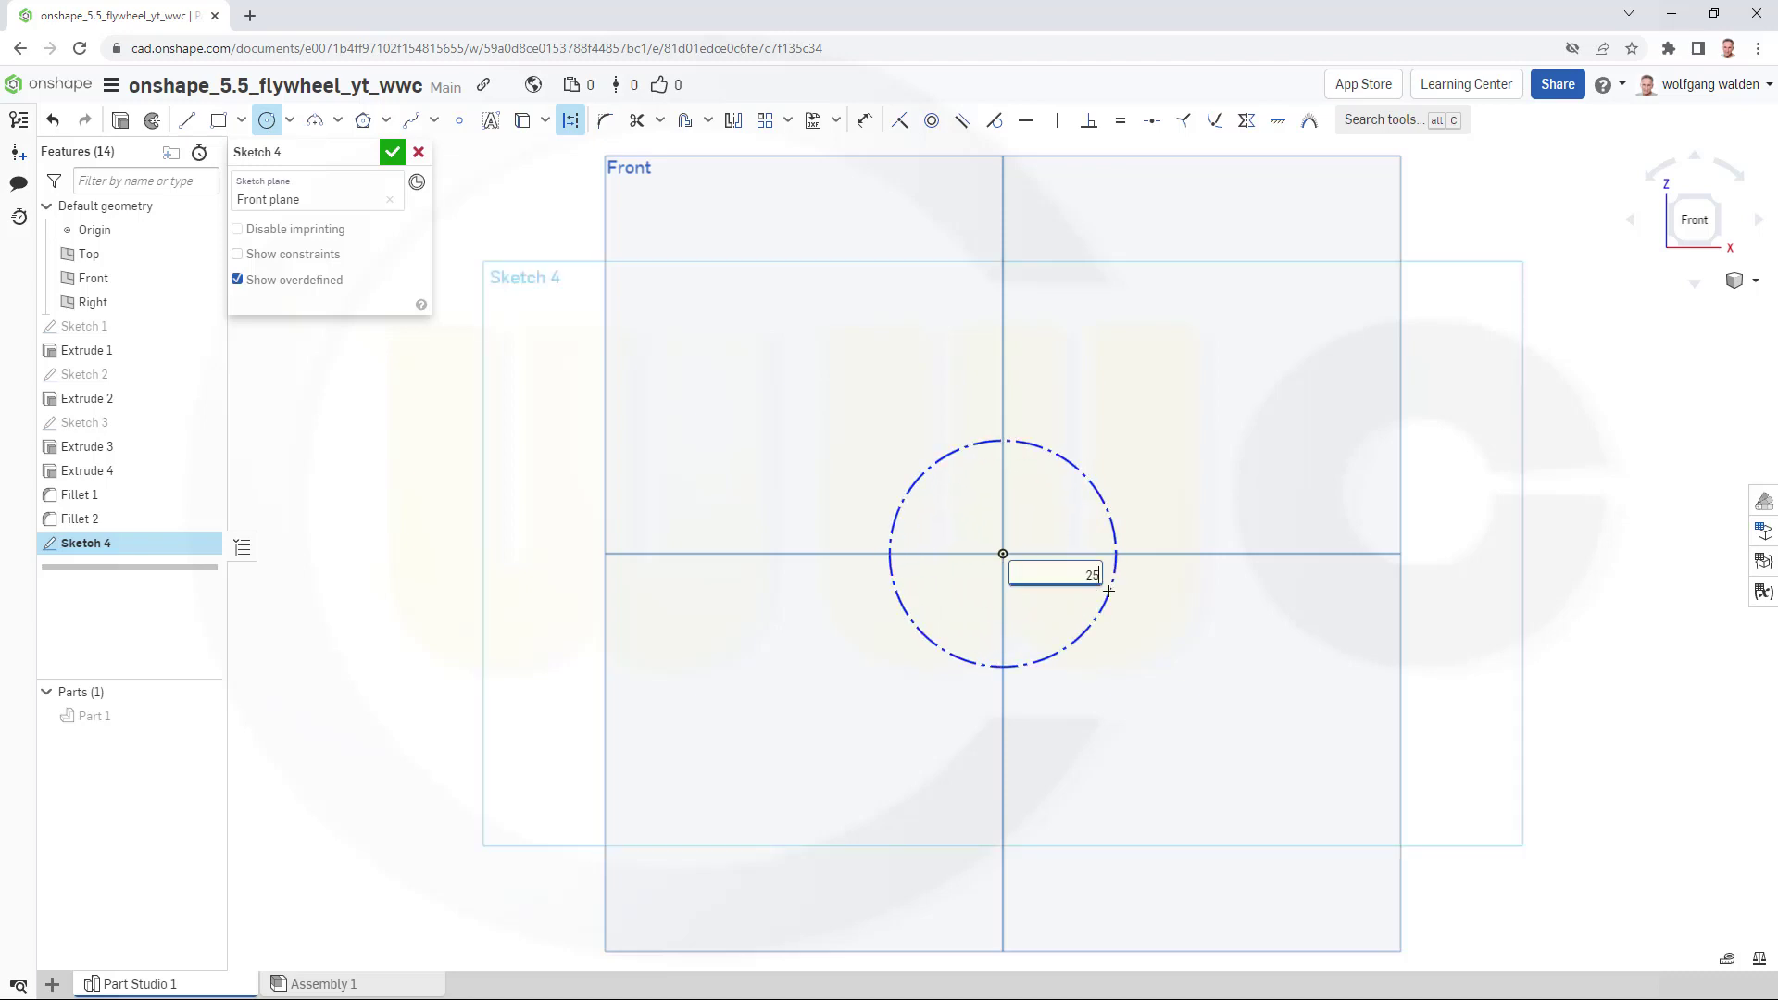
key(Return)
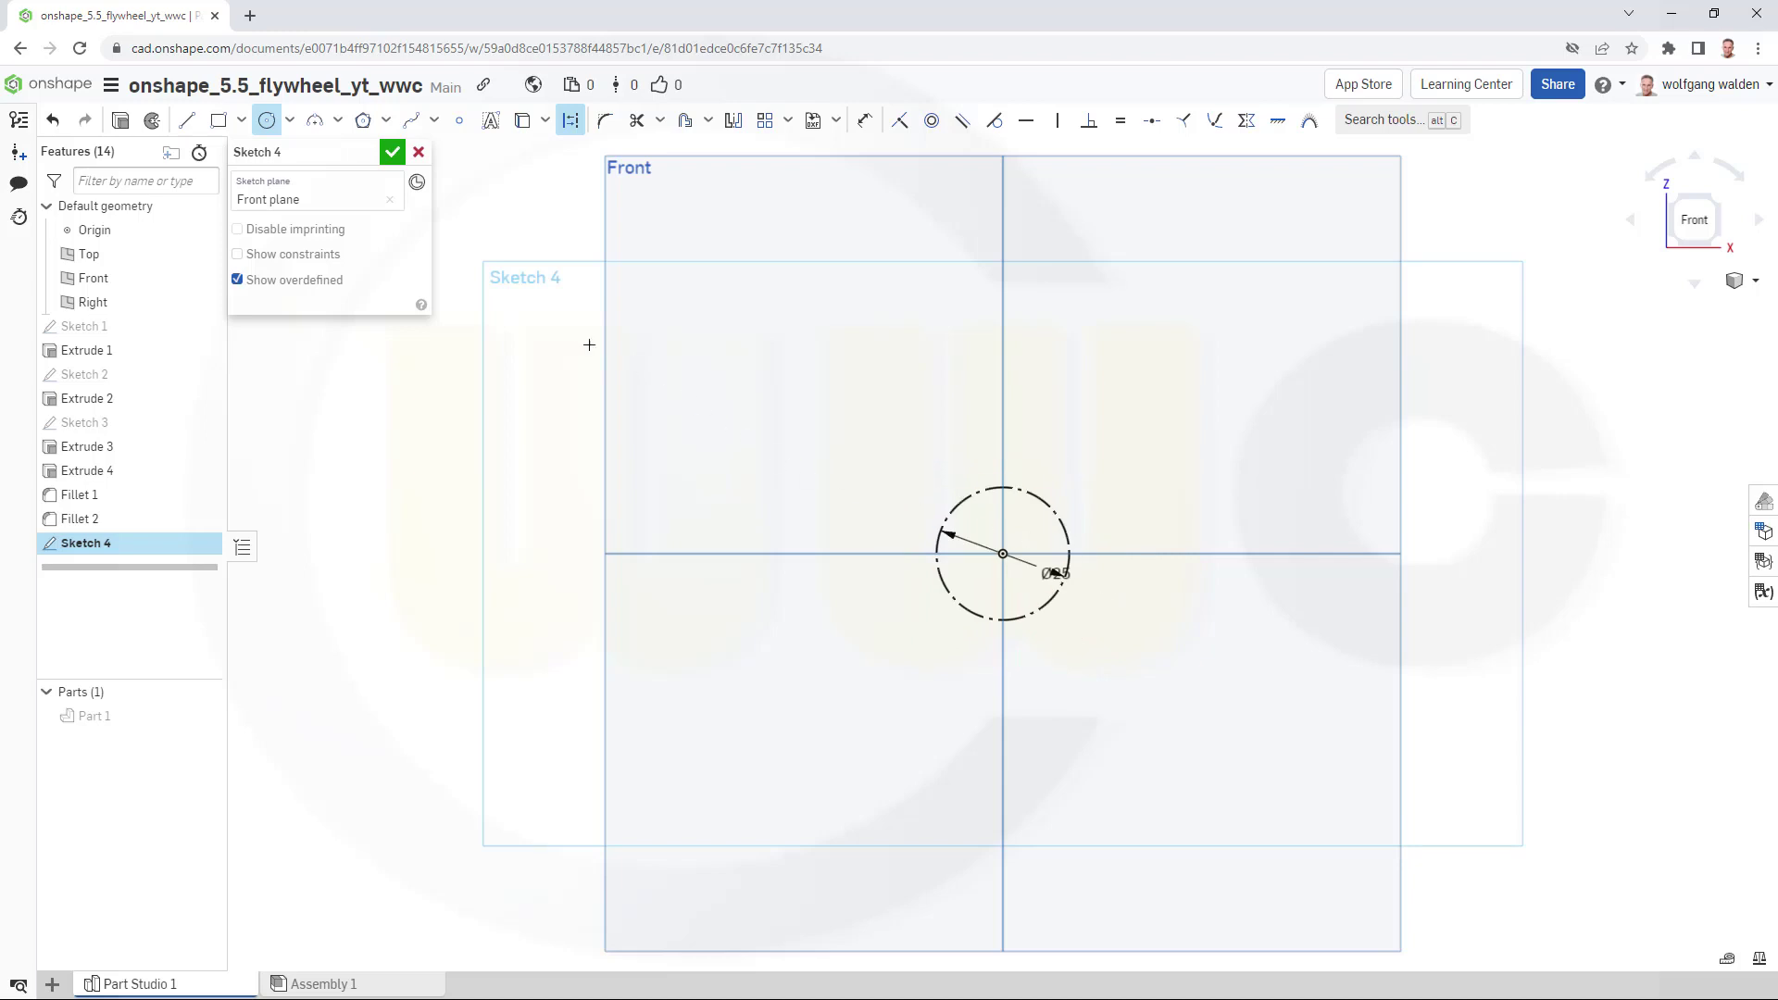
scroll(885, 524, up, 5)
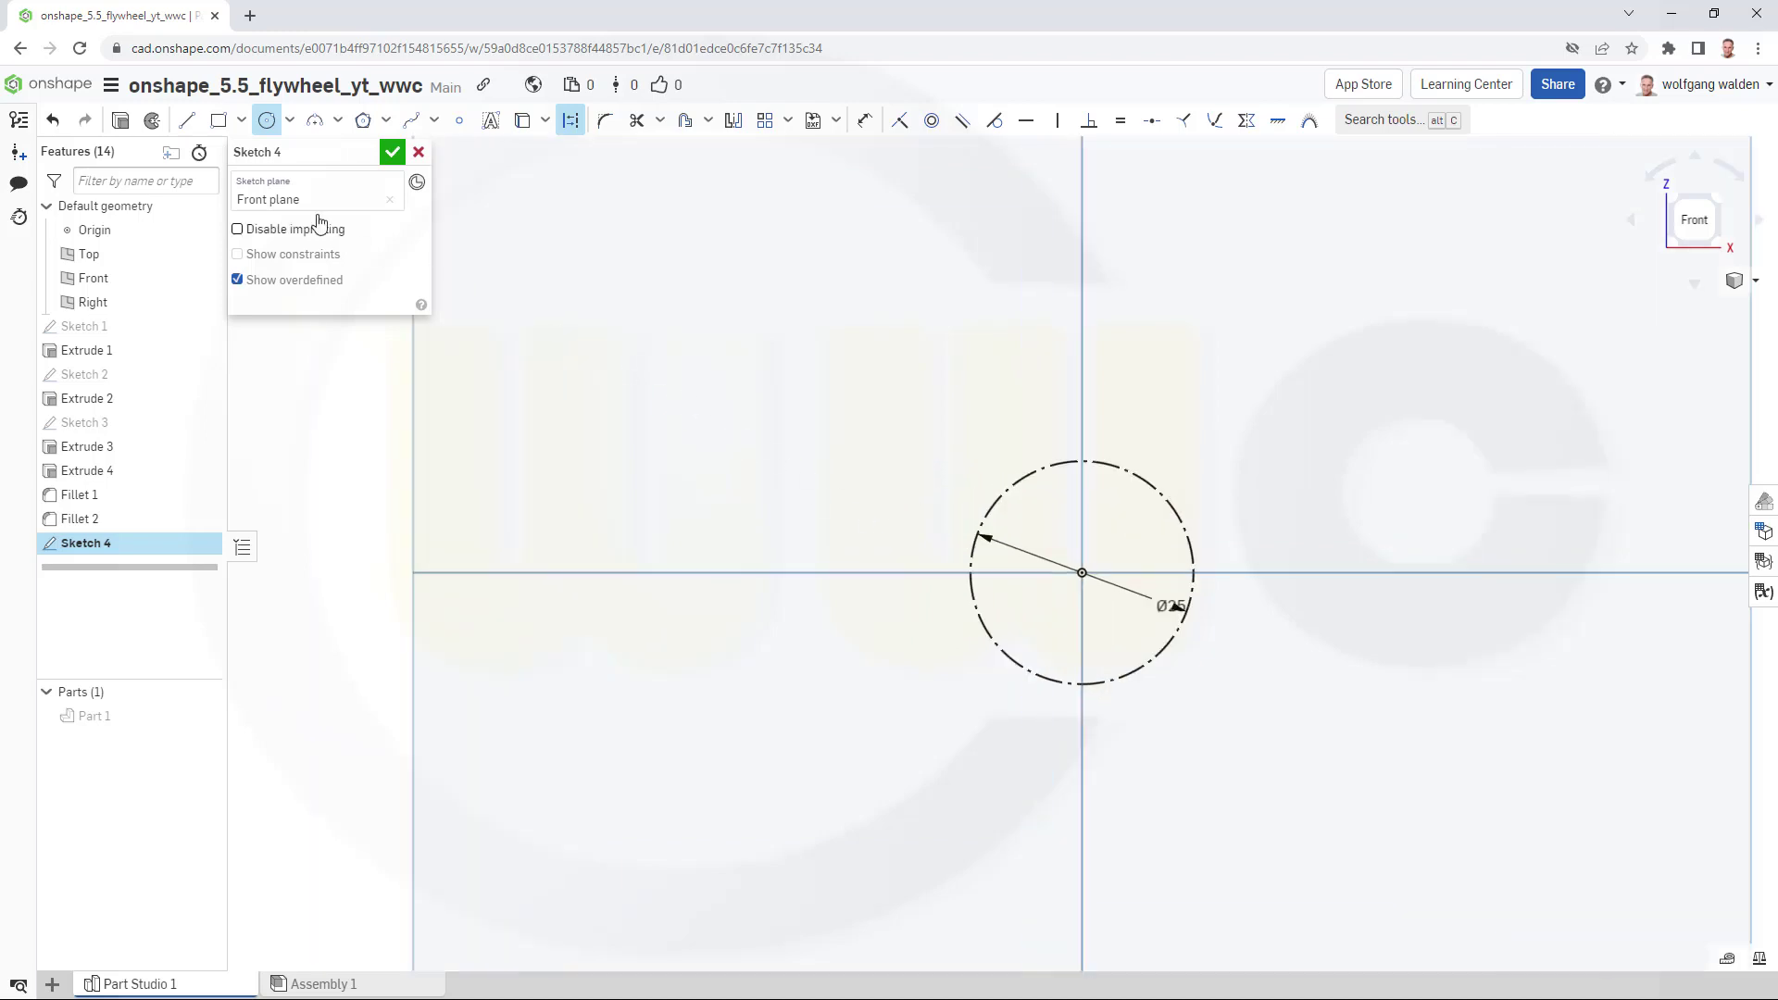
Draw two lines from the origin and trim their extensions outside the Ø25 circle.
click(188, 120)
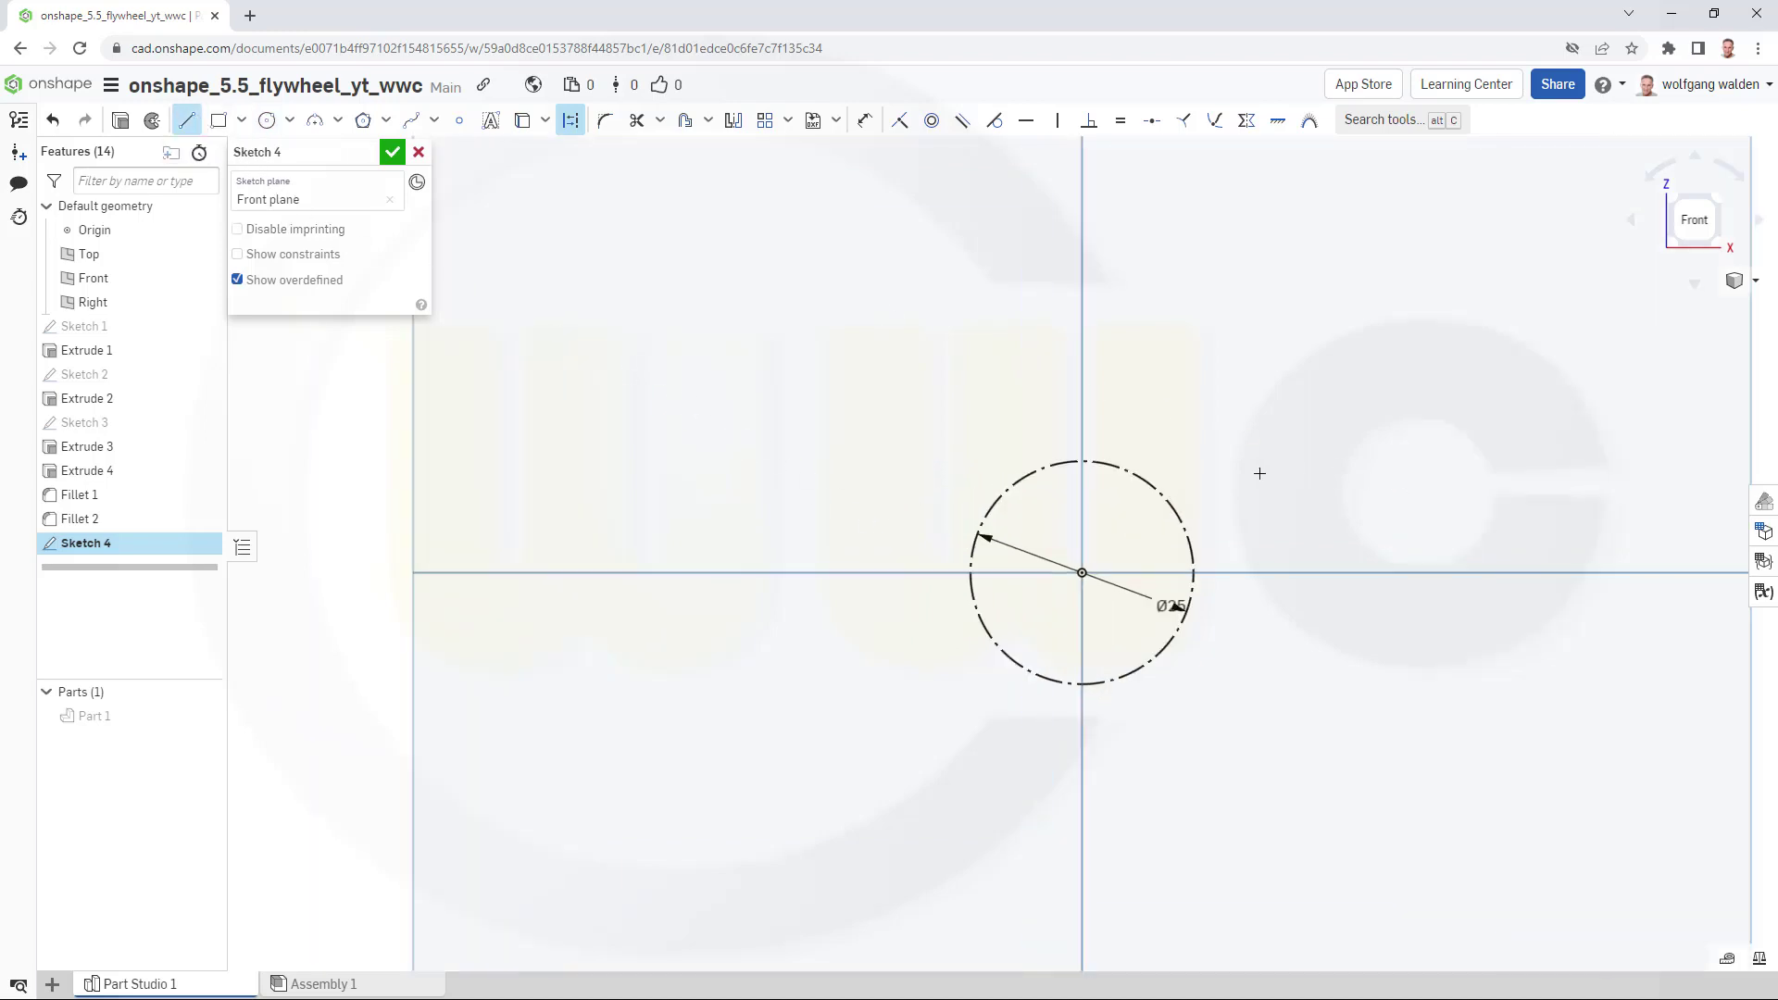
click(1226, 482)
click(1081, 573)
click(1081, 573)
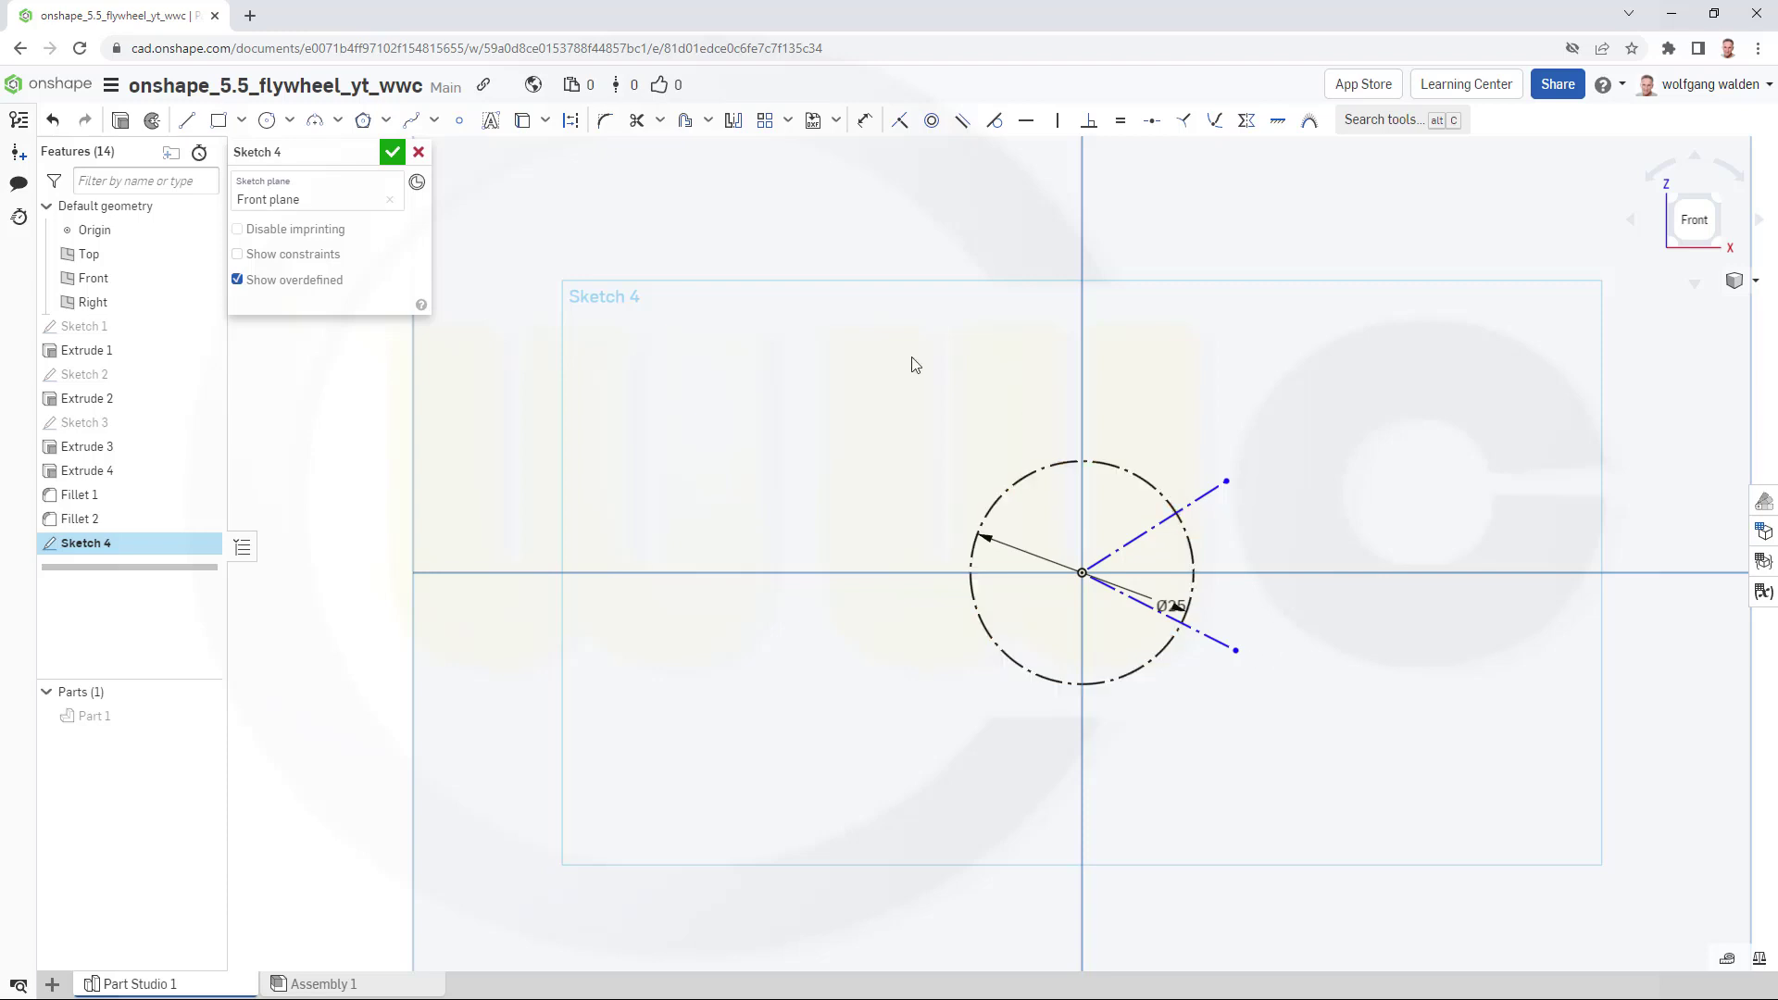
click(636, 120)
click(1207, 489)
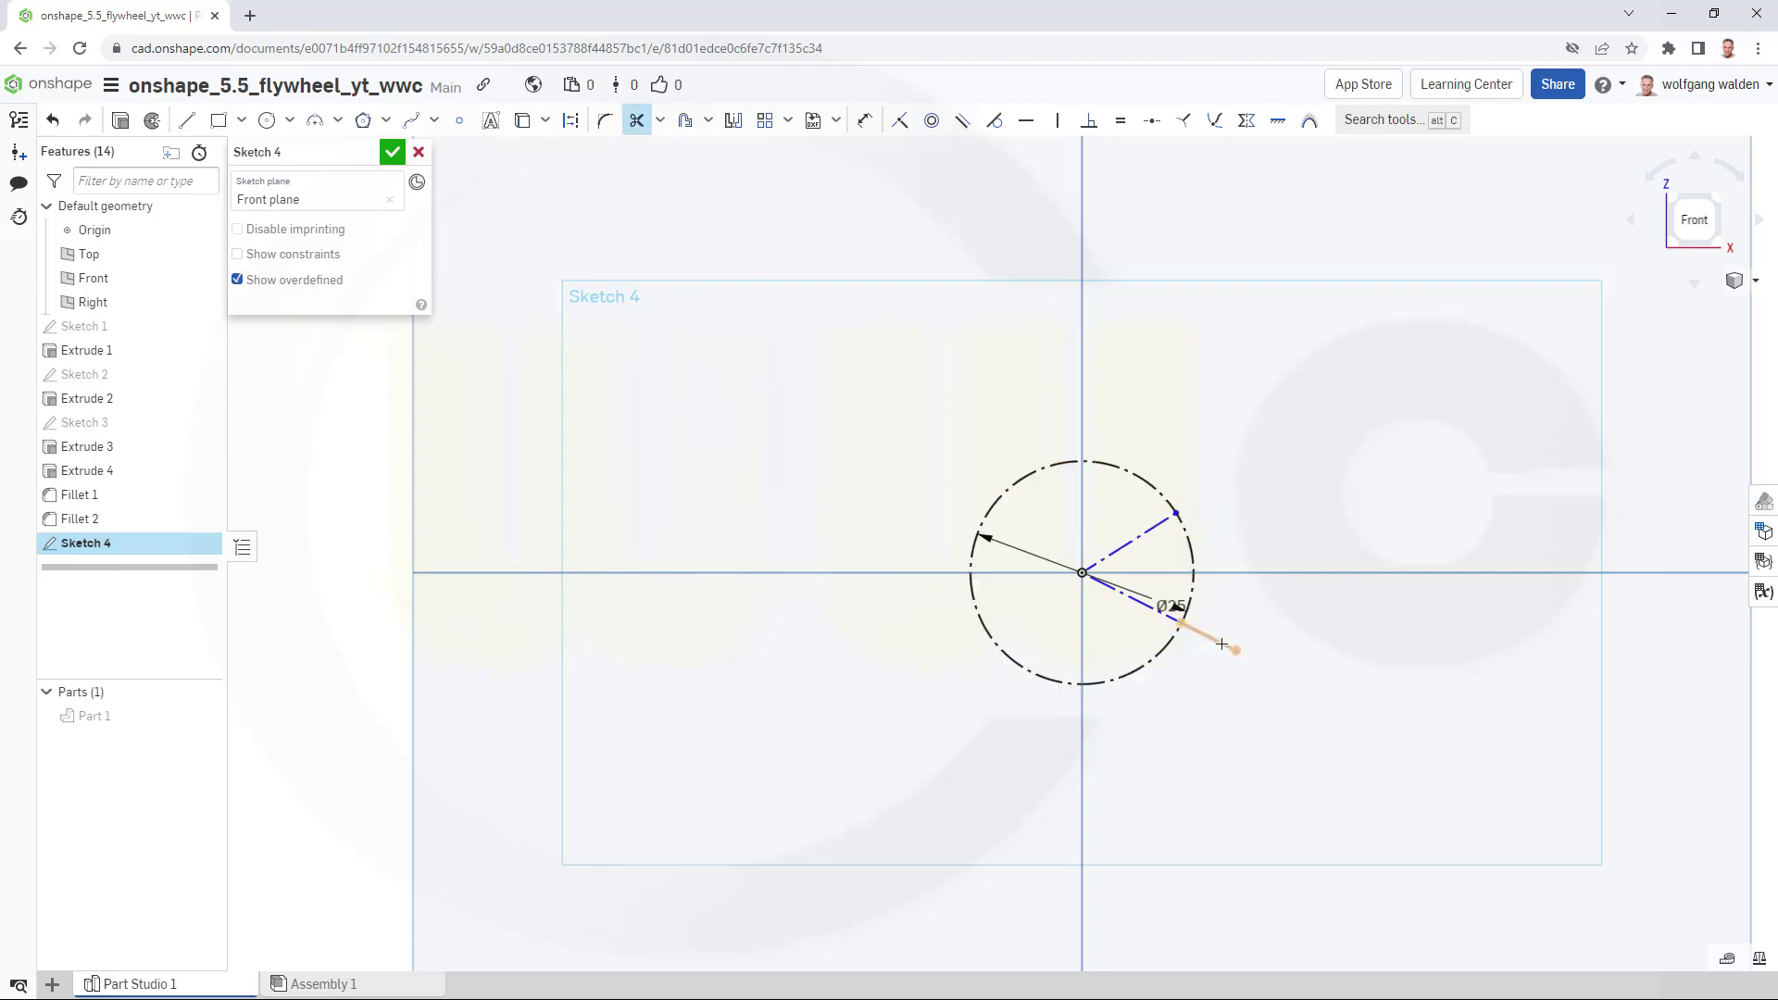
click(1208, 636)
key(Escape)
Constrain the two line endpoints on the circle to be vertically aligned.
click(865, 121)
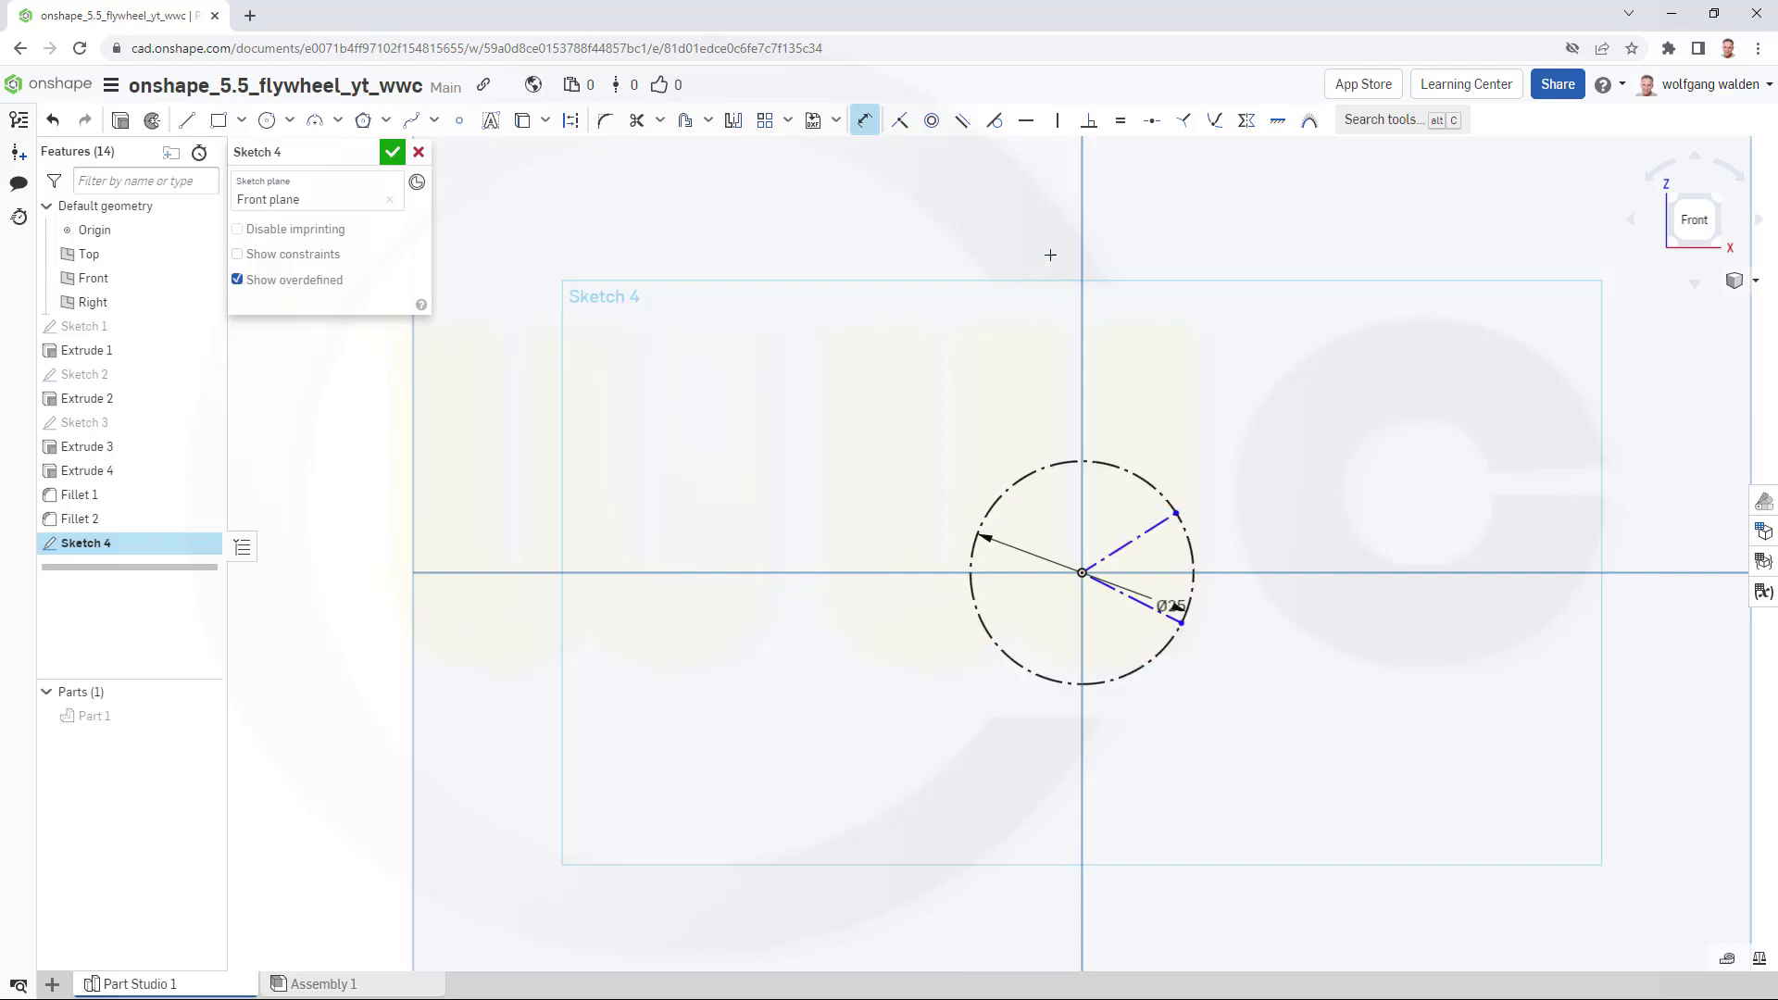
click(1059, 123)
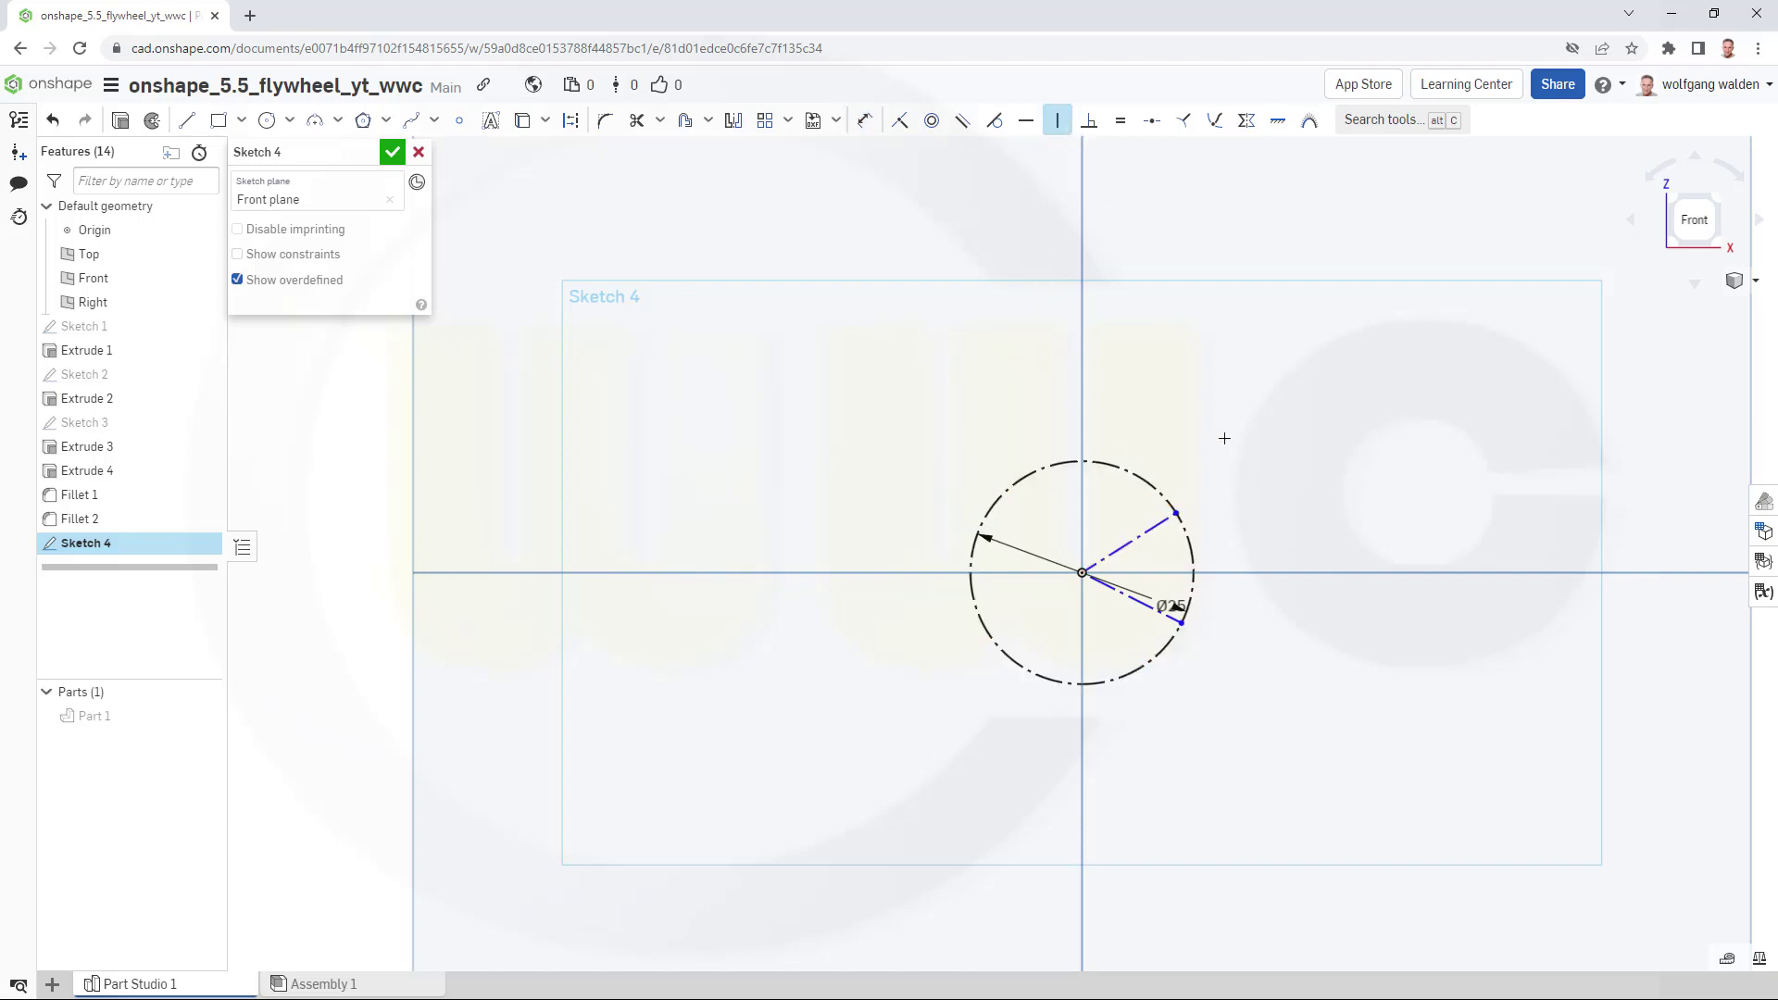
click(1177, 514)
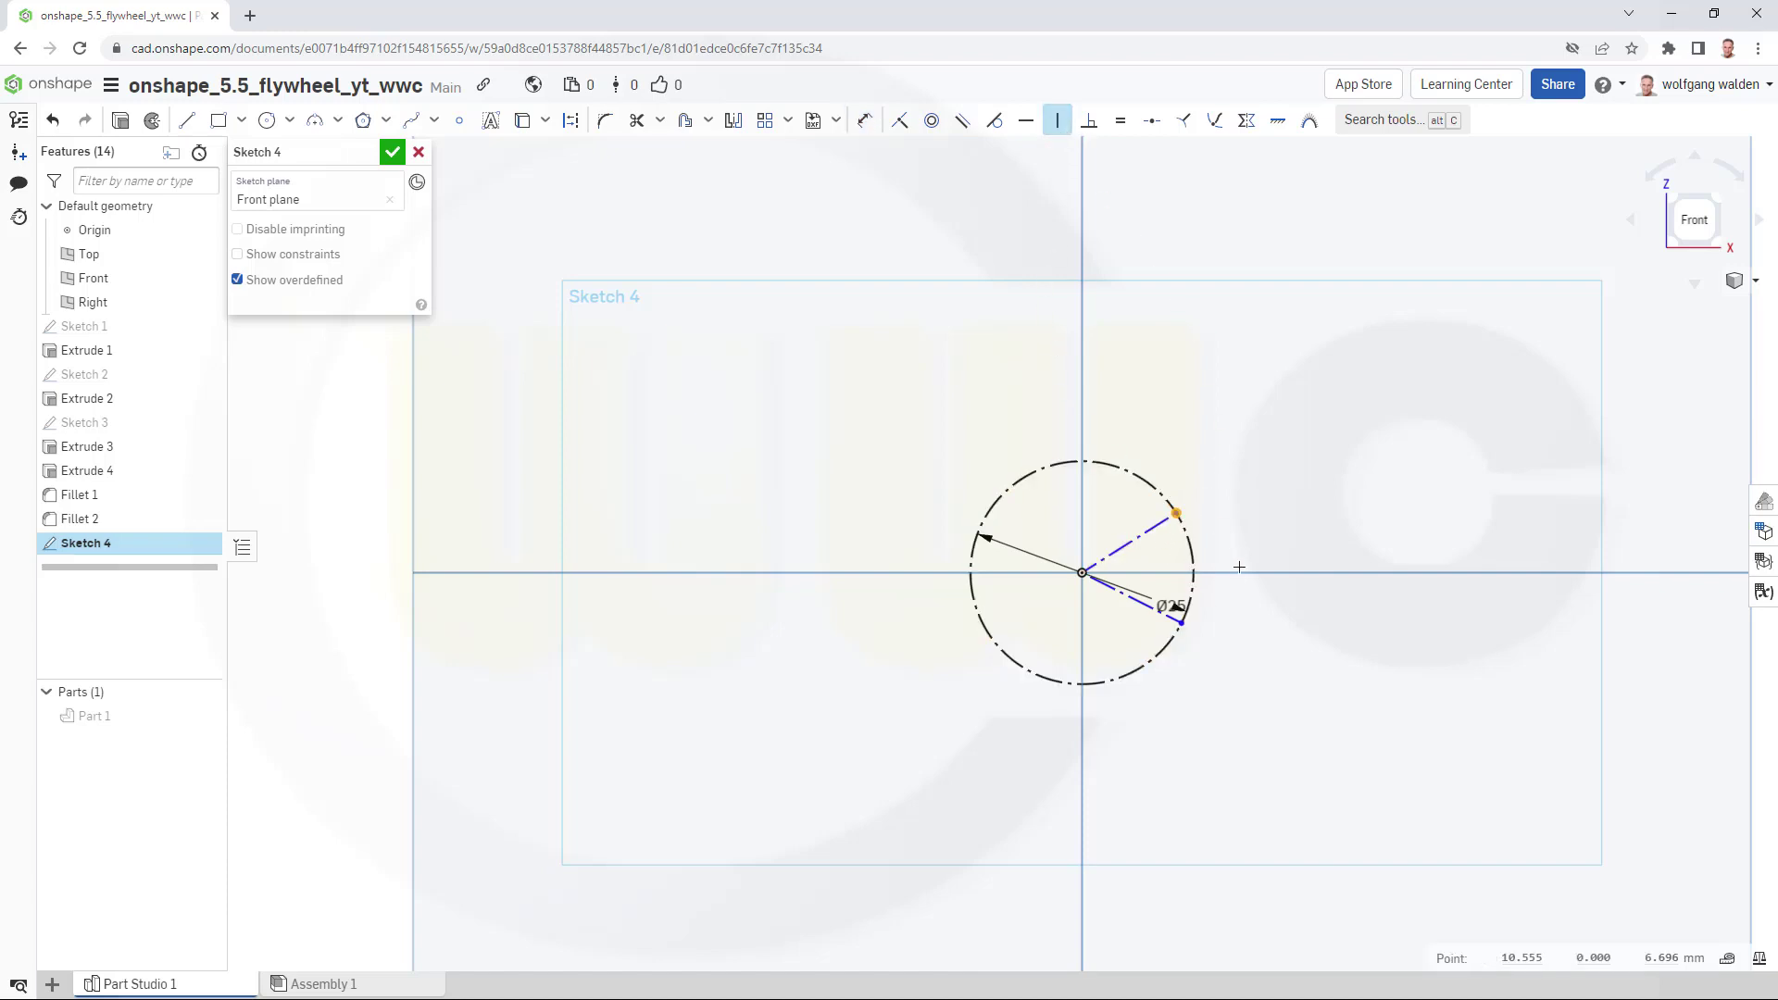
click(1182, 623)
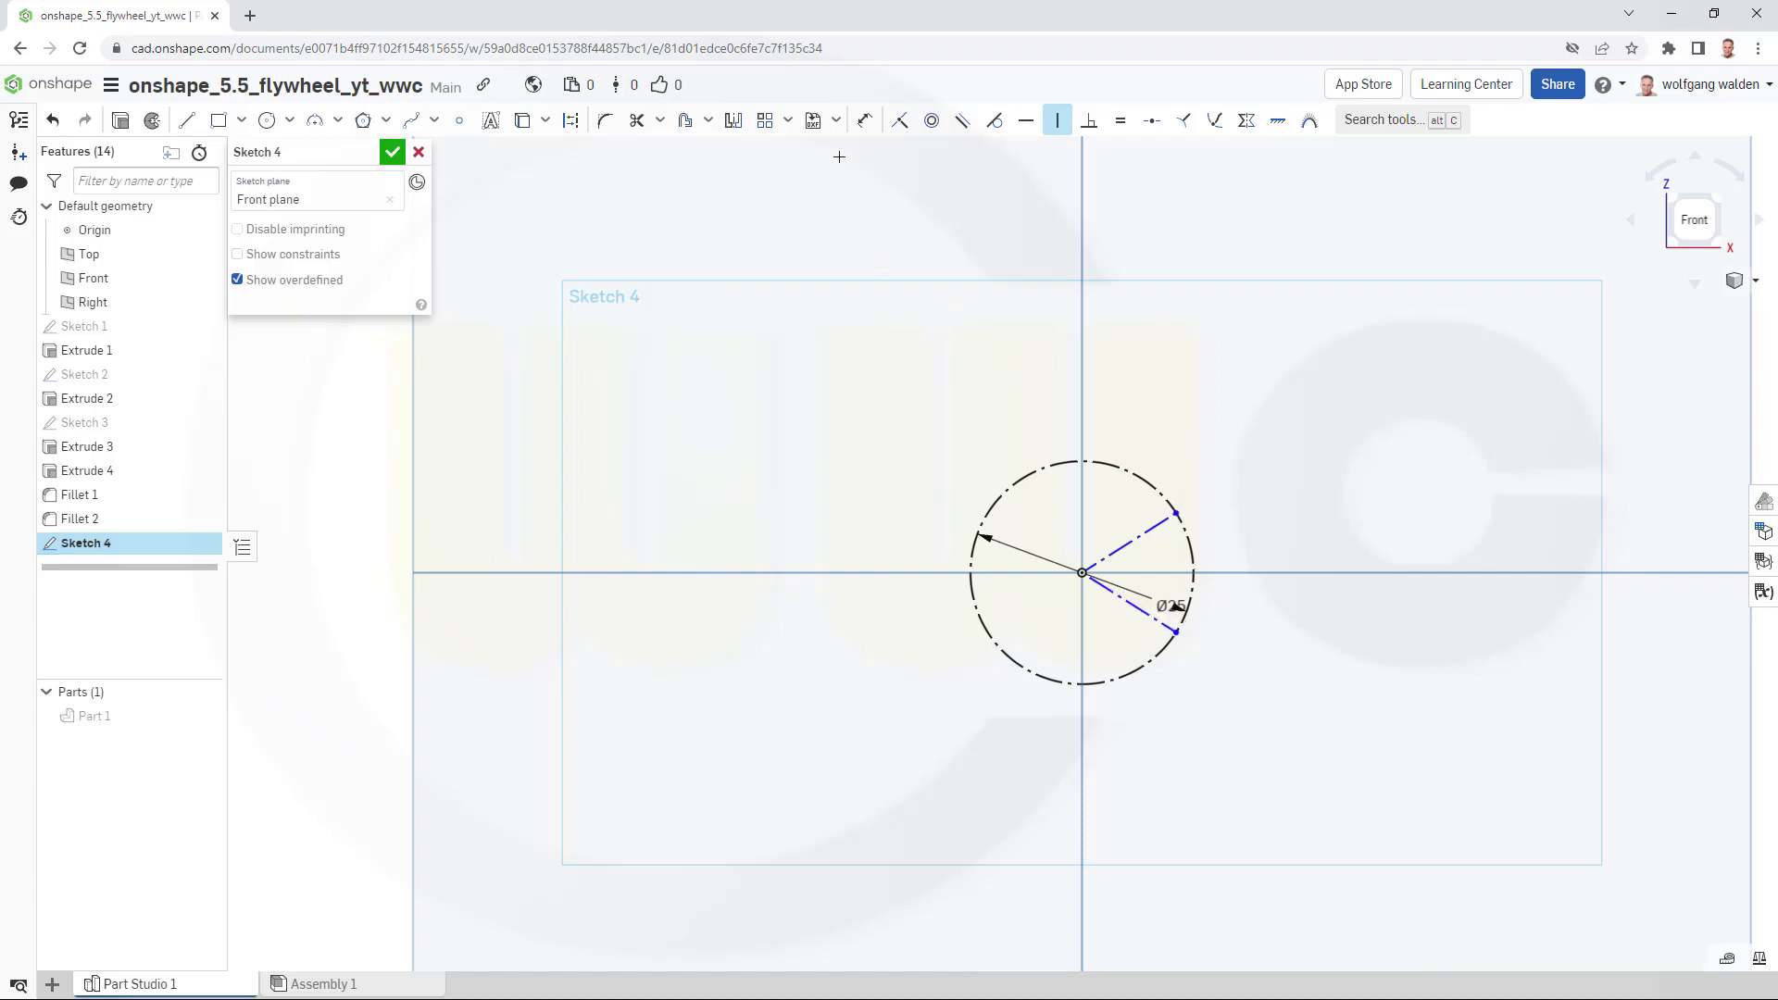
Dimension between the two lines, then delete the unwanted 12.5 dimension.
click(865, 121)
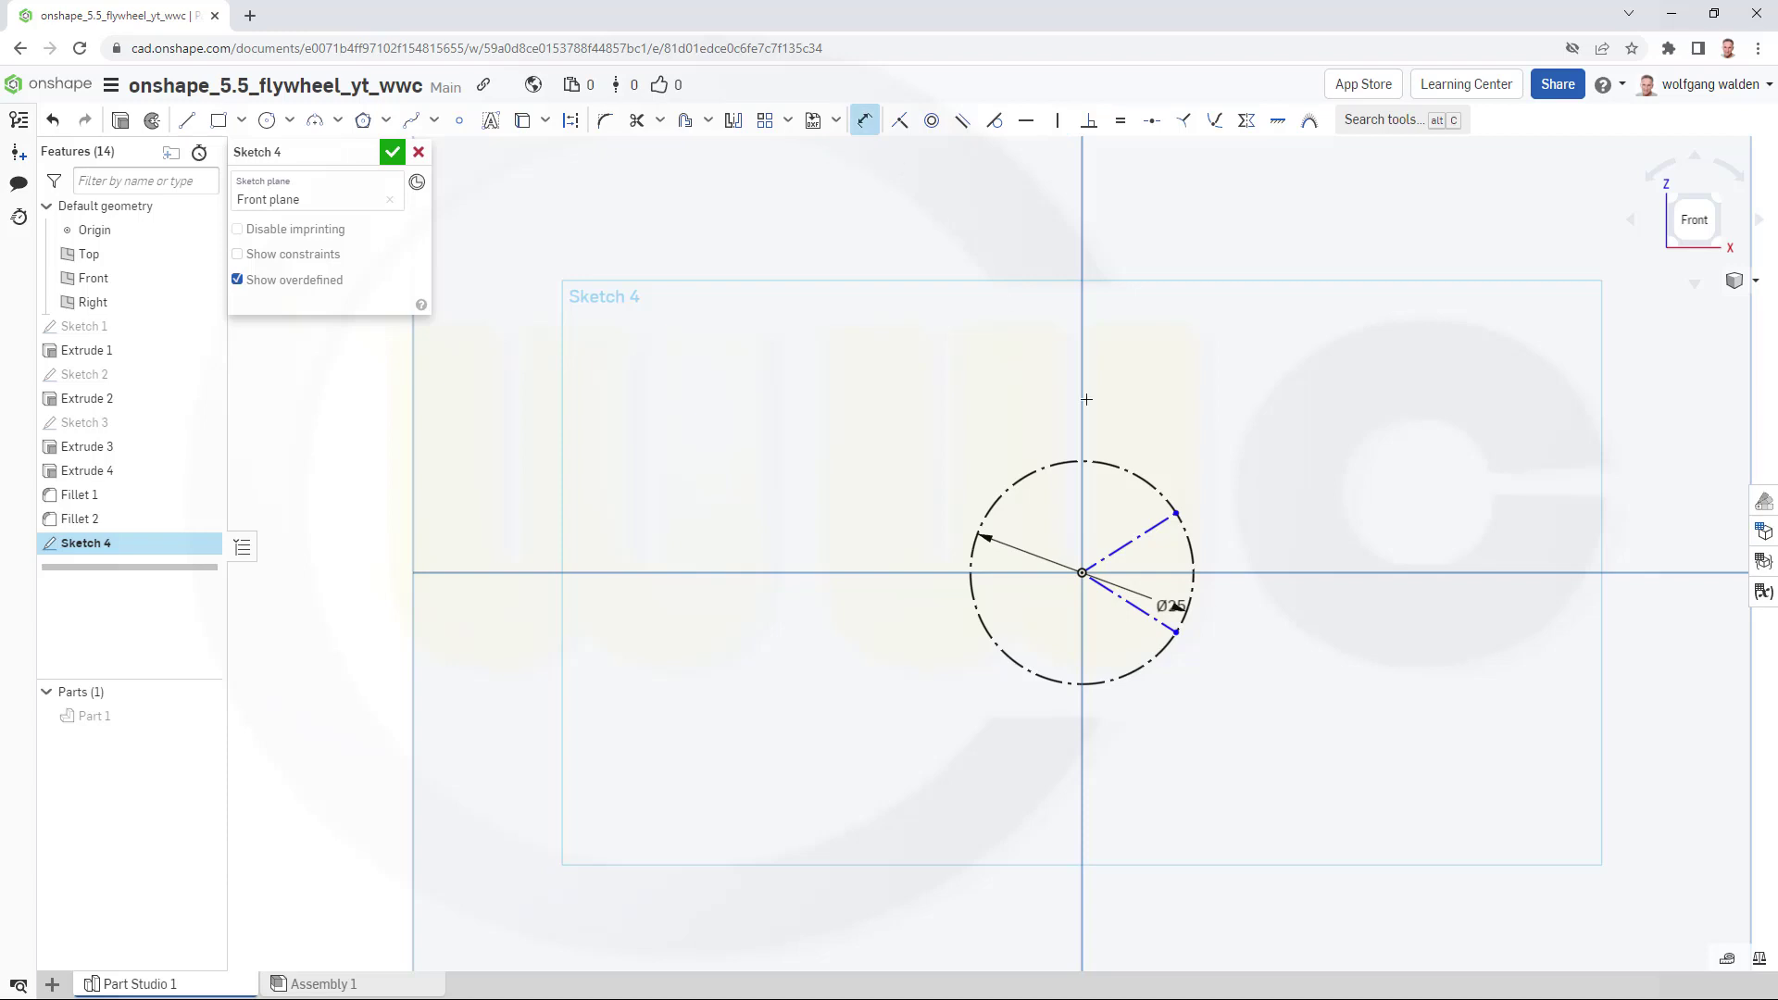
click(1129, 549)
click(1125, 600)
click(1132, 616)
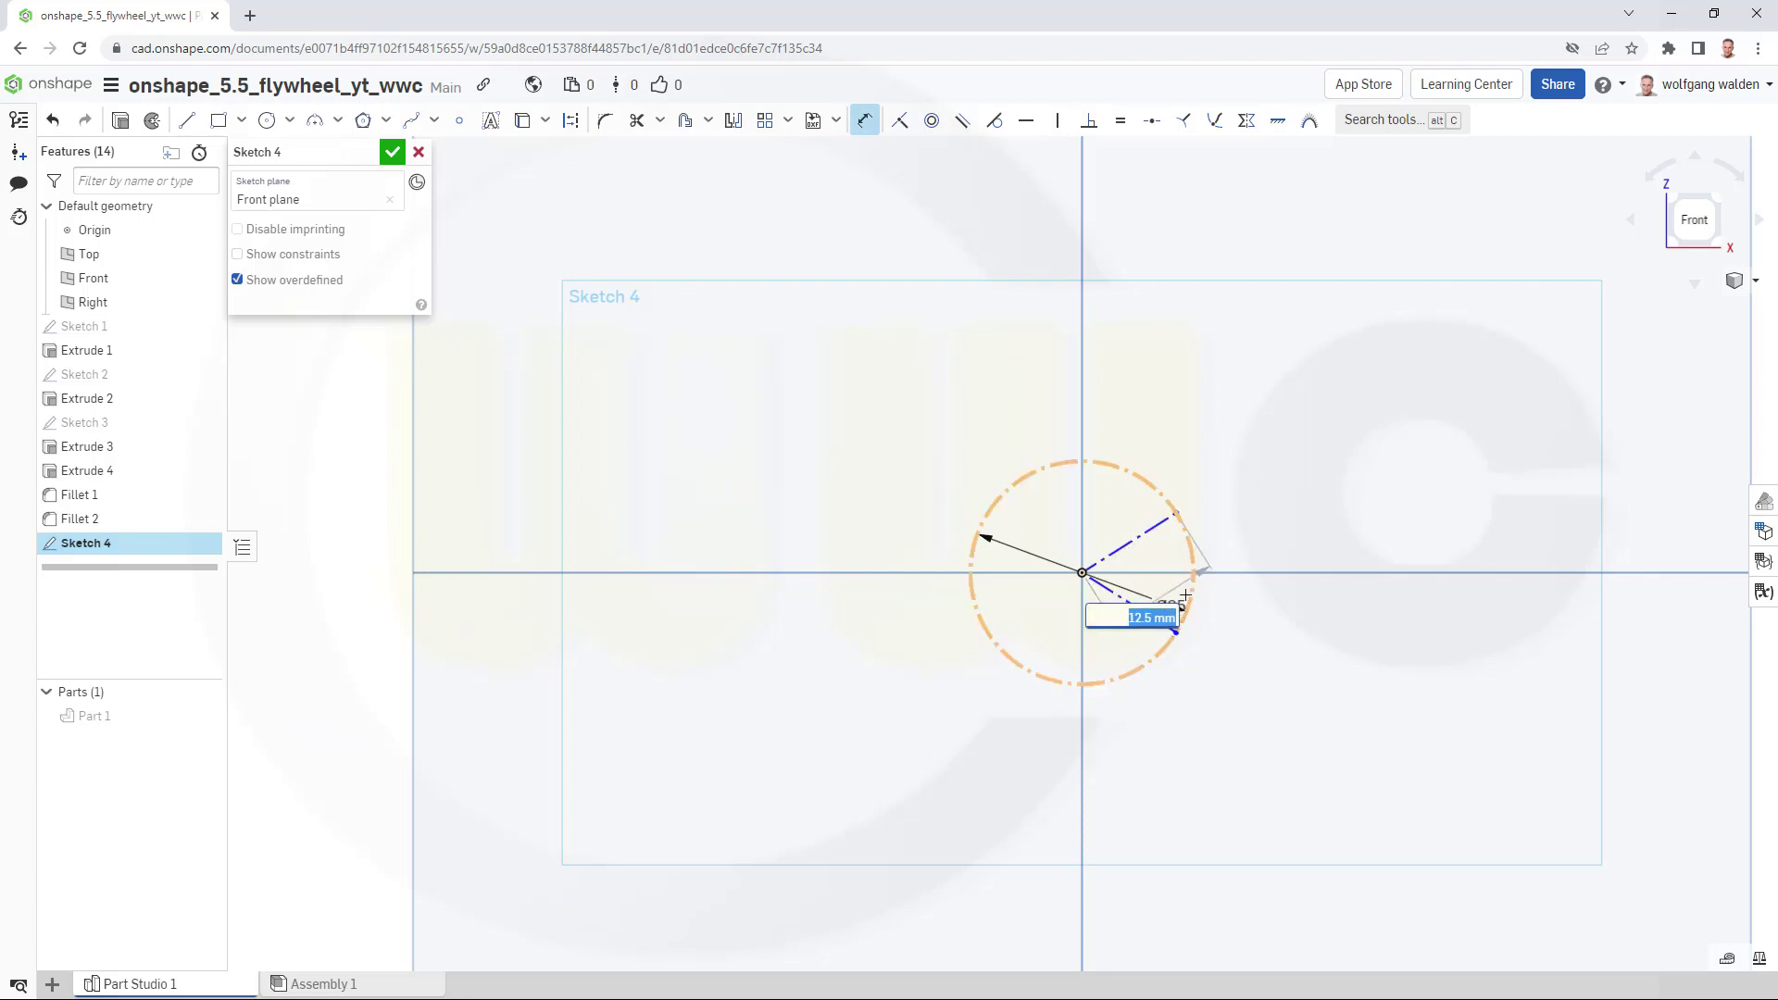
key(Return)
key(Escape)
scroll(1203, 535, up, 3)
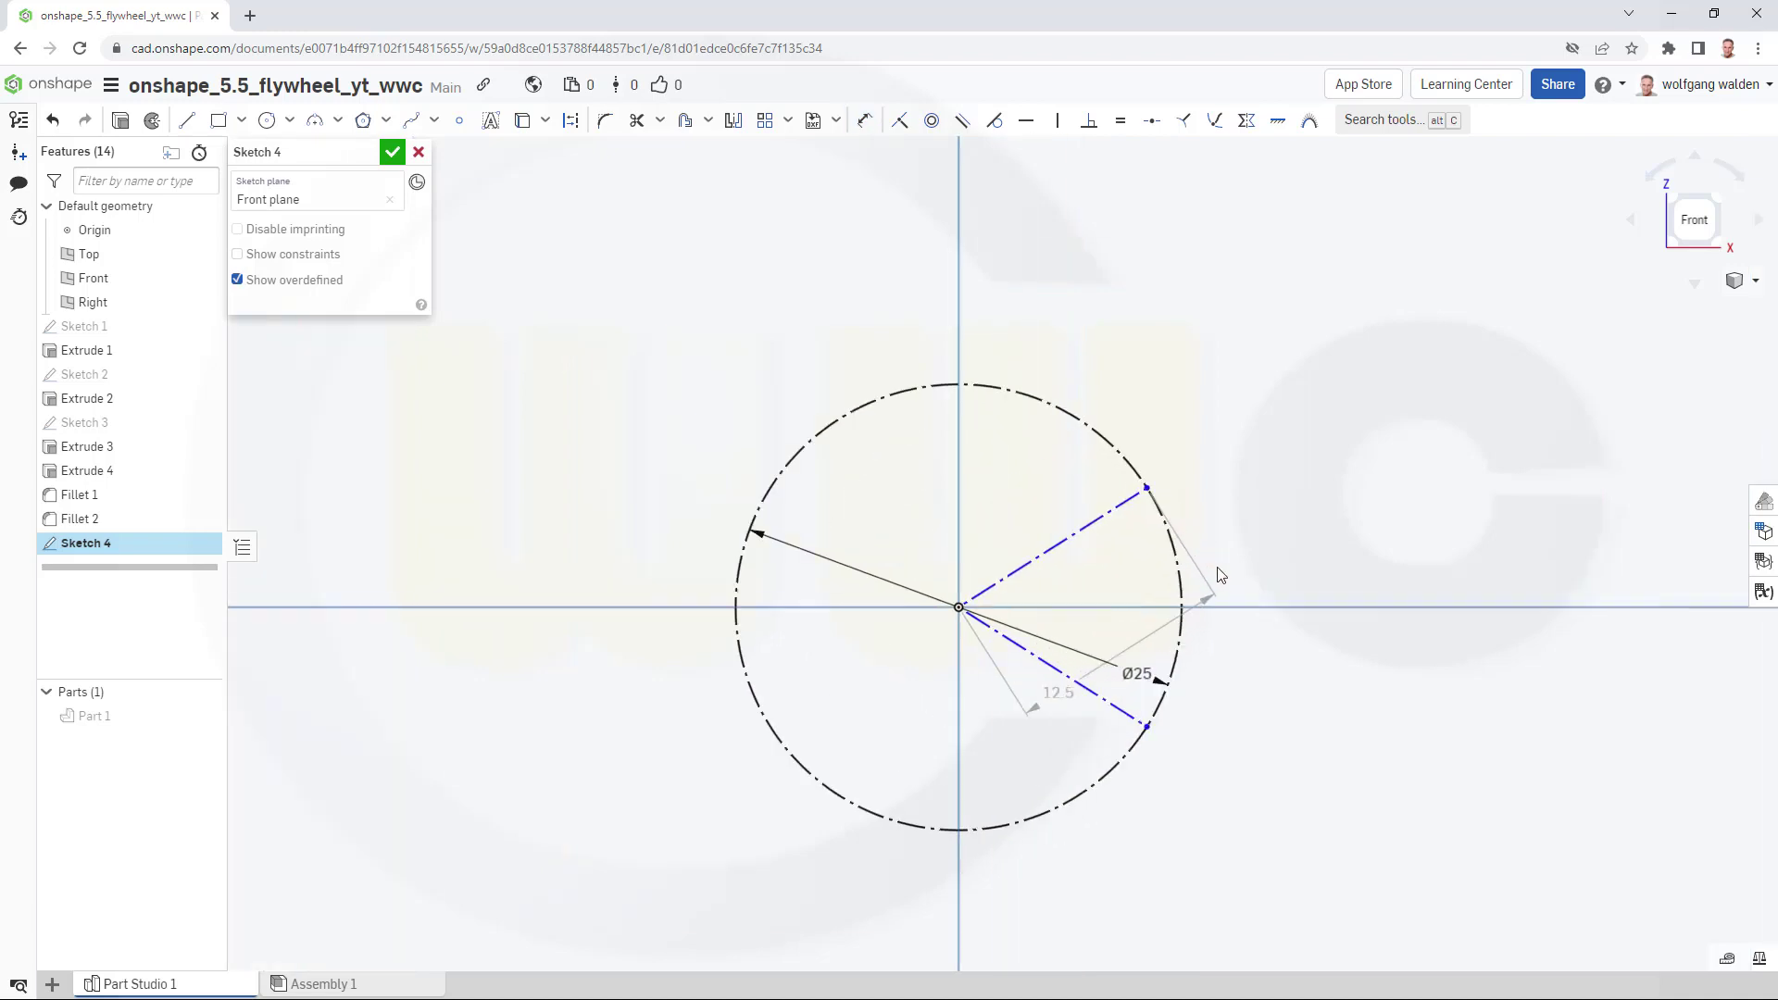
click(1165, 633)
key(Delete)
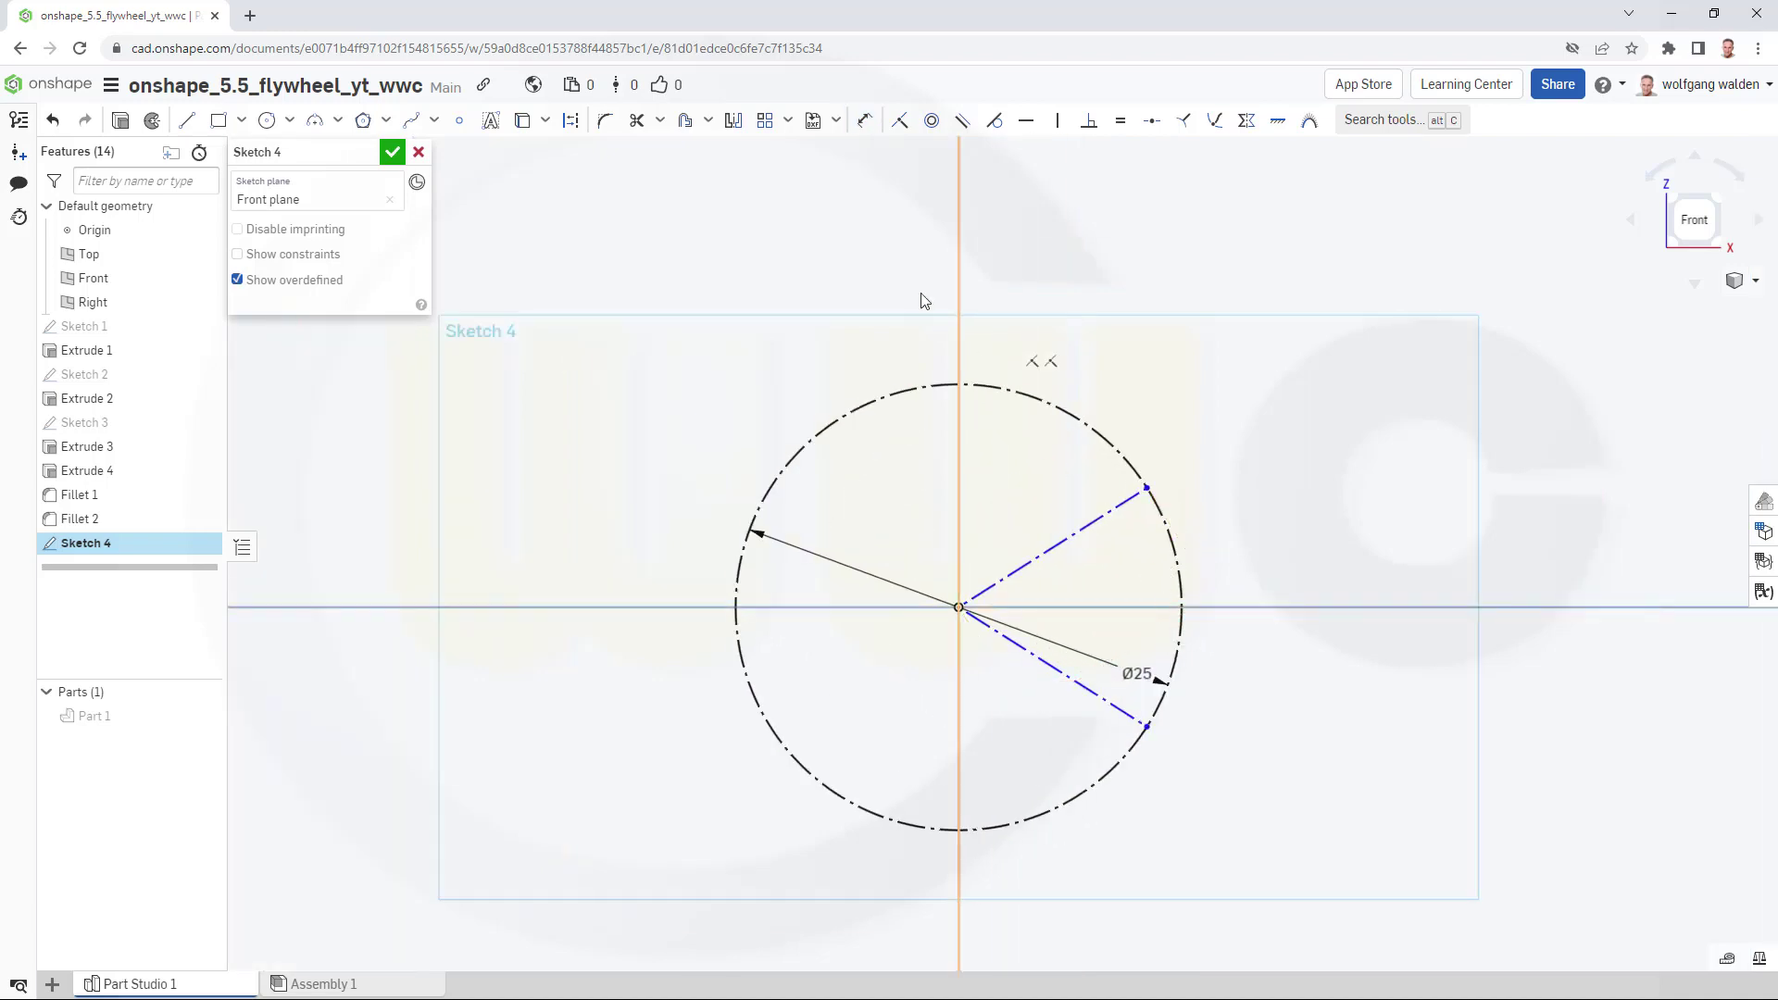
Dimension the angle between the two construction lines as 25°.
click(860, 122)
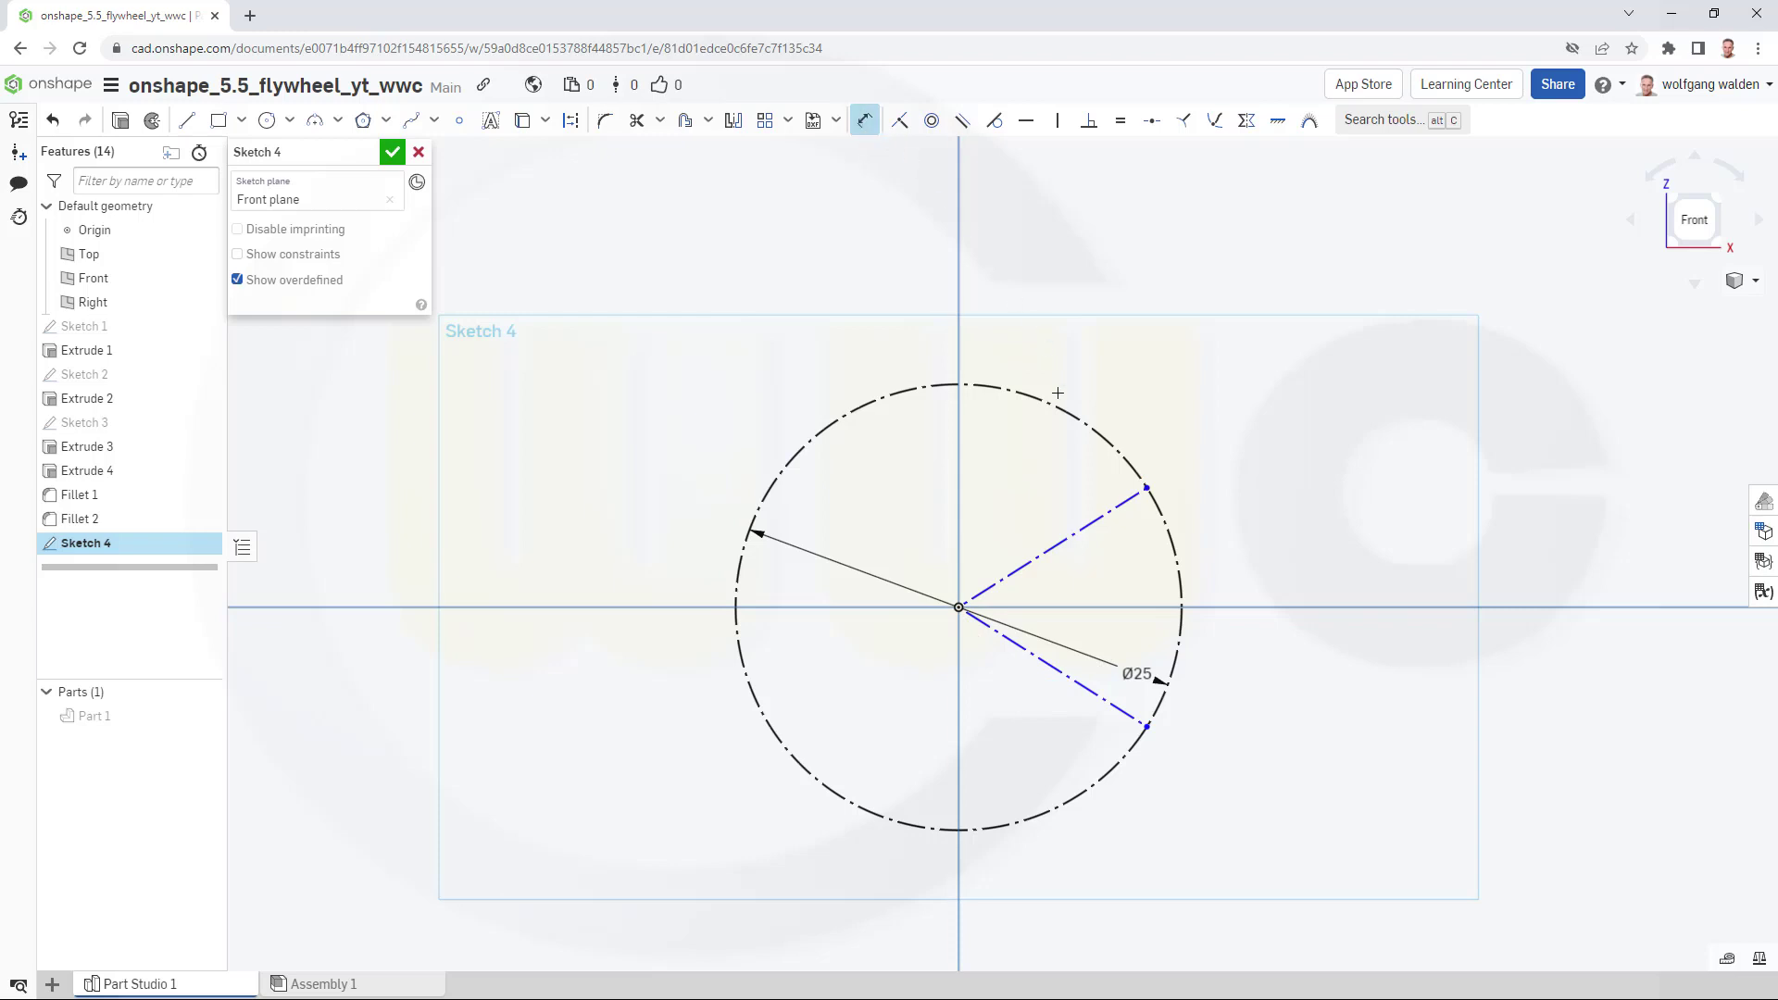
click(1086, 522)
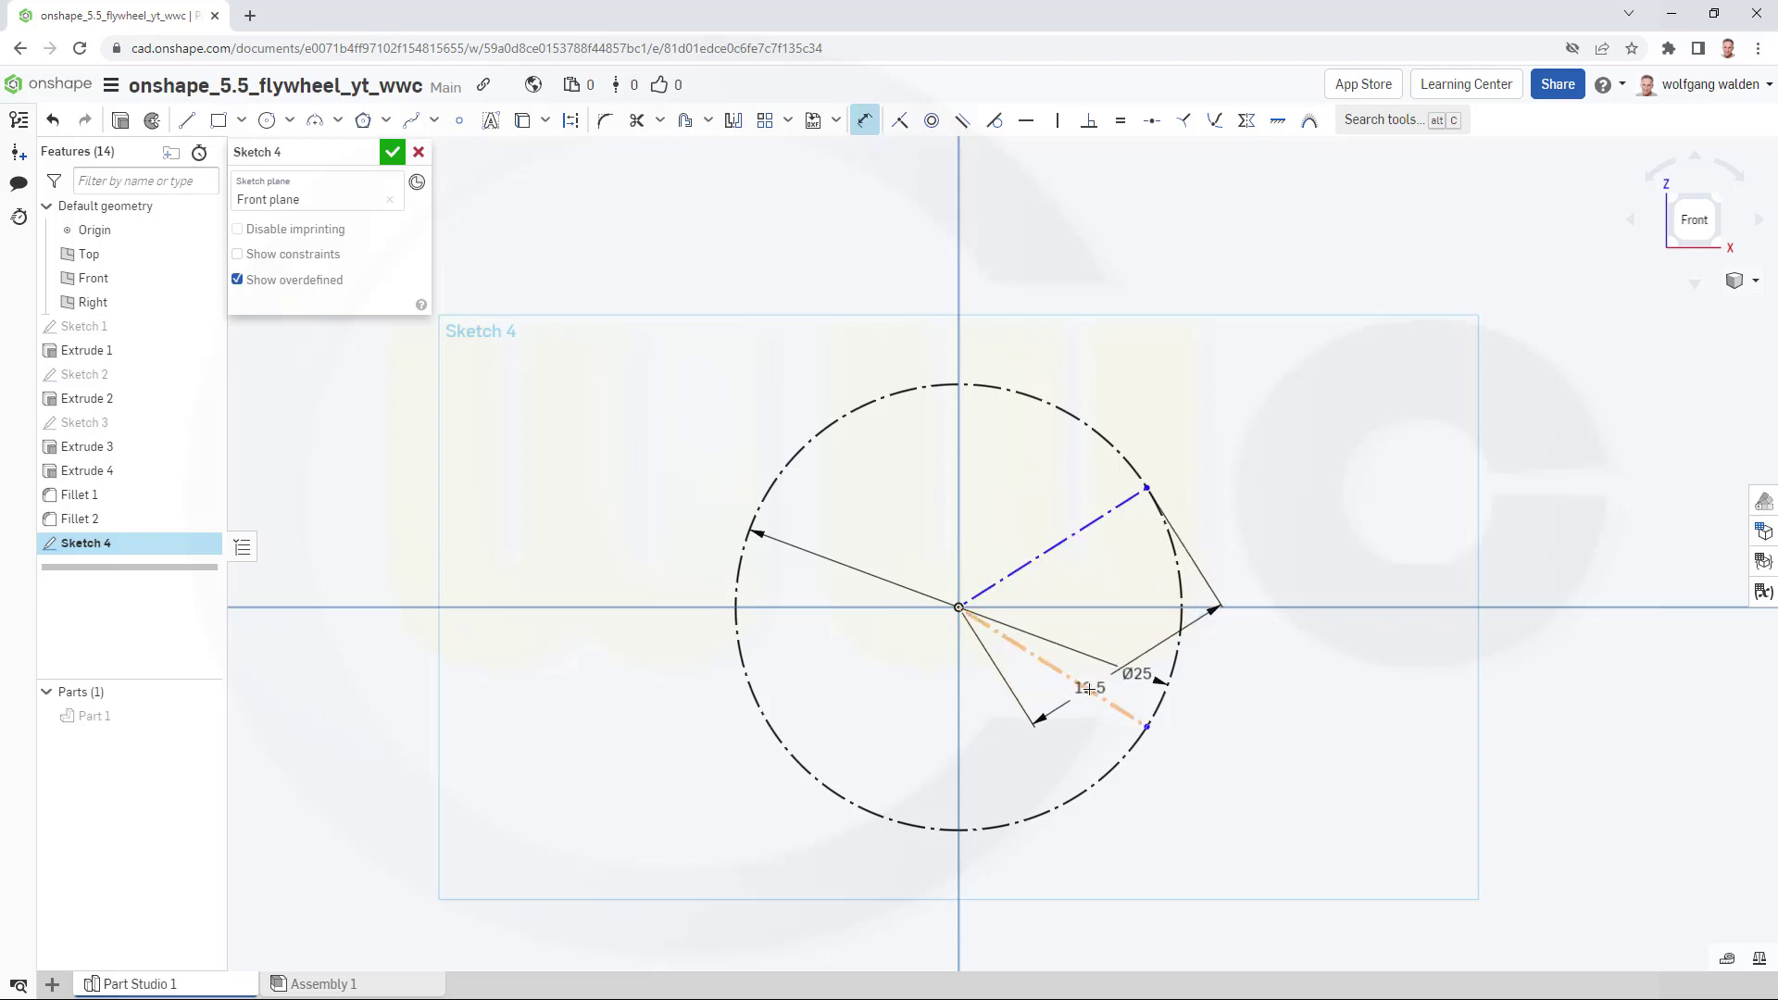
click(1086, 691)
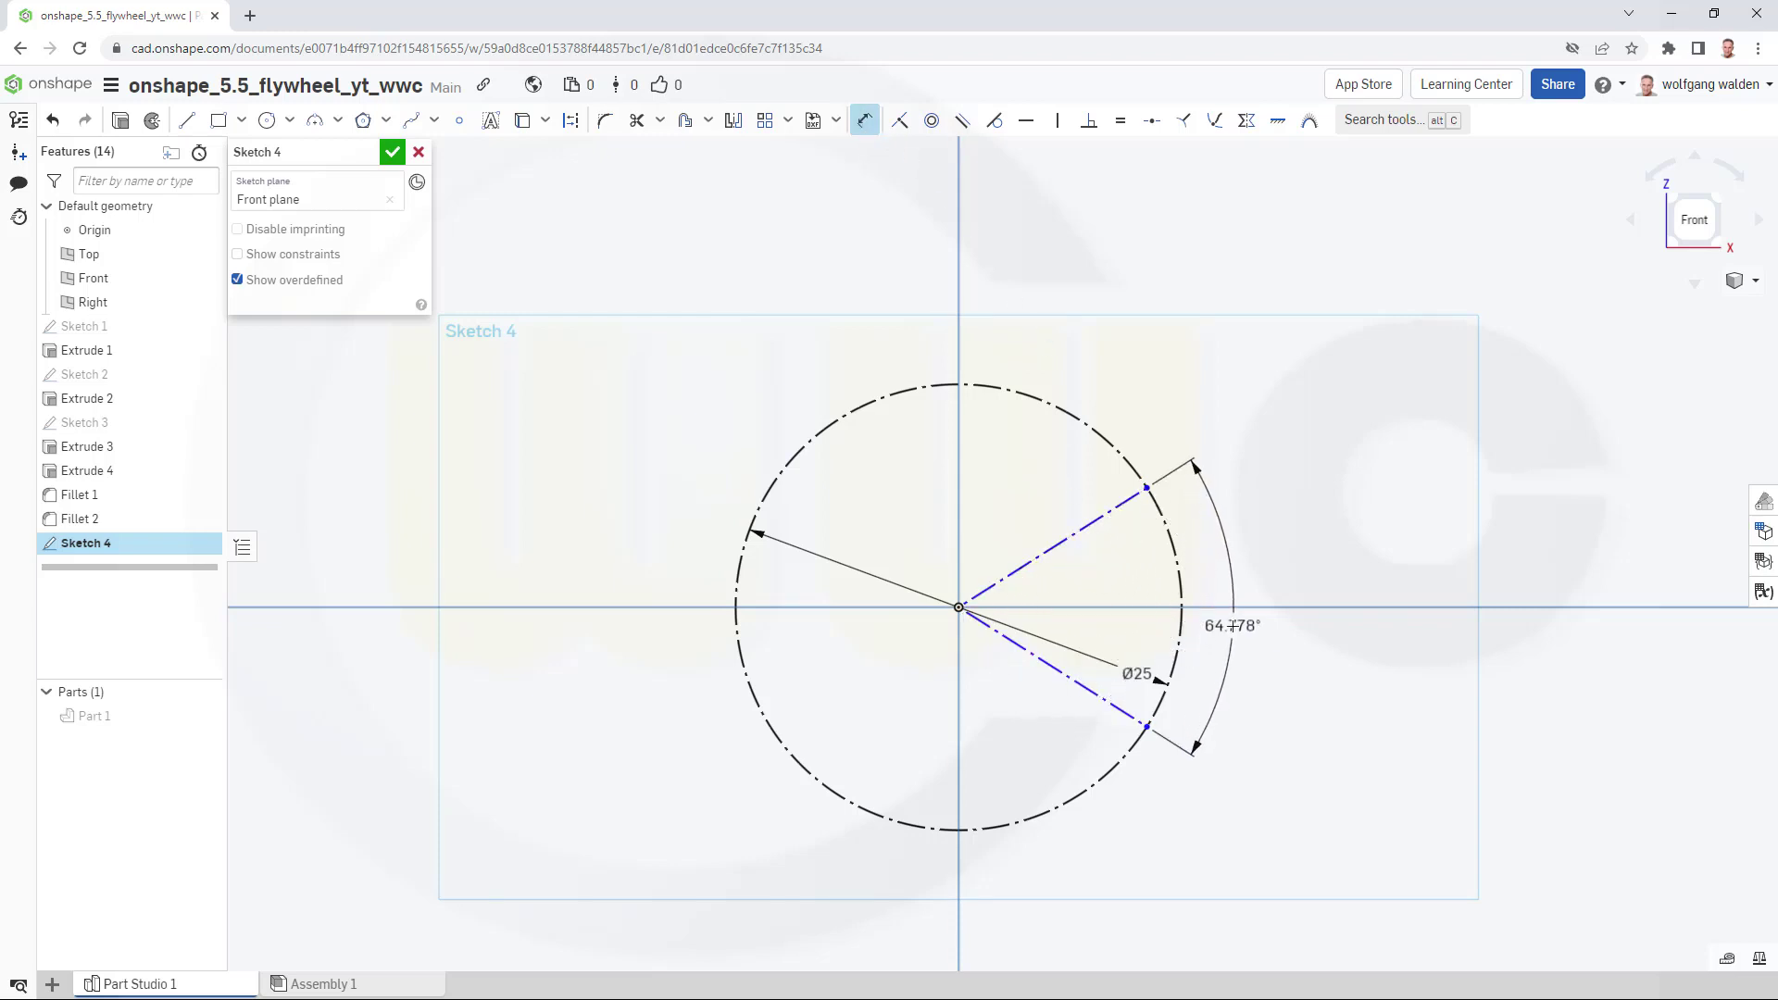
click(1236, 610)
text(25)
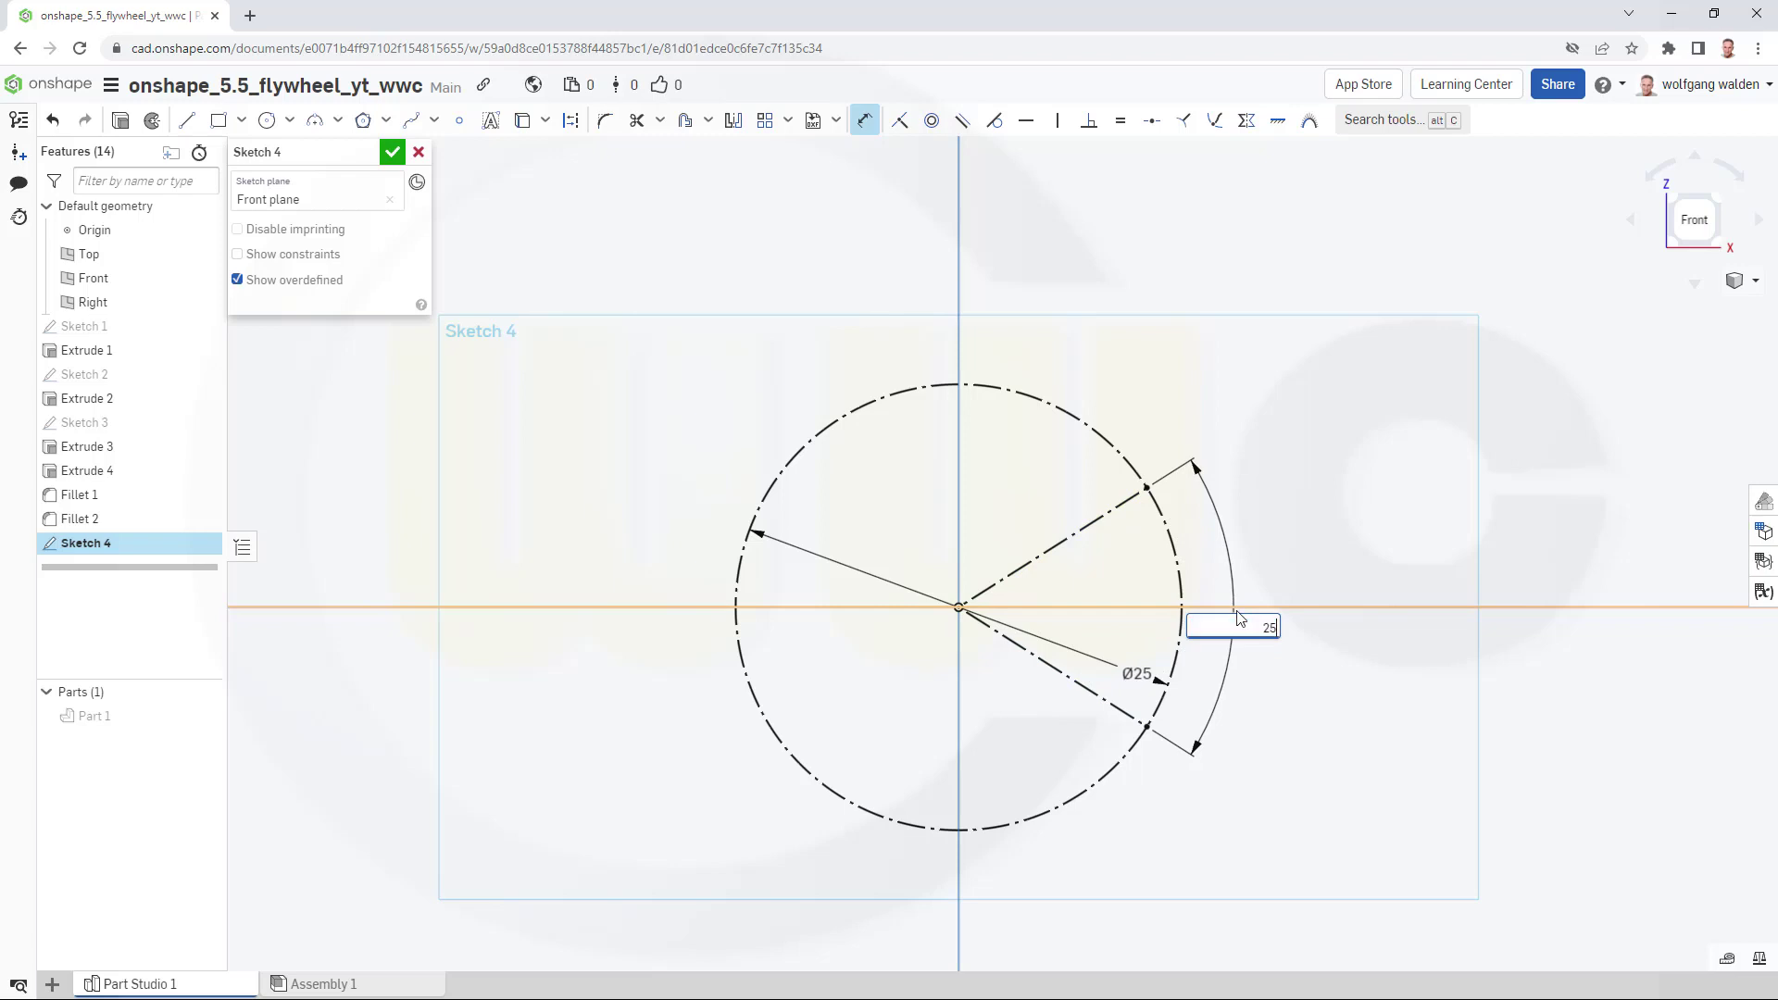
key(Return)
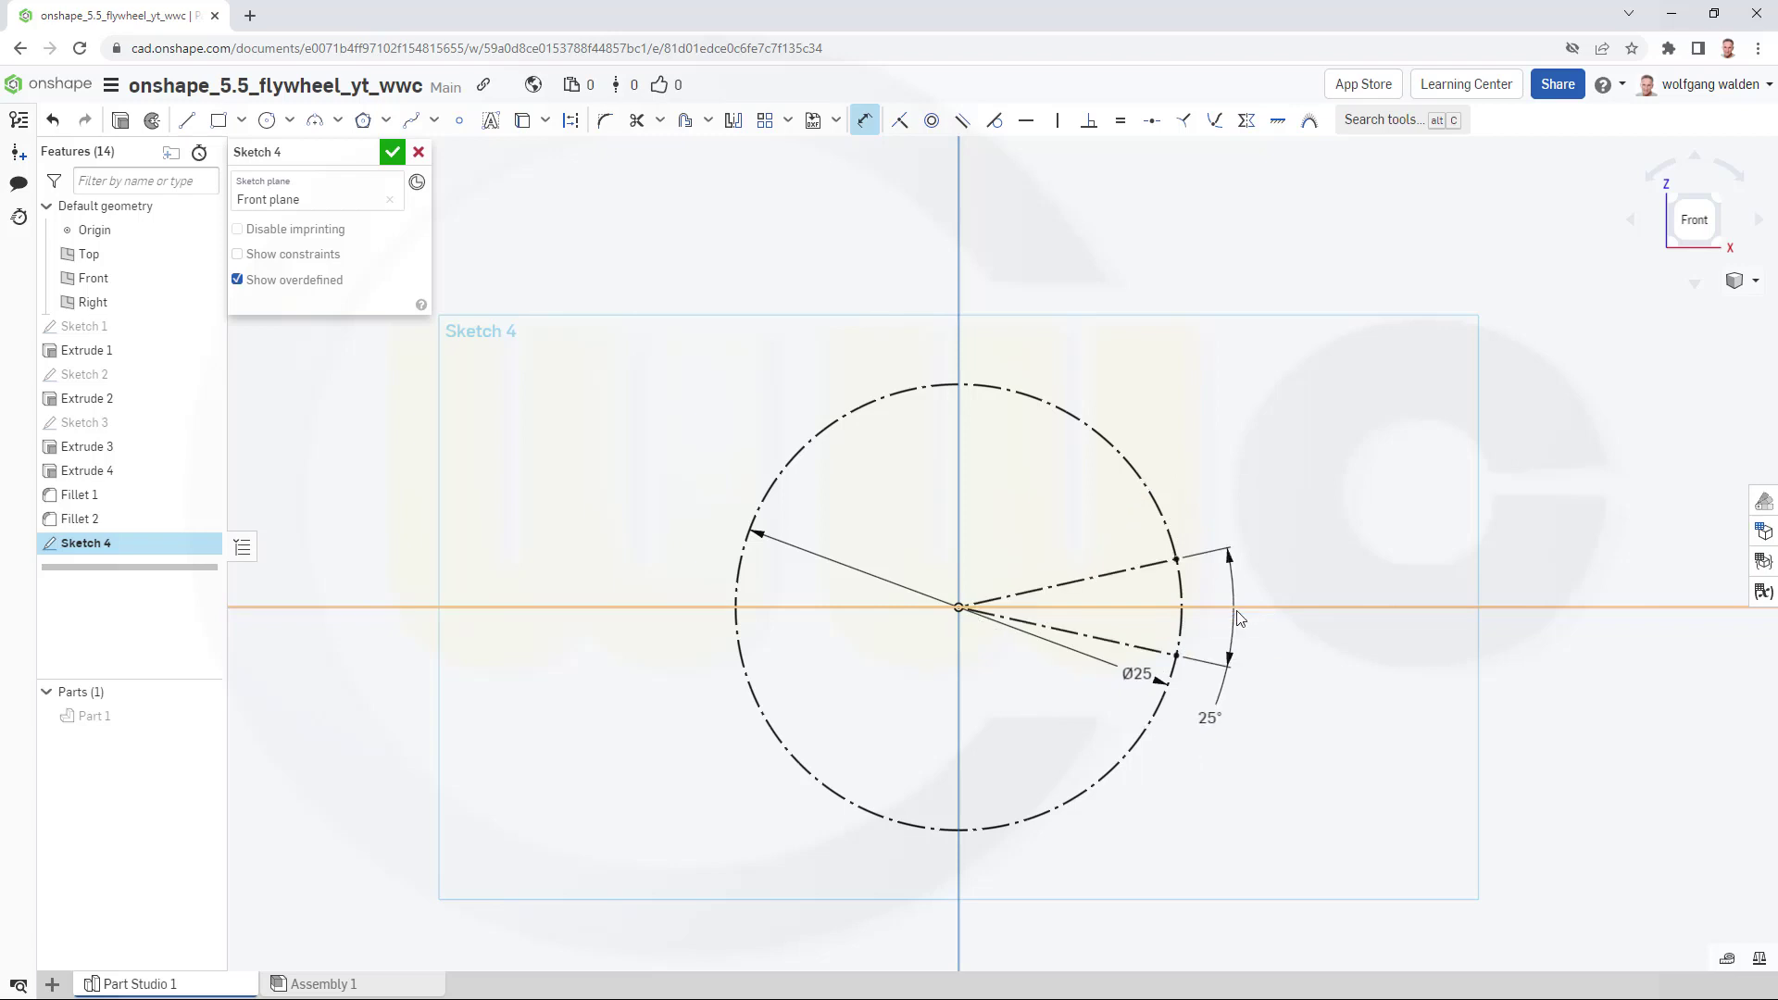
scroll(1250, 589, up, 4)
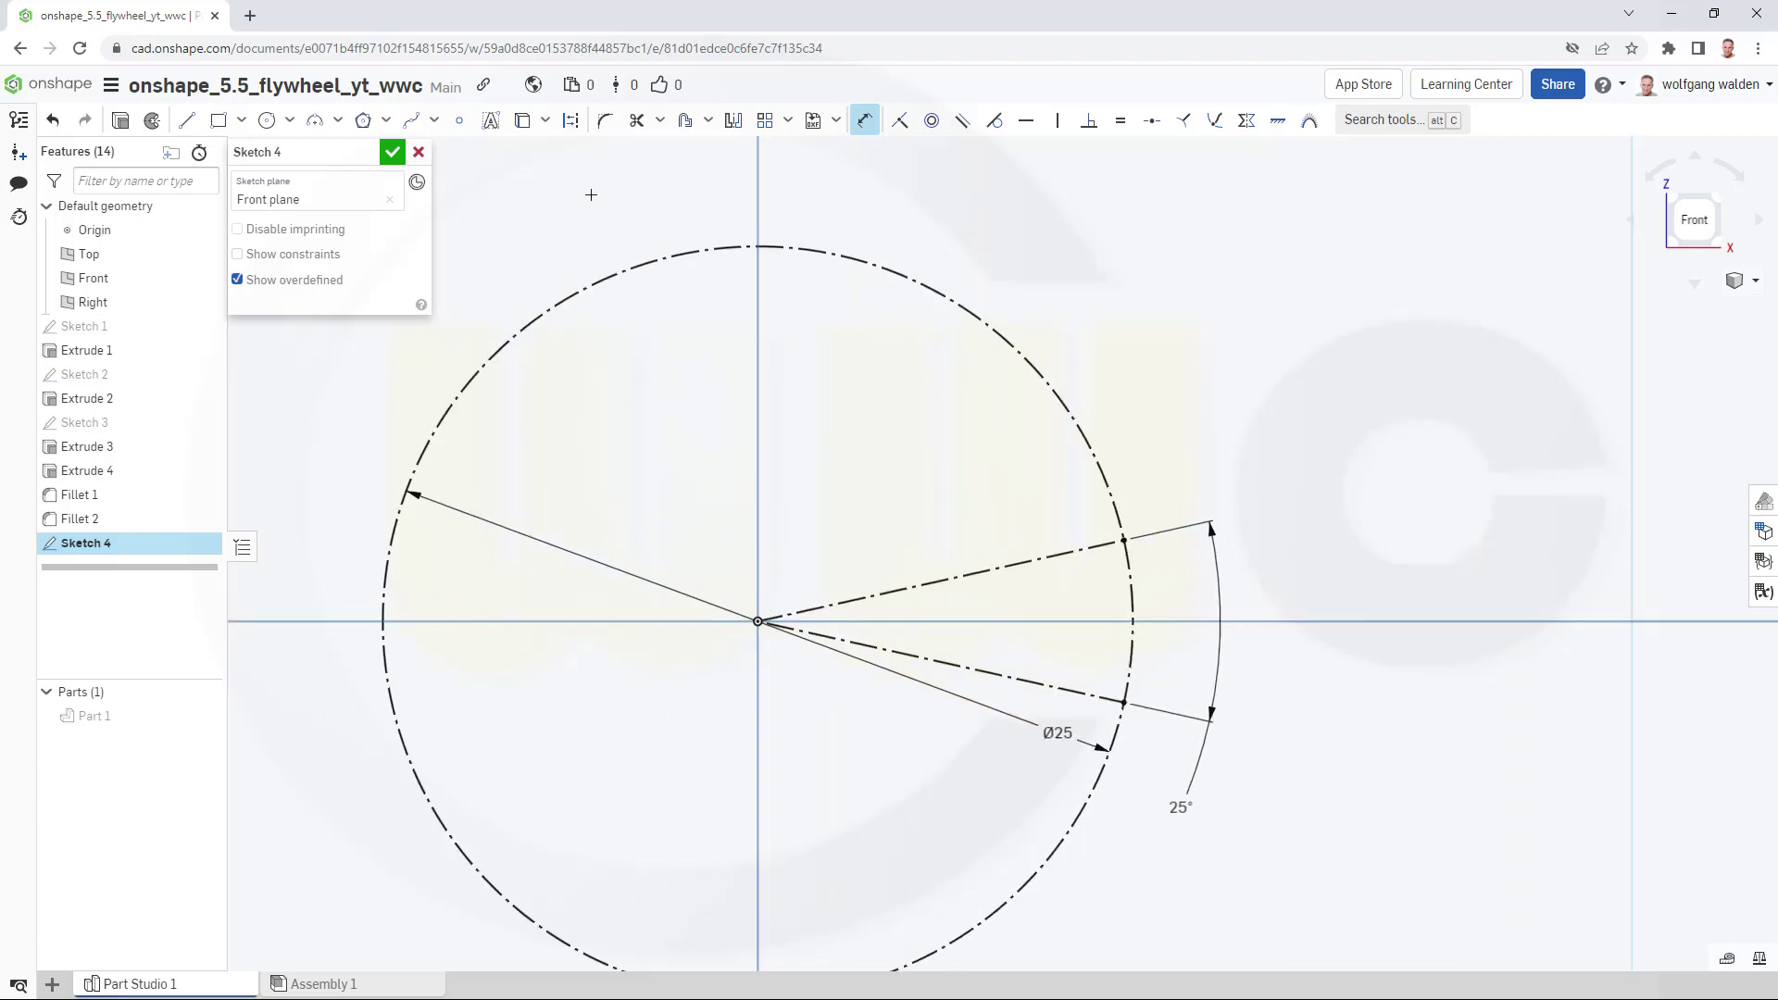
Draw Ø5 circles centred on the upper and lower line endpoints.
click(266, 120)
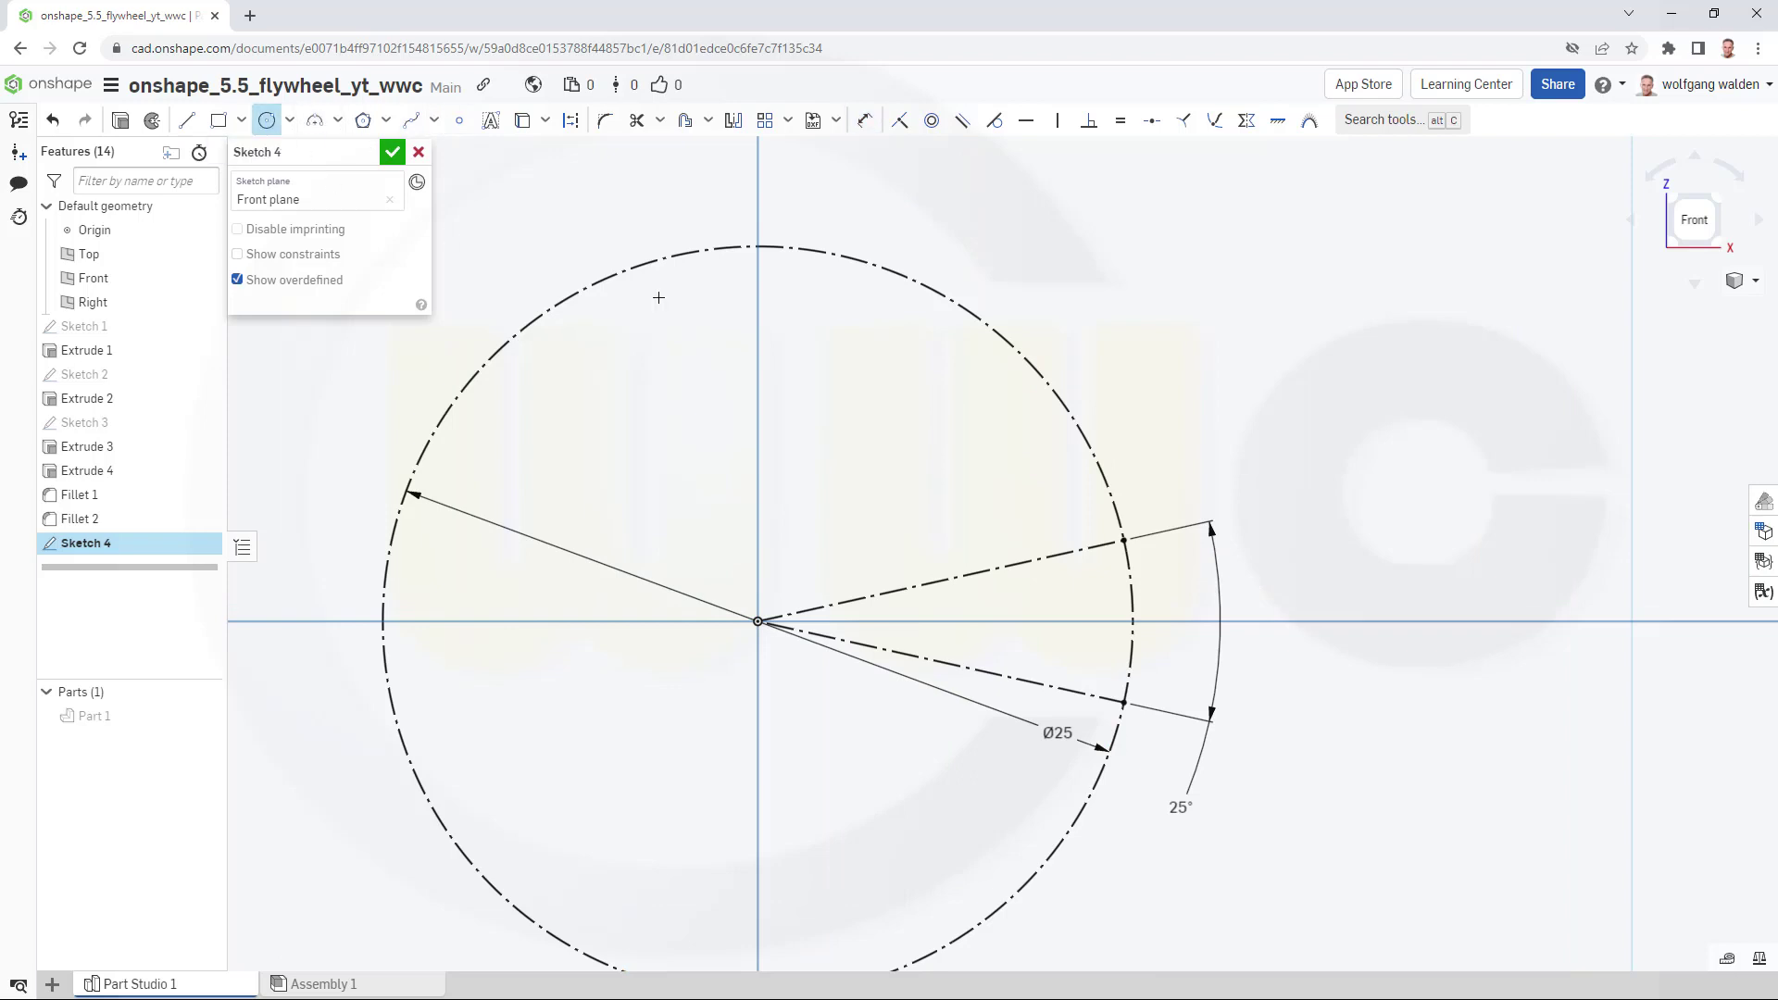
click(1125, 538)
click(1161, 535)
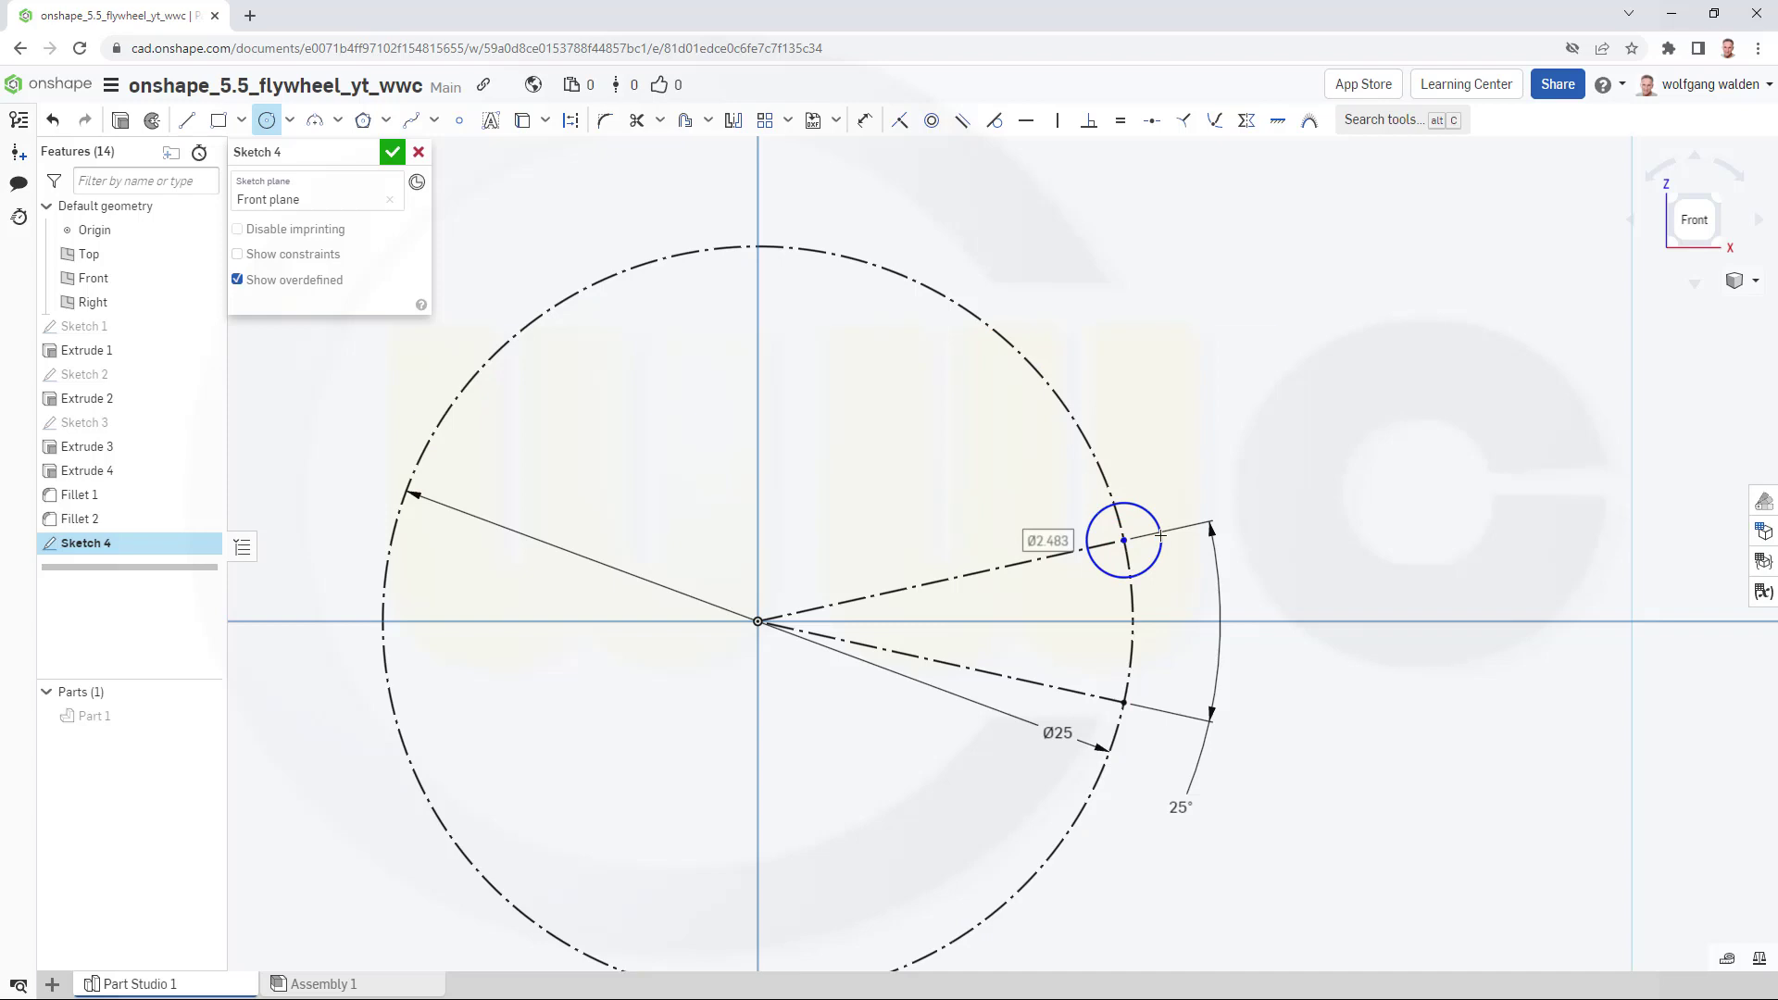
text(5)
key(Return)
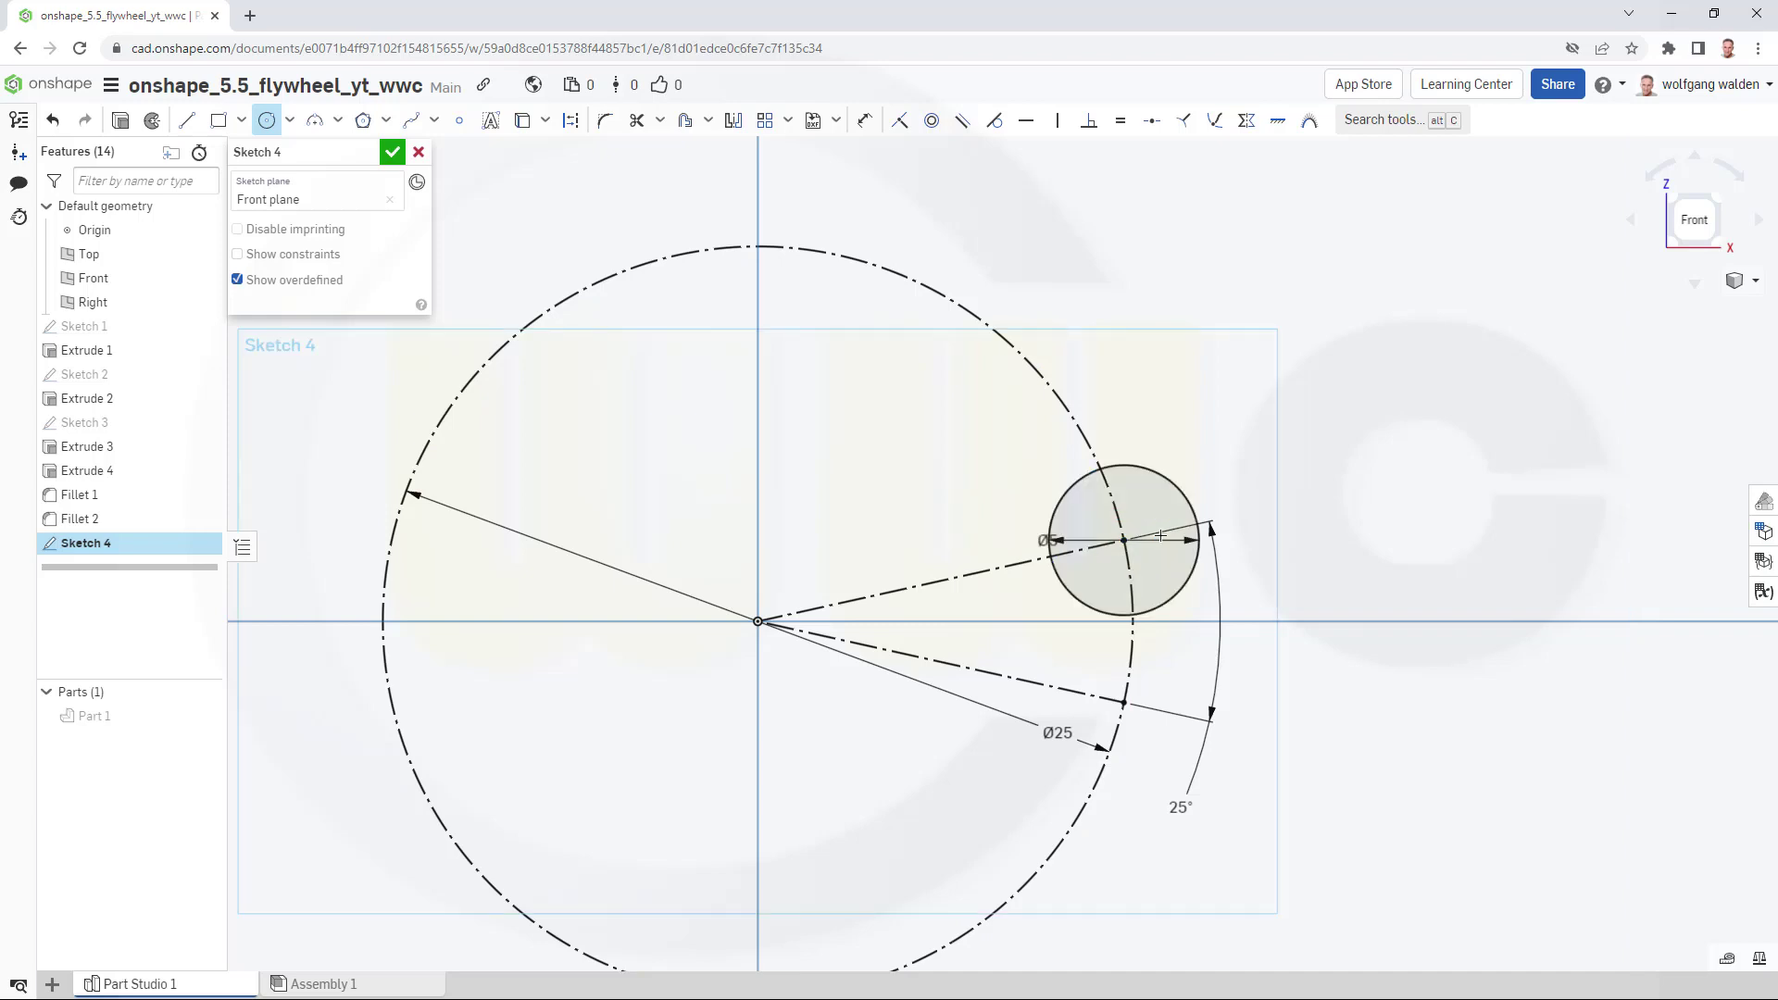
click(1123, 704)
click(1158, 733)
text(5)
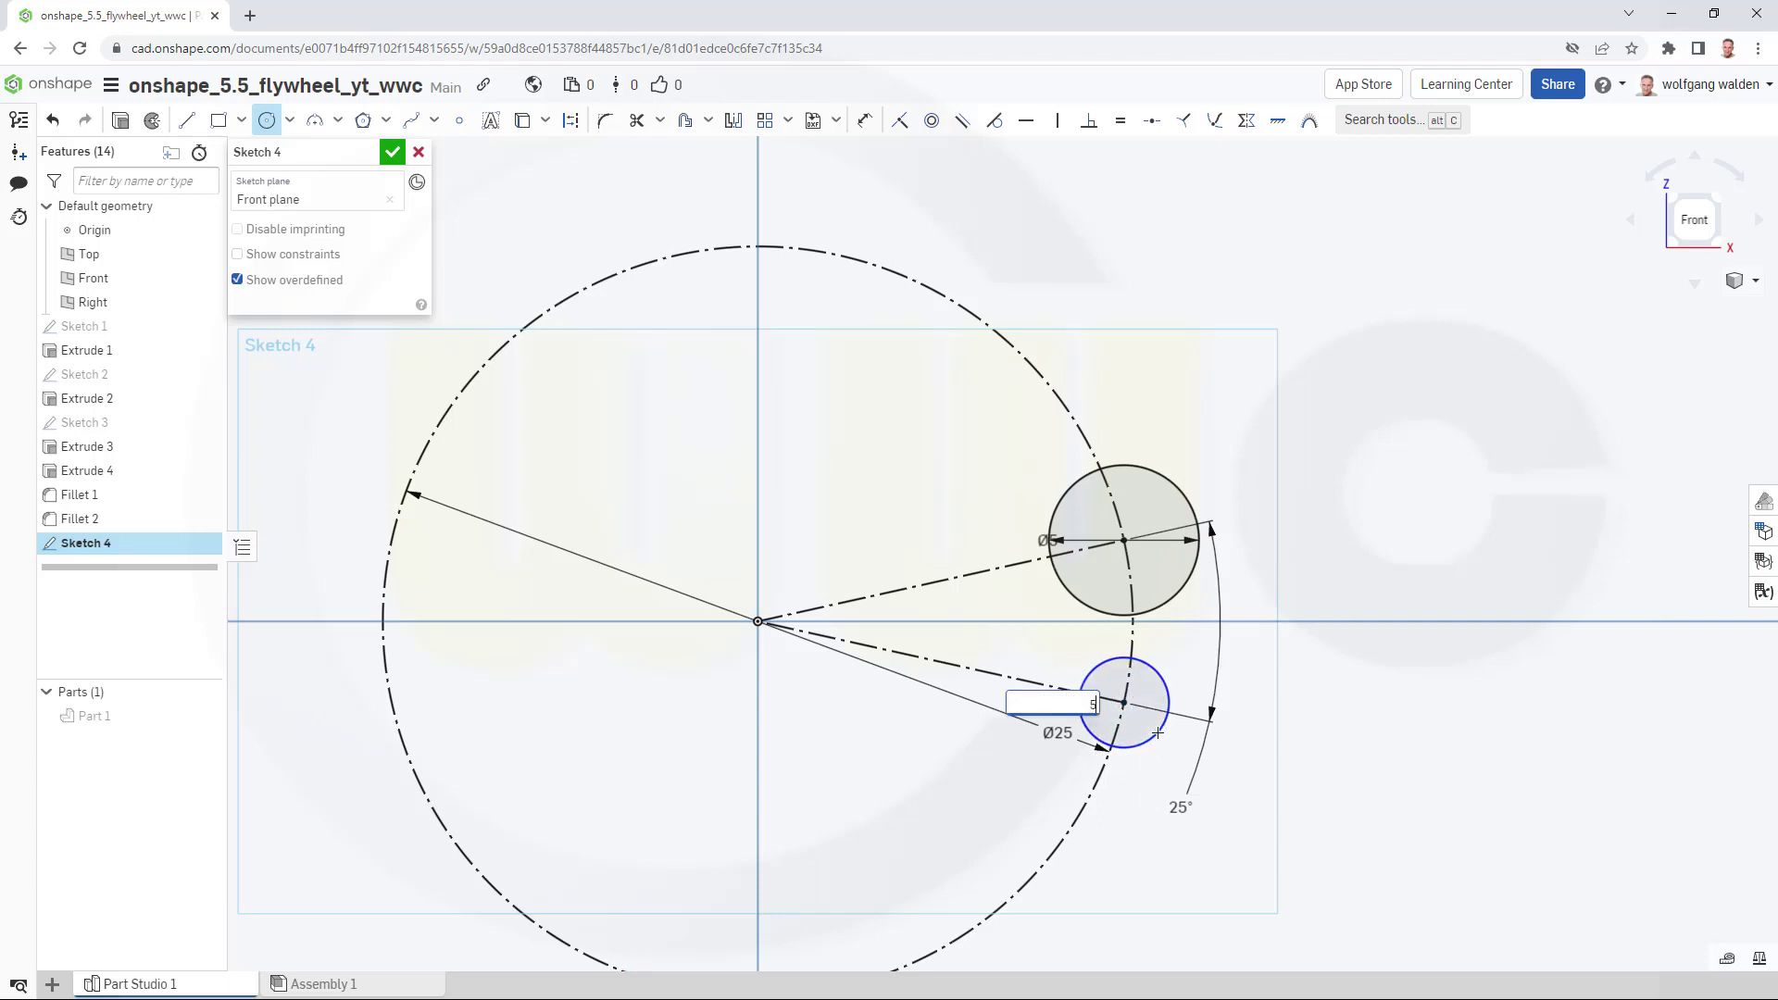
key(Return)
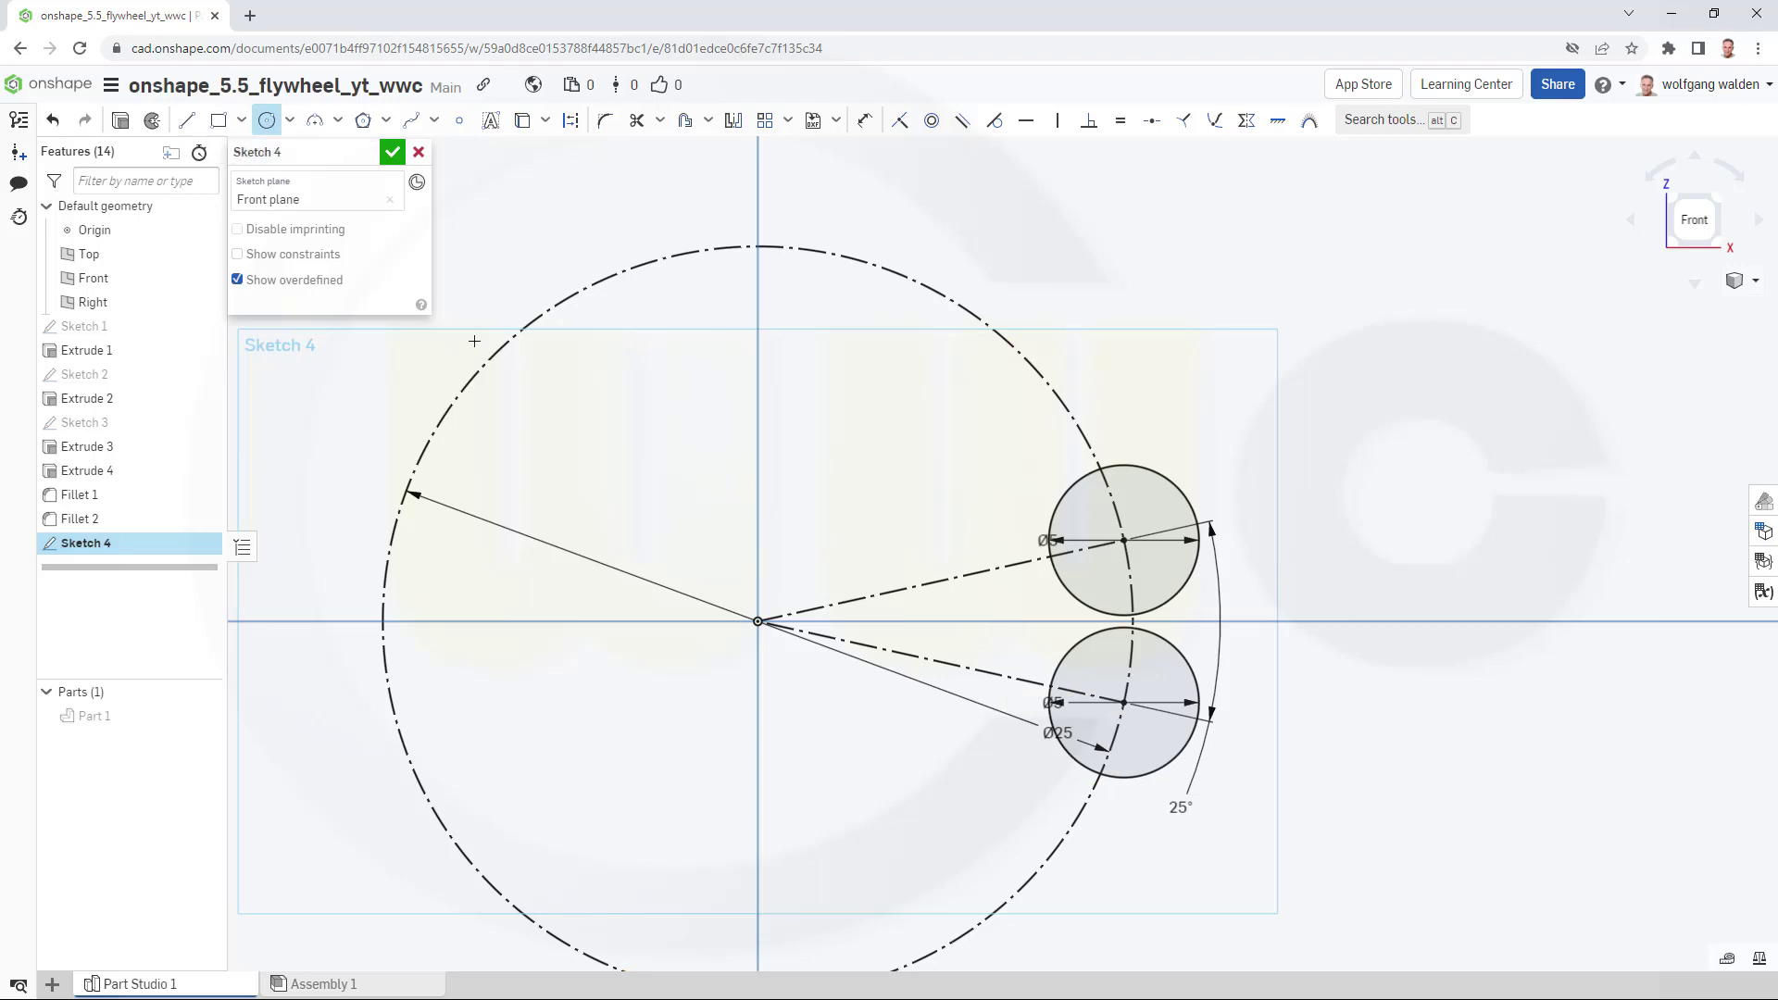
Draw an inner and an outer circle centred on the origin.
click(757, 622)
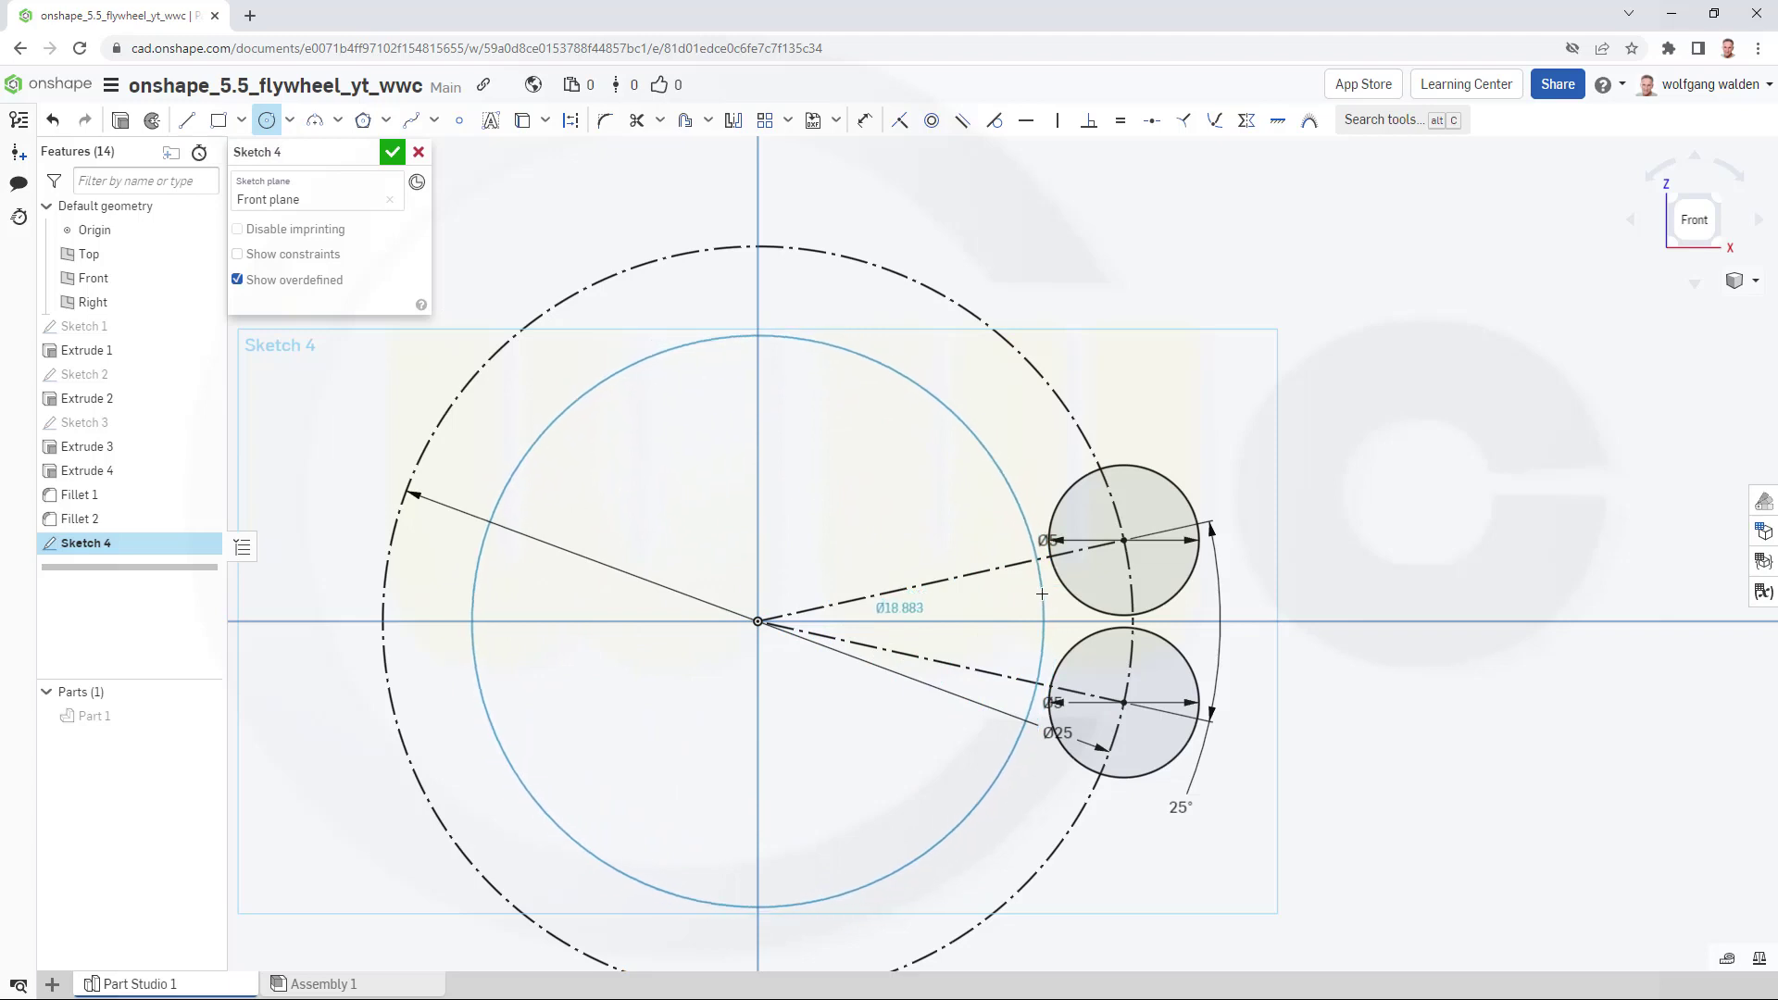
click(1039, 598)
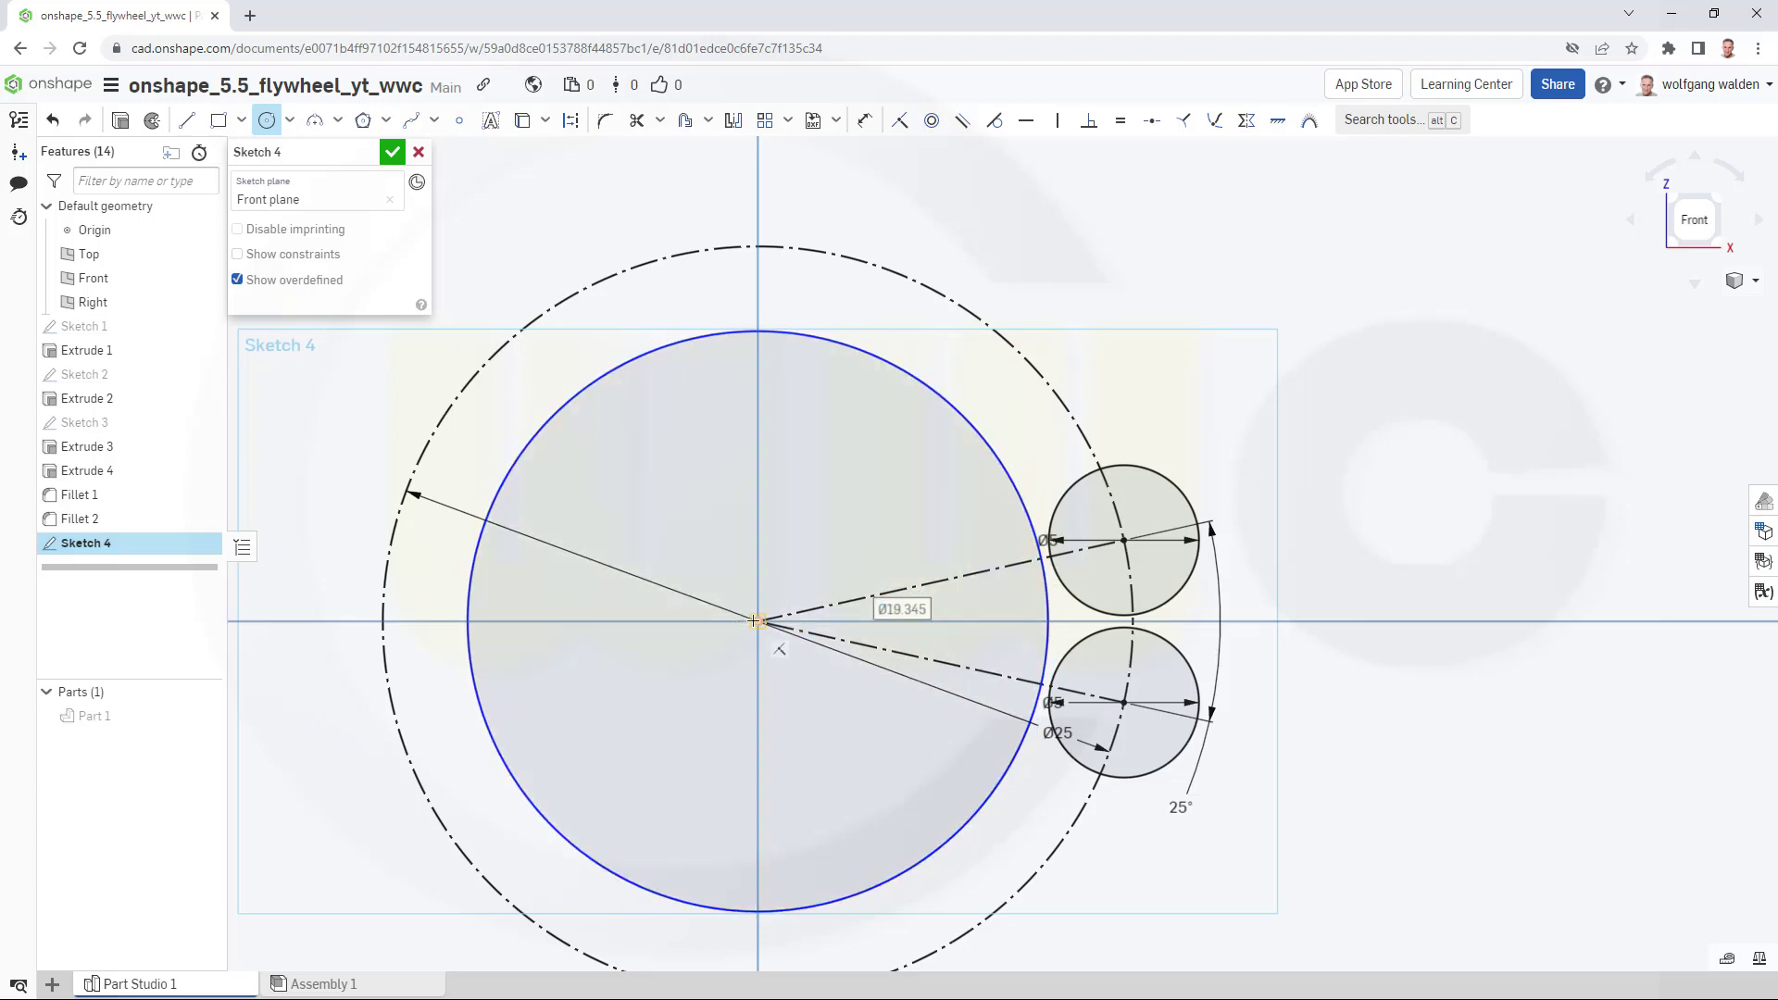
click(758, 621)
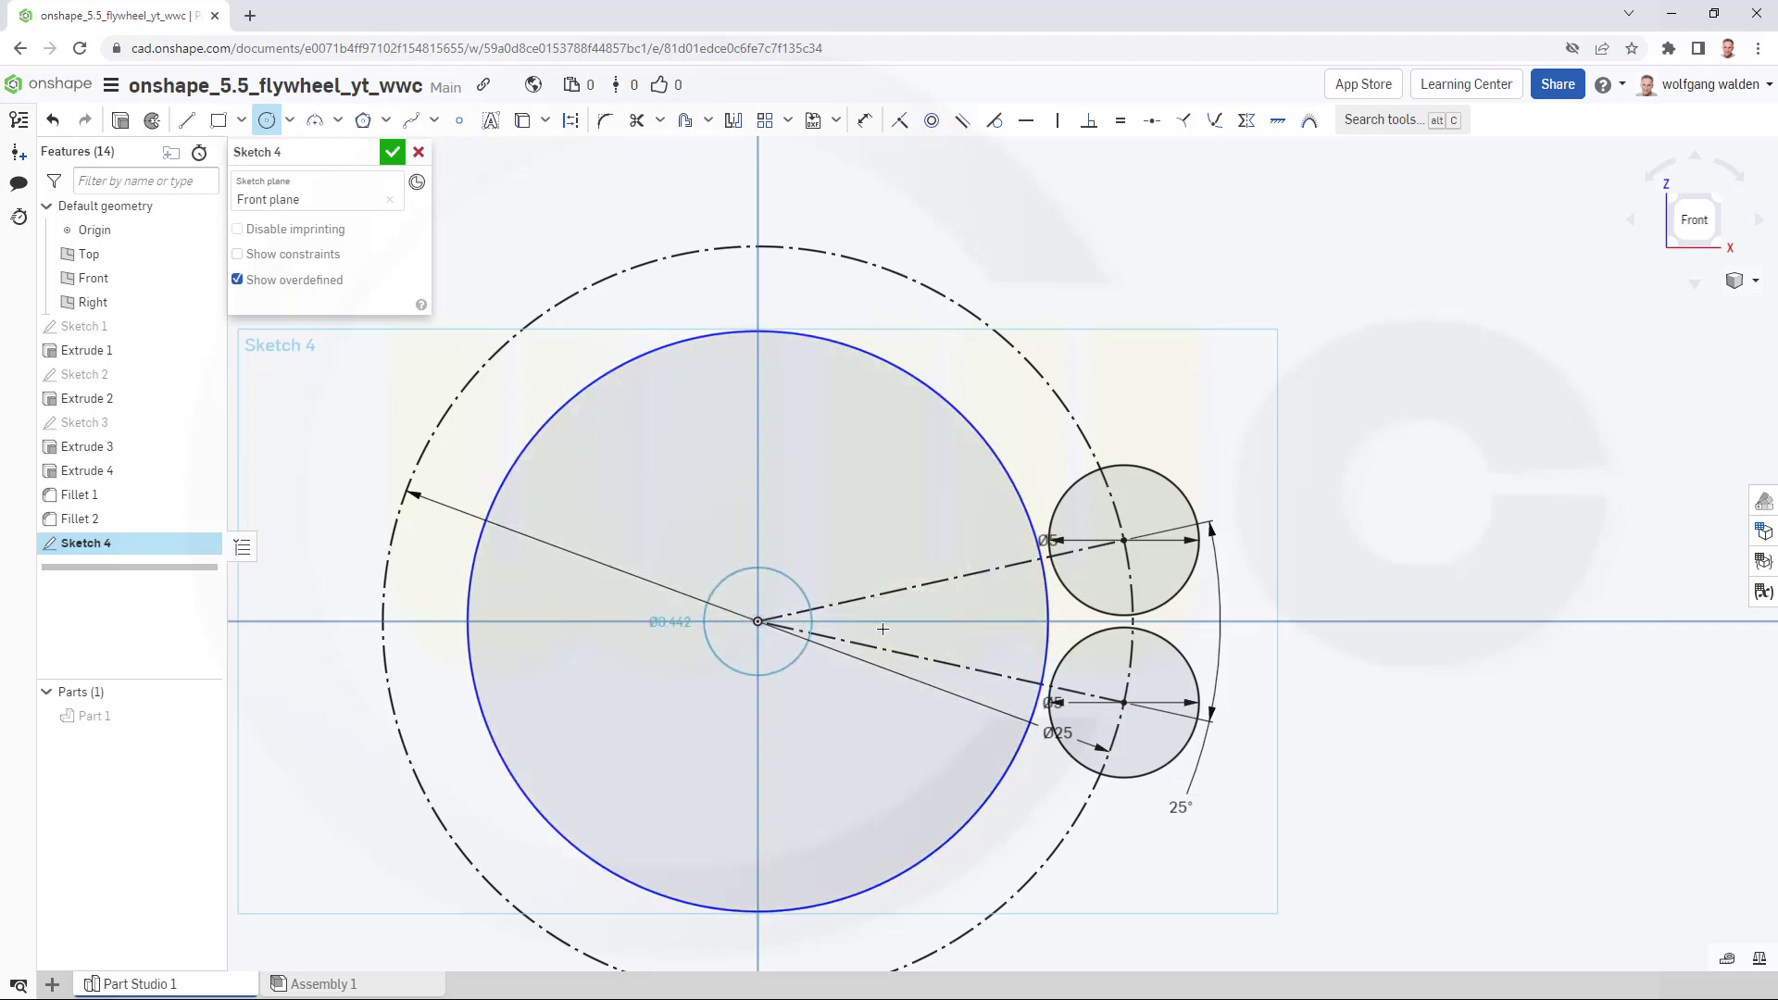
click(1244, 617)
key(Escape)
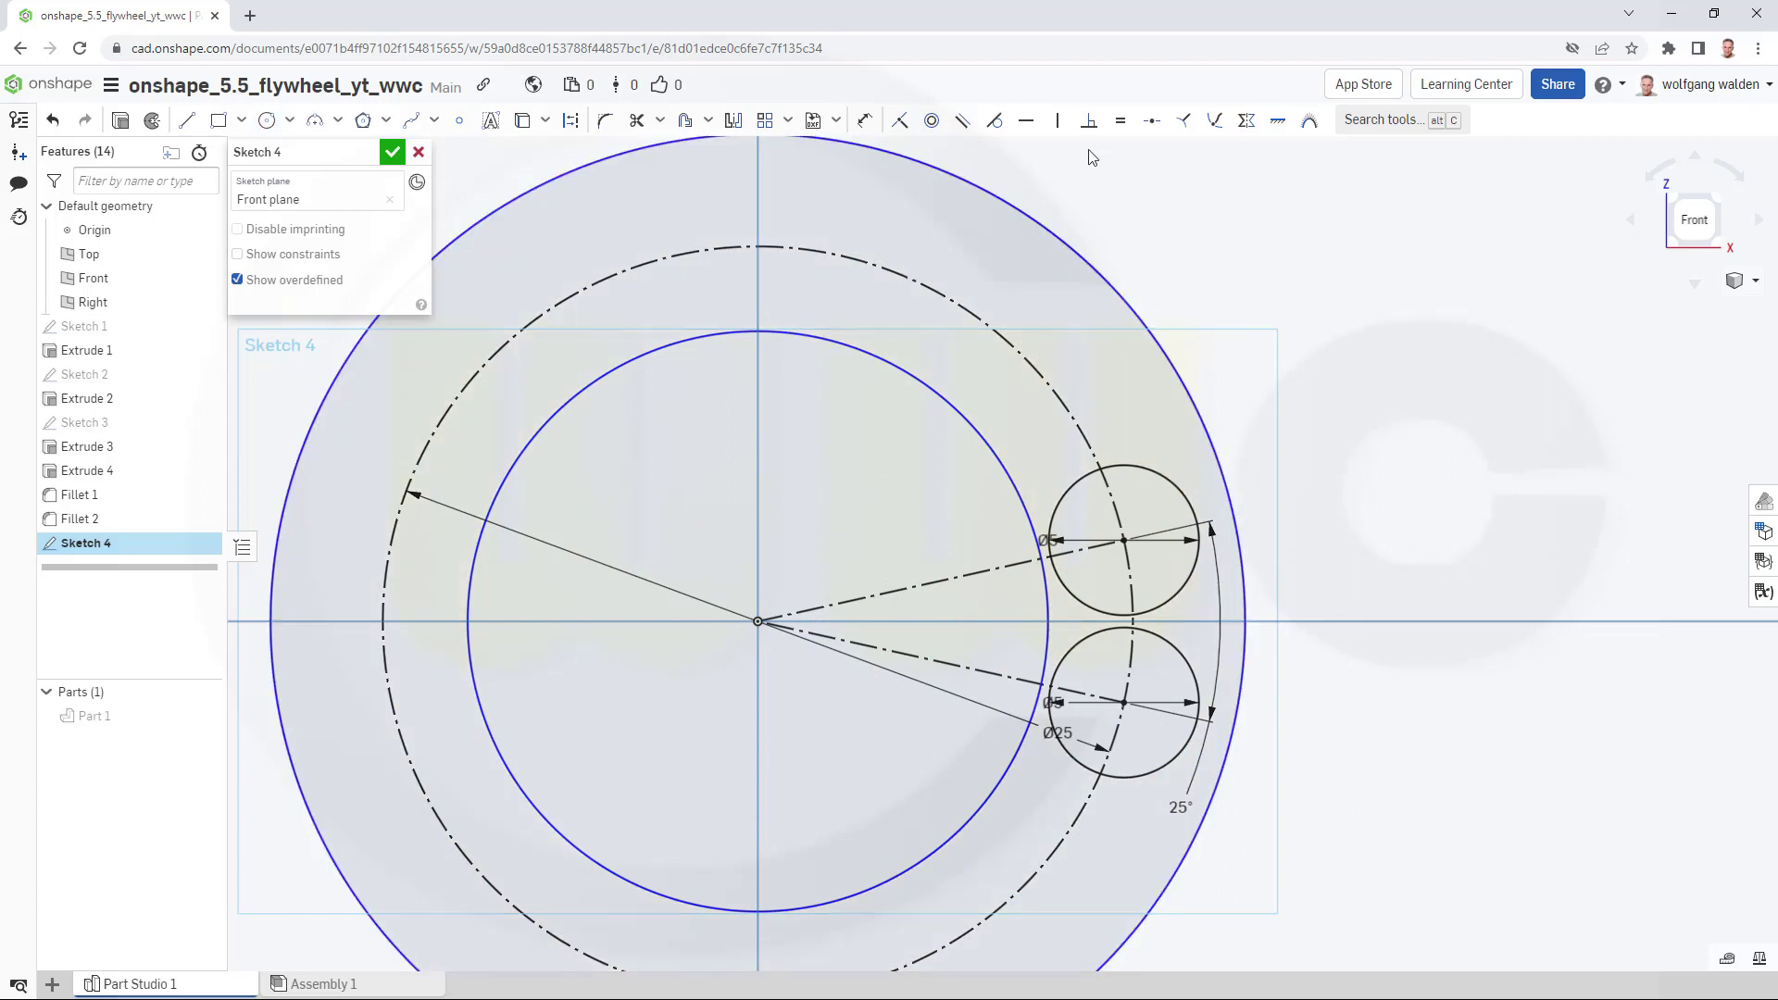
Make the inner and outer circles tangent to the upper Ø5 circle.
click(994, 120)
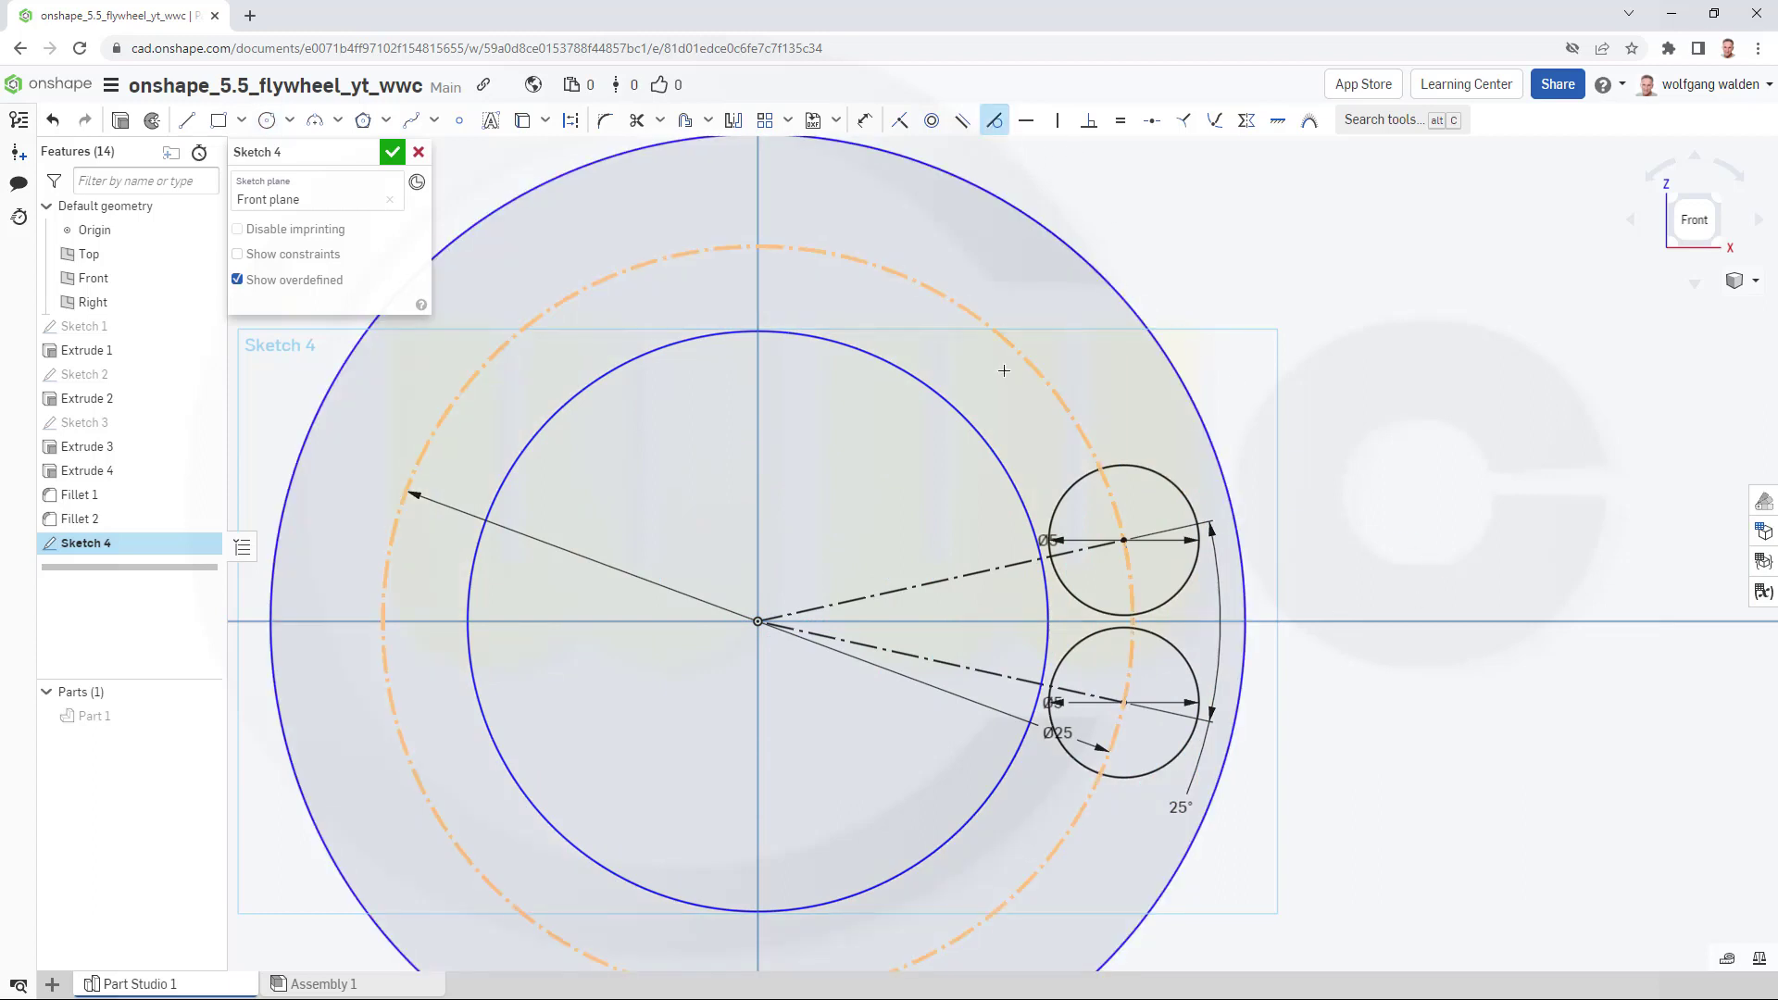
click(1019, 504)
click(1049, 514)
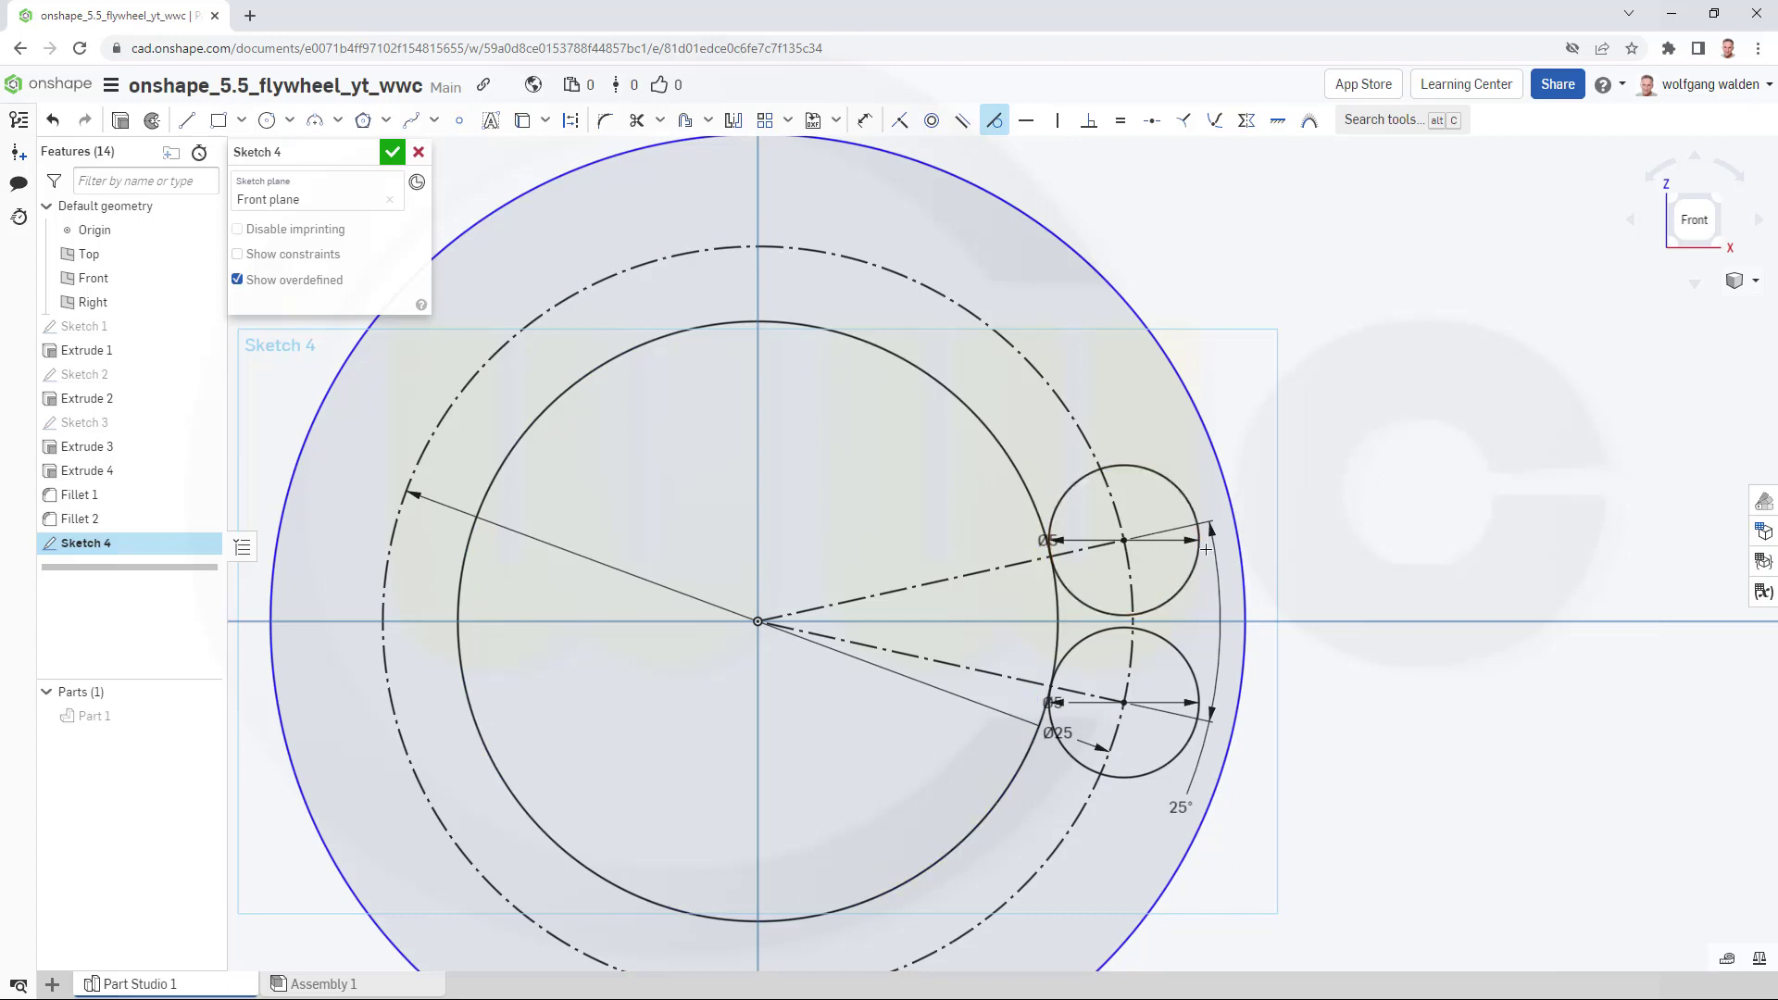
click(1190, 515)
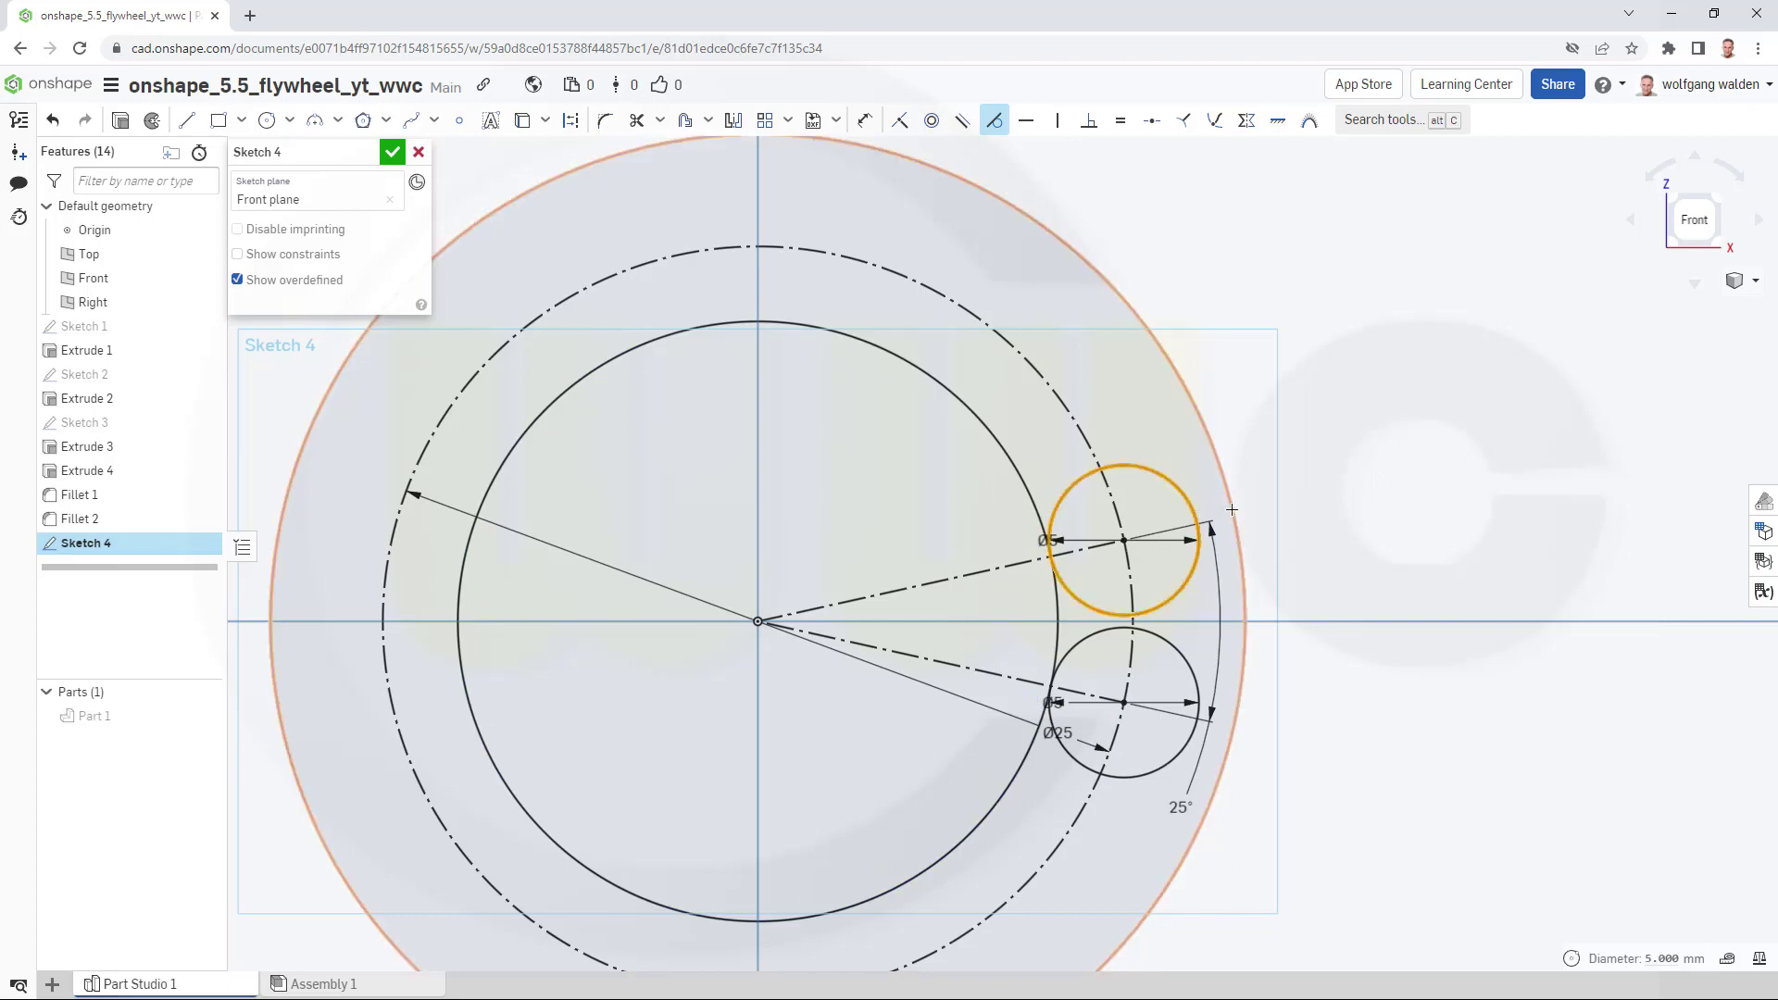
click(1236, 530)
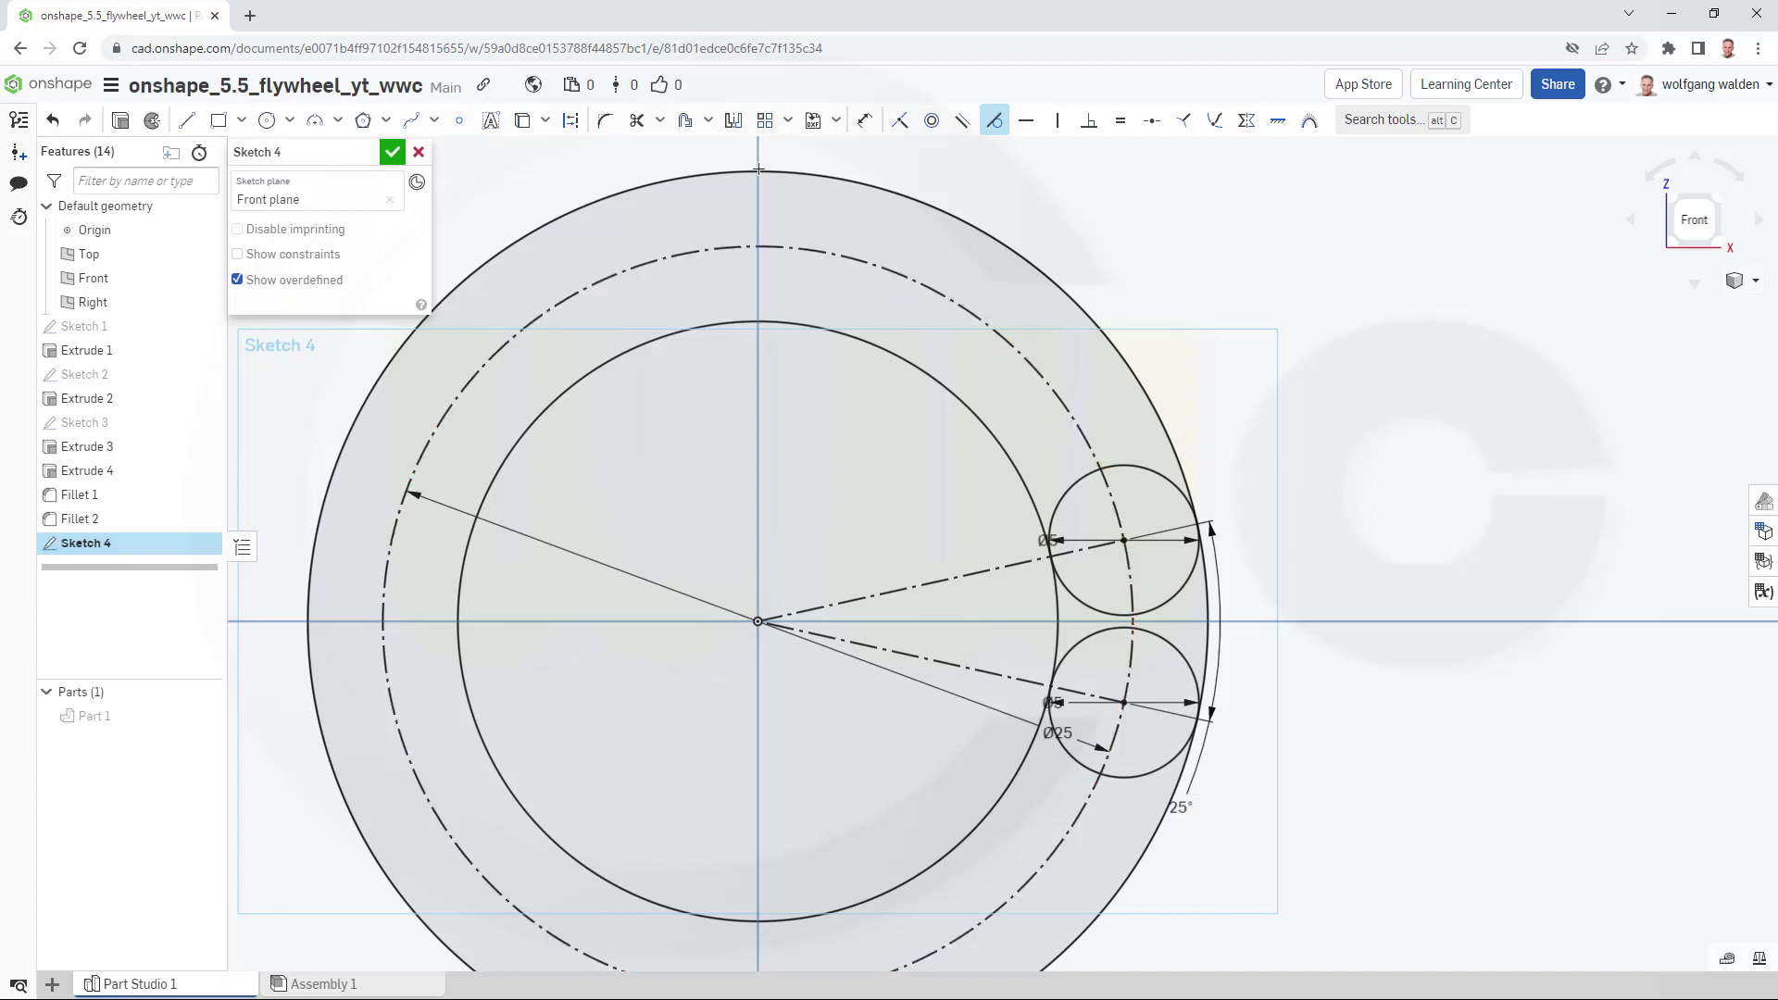
Trim the origin circles and small circles into a closed kidney-shaped slot outline.
click(636, 120)
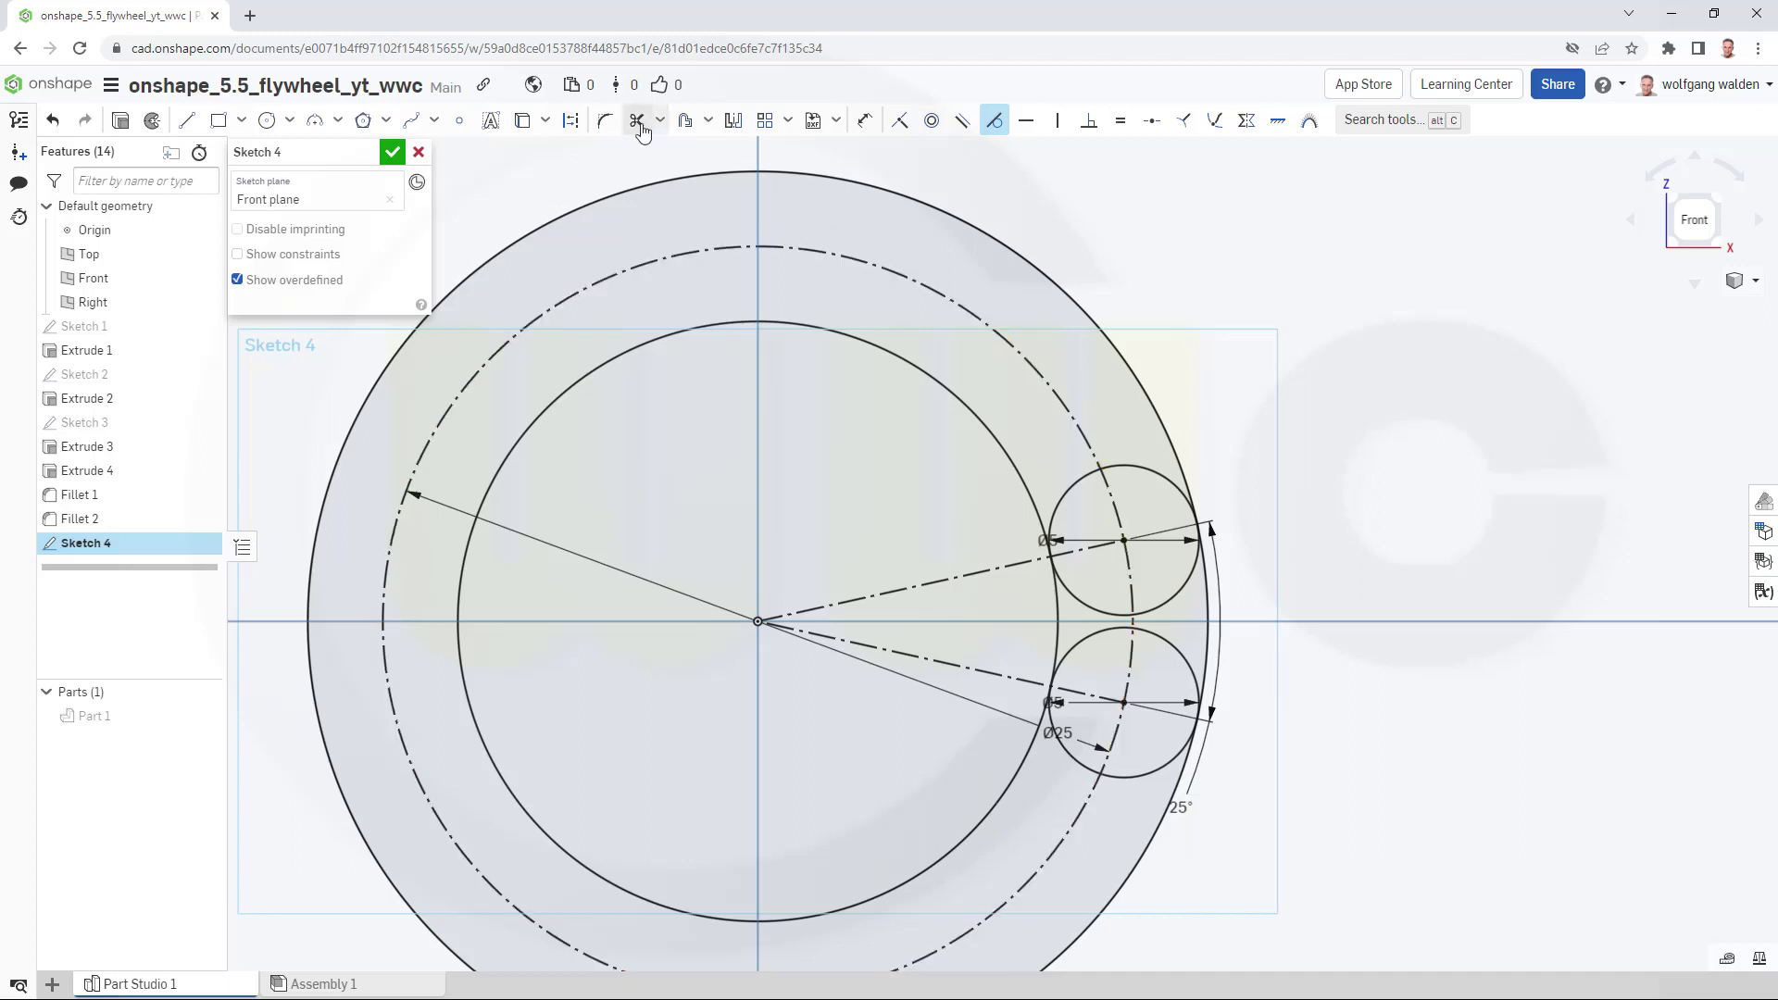
click(695, 331)
click(1189, 491)
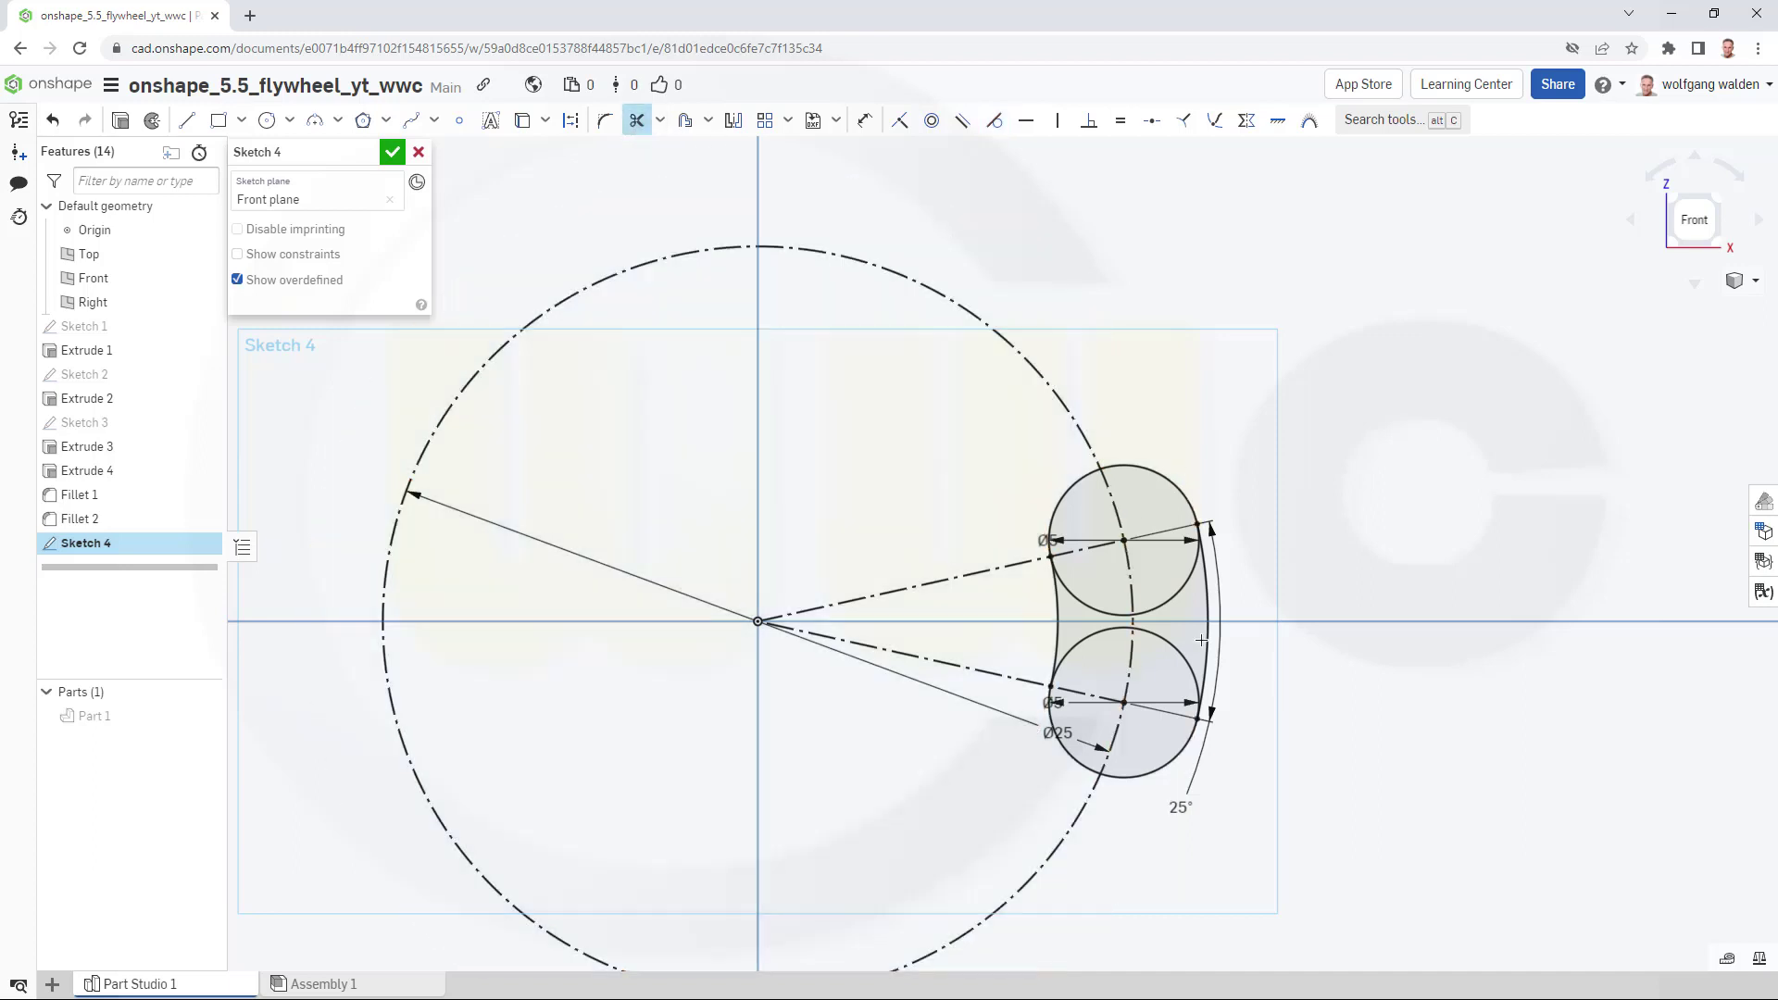
scroll(1128, 856, up, 4)
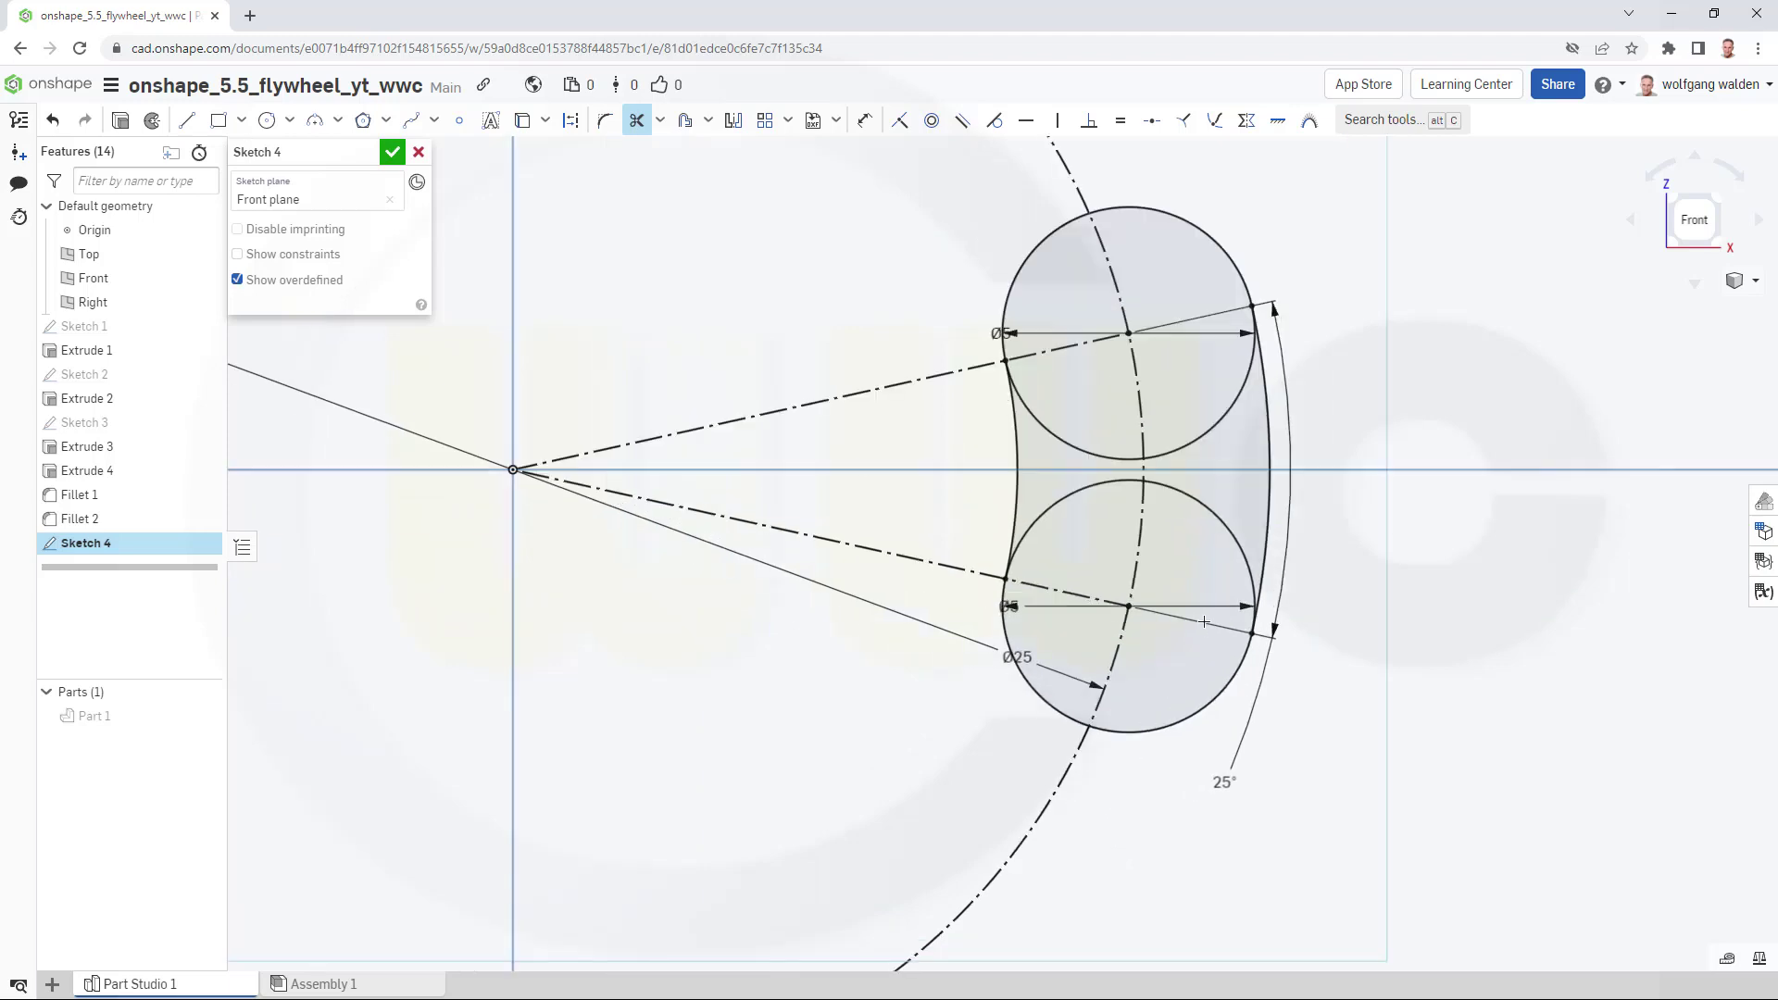
click(1220, 542)
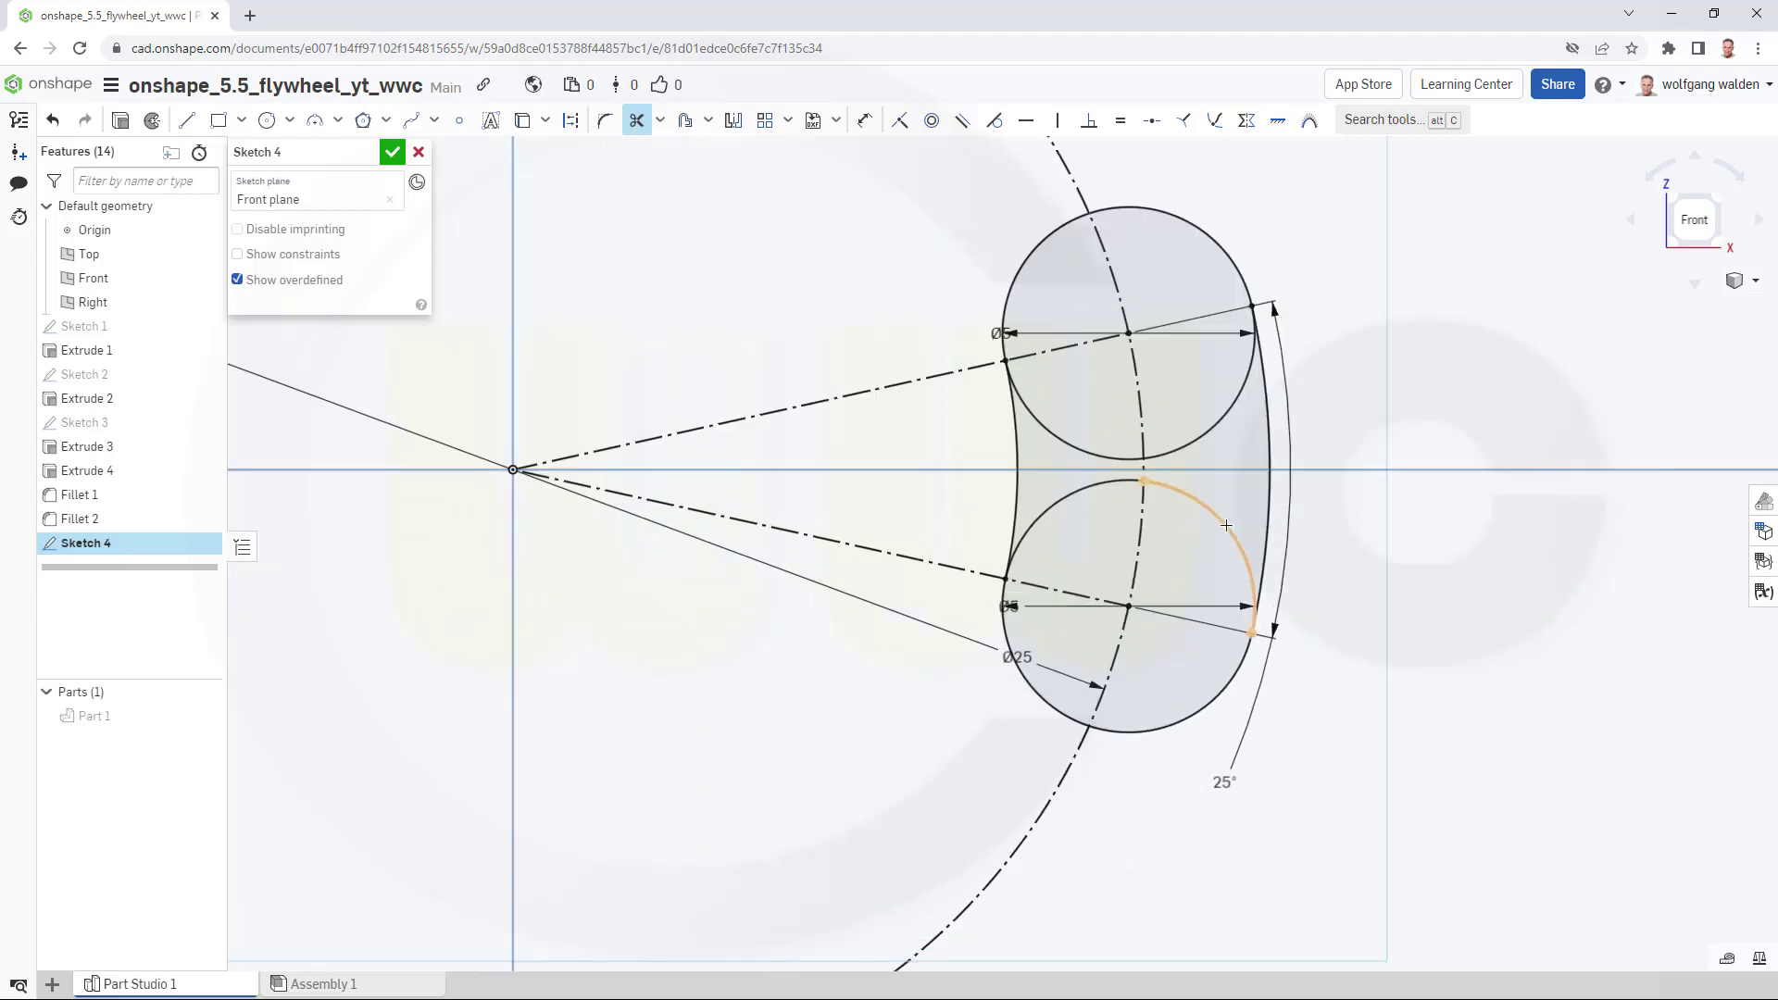
click(1073, 498)
click(1082, 449)
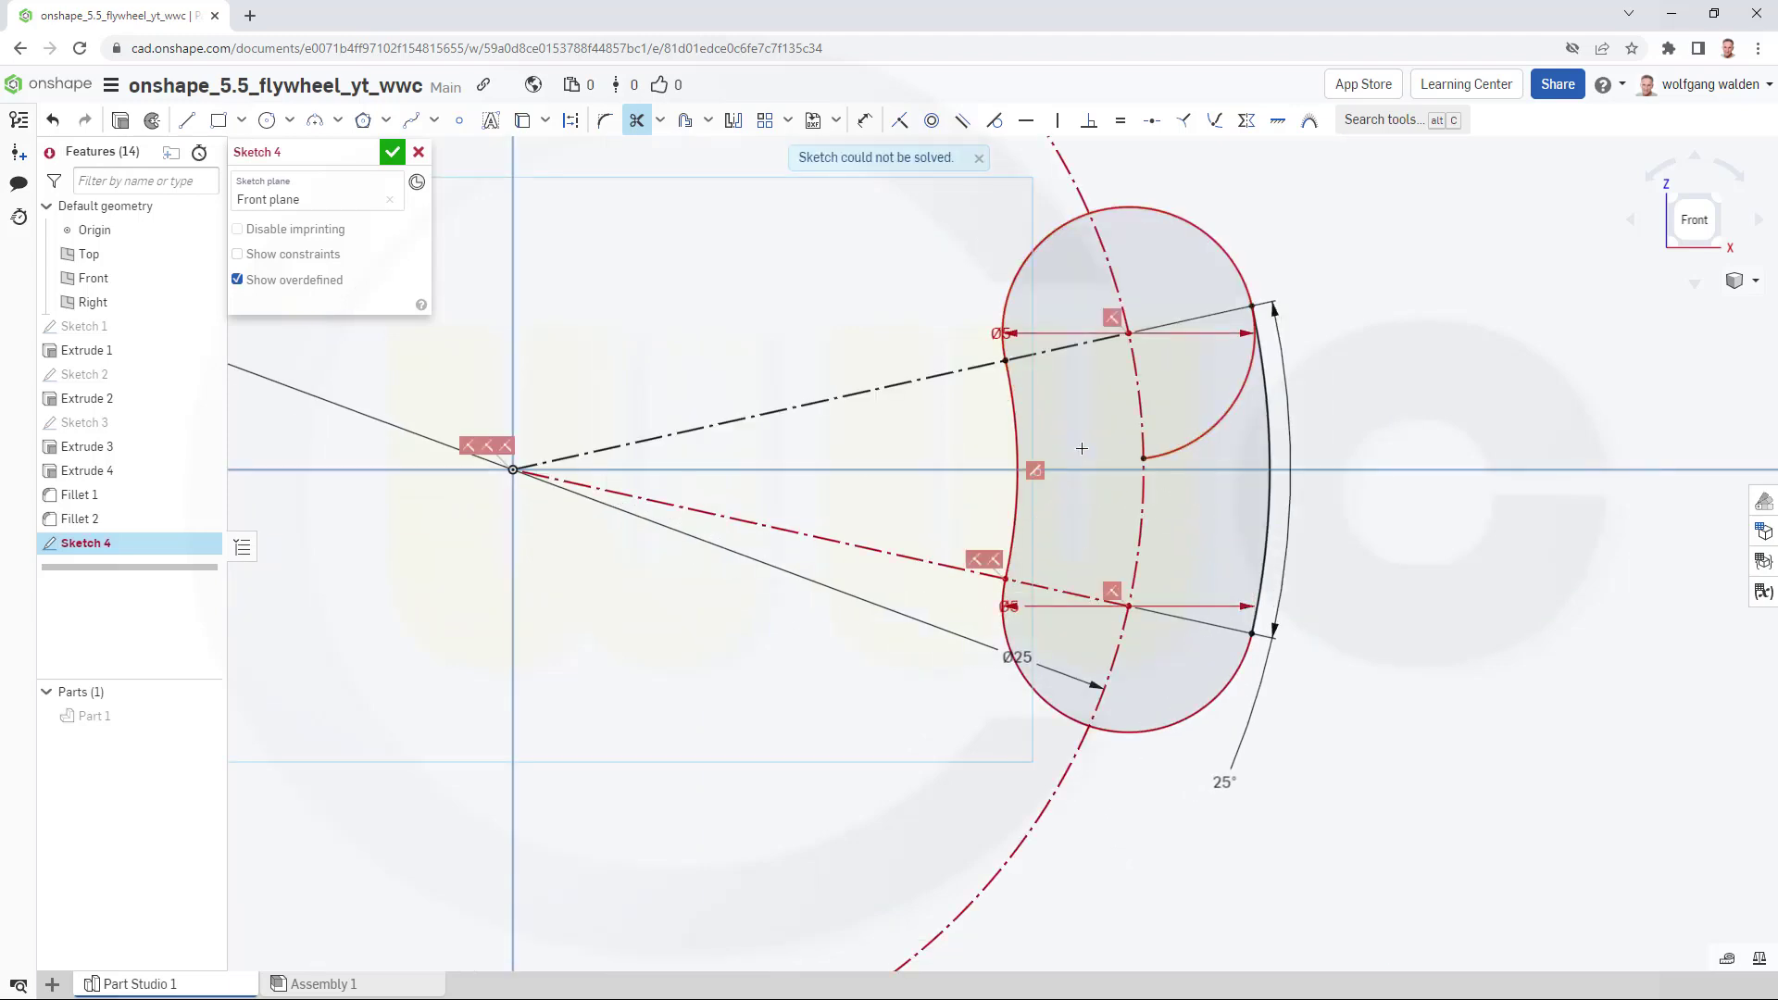
click(1212, 437)
key(Escape)
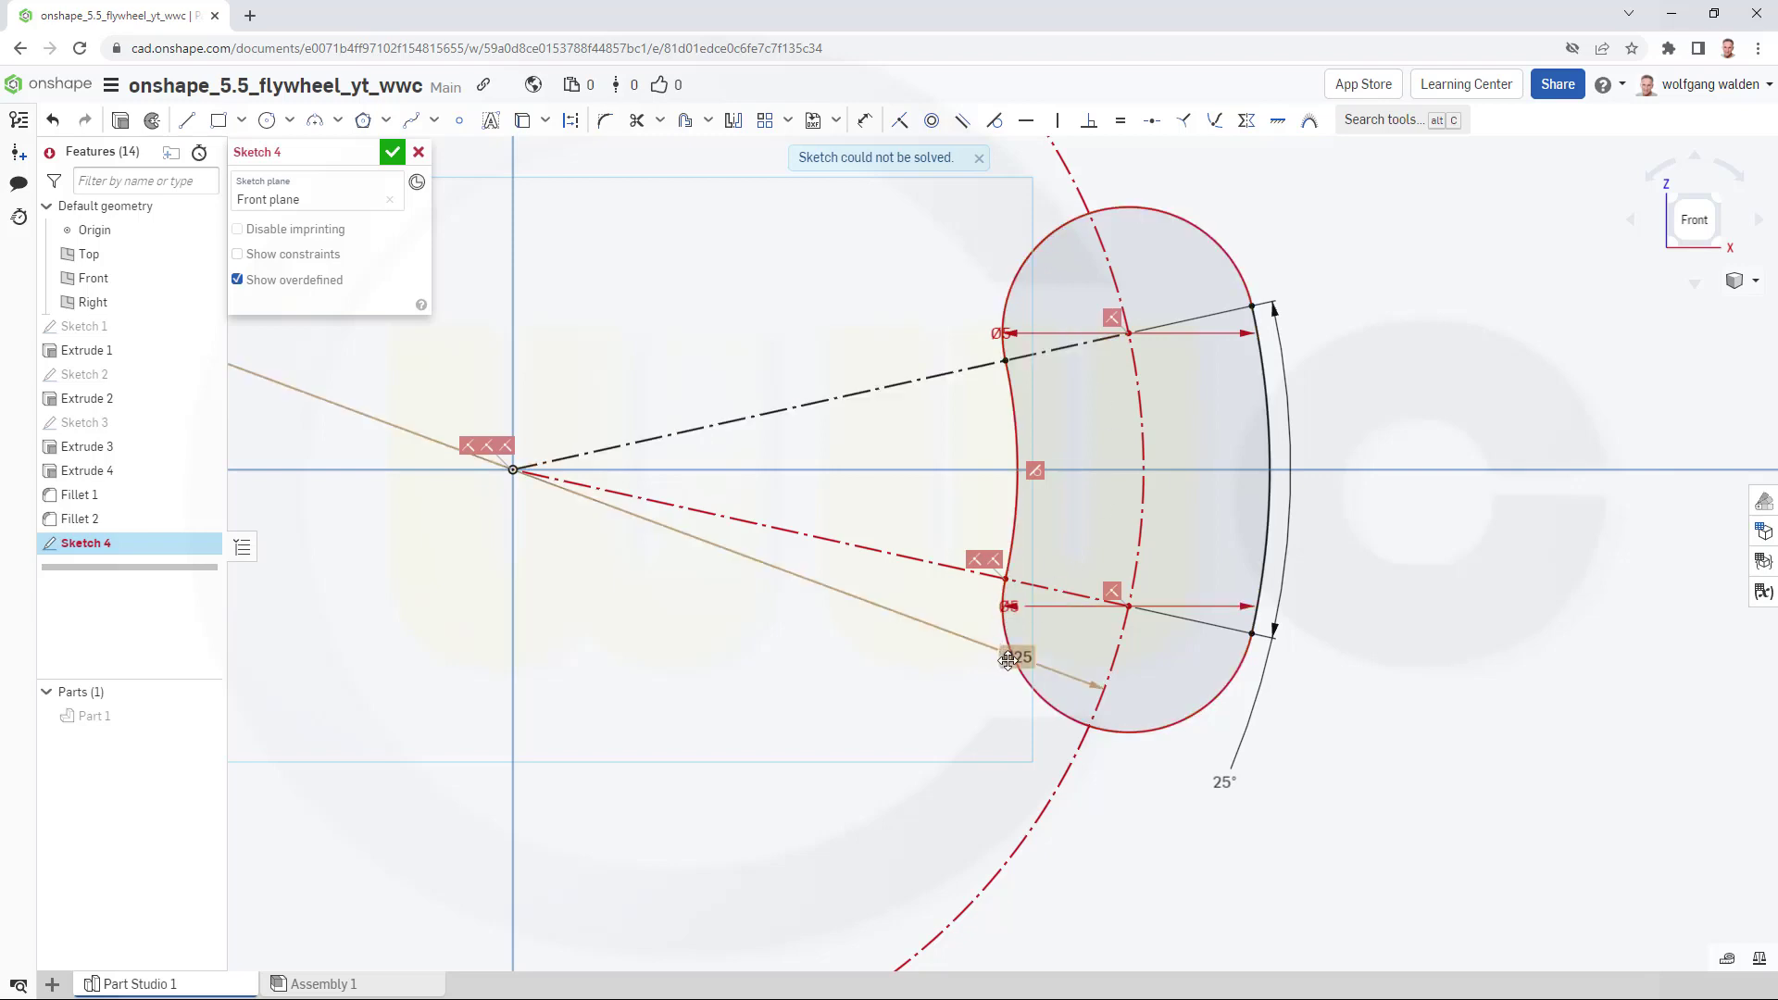
Delete the lower Ø5 dimension and move the Ø5 and Ø25 labels clear of the slot.
click(1012, 607)
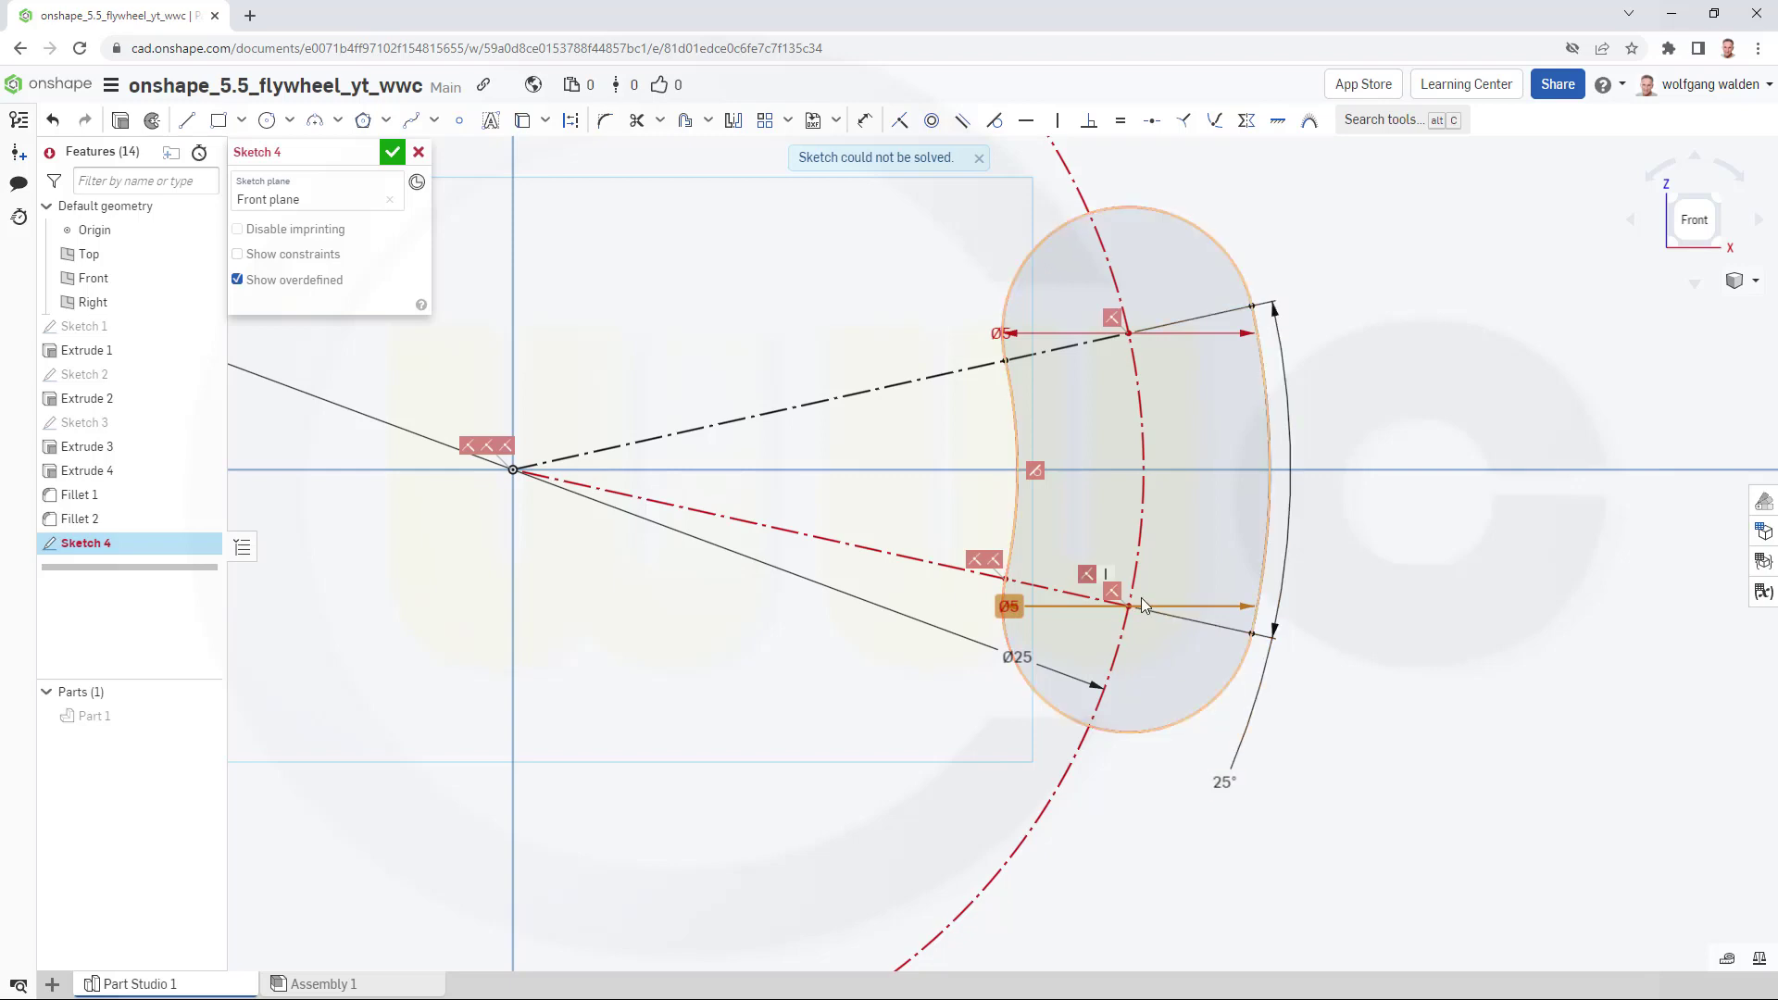
key(Delete)
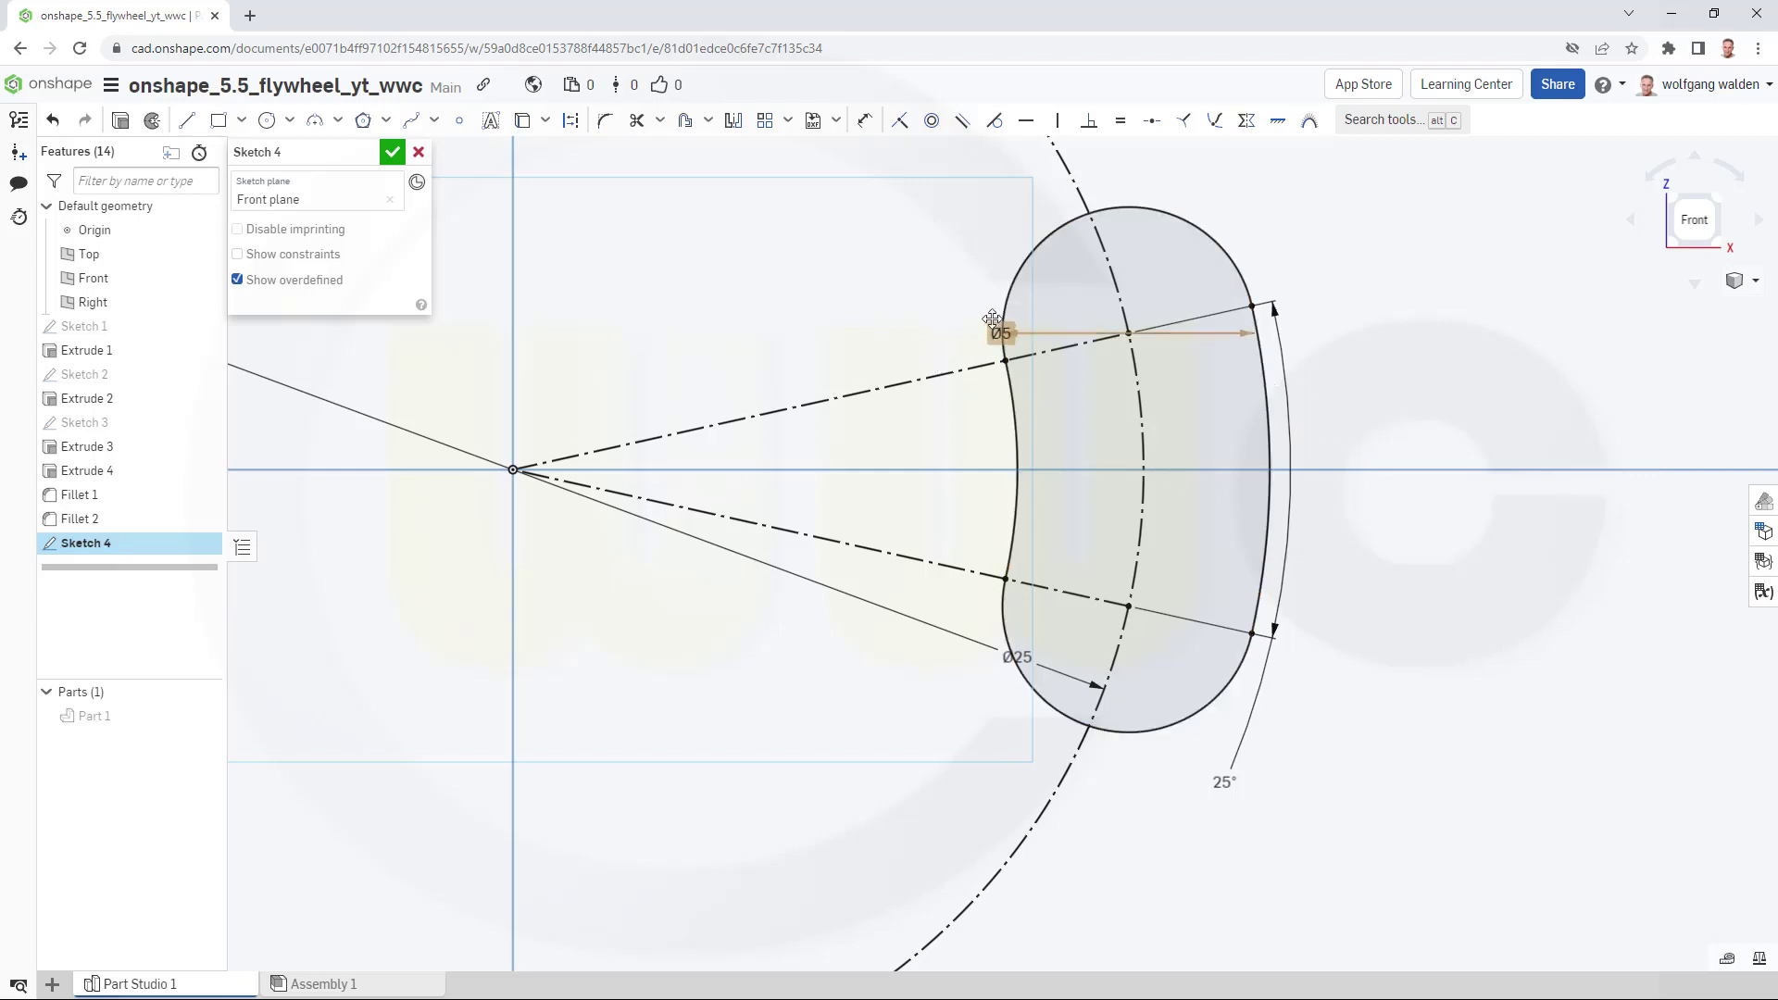
drag(997, 324, 957, 269)
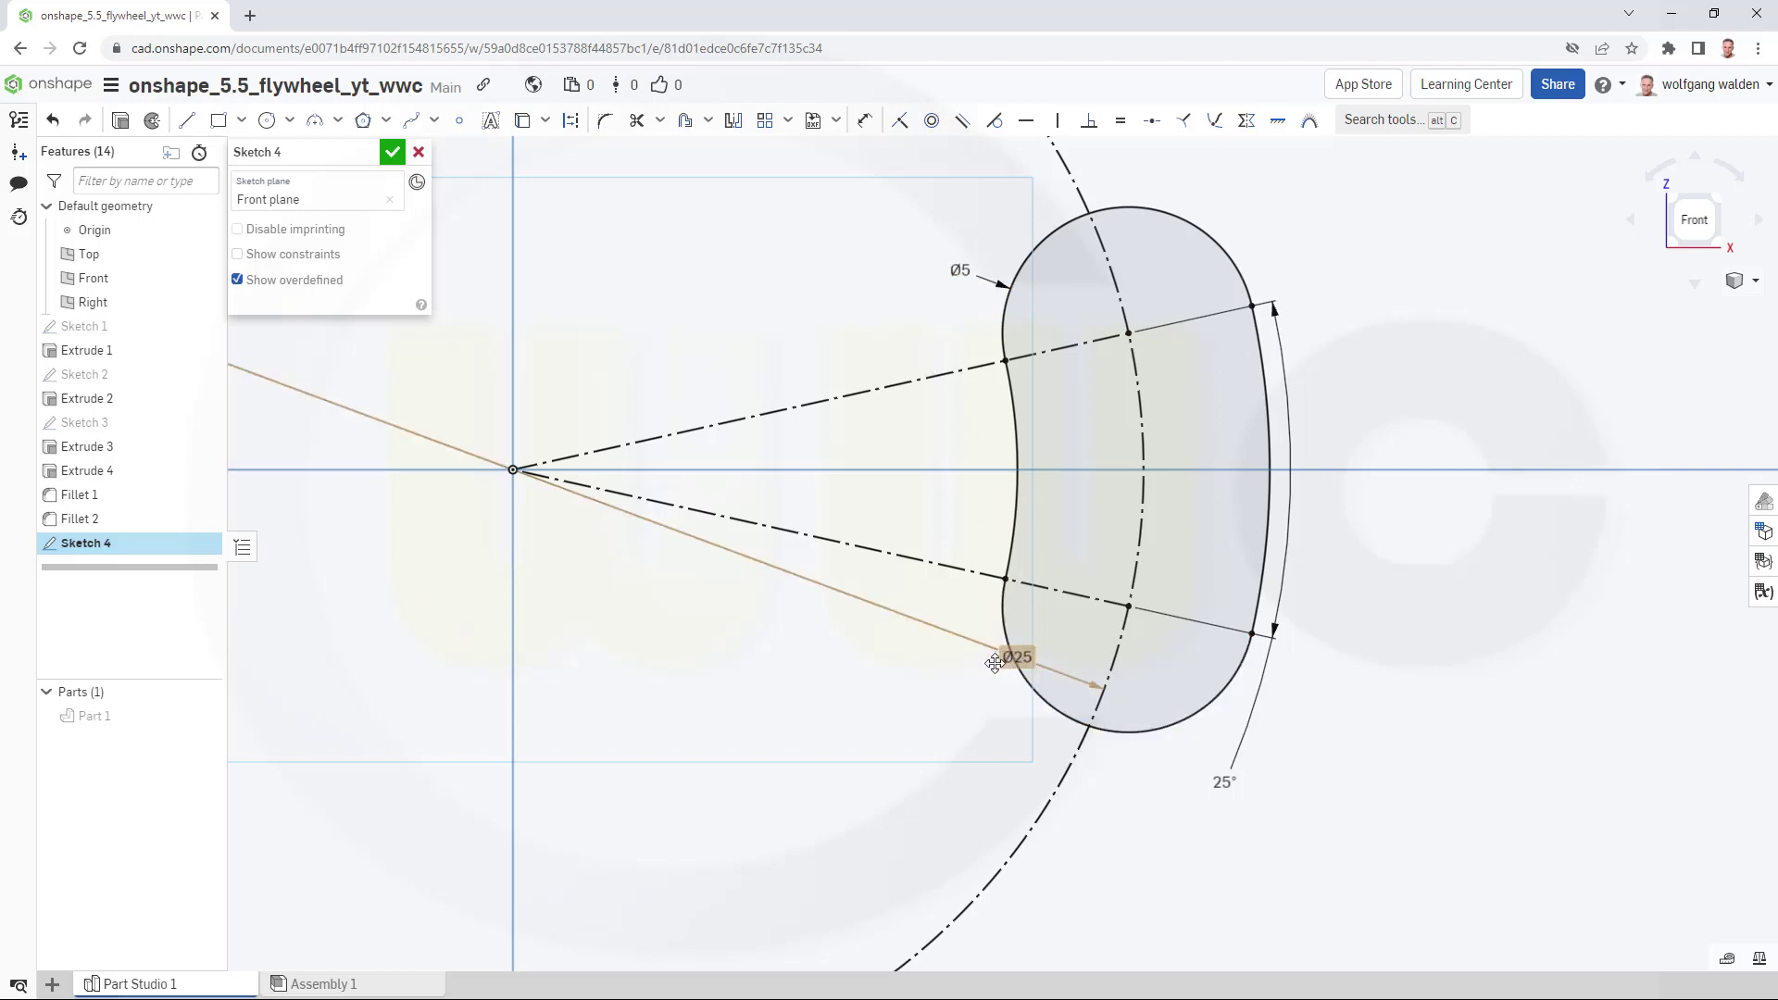
drag(1012, 657, 984, 711)
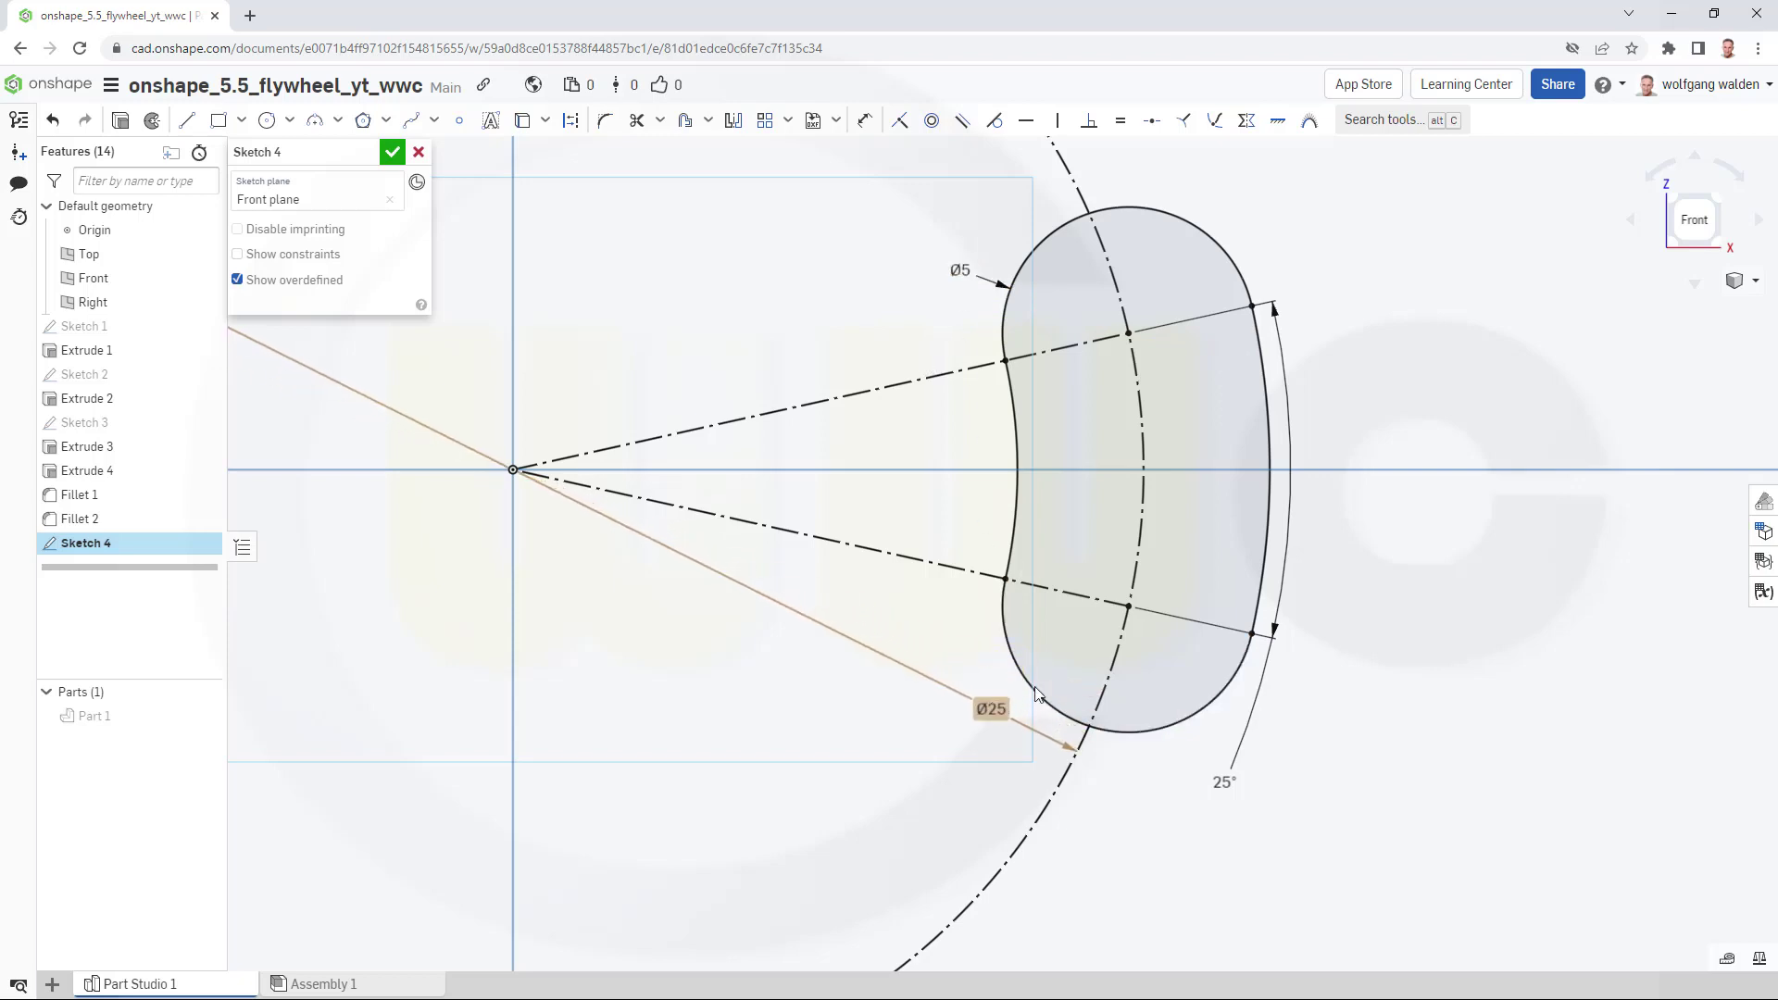
Close Sketch 4, view the model from below, and show Part 1 again.
click(393, 151)
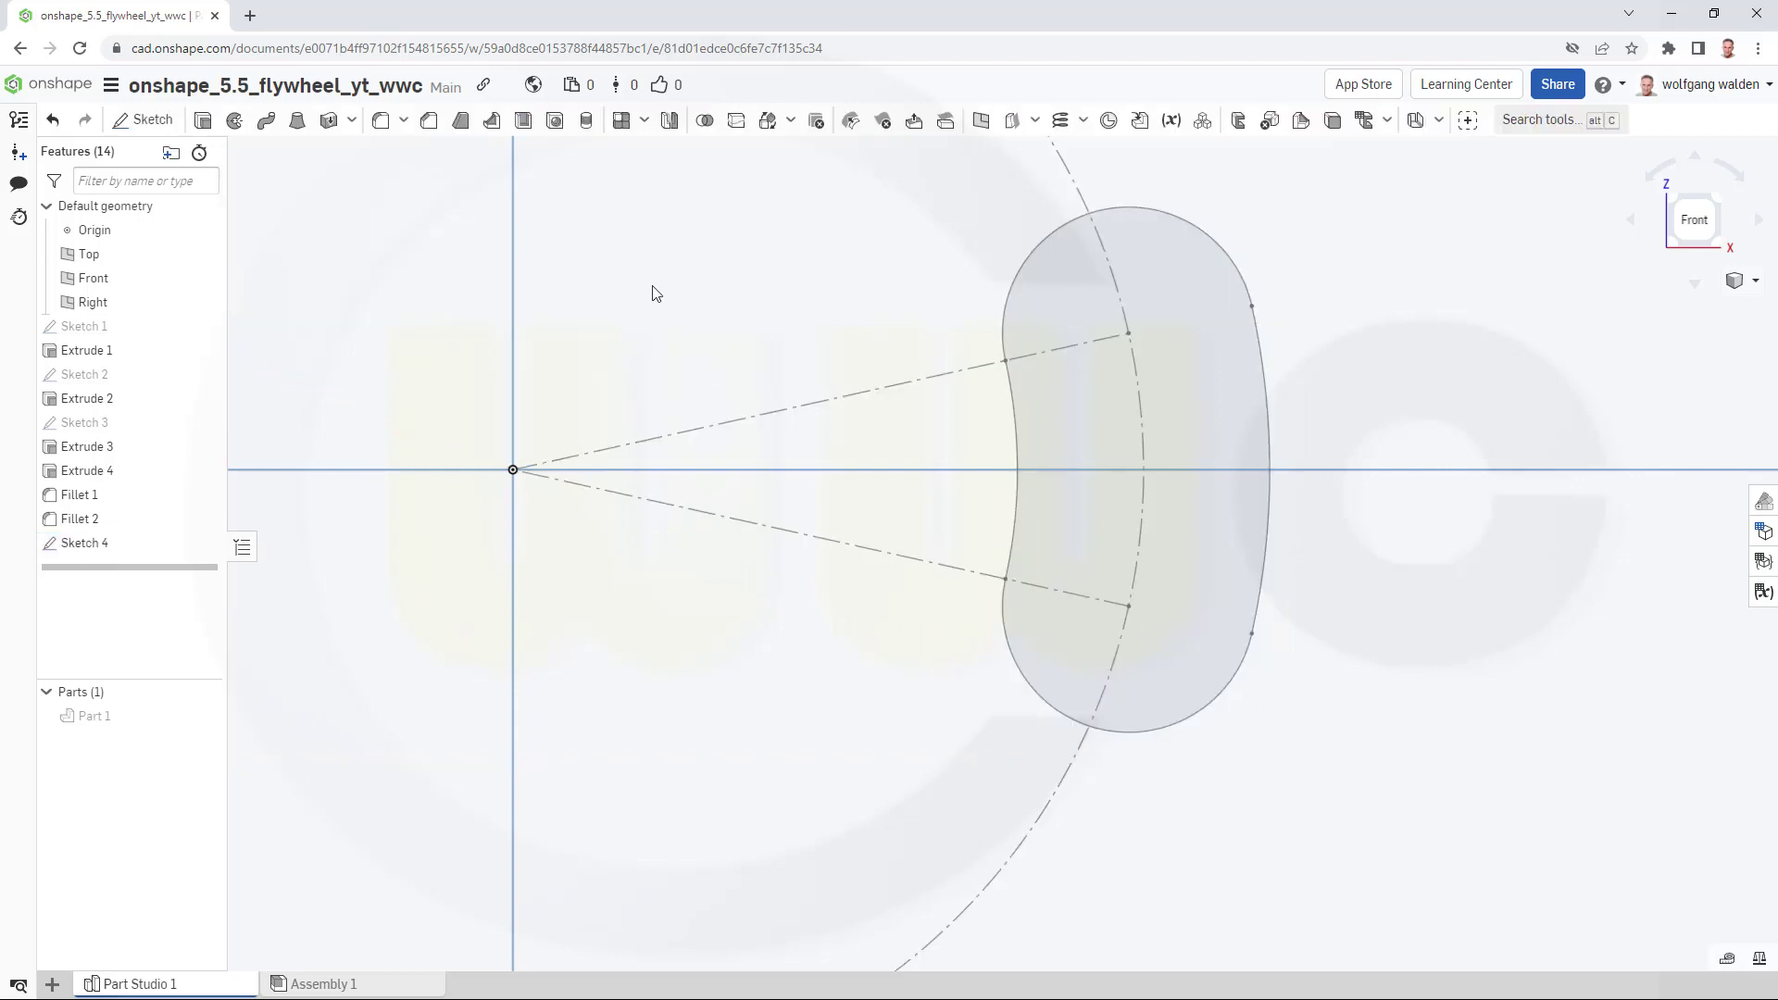
scroll(782, 329, down, 3)
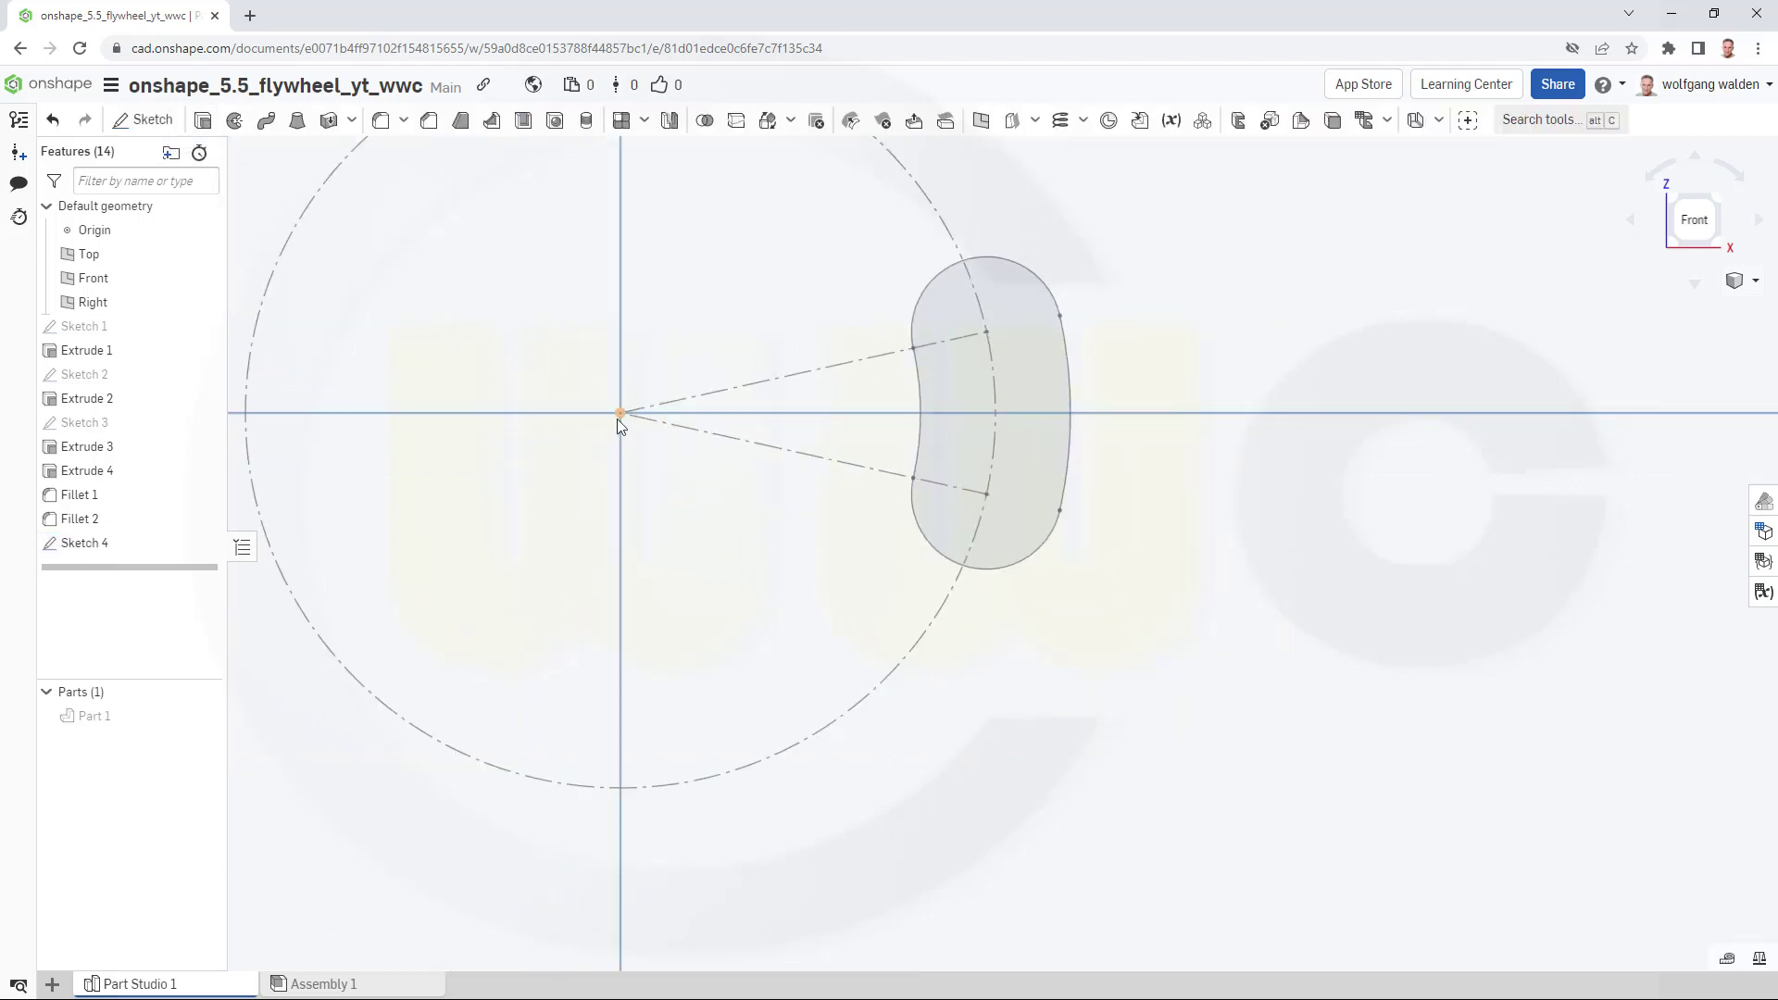
right_drag(596, 404, 595, 329)
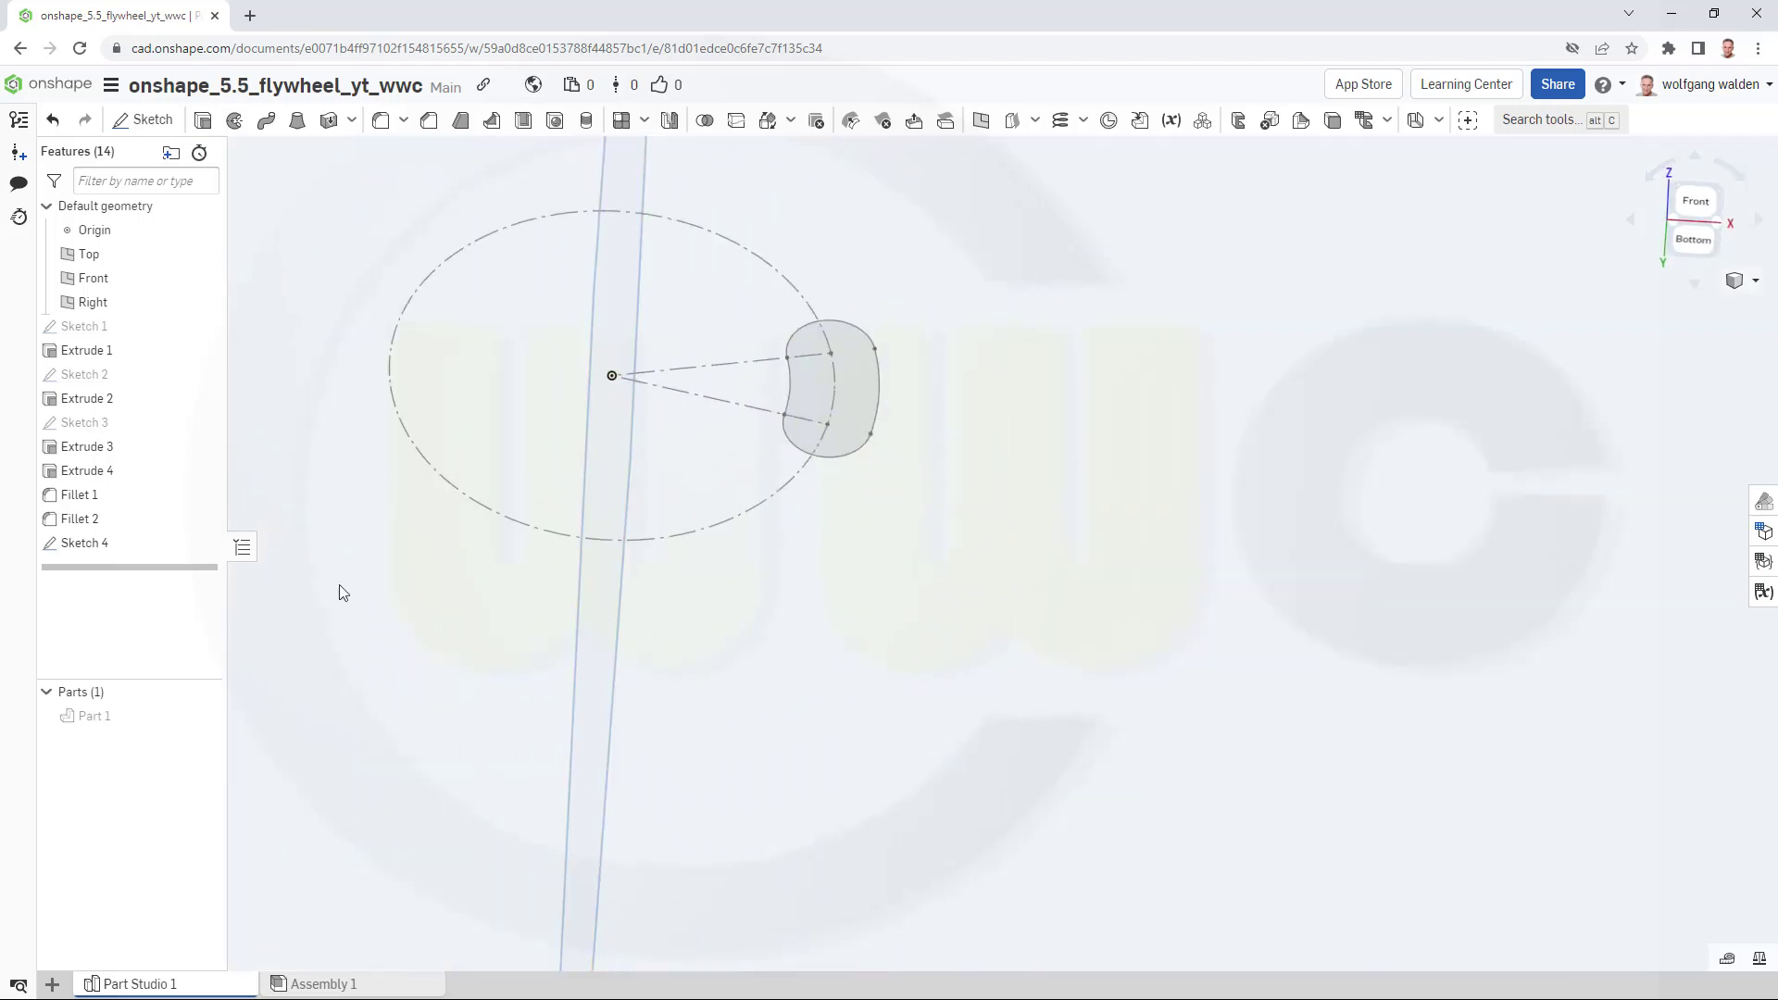
click(204, 717)
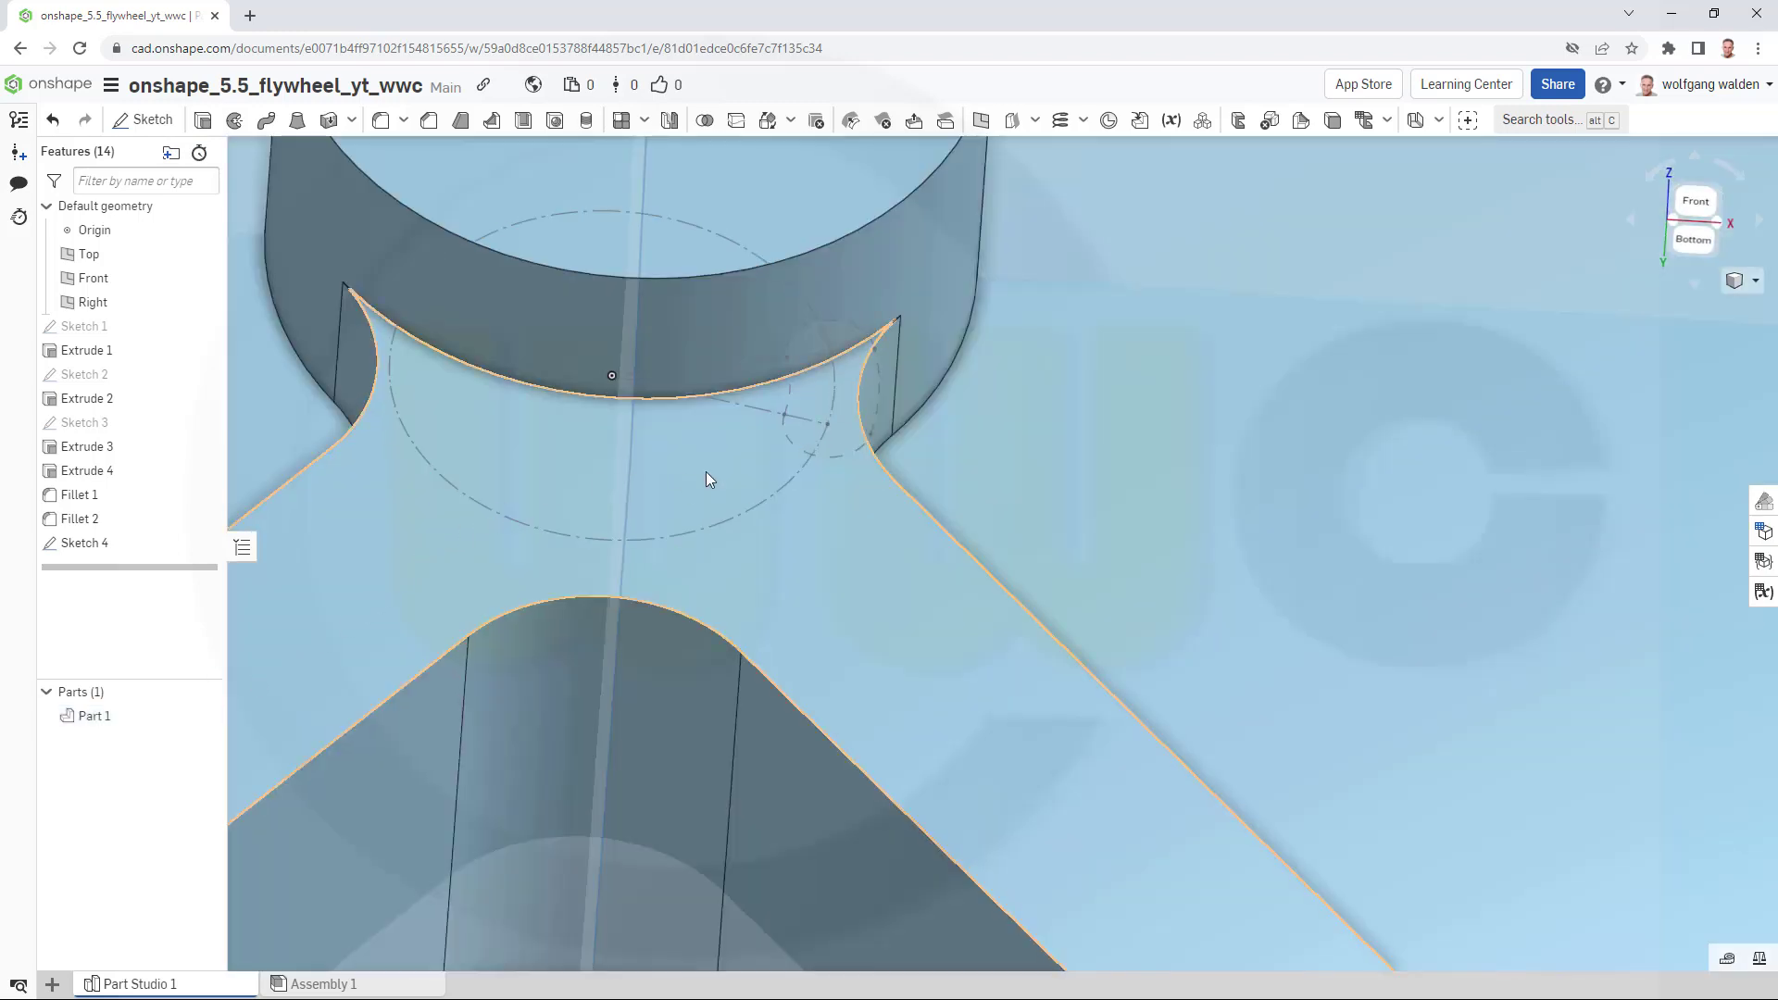
Extrude Sketch 4 as a symmetric 60 mm remove cut through Part 1.
click(85, 543)
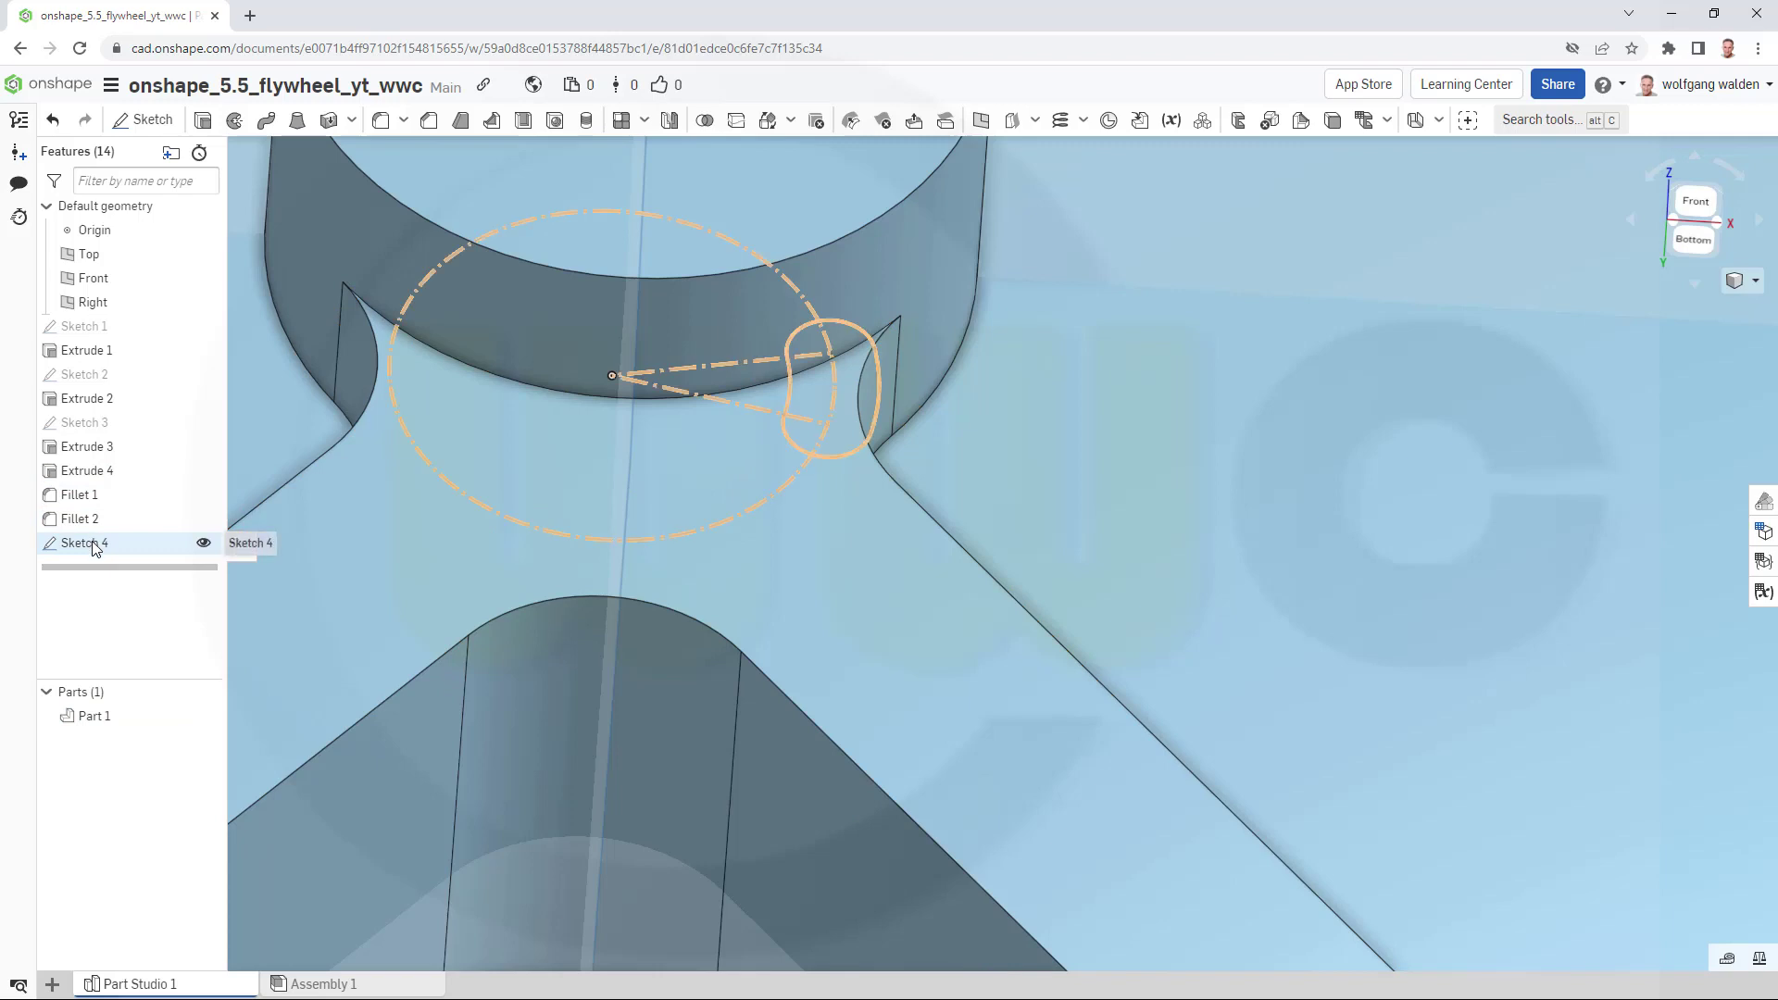
click(203, 119)
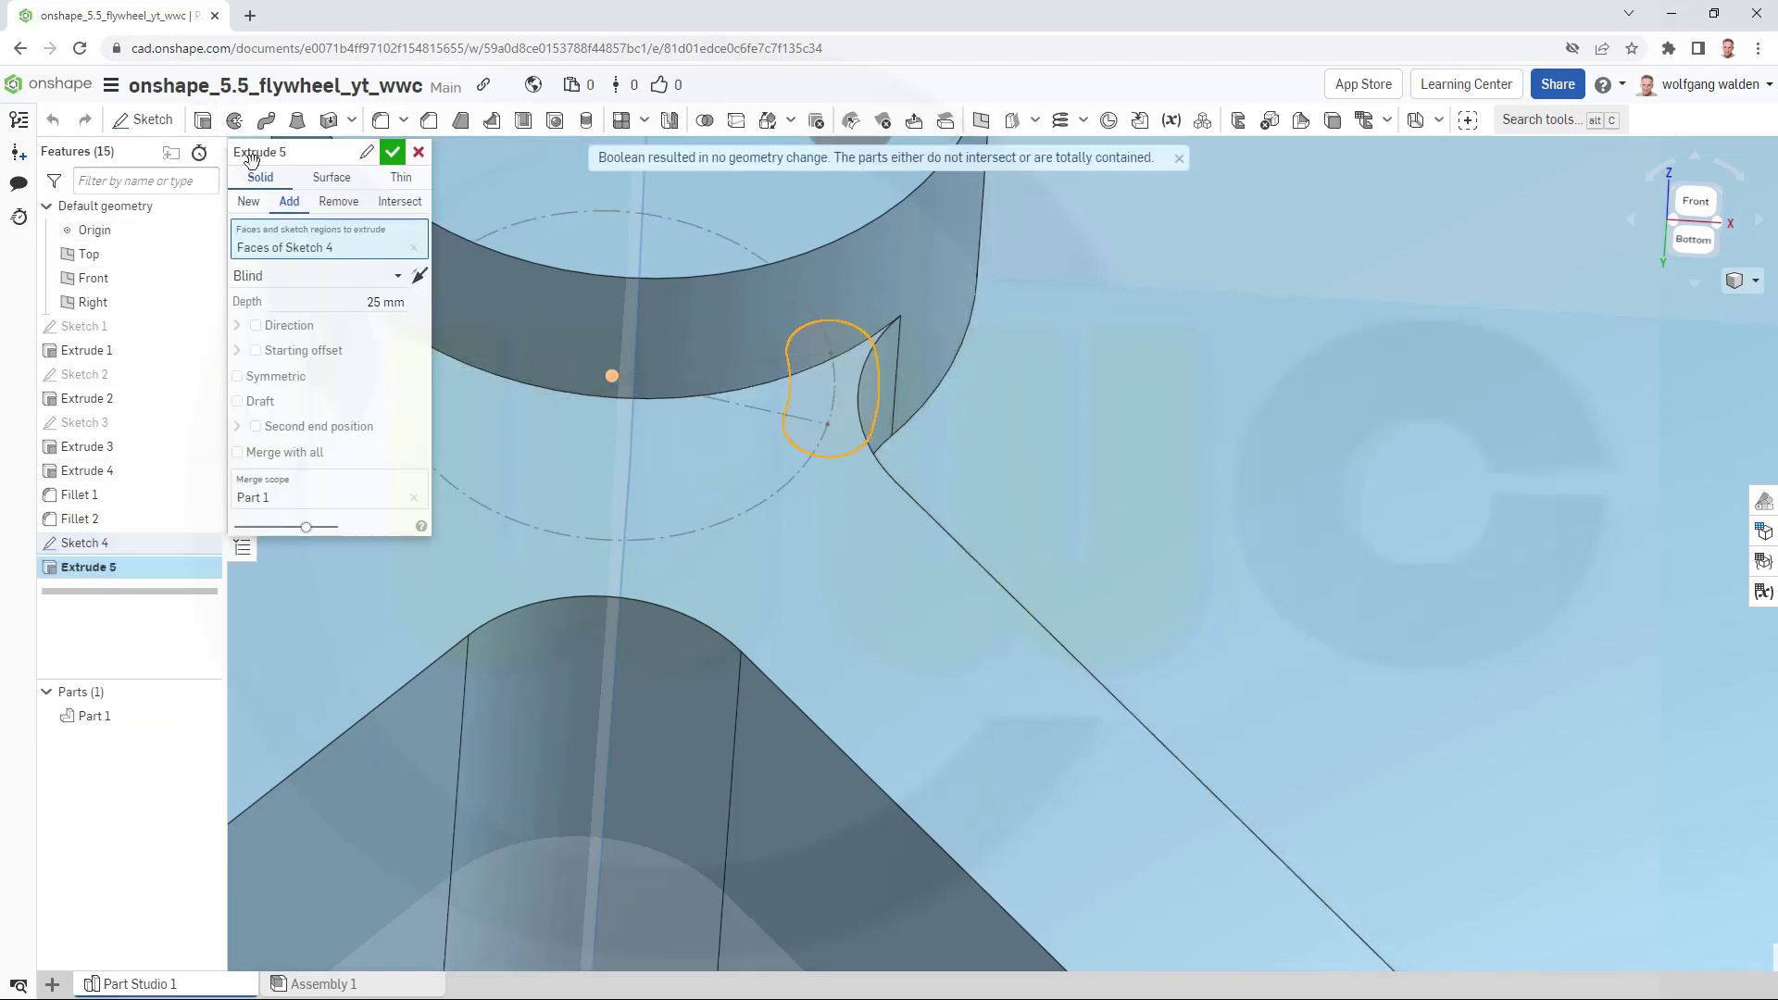
click(237, 377)
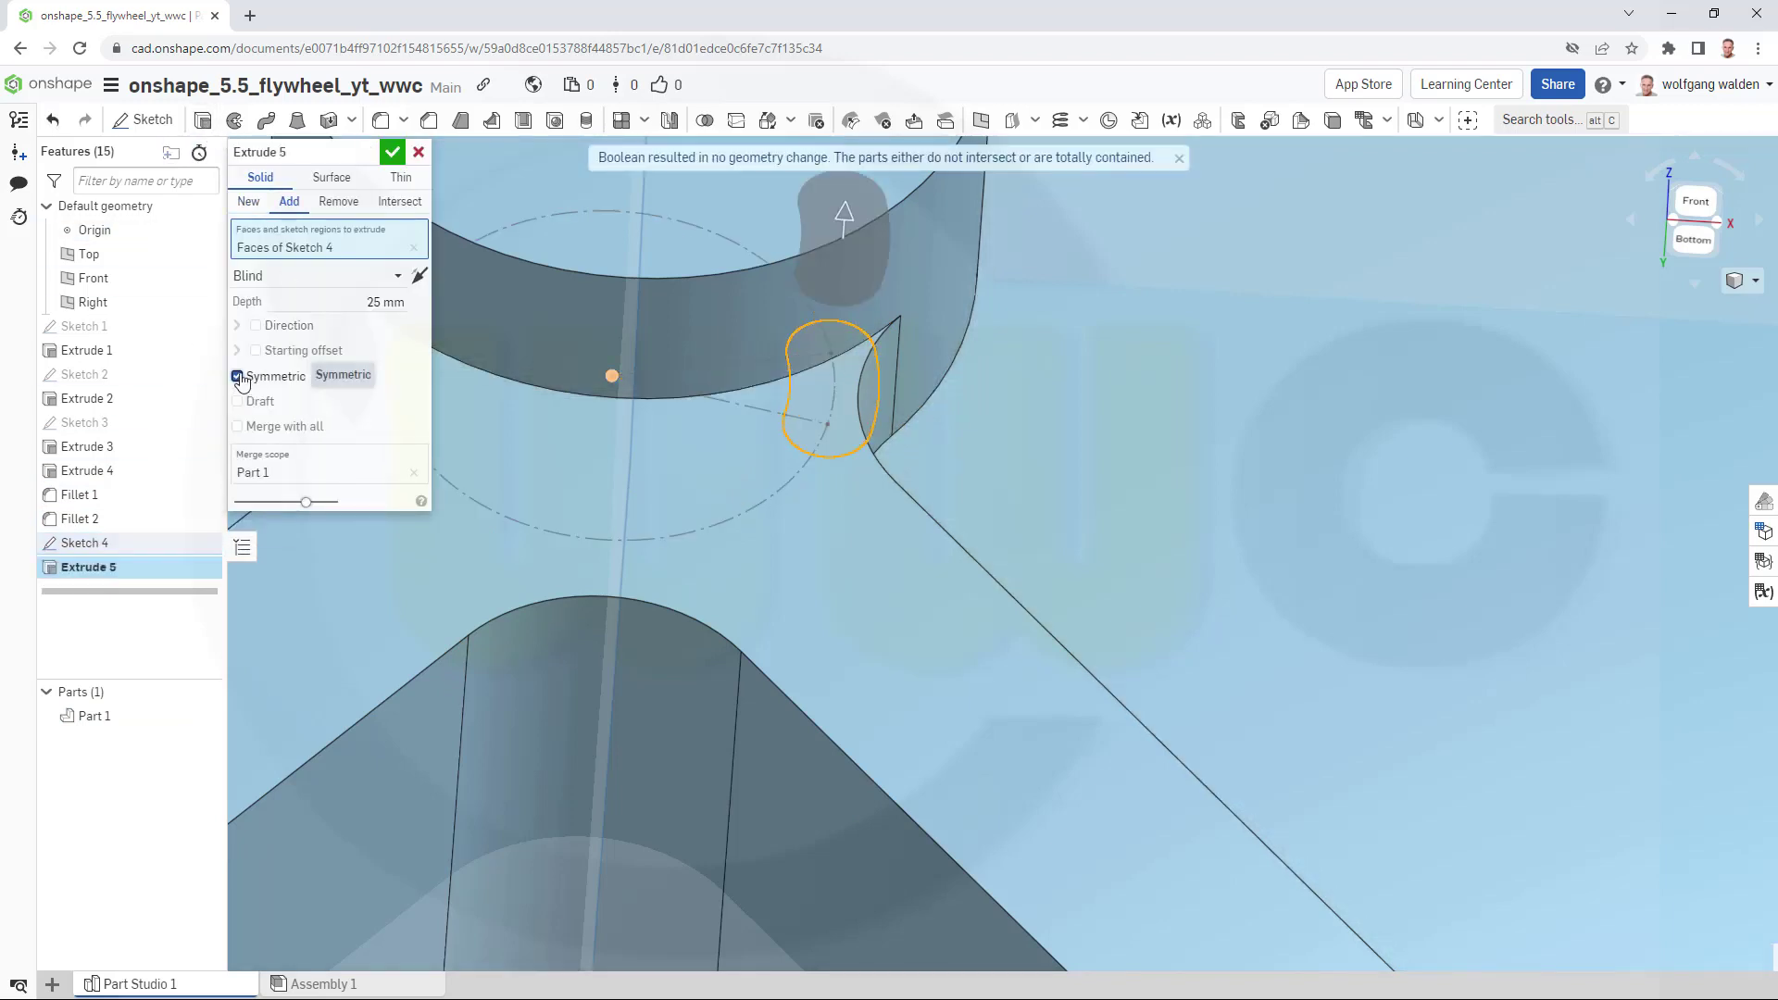
click(338, 203)
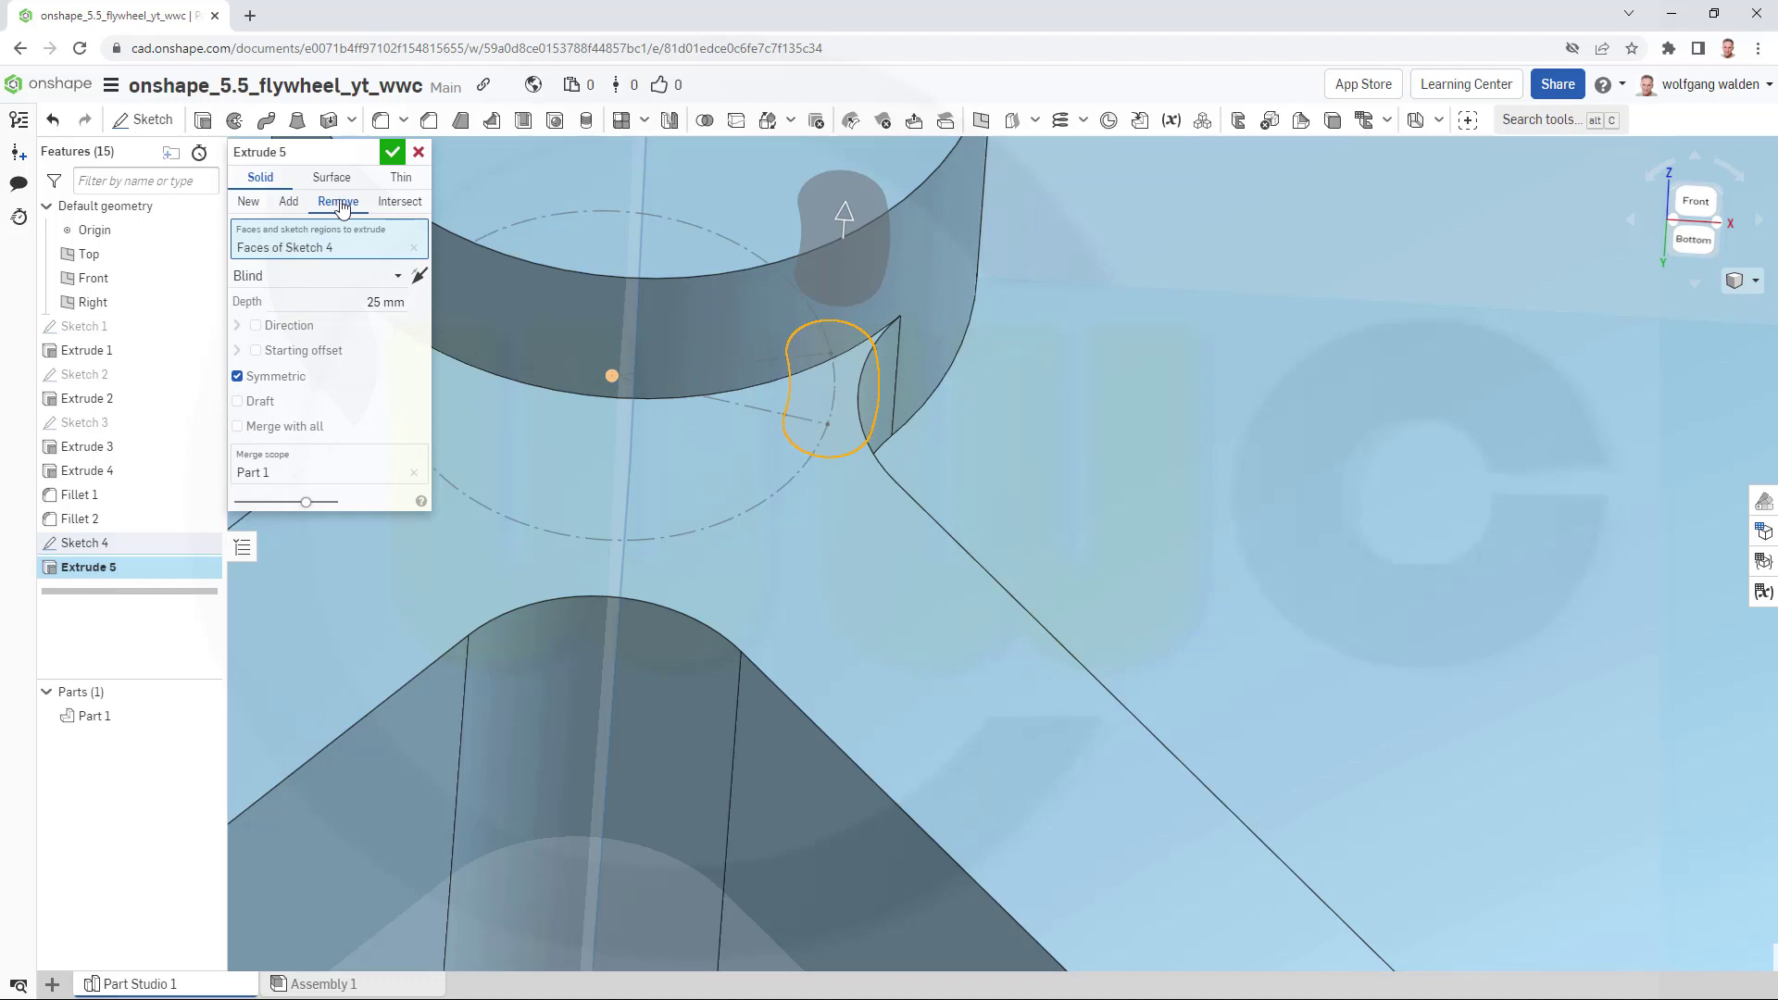
click(352, 304)
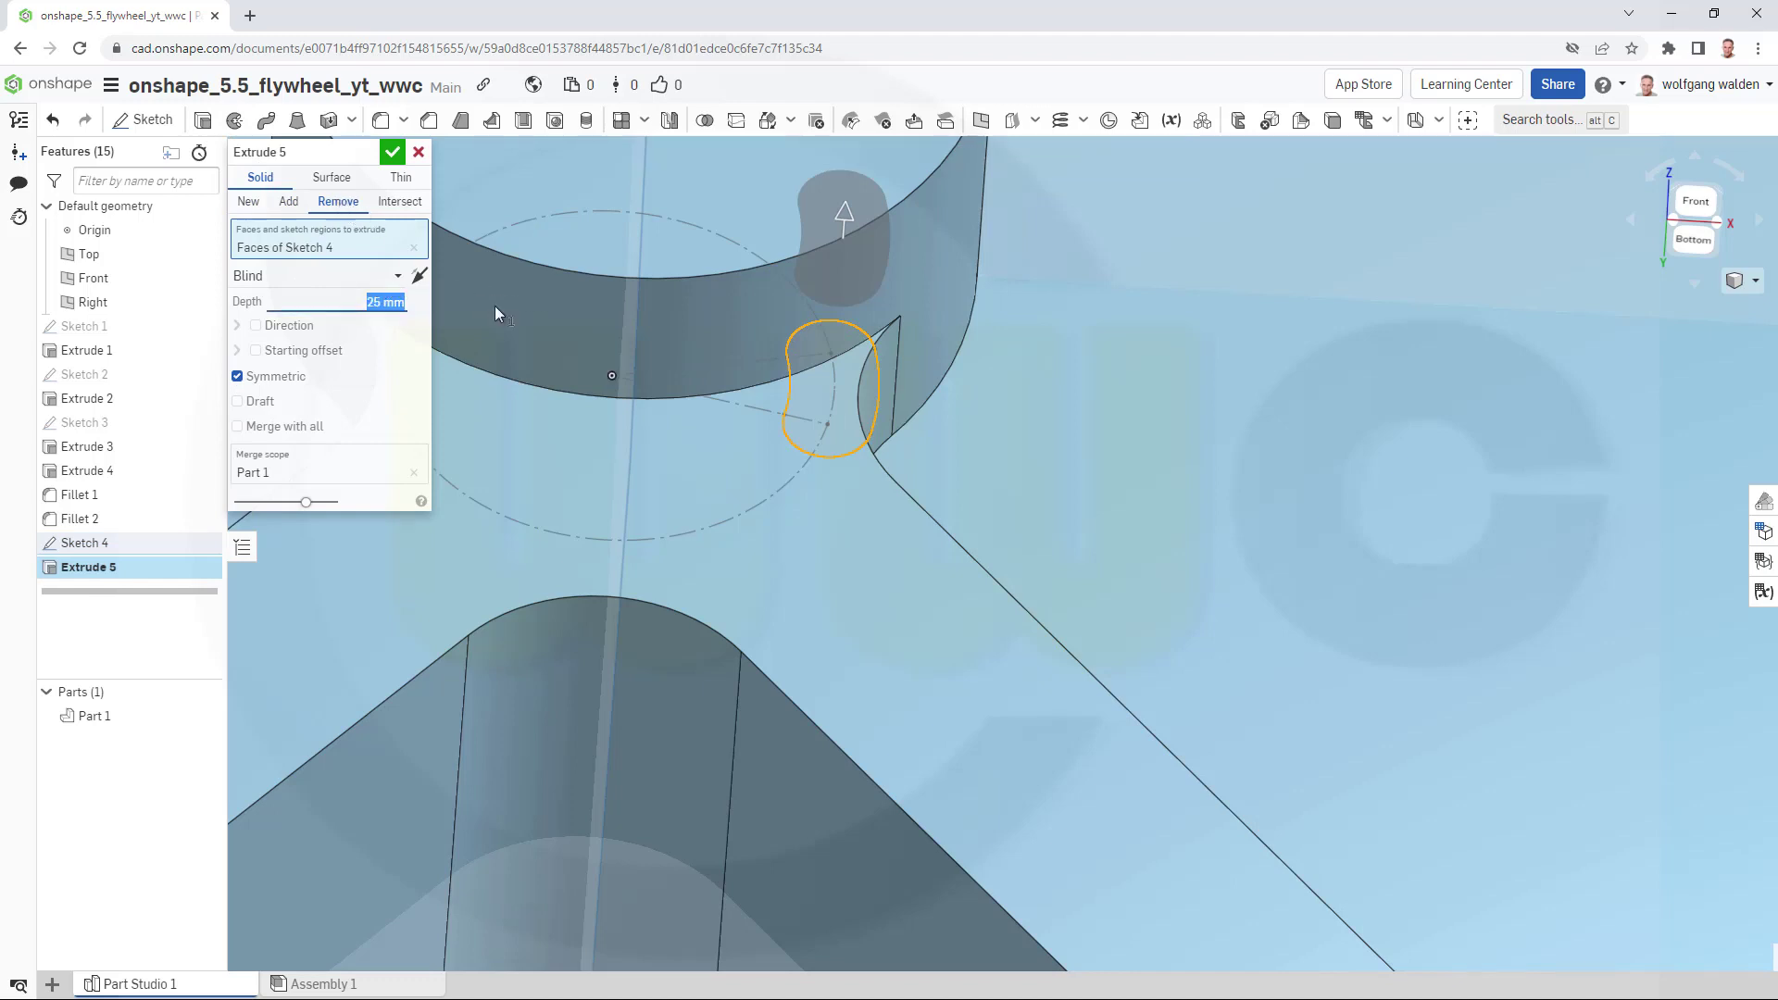
text(60)
key(Tab)
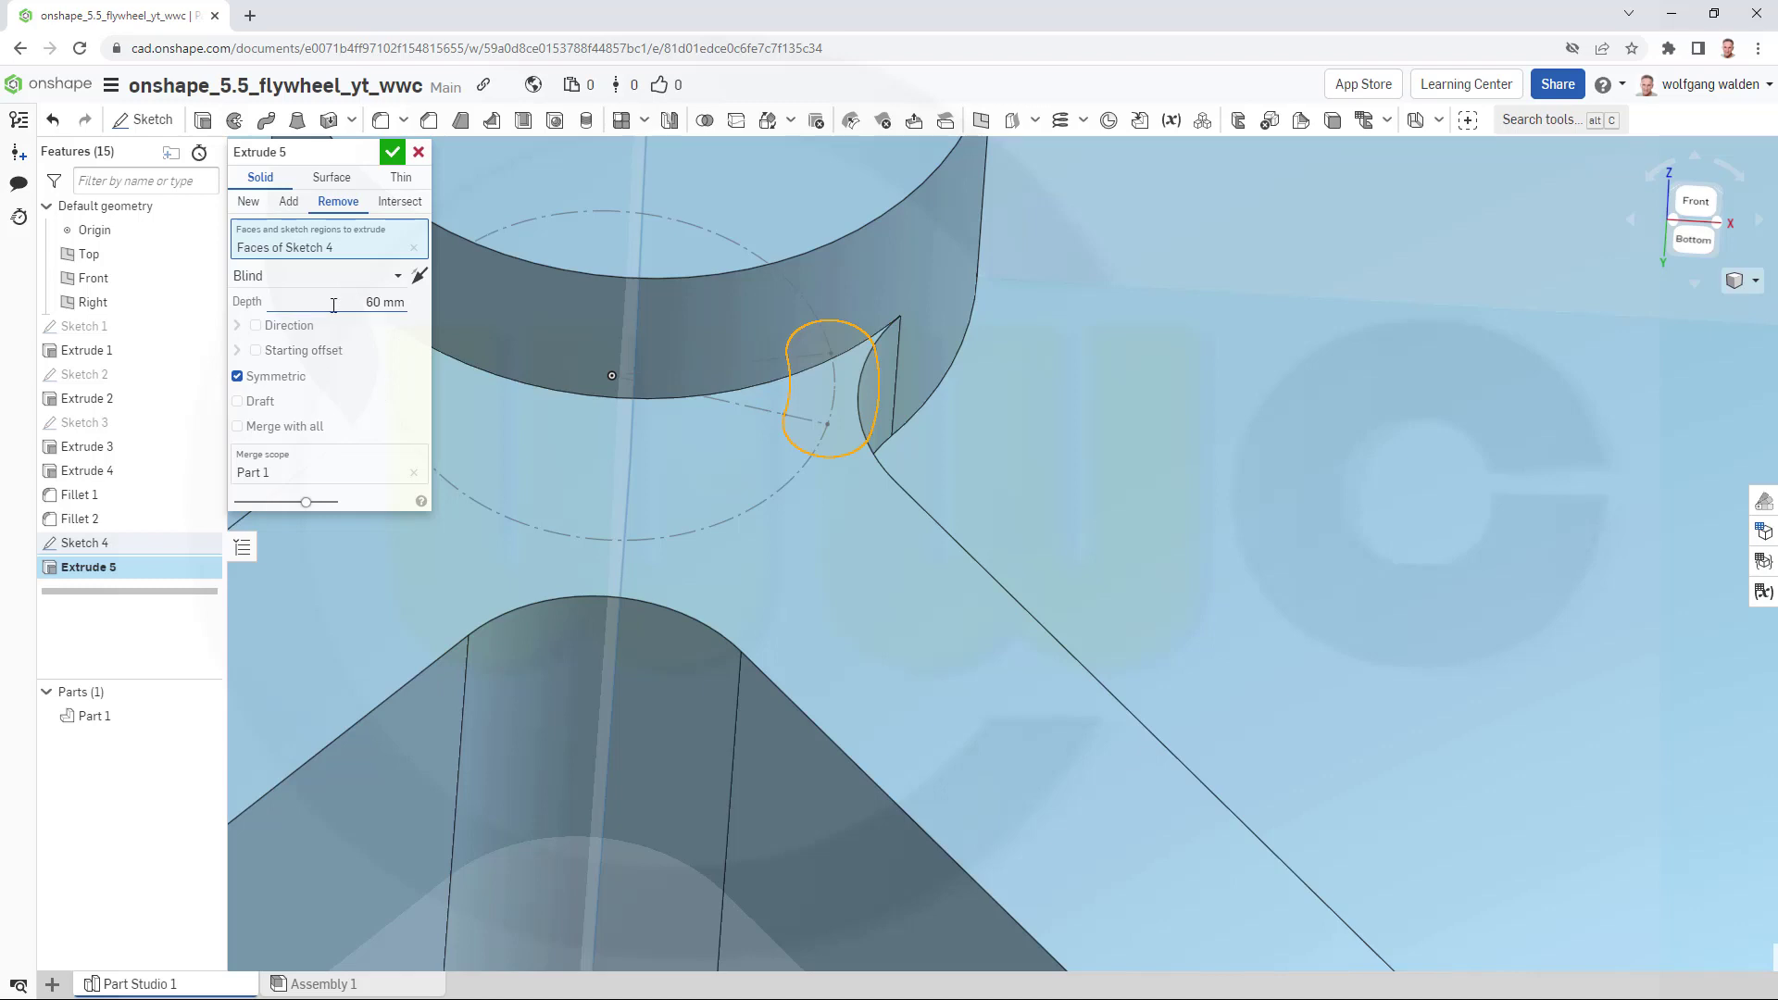
click(370, 449)
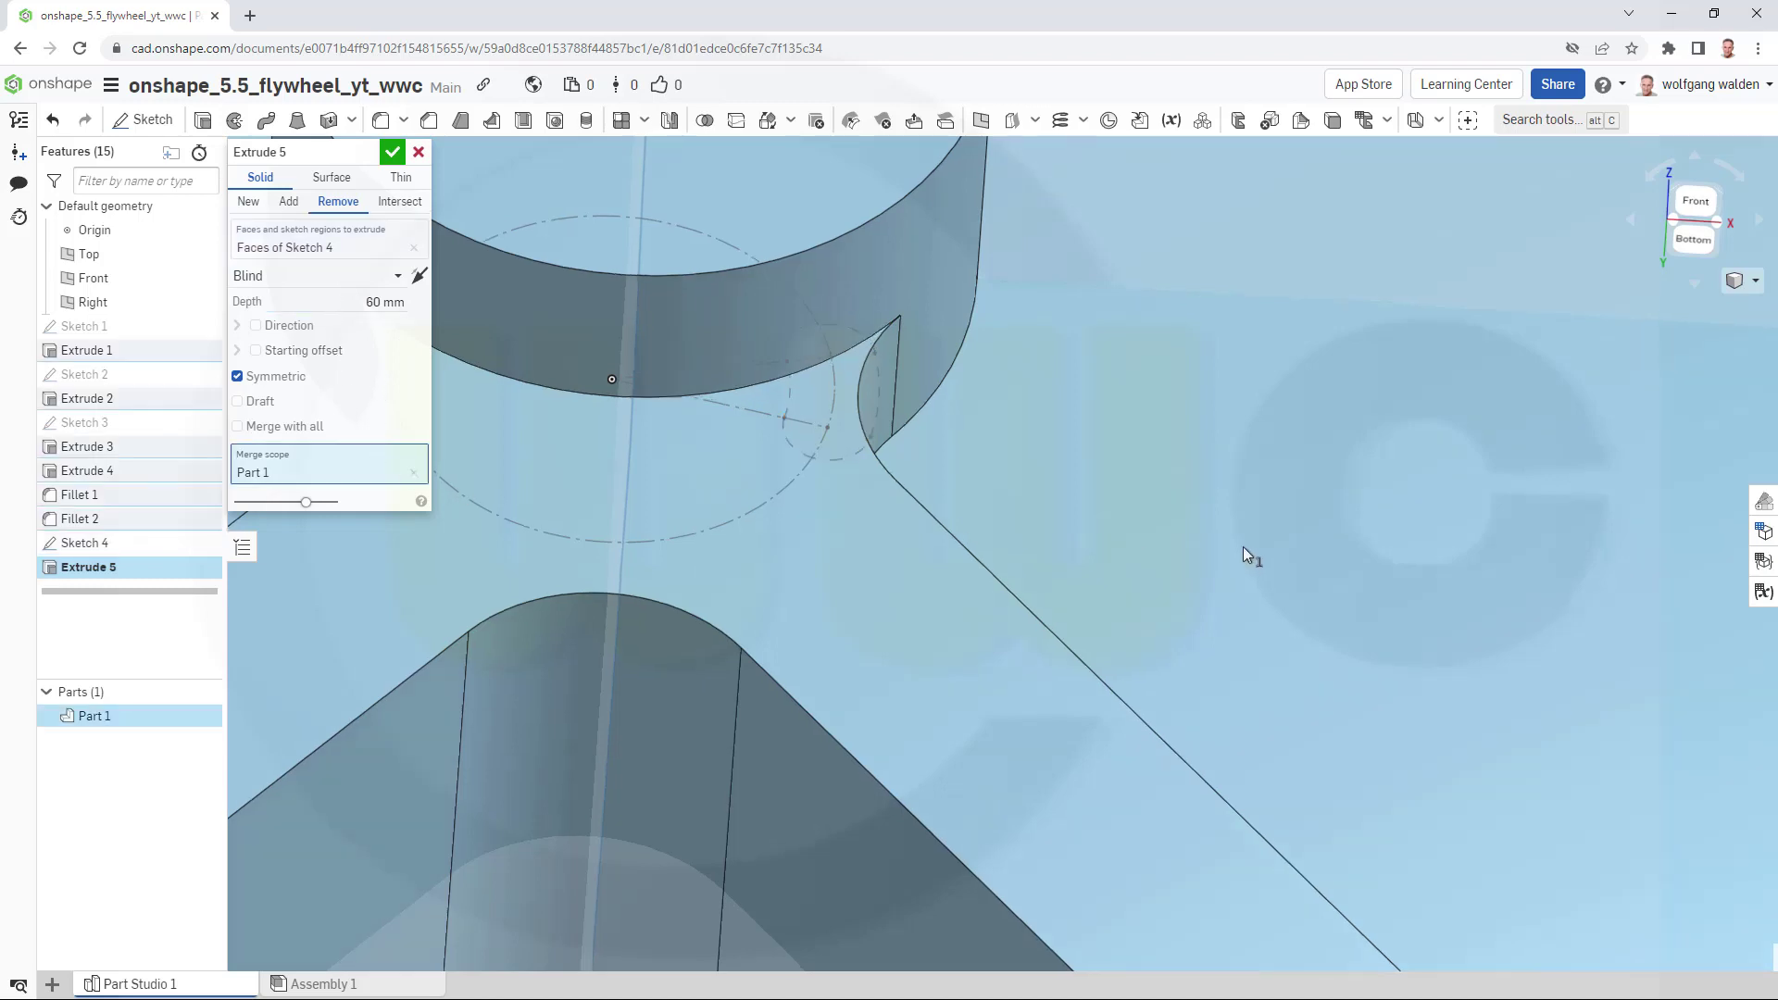
right_drag(1243, 546, 1207, 535)
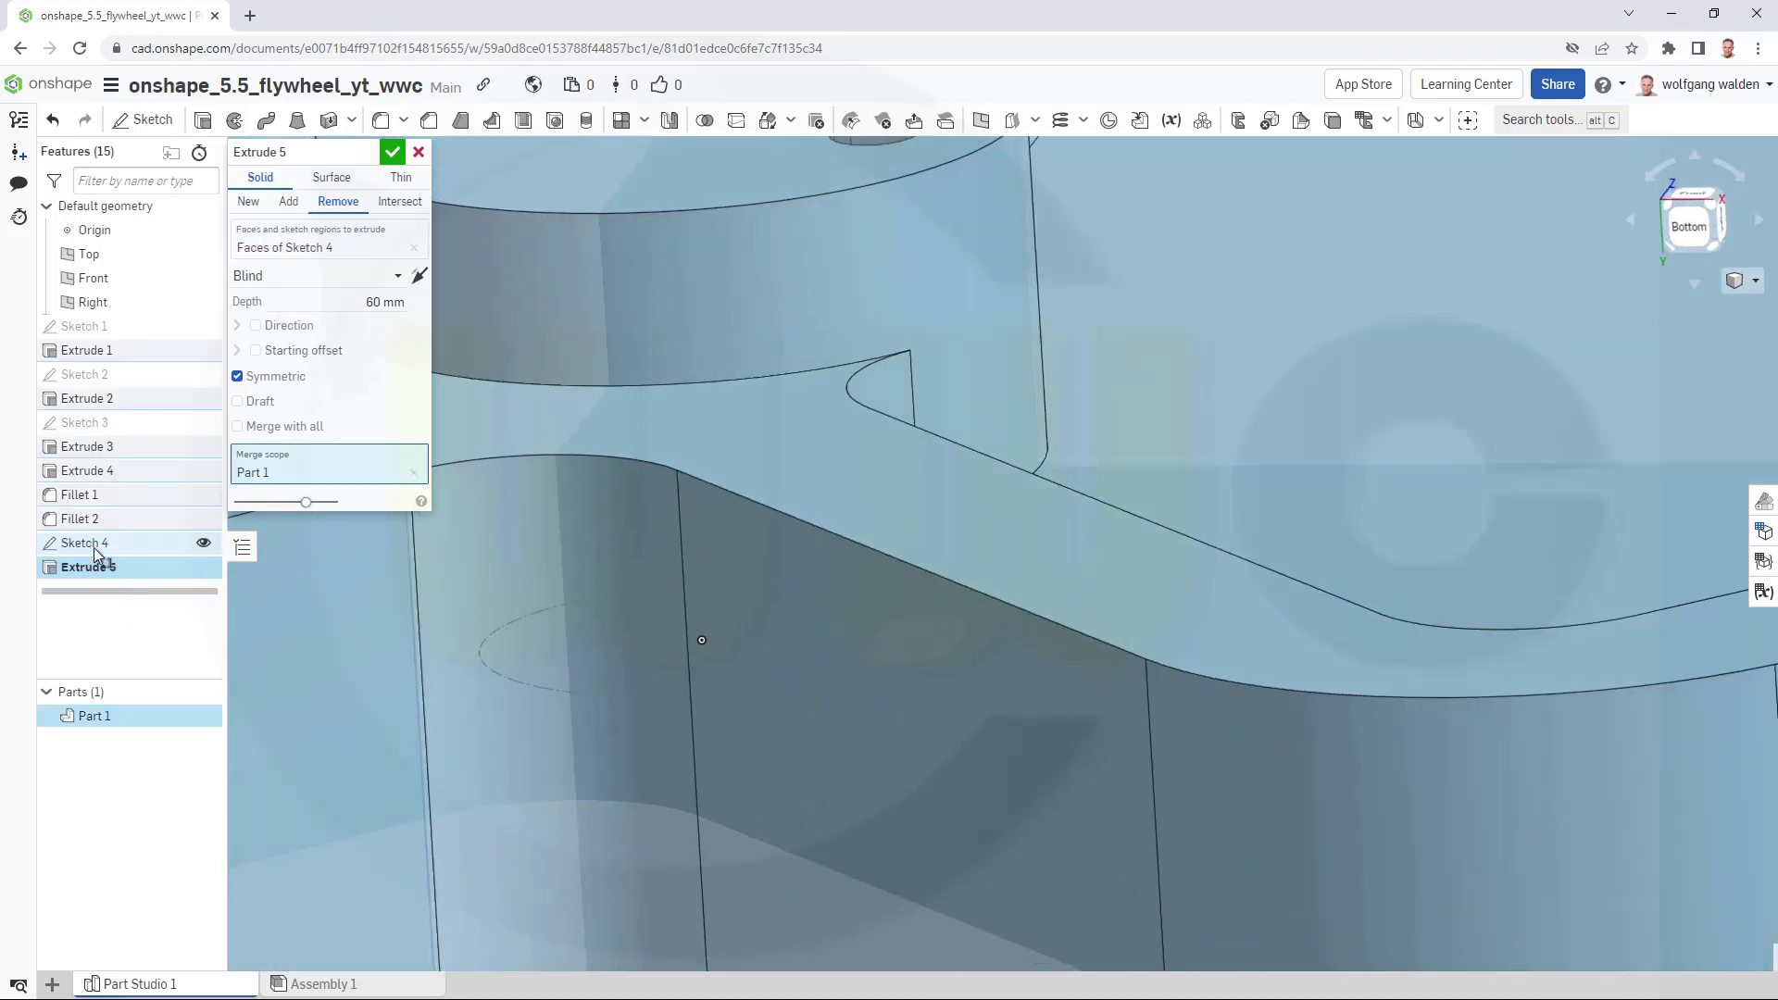
scroll(446, 611, down, 3)
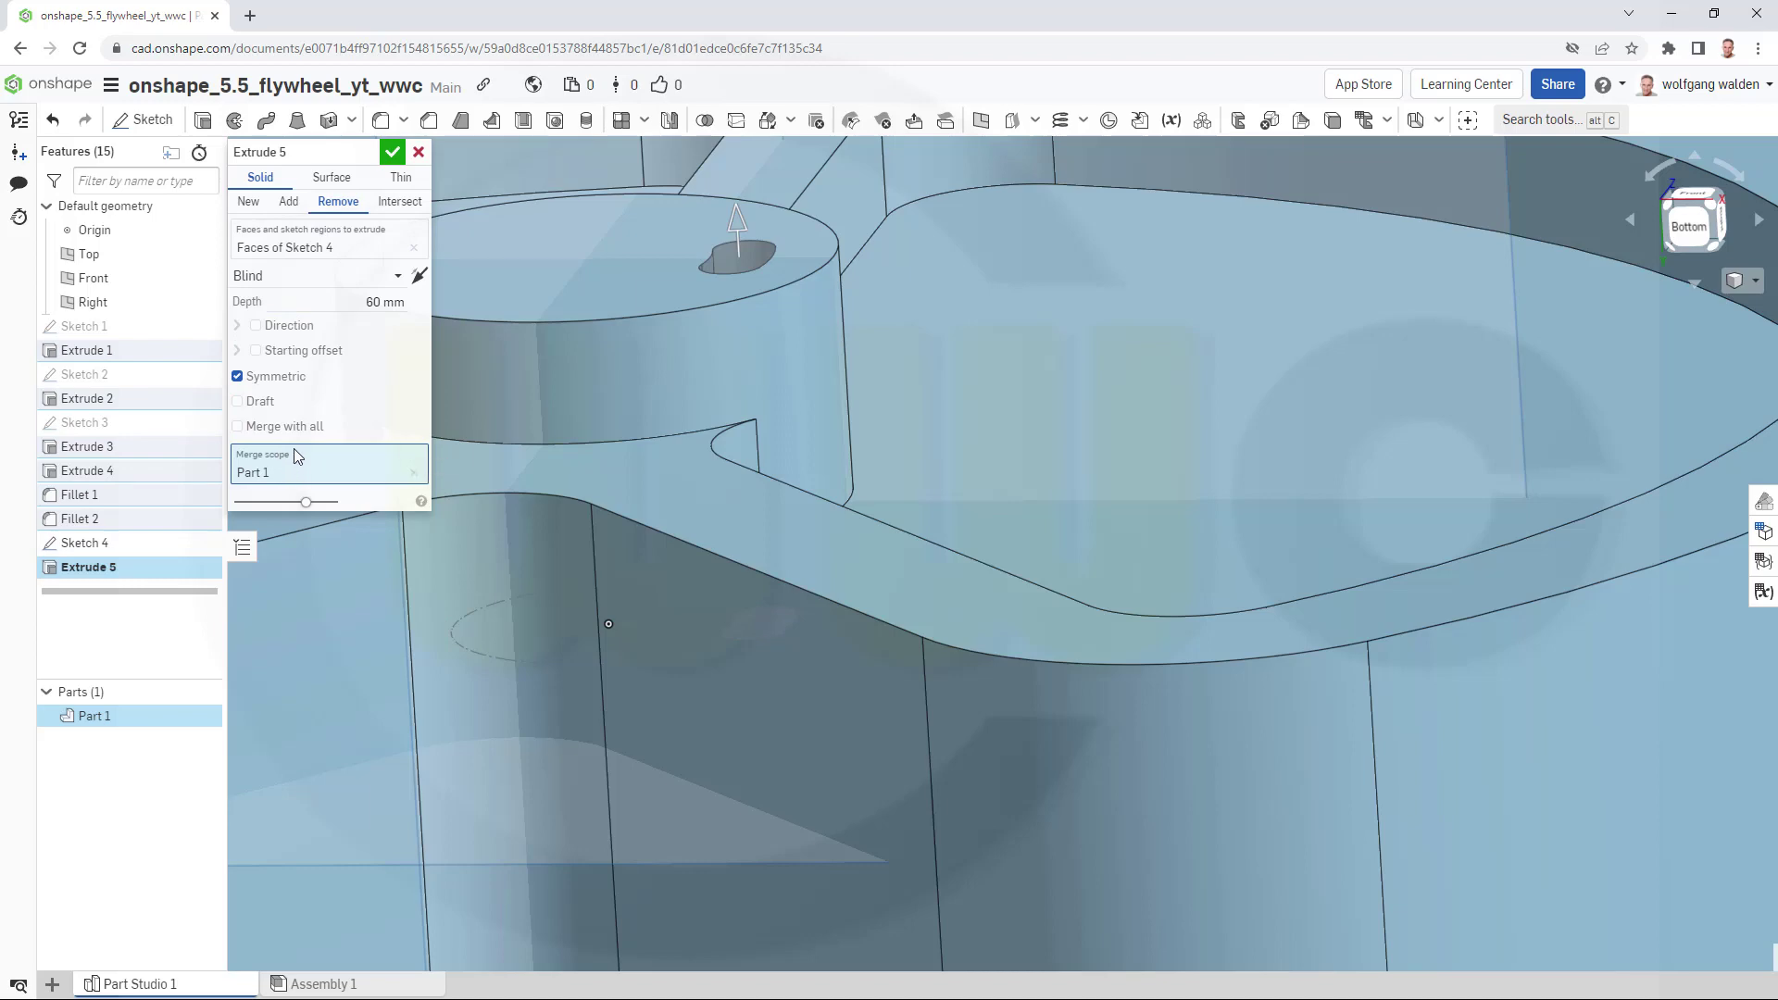
Accept the Extrude 5 cut and view the flywheel's new hub slot obliquely.
click(393, 152)
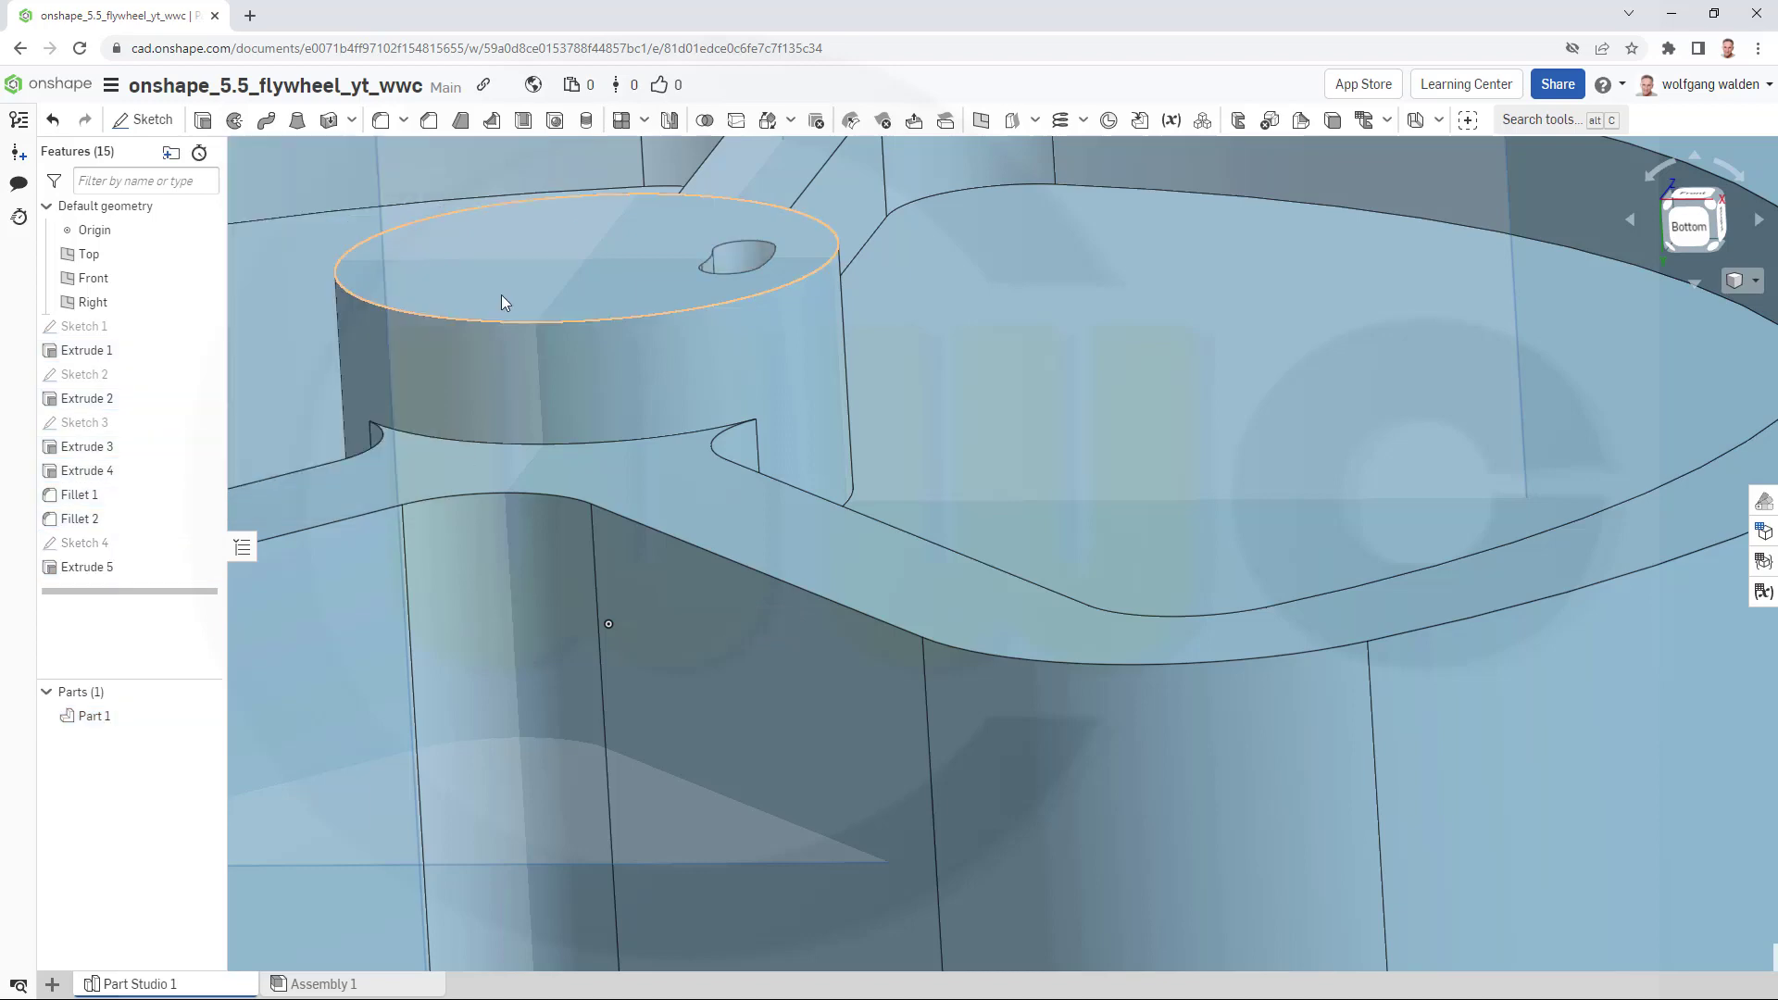
right_drag(503, 318, 514, 386)
scroll(515, 386, down, 5)
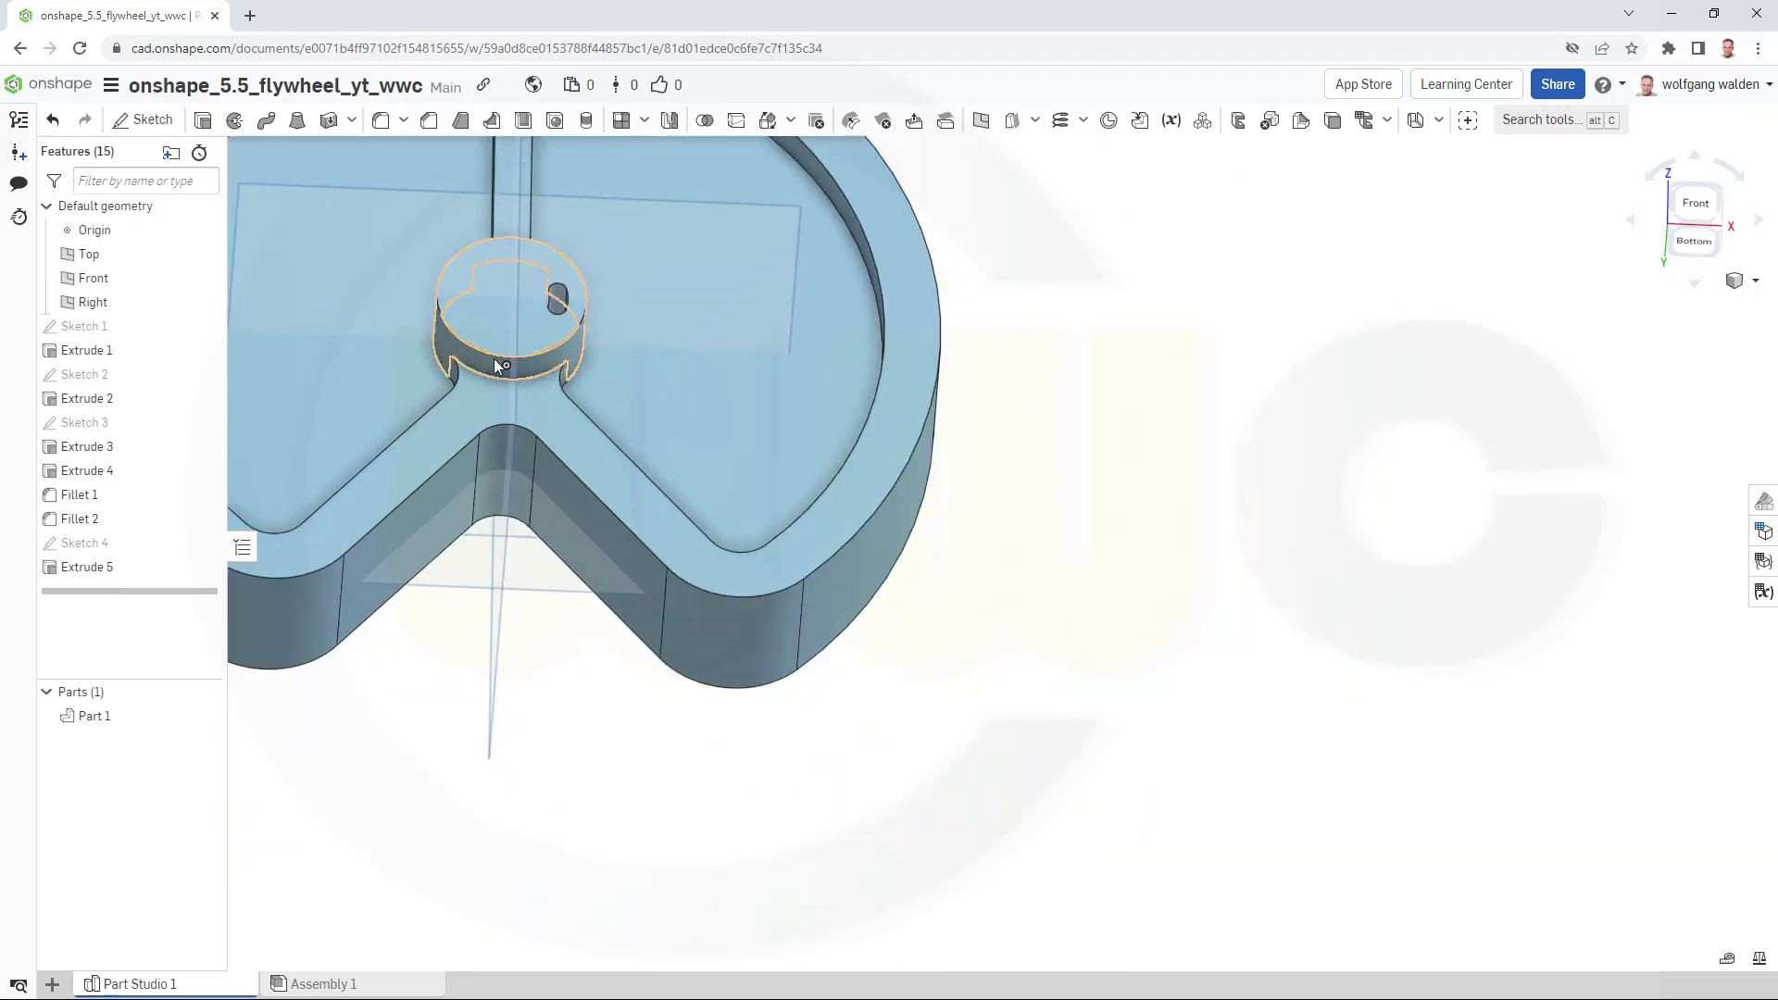
scroll(571, 453, down, 5)
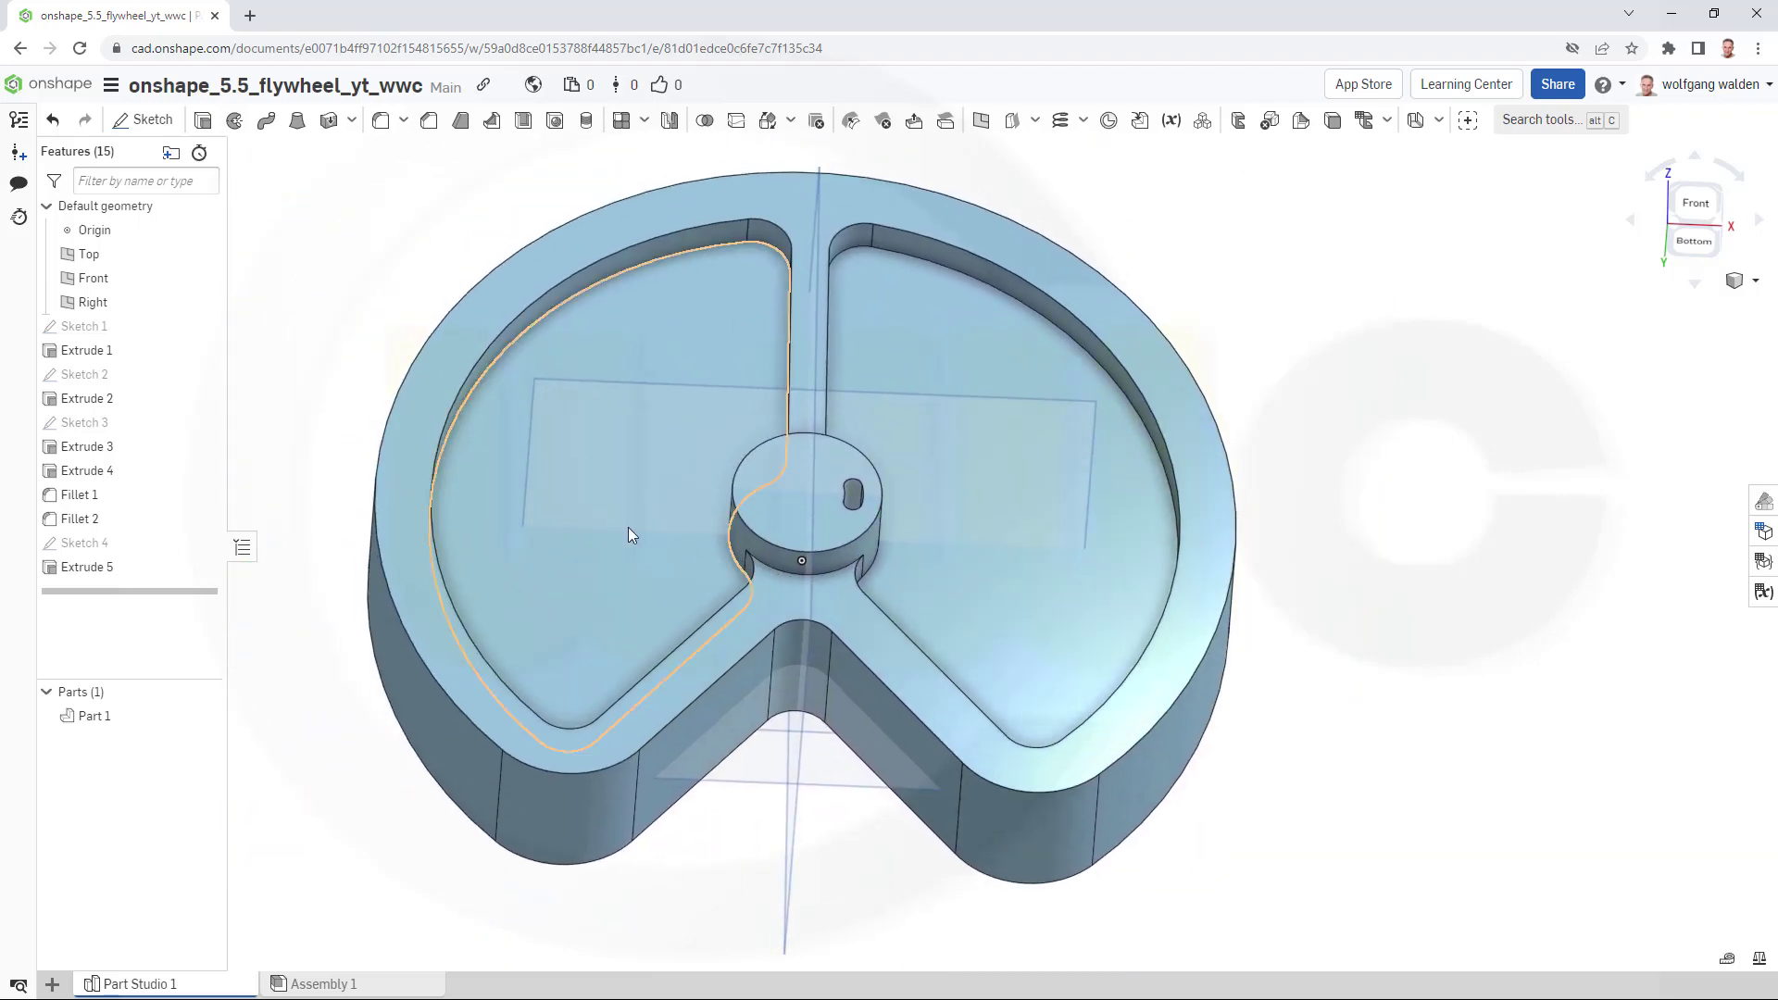
right_drag(627, 531, 592, 726)
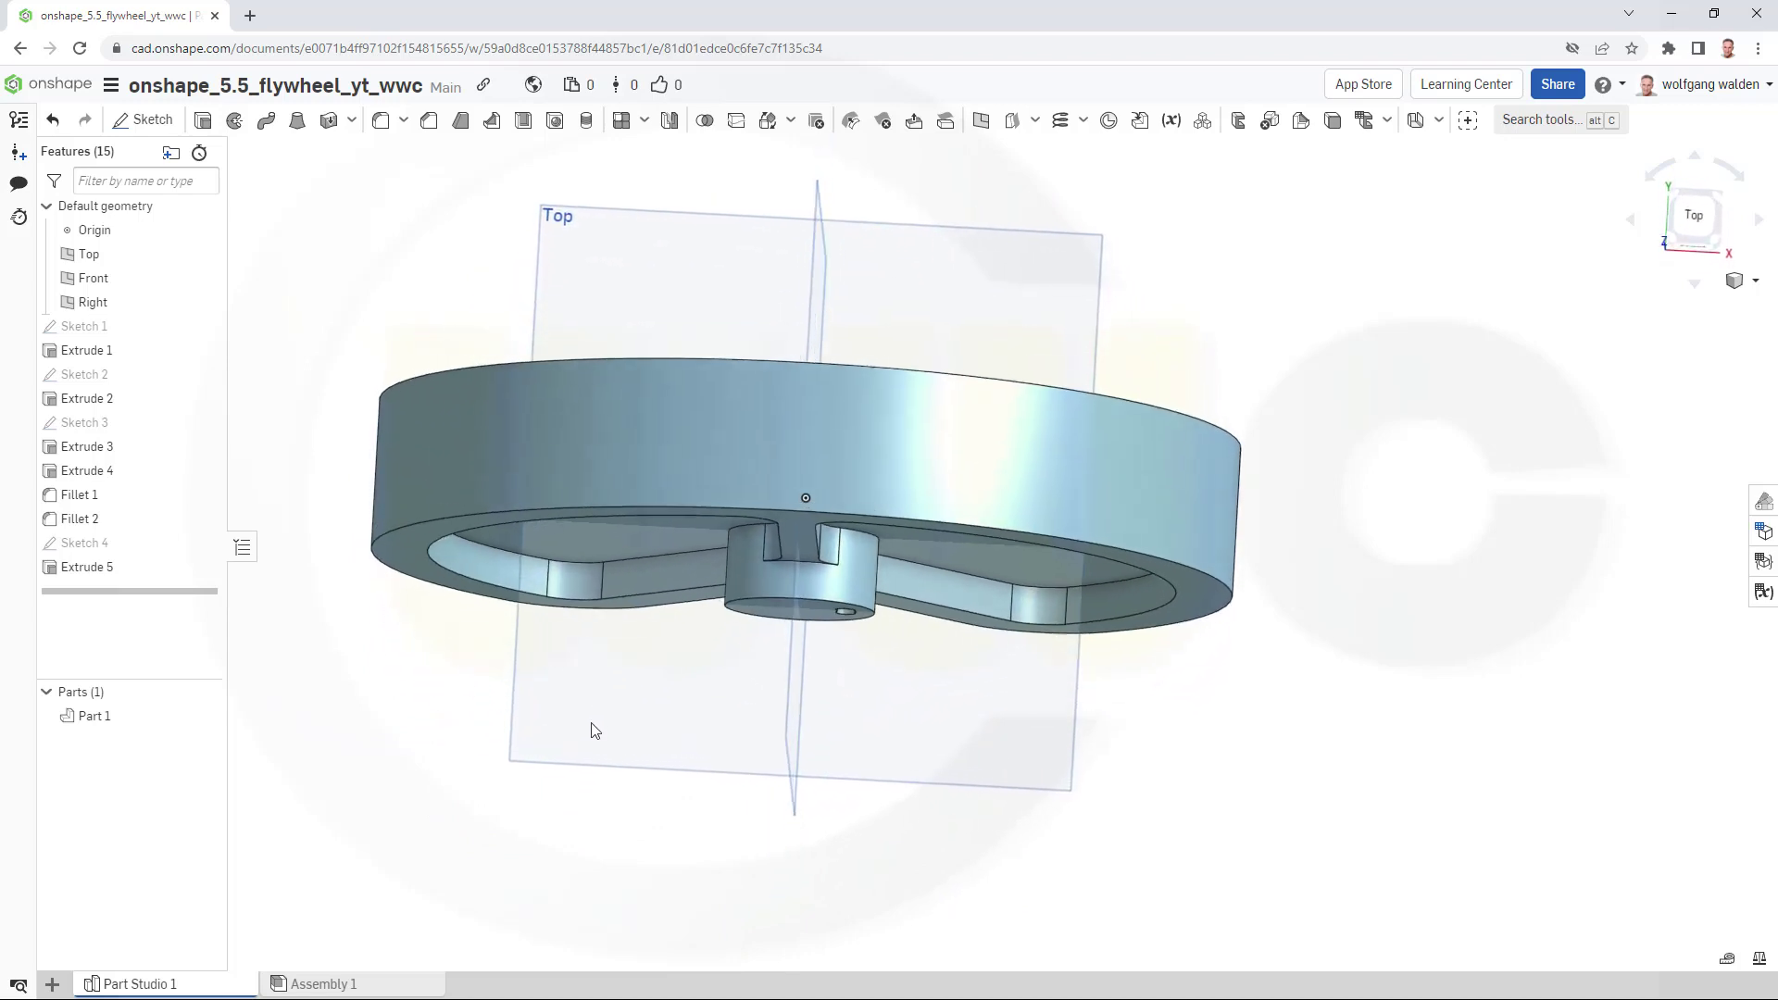
Sketch a vertical line of length 50 up from the origin on the Top plane.
click(143, 119)
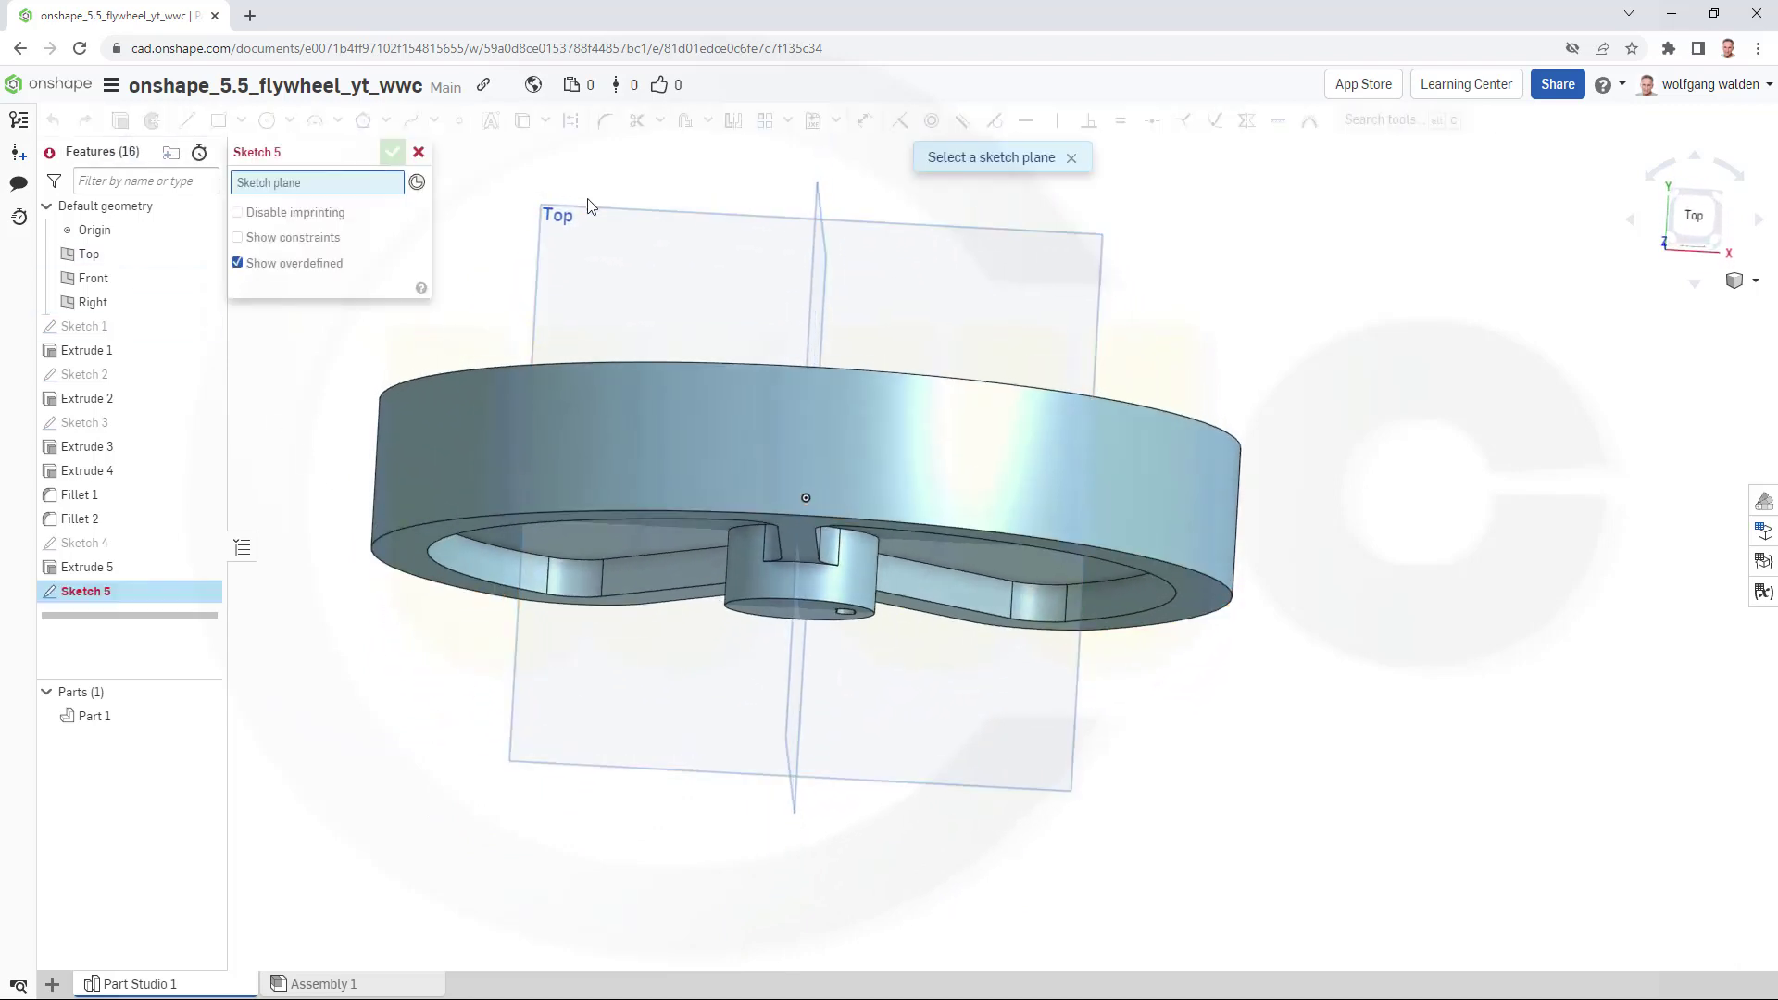
click(630, 220)
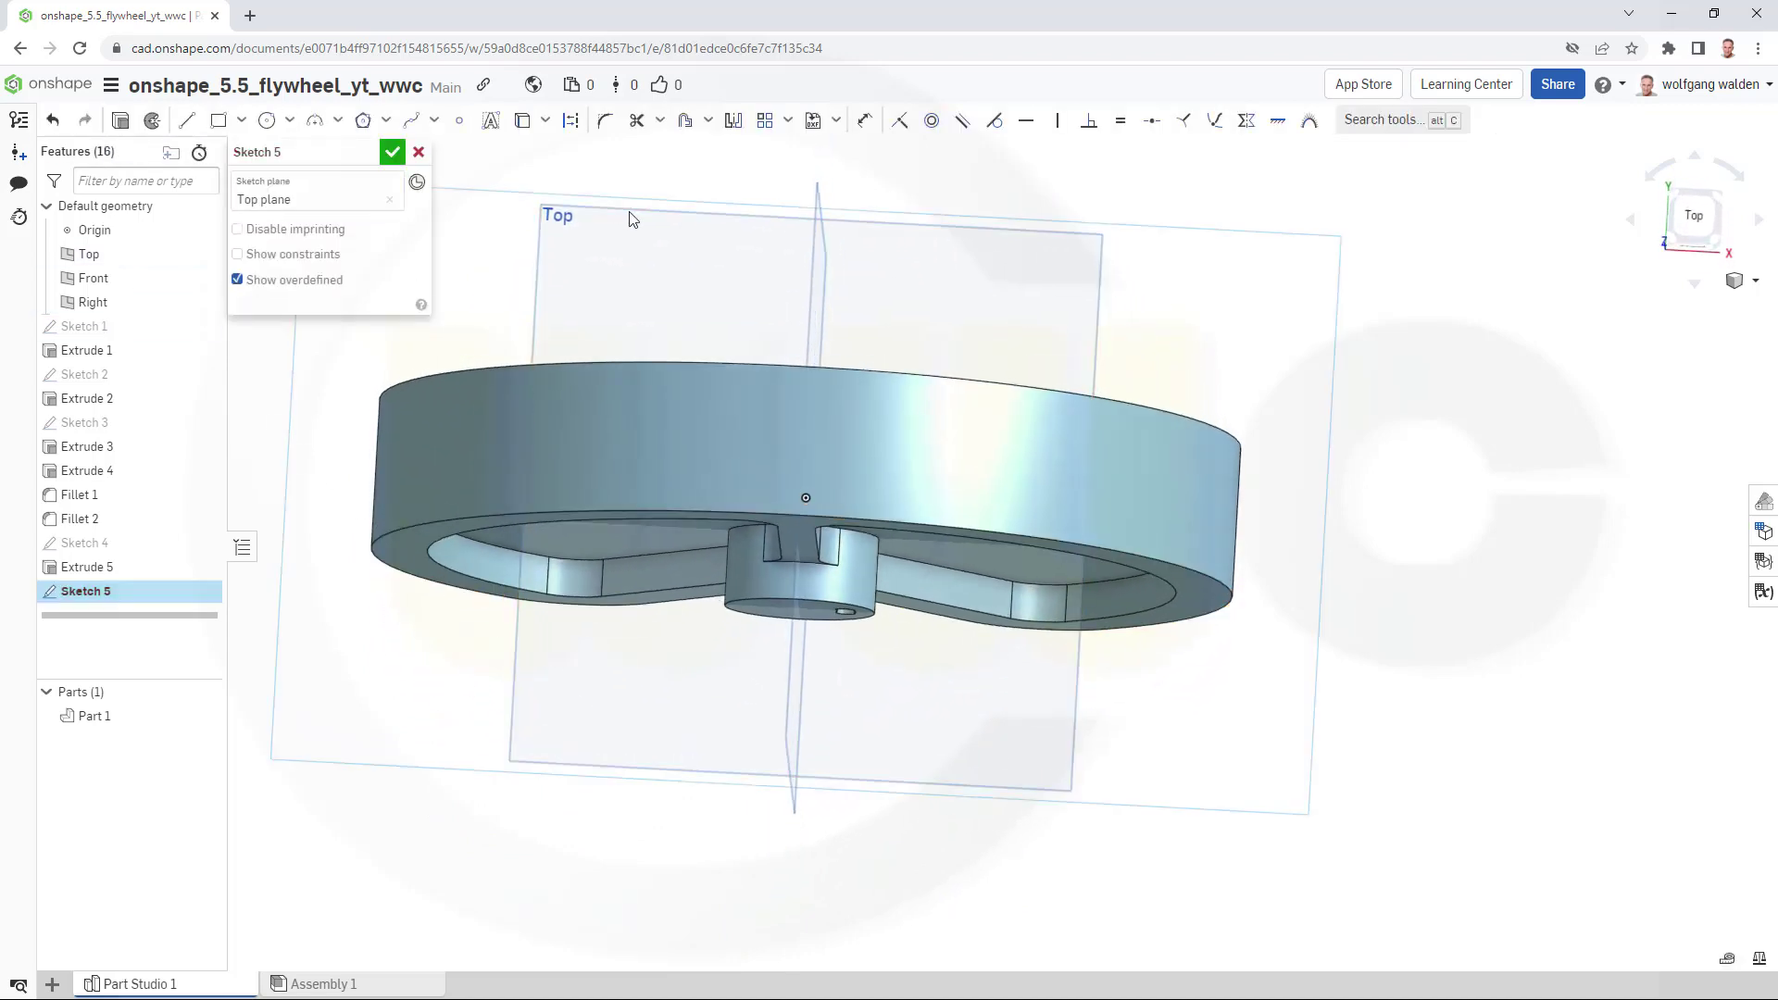
click(1694, 218)
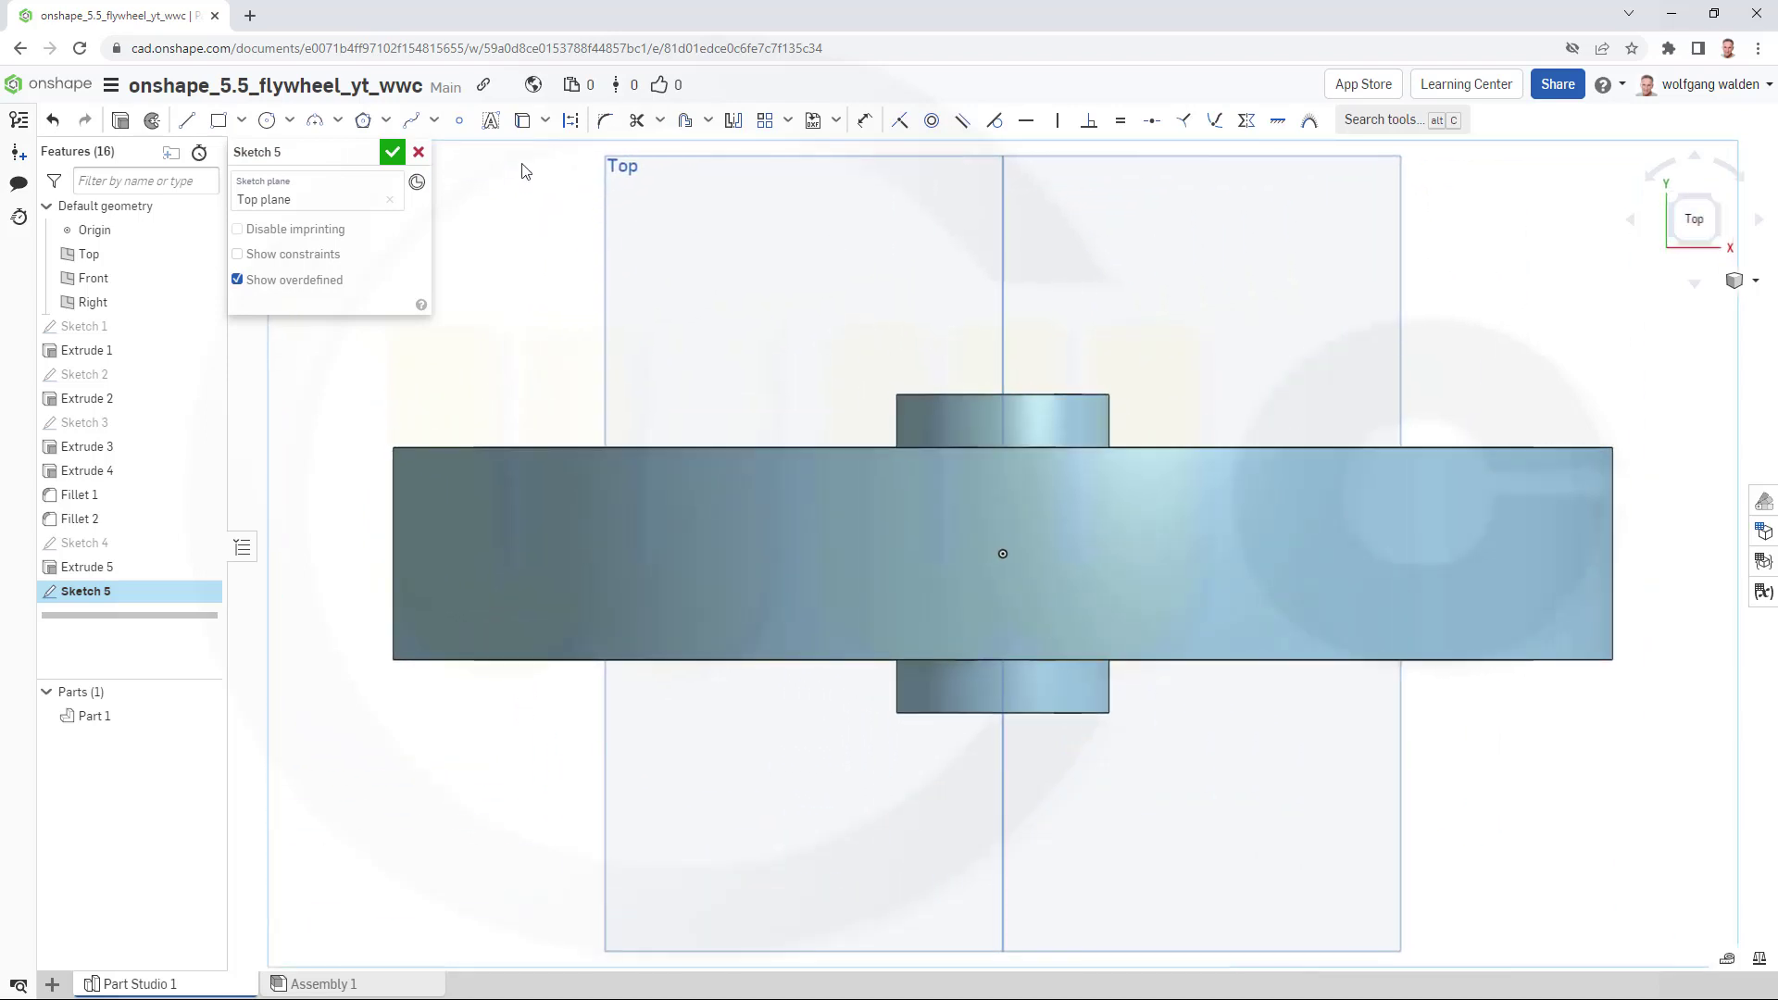
click(186, 120)
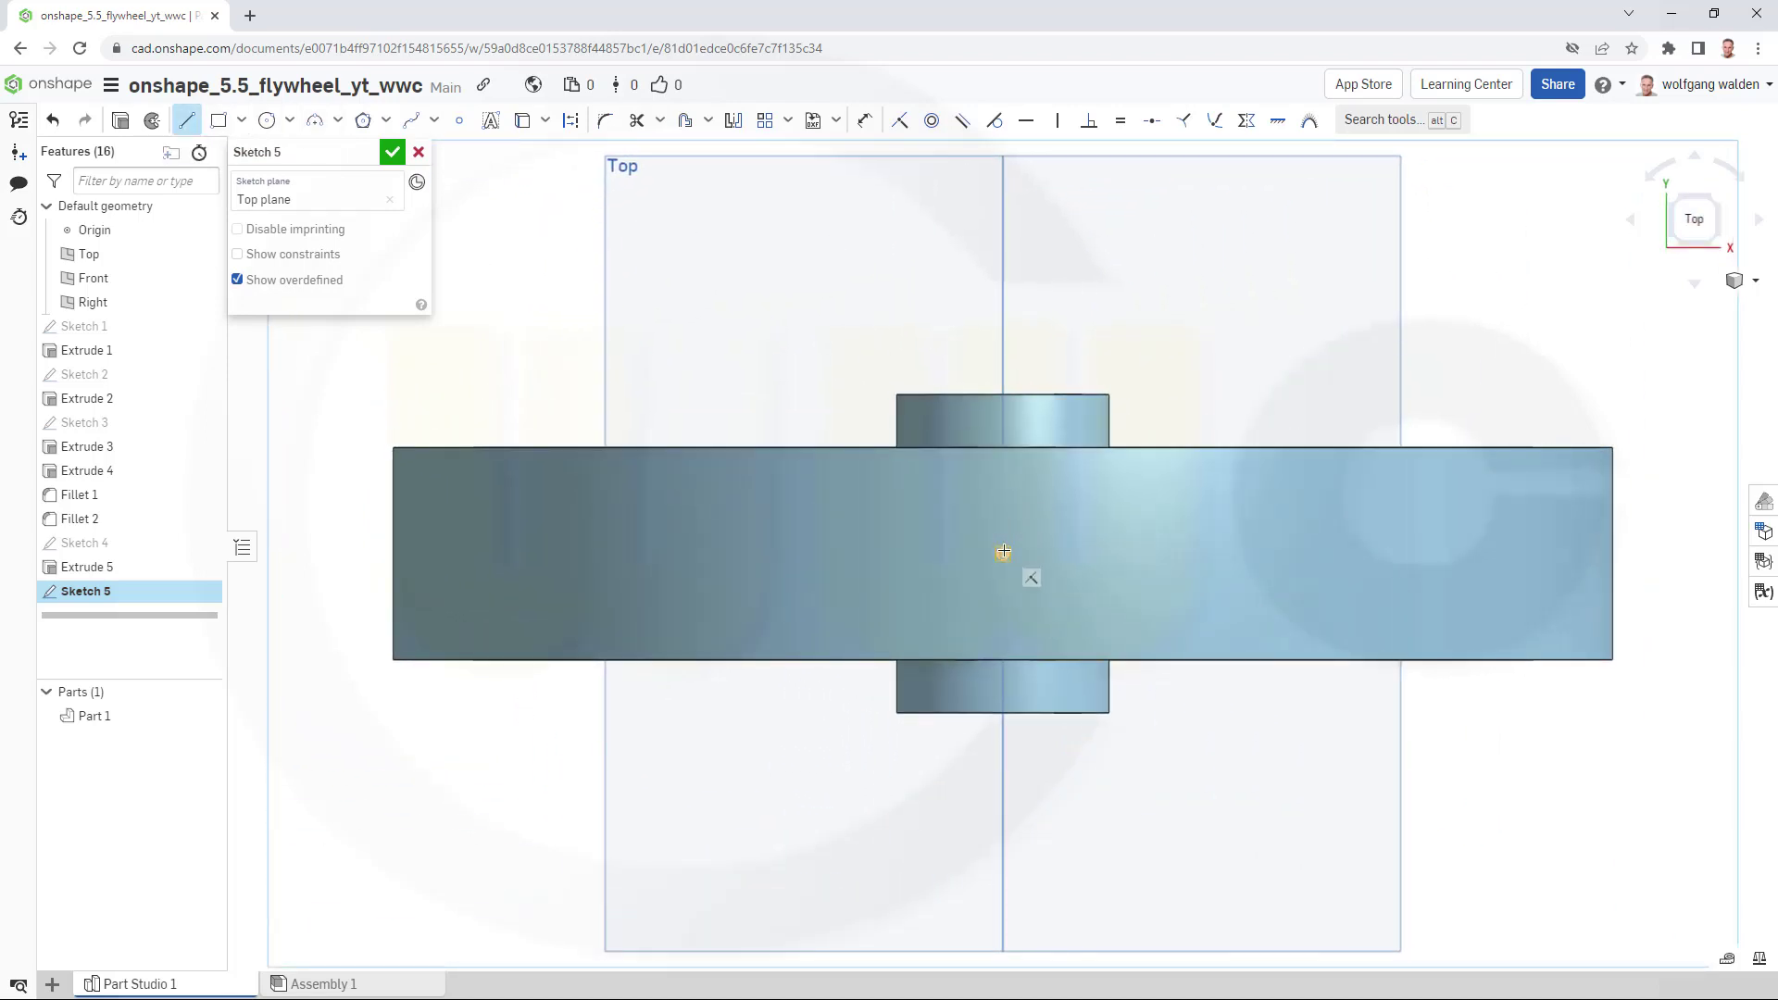
click(1003, 553)
click(1003, 246)
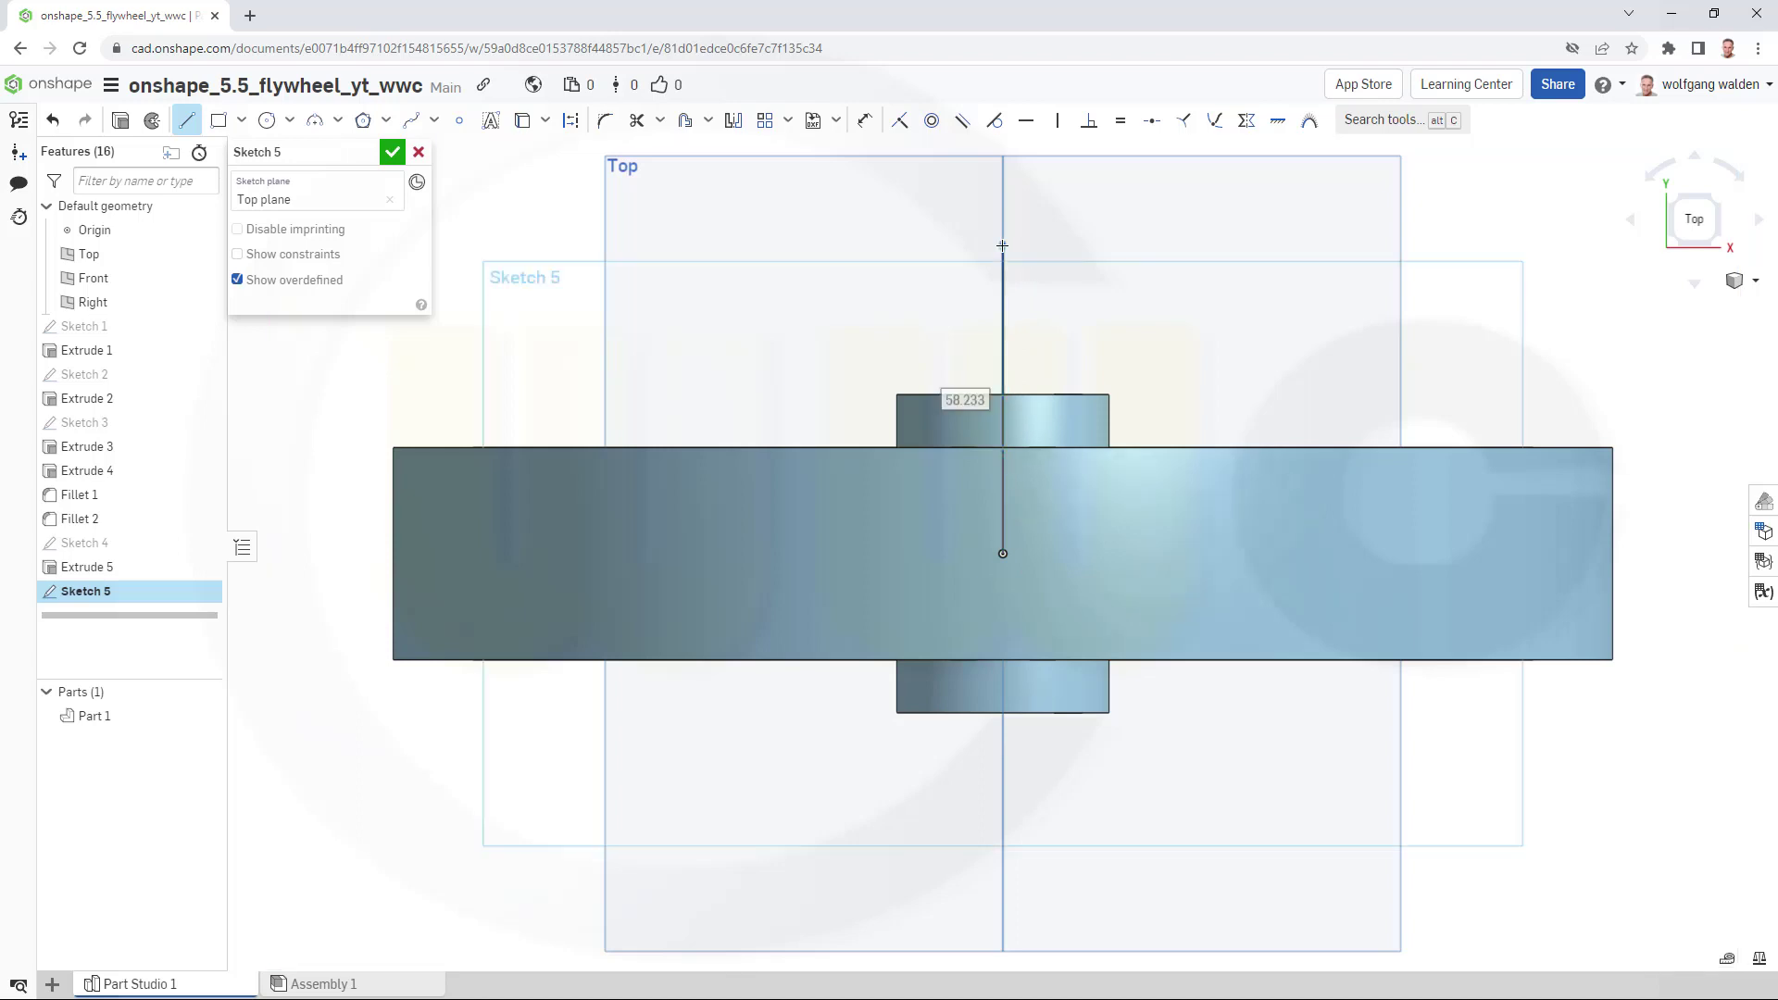
text(50)
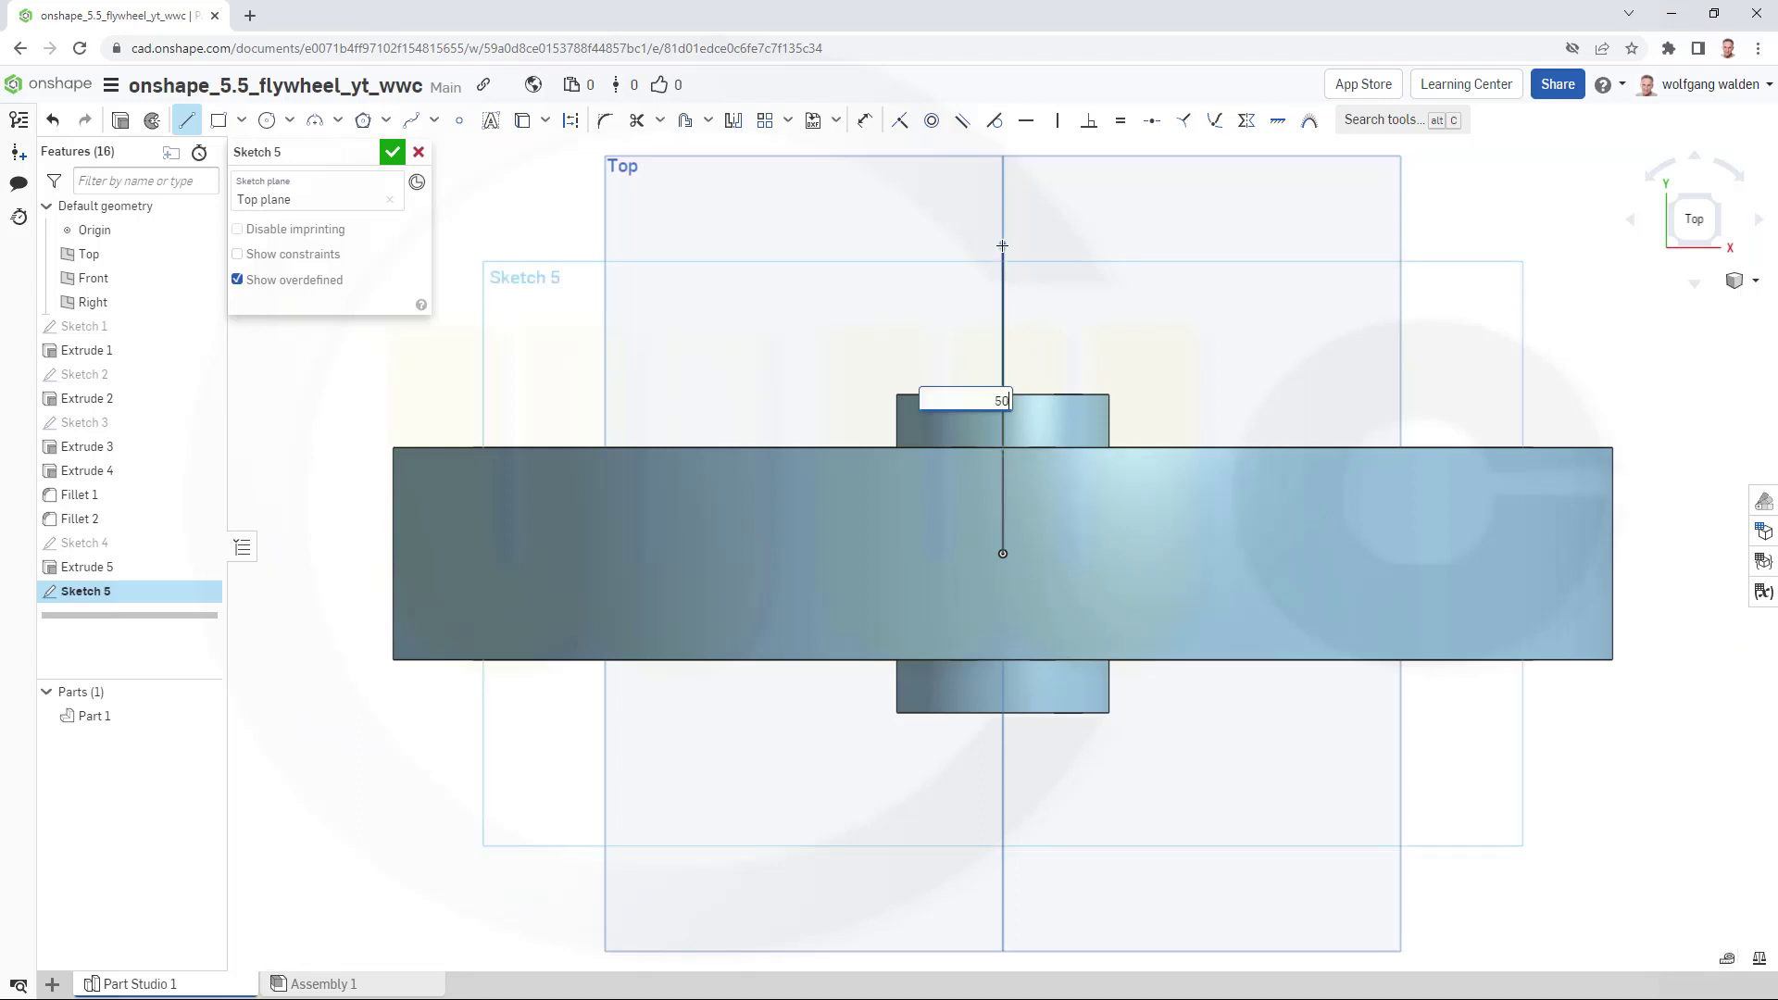
key(Return)
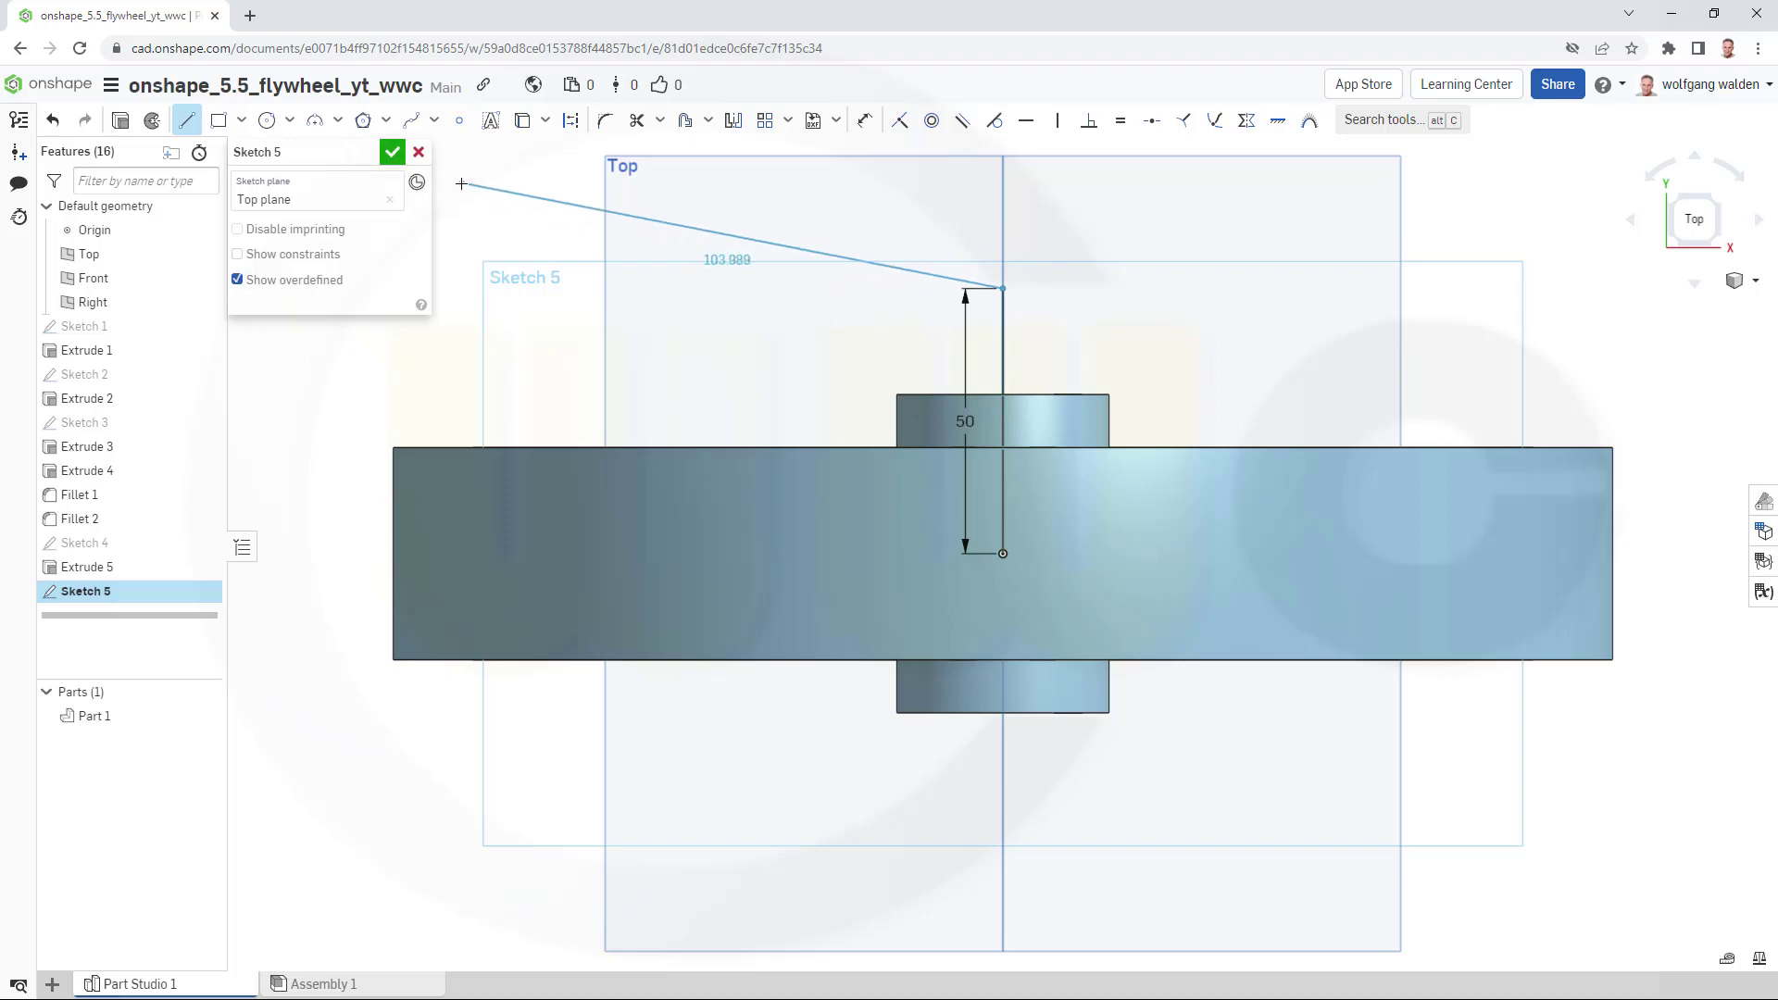
key(Escape)
click(391, 153)
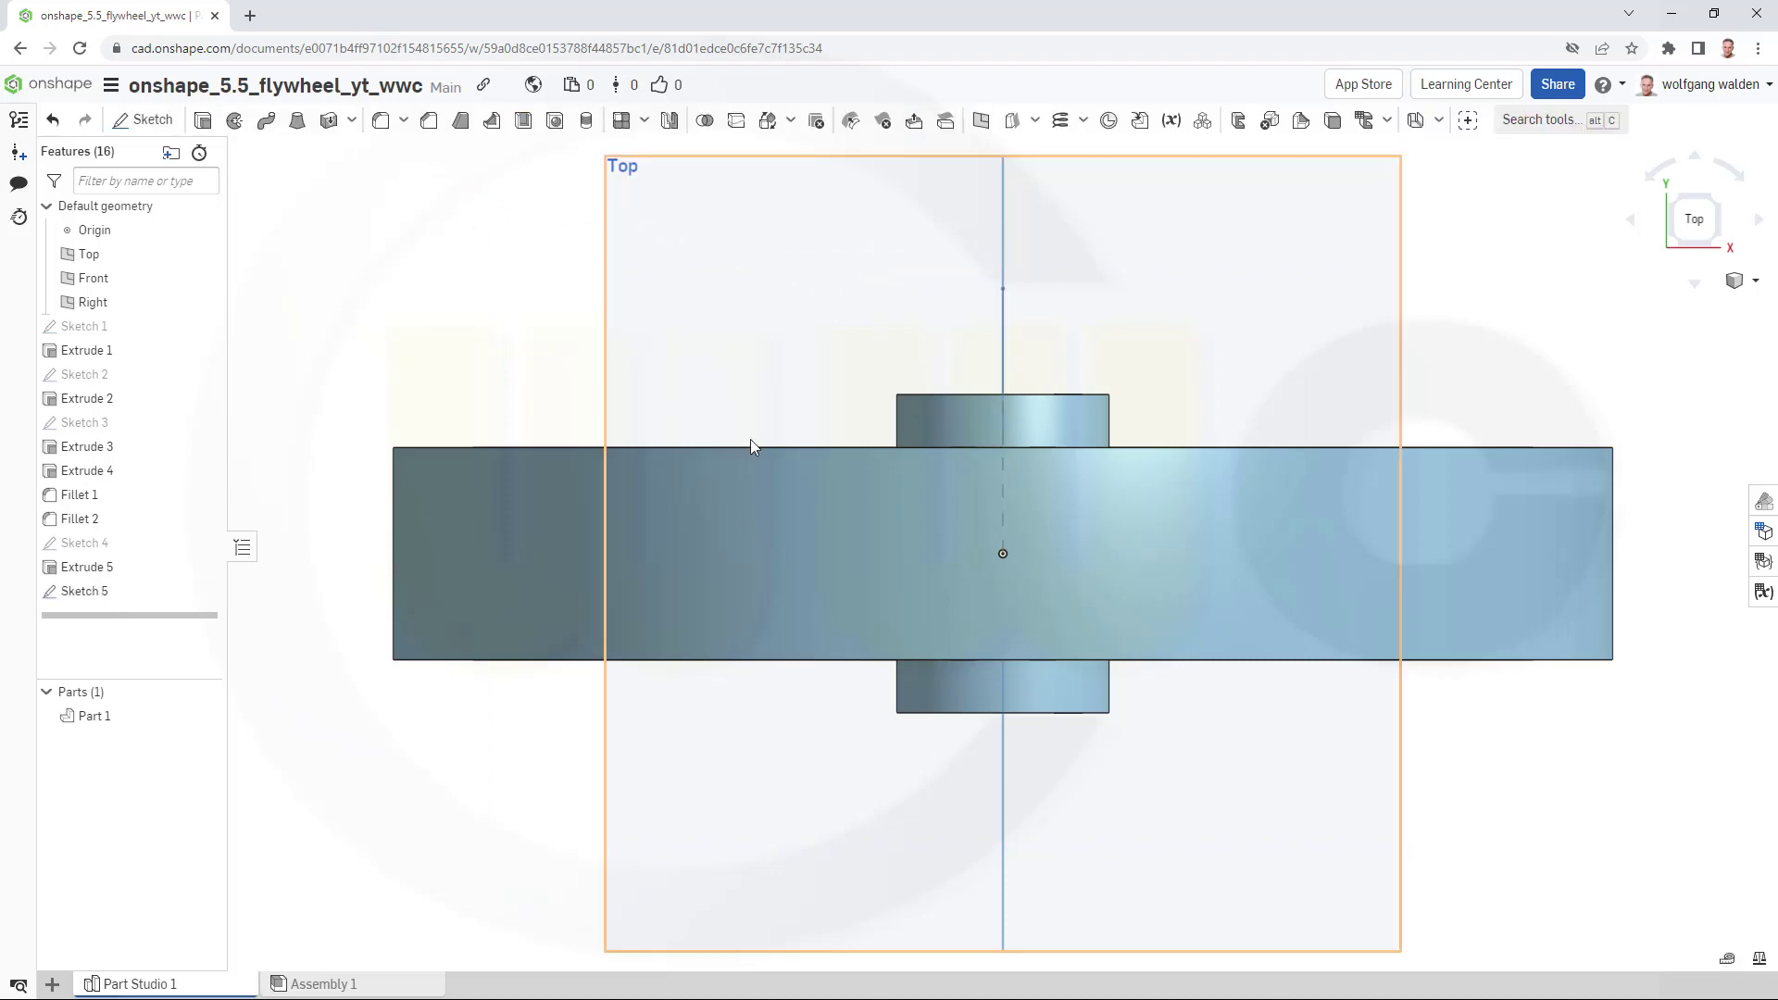
Circular feature-pattern Extrude 5 around the Sketch 5 line with 6 instances.
mouse_move(750, 439)
right_down()
mouse_move(734, 402)
mouse_move(739, 469)
mouse_move(724, 135)
mouse_move(699, 233)
mouse_move(709, 297)
right_up()
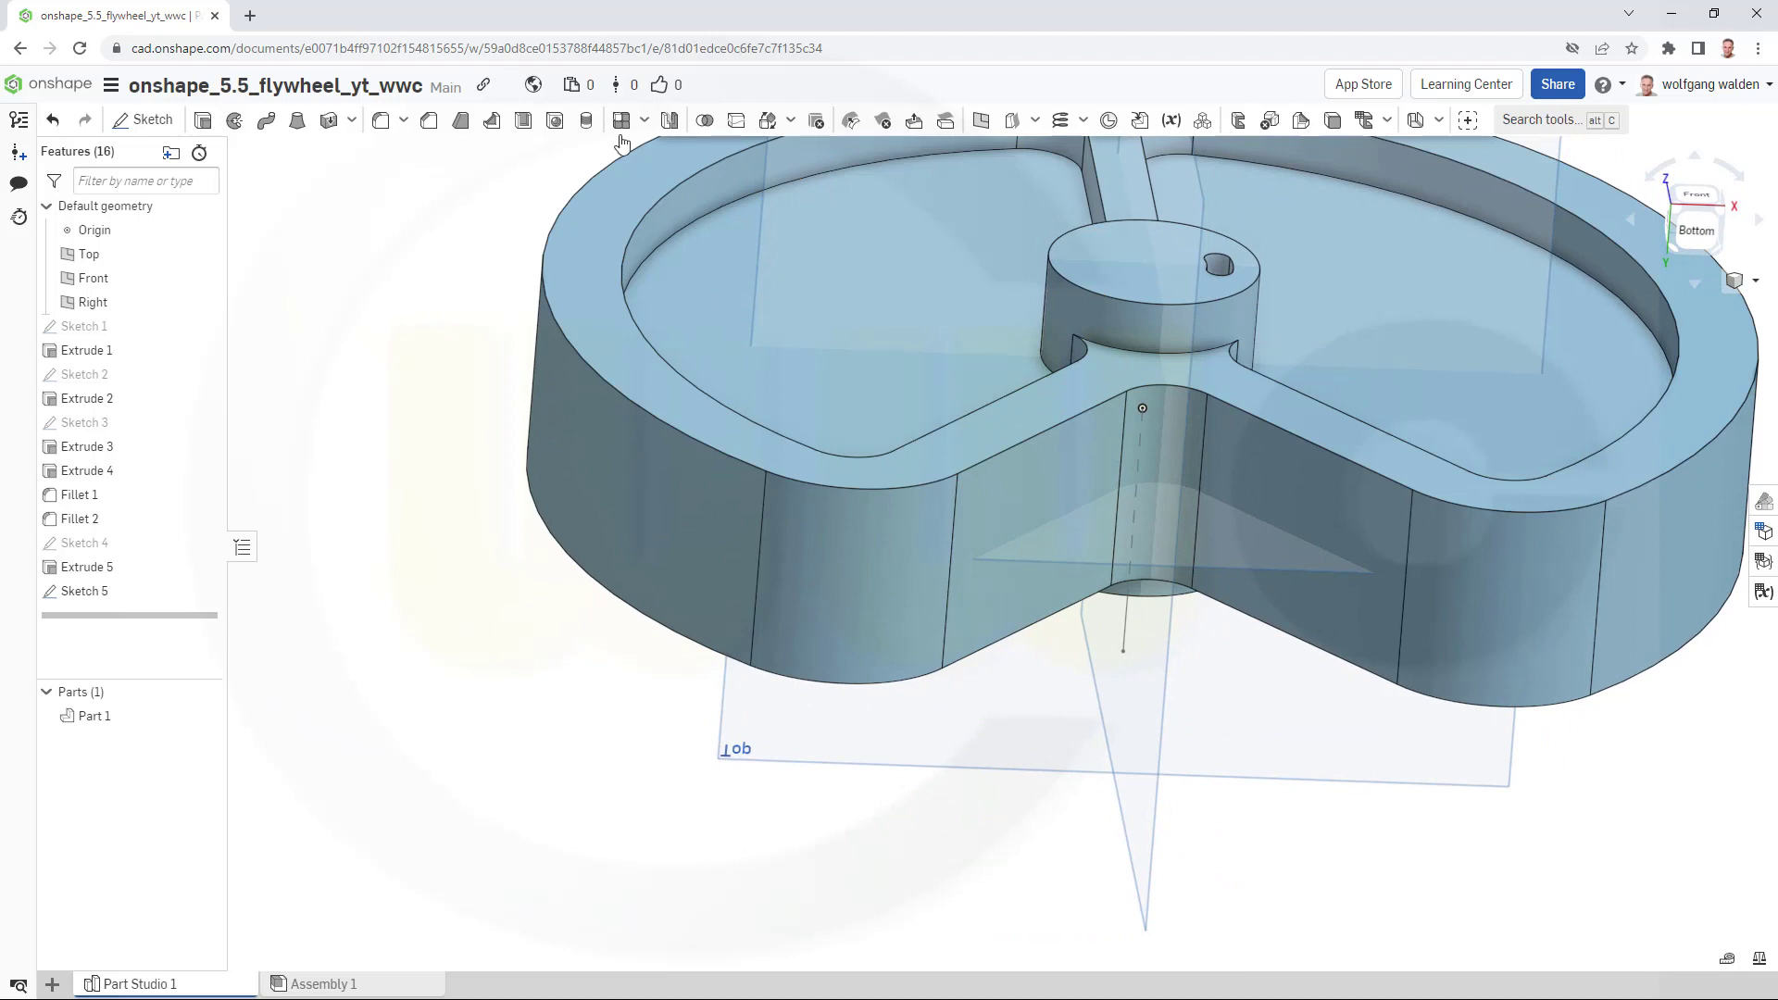
click(645, 119)
click(652, 189)
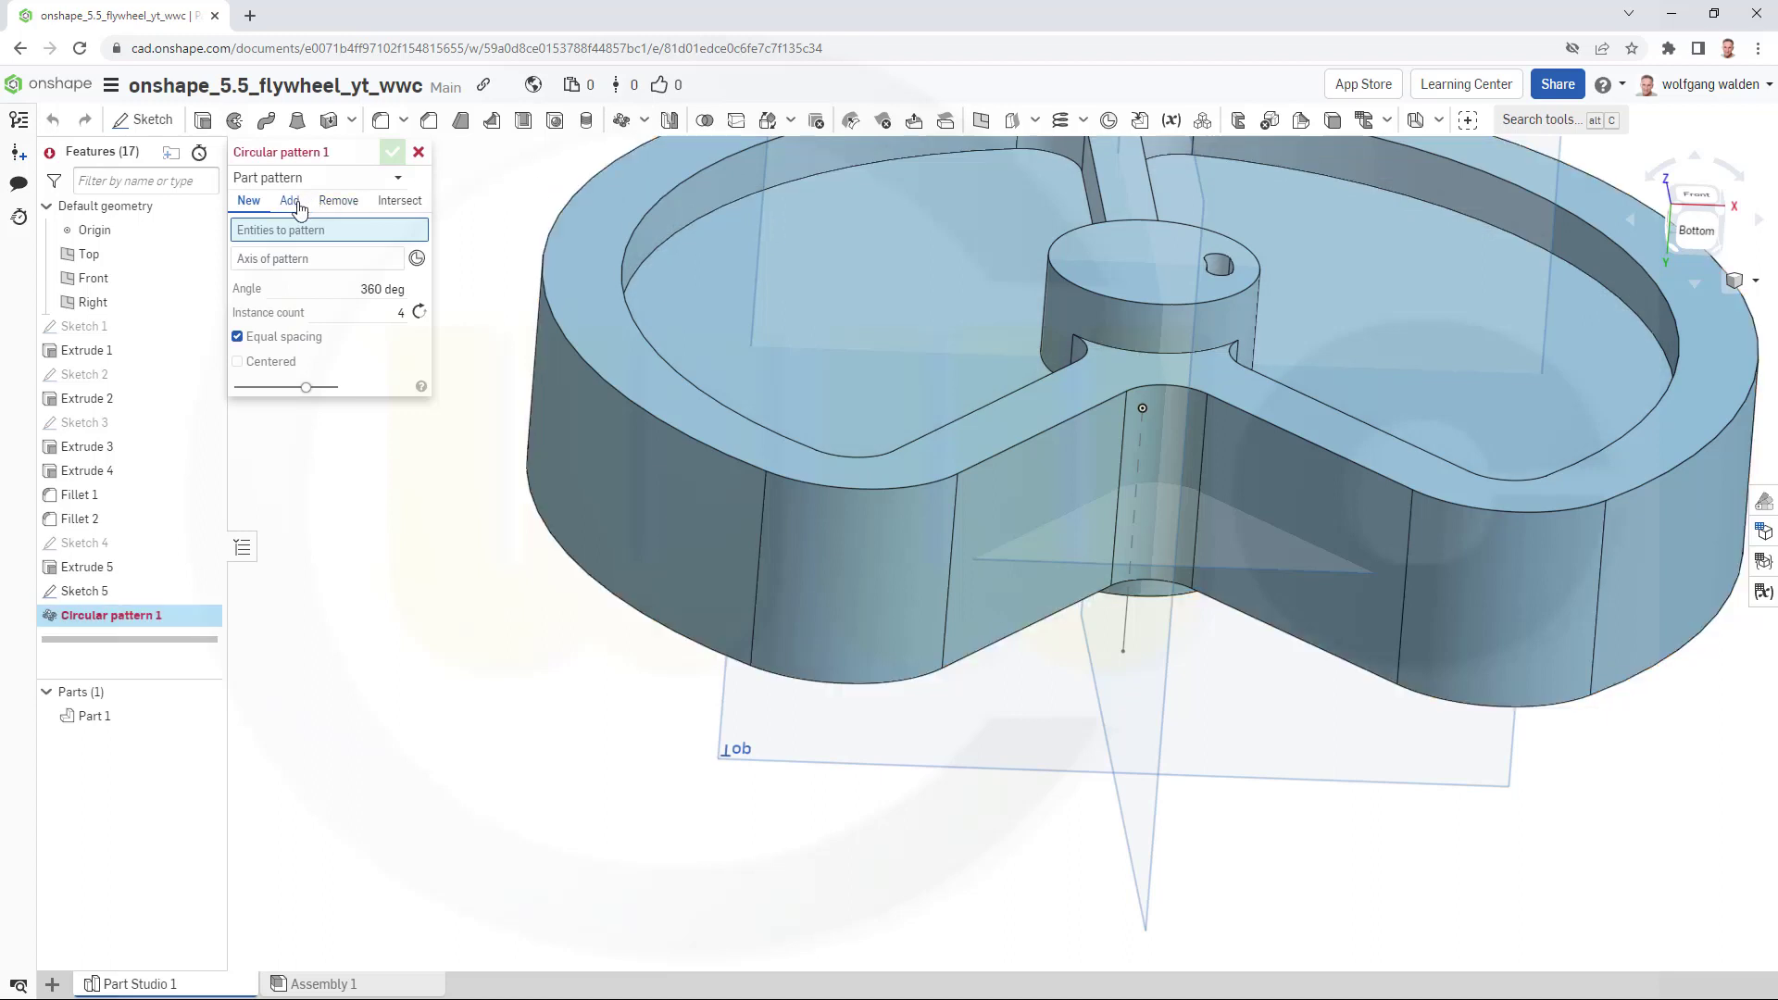
click(400, 183)
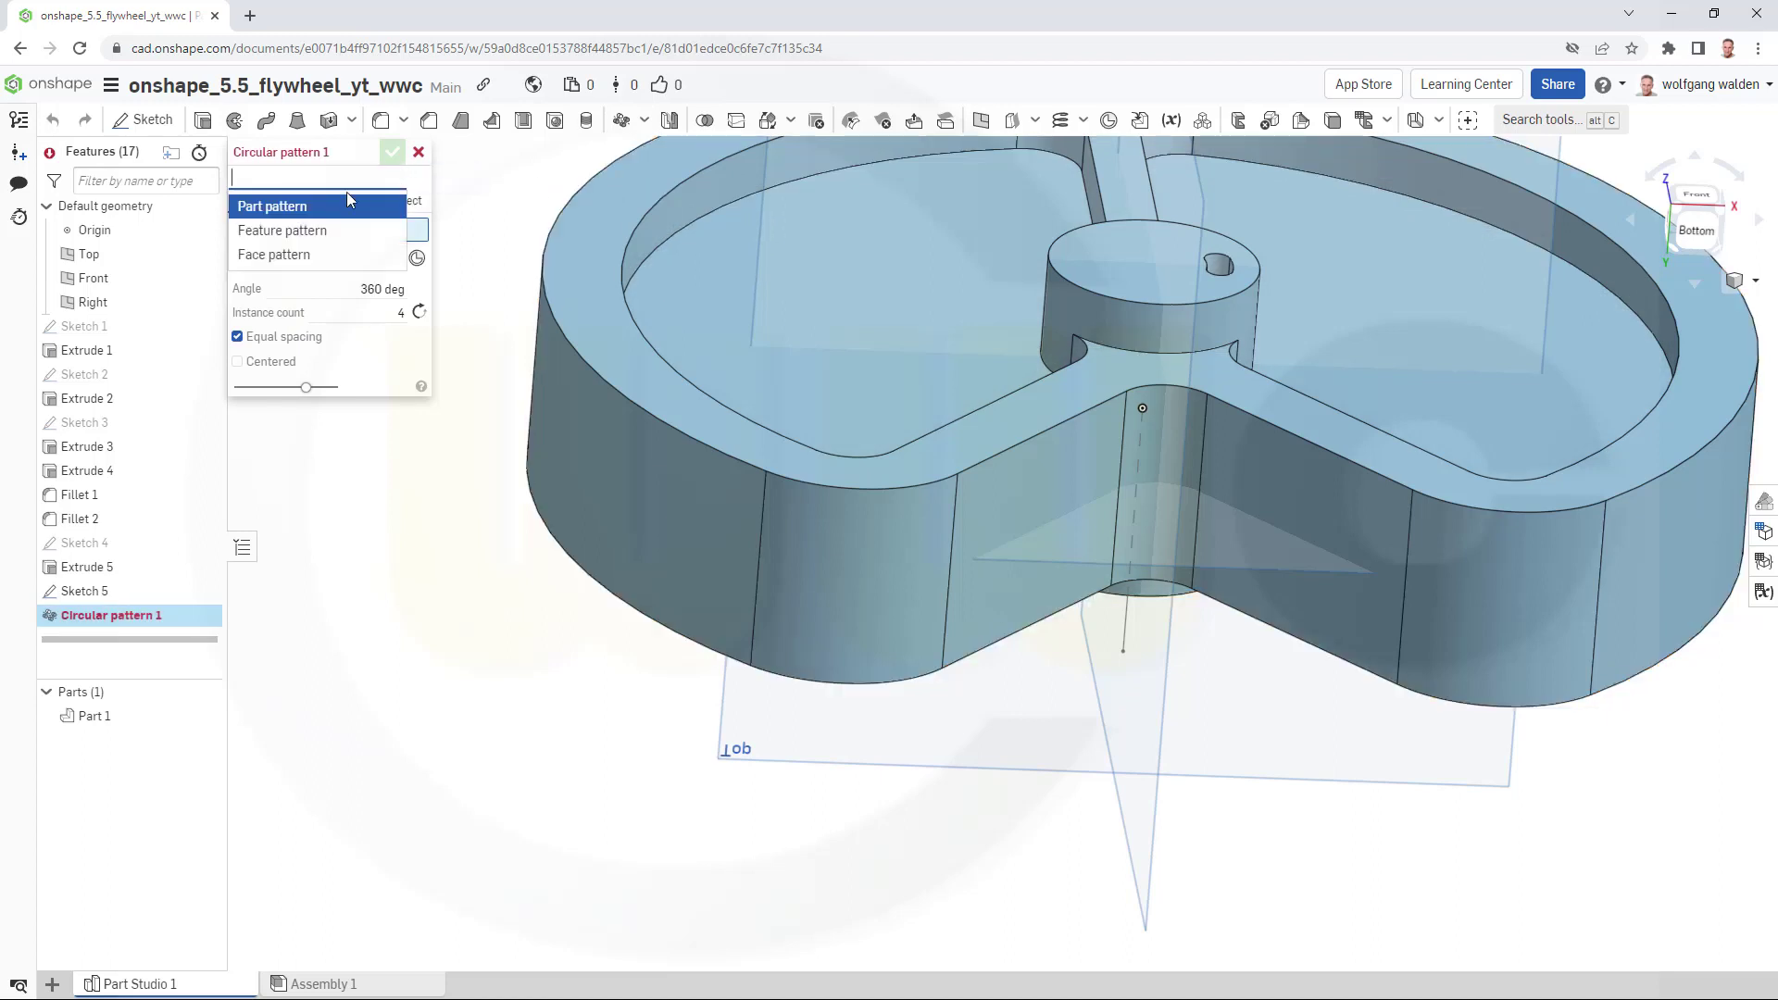
click(298, 228)
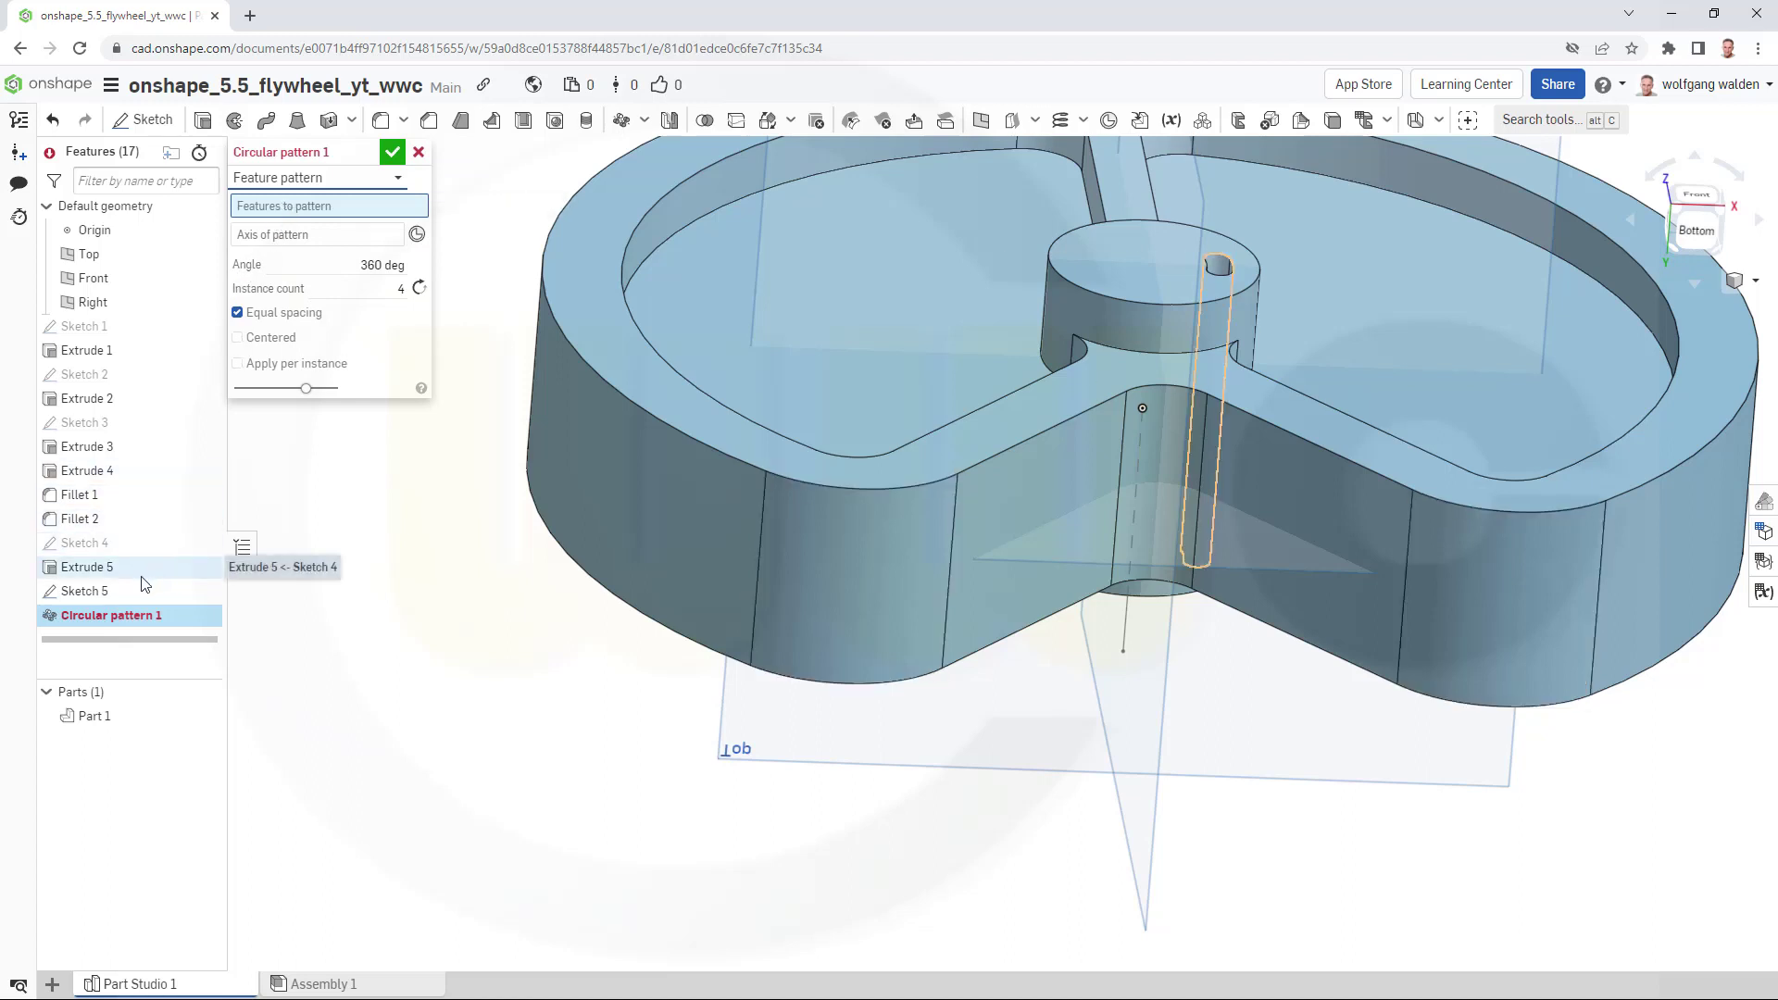
click(92, 569)
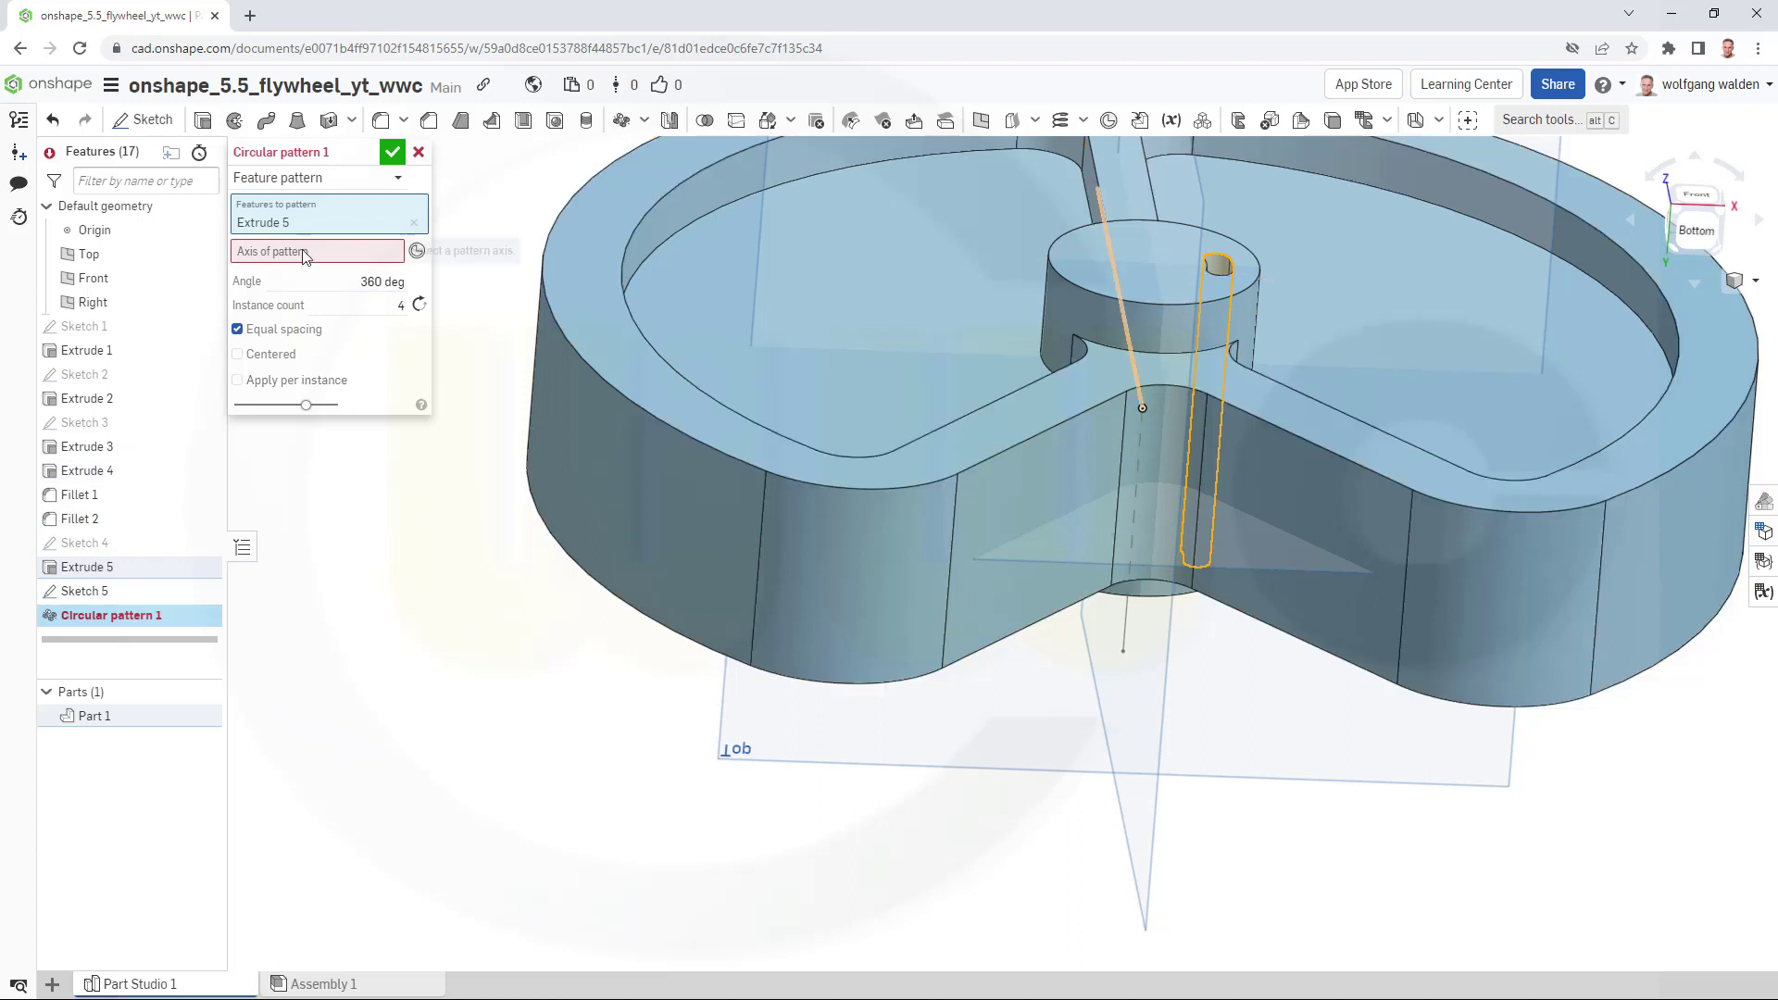
click(1123, 633)
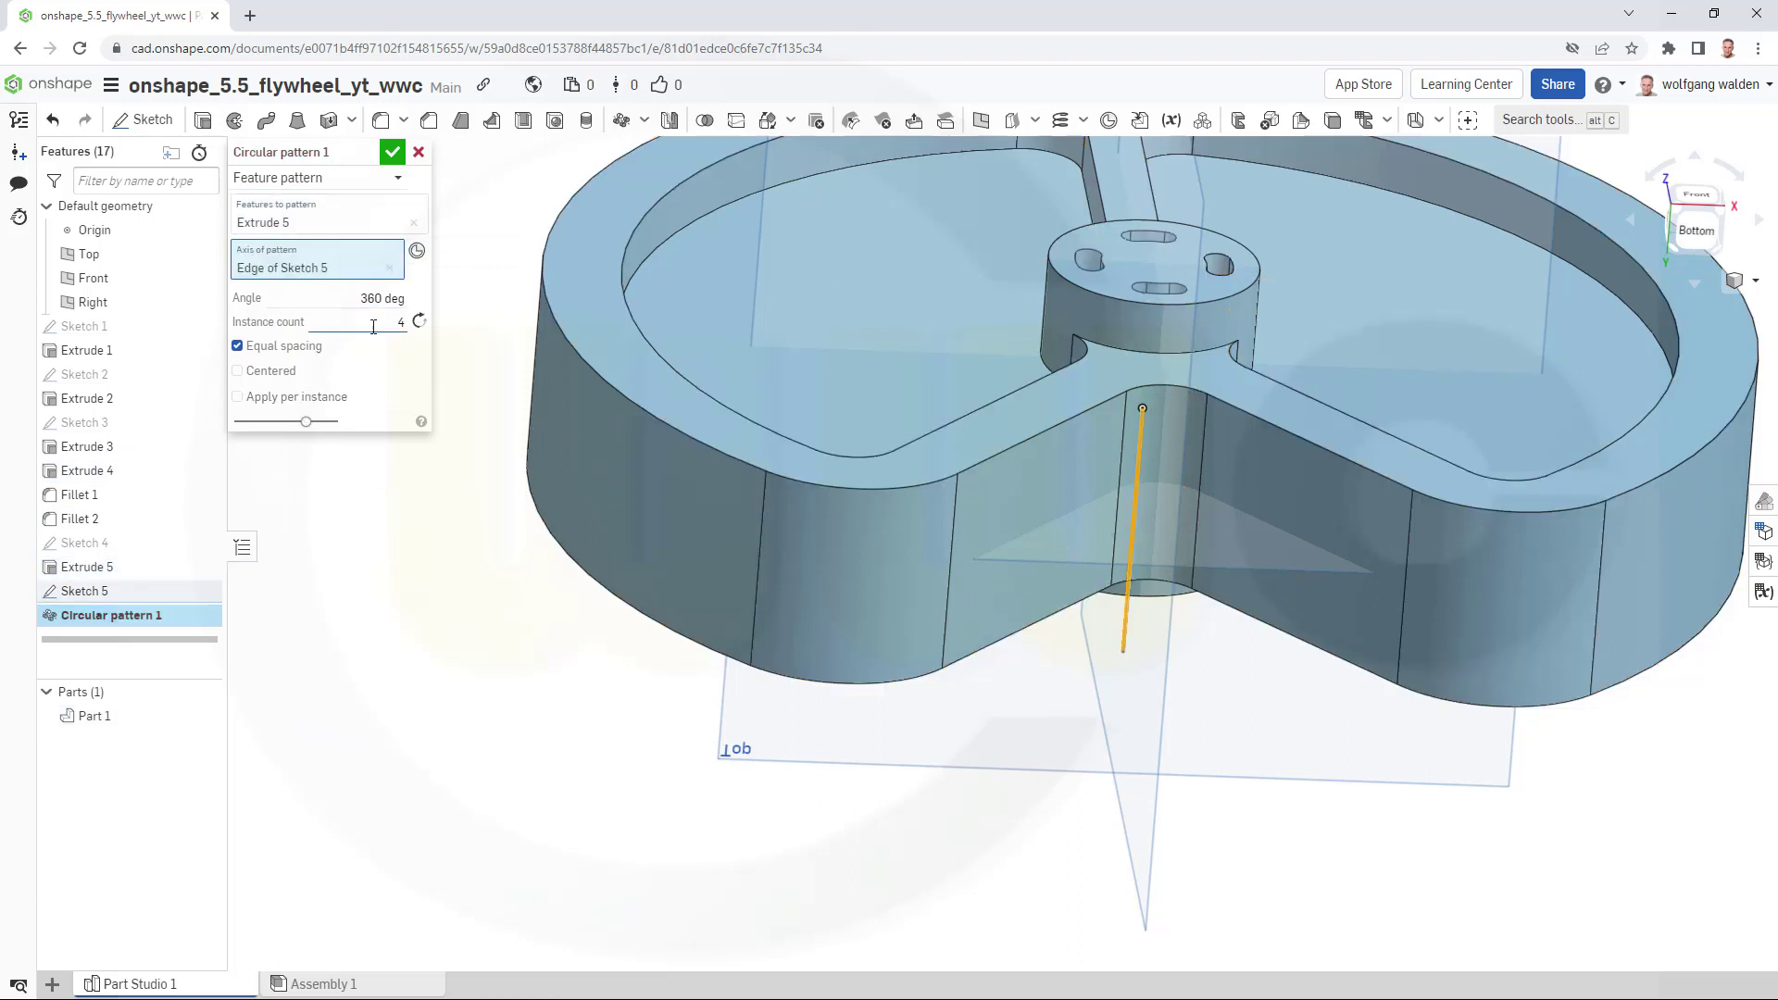
double_click(407, 323)
text(6)
click(392, 154)
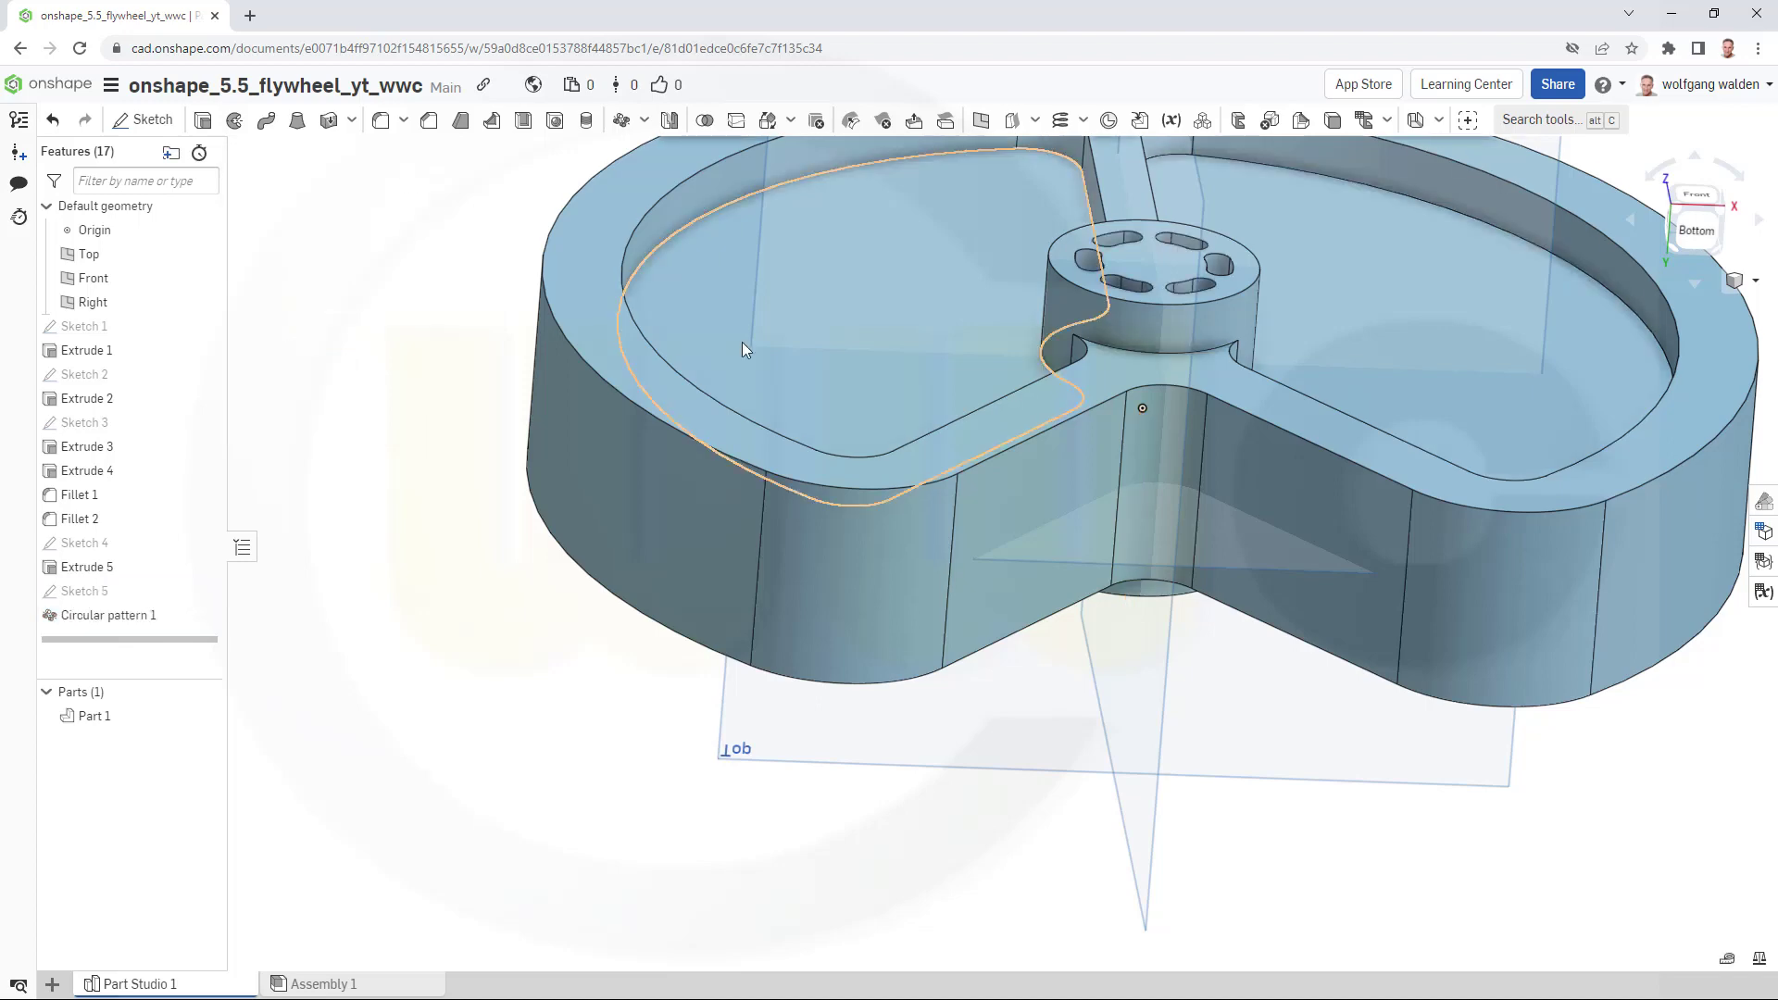
Orbit and pan to see the whole patterned flywheel nearly face-on.
right_drag(741, 344, 769, 408)
scroll(796, 412, down, 4)
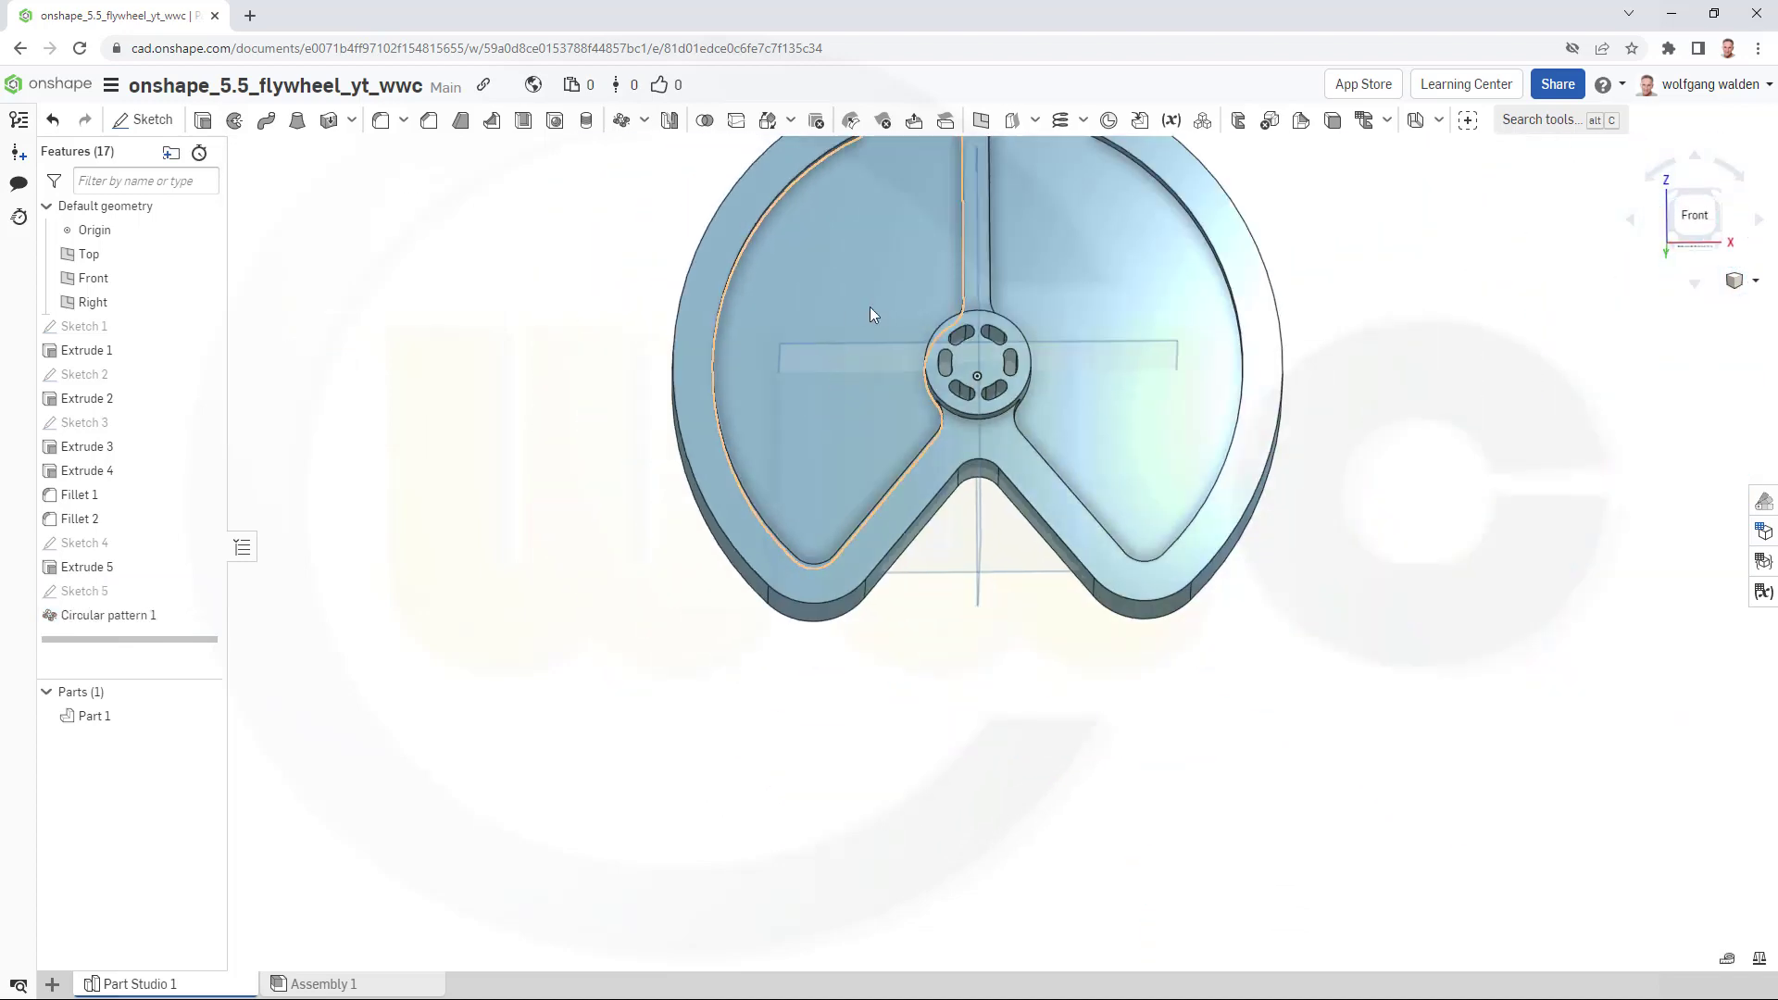
middle_drag(878, 315, 859, 556)
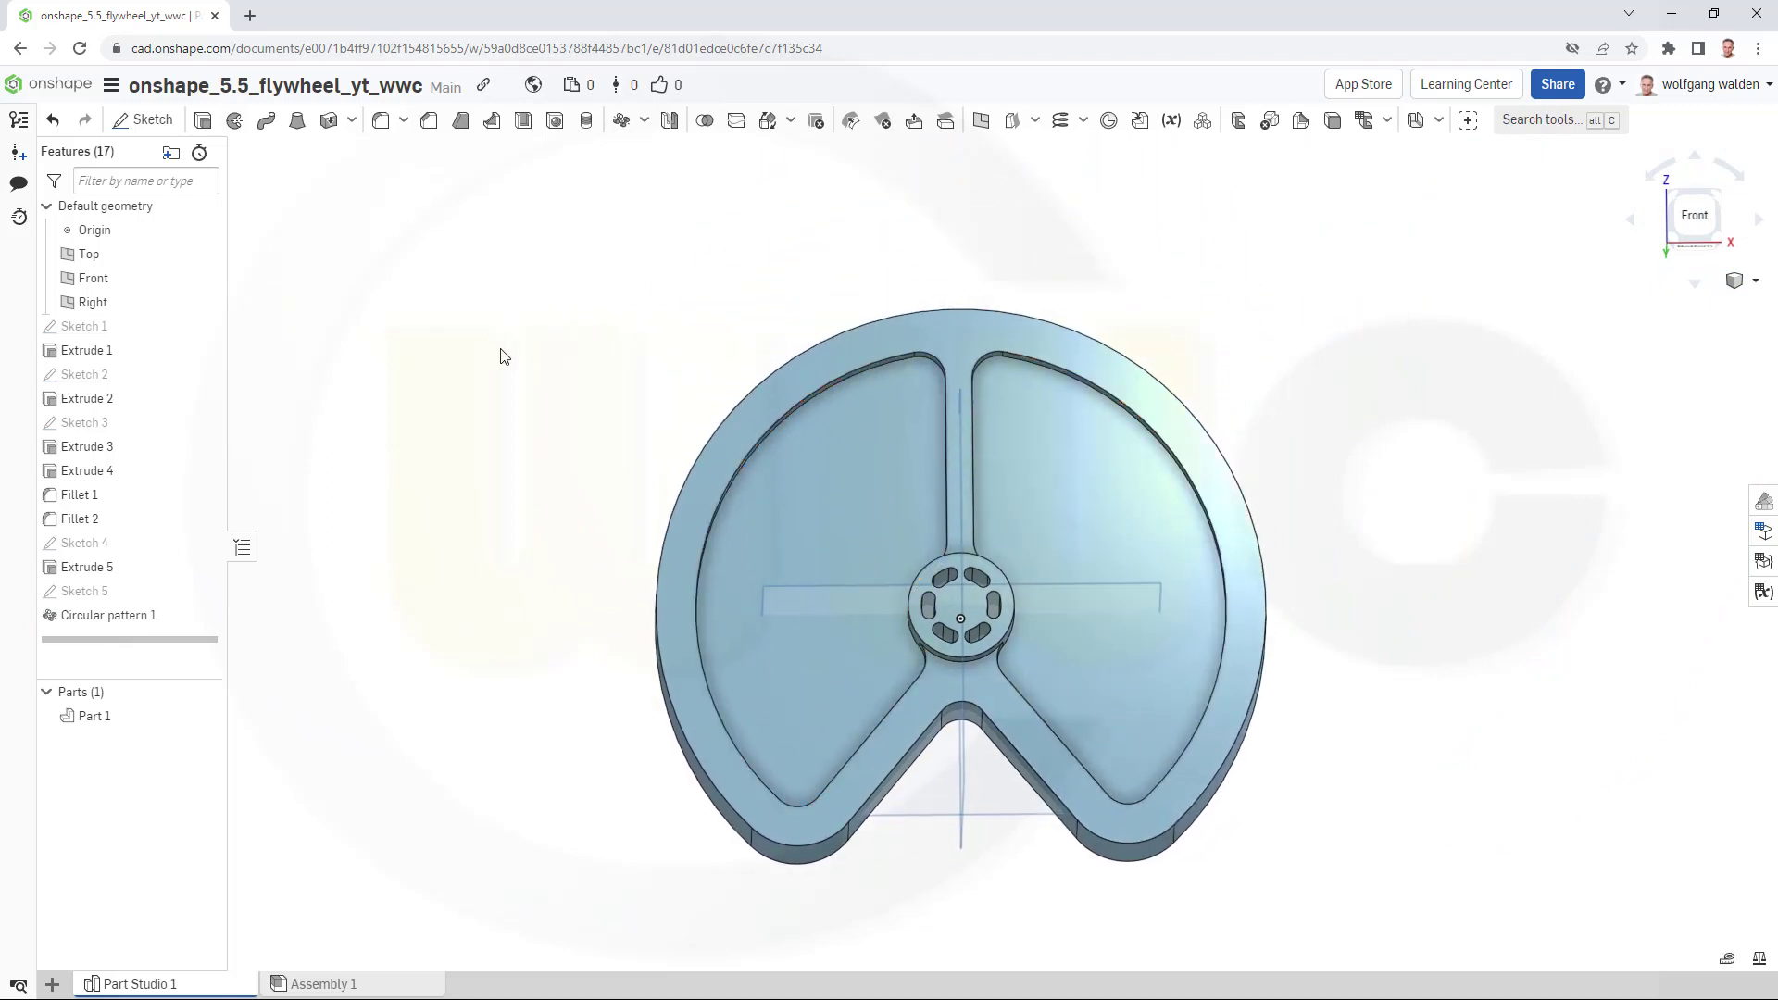
key(Down)
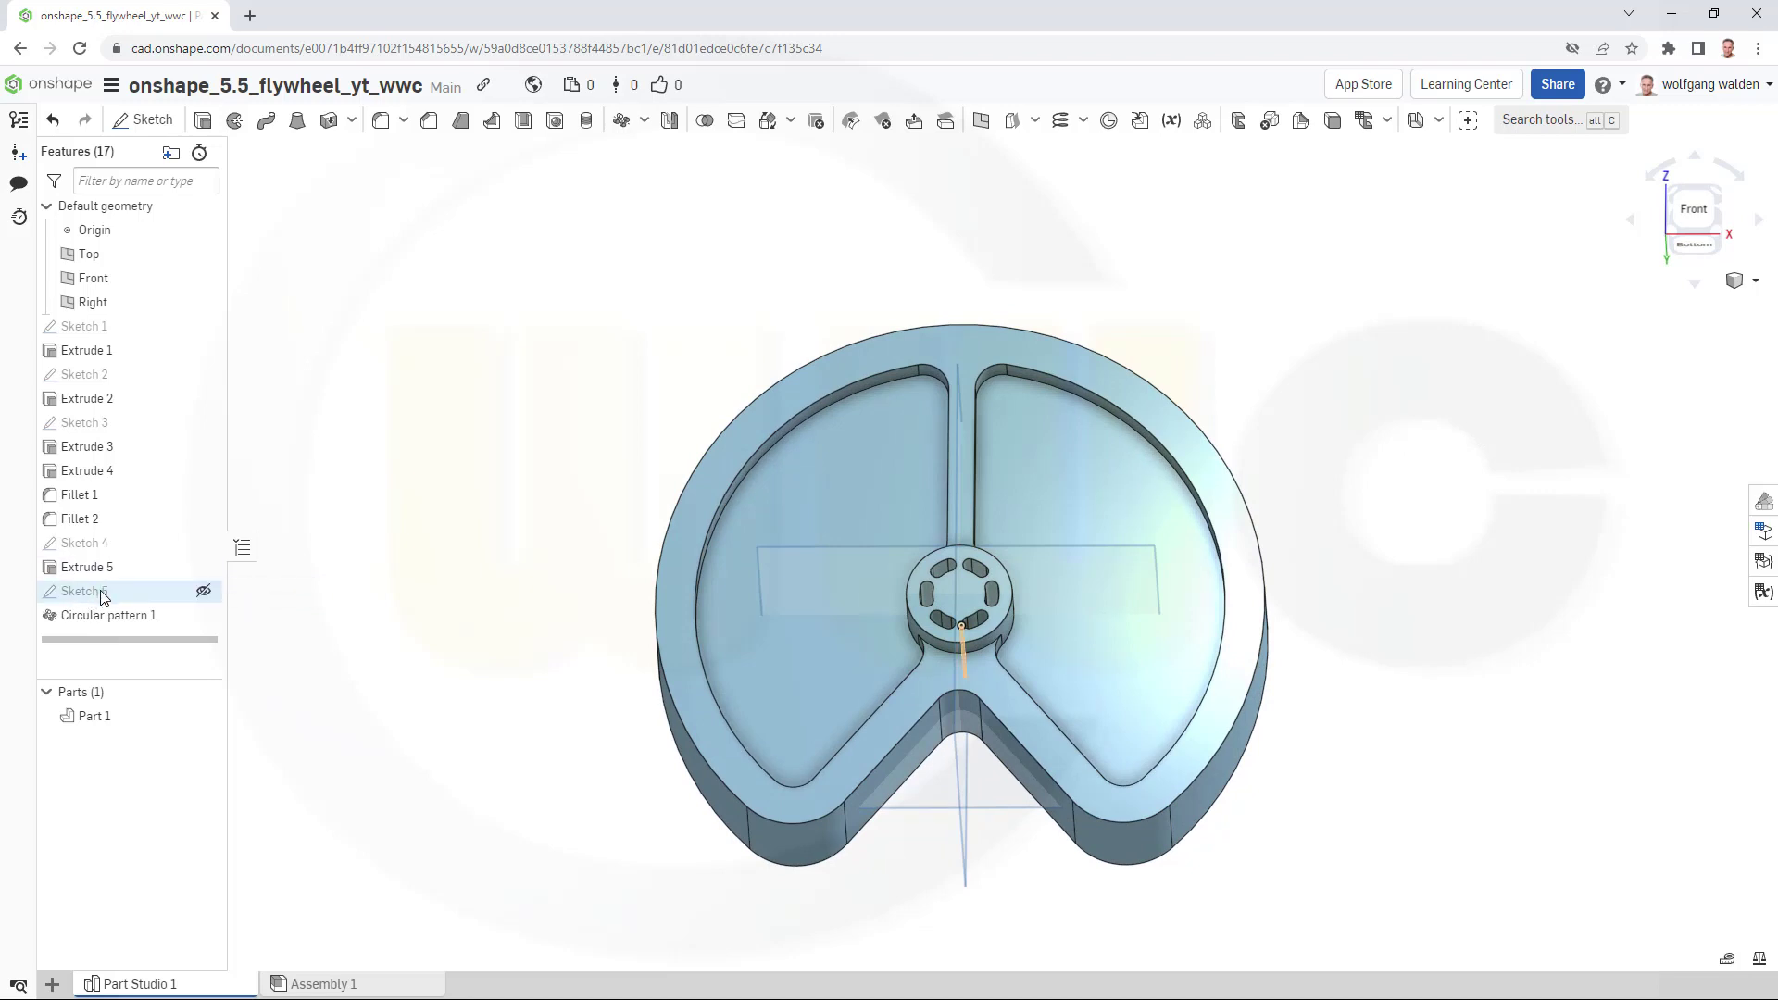
Copy Sketch 4, paste it onto the Front plane, and hide Part 1.
click(95, 547)
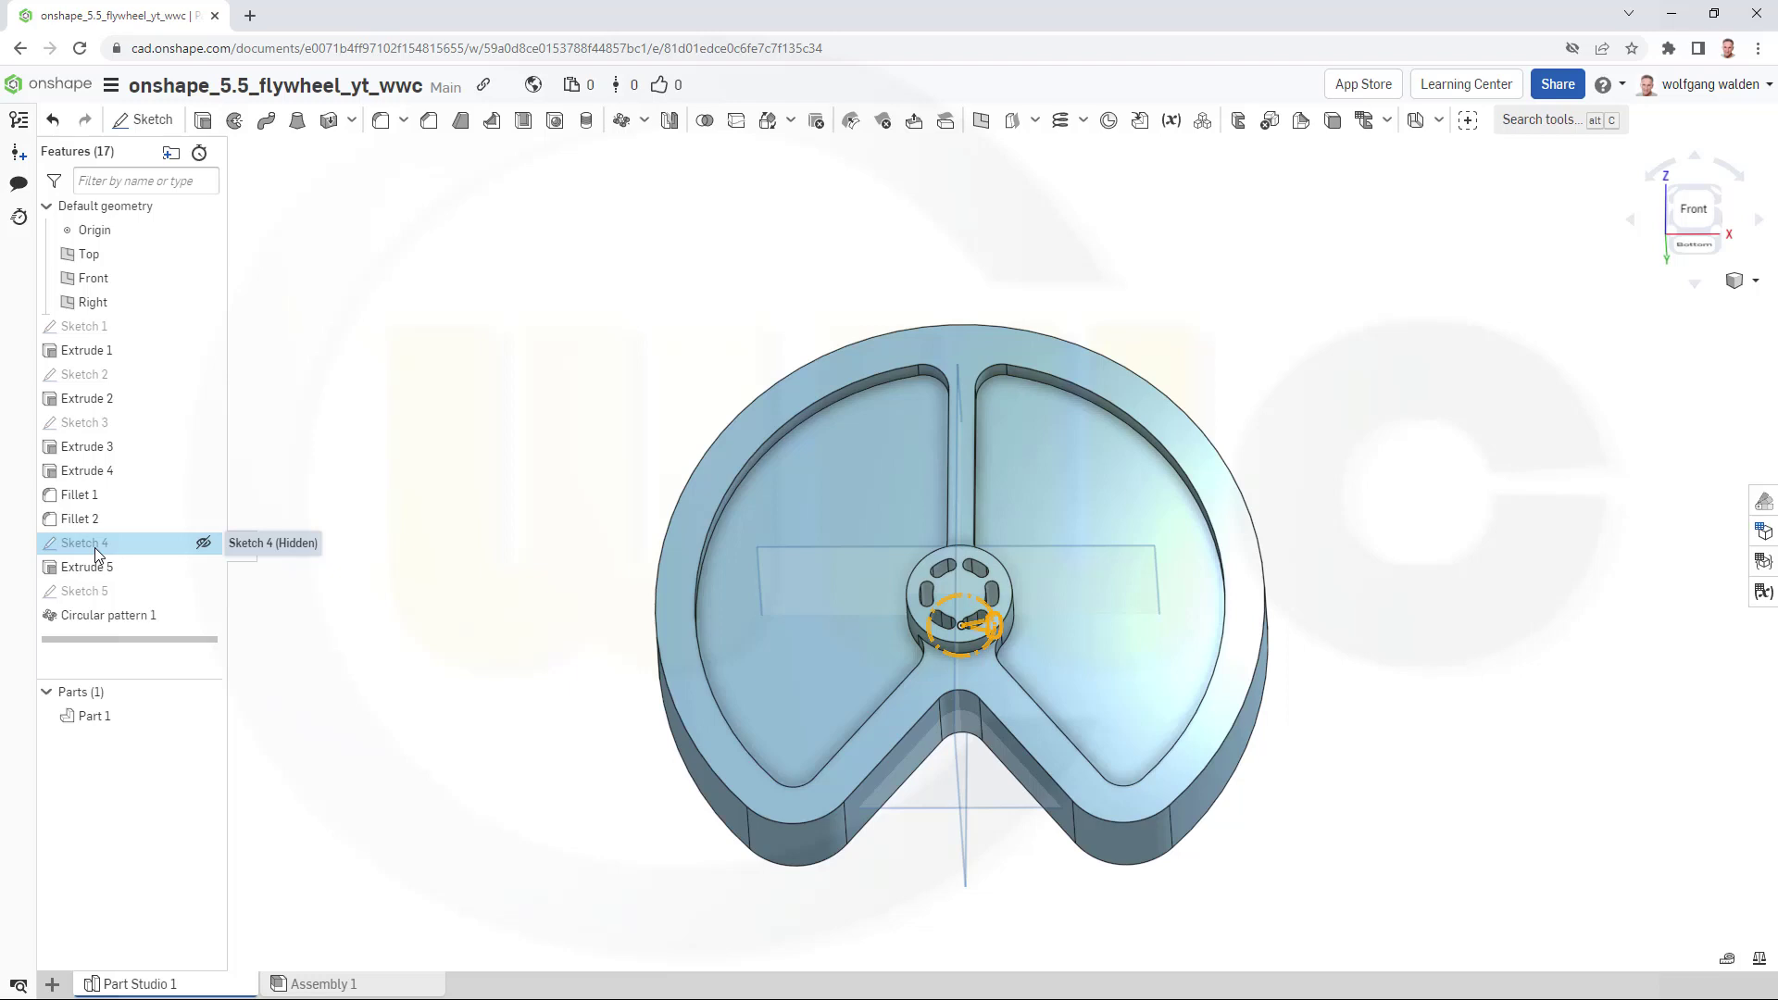
right_click(98, 544)
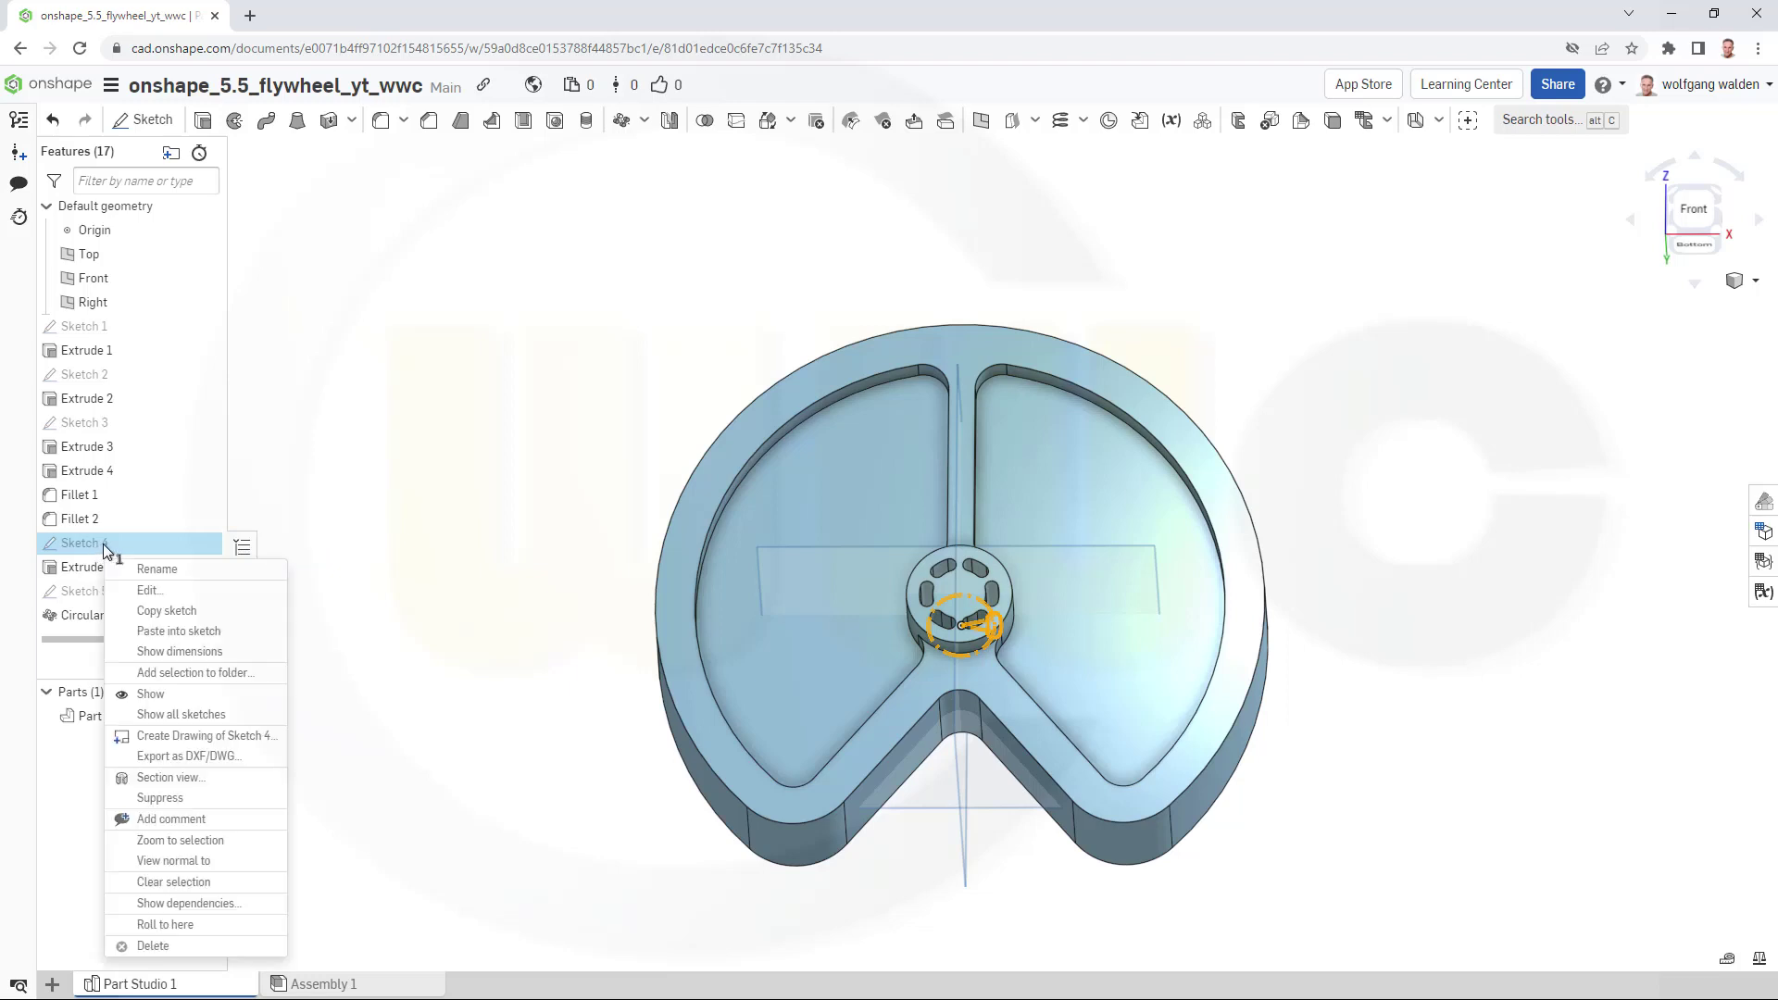
click(173, 612)
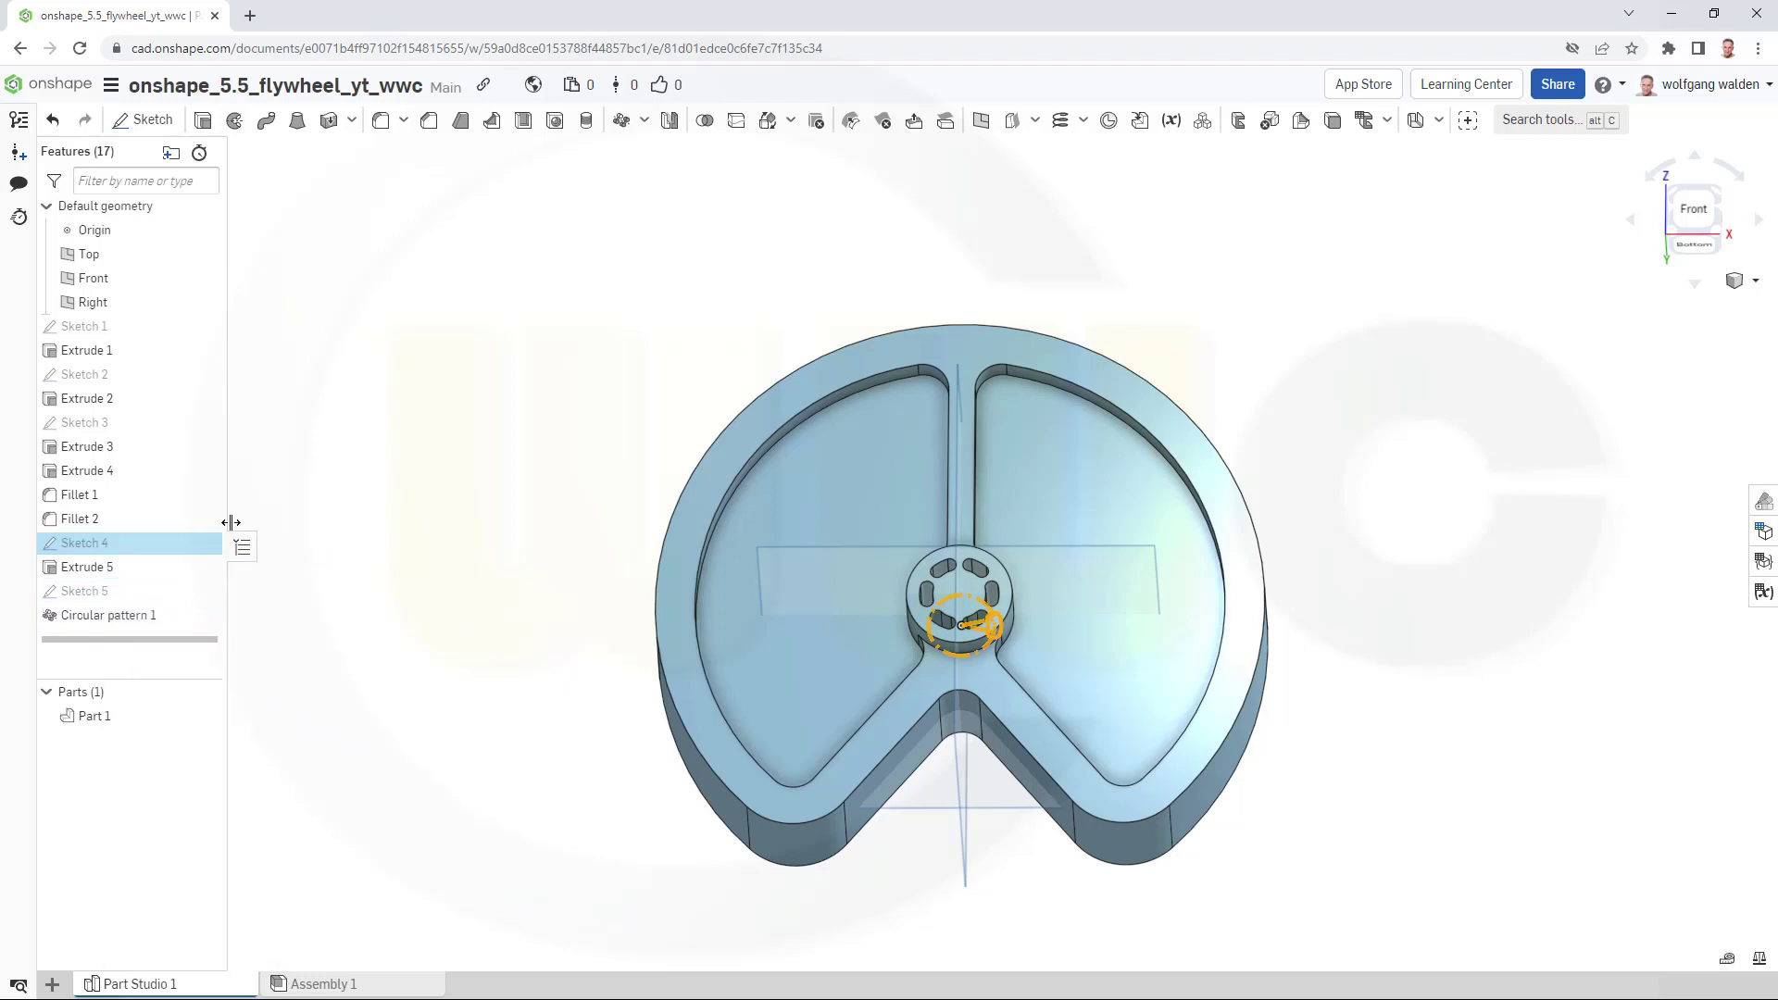
right_click(107, 281)
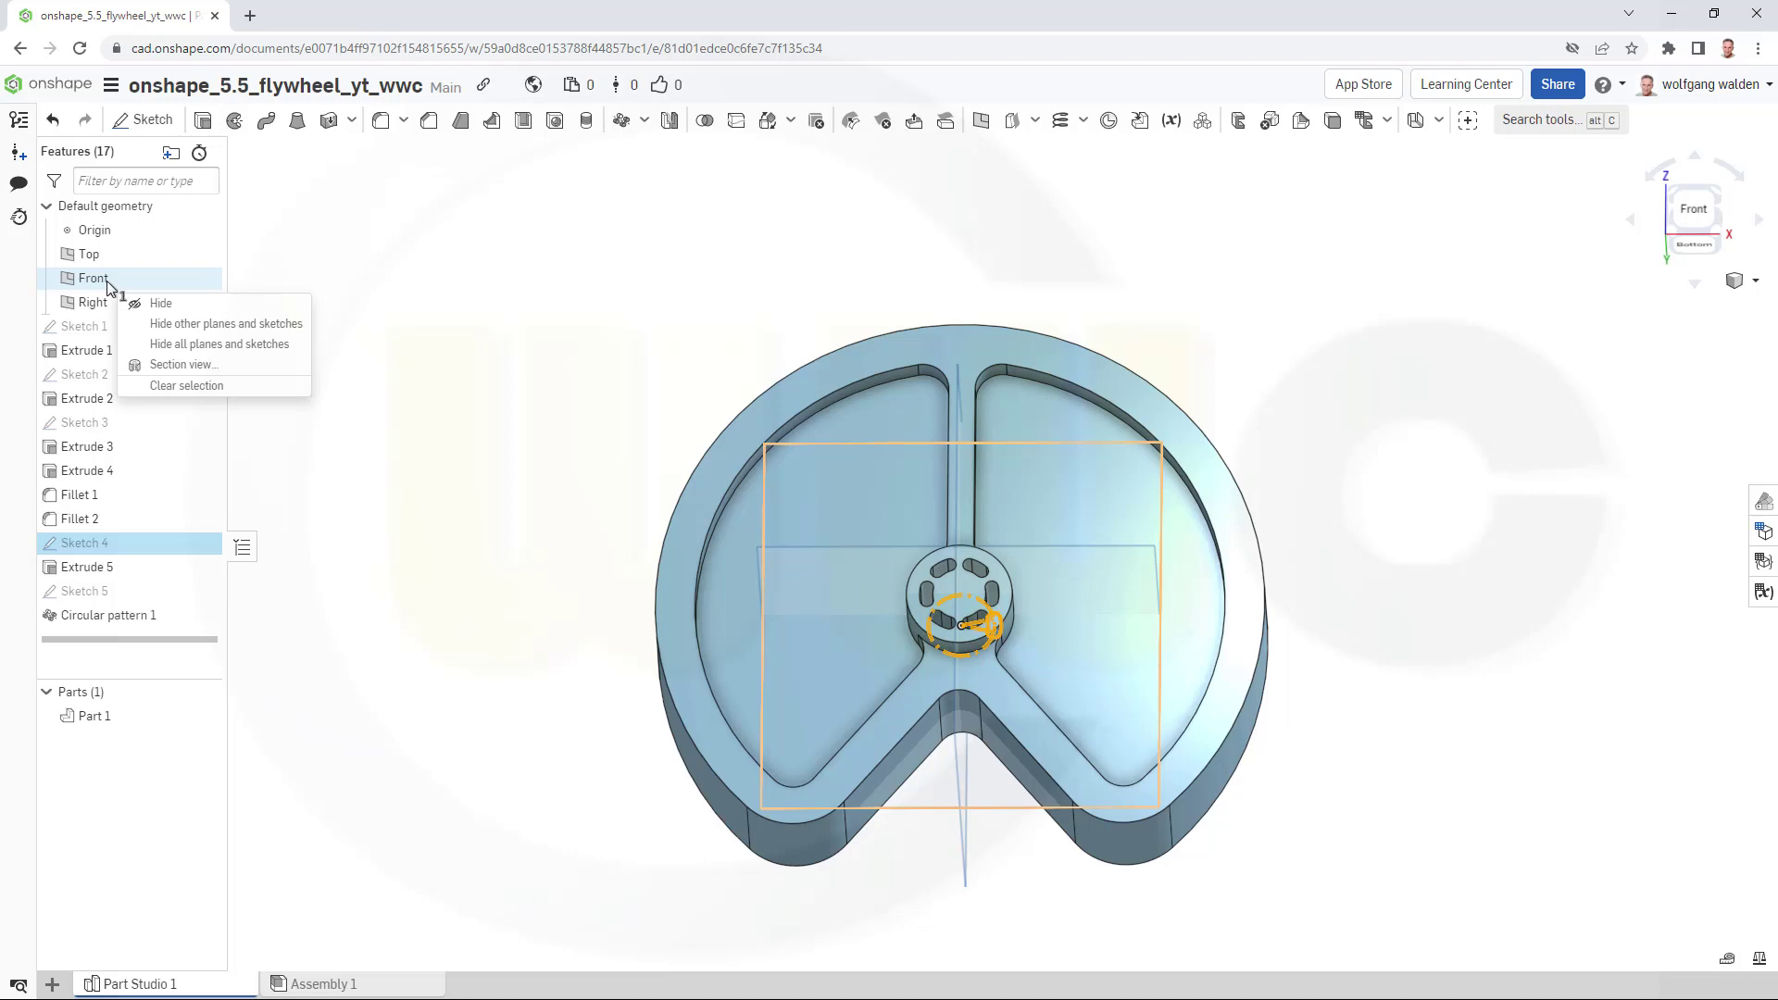
click(341, 278)
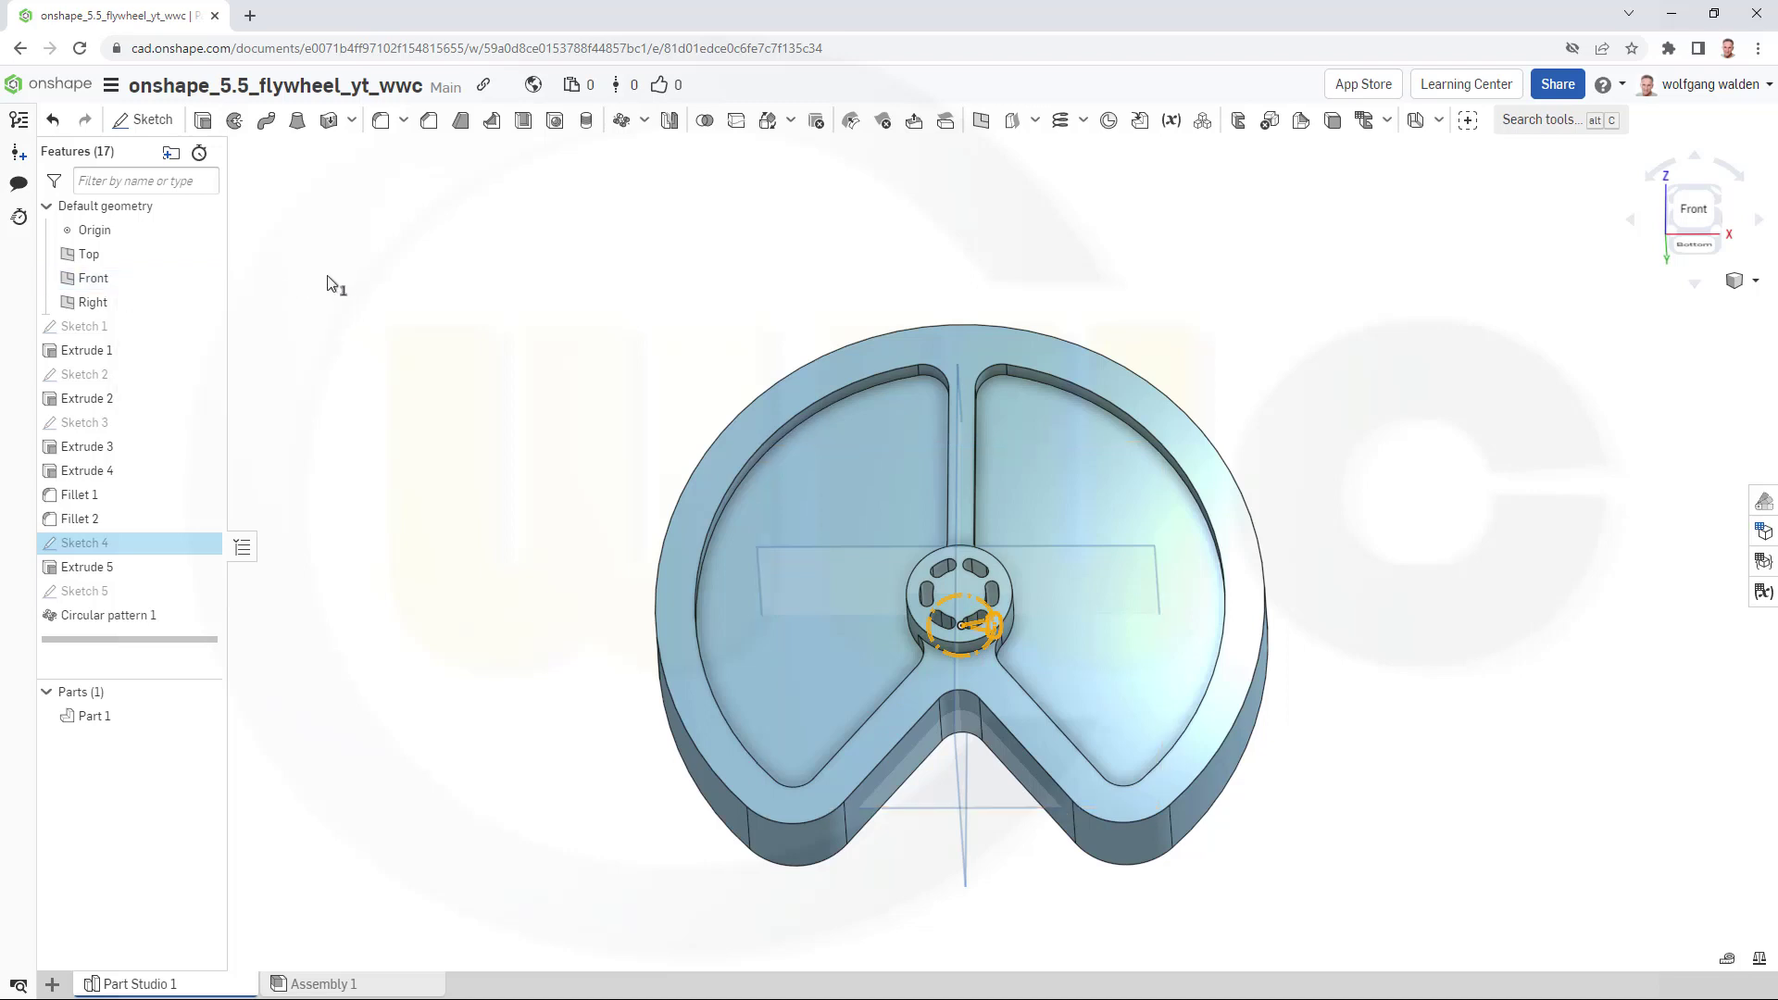
click(335, 283)
right_click(108, 285)
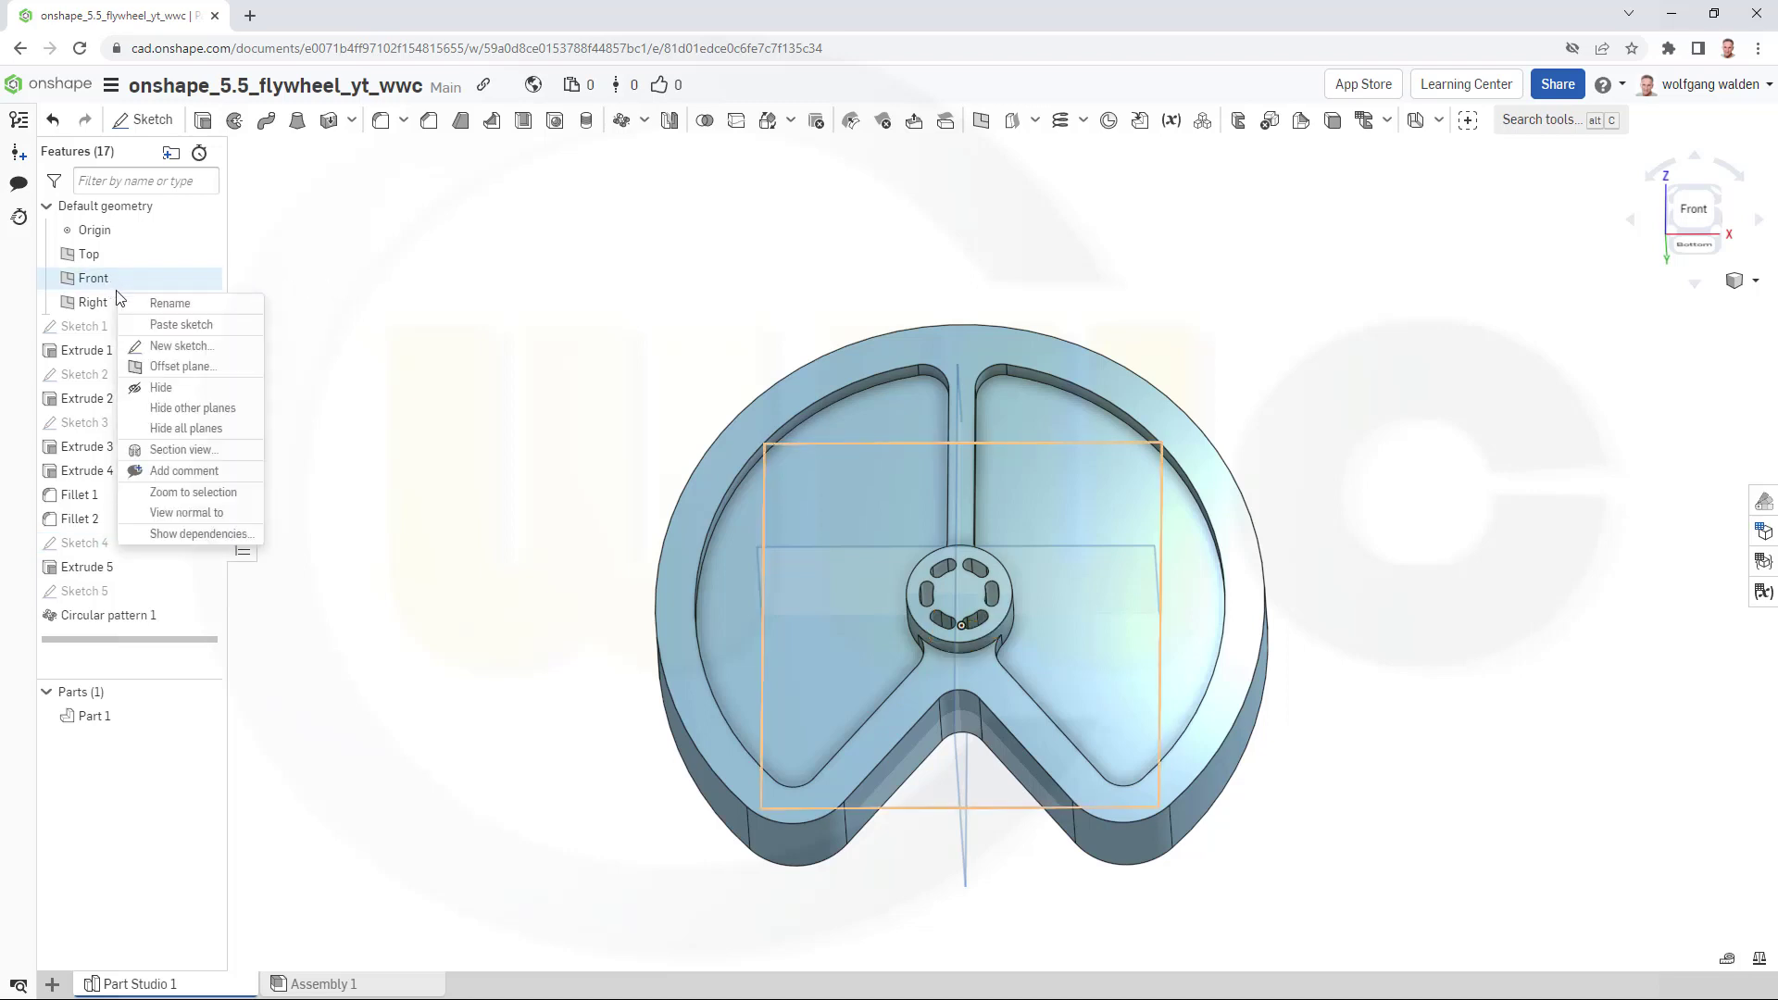
click(158, 325)
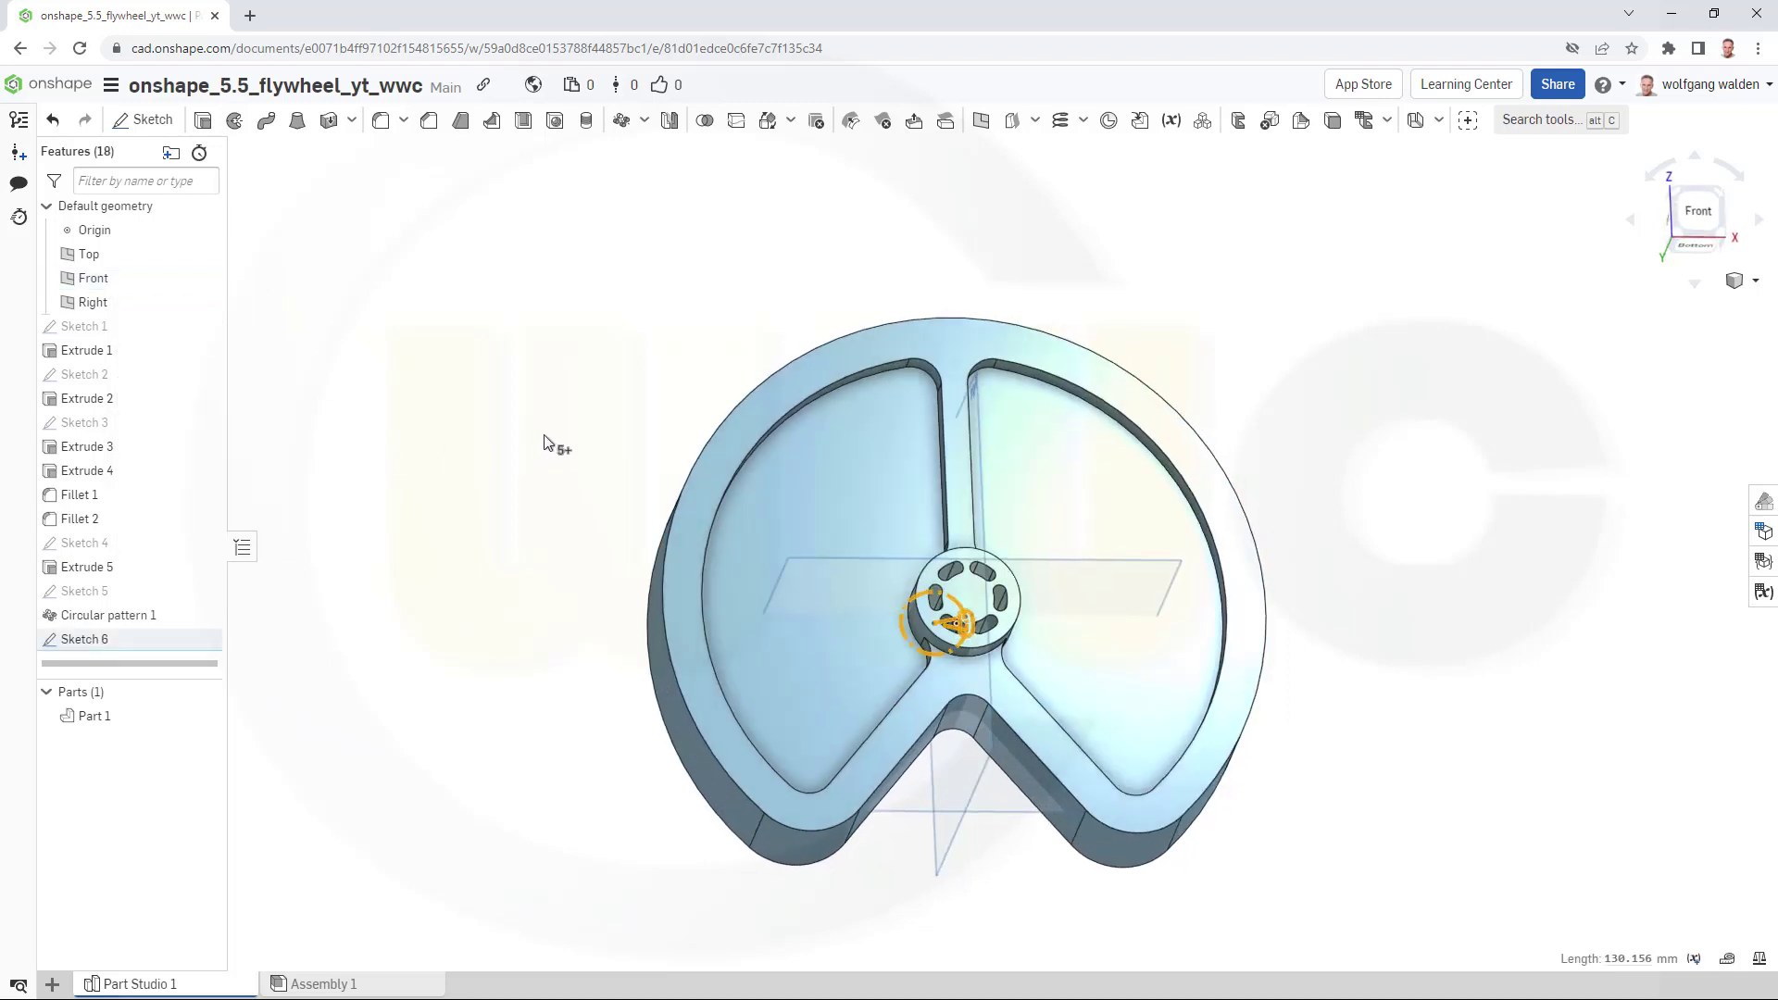
click(203, 716)
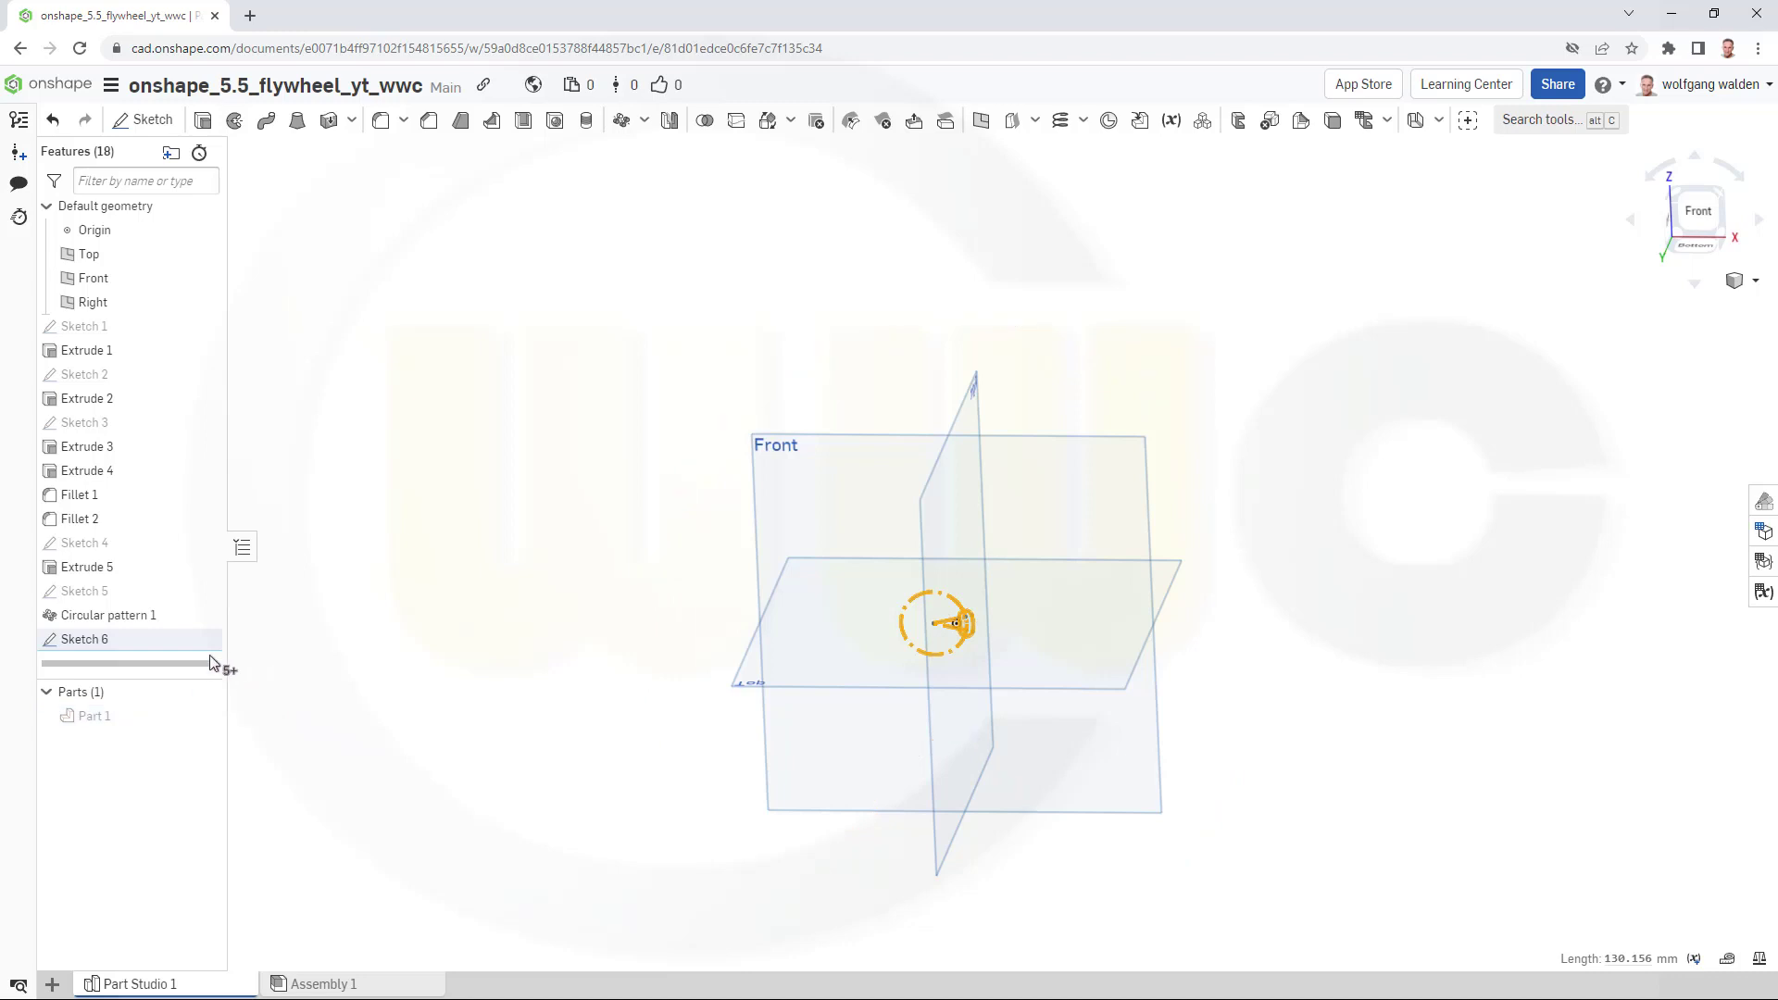
Edit Sketch 6 face-on and make its circle centre coincident with the origin.
double_click(94, 640)
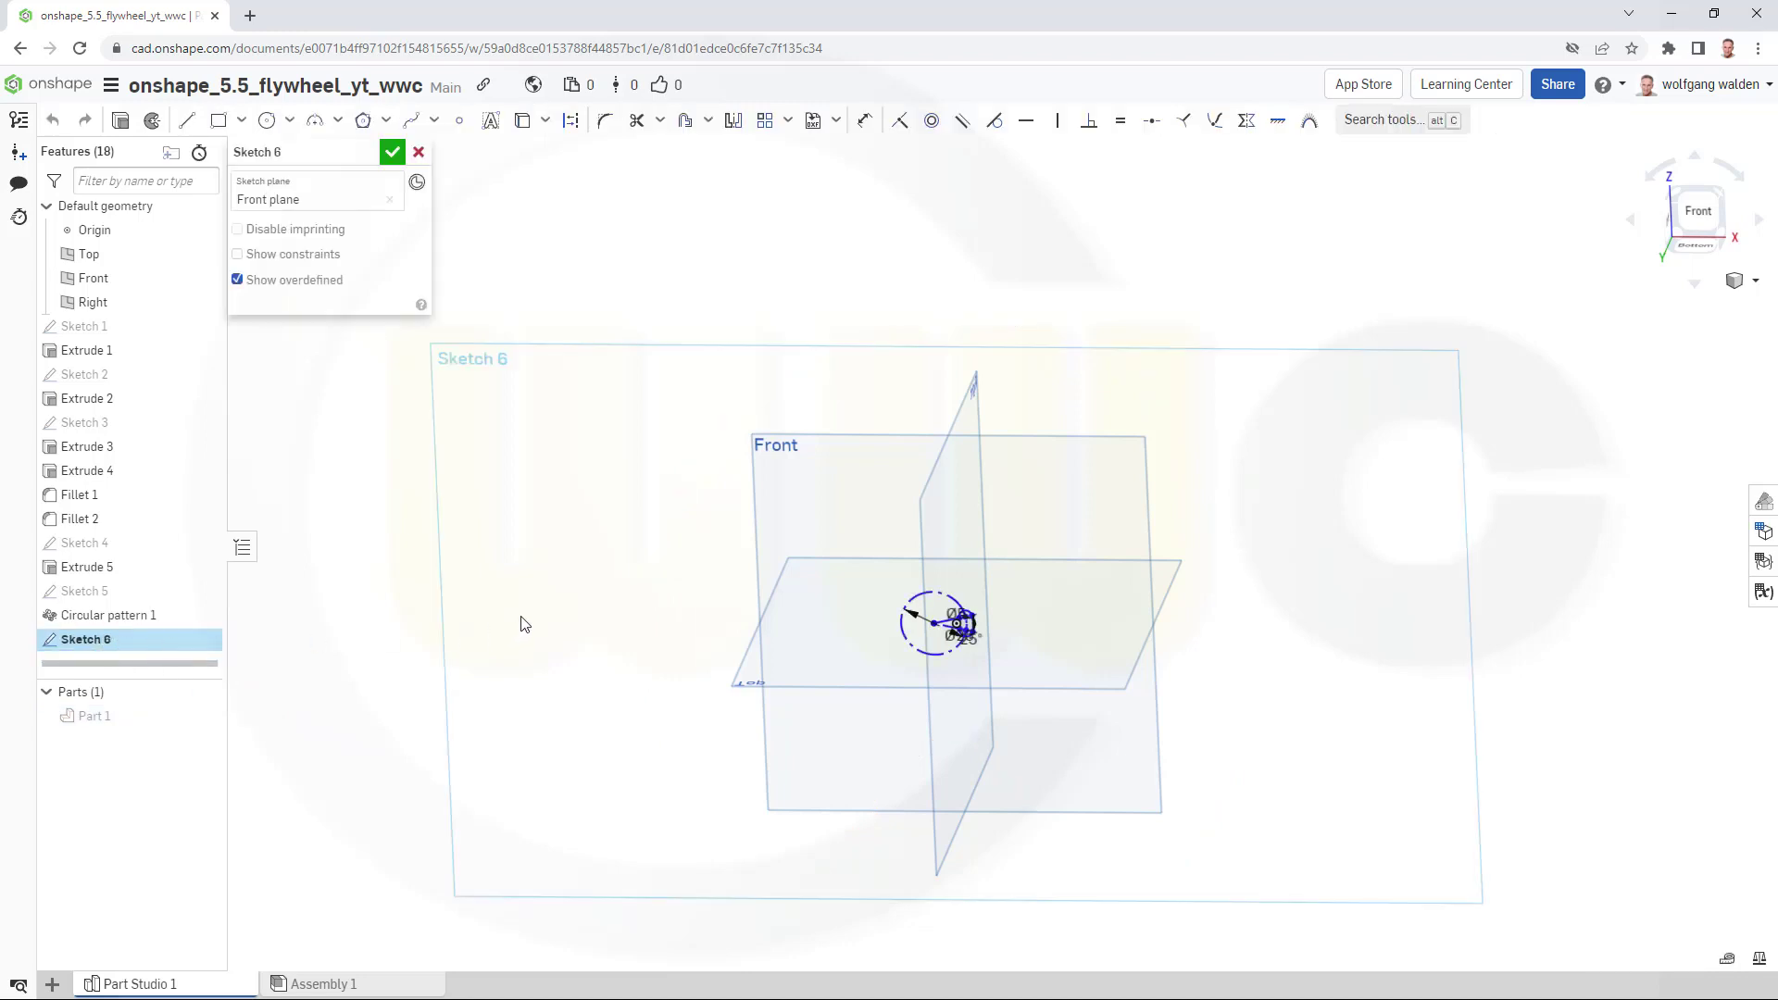
click(1698, 214)
scroll(966, 538, up, 3)
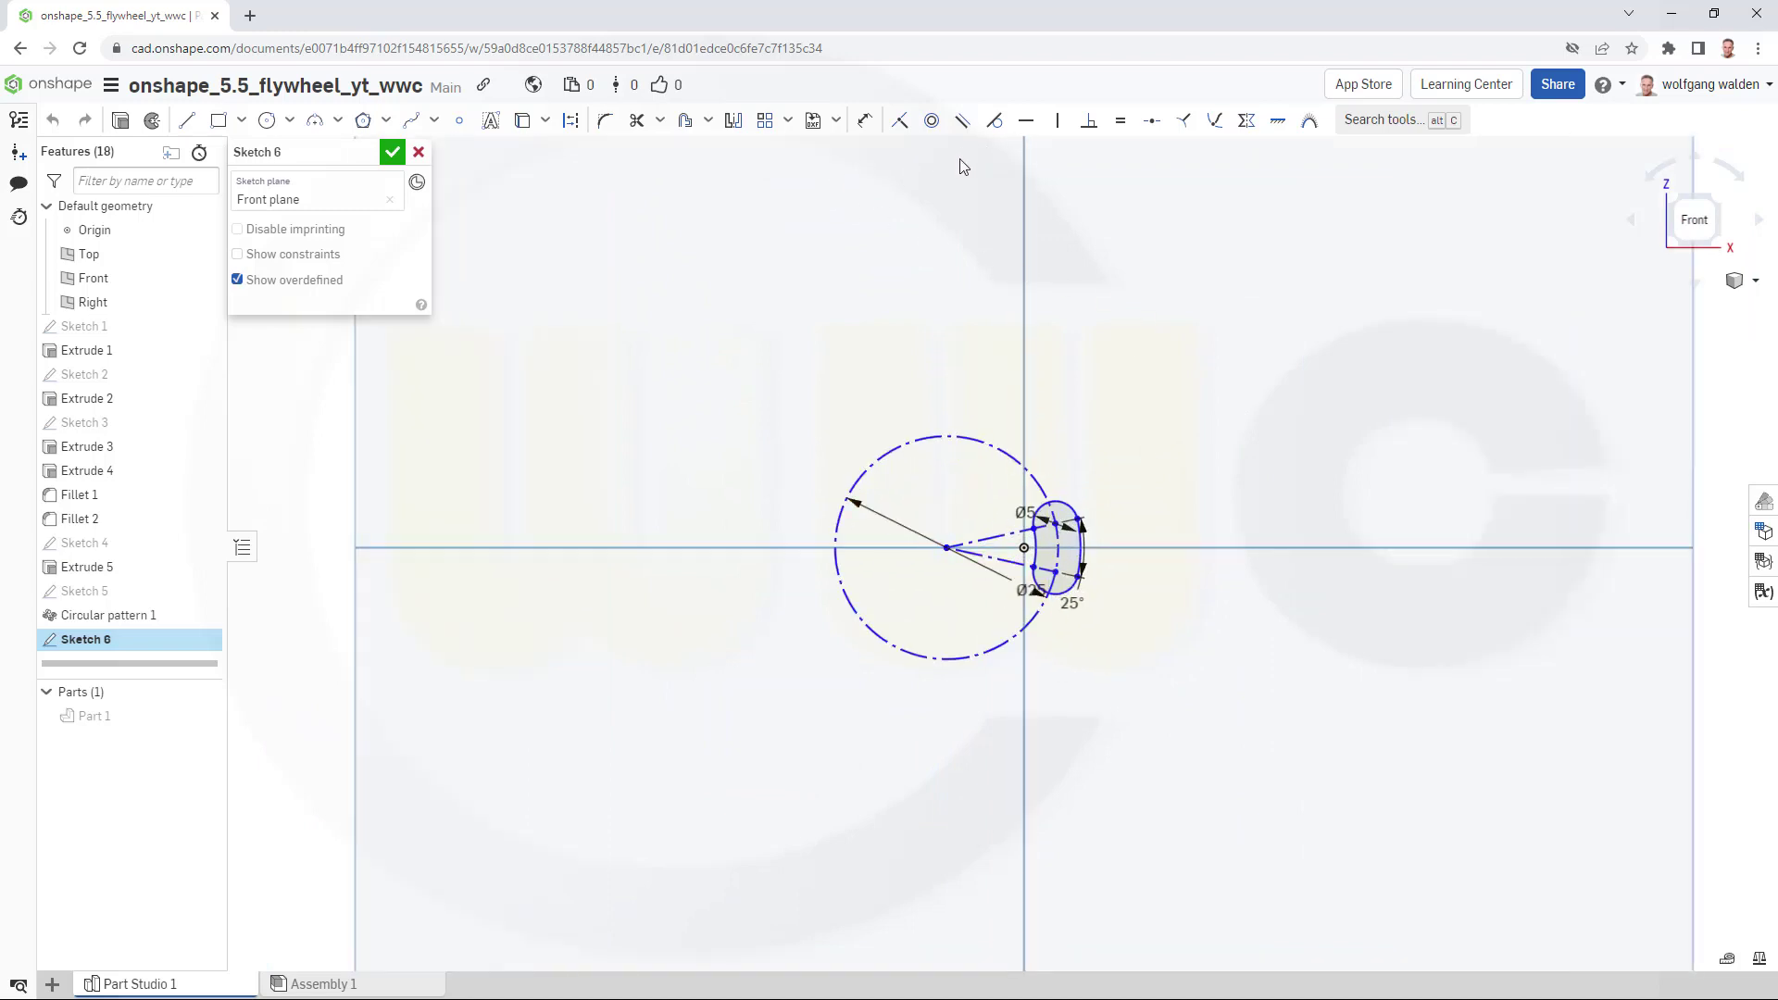
click(901, 122)
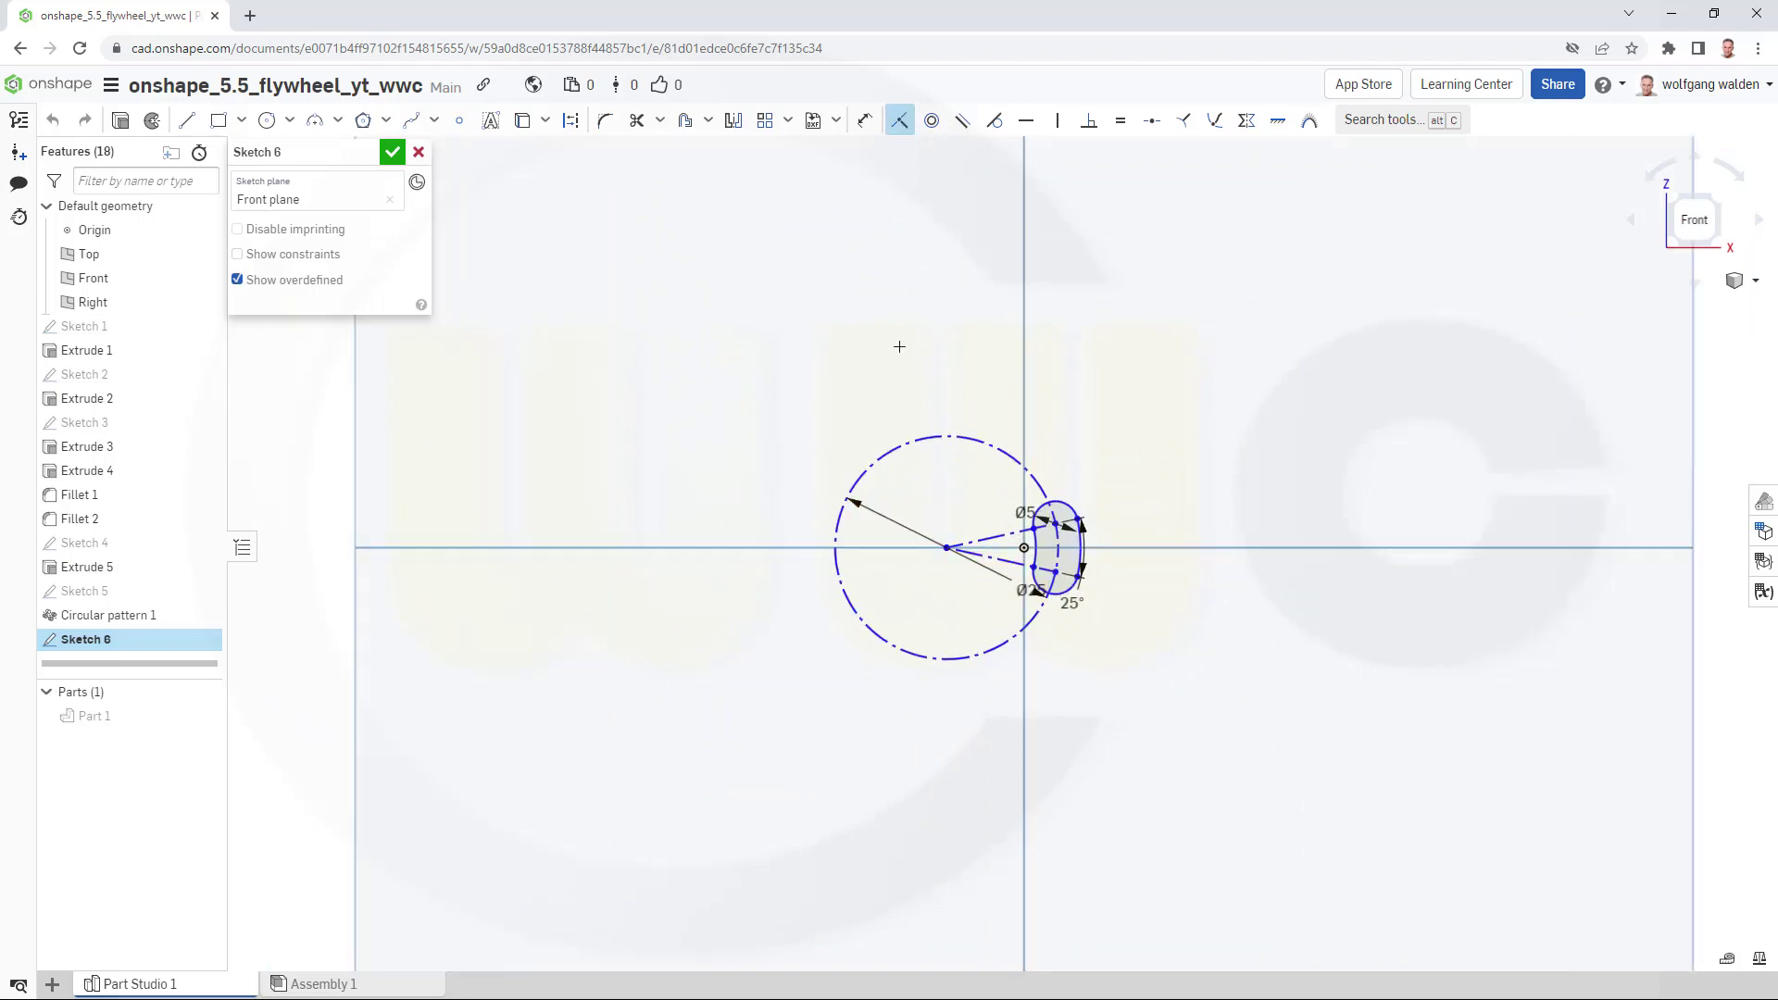
click(945, 550)
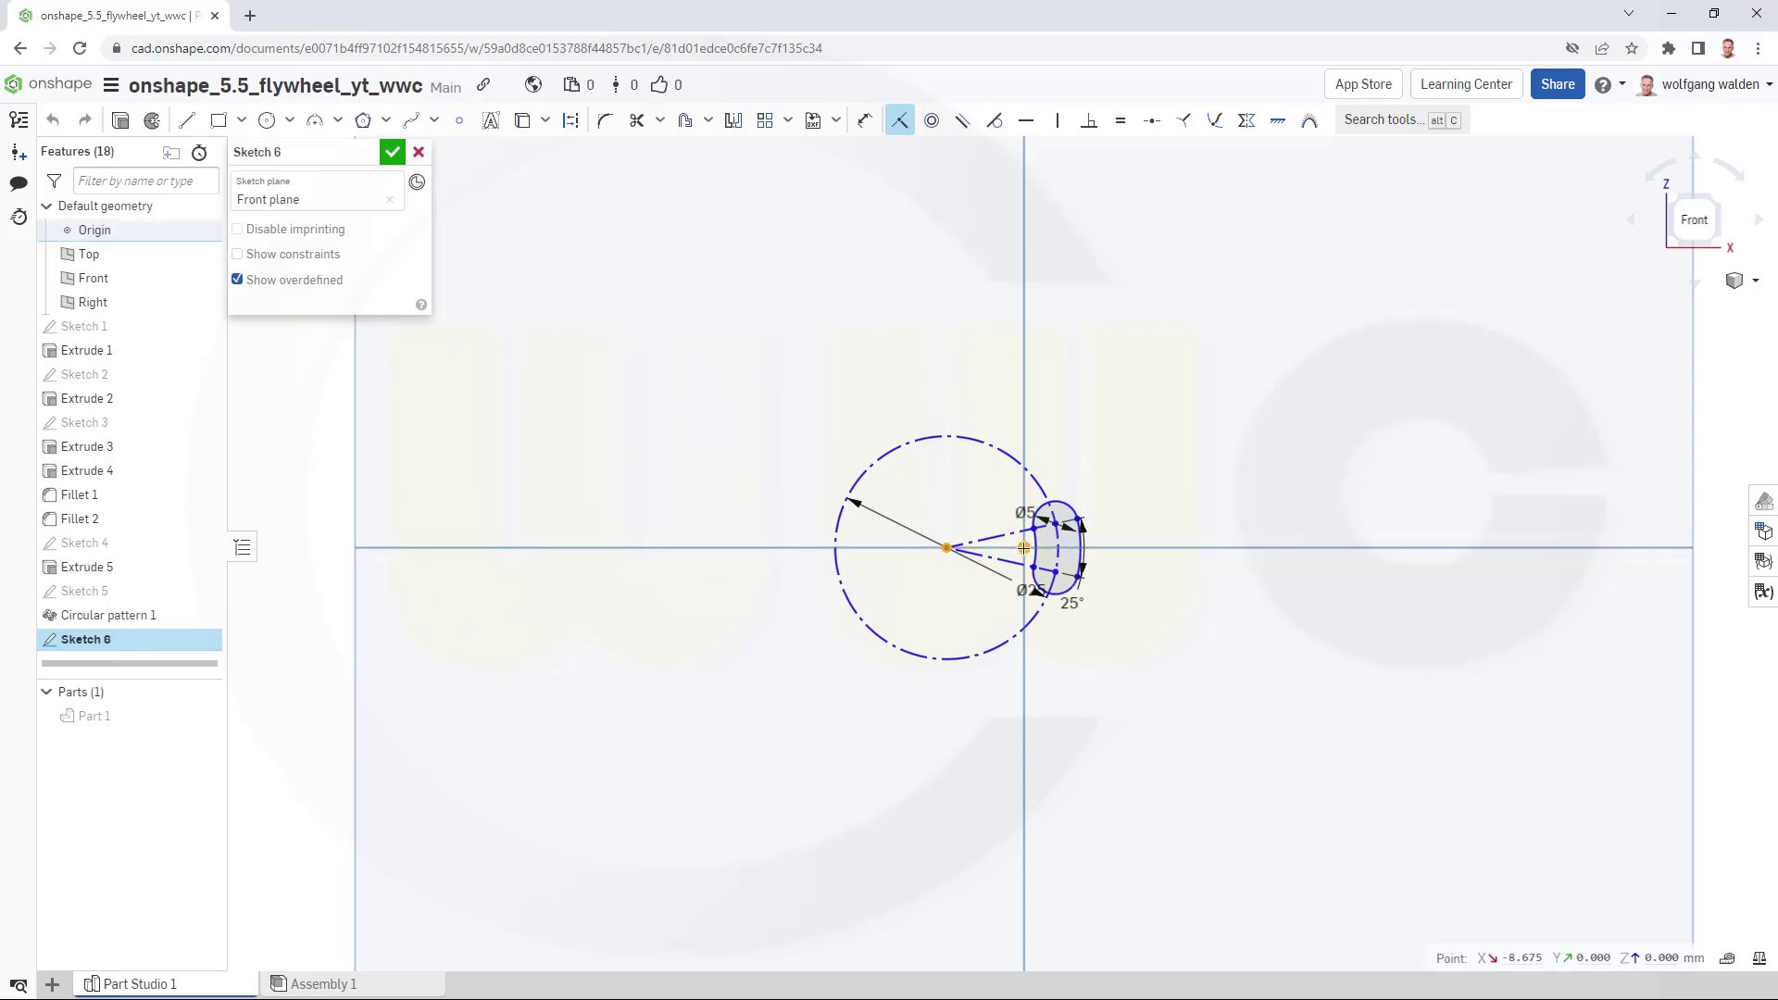
click(1024, 547)
scroll(1194, 583, up, 4)
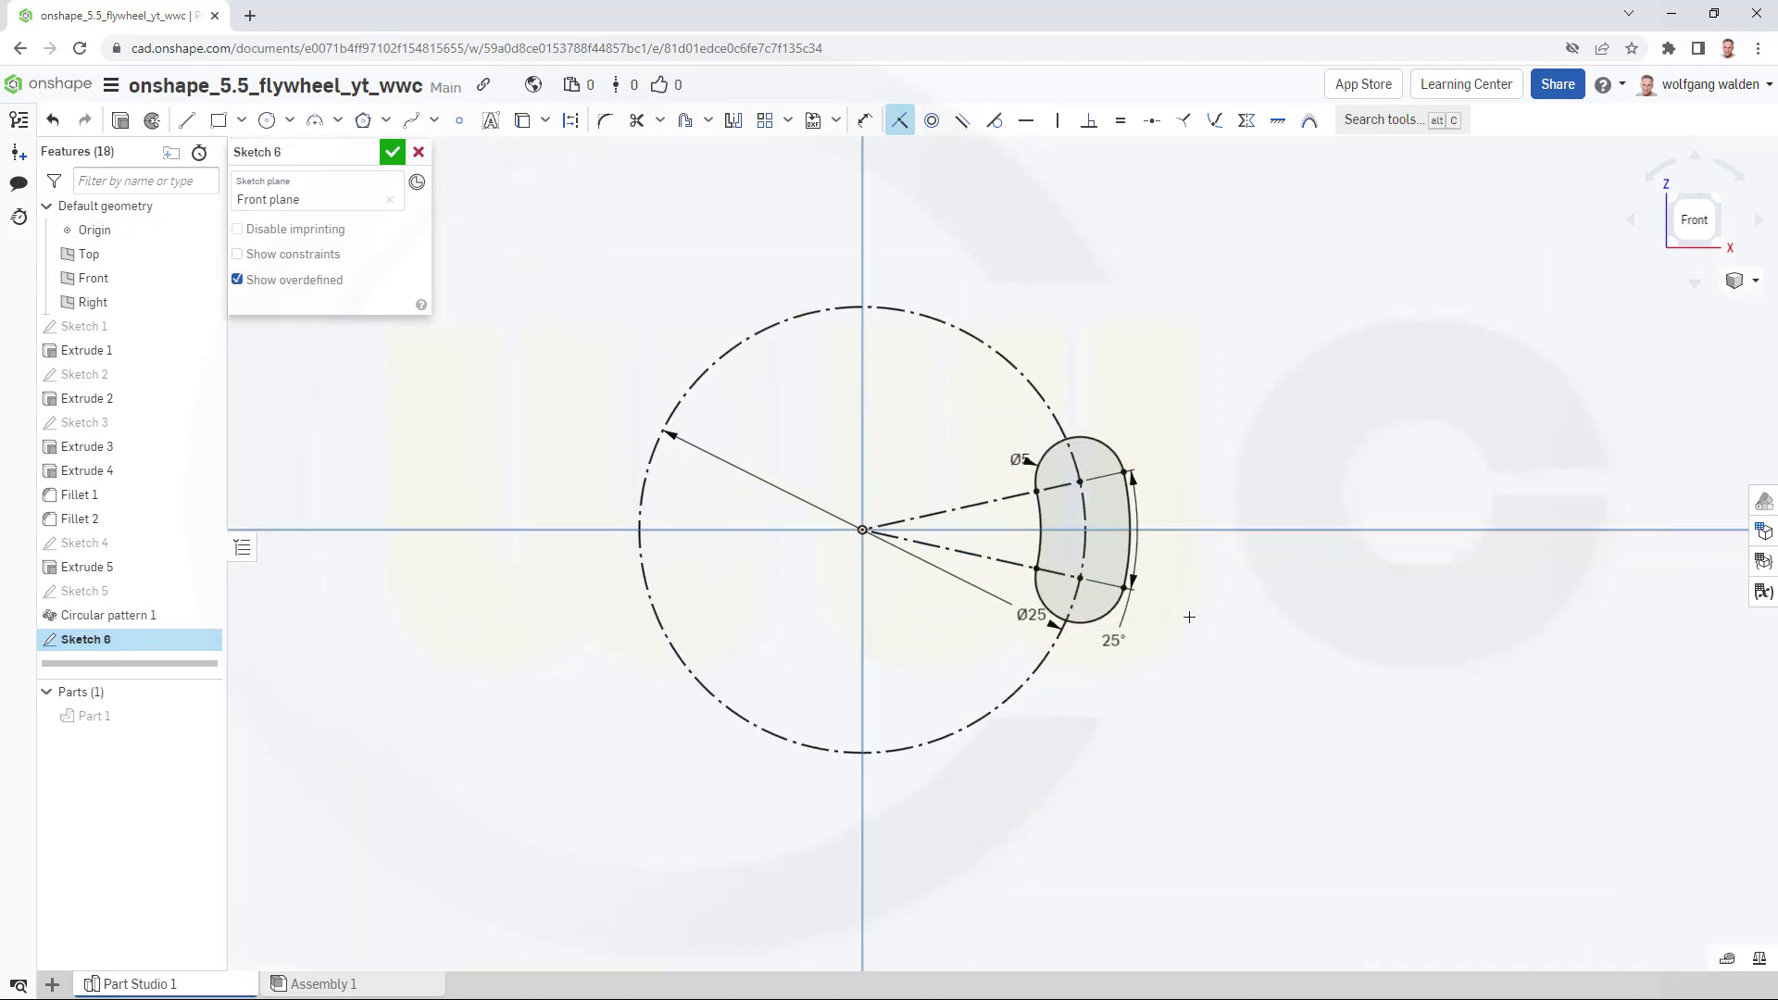
key(Escape)
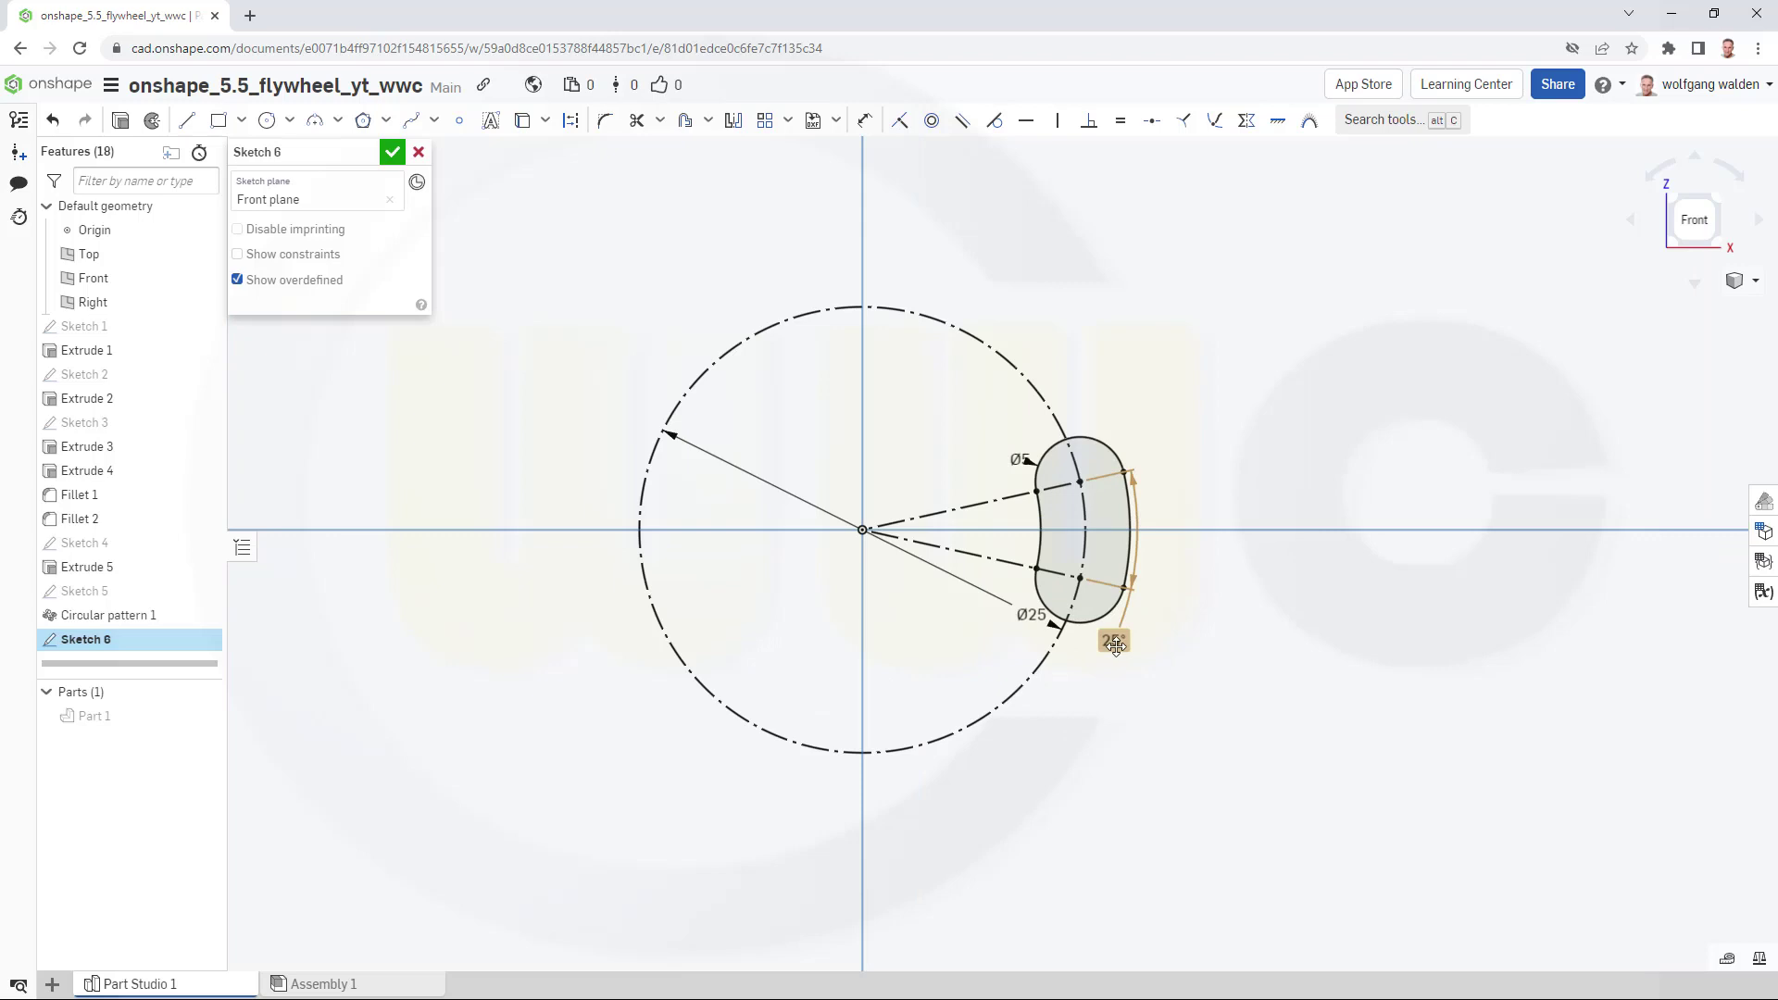
Change the slot angle from 25° to 30° and the circle diameter to Ø140.
double_click(1115, 642)
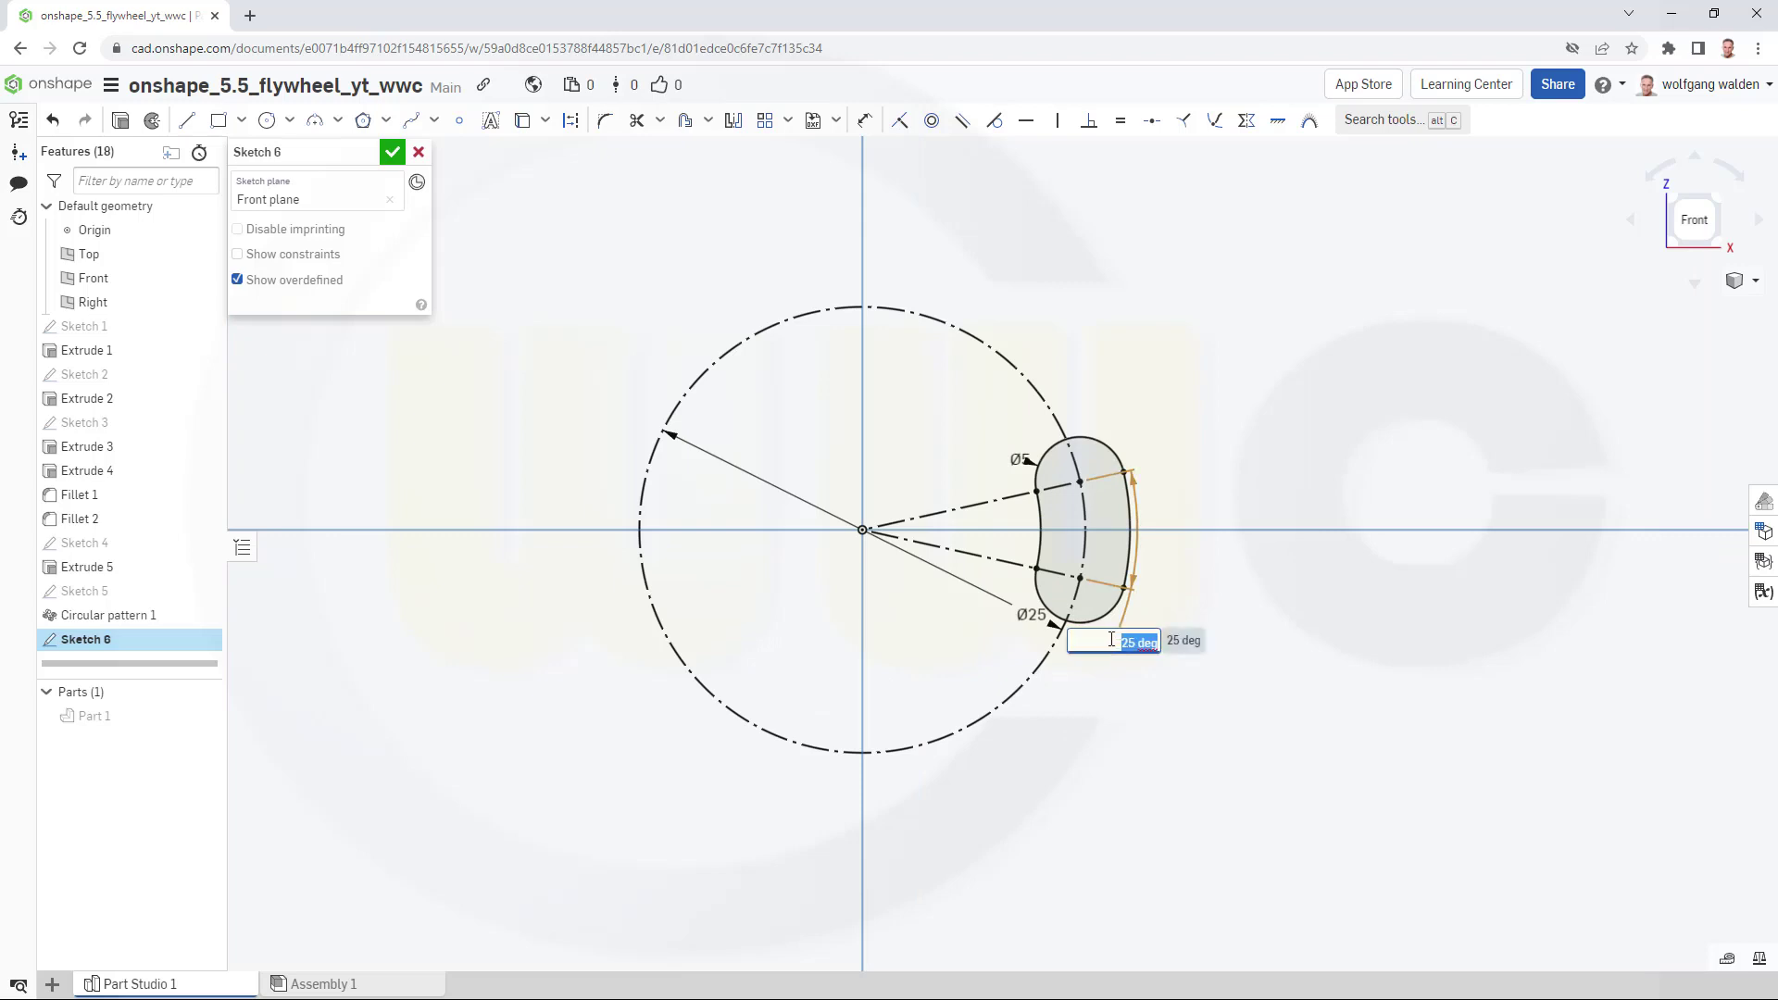
text(30)
key(Return)
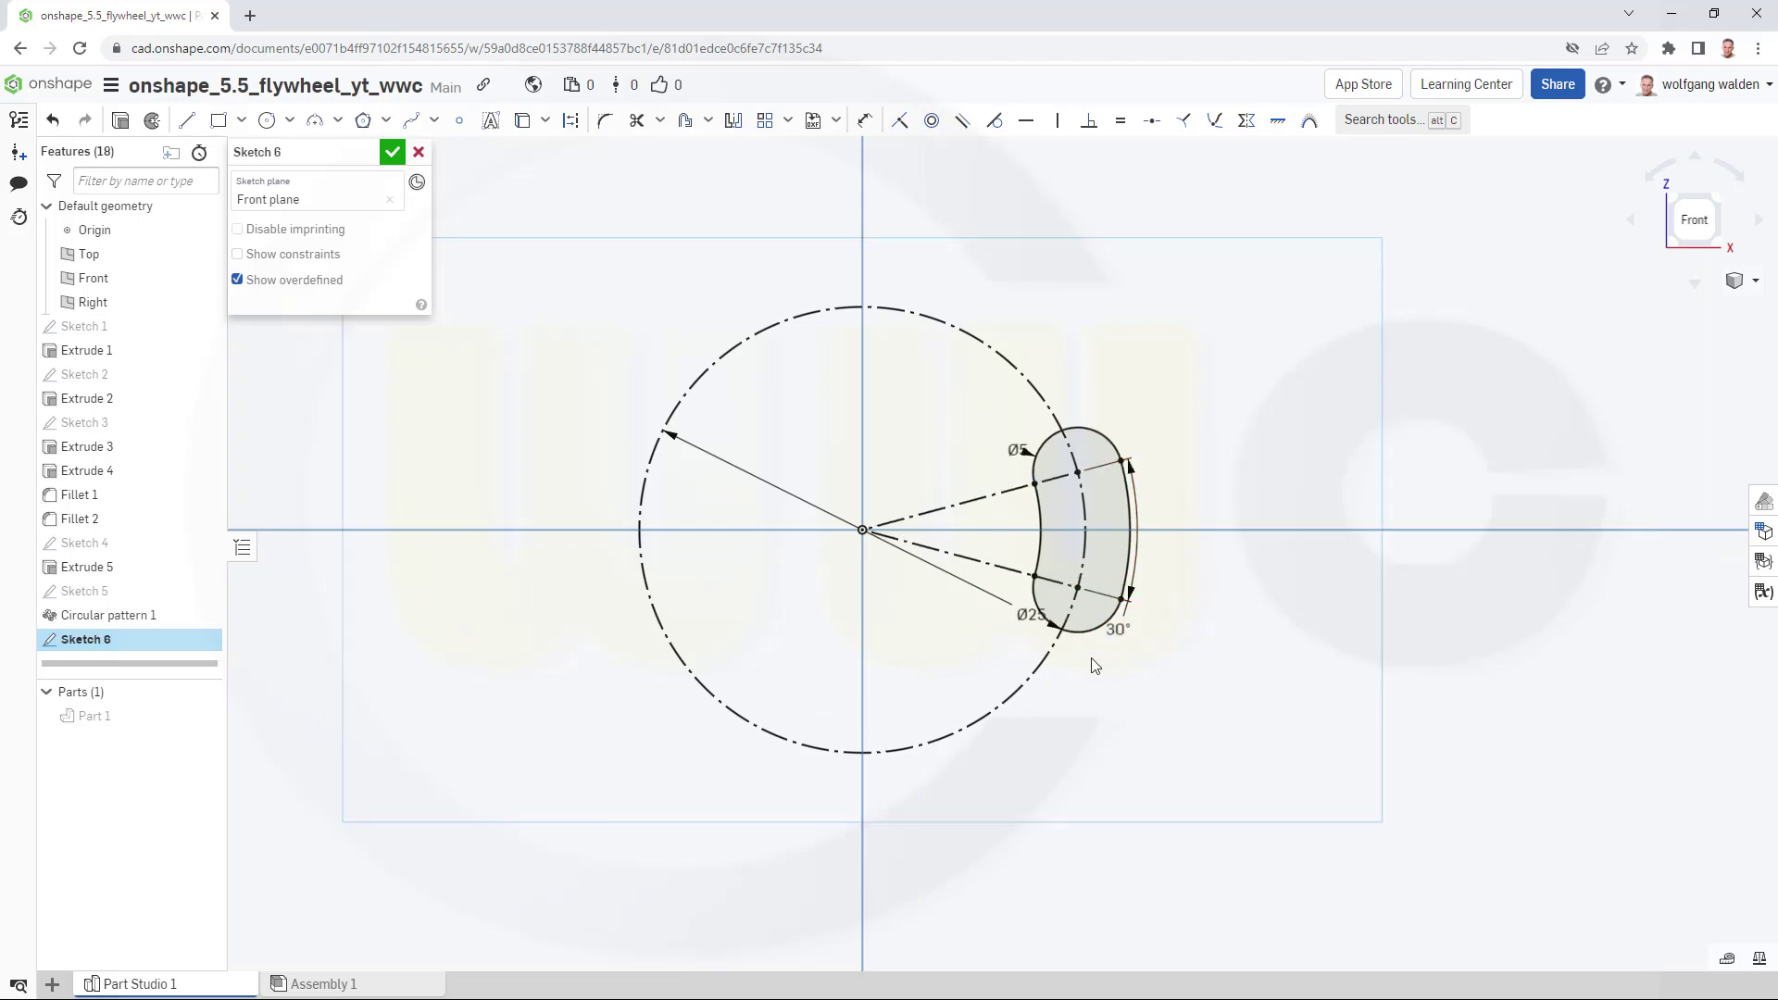
double_click(1015, 620)
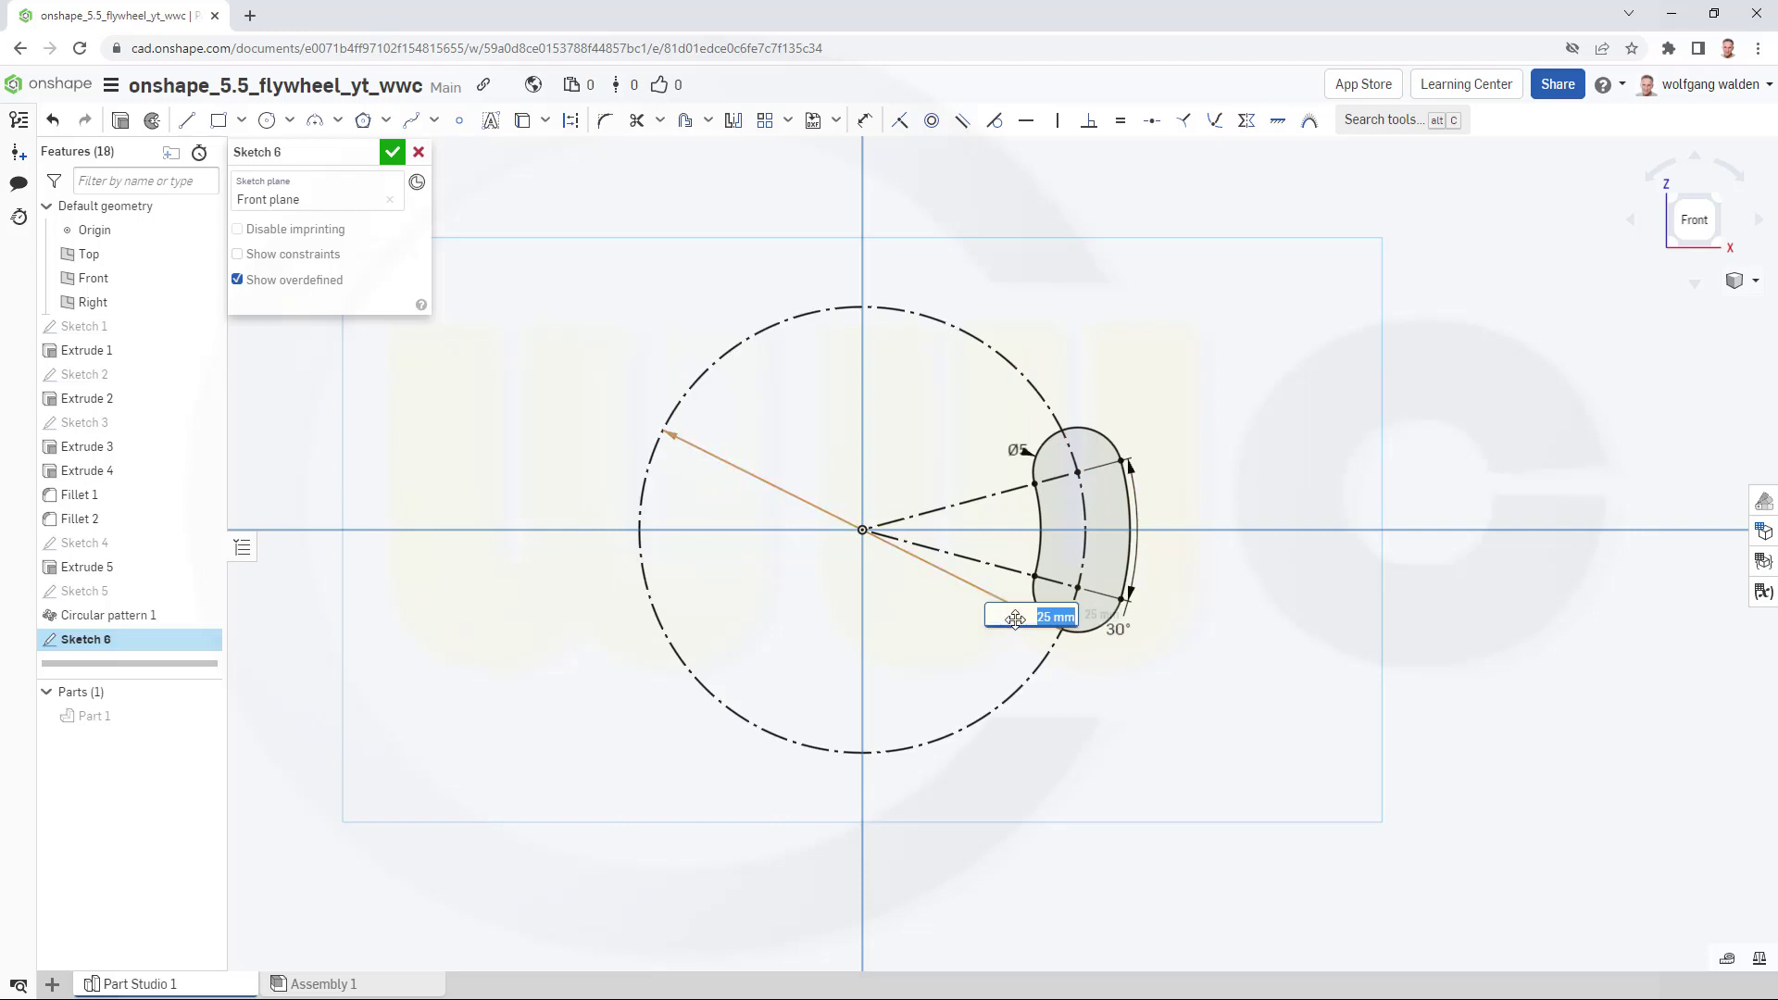
text(140)
key(Return)
Dimension the slot's end arc to a diameter of 20.
scroll(1156, 623, down, 5)
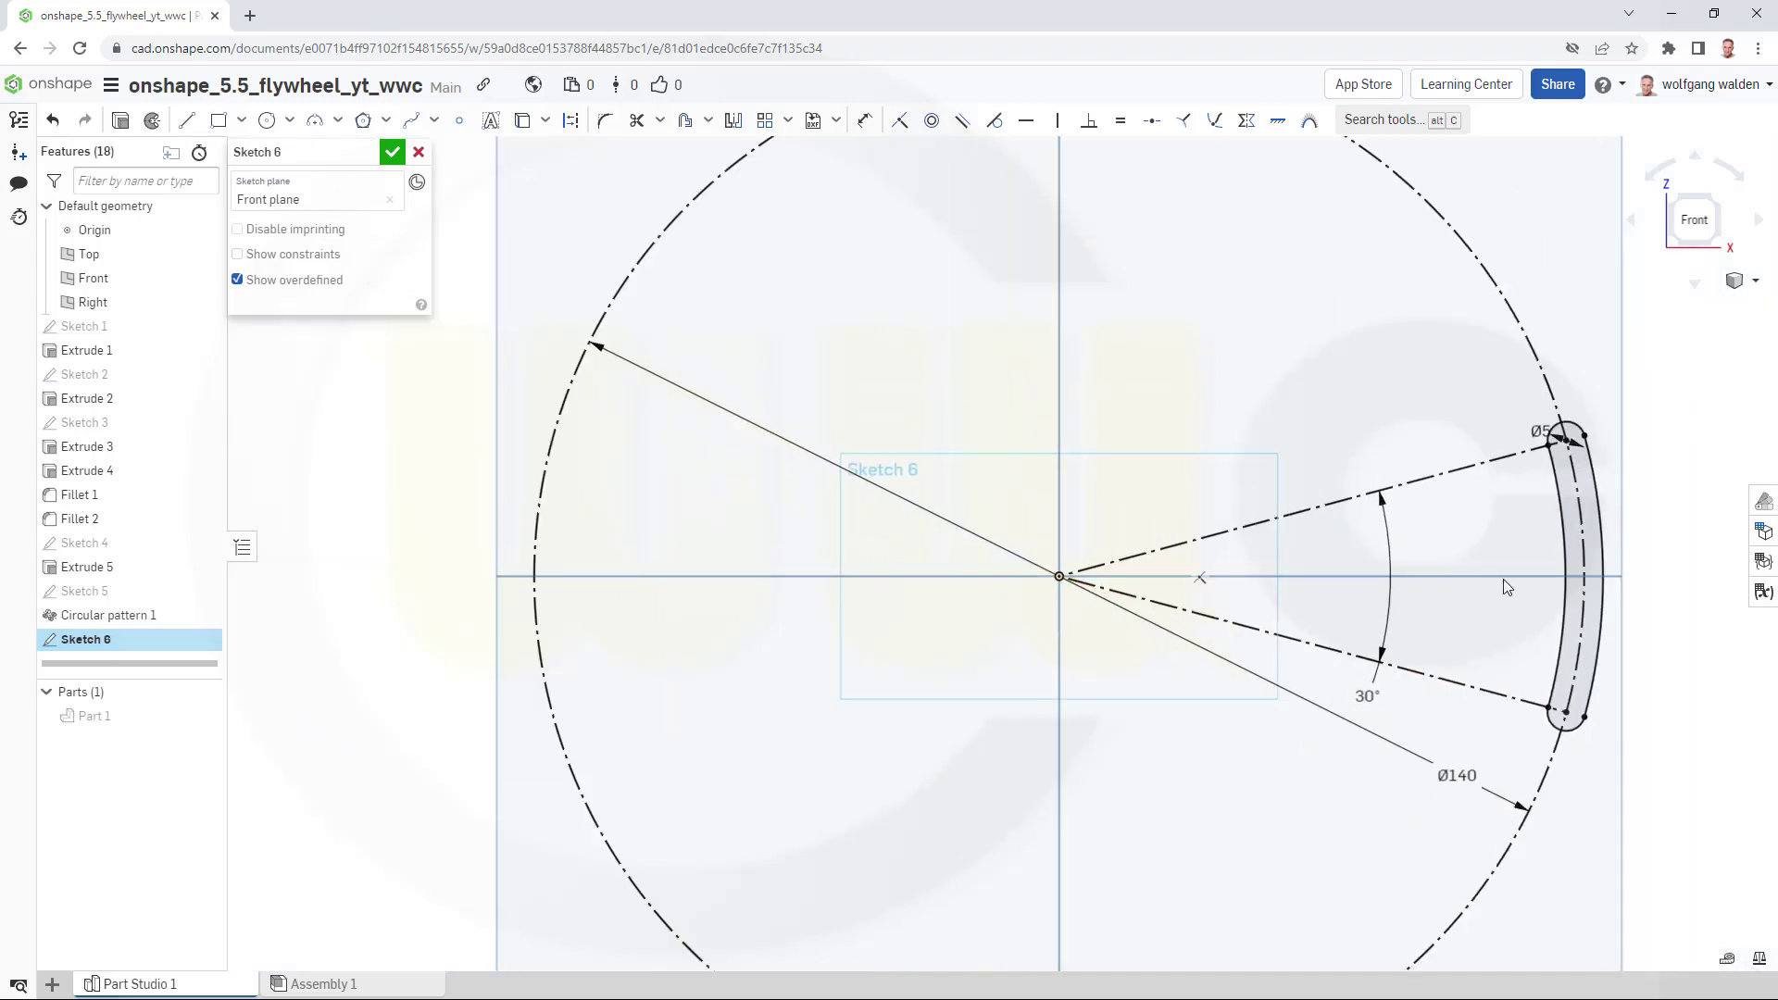
scroll(1596, 592, down, 3)
scroll(1596, 603, up, 6)
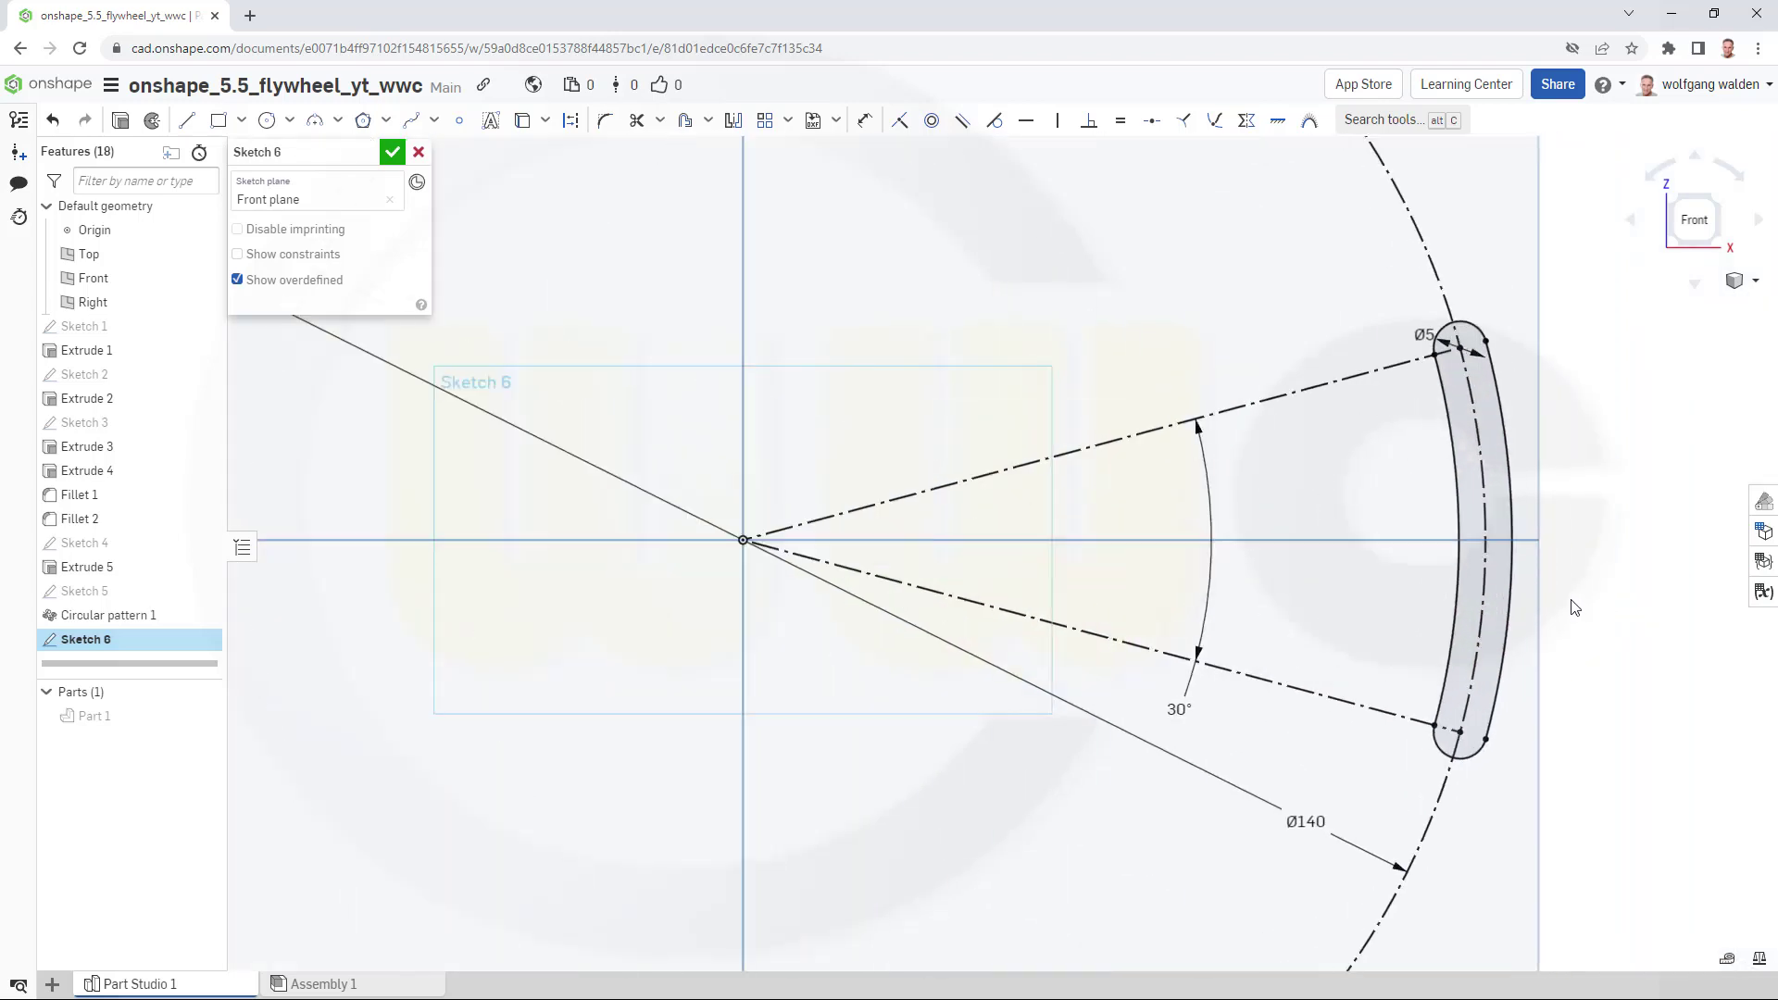
scroll(1574, 607, up, 1)
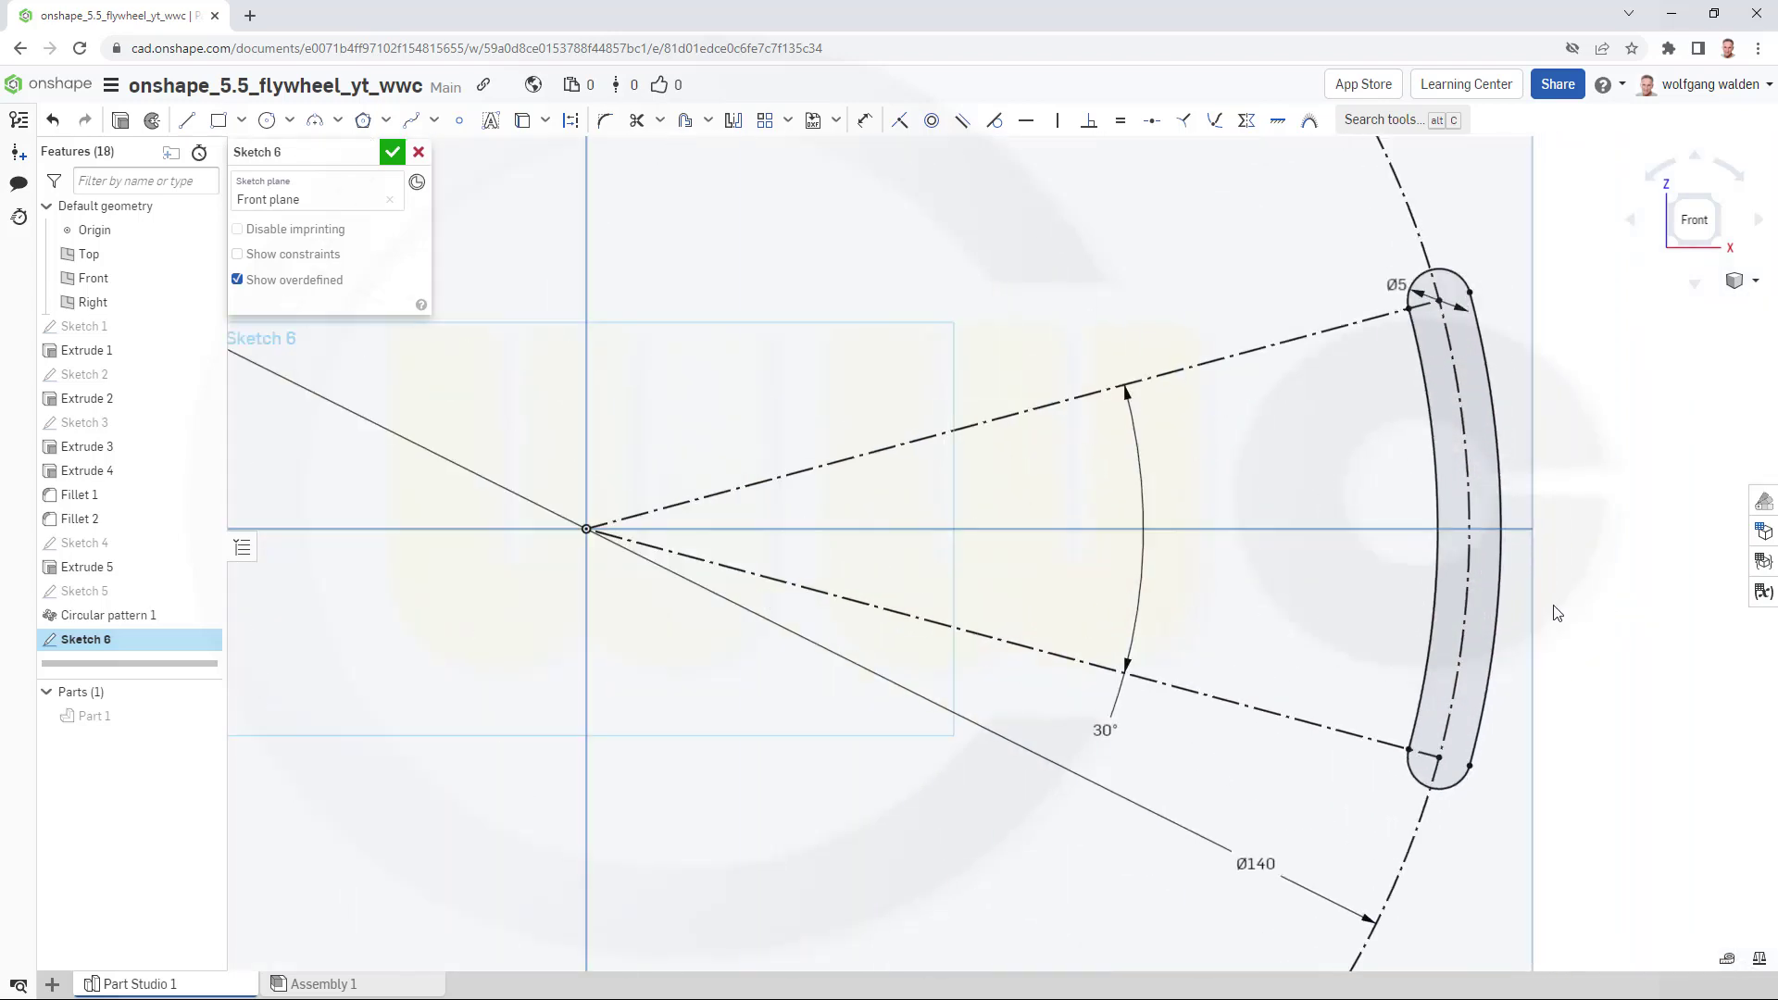
click(1401, 285)
click(1405, 289)
text(20)
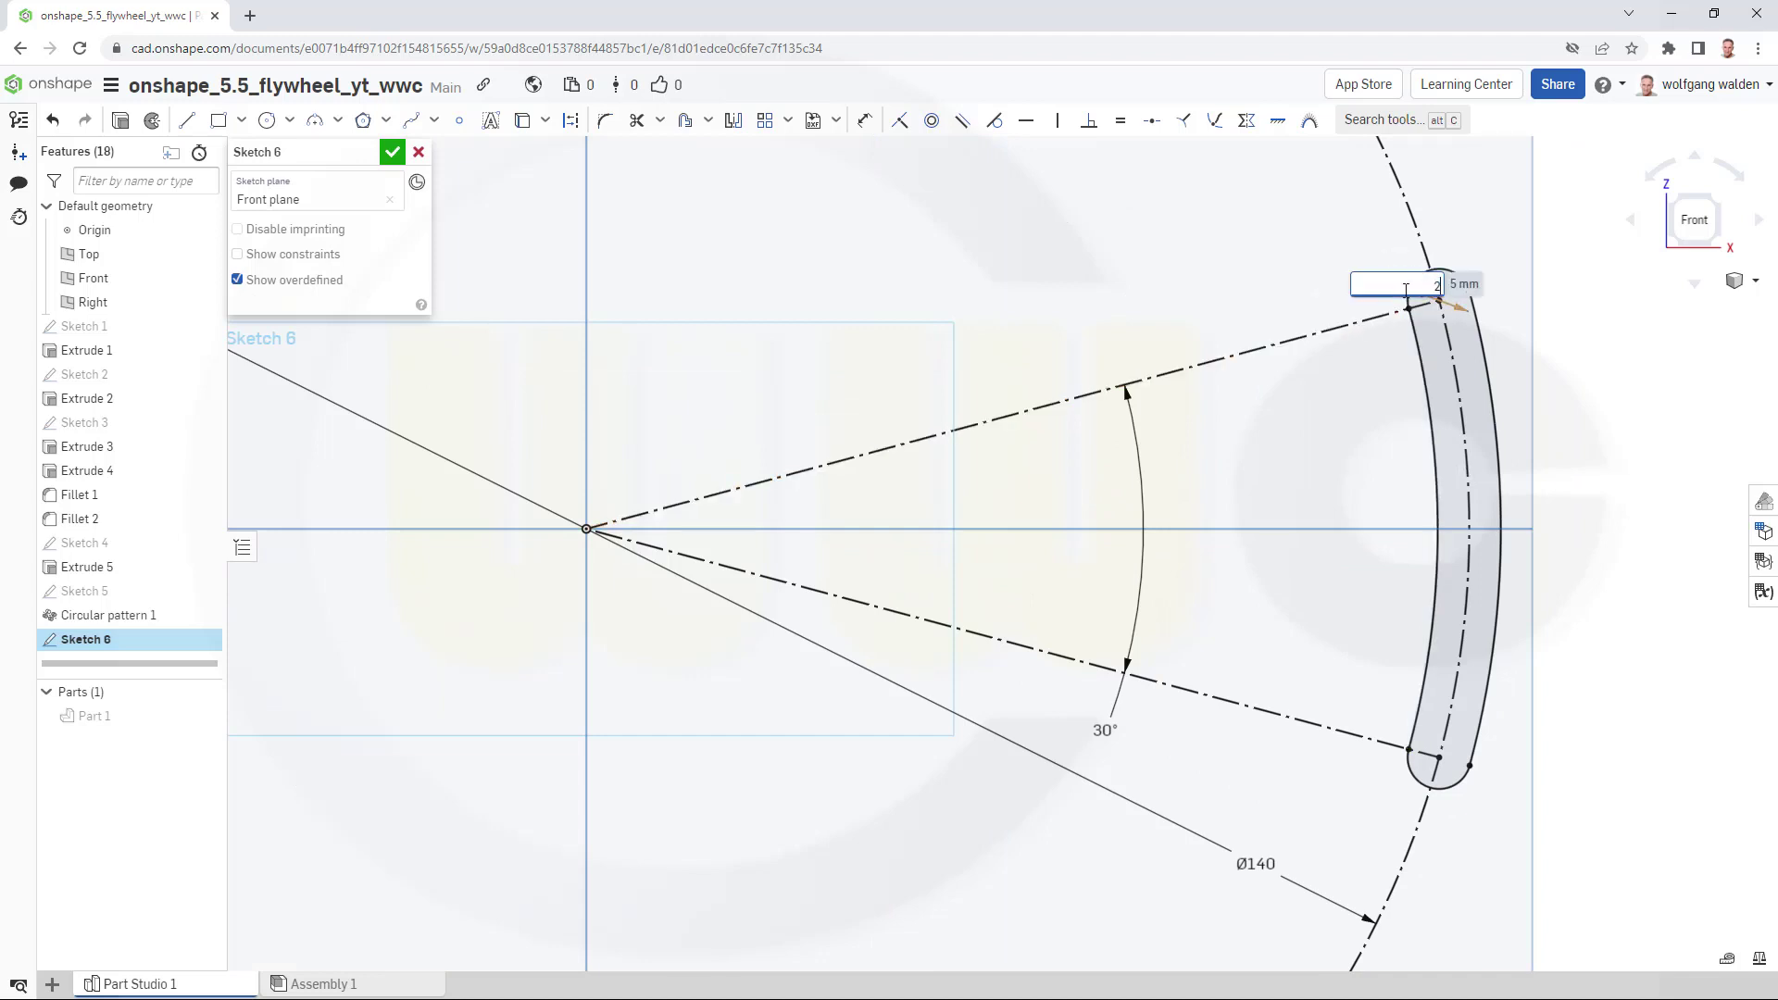
key(Return)
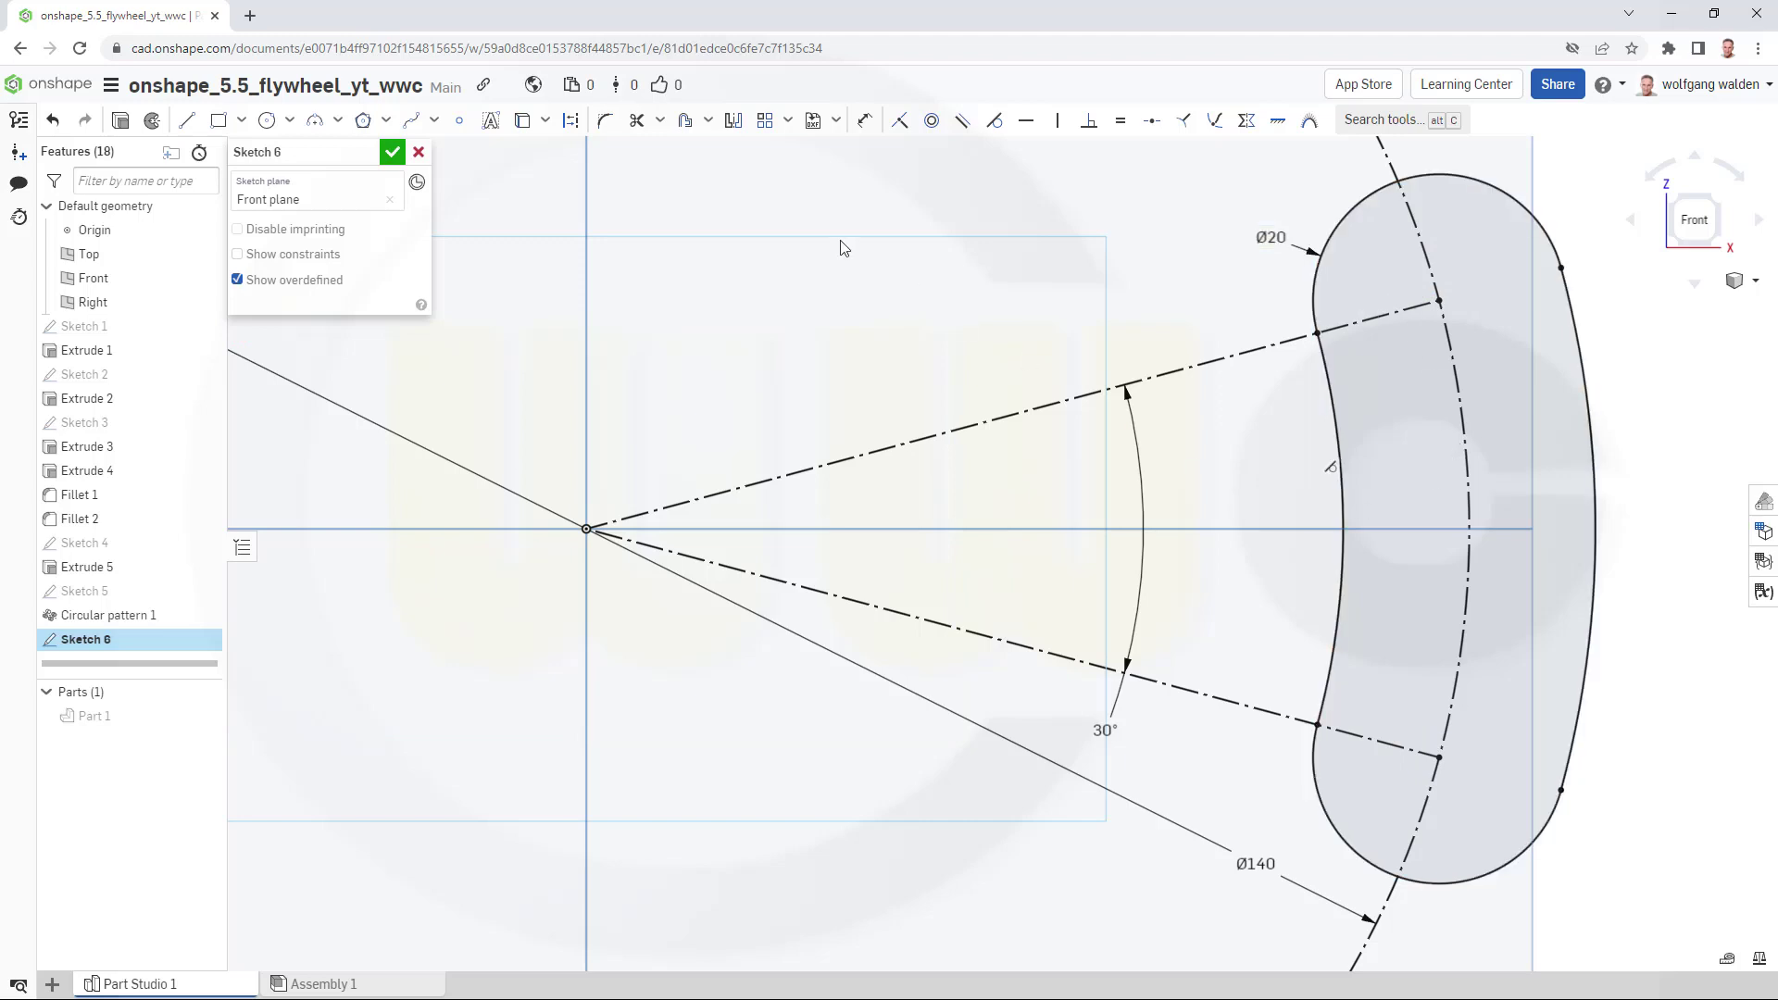
Draw a Ø20 circle centred on the horizontal axis inside the wedge.
click(363, 120)
click(1200, 530)
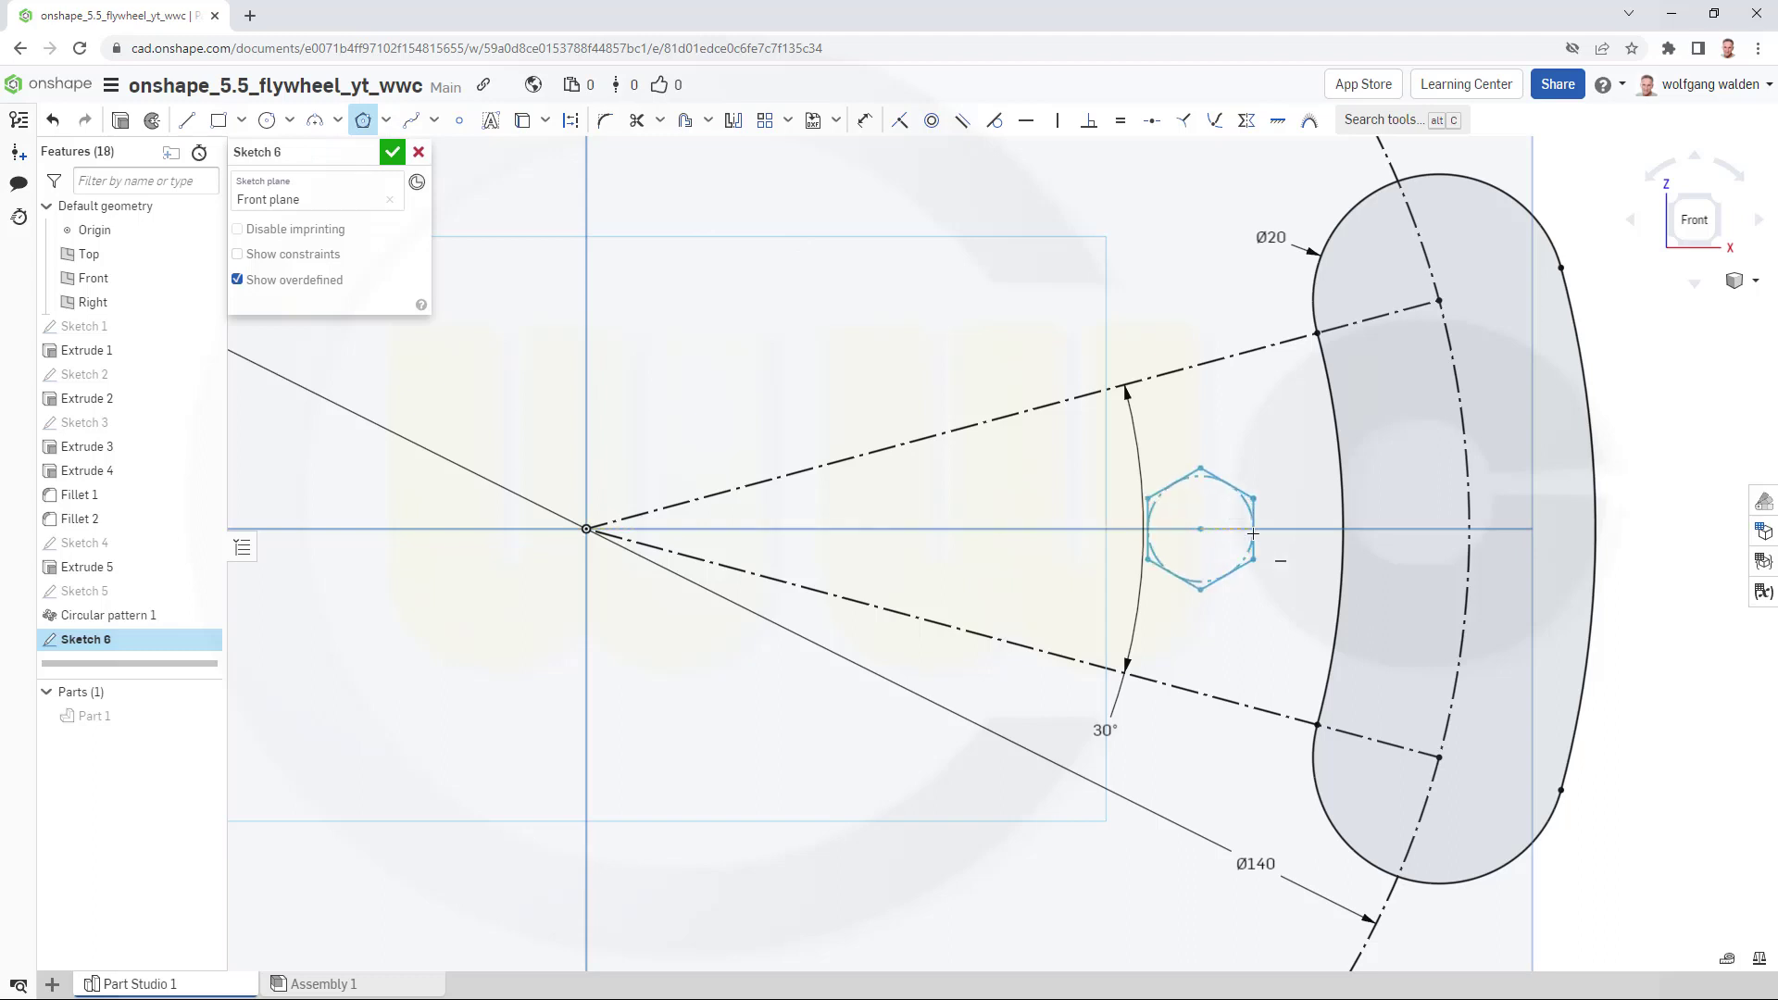
key(Escape)
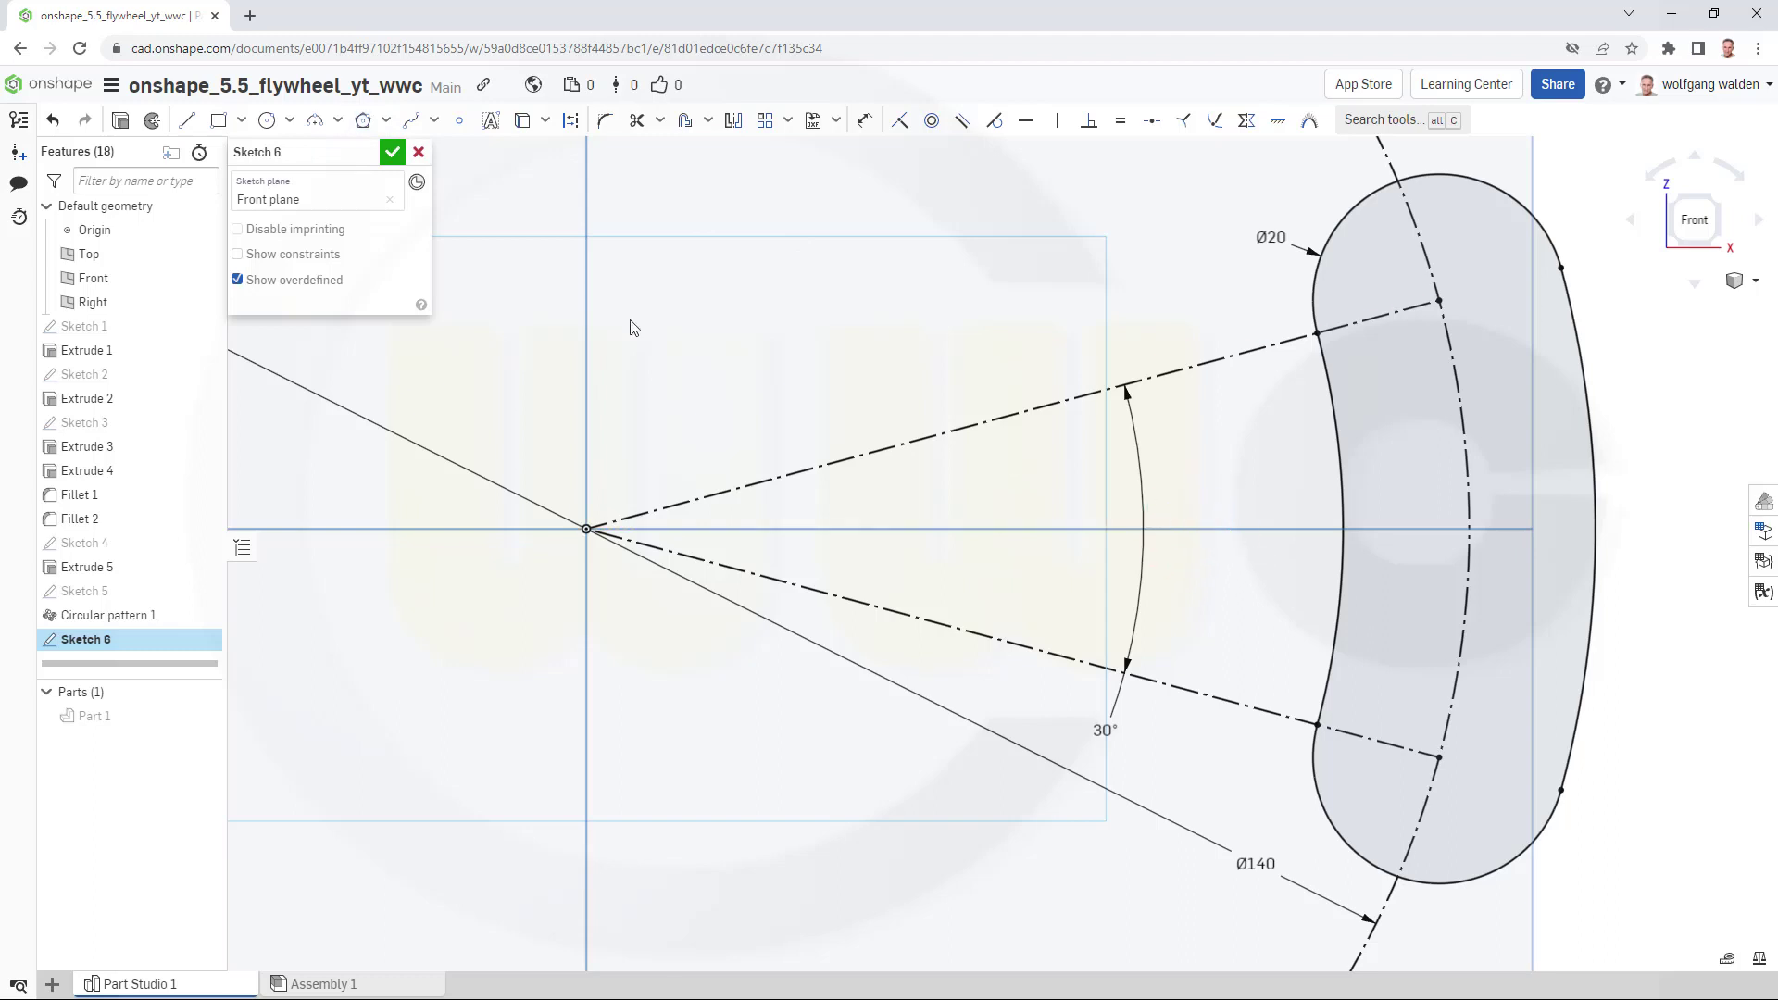
click(266, 121)
click(1218, 529)
click(1278, 531)
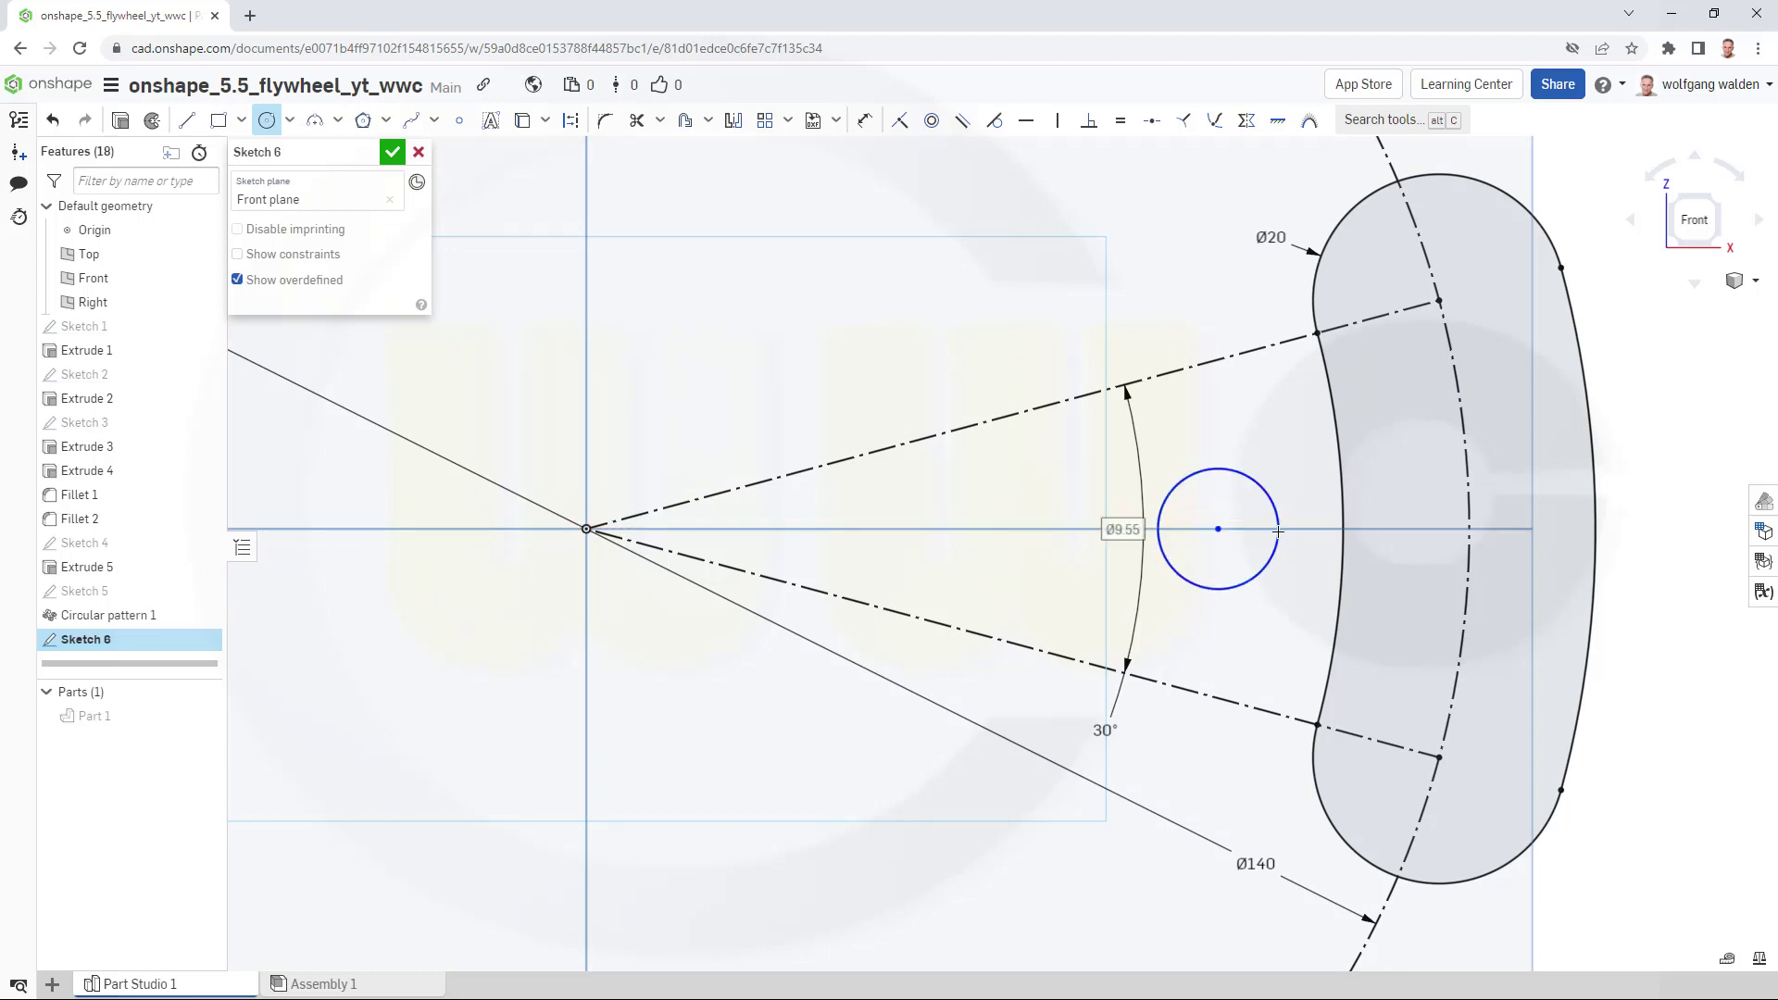
text(2)
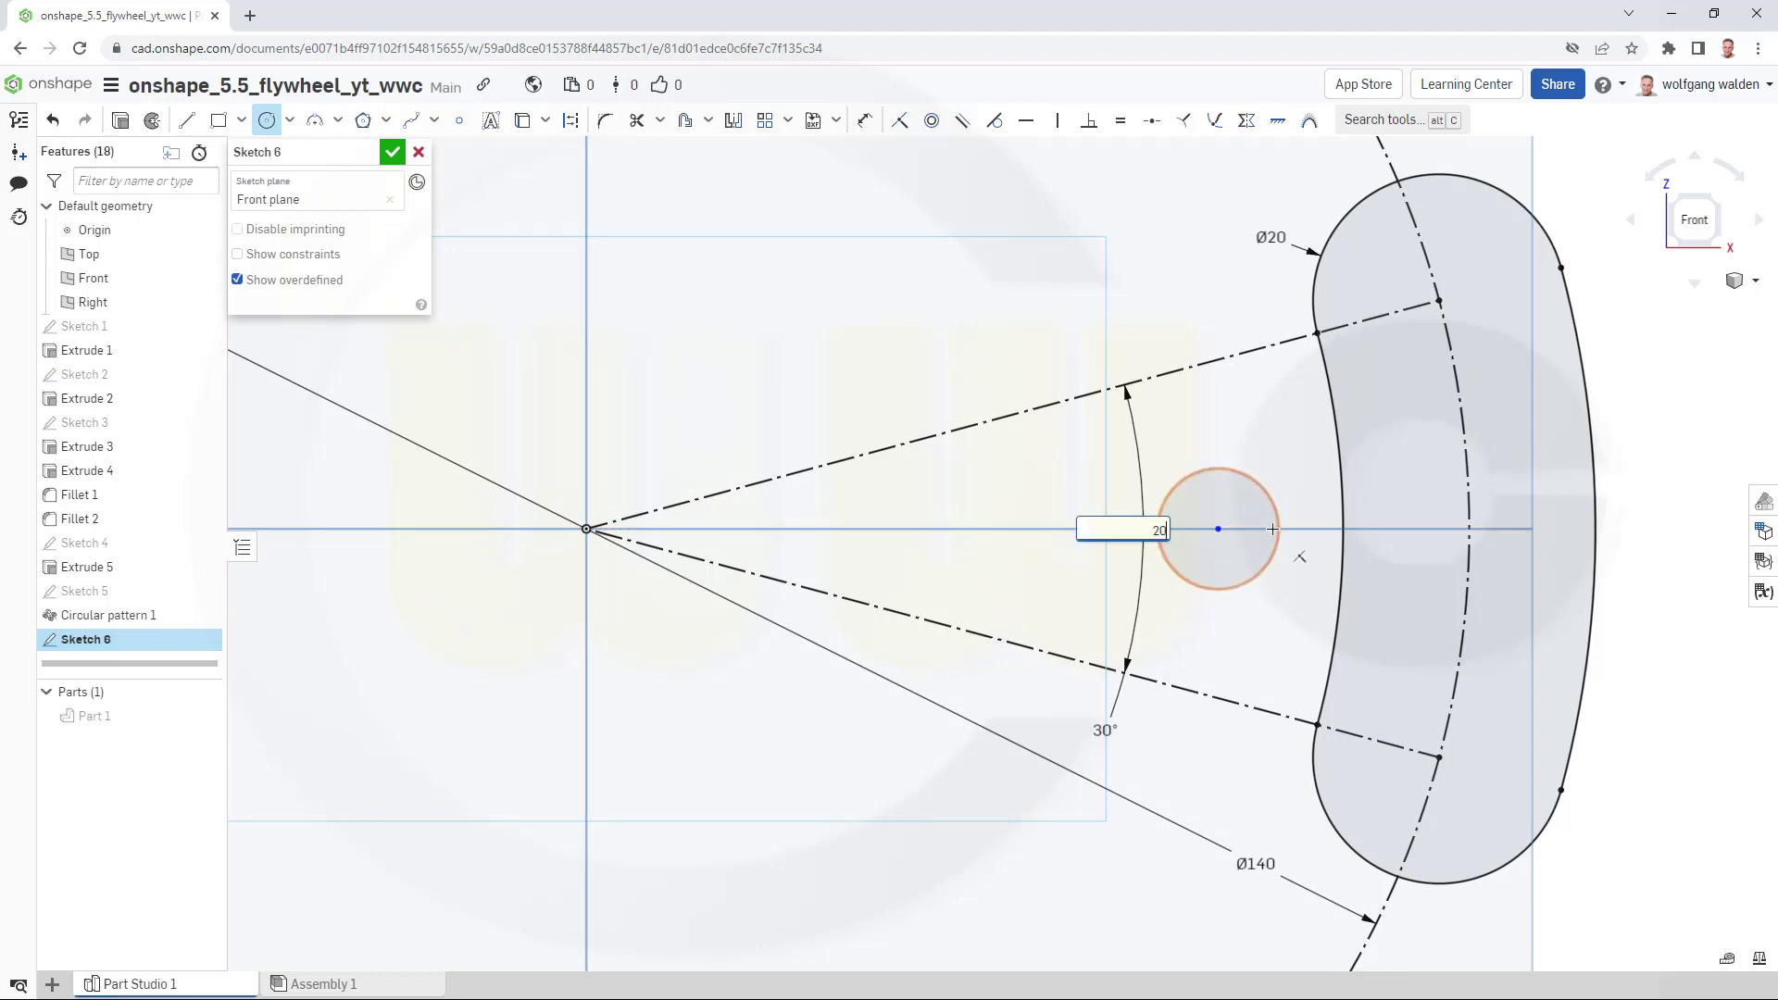
text(0)
key(Return)
key(Escape)
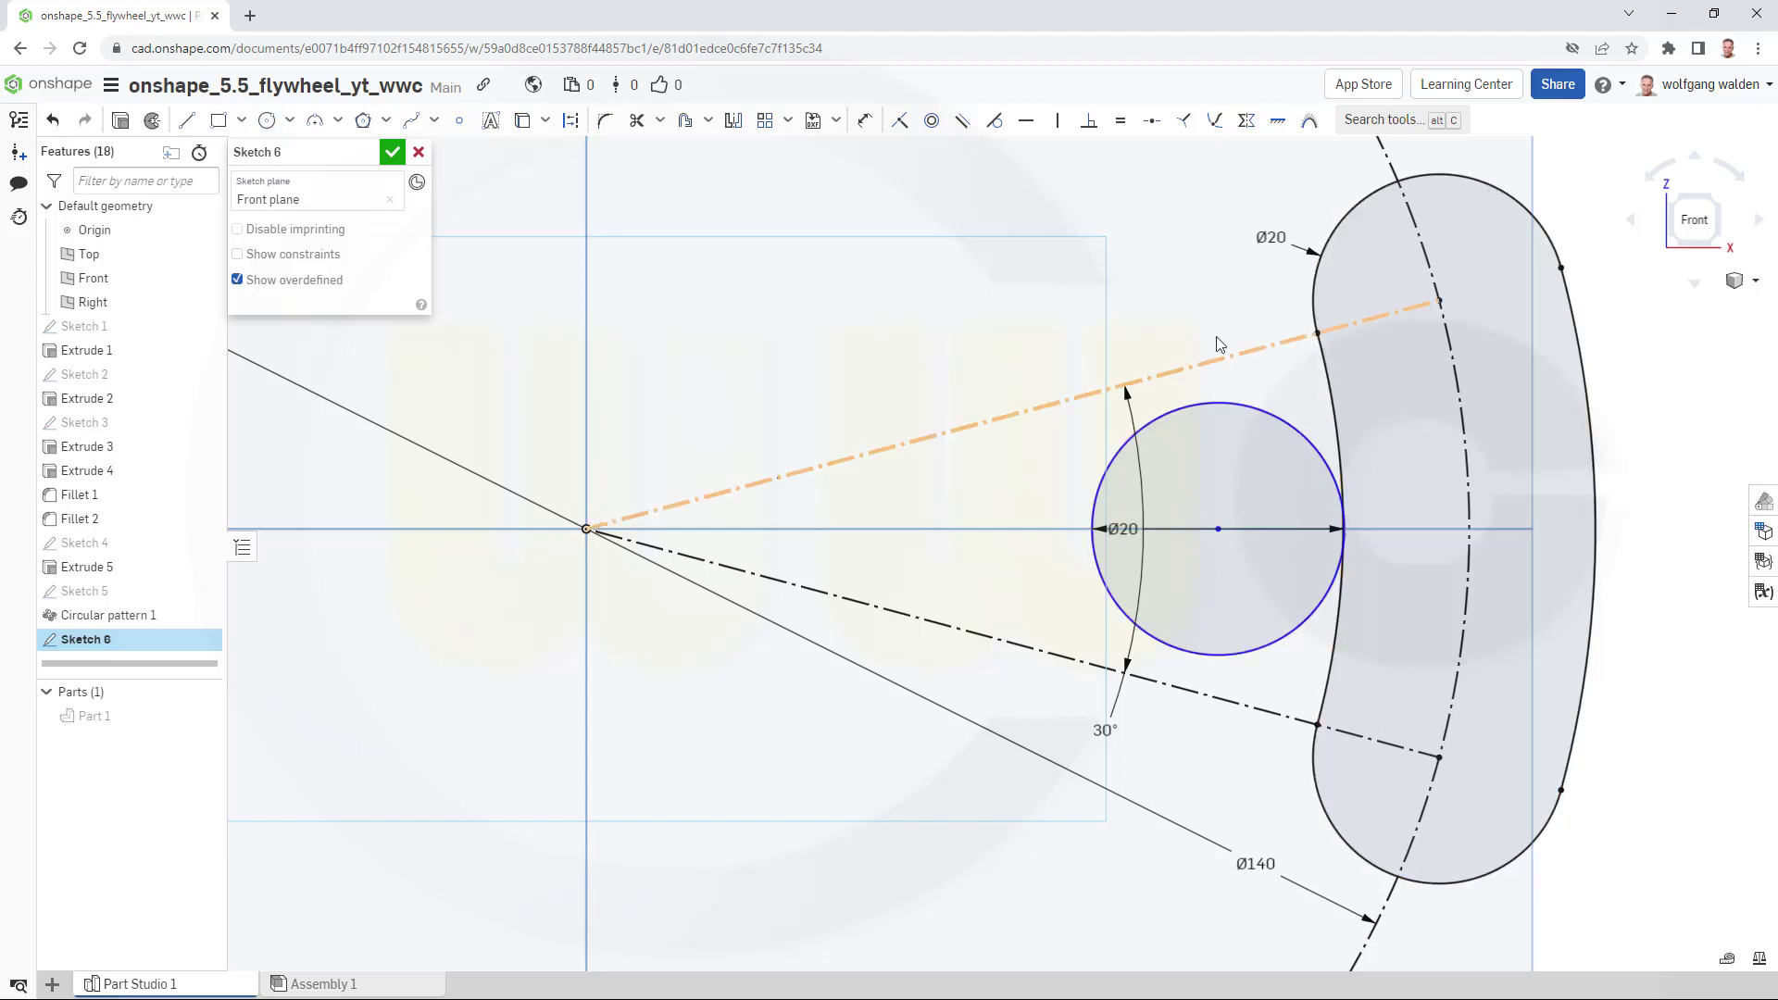
Make the Ø20 circle tangent to the slot's inner arc.
click(994, 120)
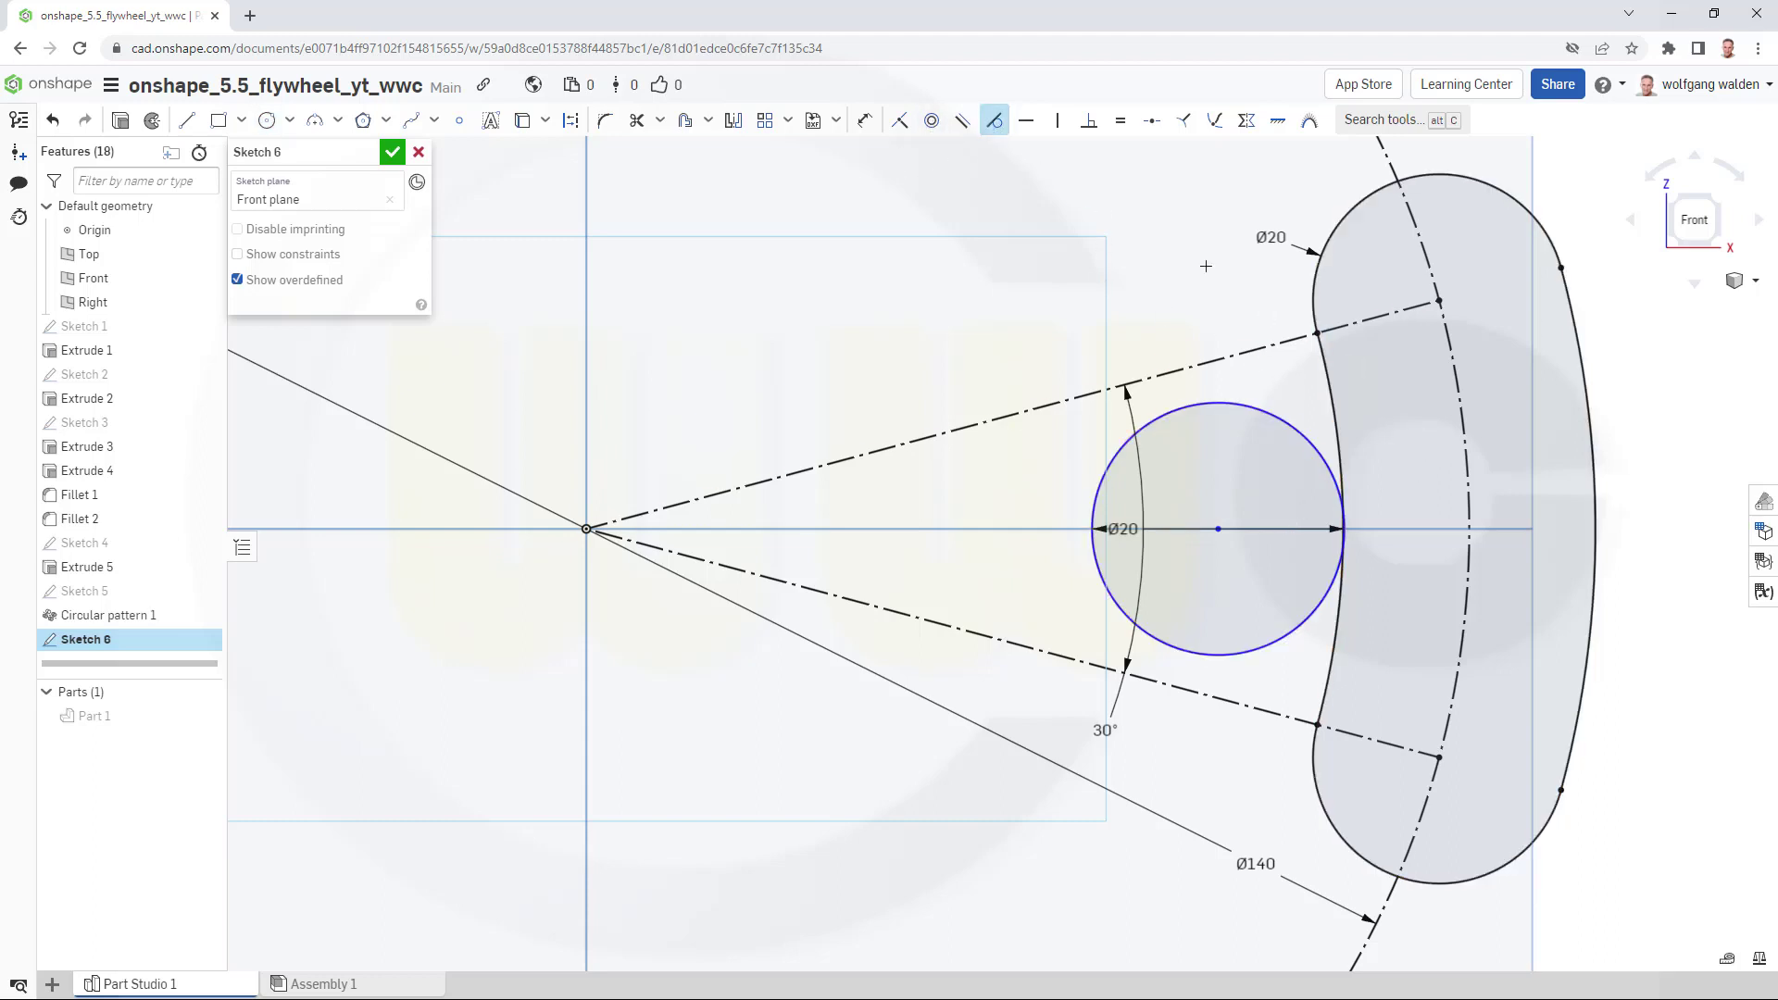
click(1313, 449)
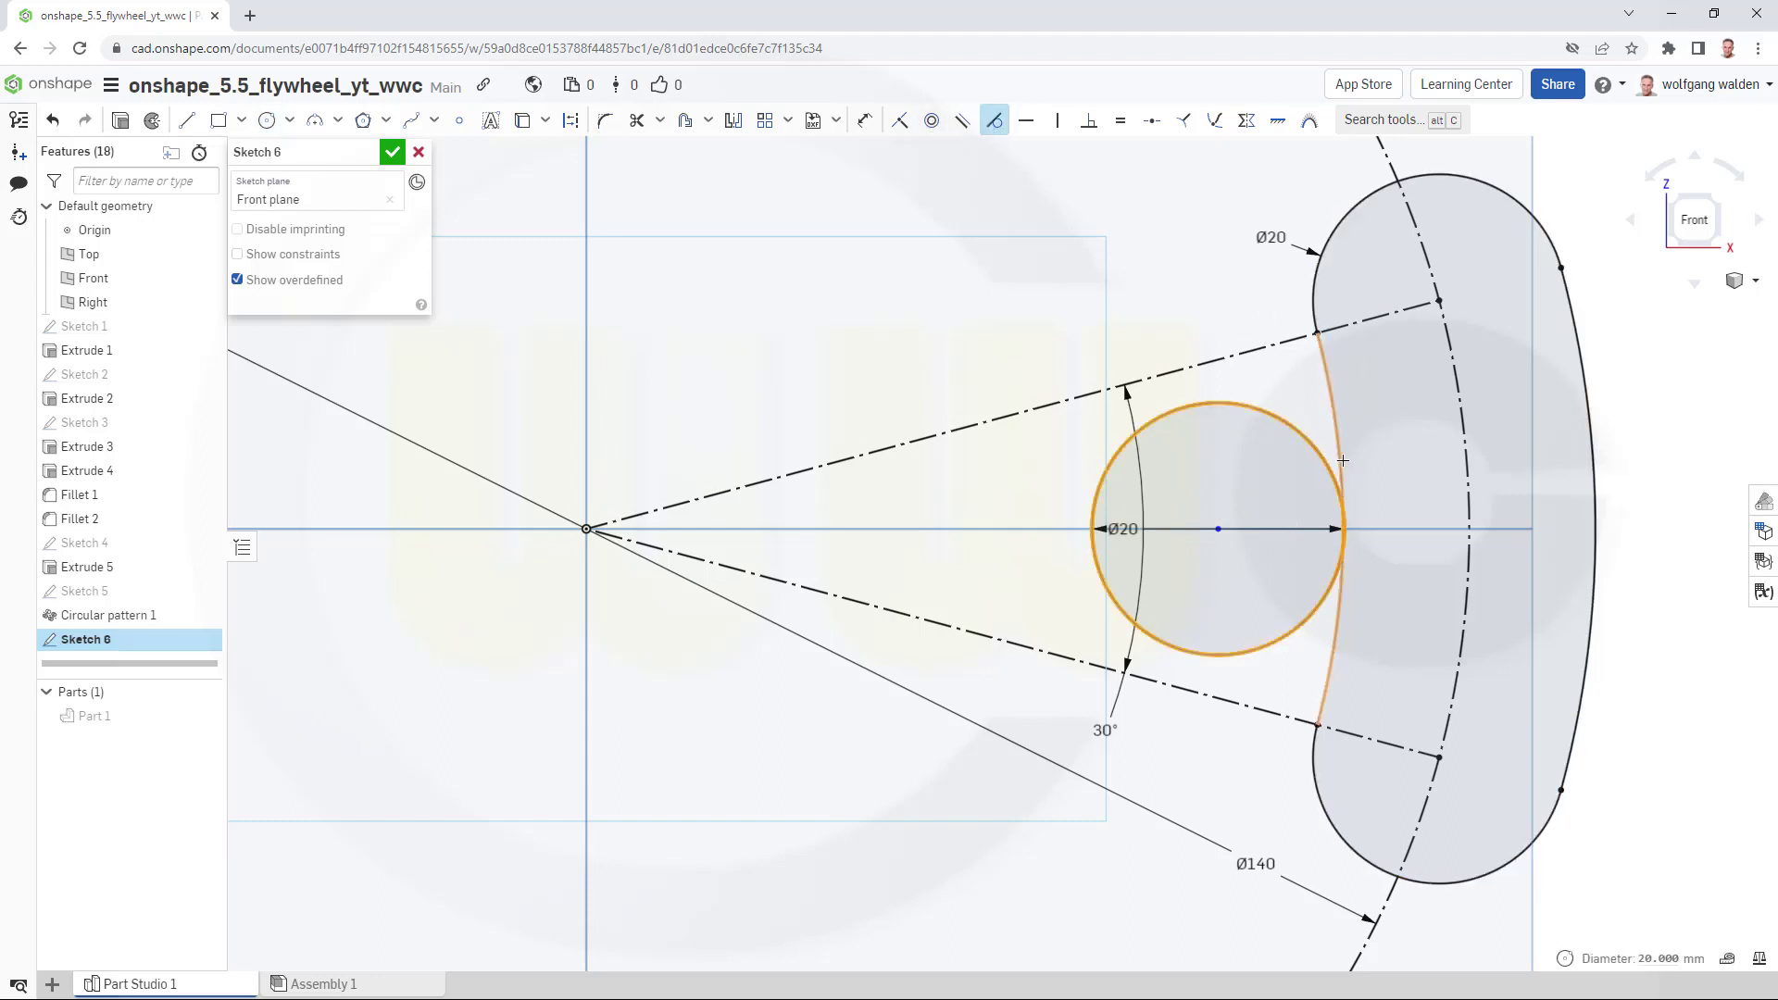
click(1343, 460)
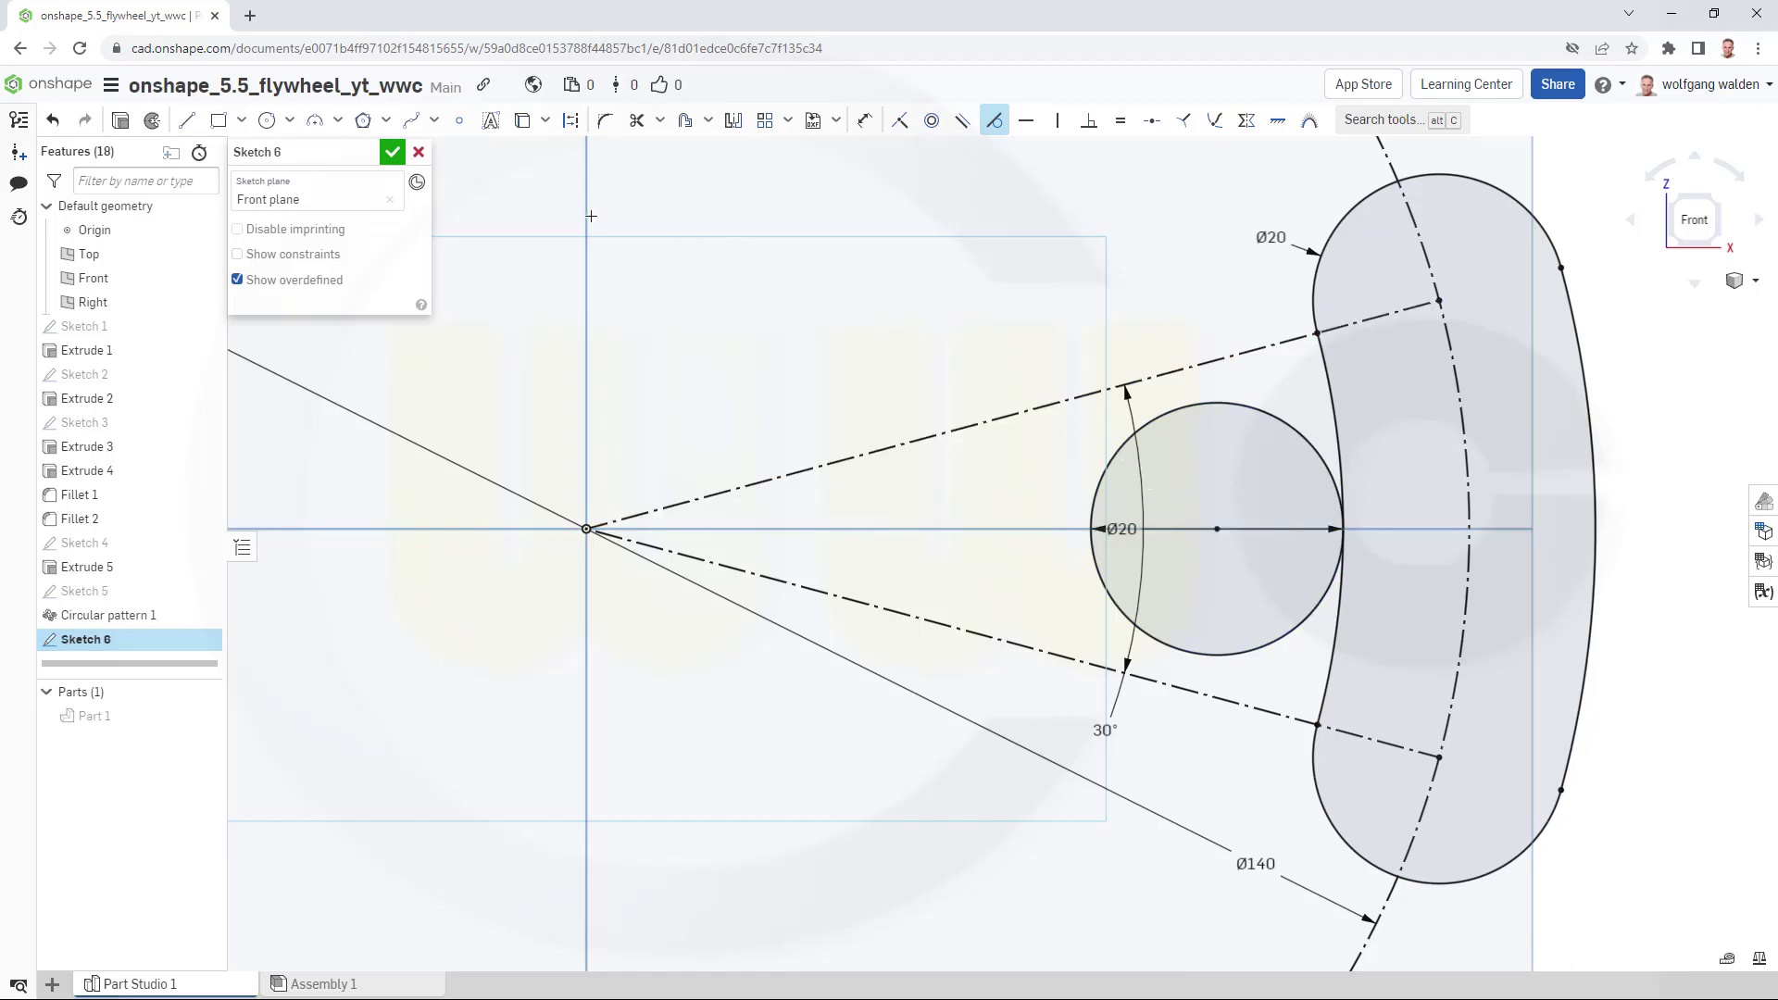
Draw two Ø10 circles, one above and one below the Ø20 circle.
click(266, 120)
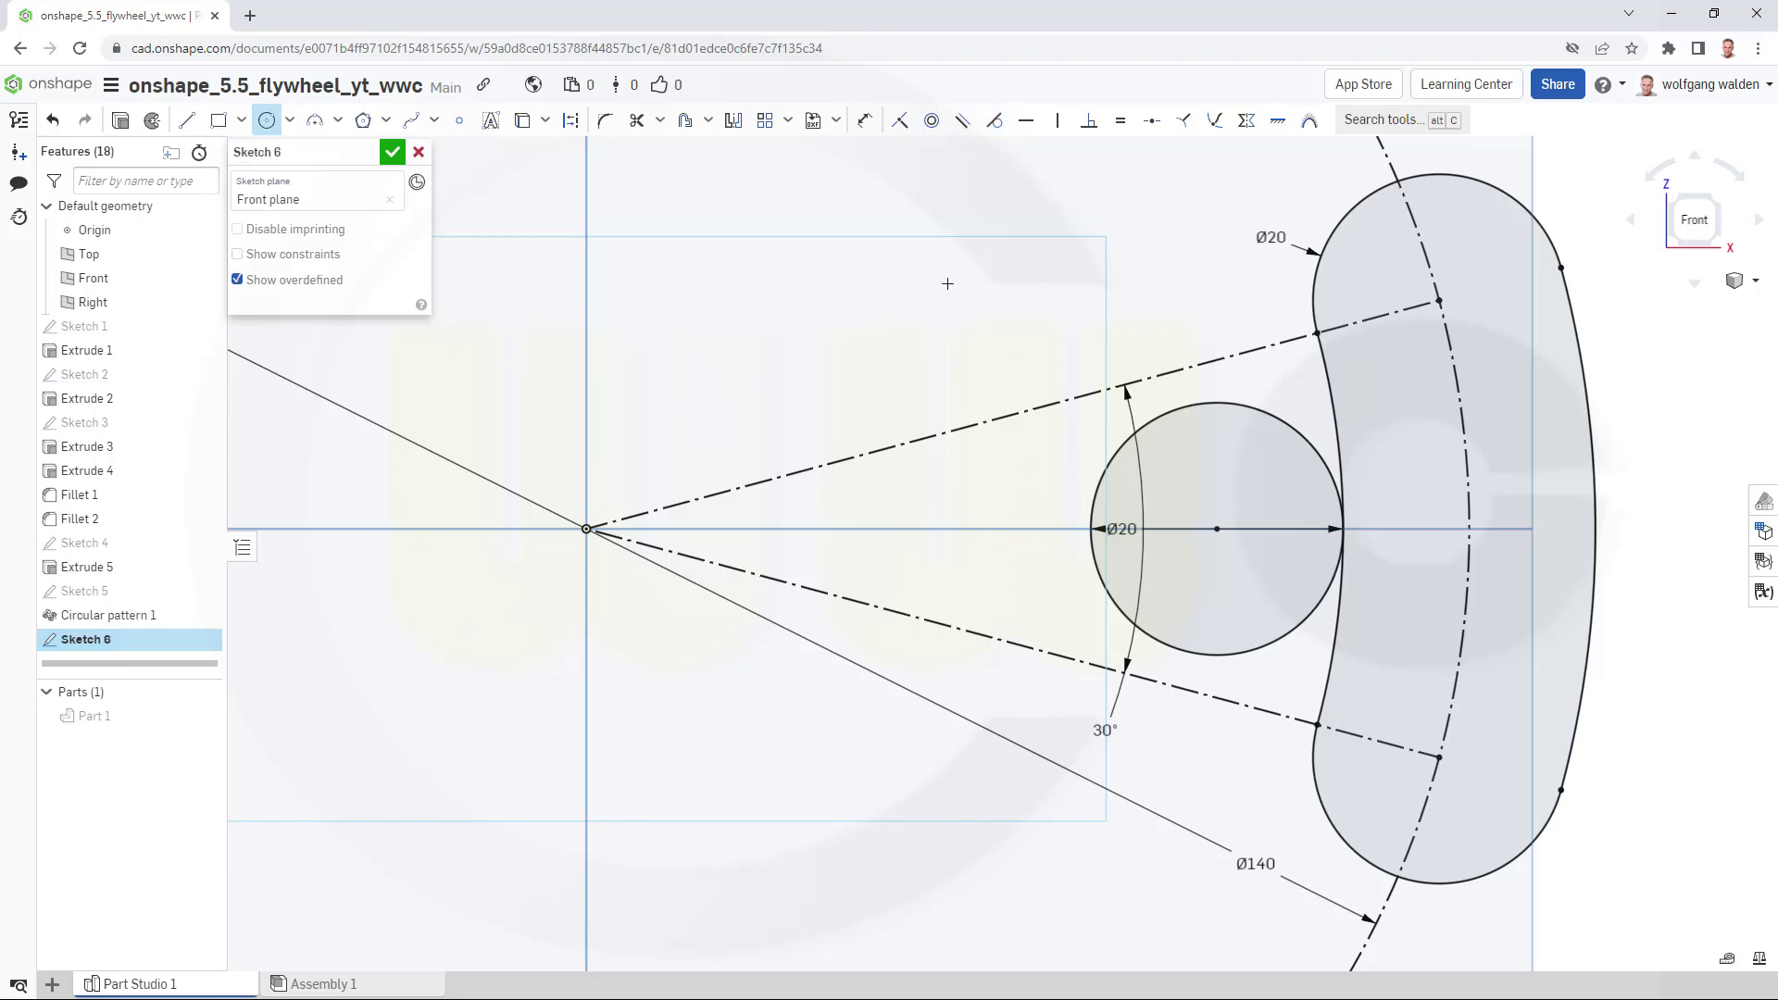
drag(1138, 310, 1182, 323)
drag(1182, 323, 1181, 318)
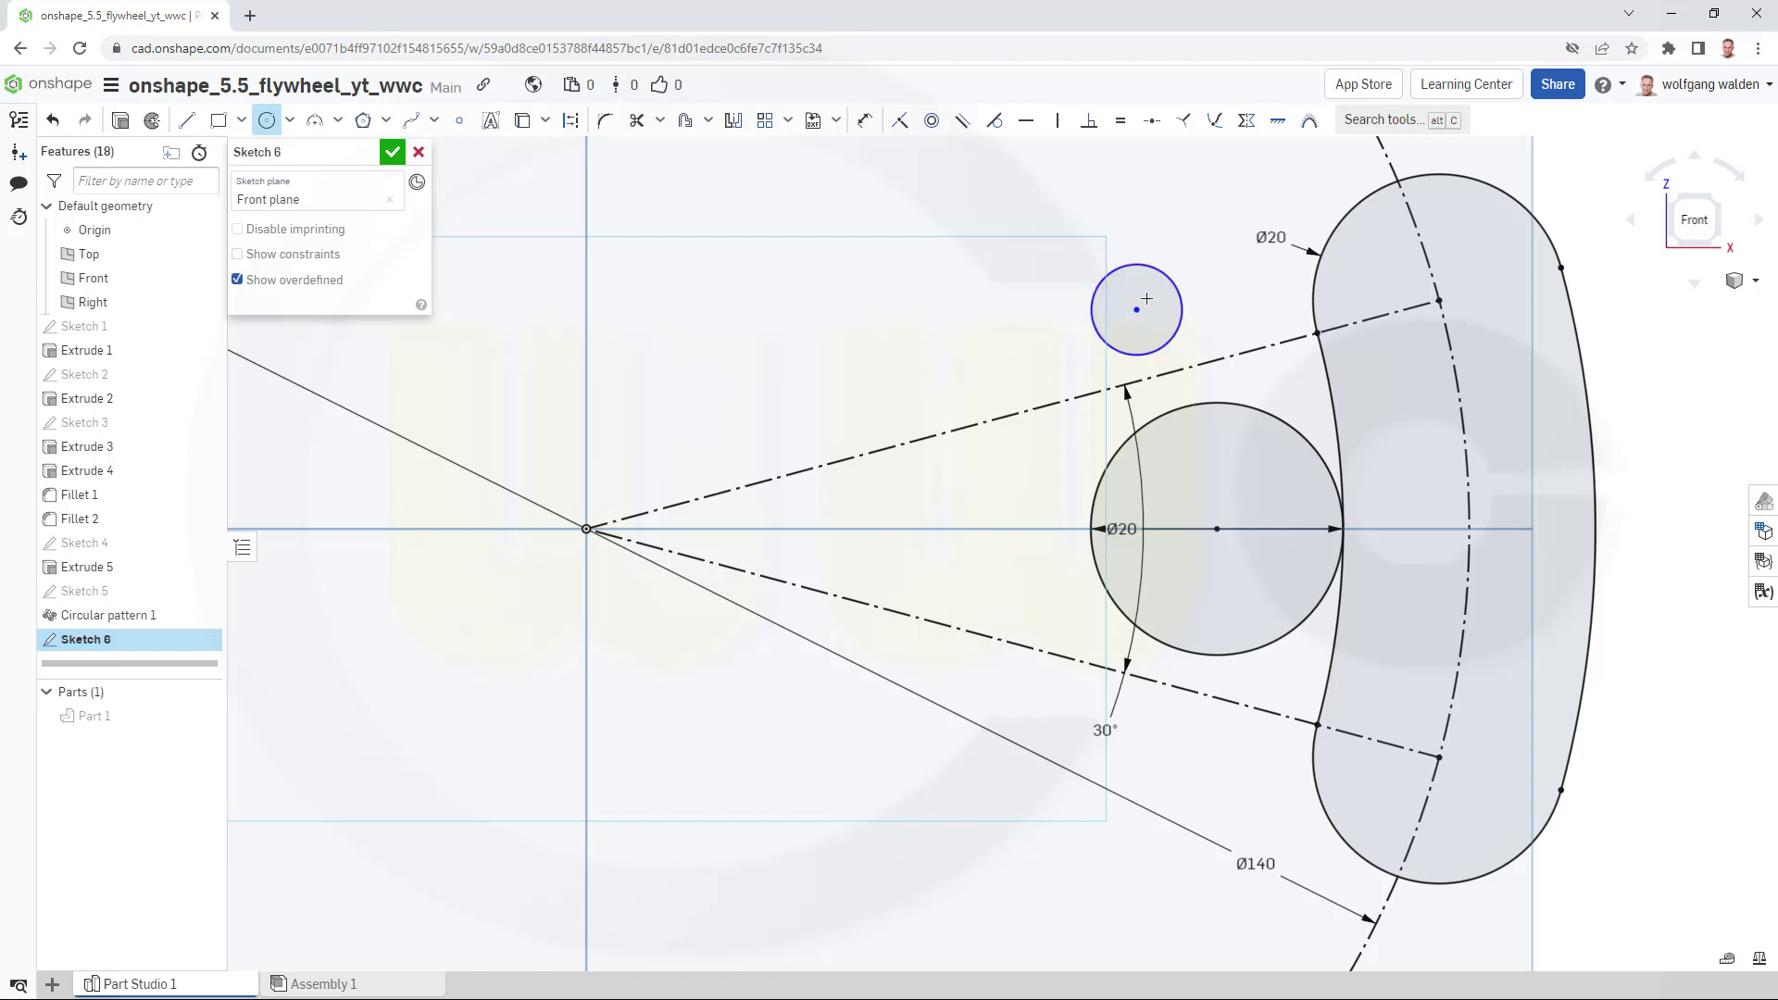
text(10)
key(Return)
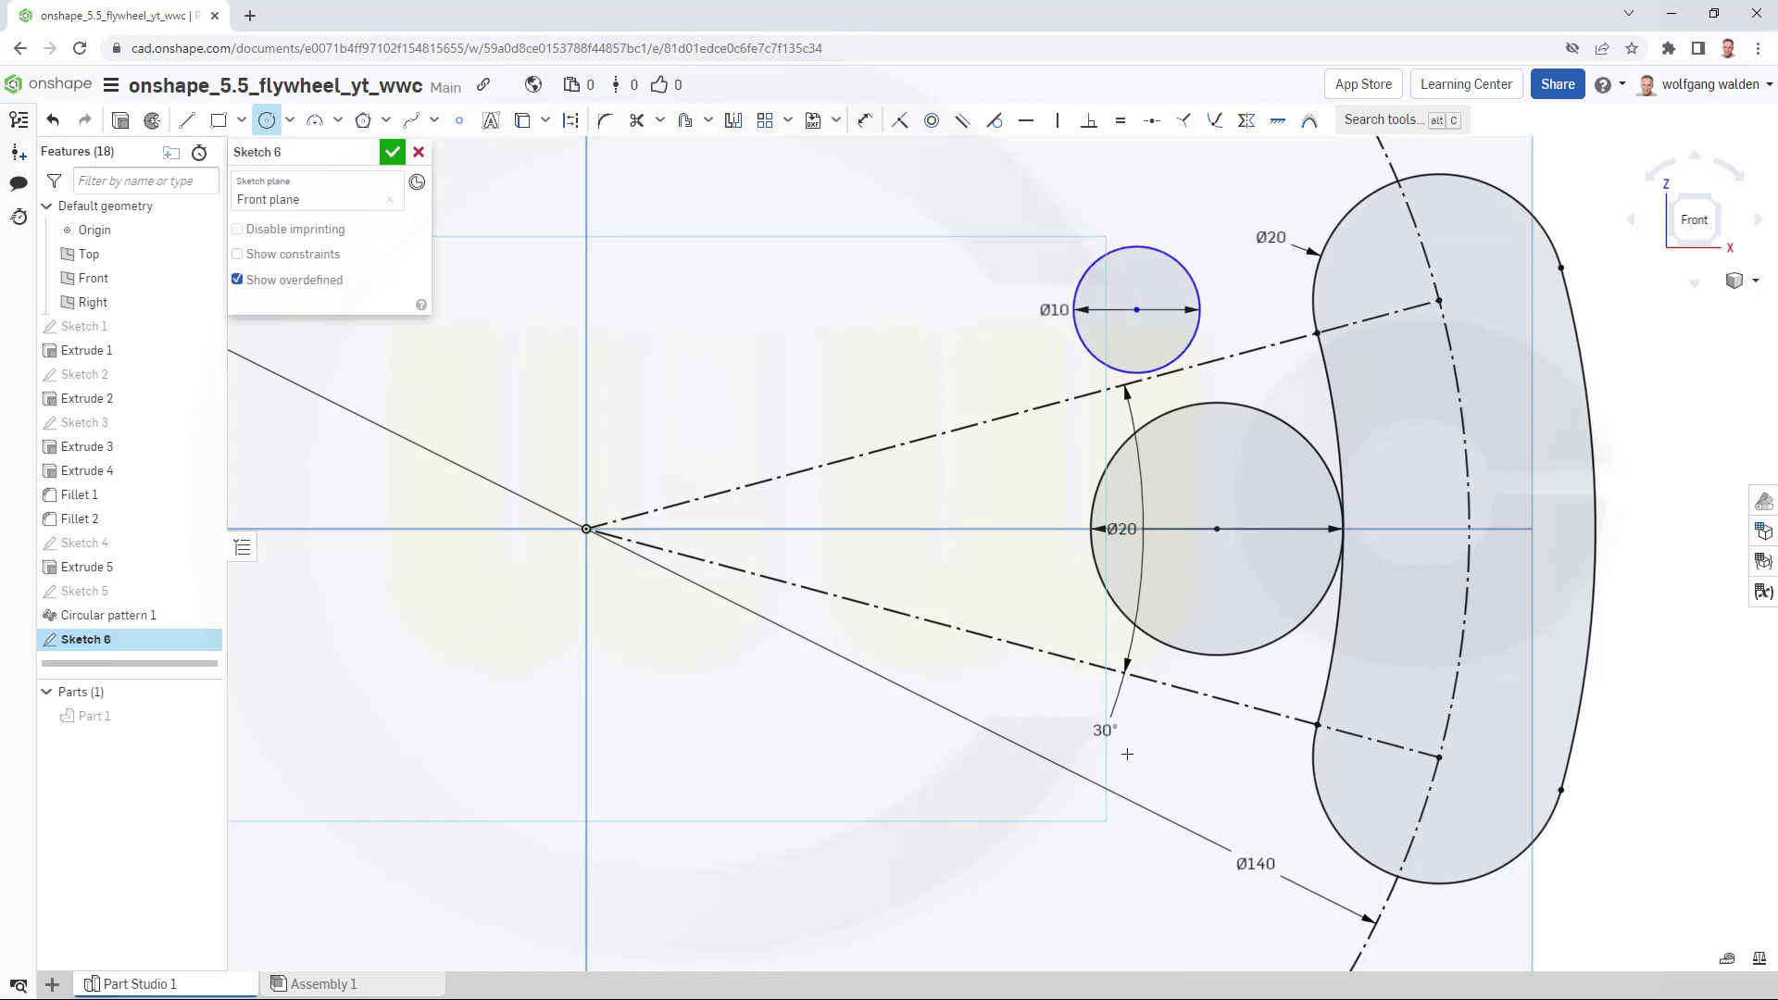
drag(1171, 761, 1199, 789)
text(10)
key(Return)
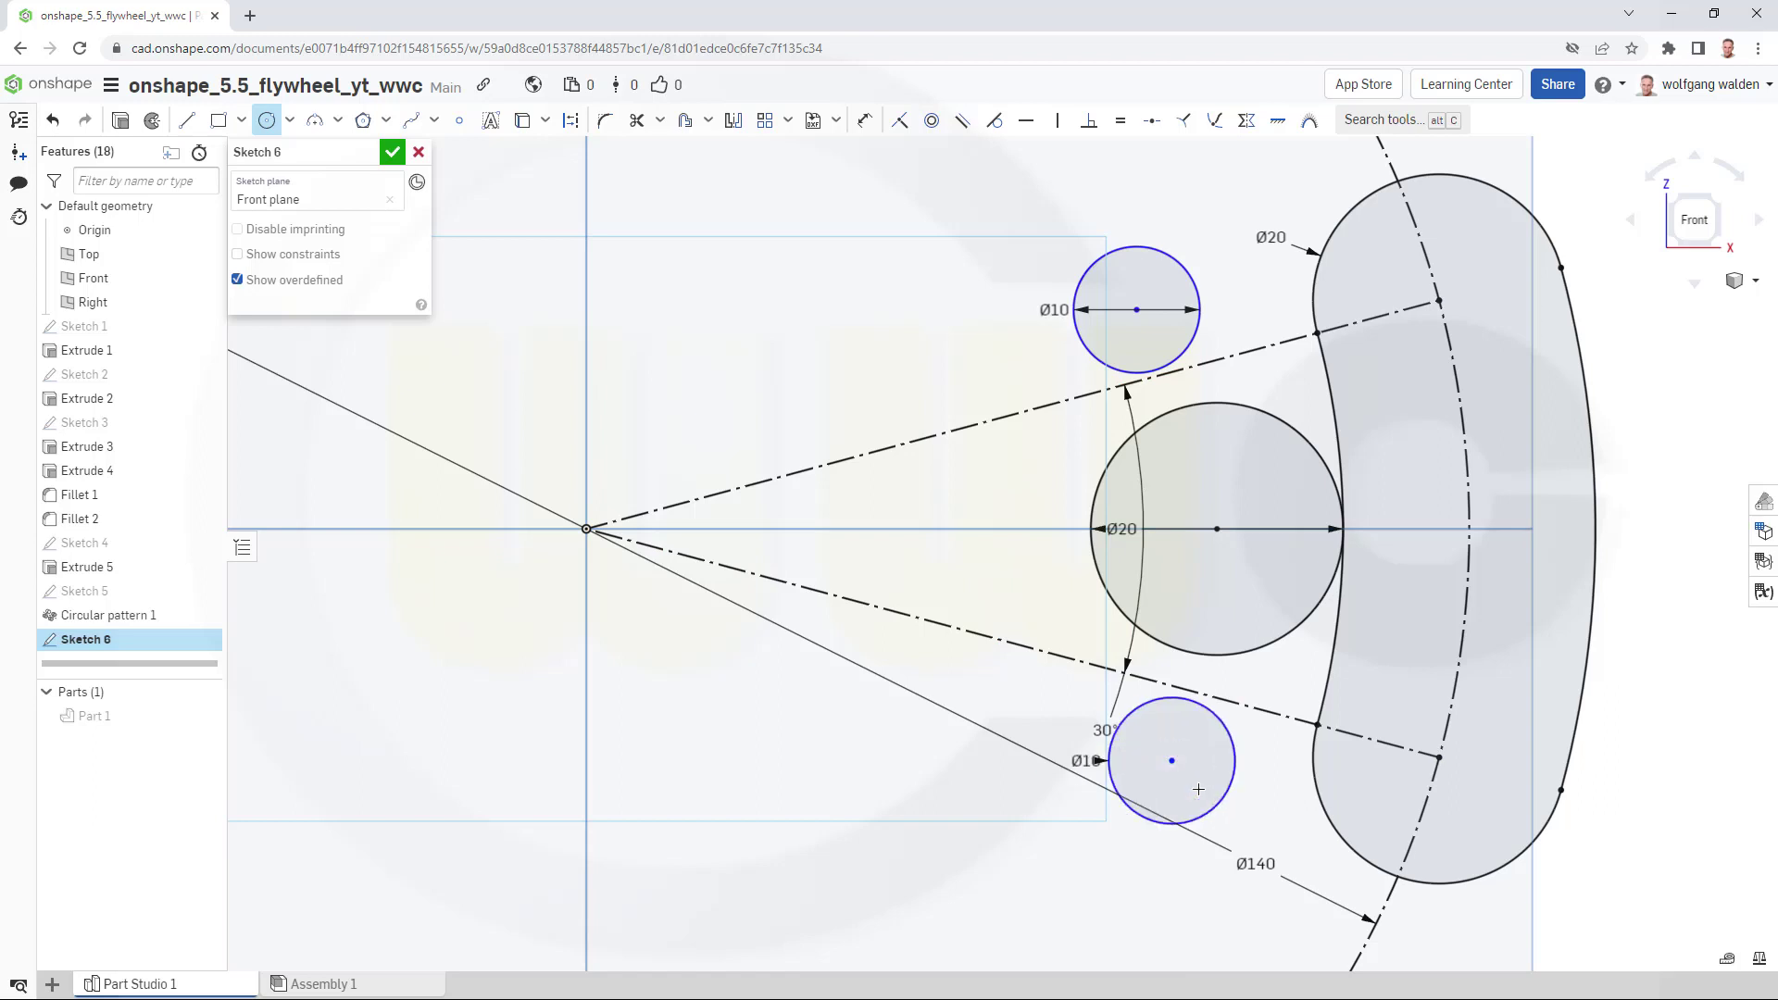
key(Escape)
Make each Ø10 circle tangent to the Ø20 circle and its adjacent slot end.
click(1000, 128)
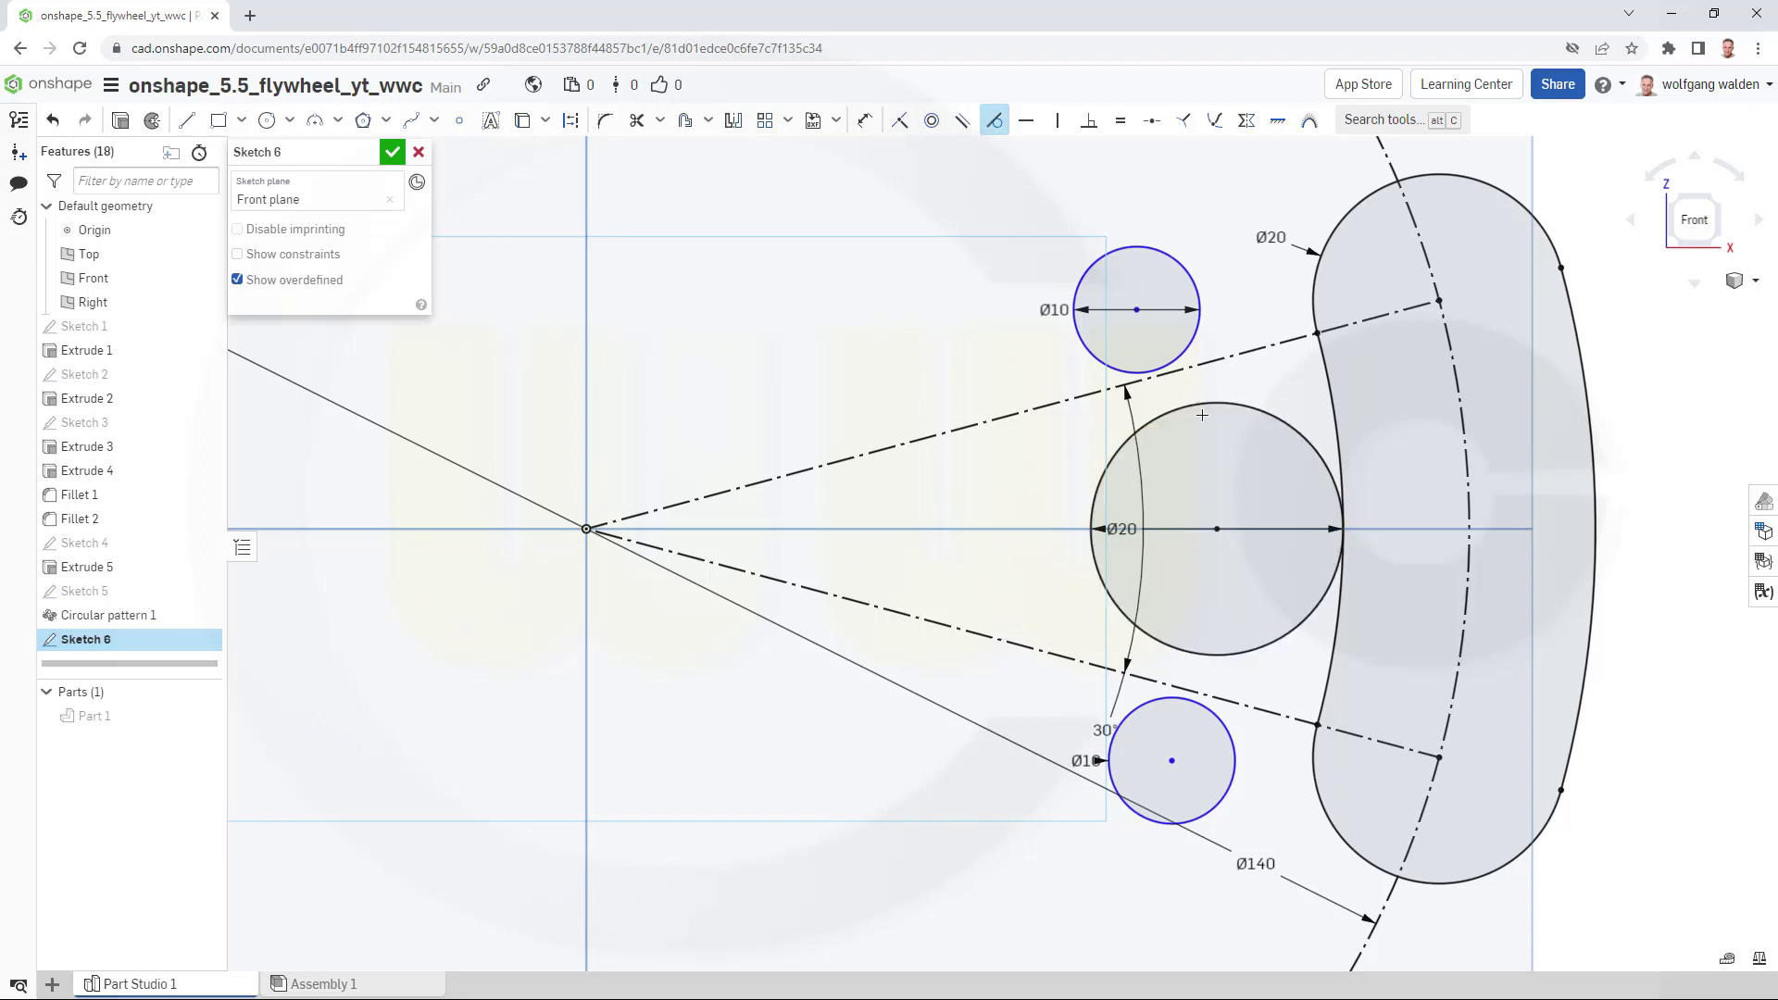
click(1169, 363)
click(1187, 401)
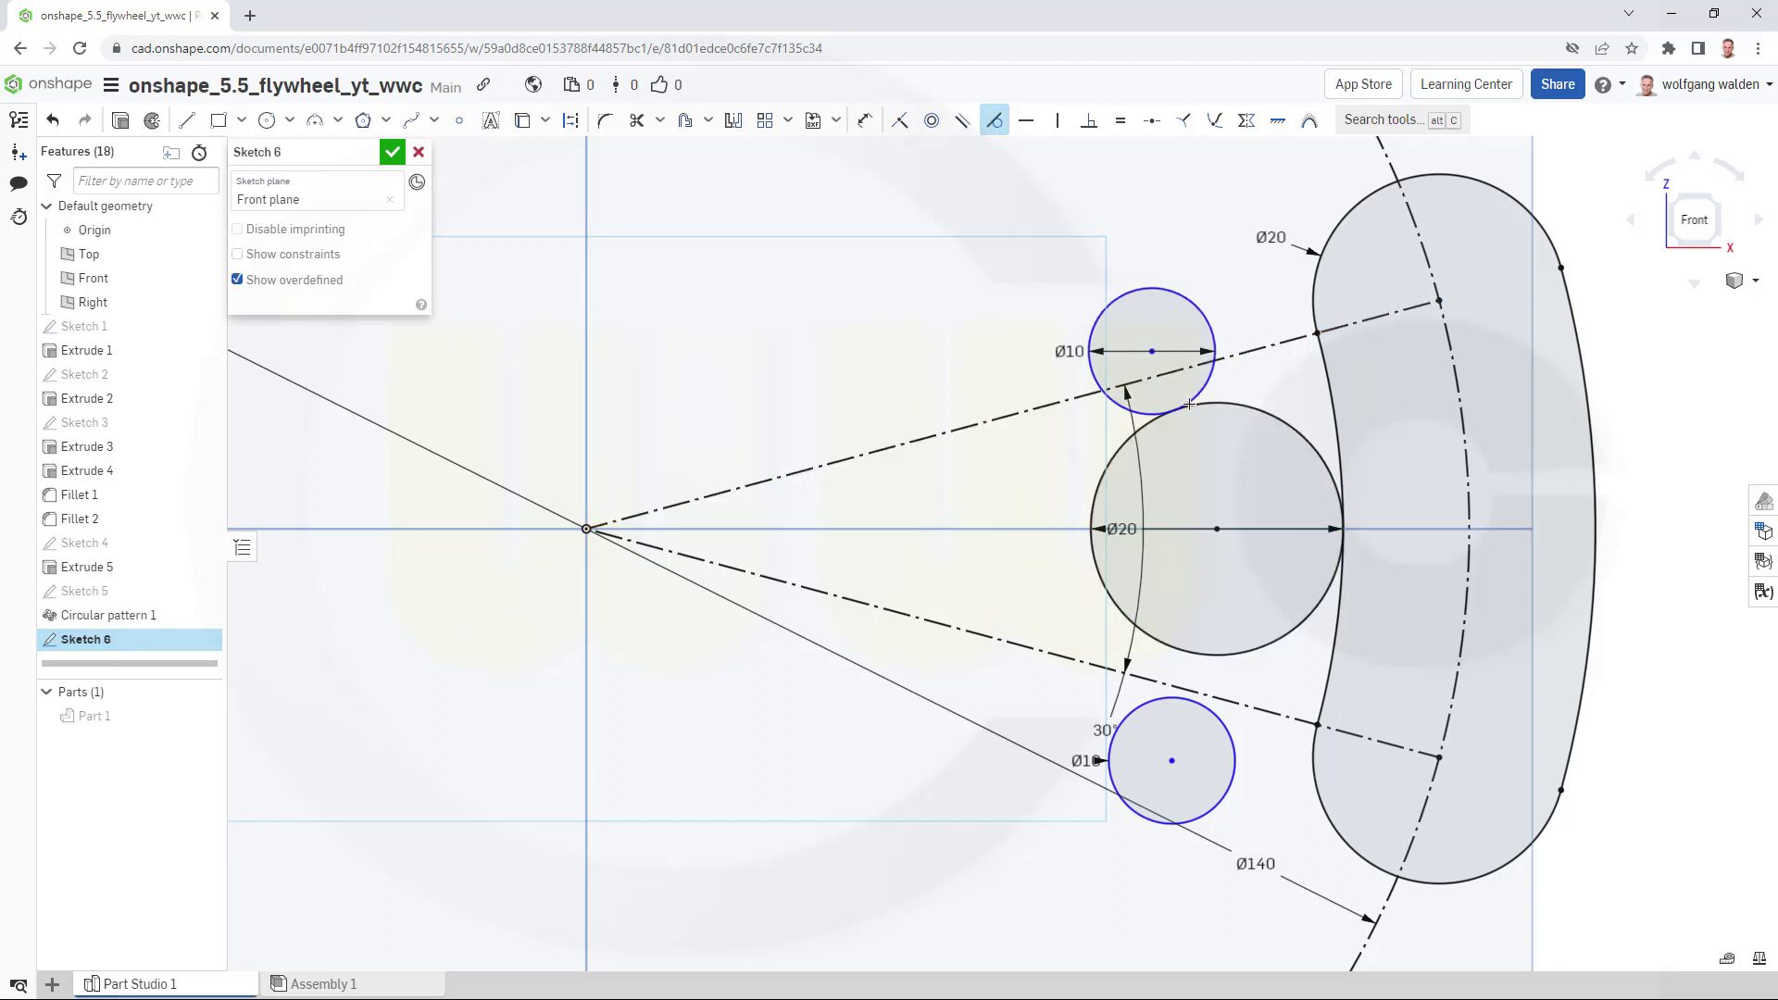
click(1204, 311)
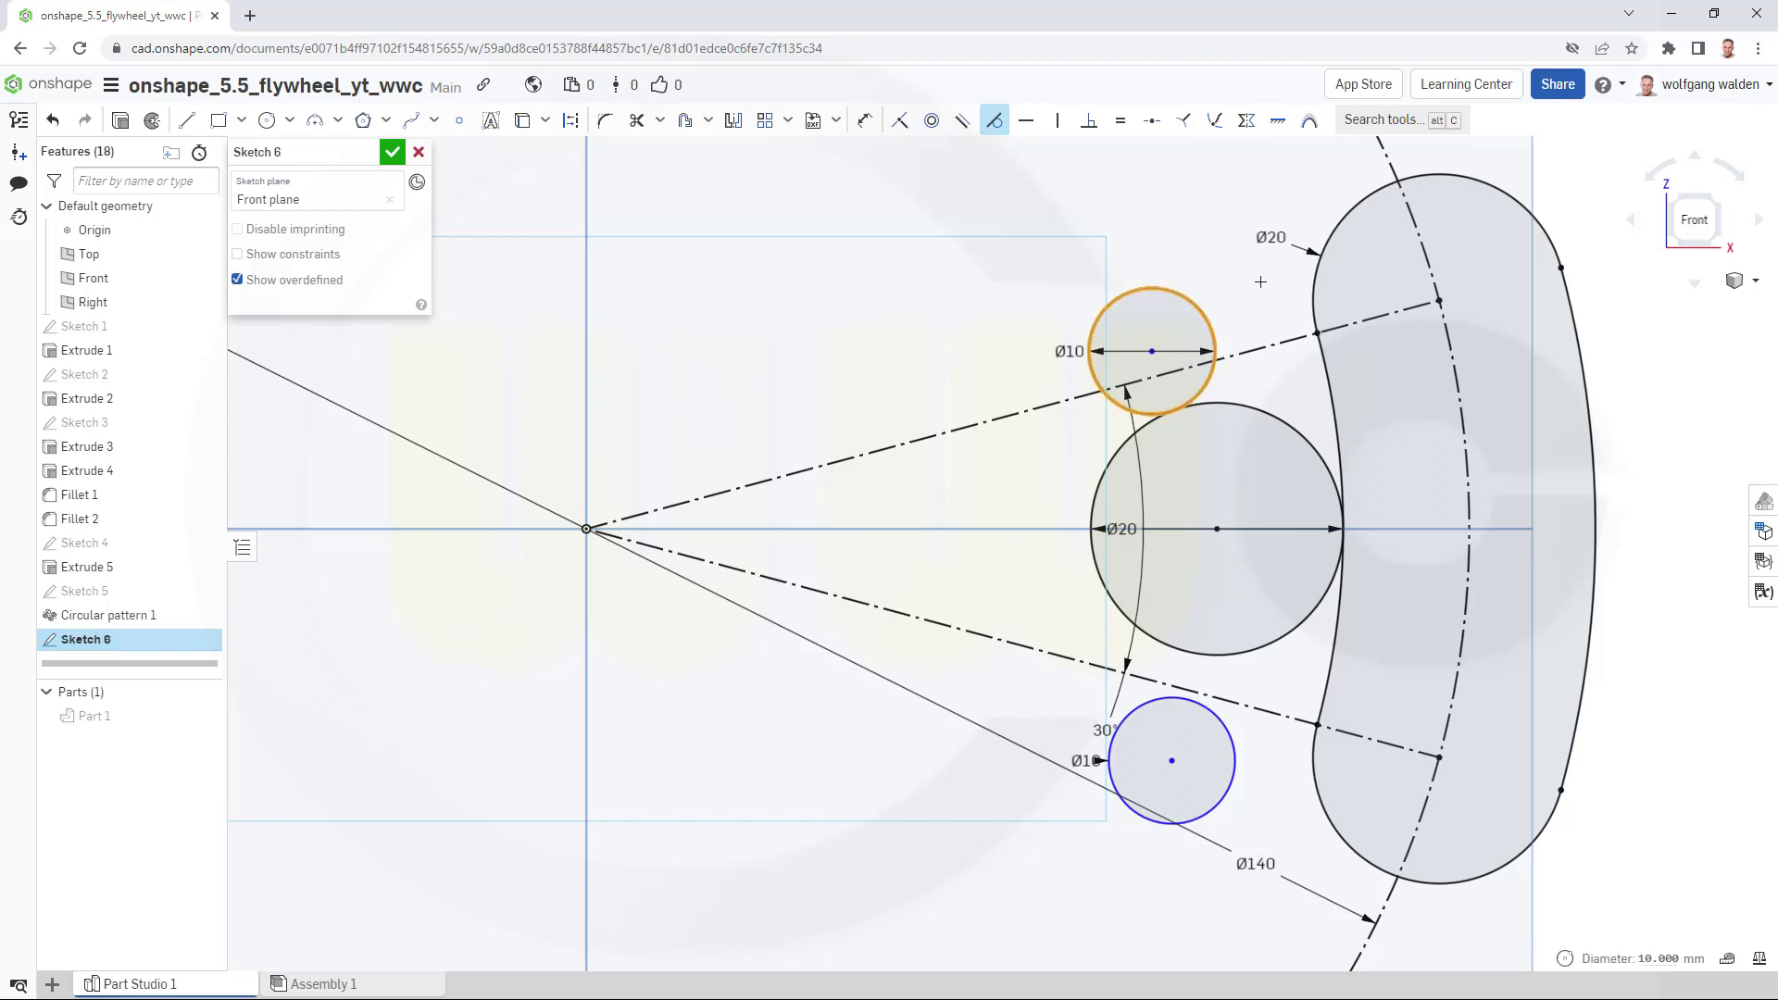
click(1315, 271)
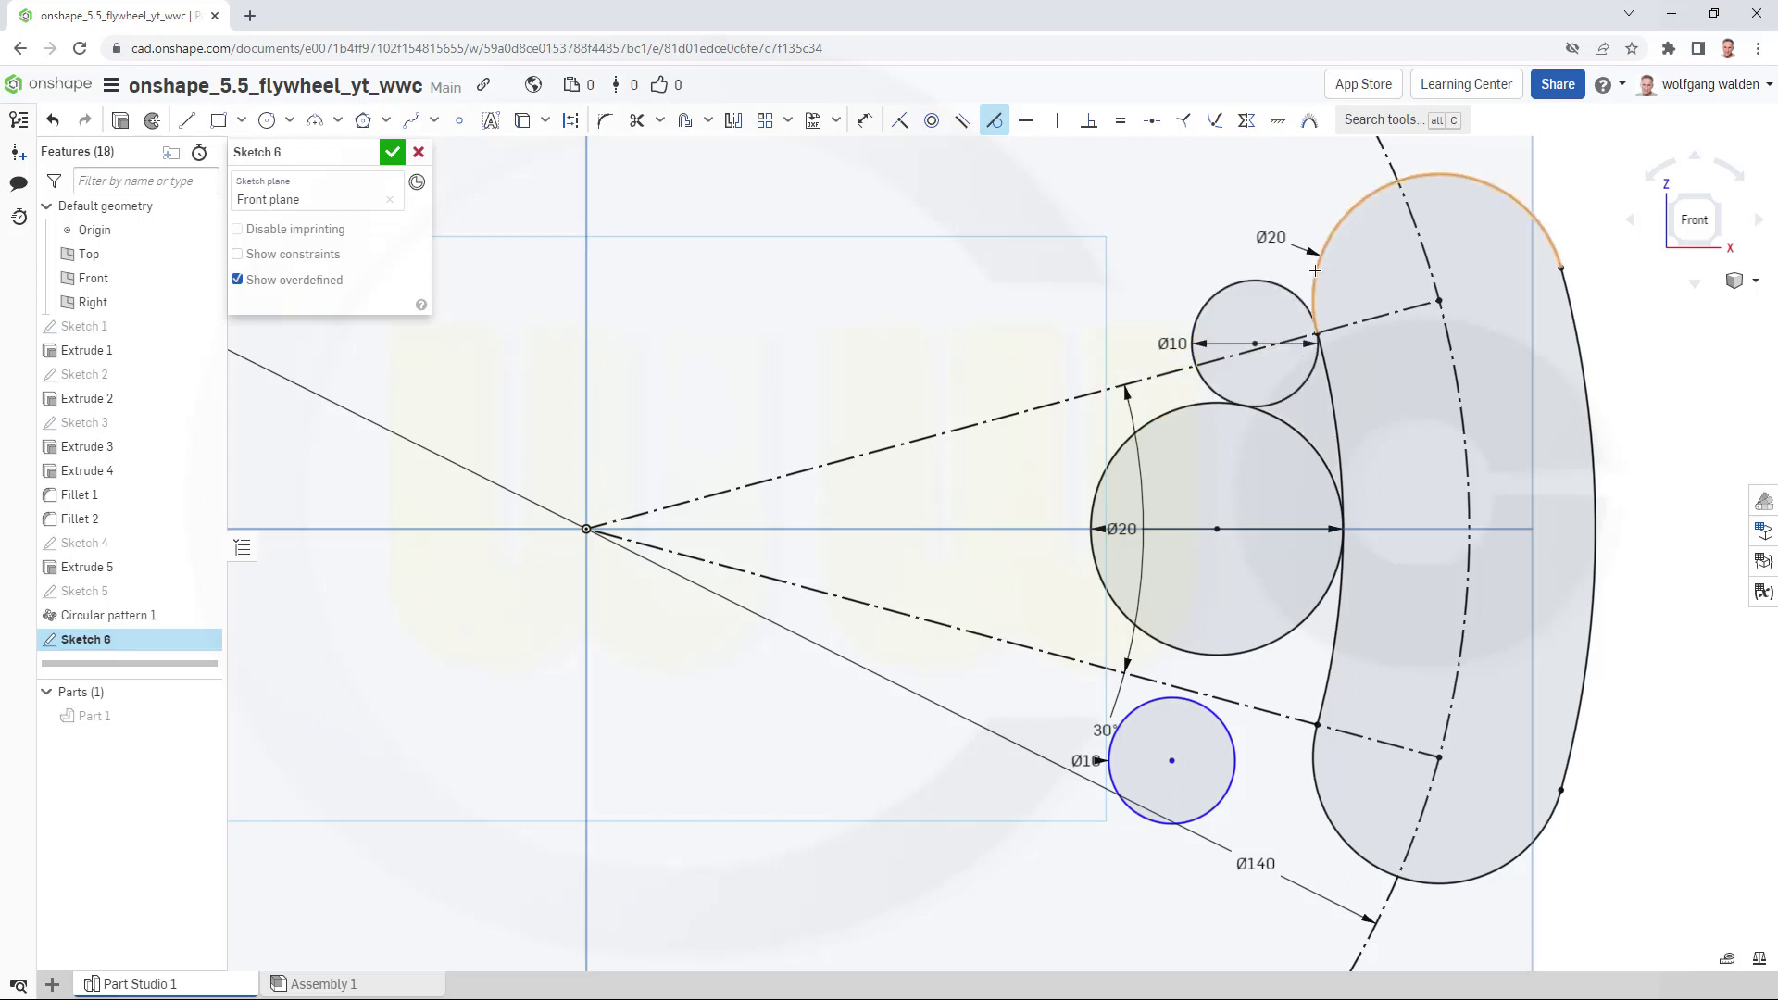
click(1211, 709)
click(1228, 654)
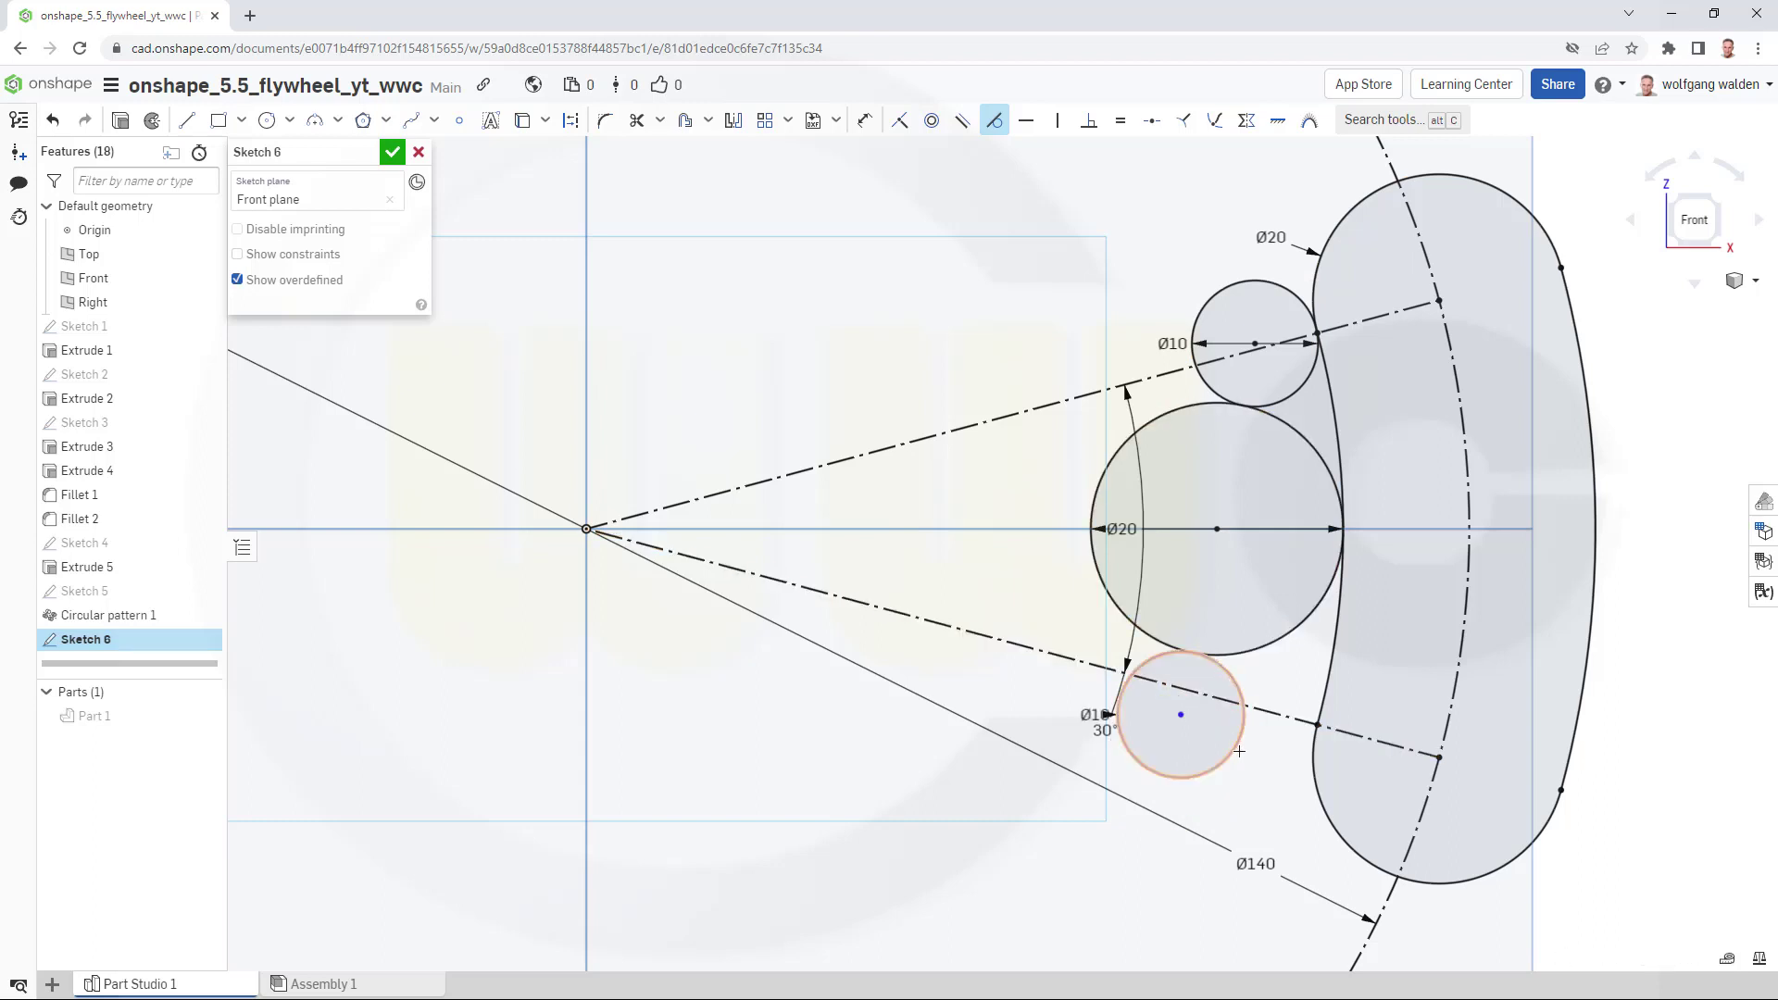
click(1232, 750)
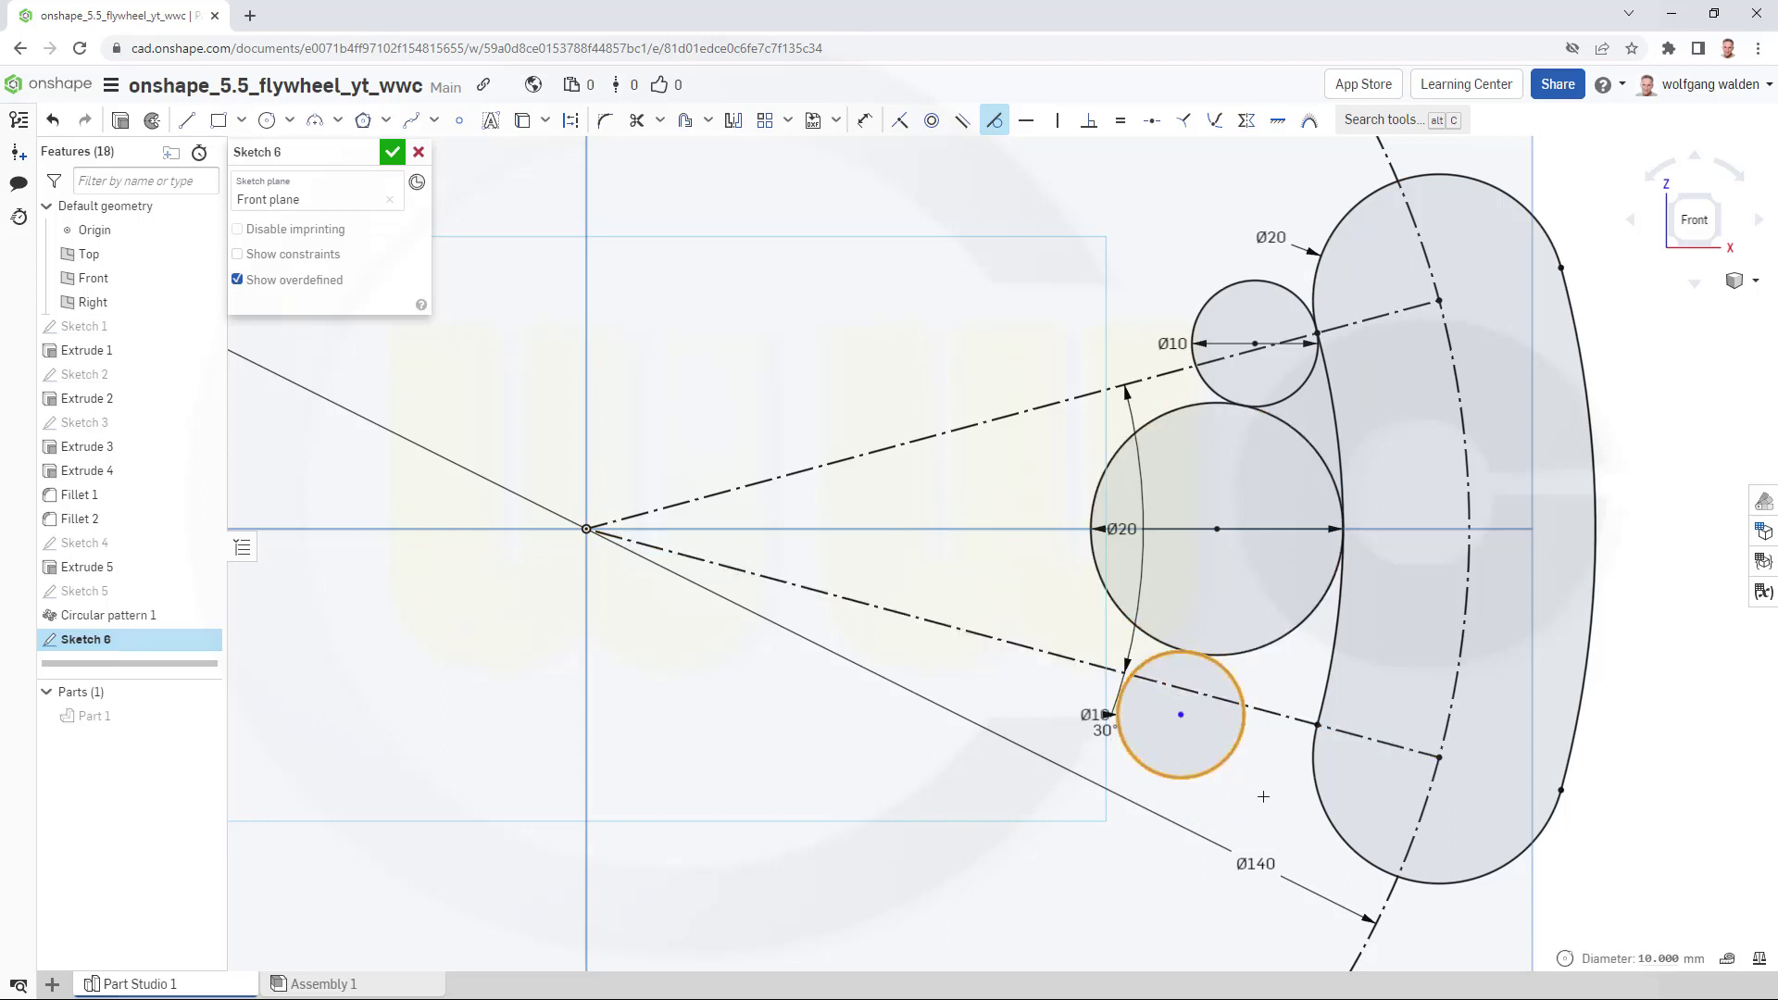
click(1347, 844)
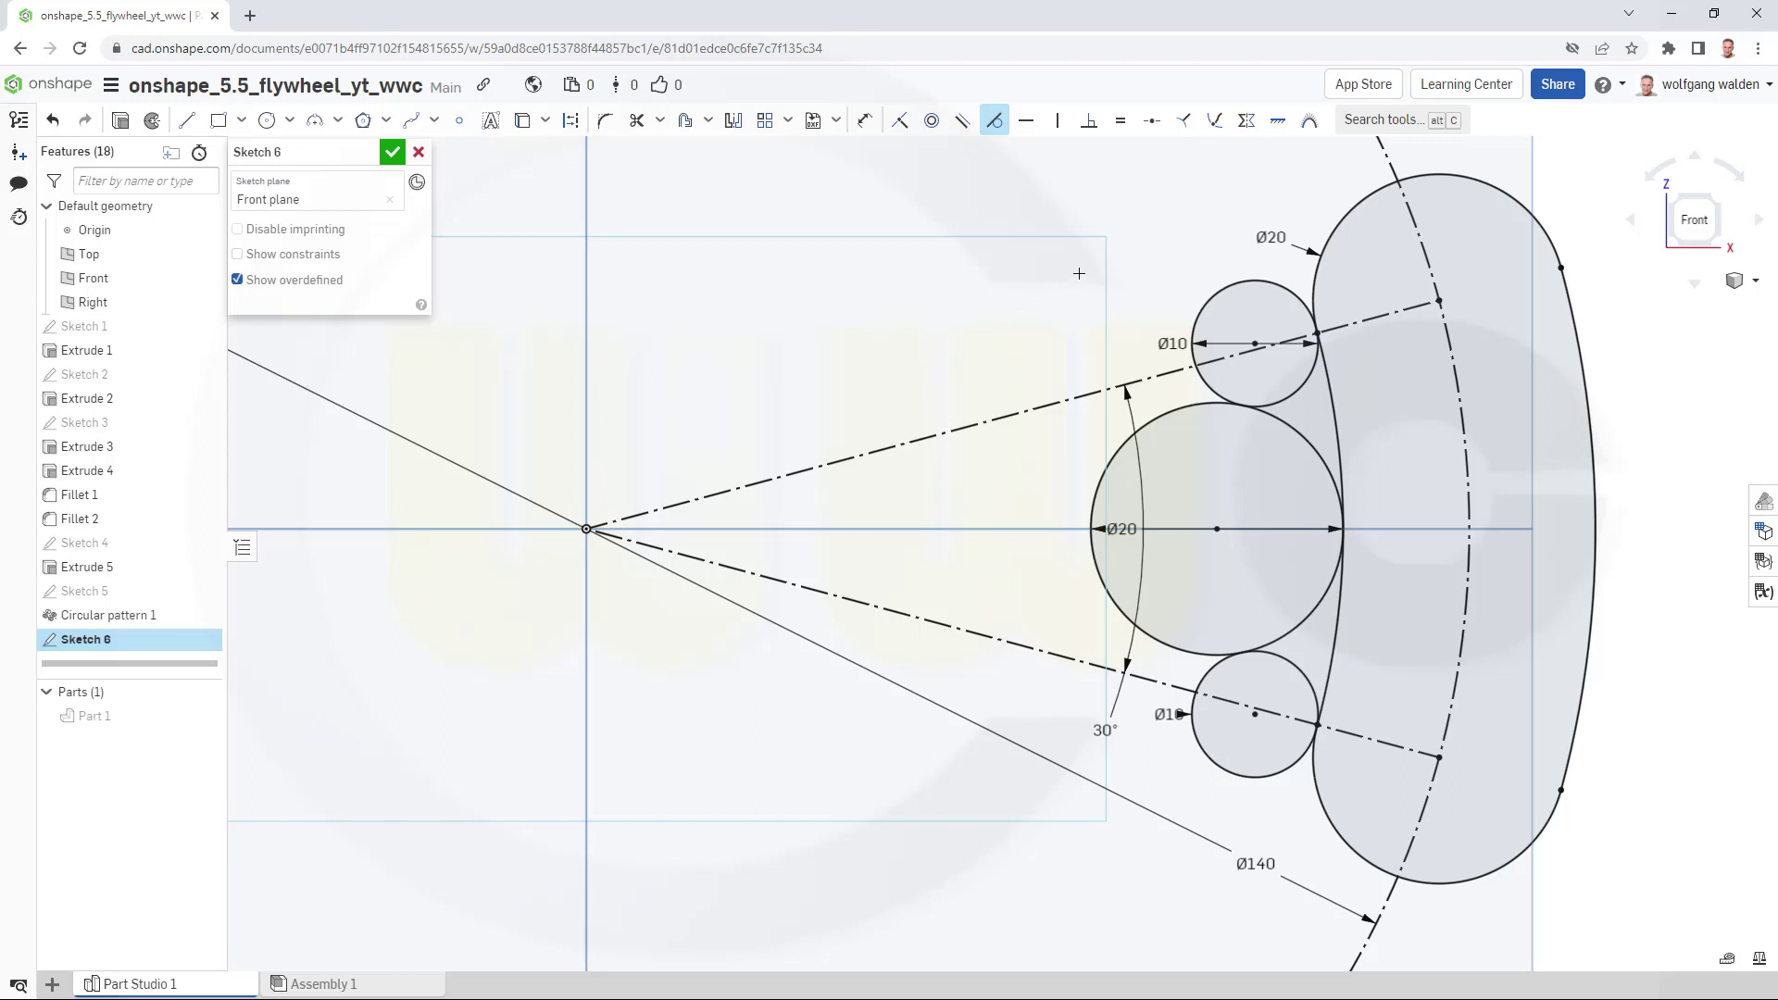
Trim away the outer halves and leftover short arcs of both Ø10 circles.
click(636, 120)
click(1250, 280)
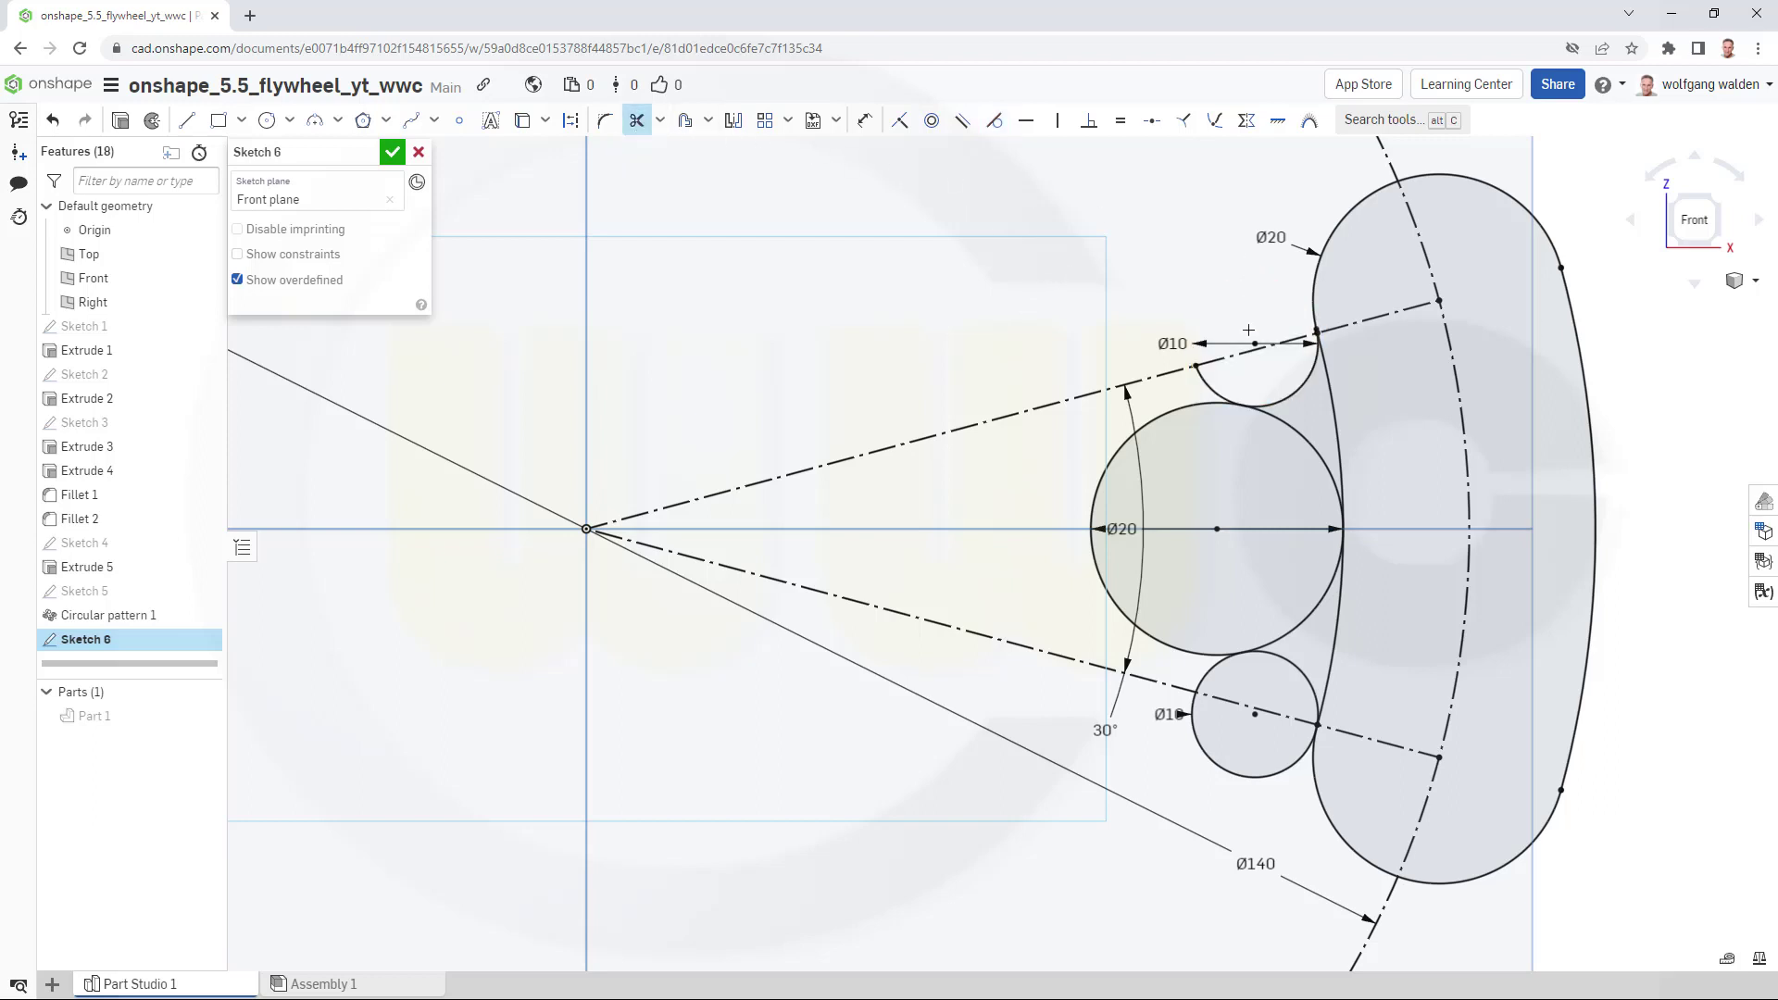
click(1210, 387)
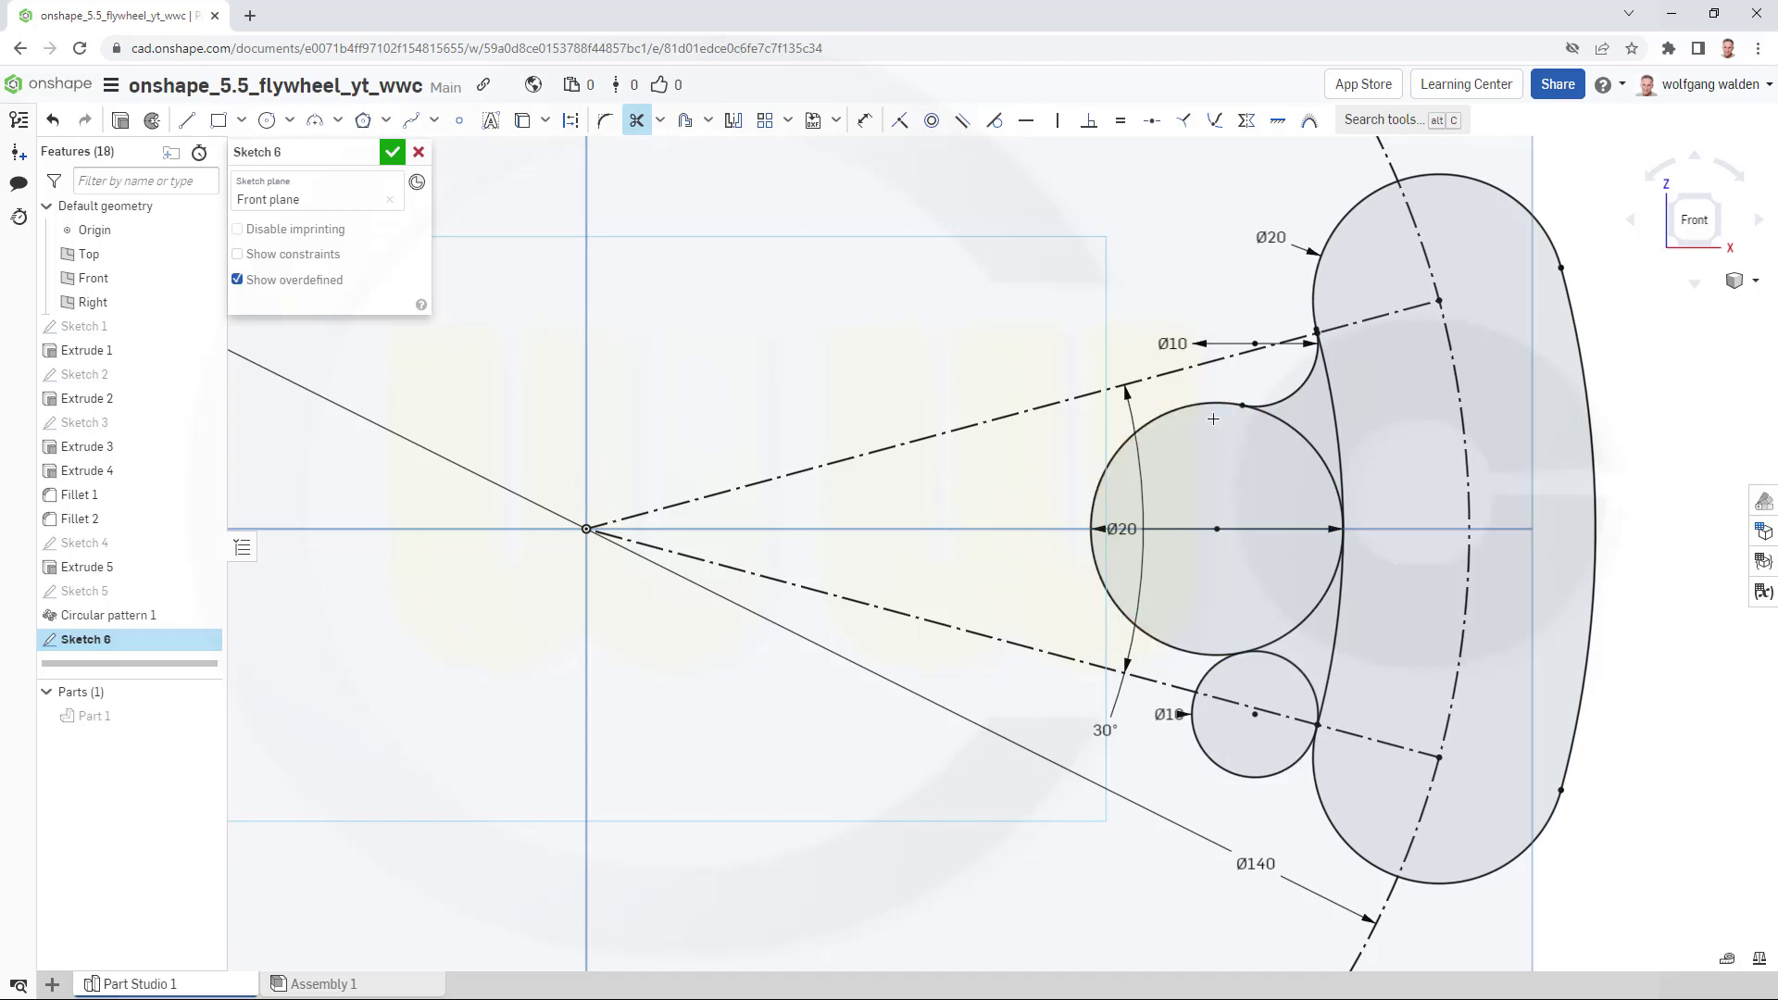
click(1207, 678)
click(1197, 751)
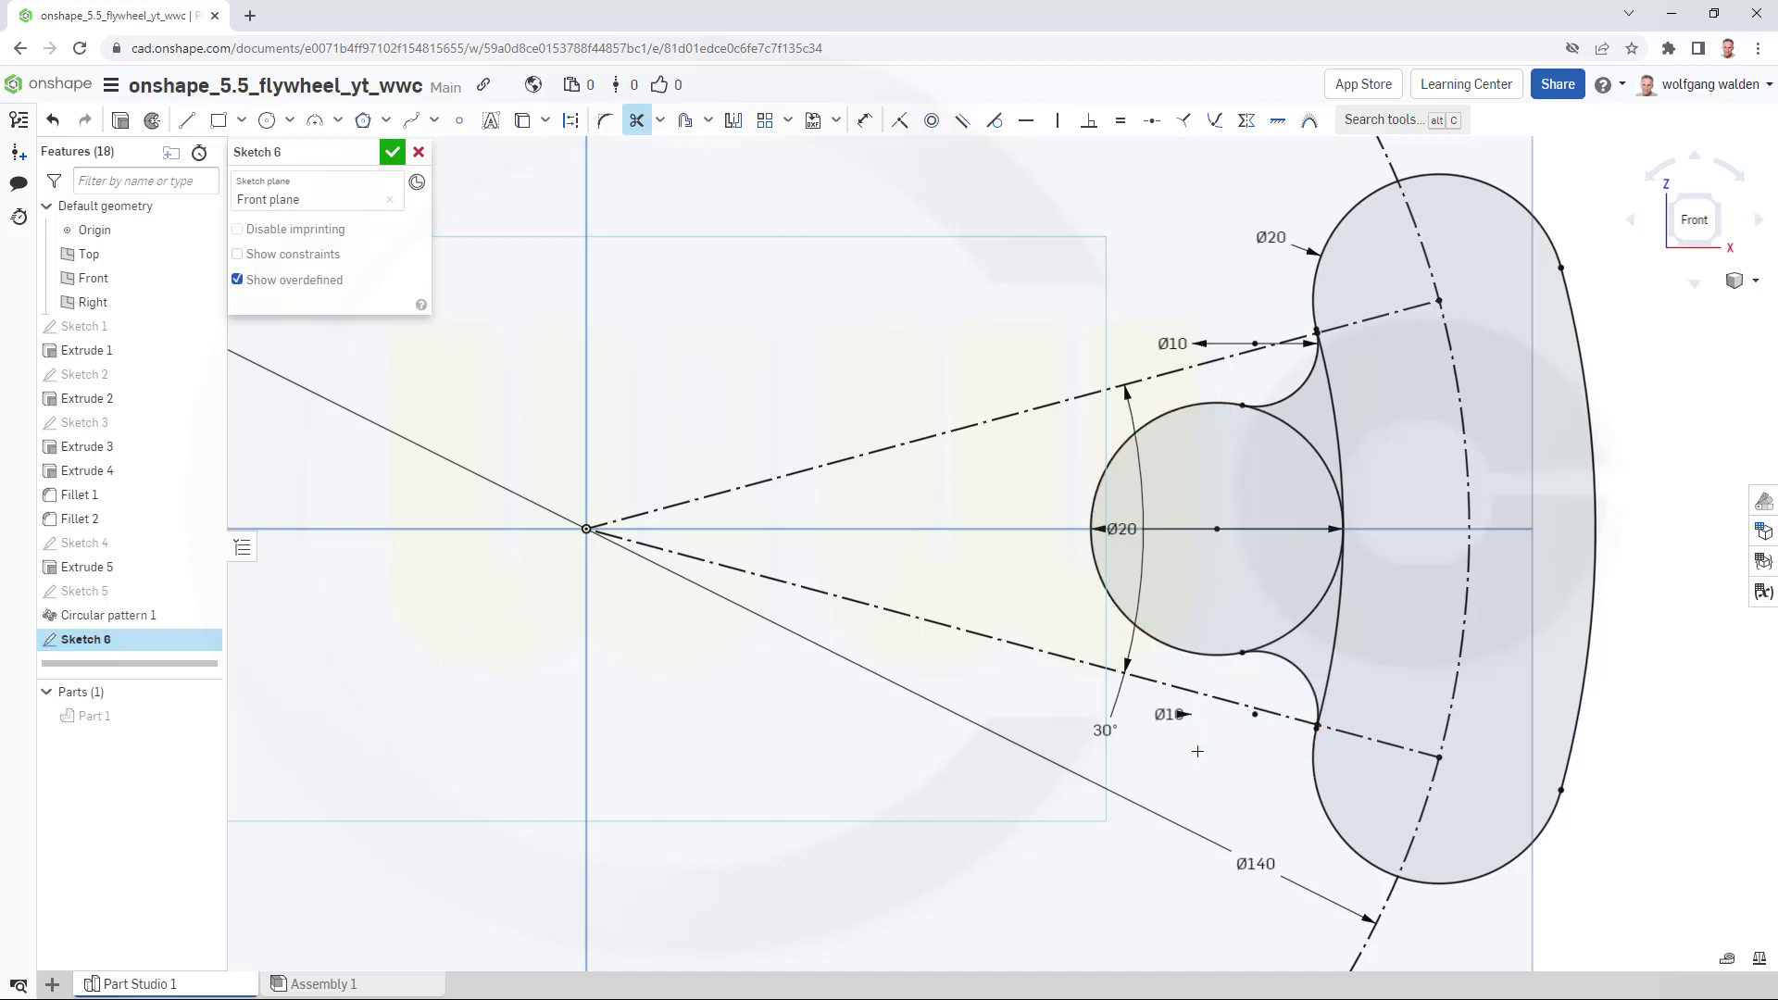
Trim the outer curve segments, the inner Ø20 arc and the stray slanted segment.
click(1330, 648)
click(1345, 440)
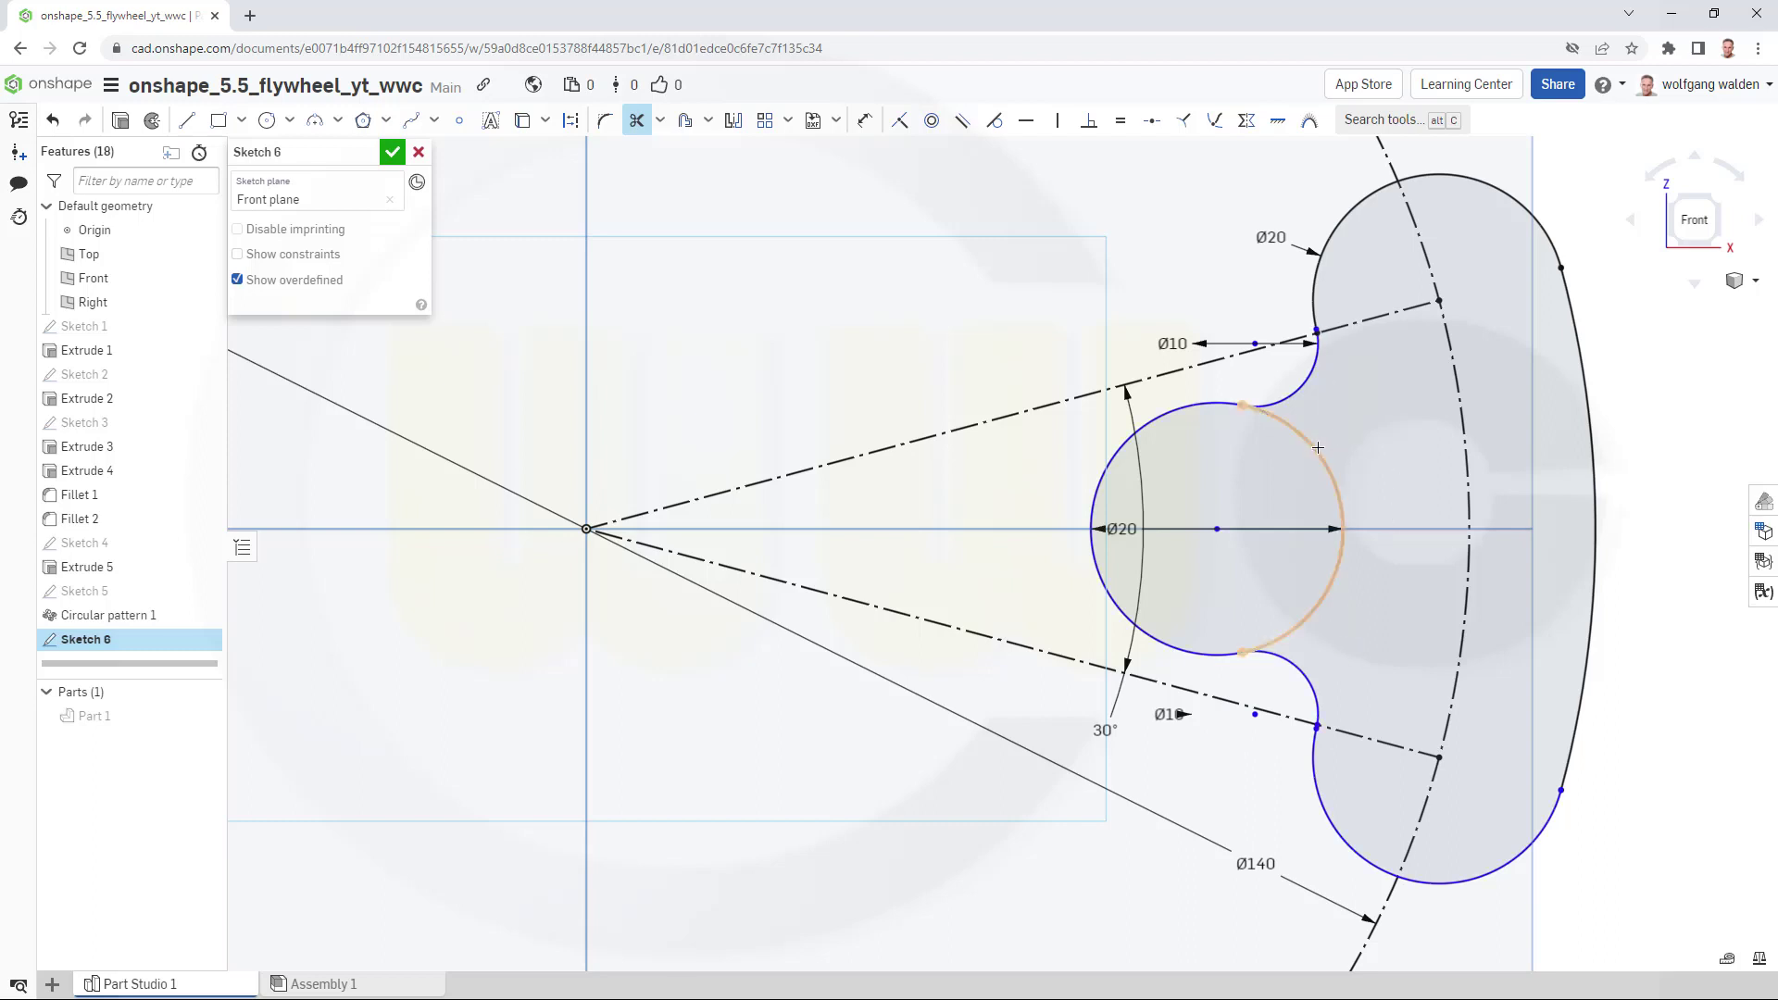
click(1317, 450)
scroll(1326, 795, up, 8)
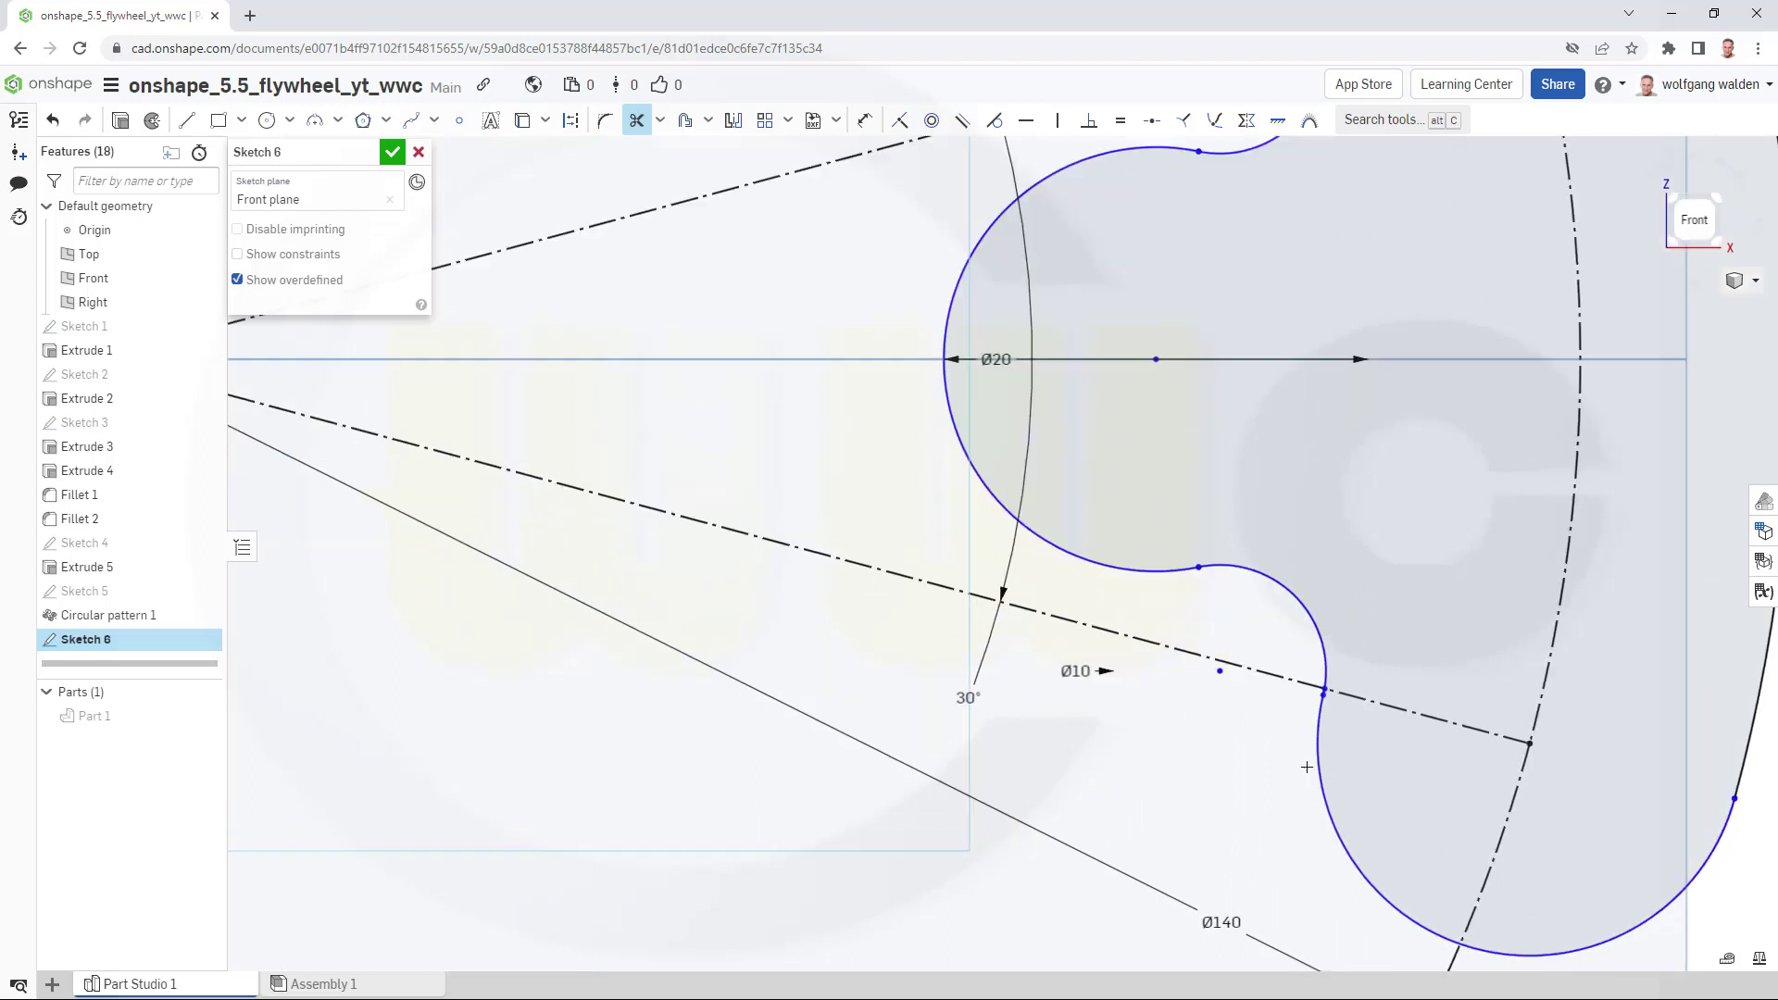
scroll(1295, 690, up, 10)
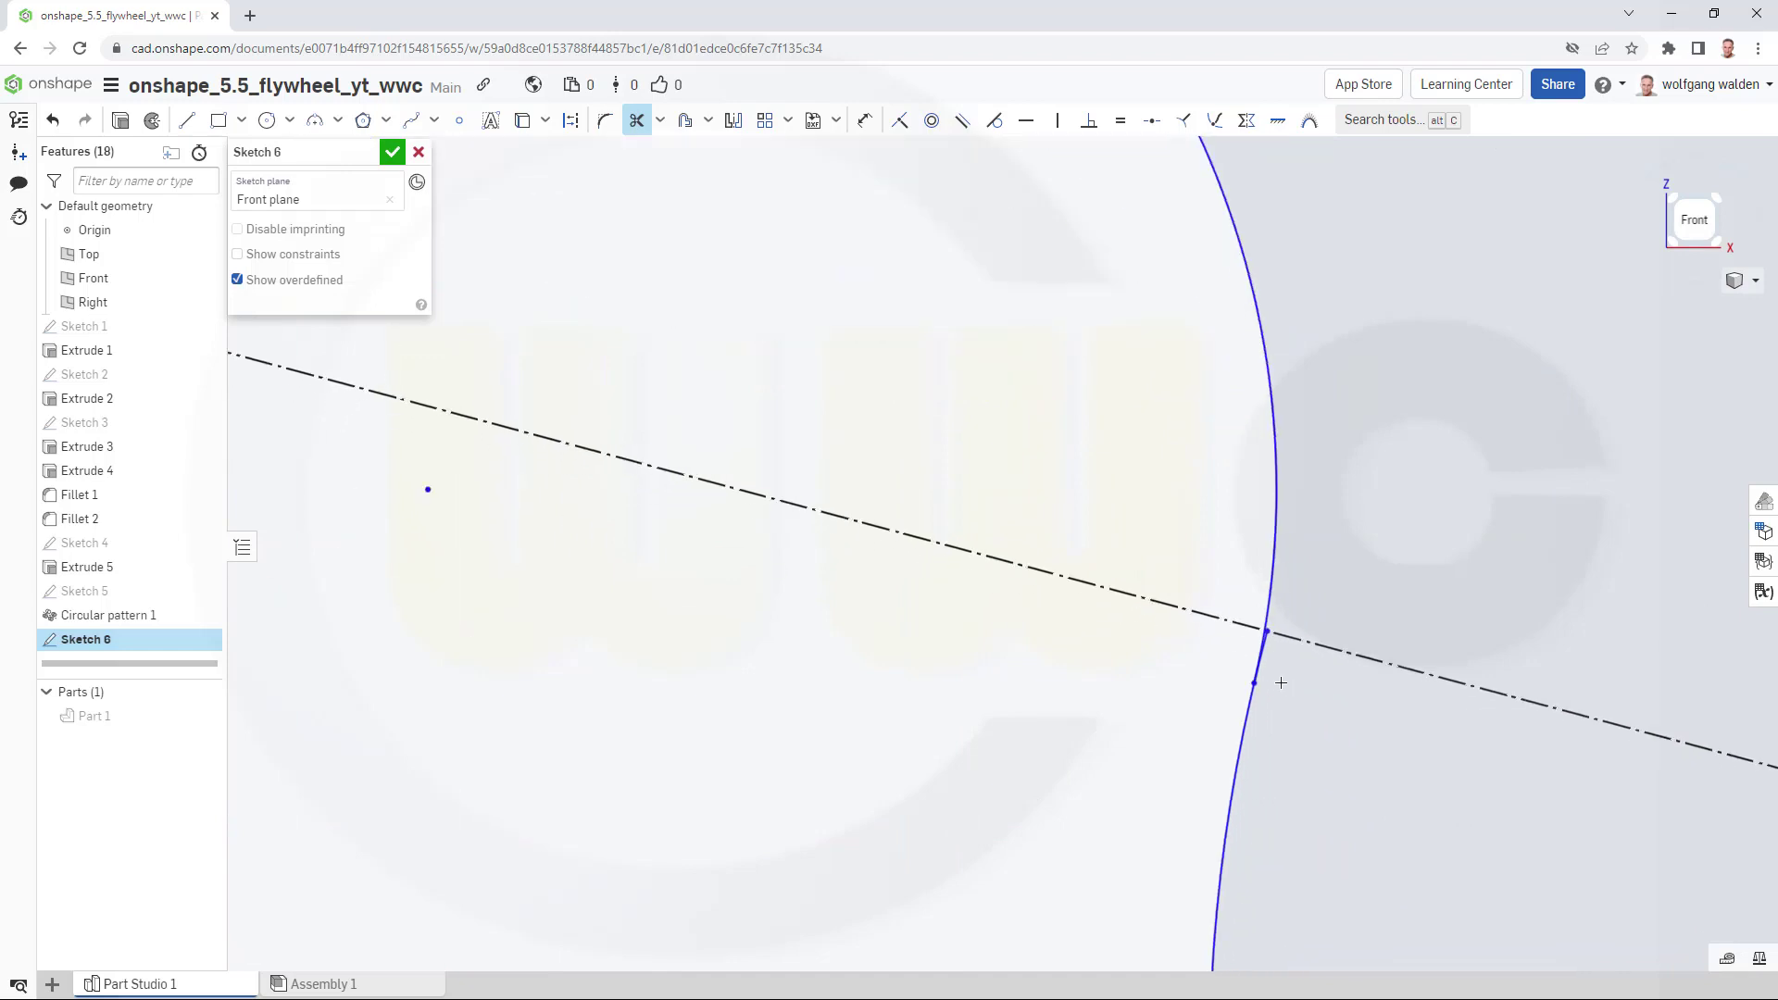
click(1229, 467)
scroll(1288, 463, down, 4)
scroll(1373, 359, down, 3)
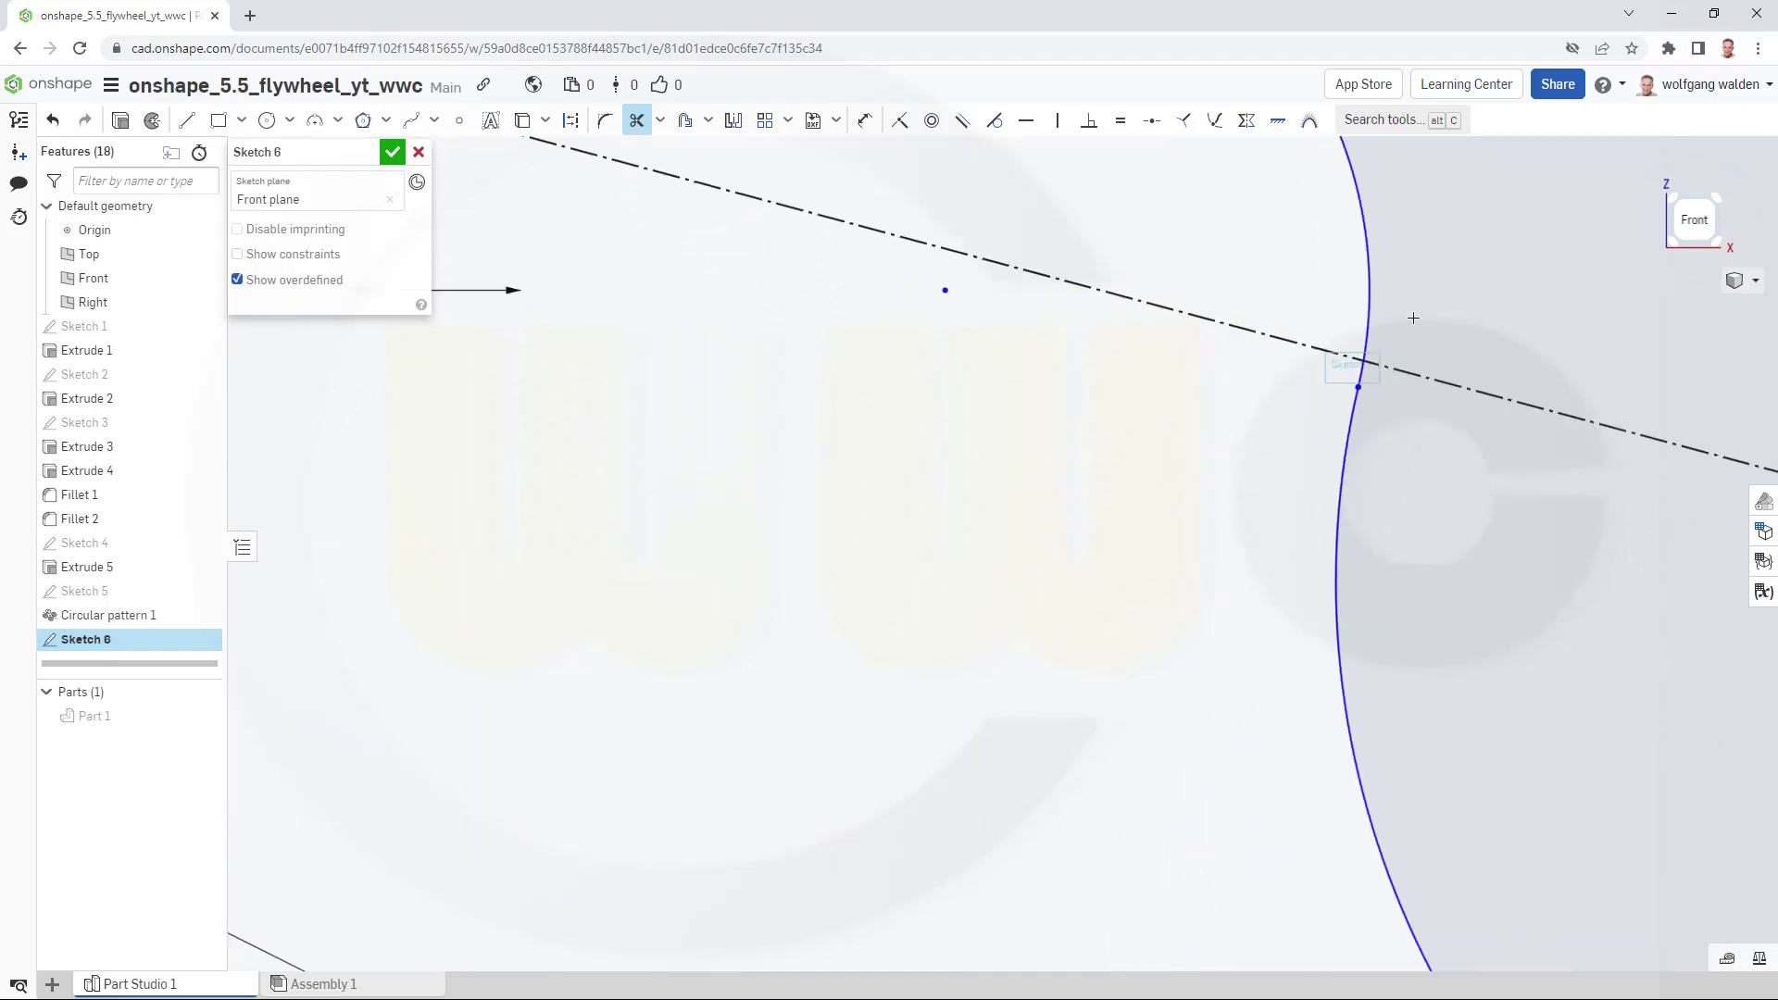
scroll(1351, 318, down, 3)
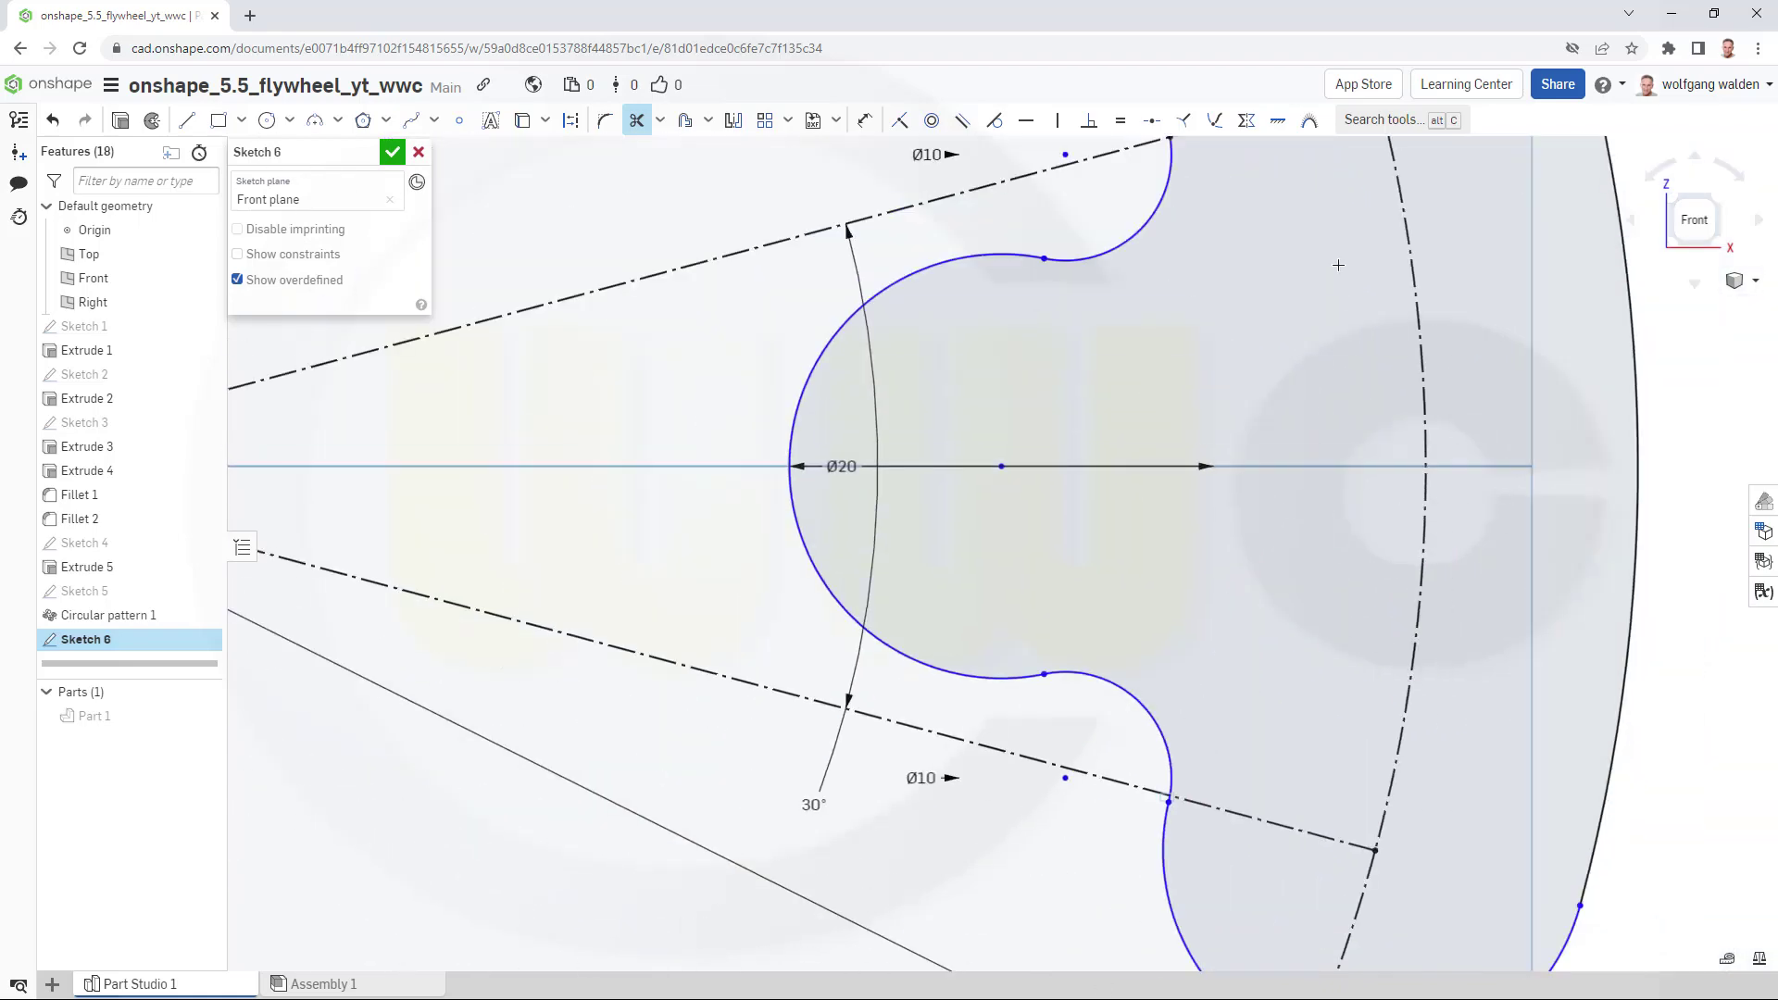
scroll(1105, 482, up, 5)
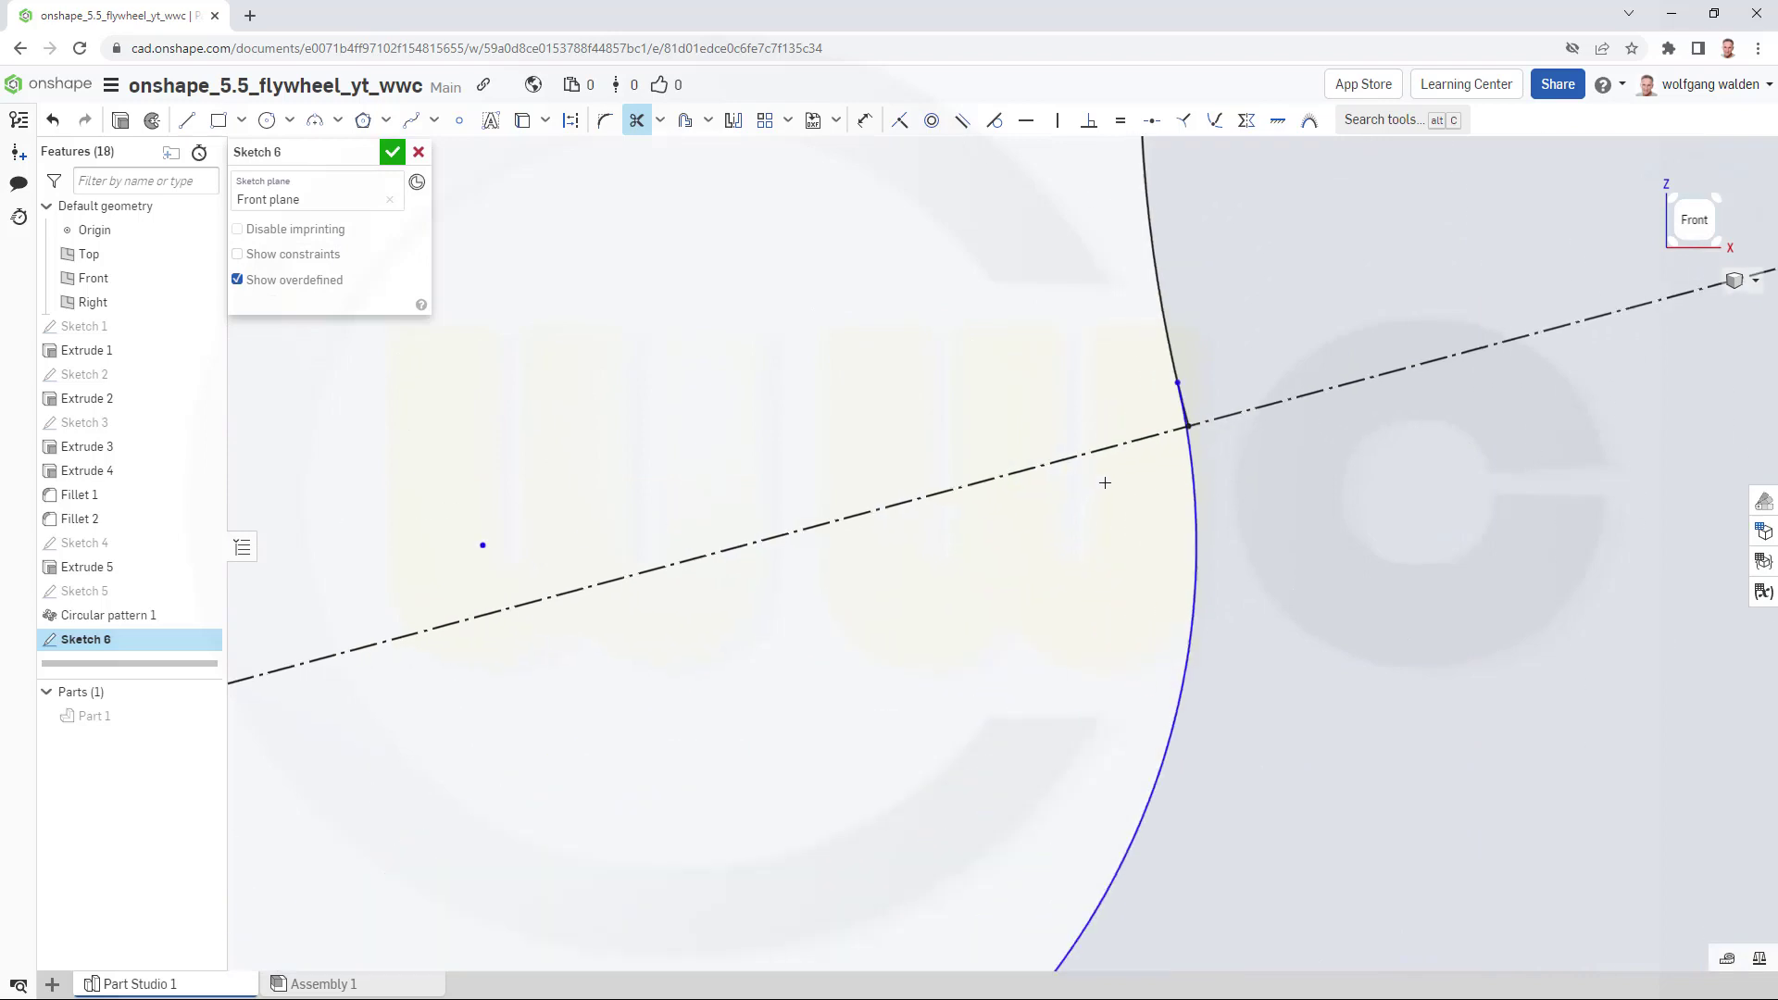
scroll(1195, 389, up, 3)
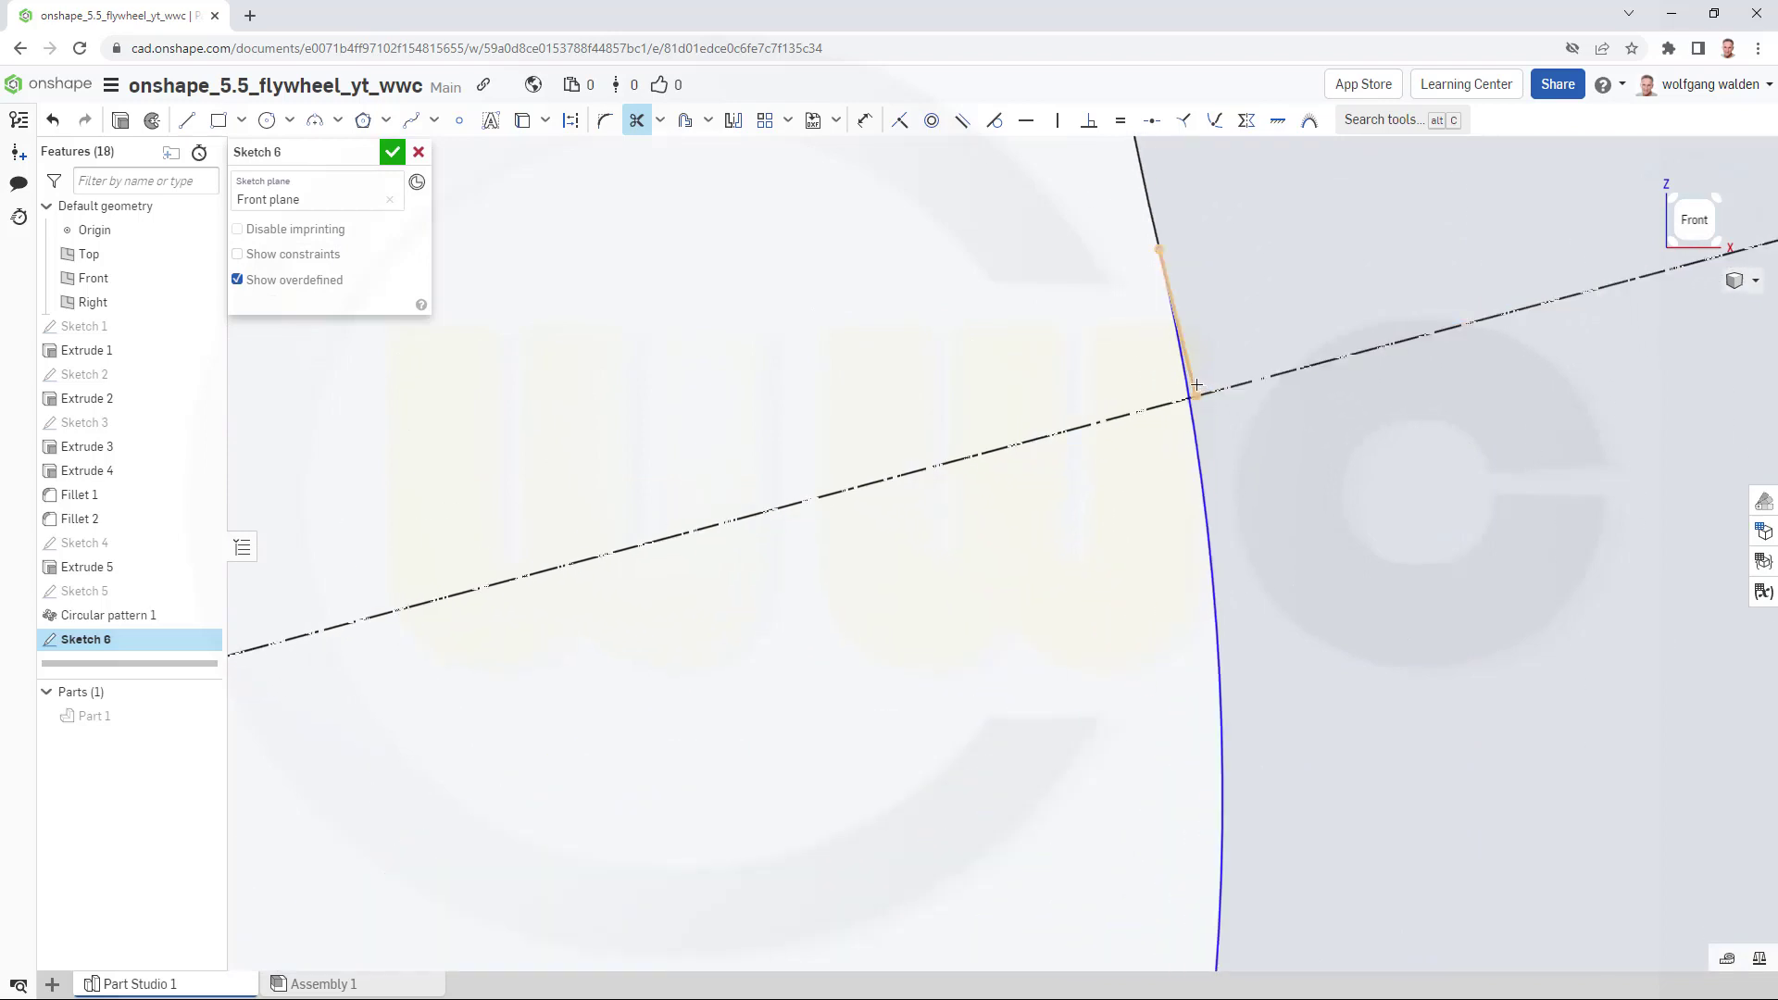
scroll(1196, 384, down, 5)
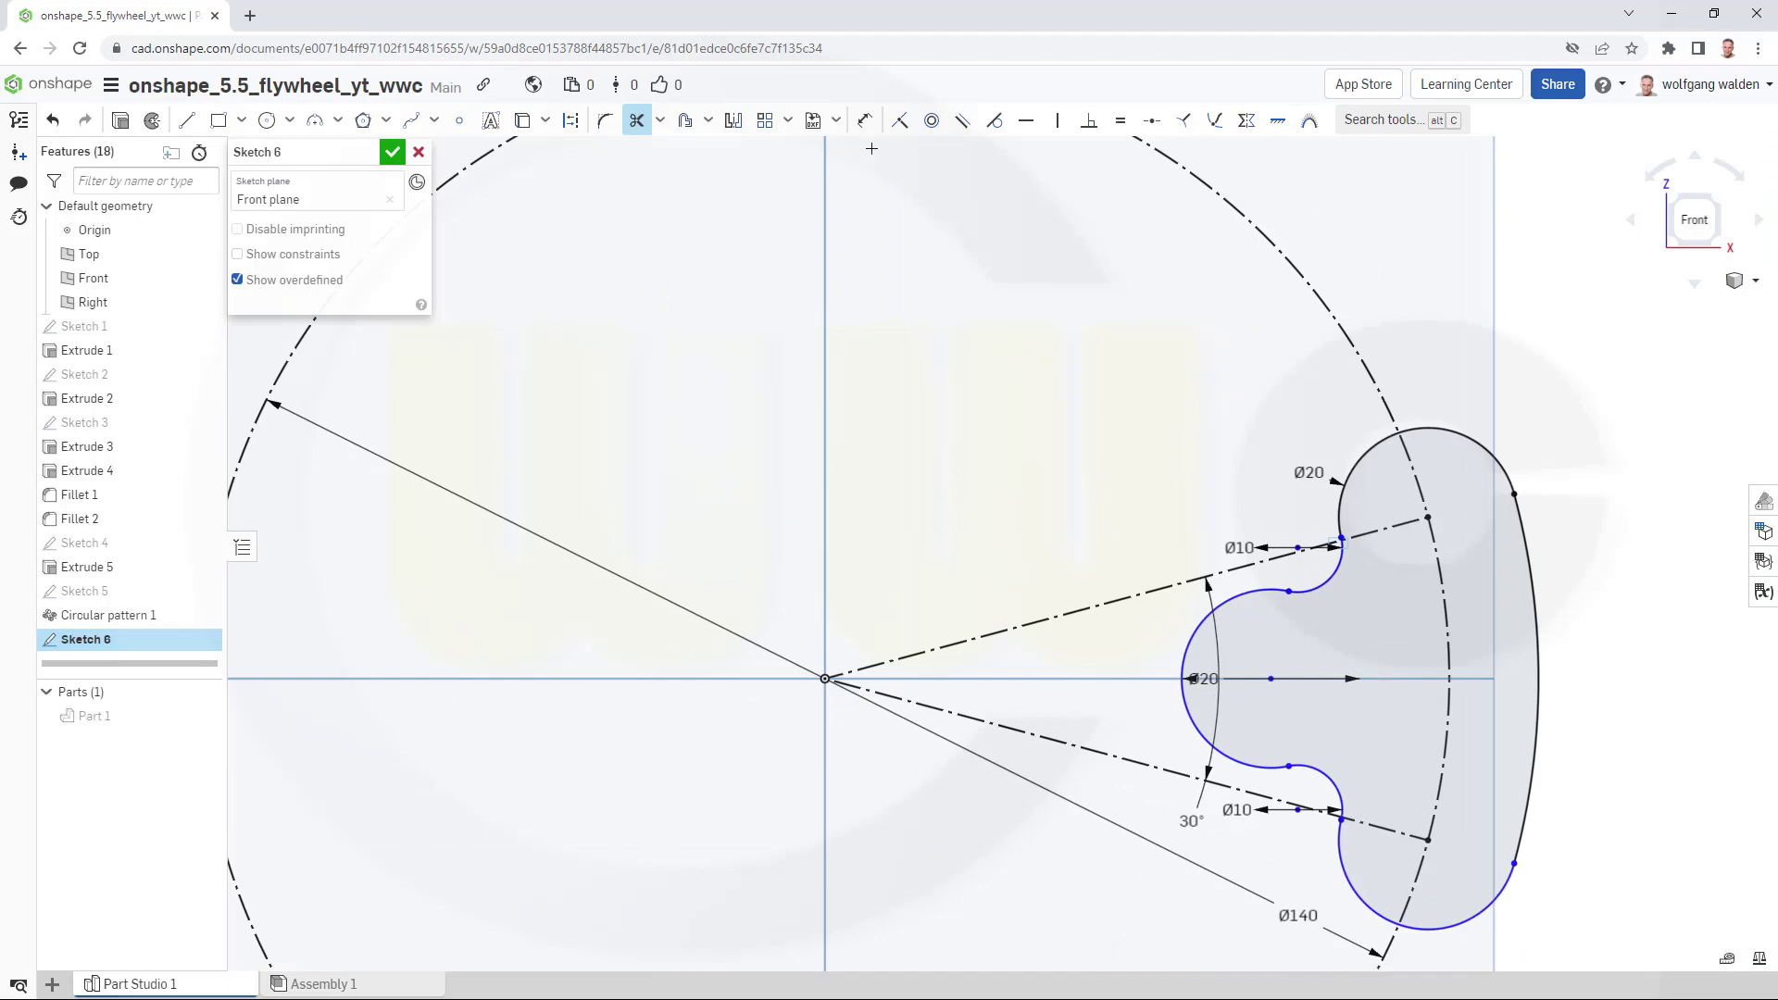
Dimension the Ø20 circle centre 50 mm horizontally from the origin.
click(864, 121)
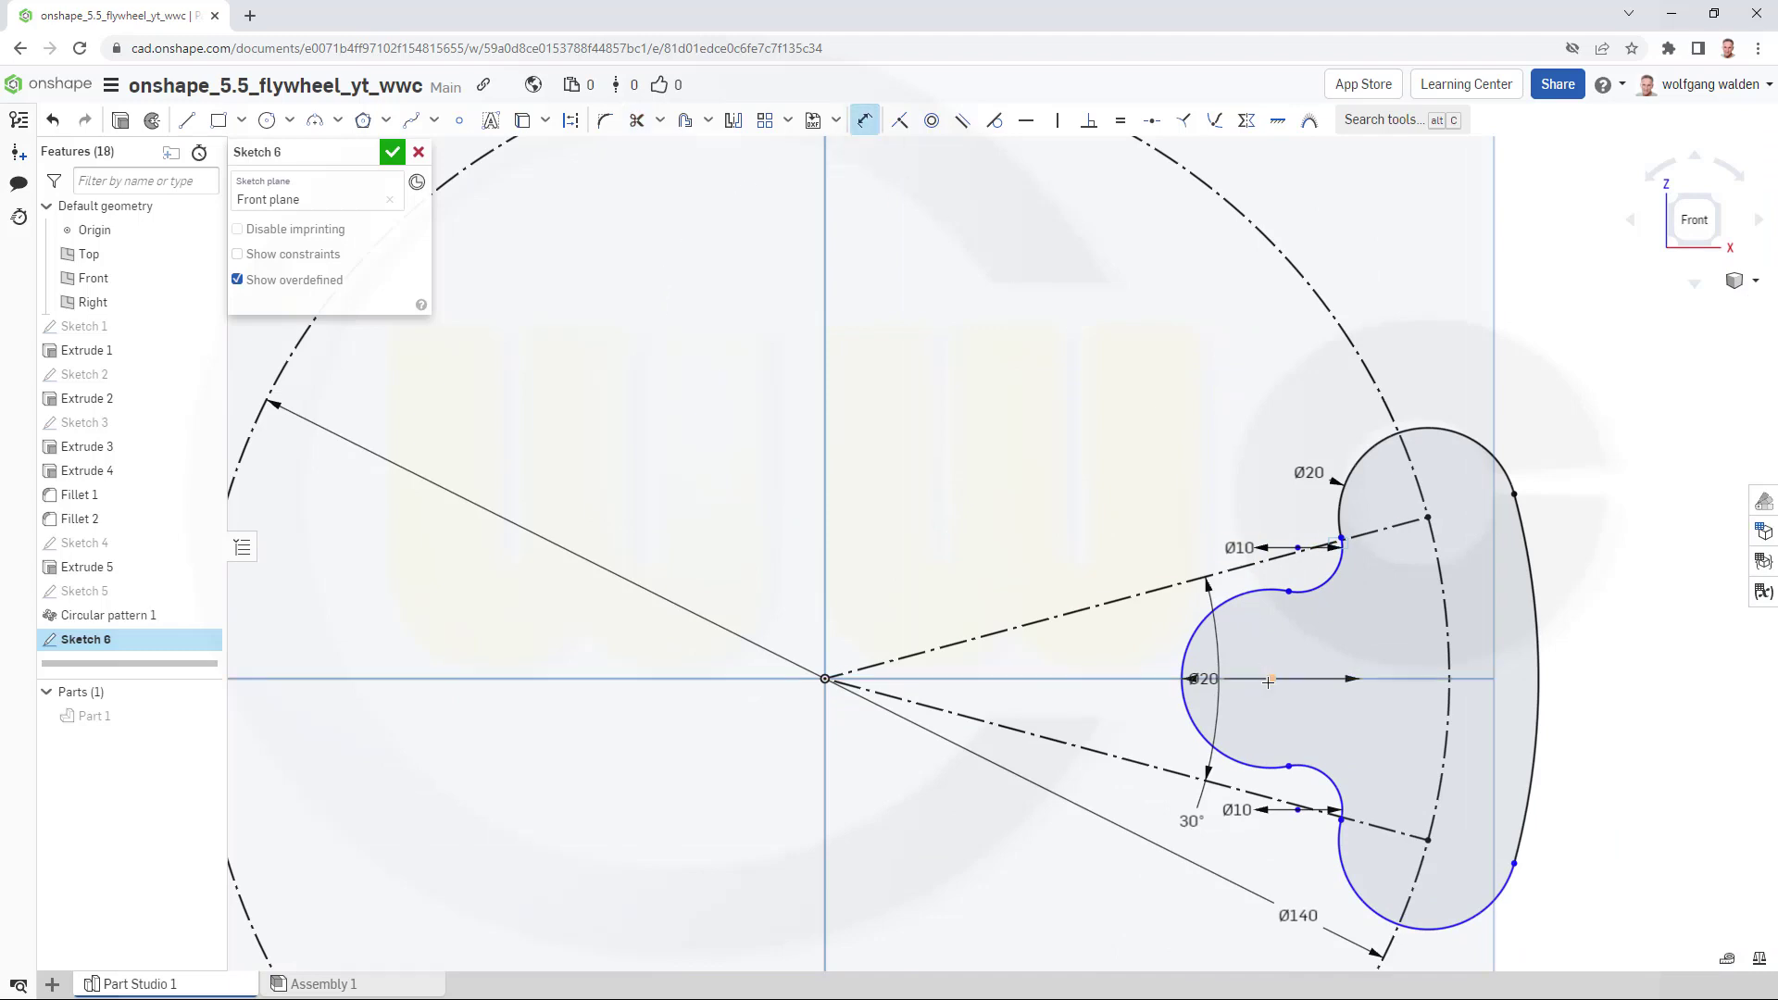
click(1271, 679)
click(826, 678)
click(996, 540)
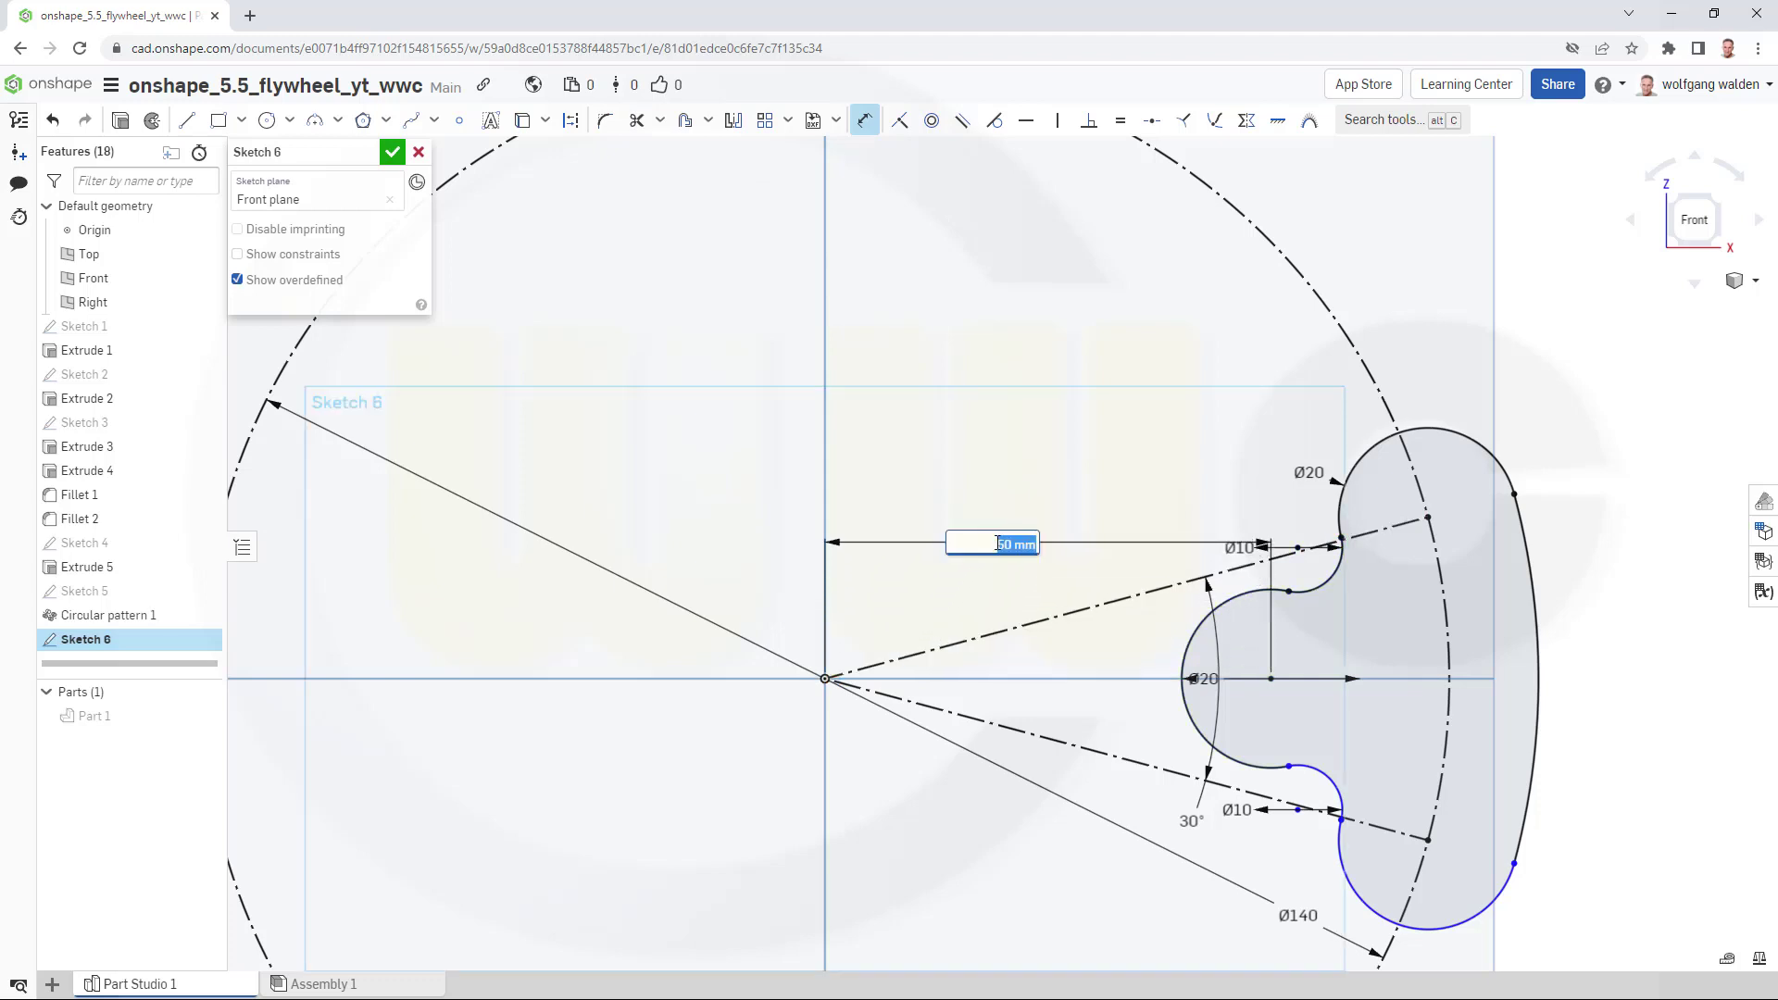
key(Return)
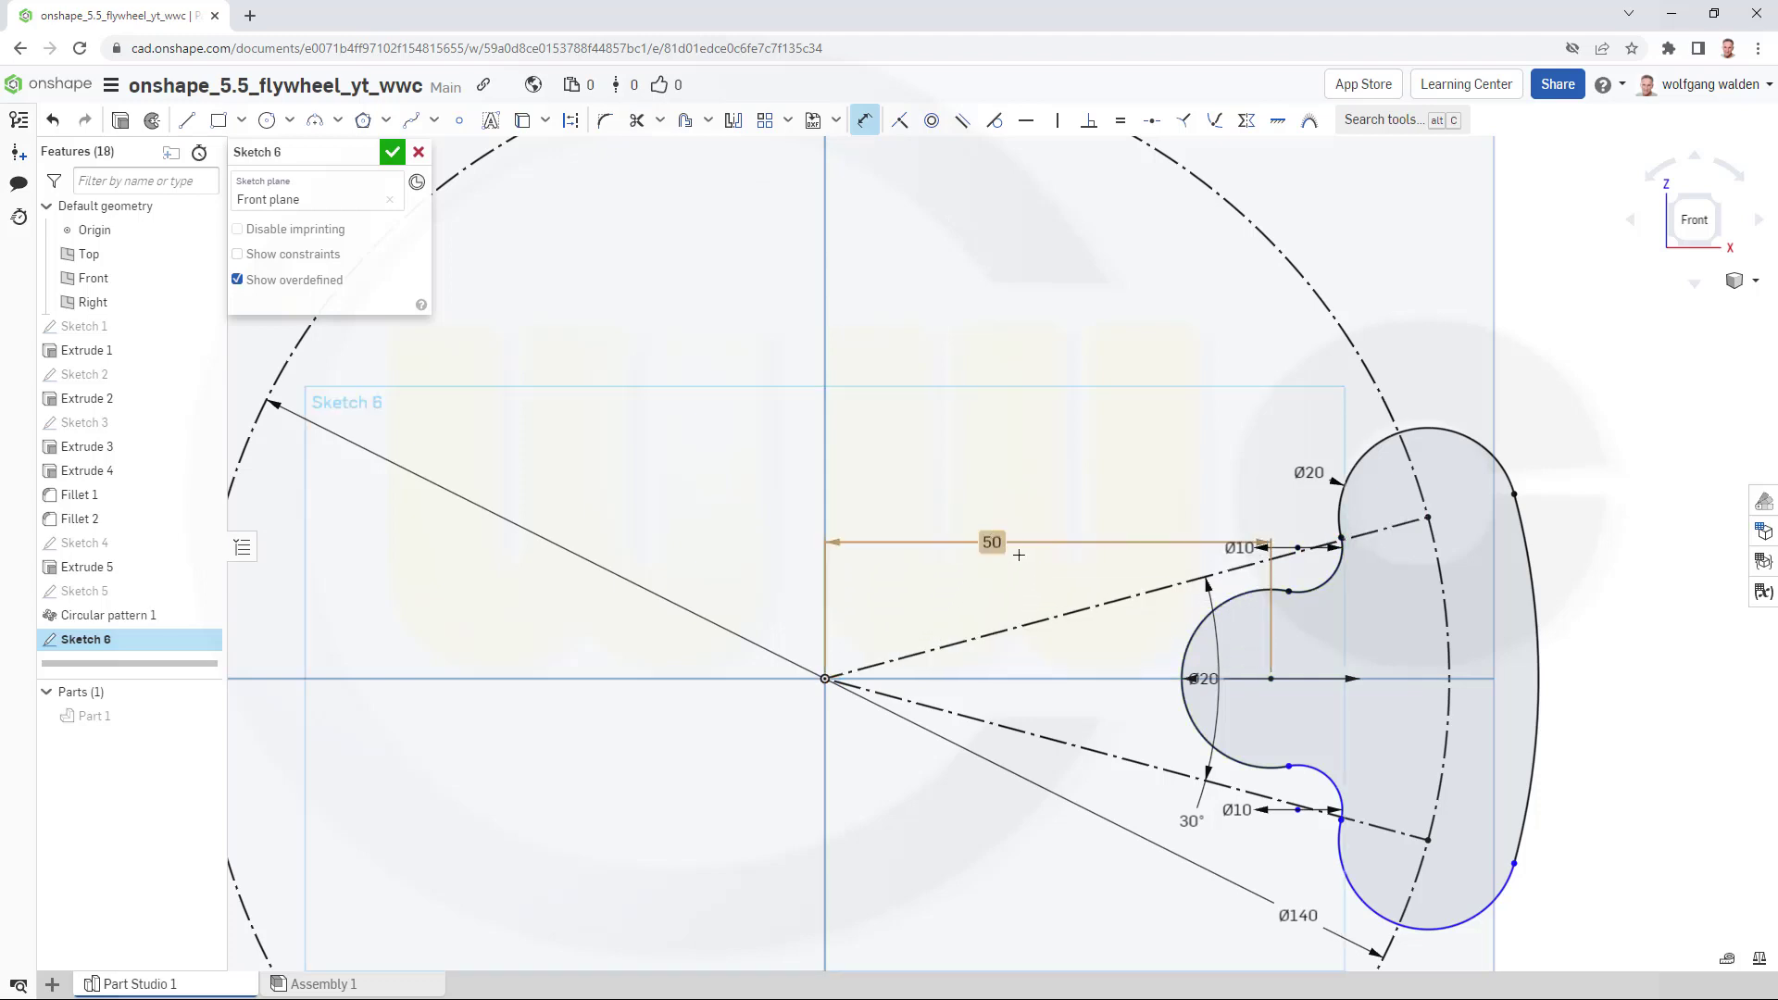
scroll(1555, 759, down, 3)
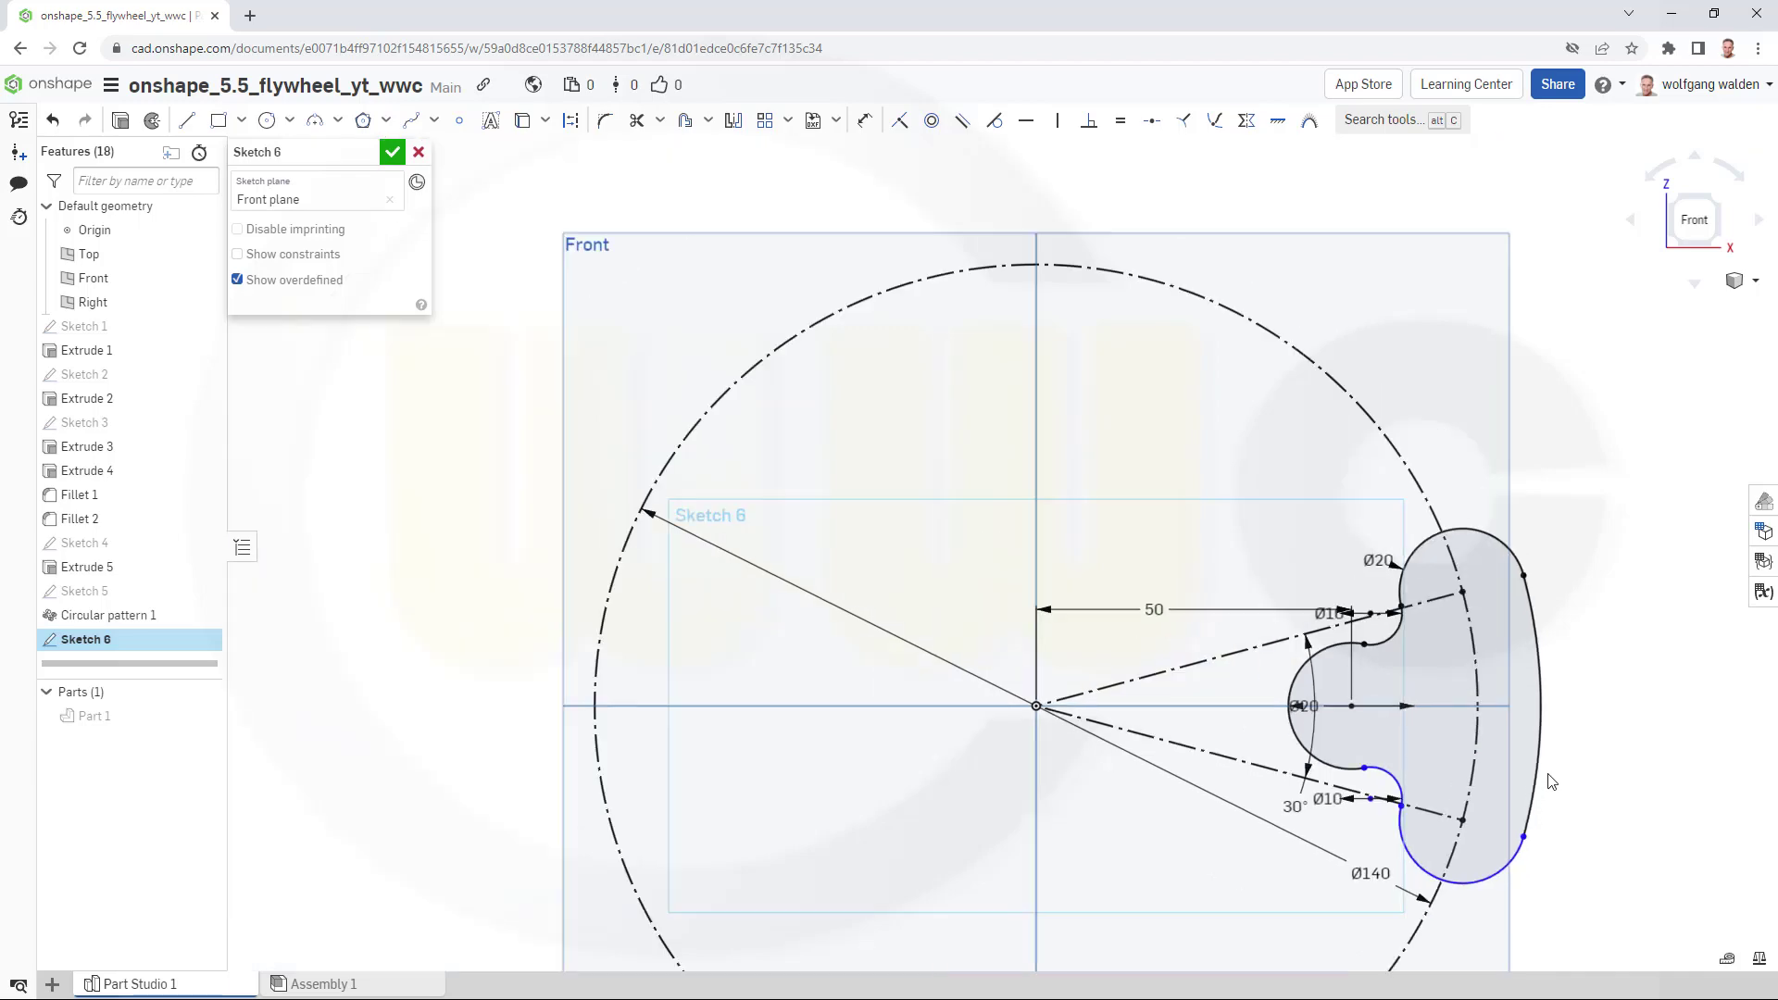
scroll(1518, 907, up, 5)
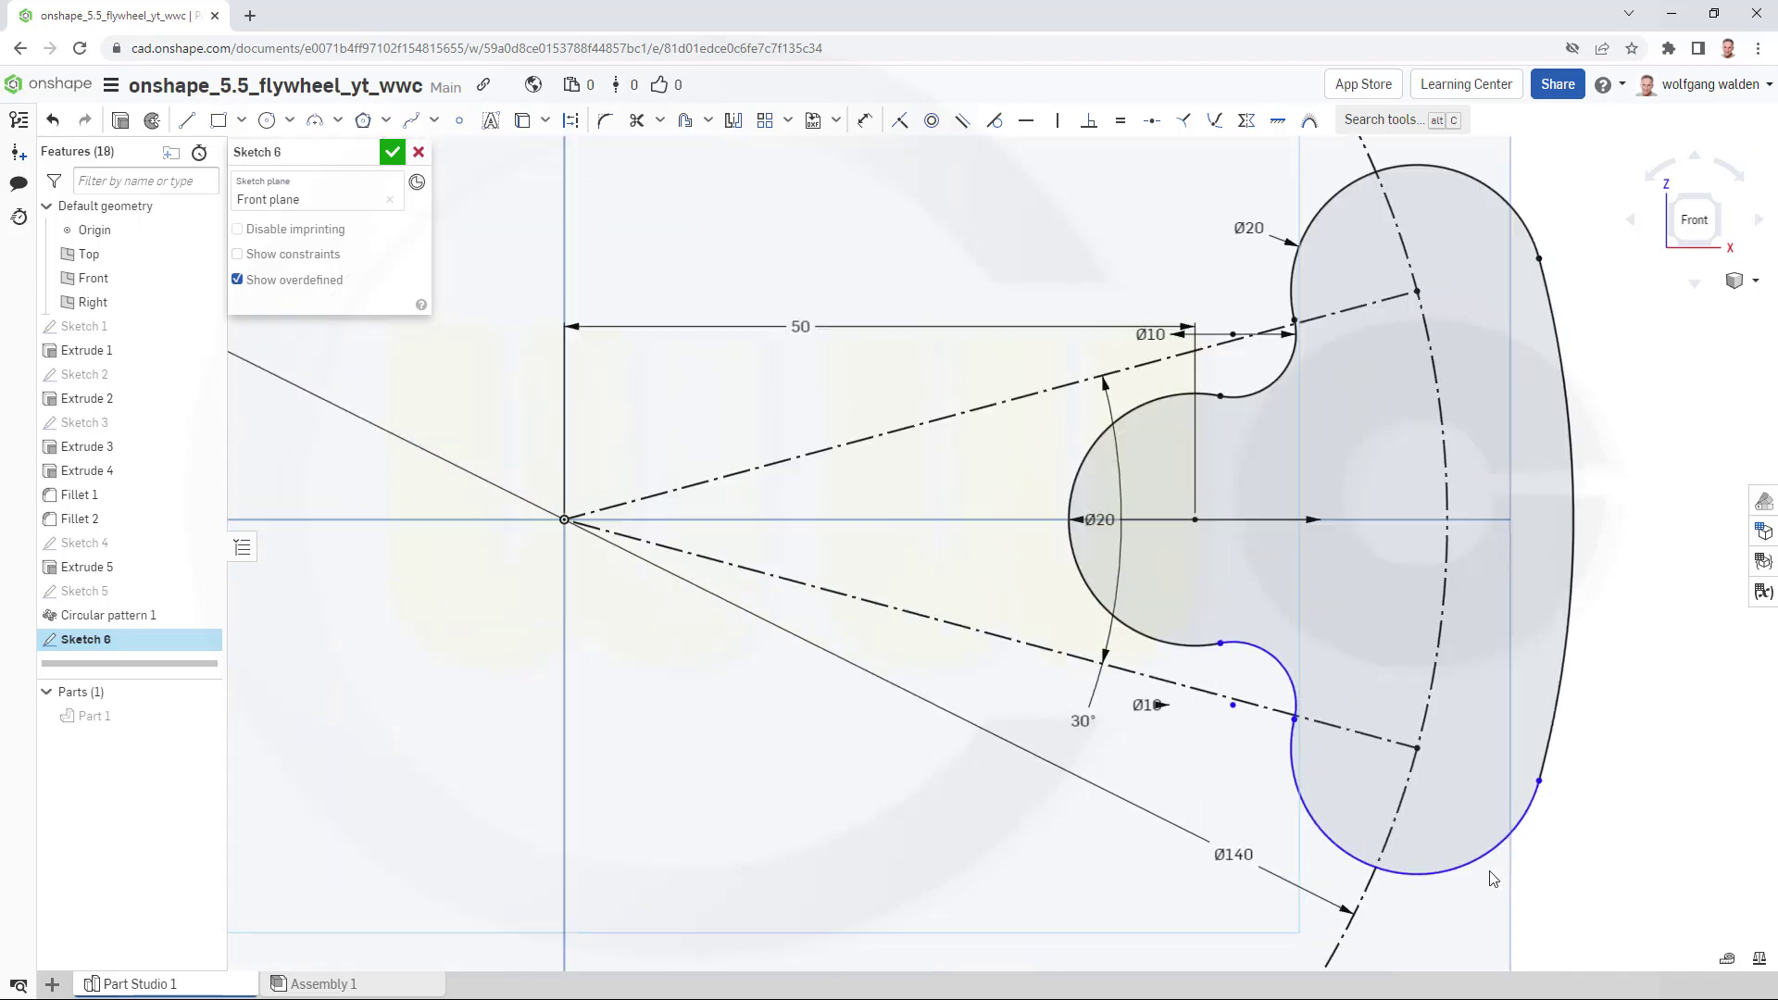
scroll(1278, 723, up, 10)
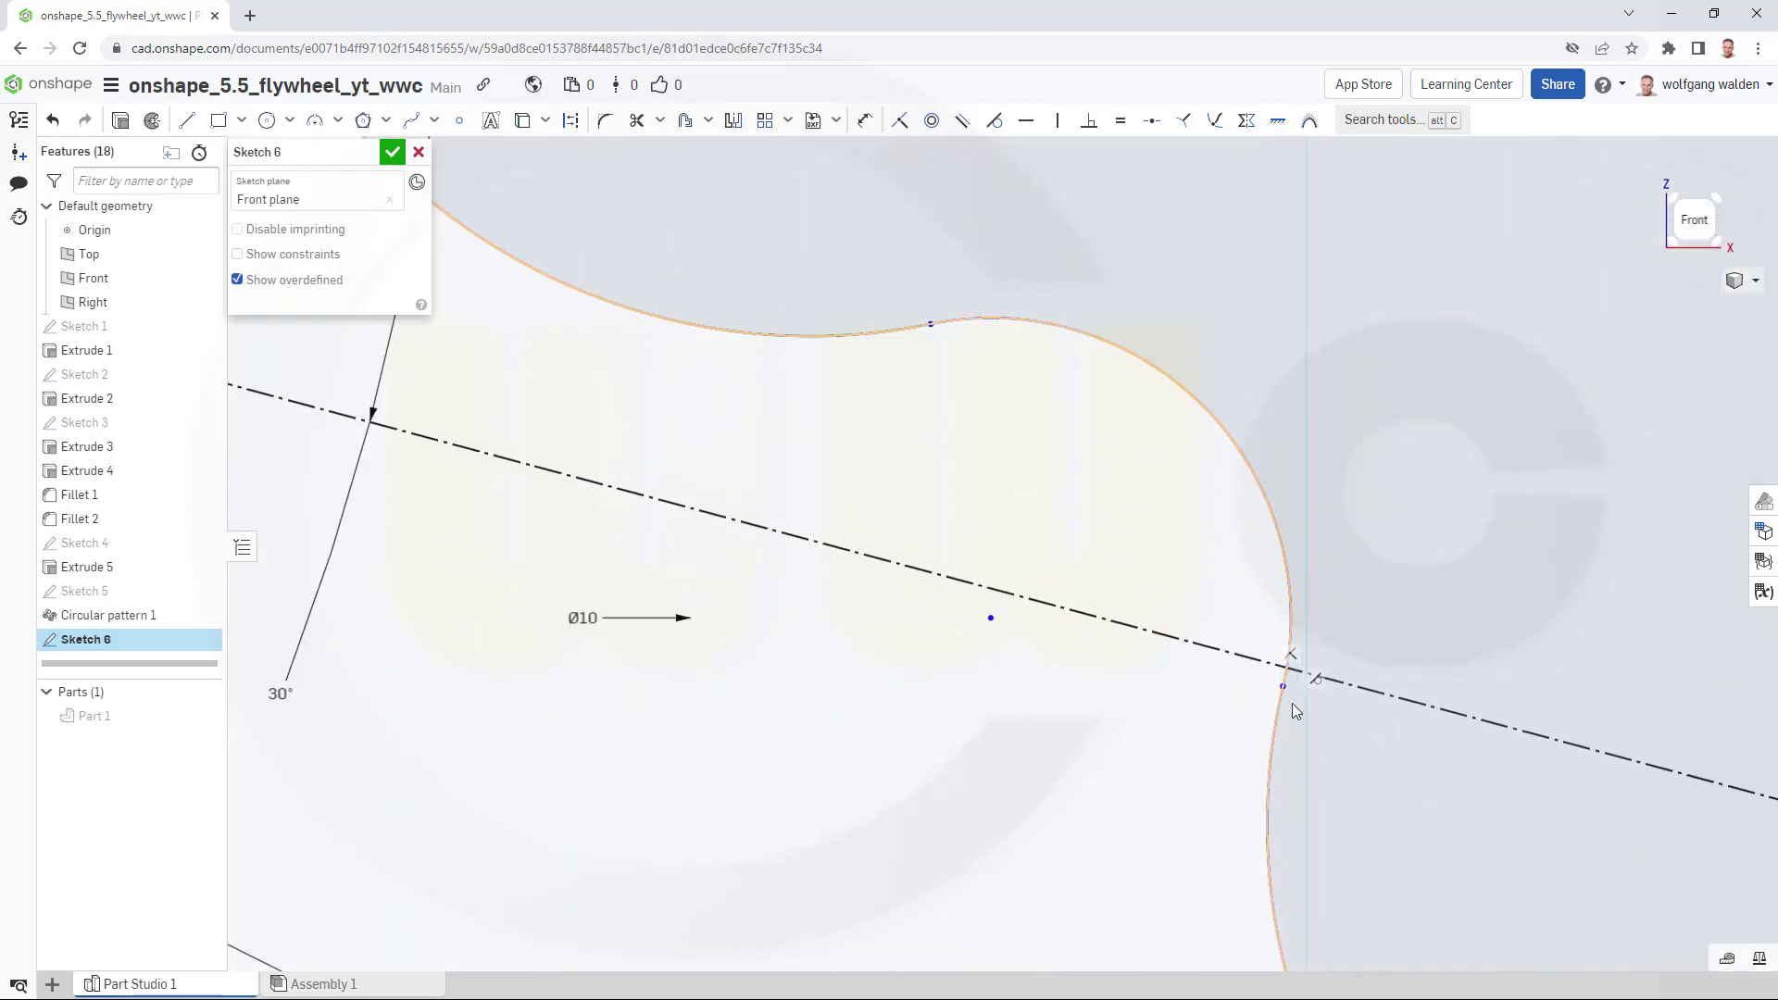
scroll(1293, 709, up, 2)
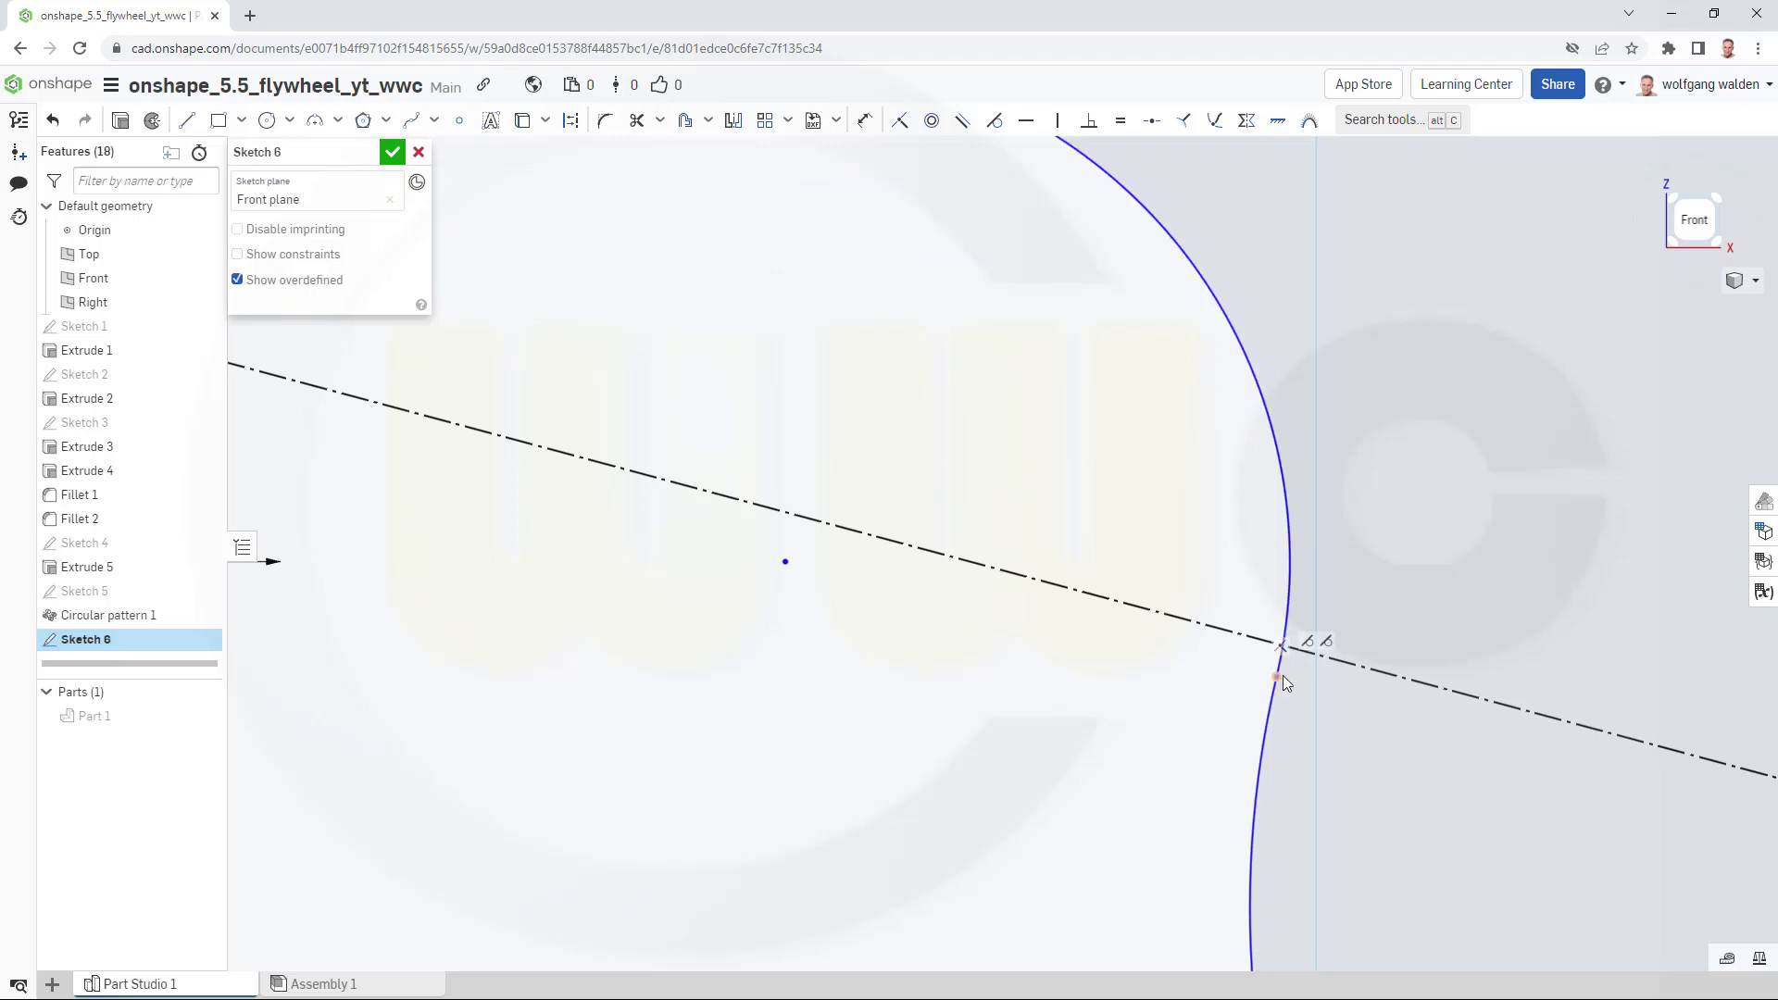
scroll(1343, 690, down, 10)
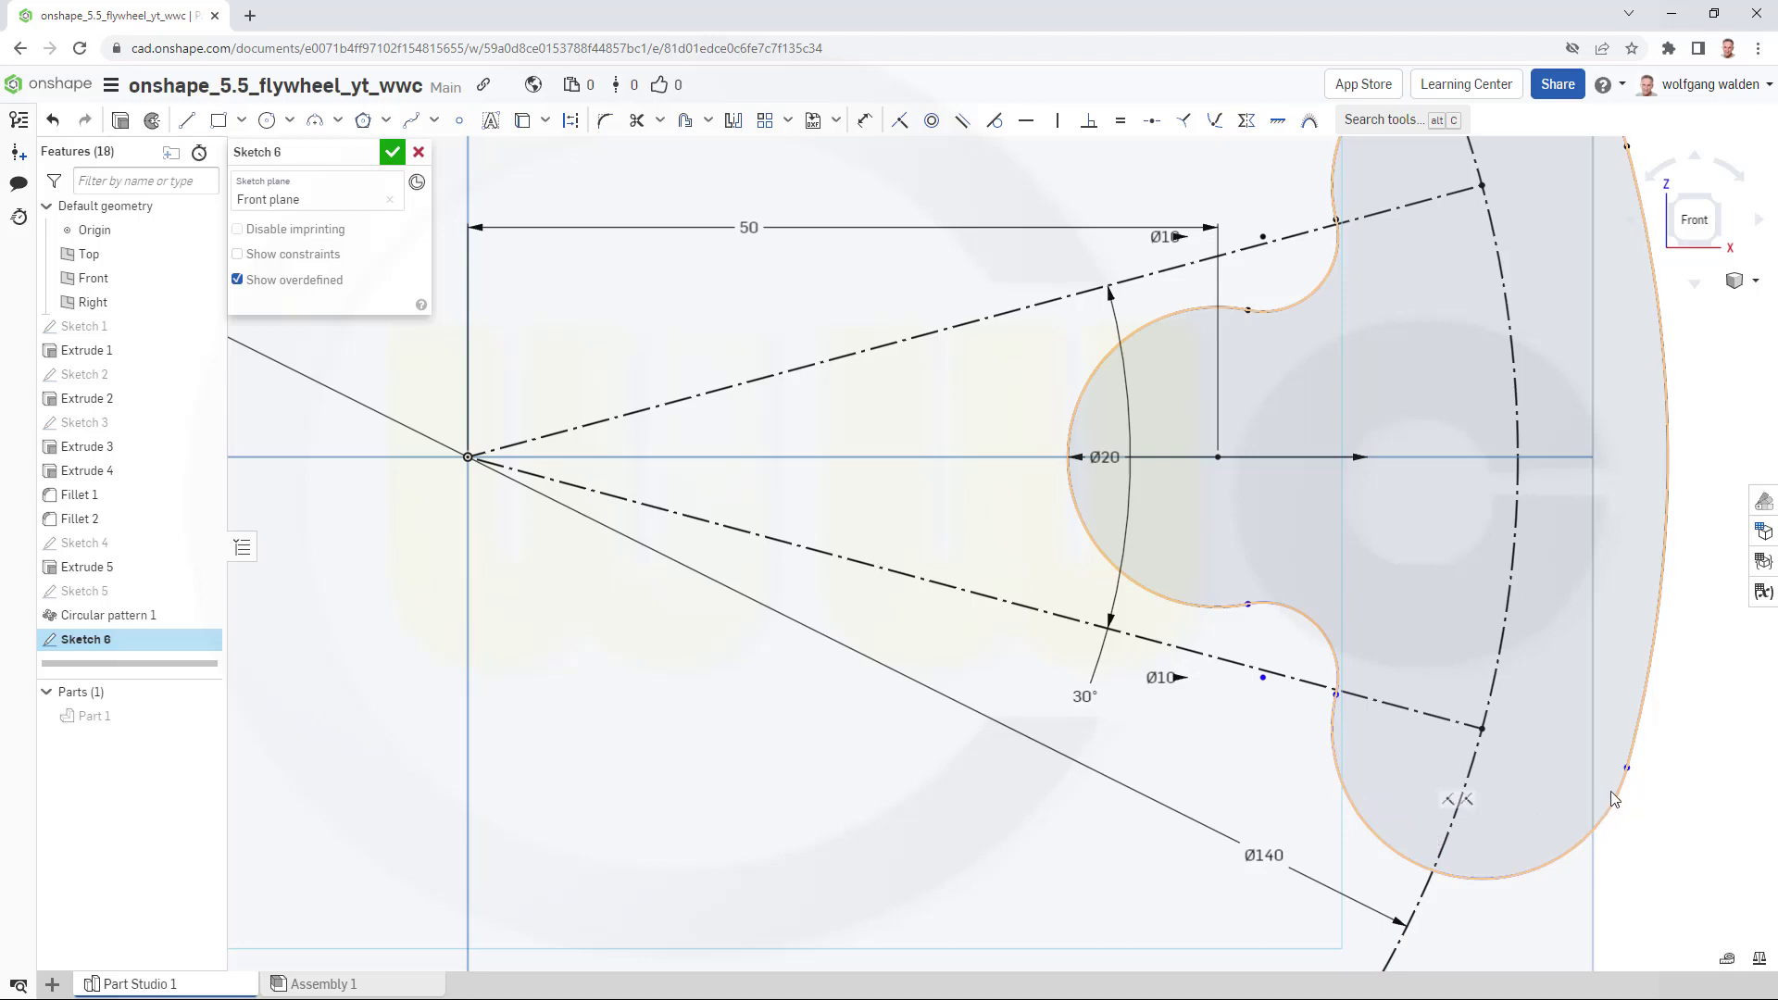
Make the lower arc tangent to the outer edge and finish Sketch 6.
drag(1492, 882, 1485, 873)
click(998, 122)
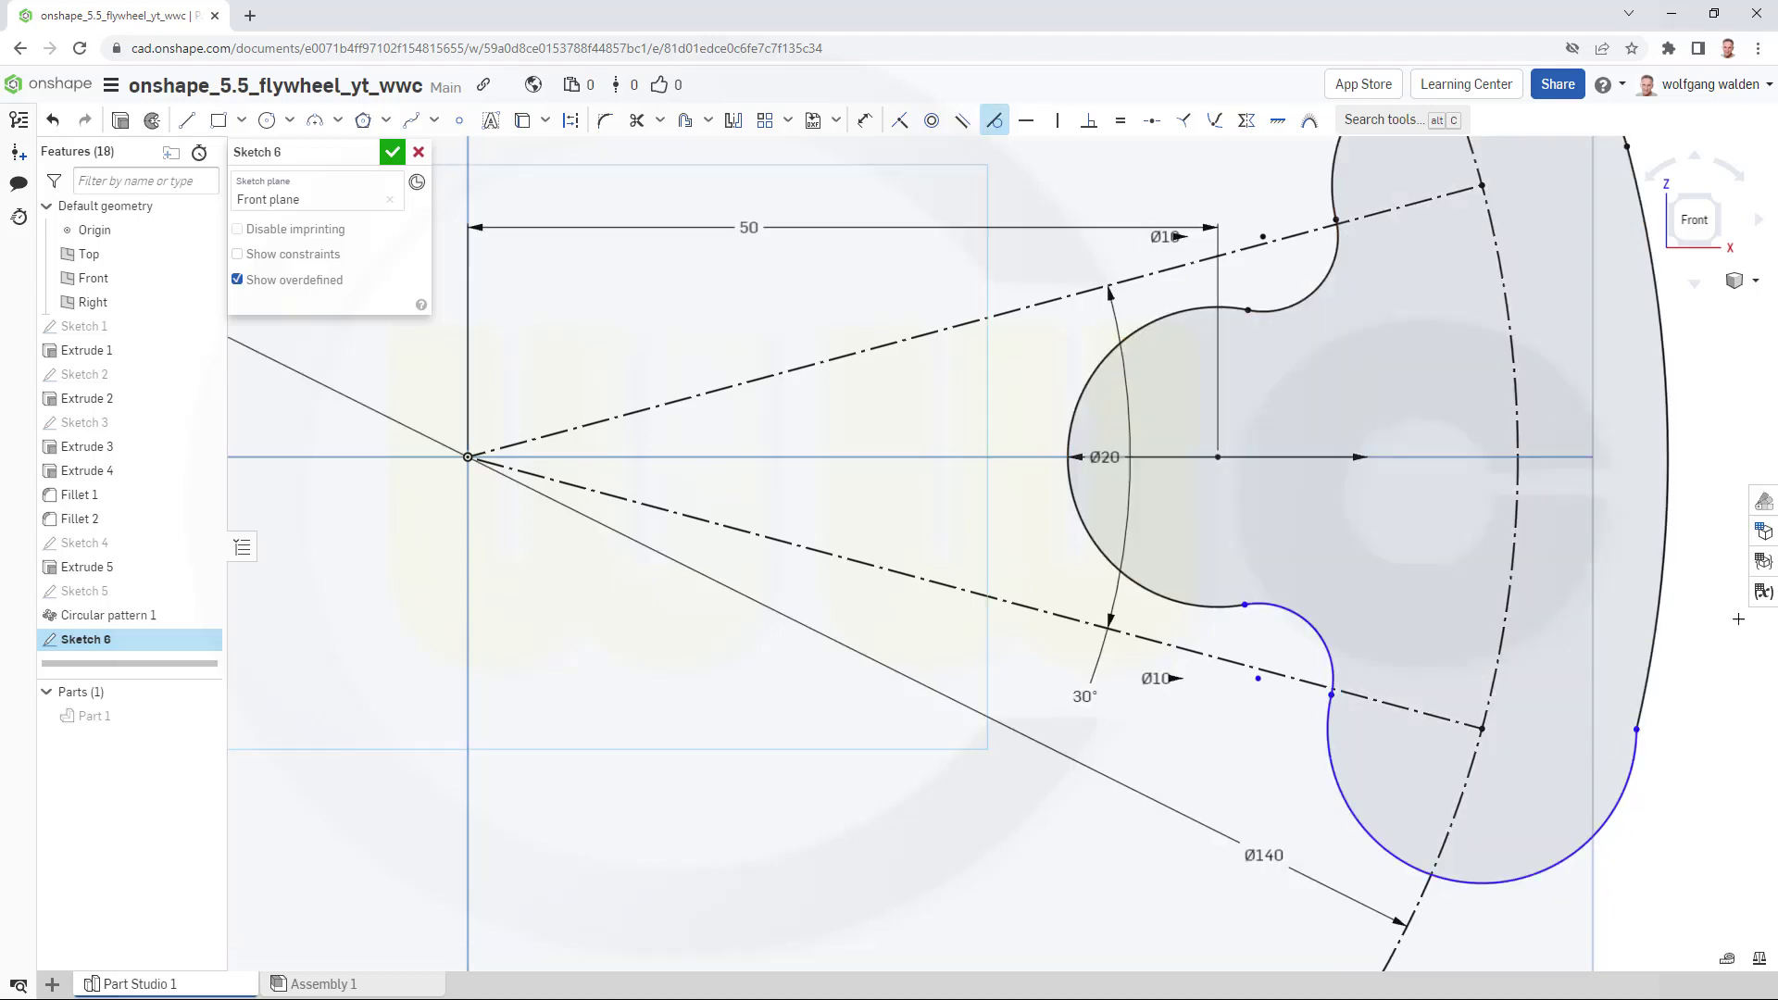
click(1623, 754)
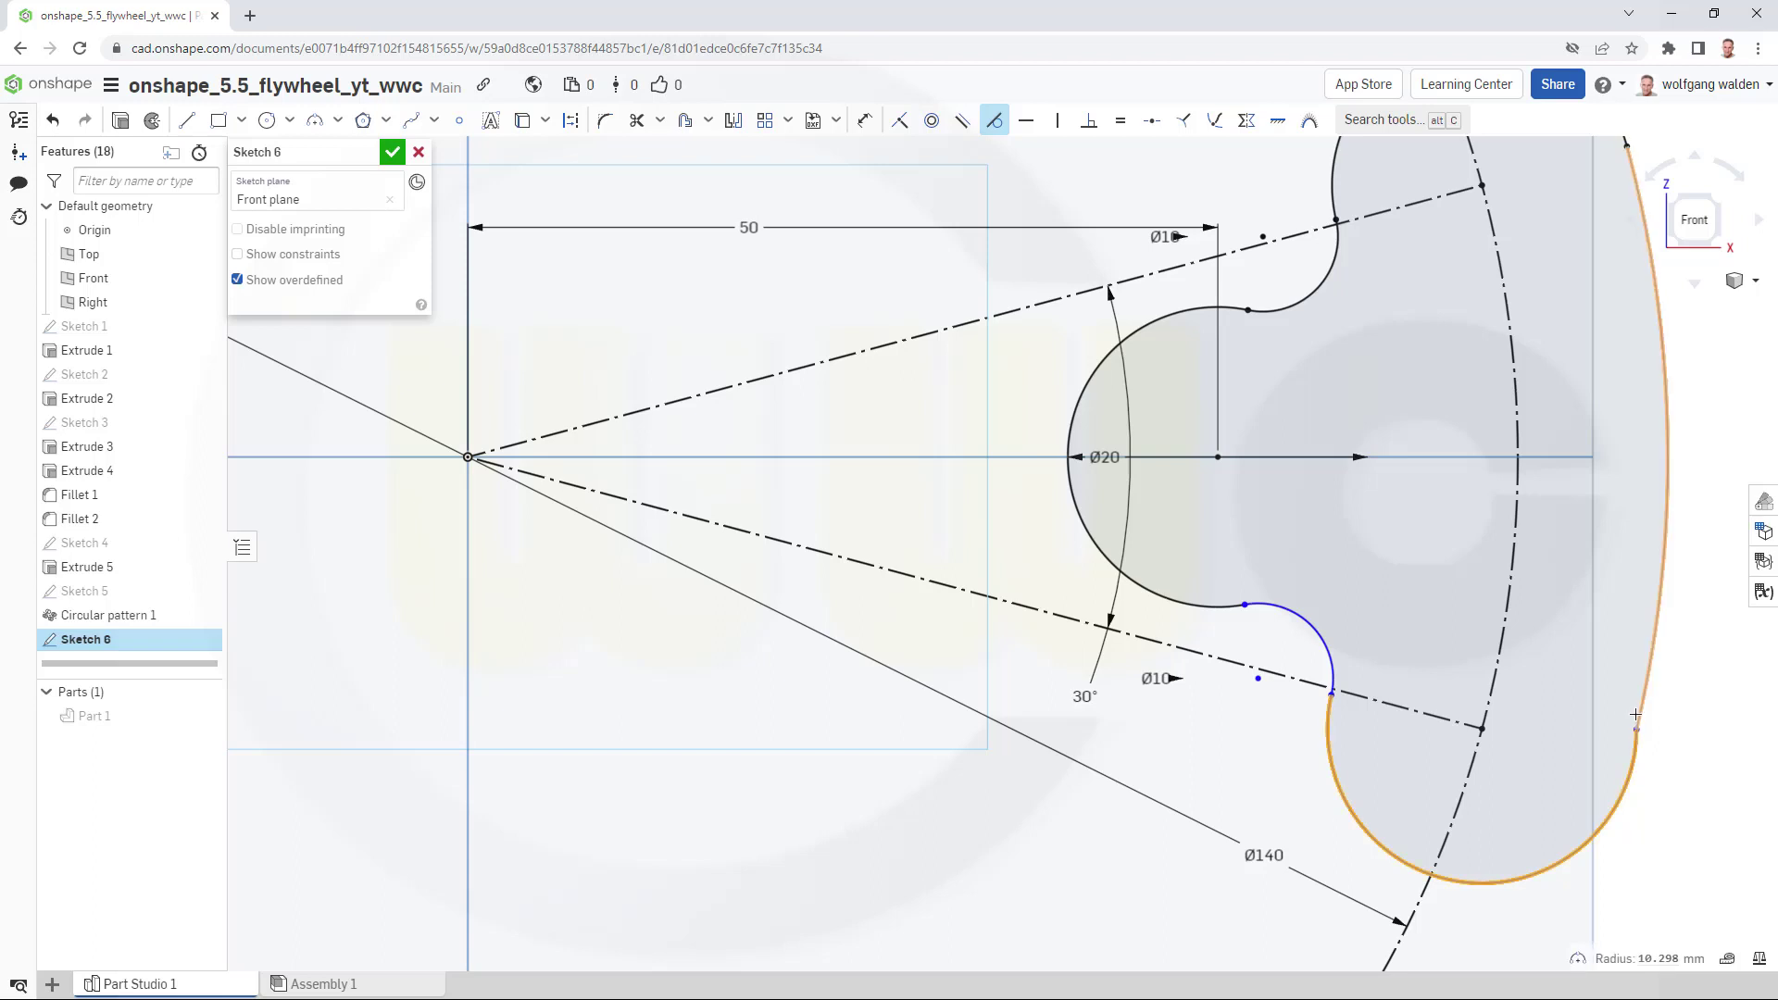
click(1635, 714)
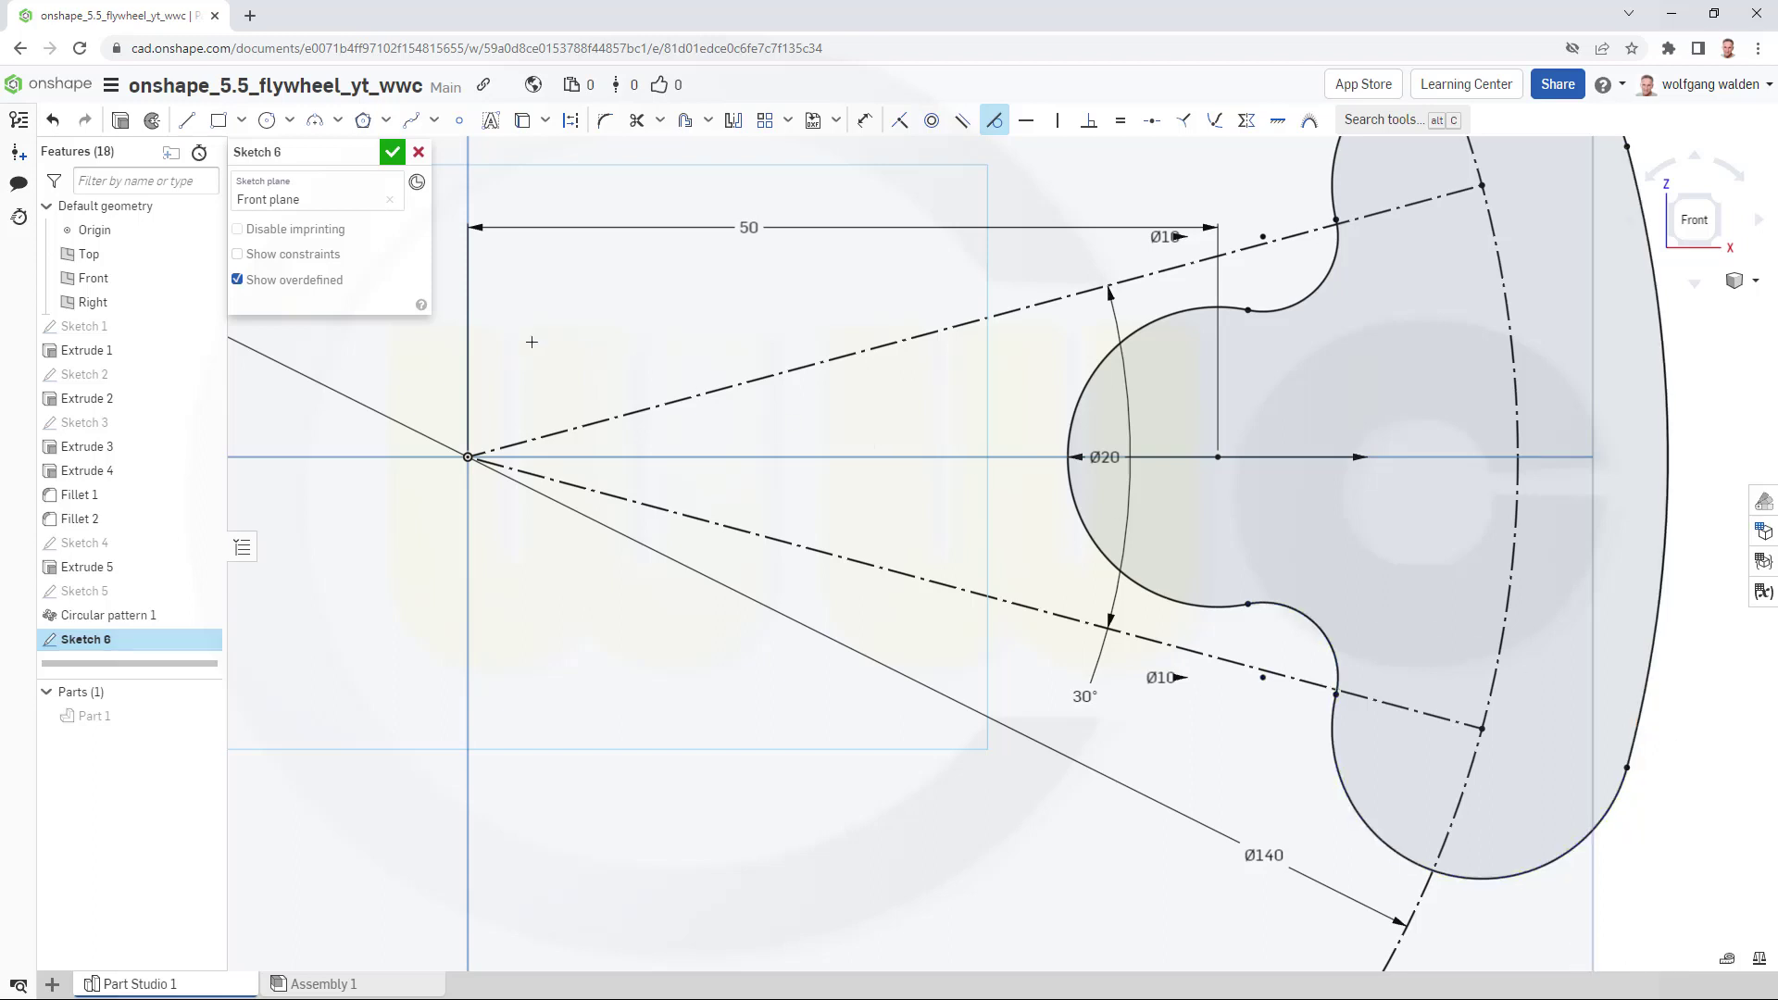
click(392, 152)
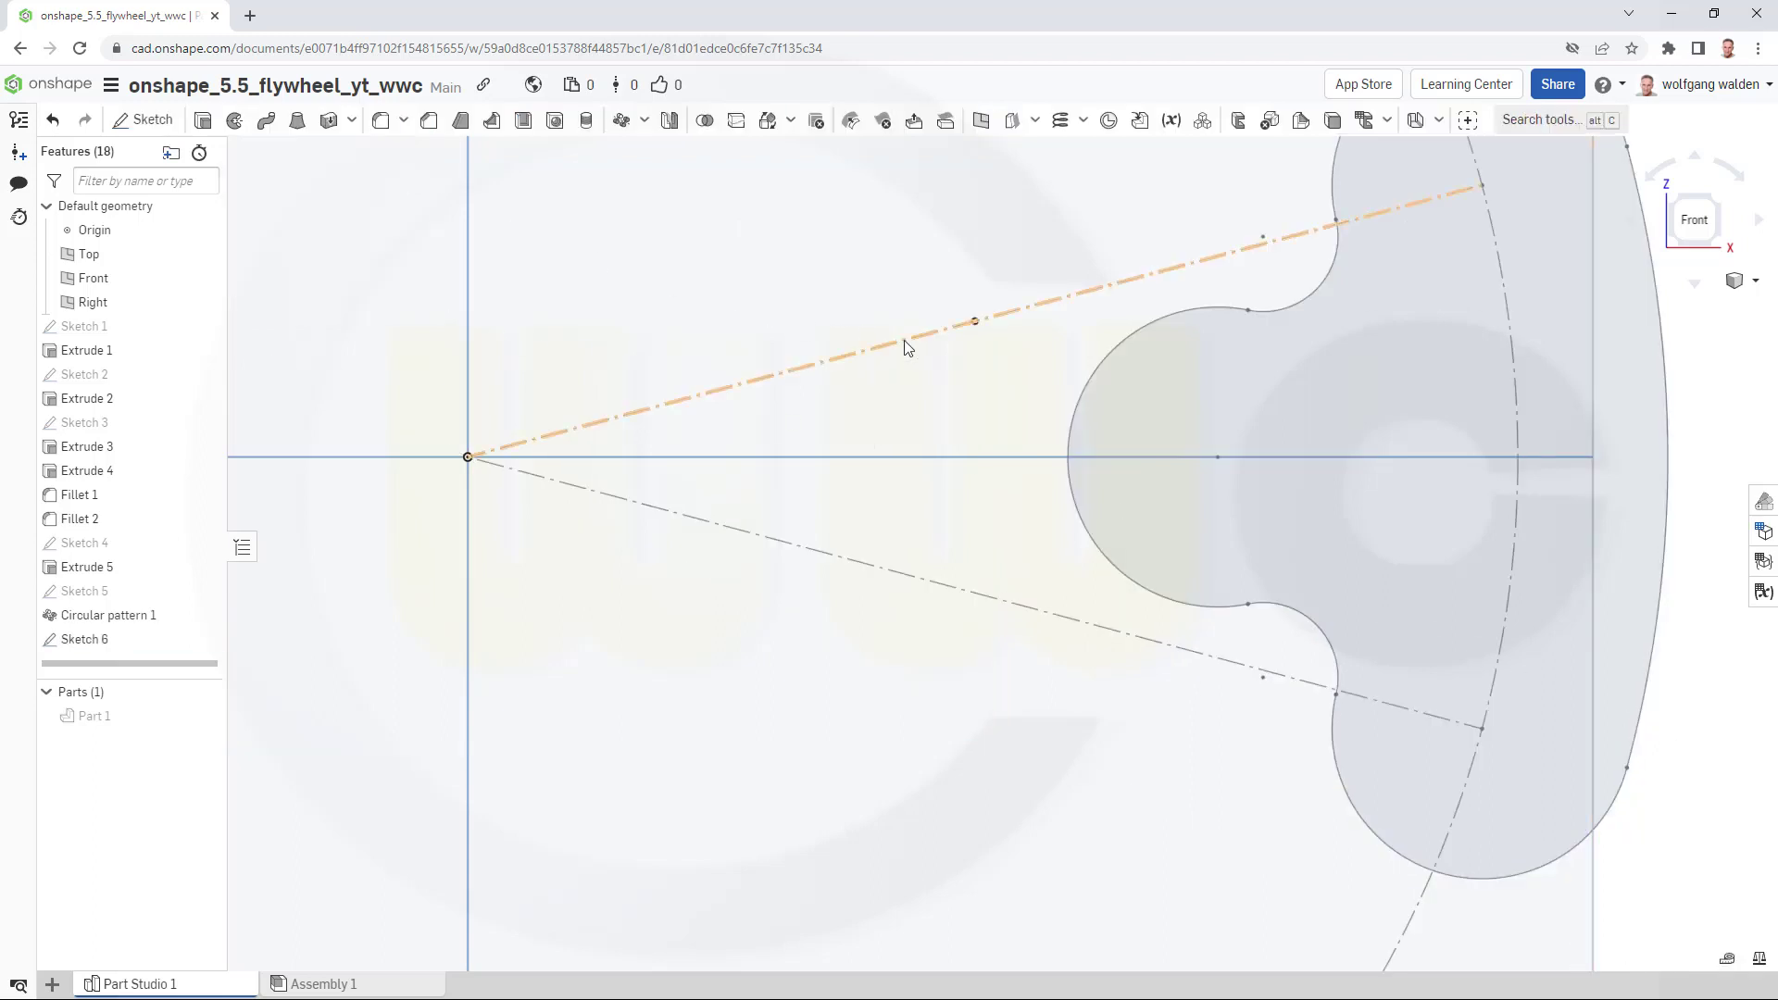
Show Part 1 and cut-extrude Sketch 6's lobed profile symmetrically 20 mm deep.
scroll(963, 370, down, 3)
scroll(989, 392, down, 2)
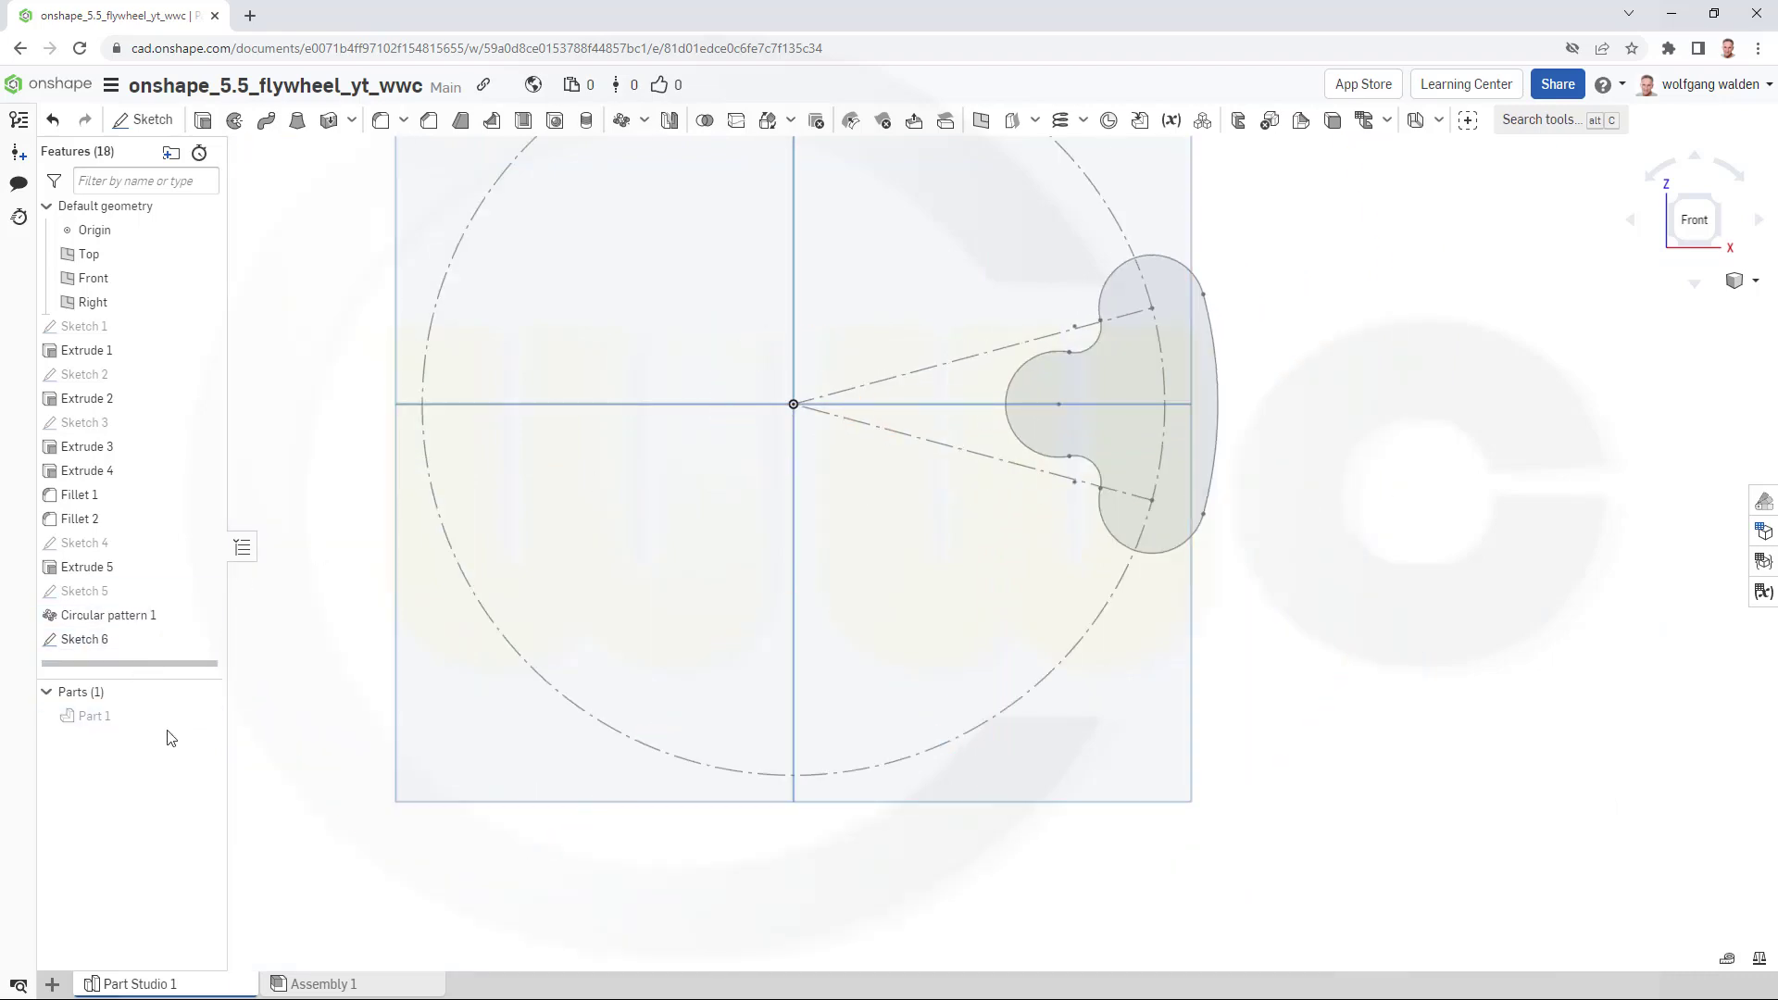
click(203, 716)
right_drag(480, 523, 450, 426)
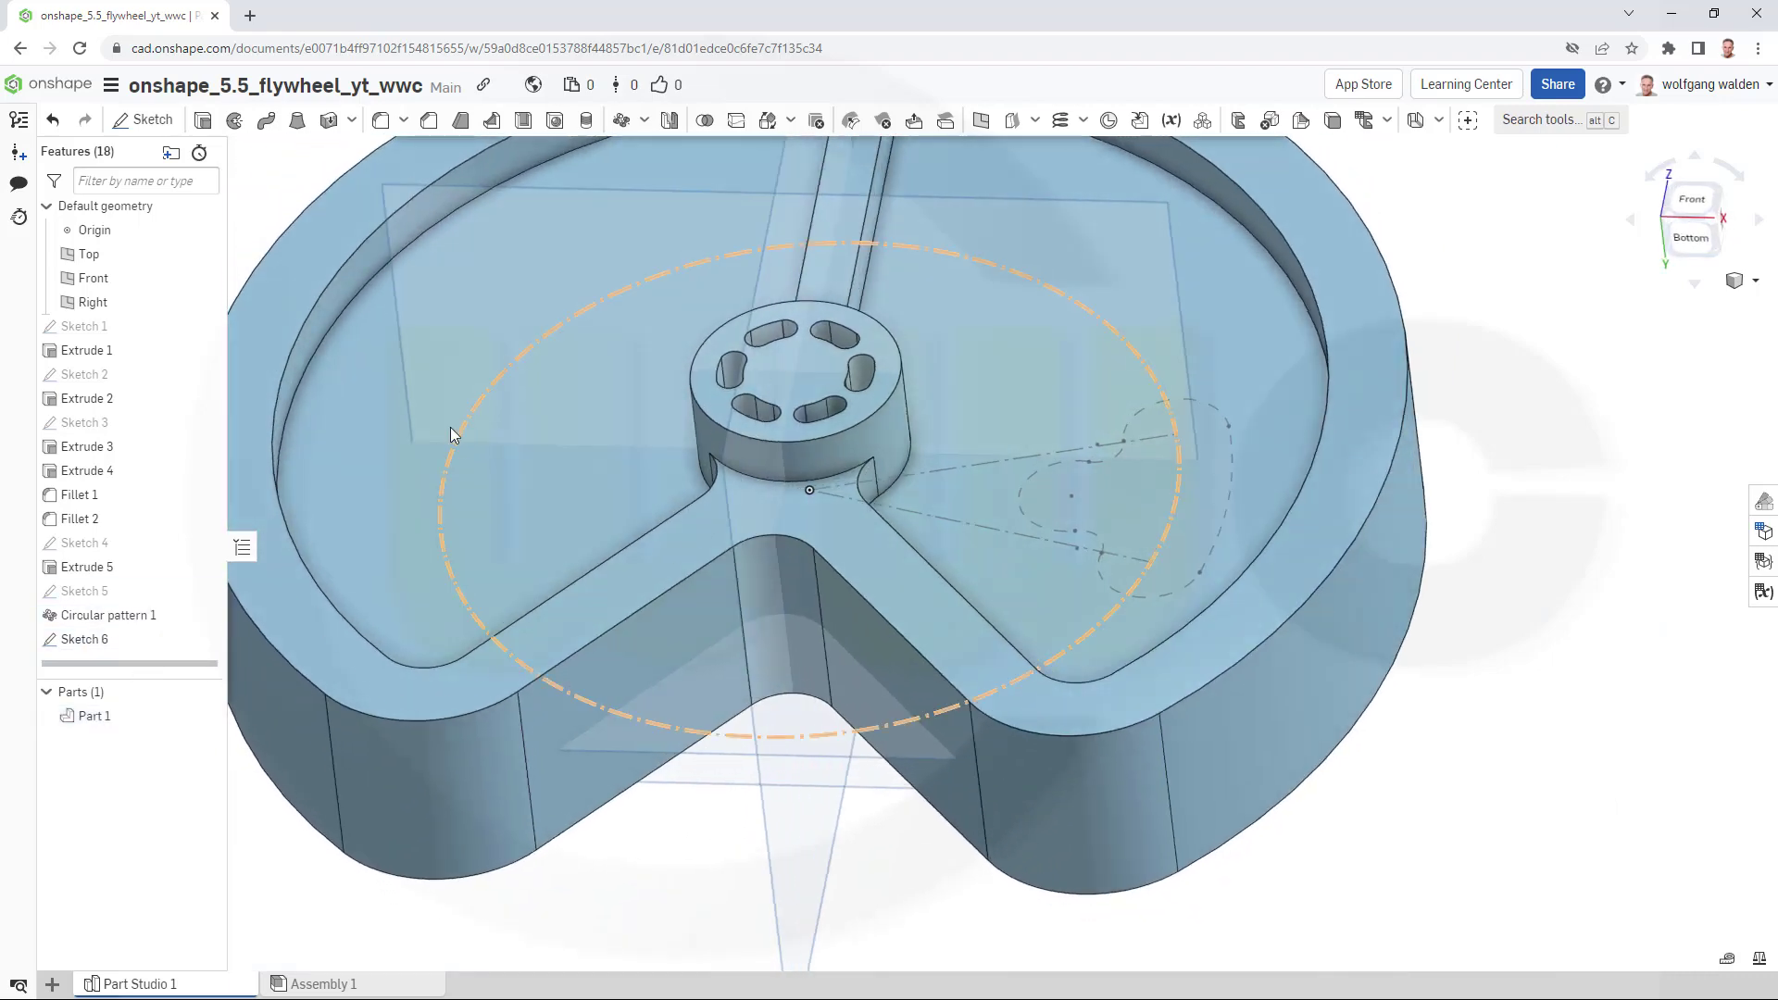
click(203, 120)
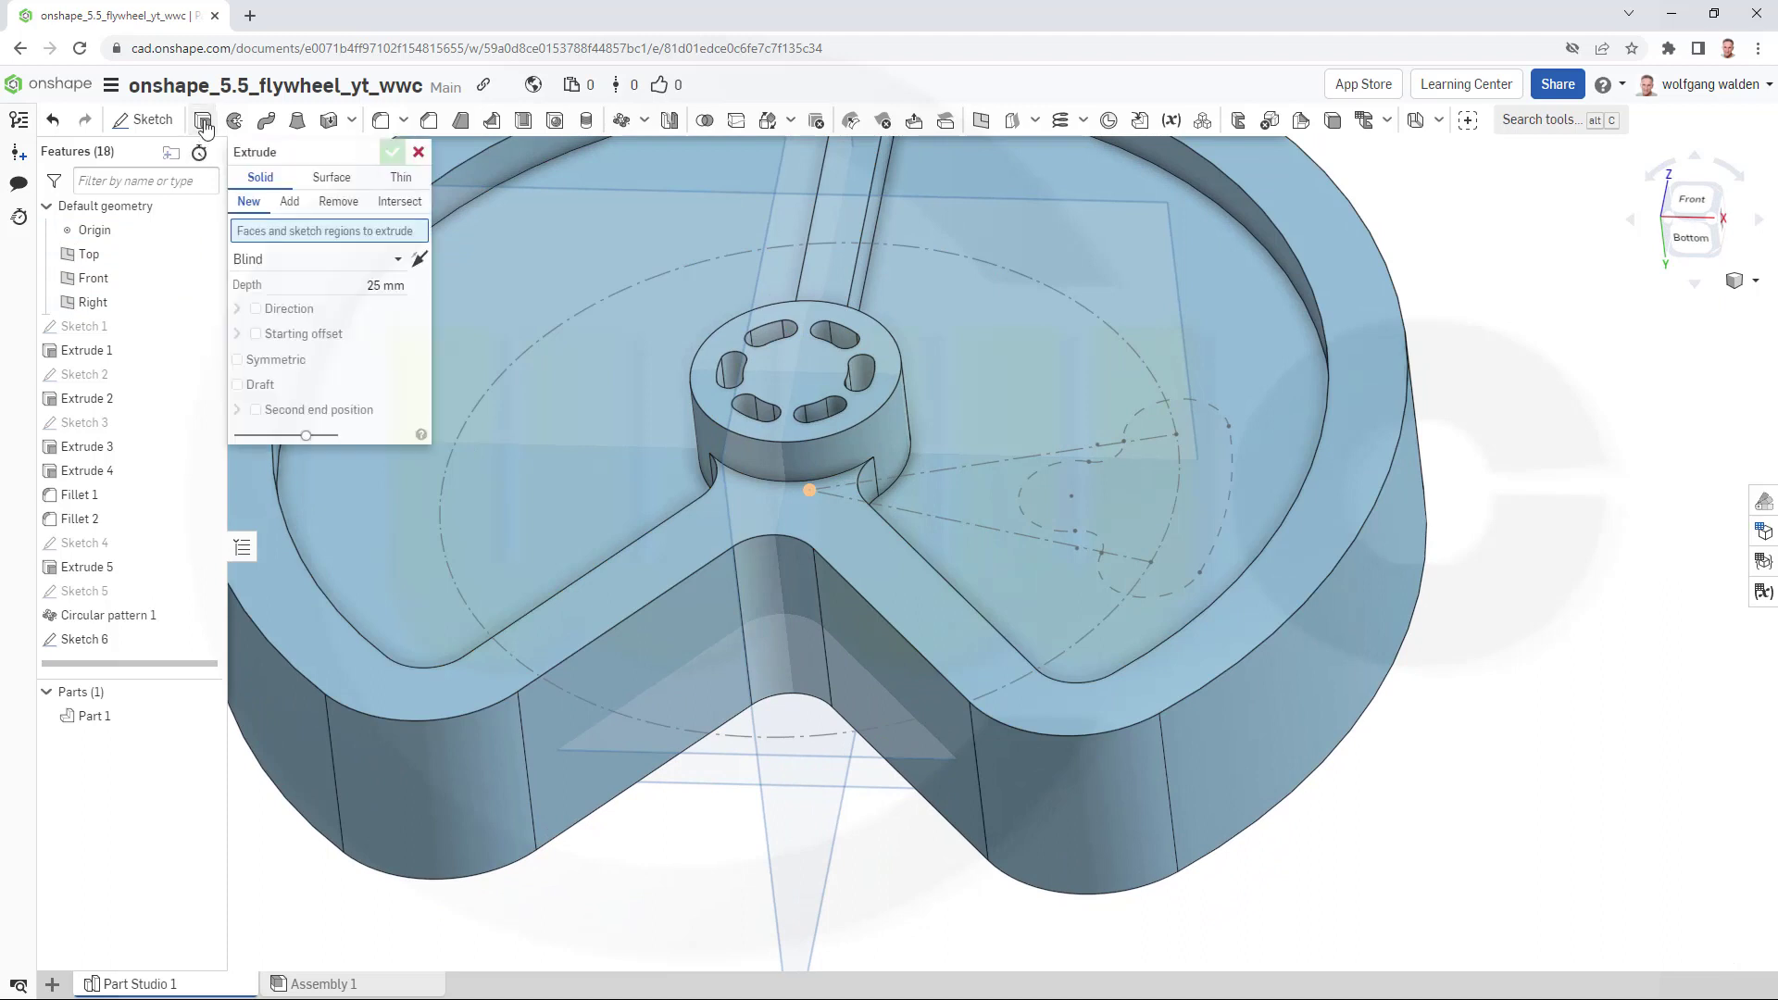
click(338, 202)
click(237, 359)
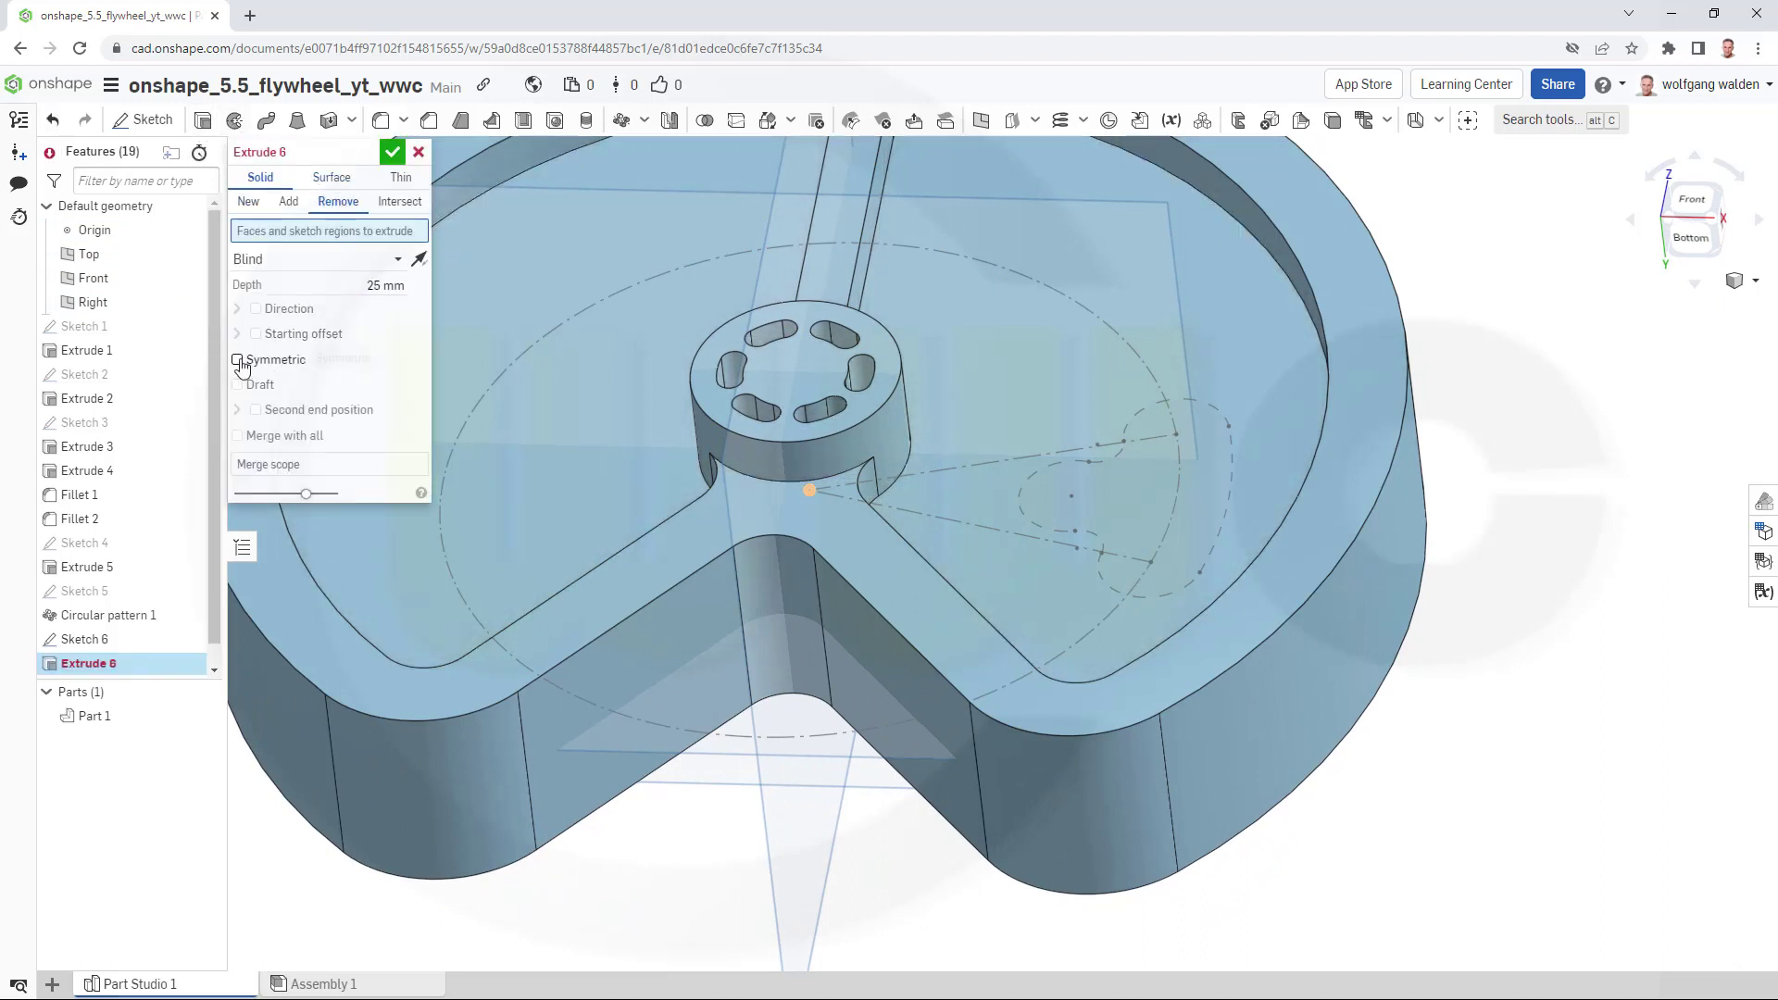
click(357, 279)
text(20)
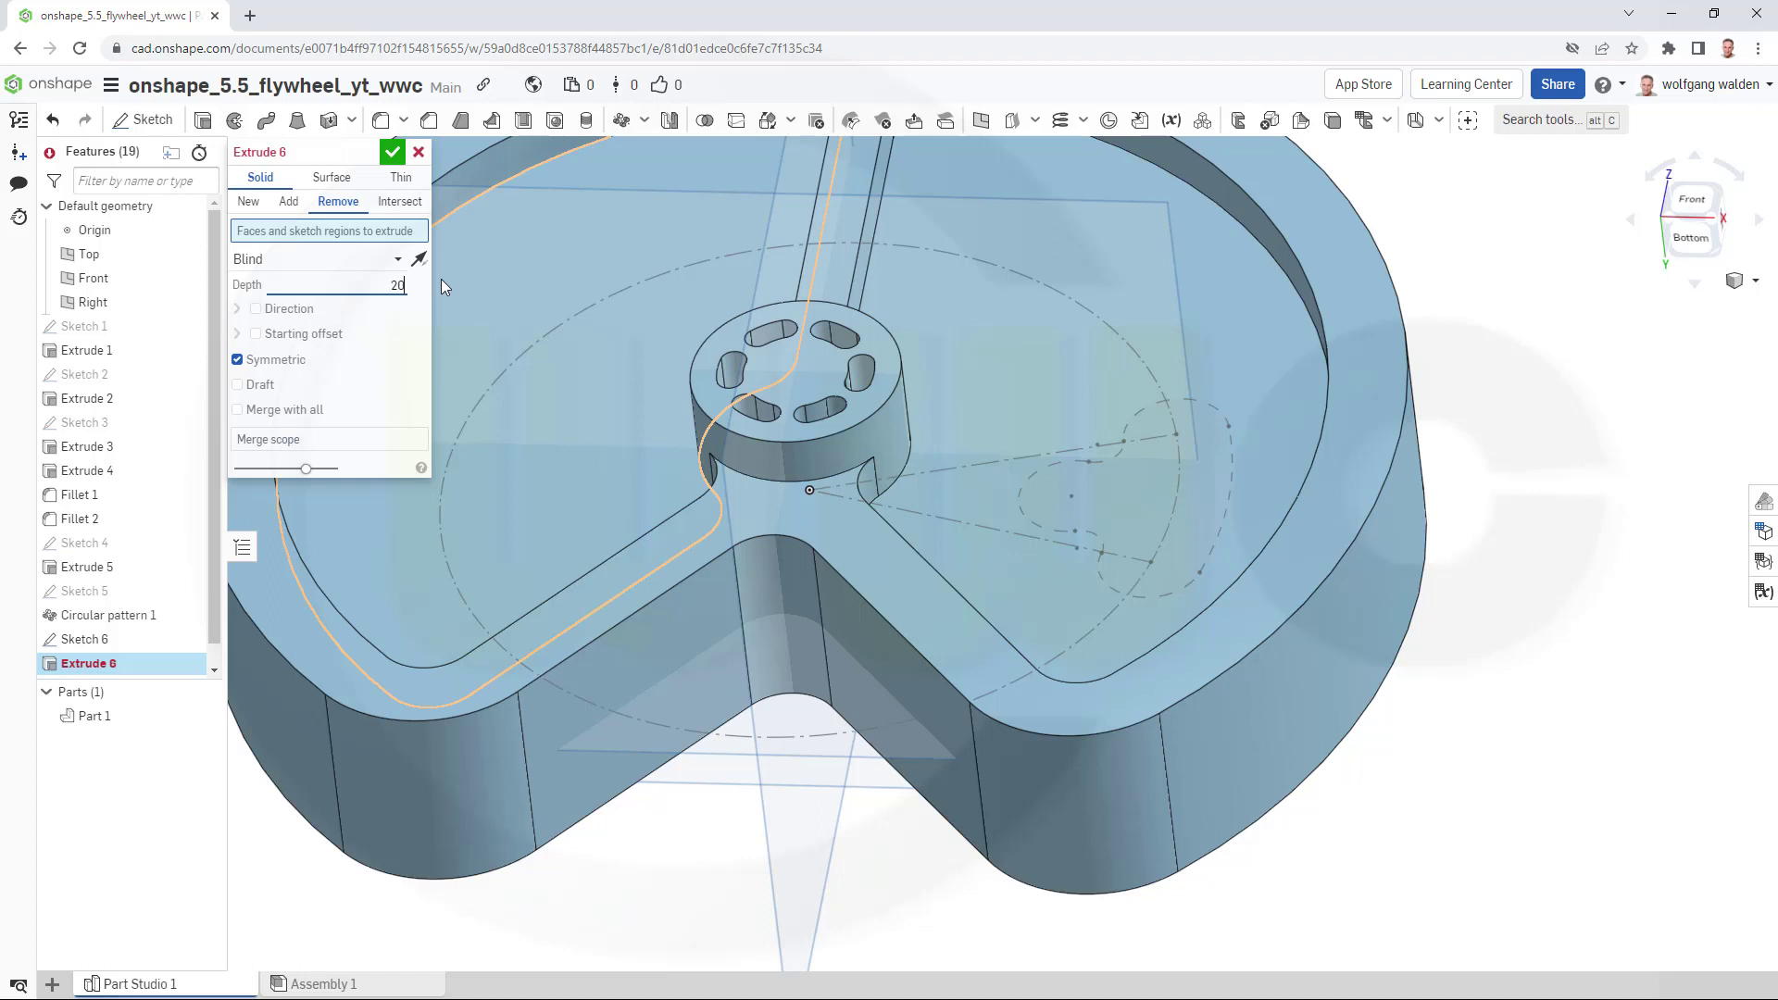
key(Return)
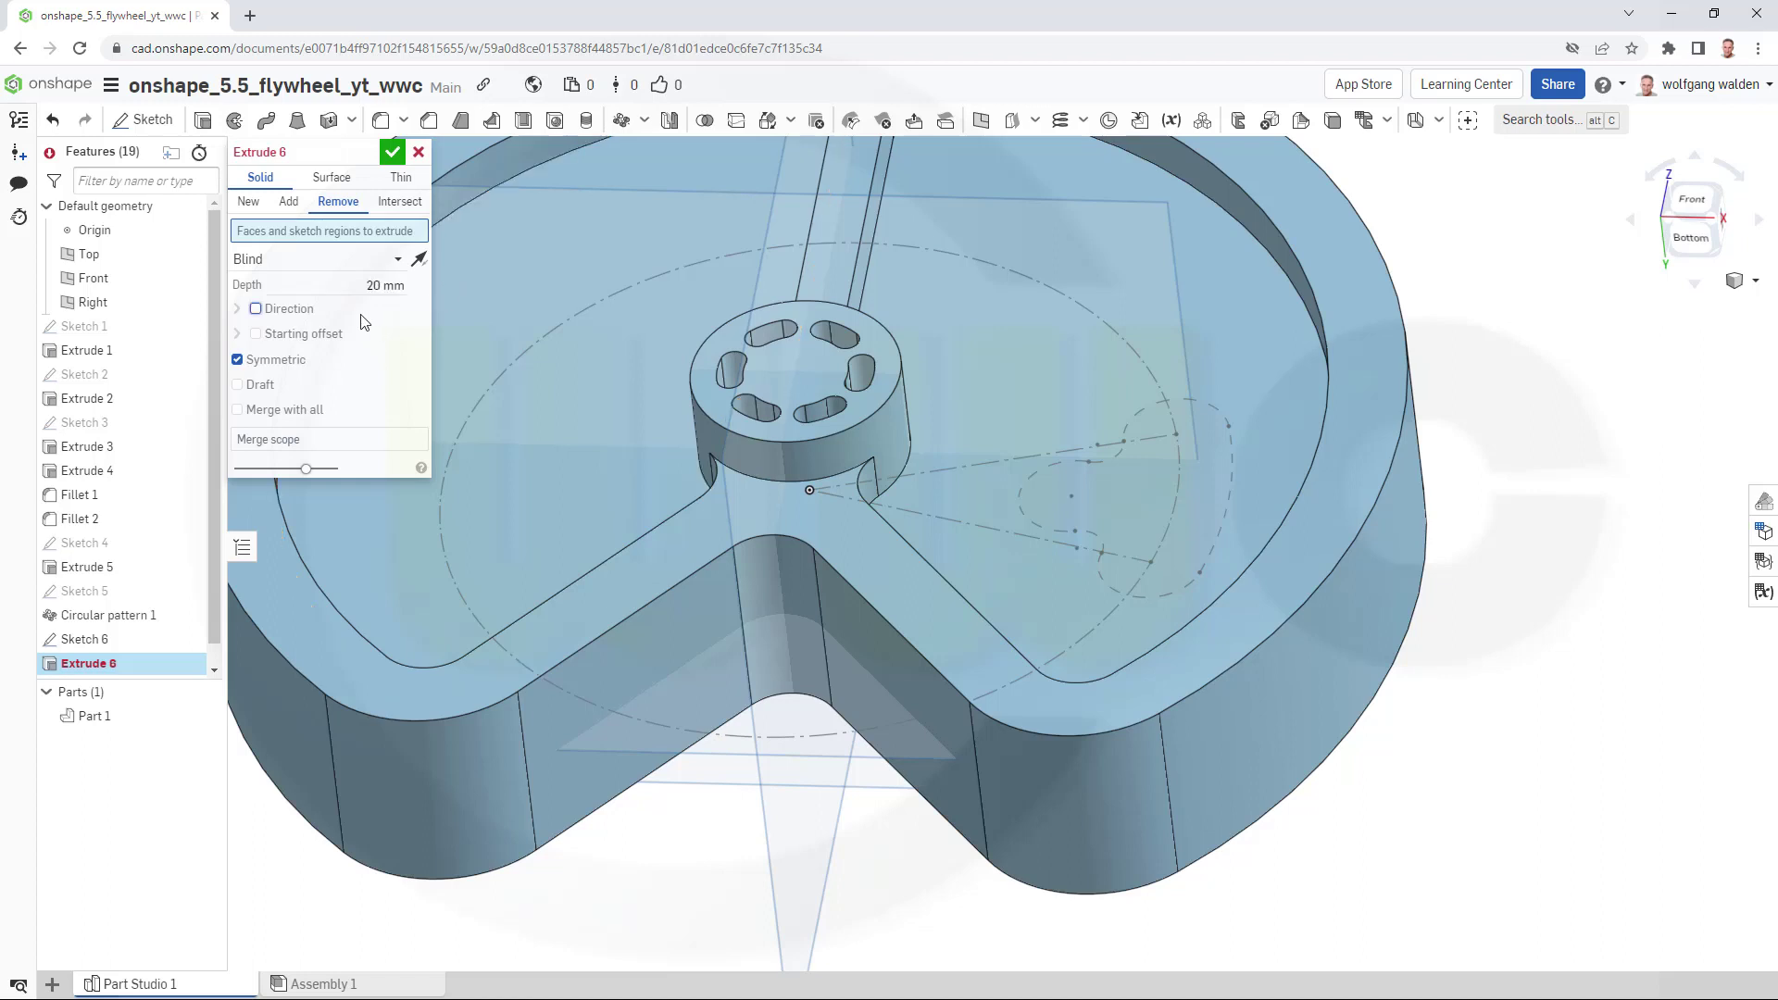
click(91, 640)
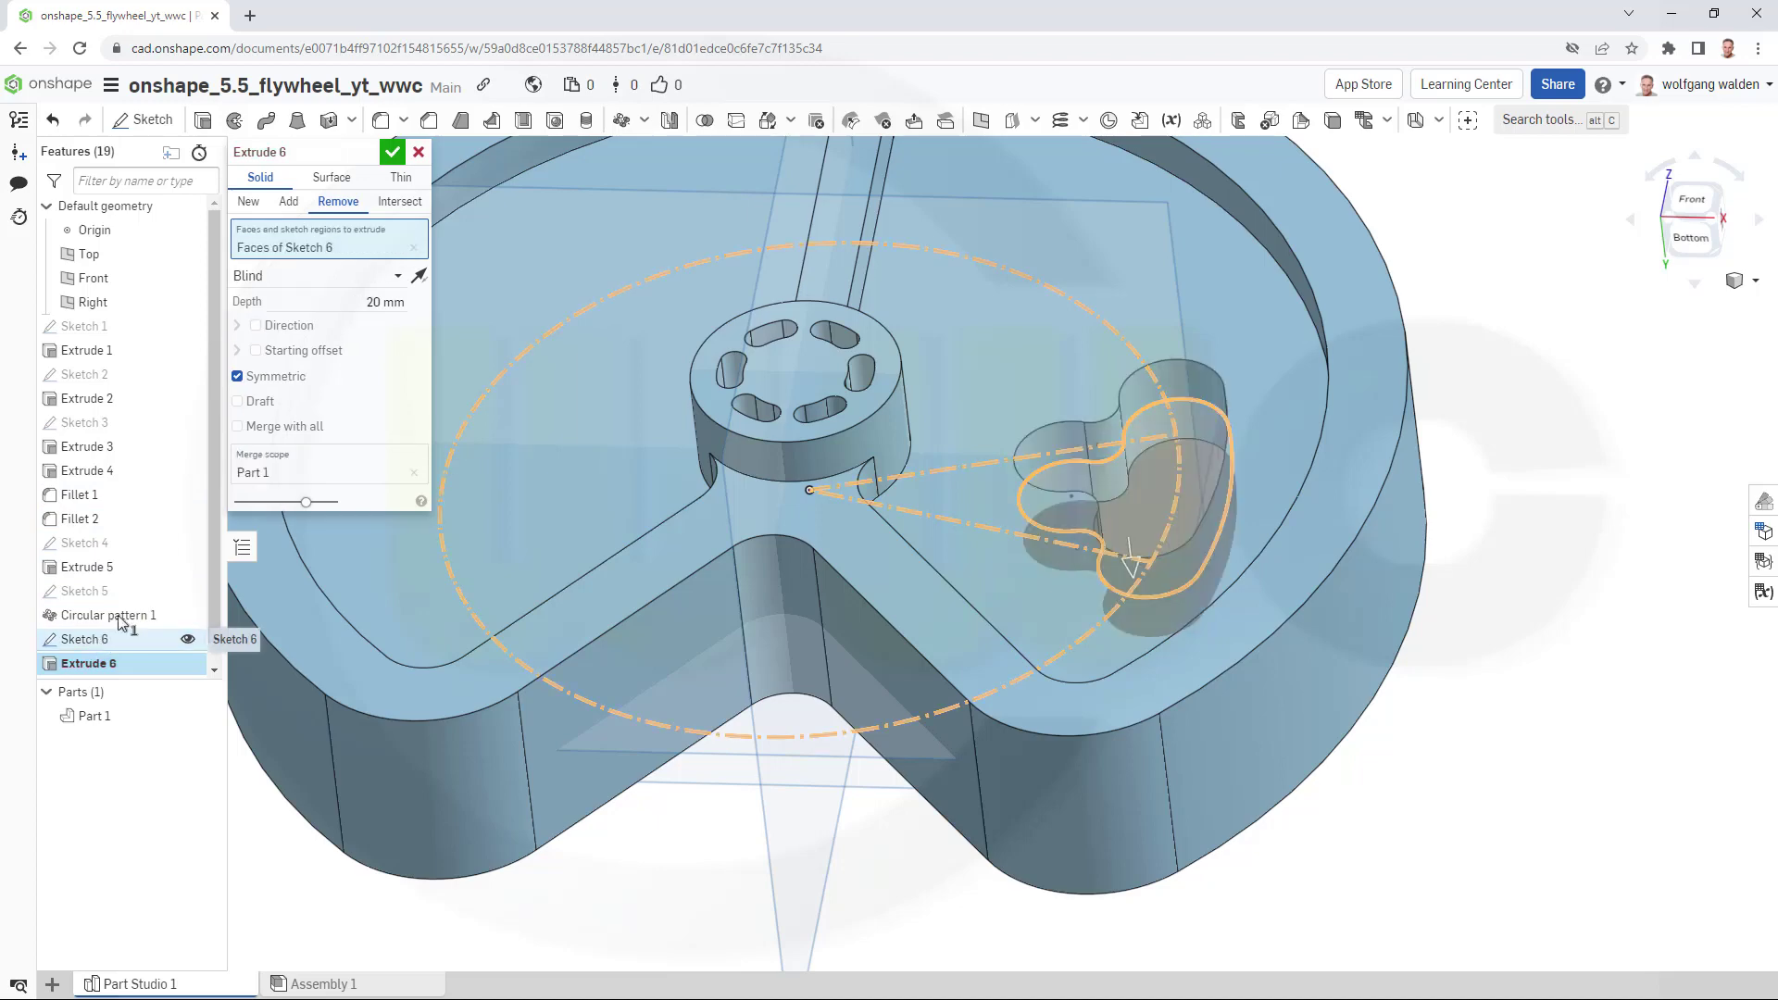
Make Sketch 5 visible again and start a circular pattern.
right_drag(710, 439, 687, 519)
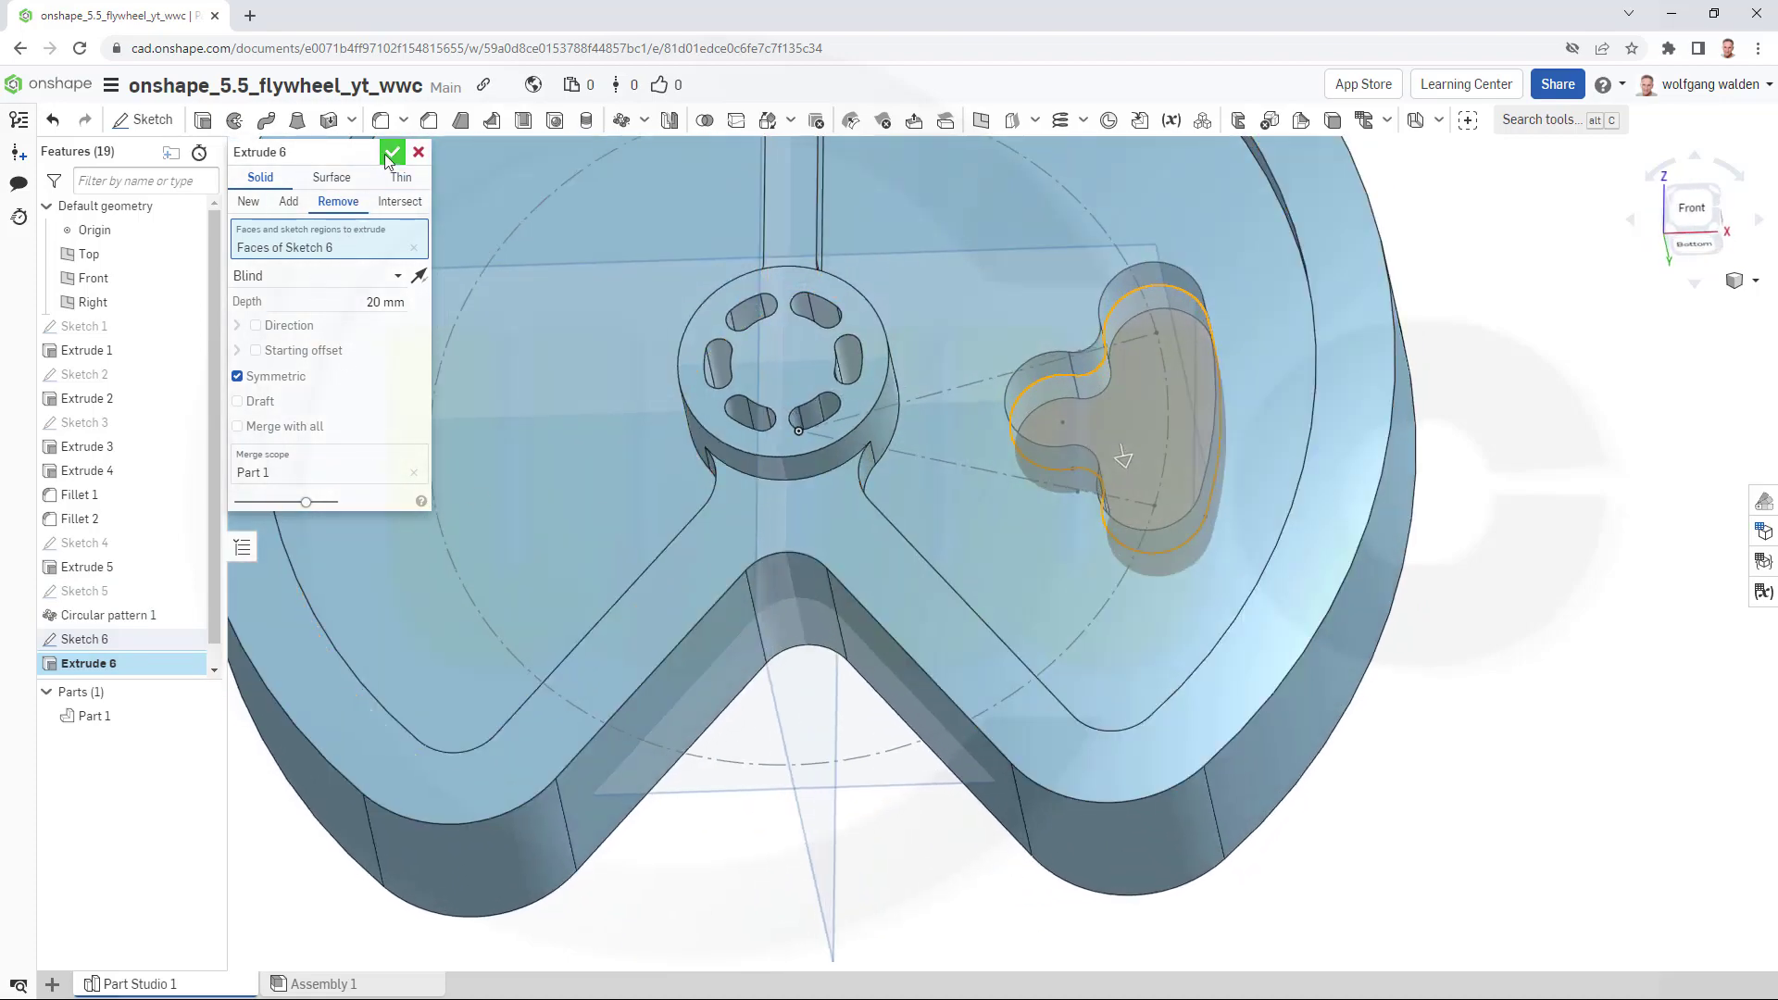
scroll(741, 357, down, 5)
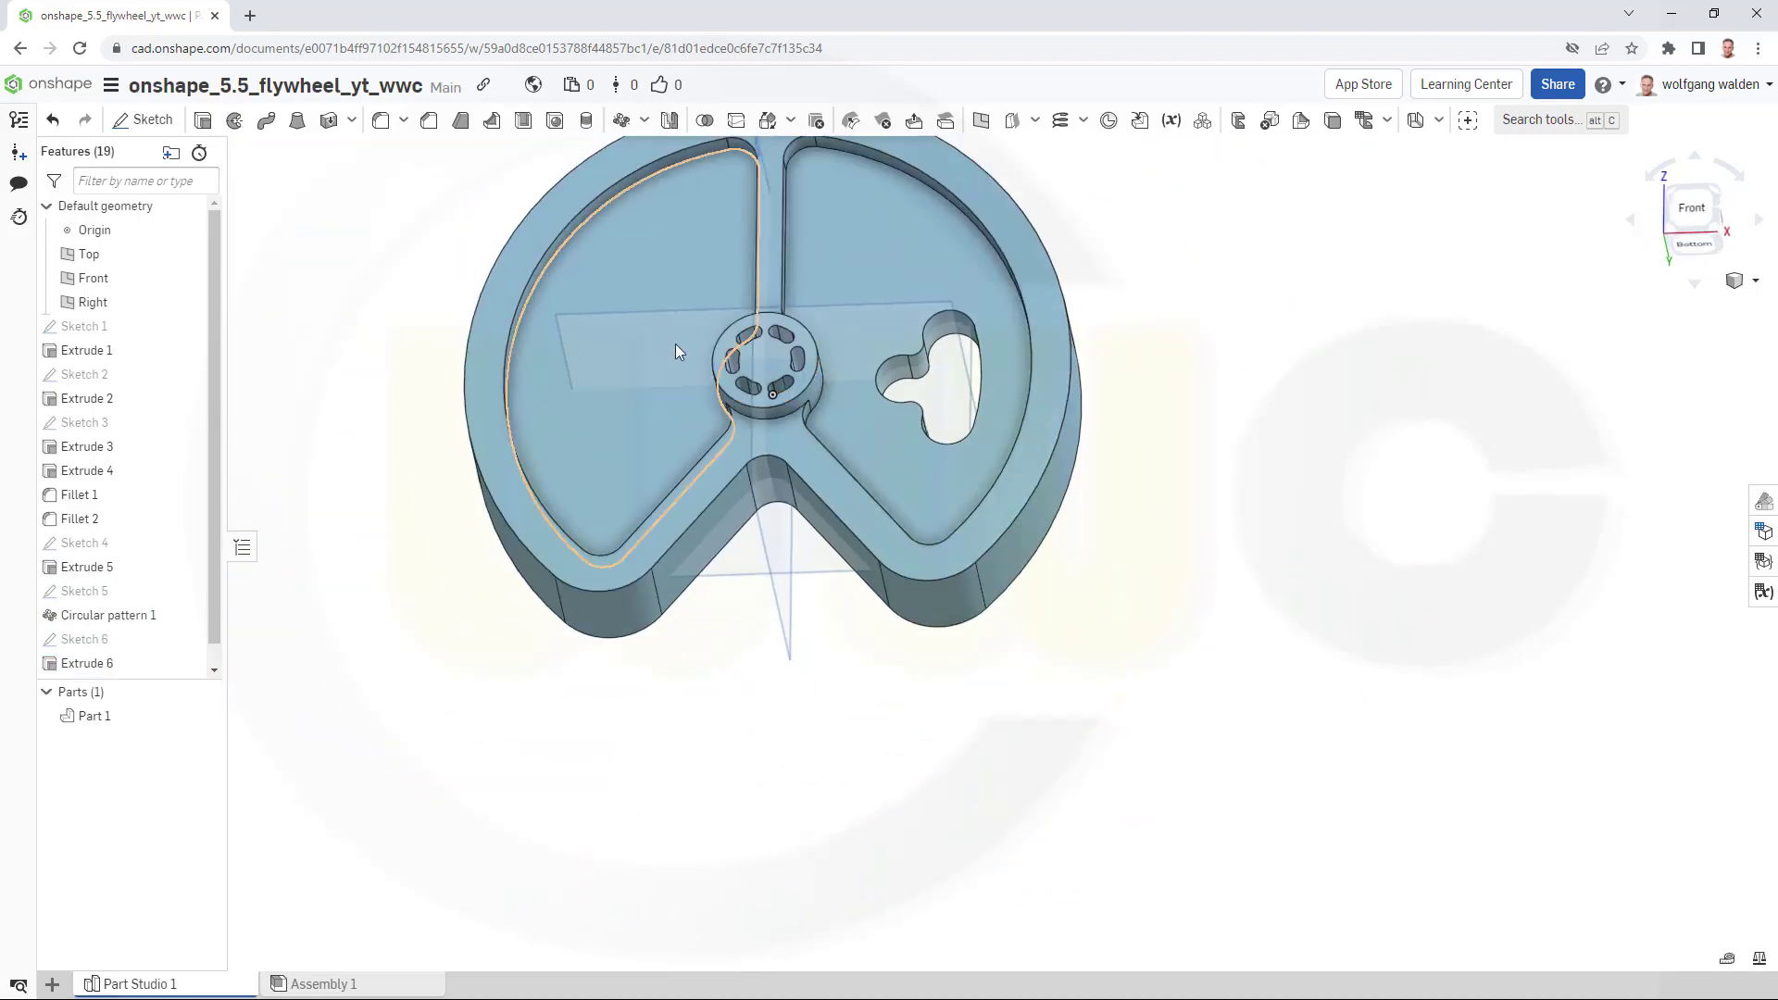
right_drag(675, 342, 752, 385)
middle_drag(752, 385, 860, 474)
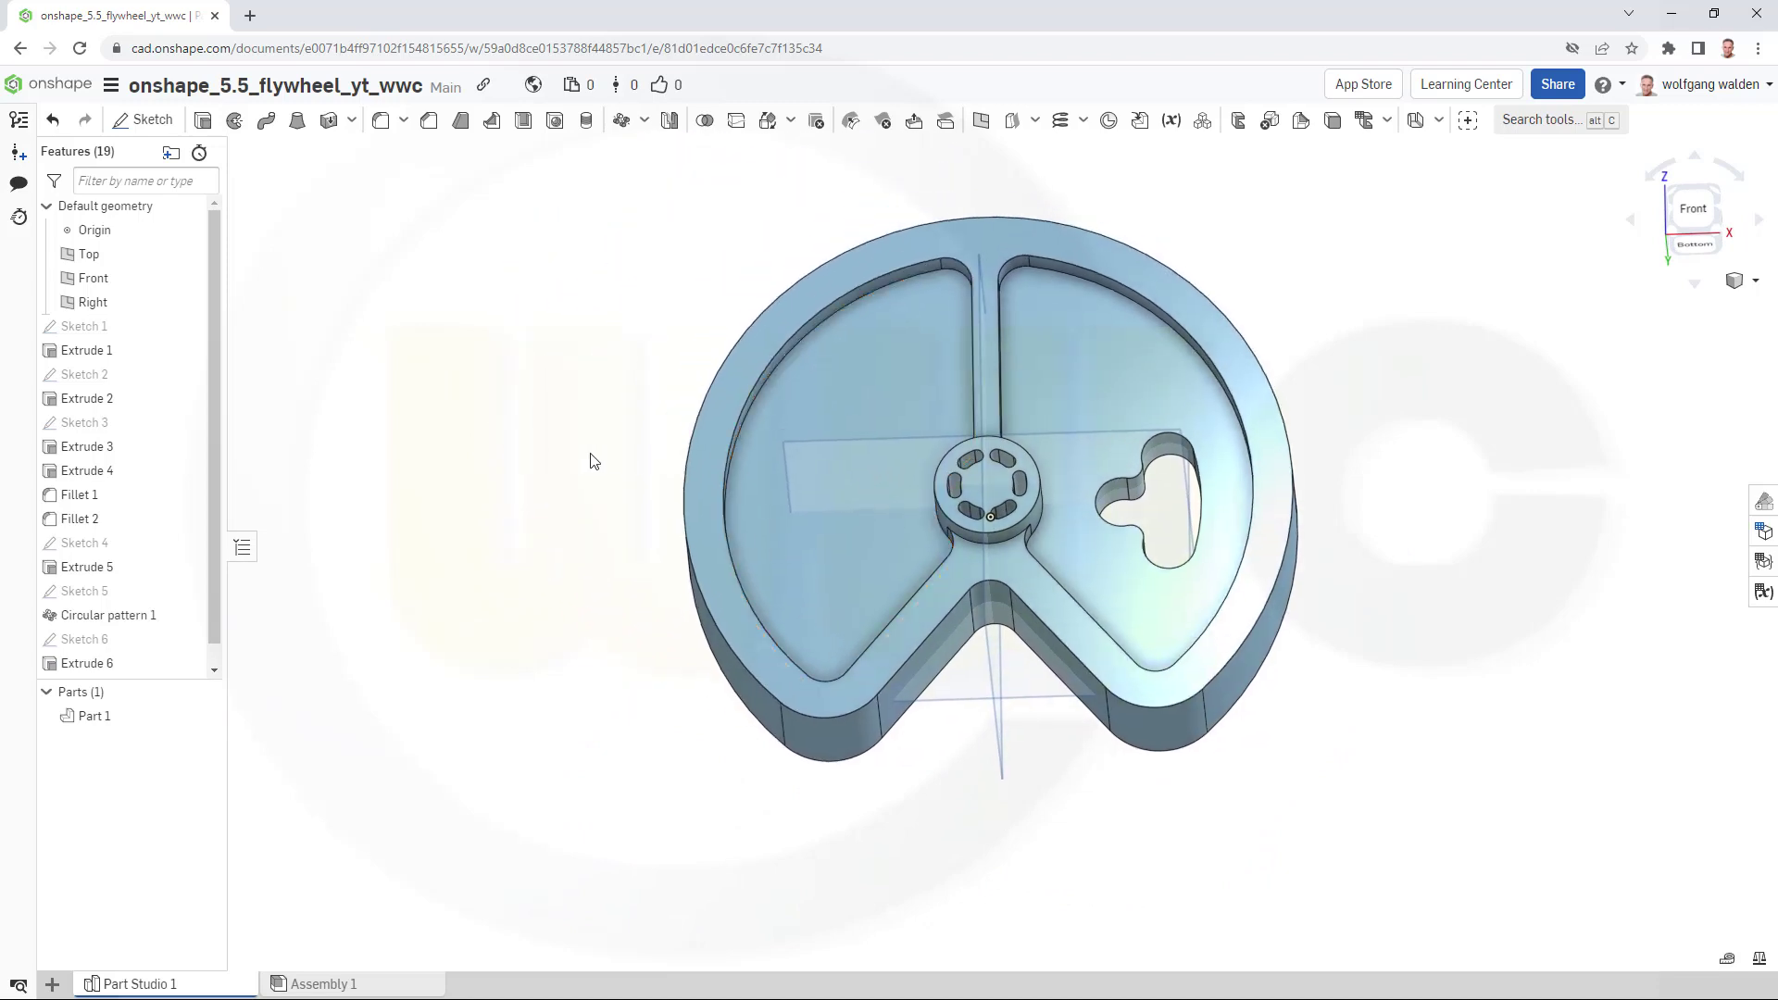
scroll(817, 417, up, 2)
right_drag(817, 417, 811, 416)
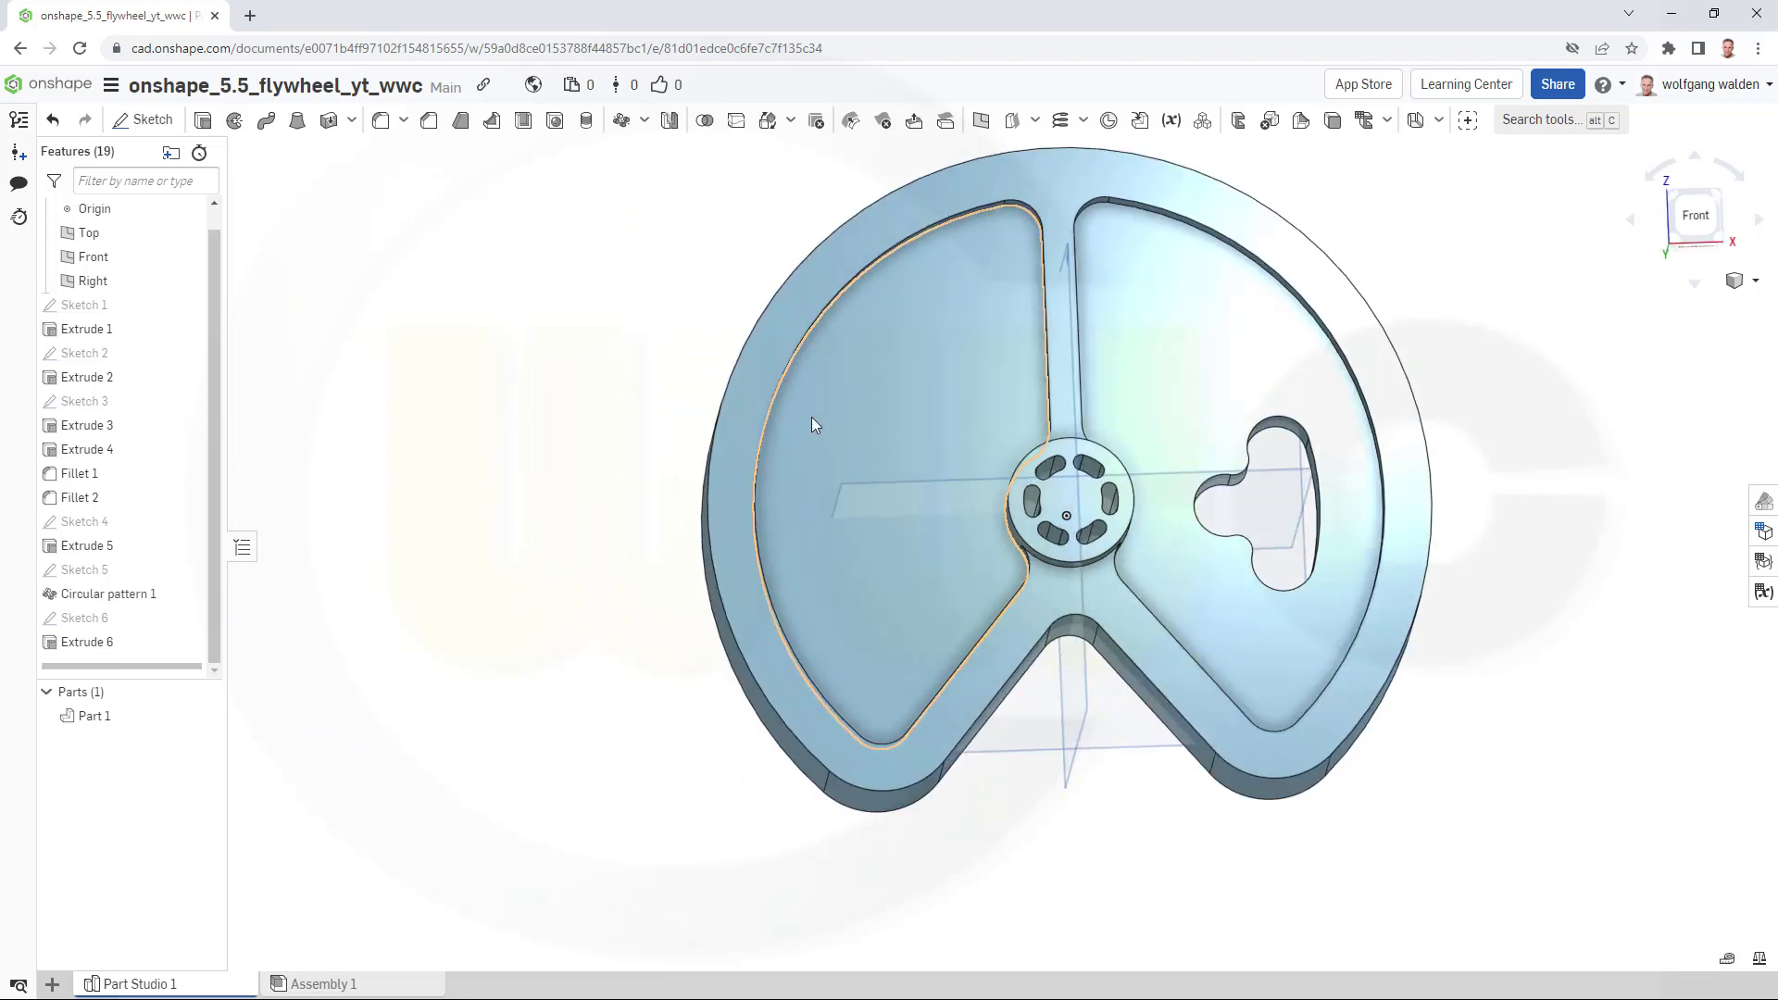
click(188, 570)
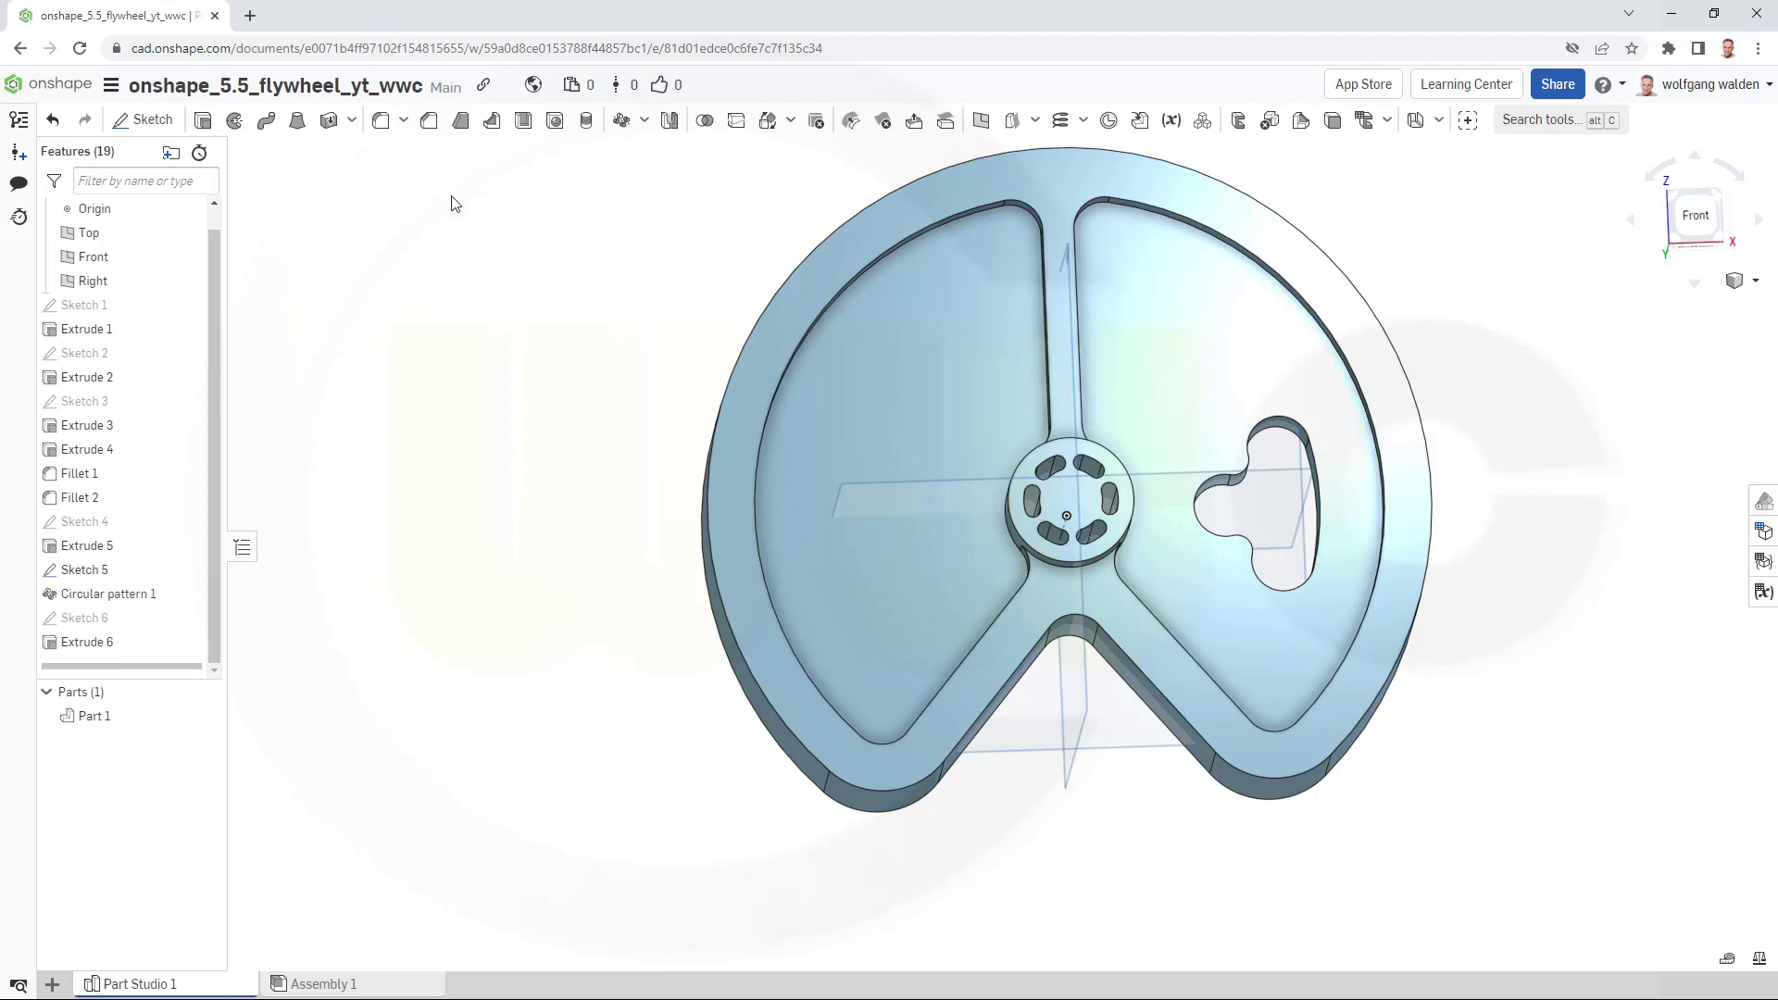
click(622, 119)
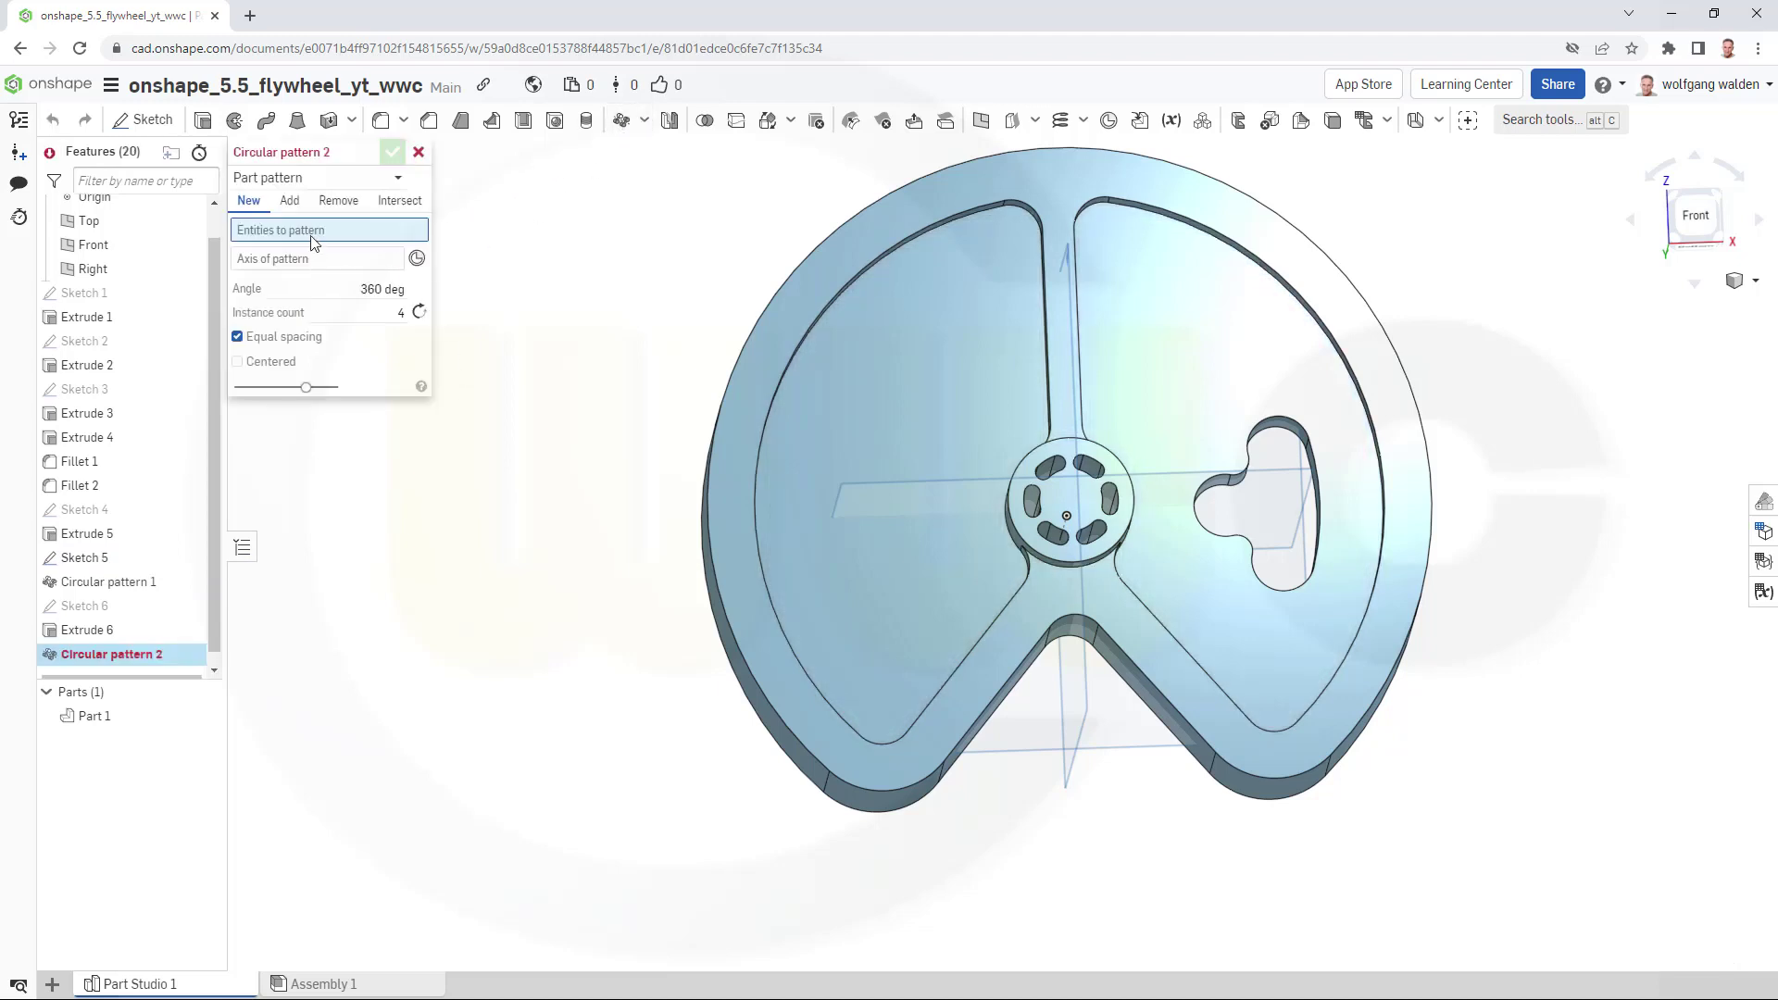
Set a feature pattern of Extrude 6 around the Sketch 5 edge as axis.
click(388, 181)
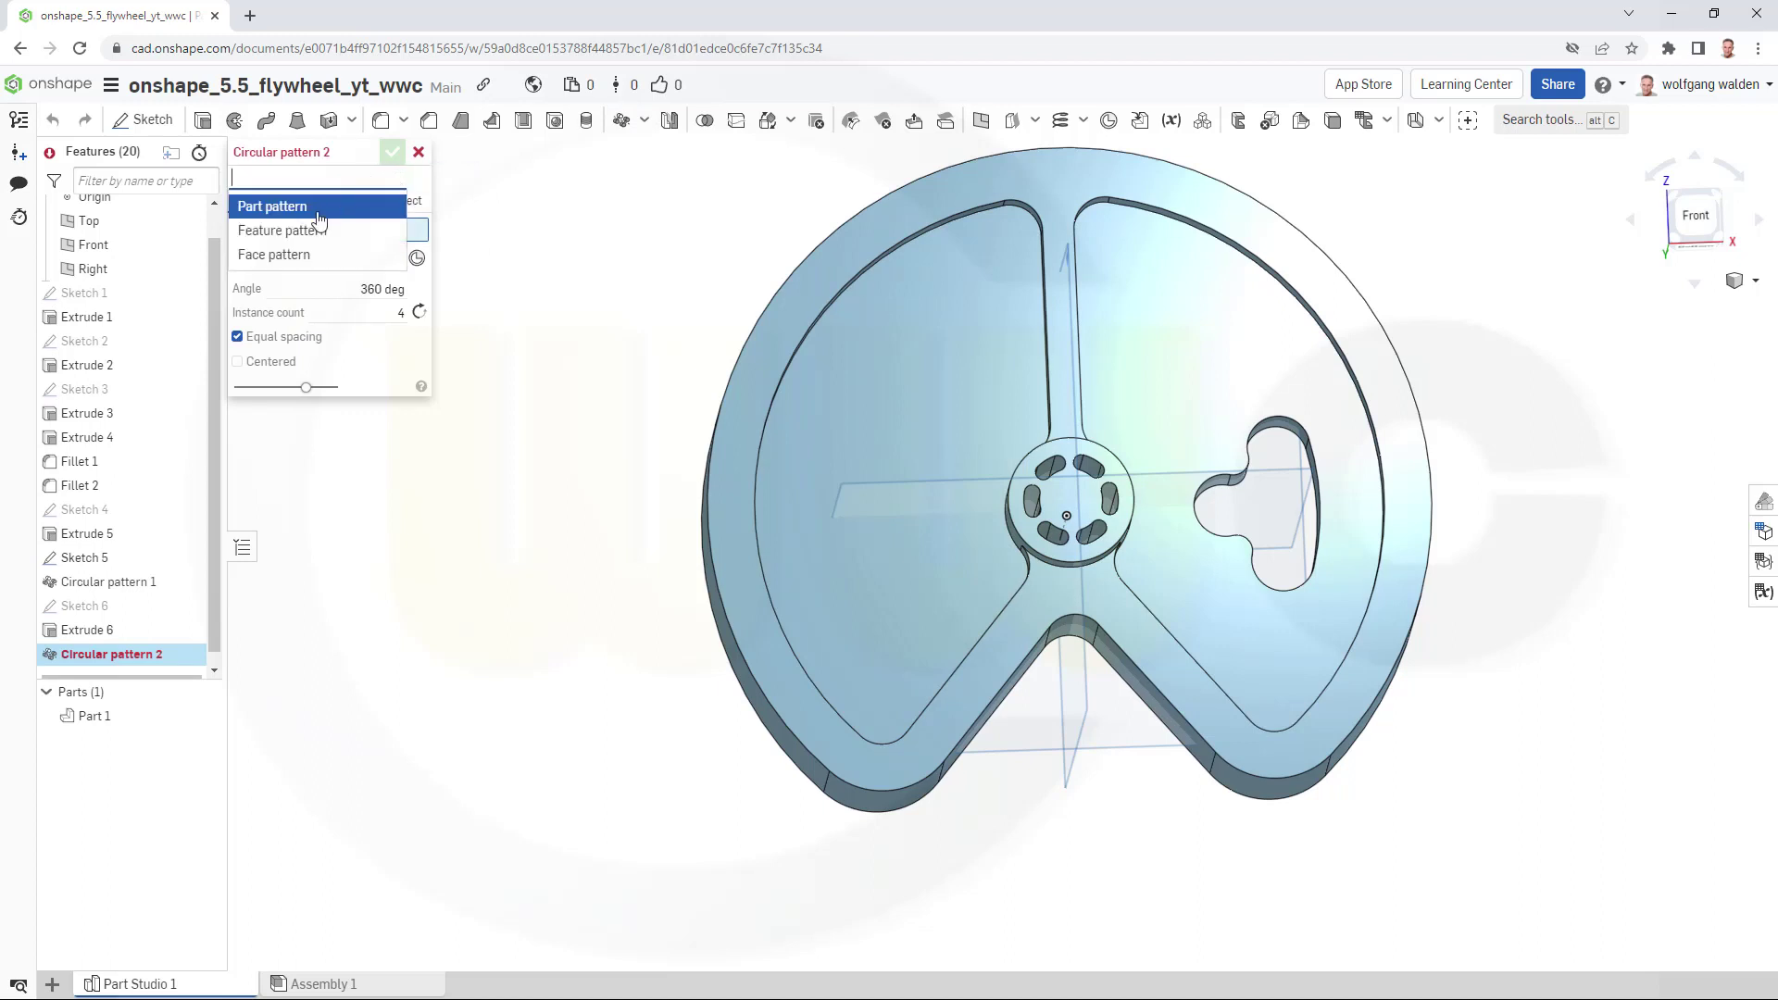
click(294, 231)
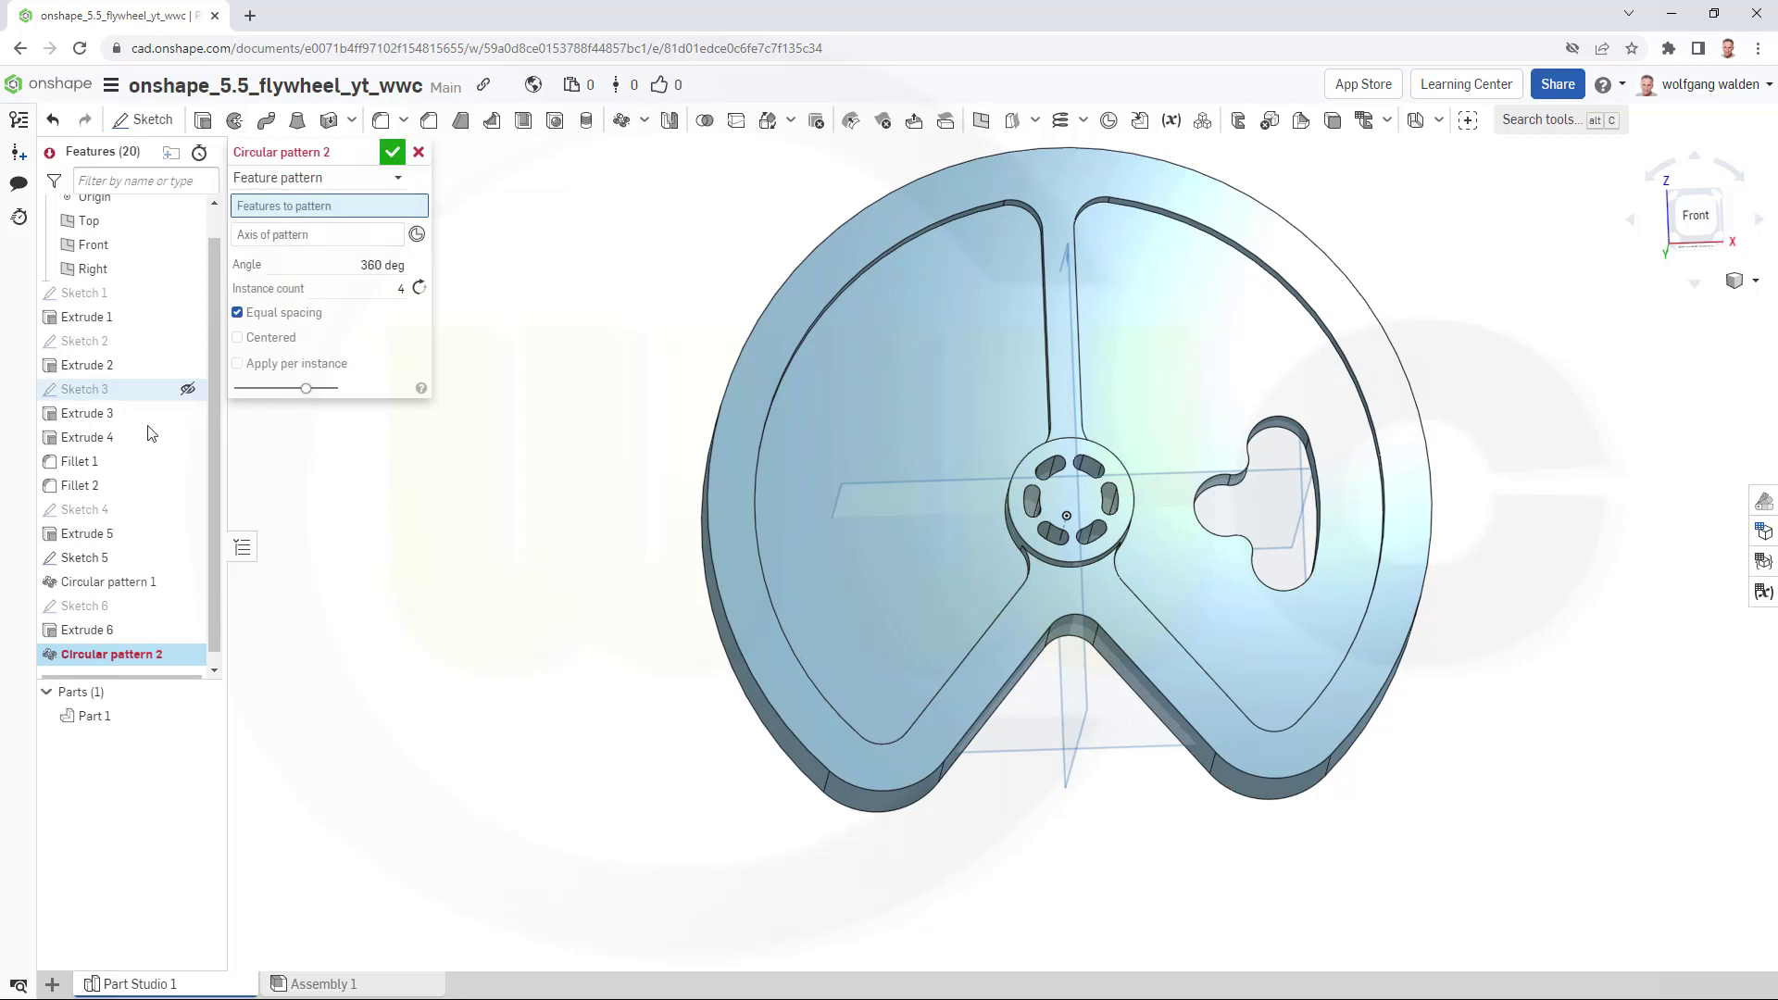
click(77, 632)
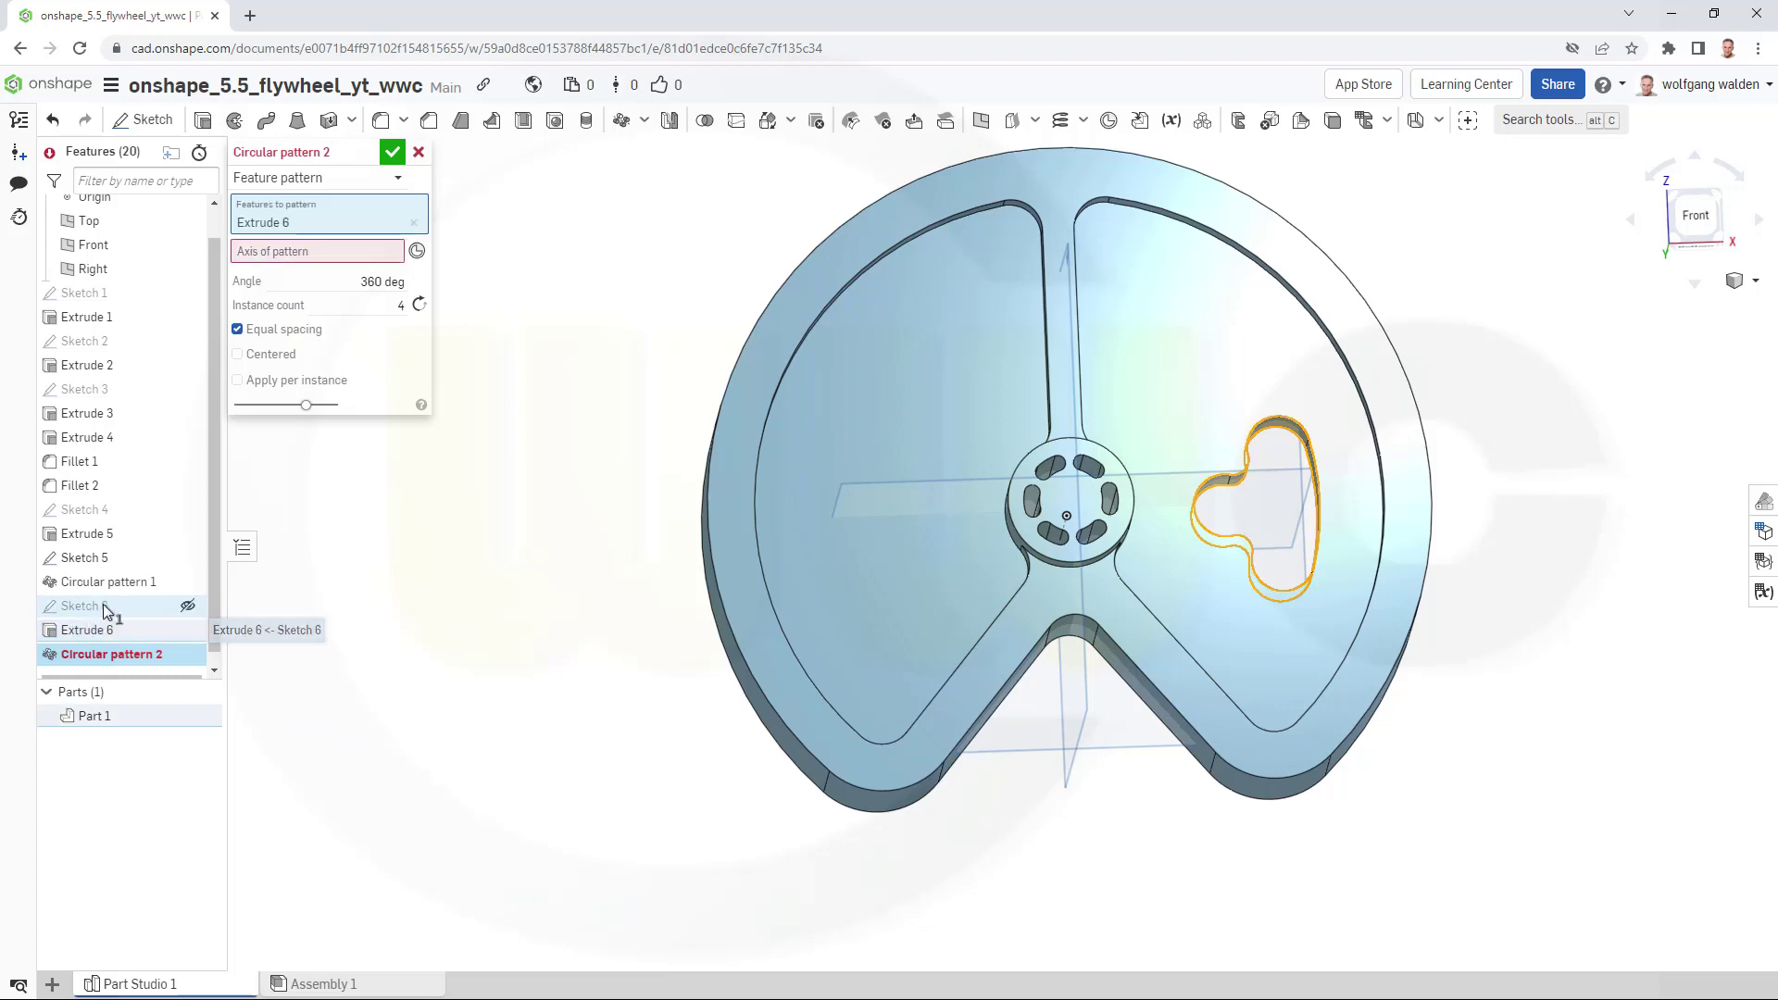
click(322, 258)
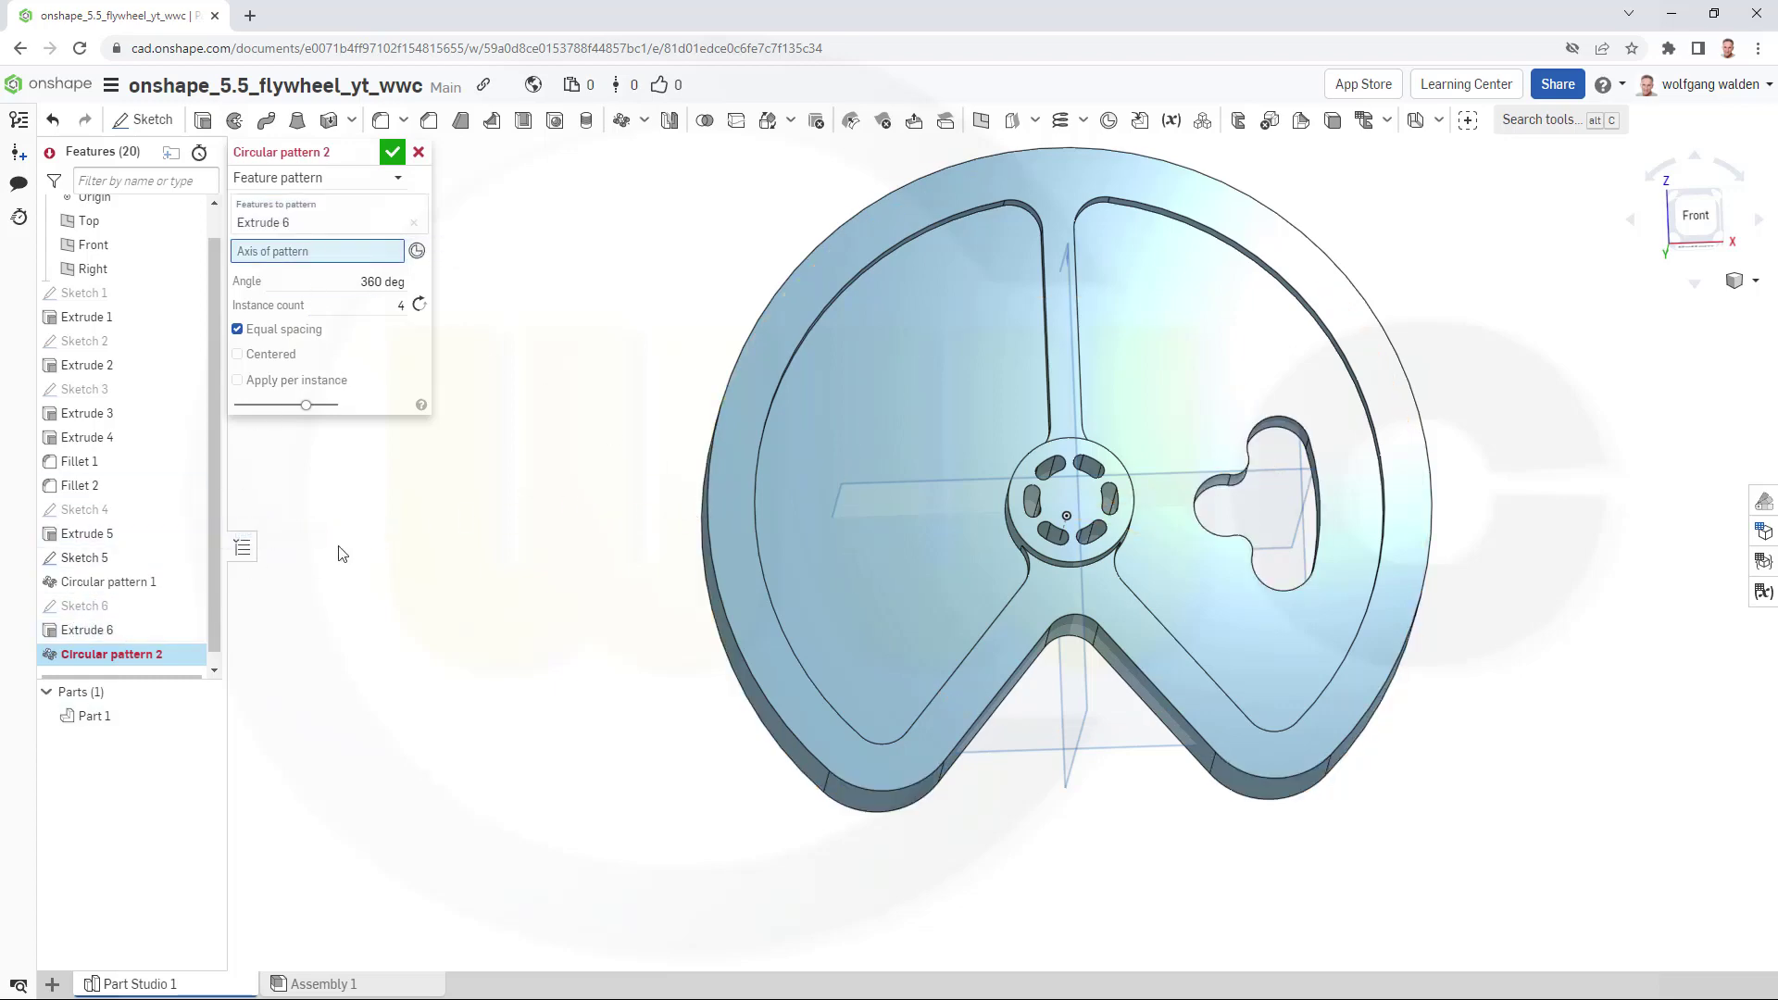
right_drag(463, 526, 485, 407)
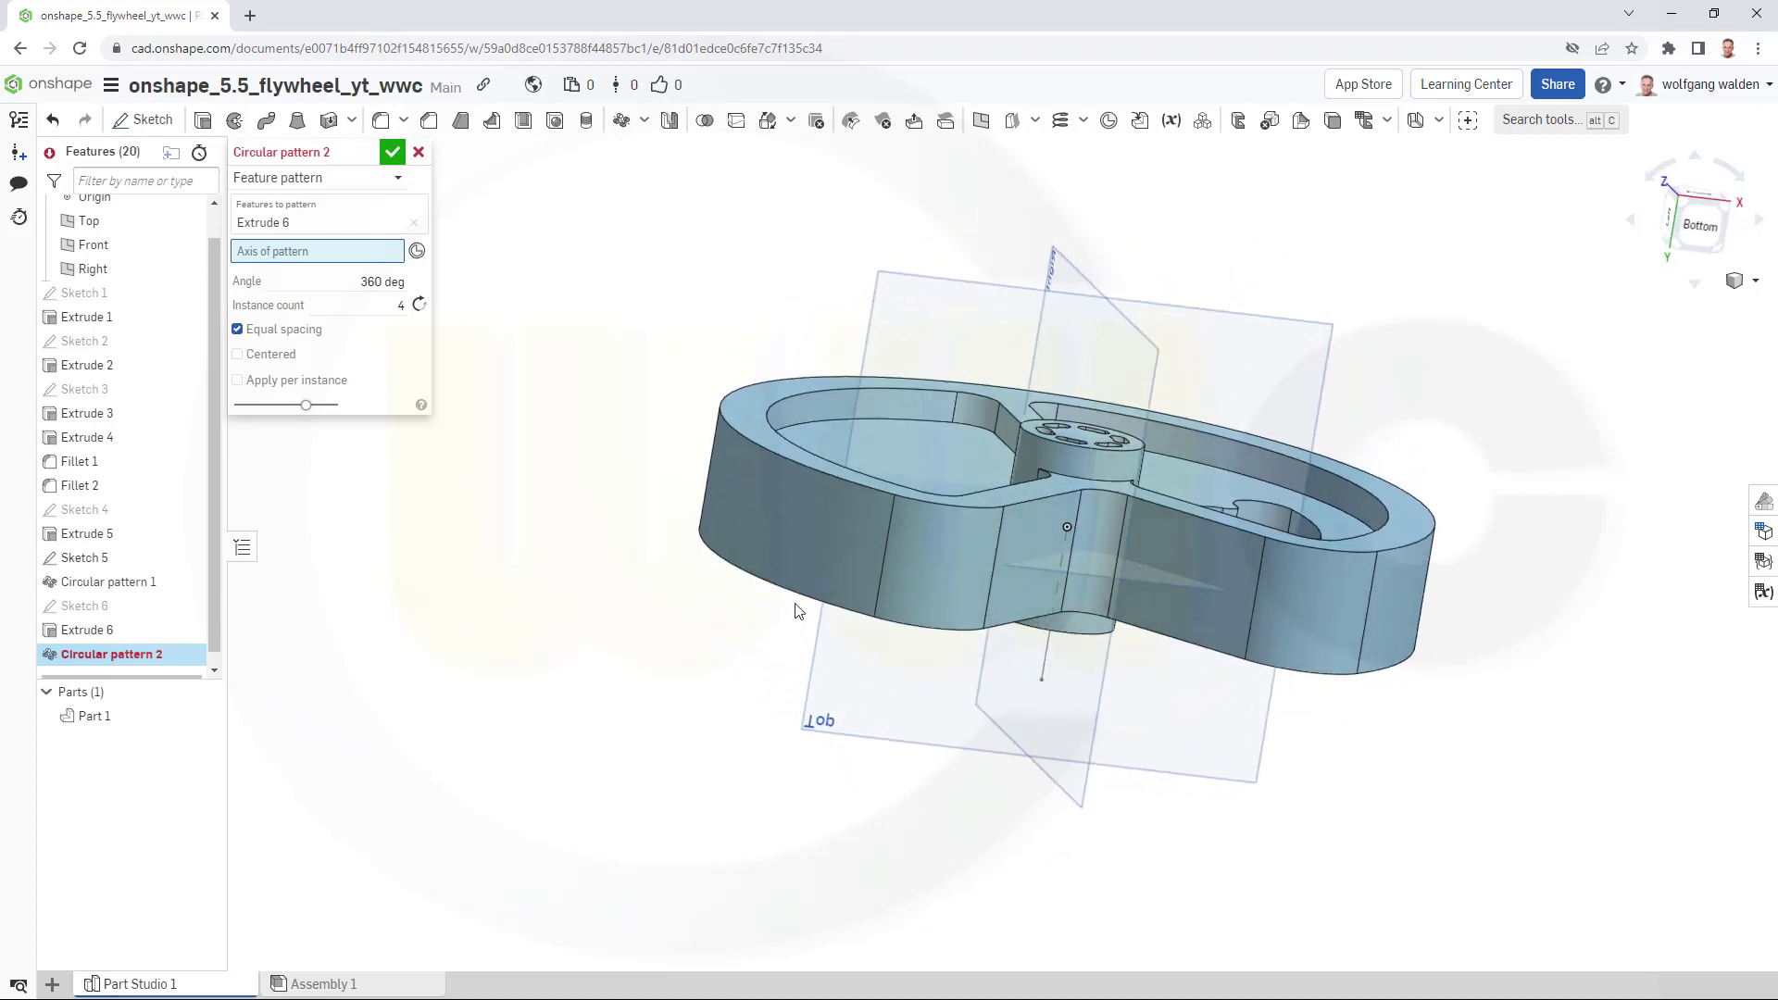
click(1043, 664)
right_drag(686, 448, 641, 520)
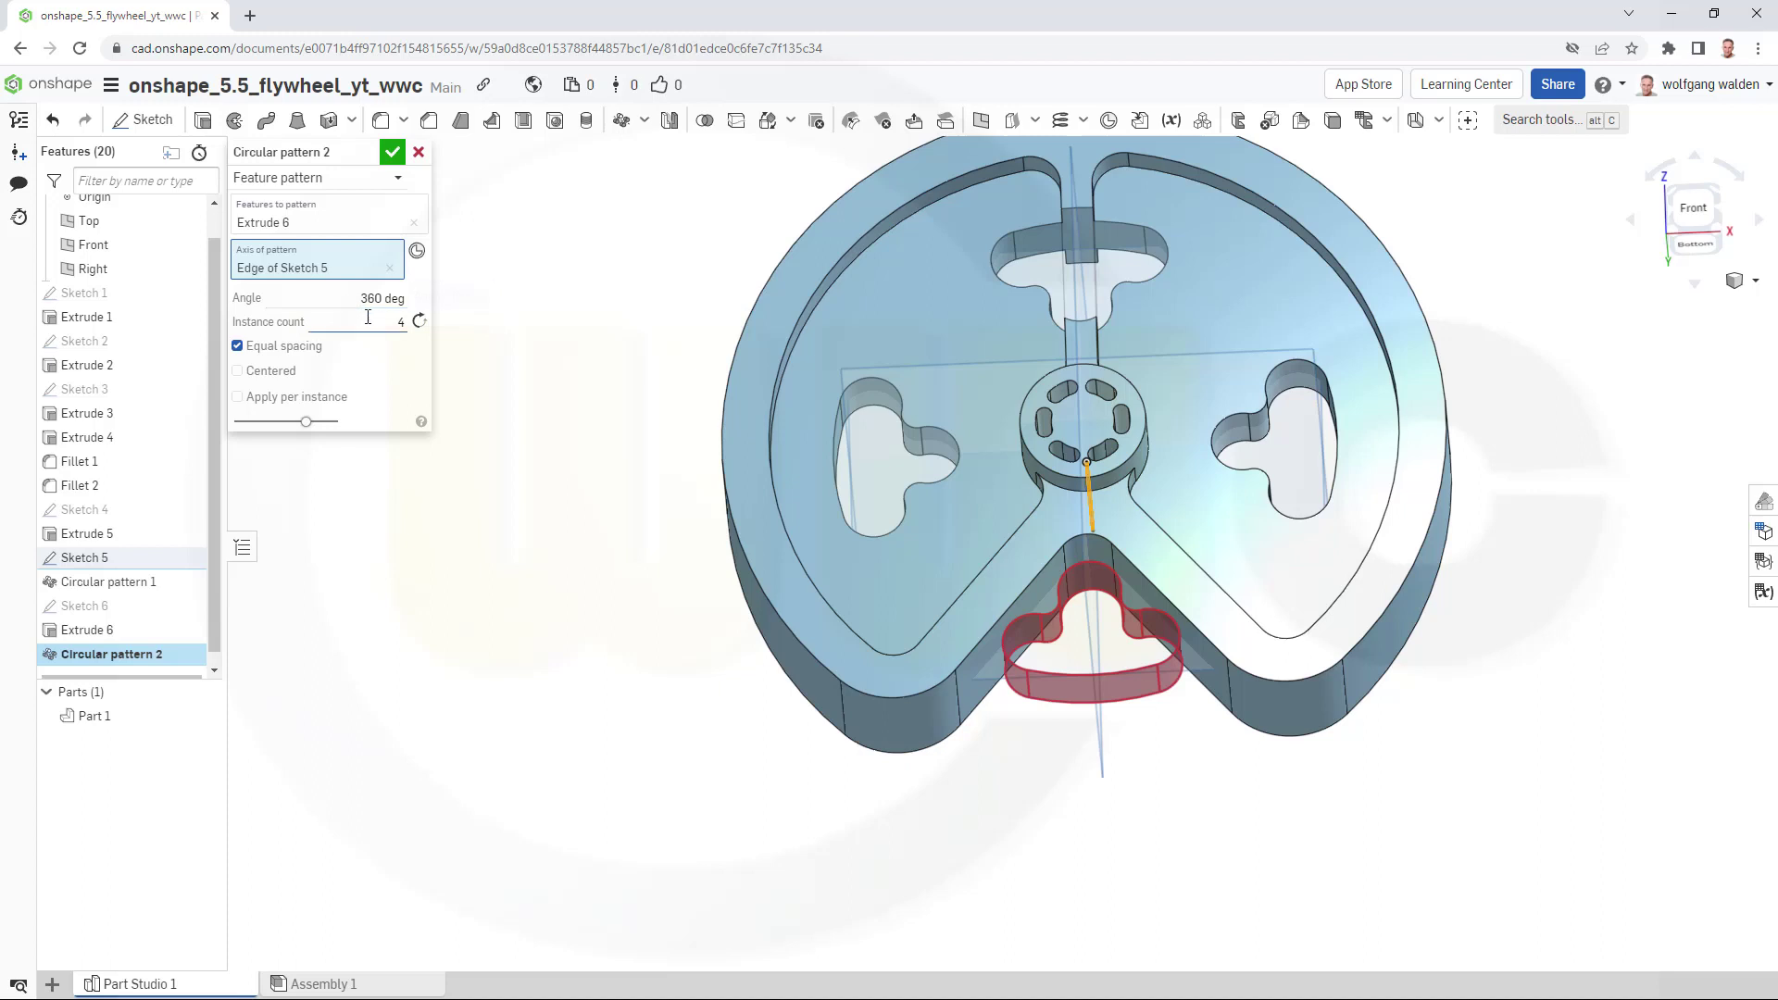
Use 2 instances at 54°, flip the direction and confirm the pattern.
click(402, 321)
text(2)
key(shift+Tab)
text(5)
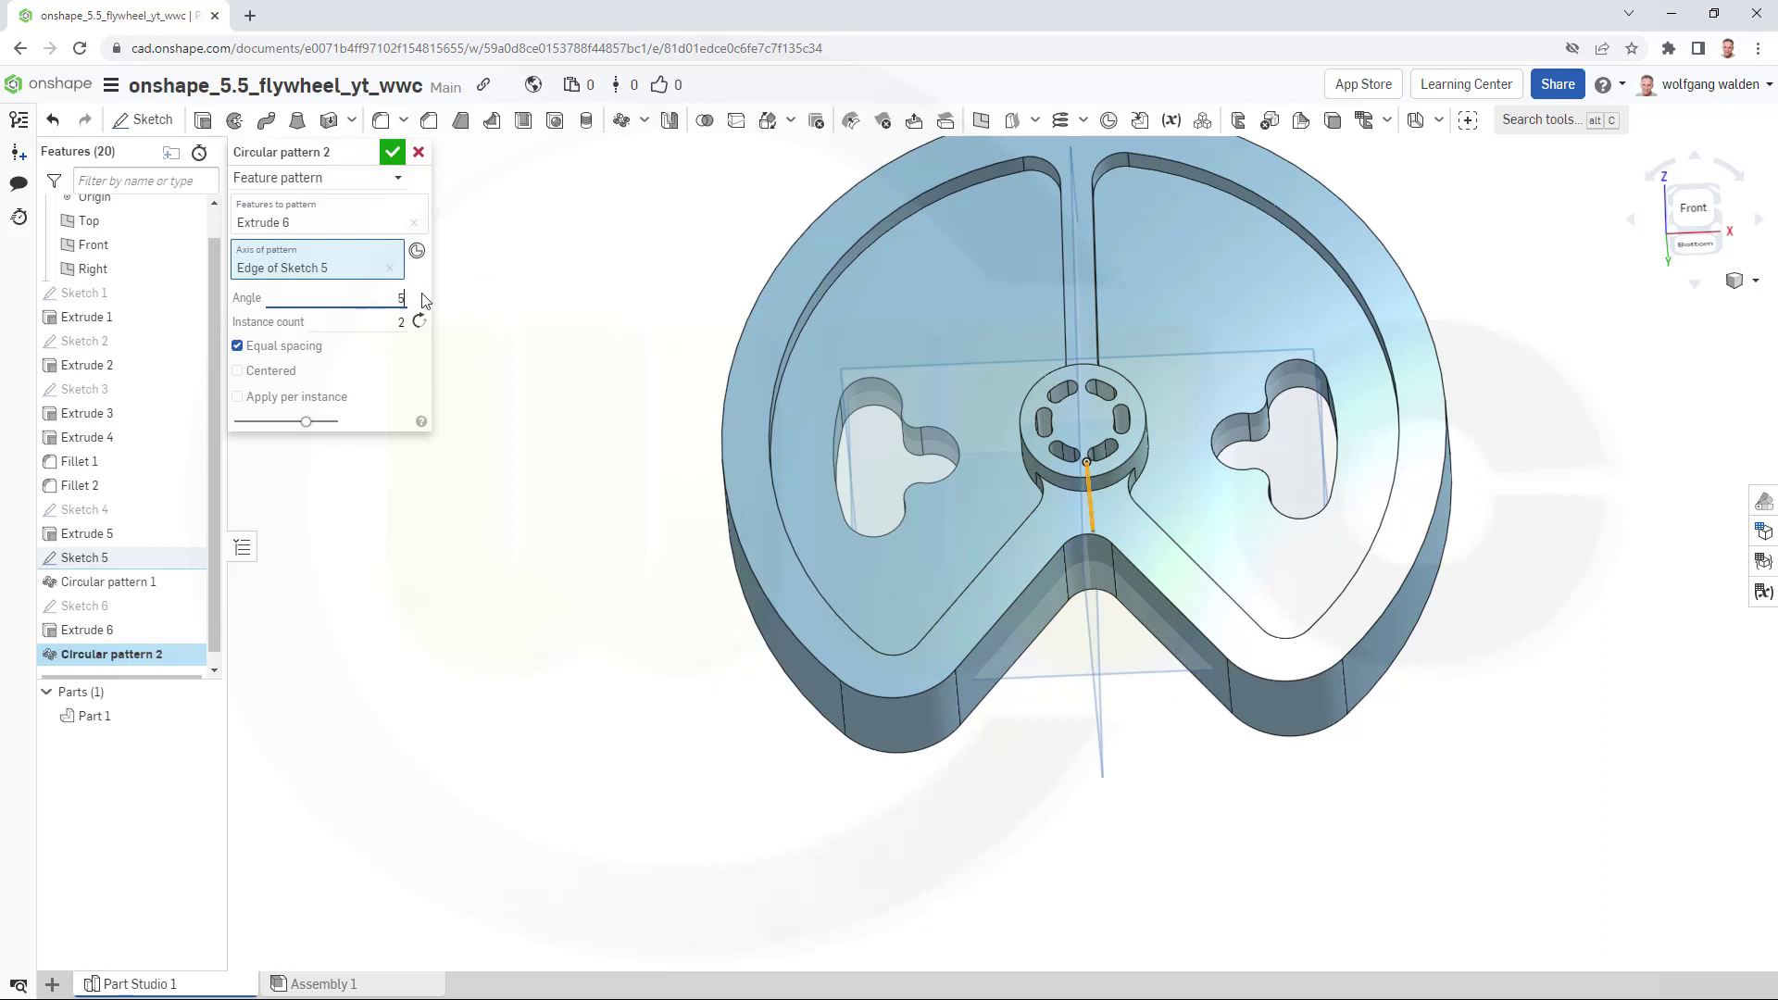
key(Tab)
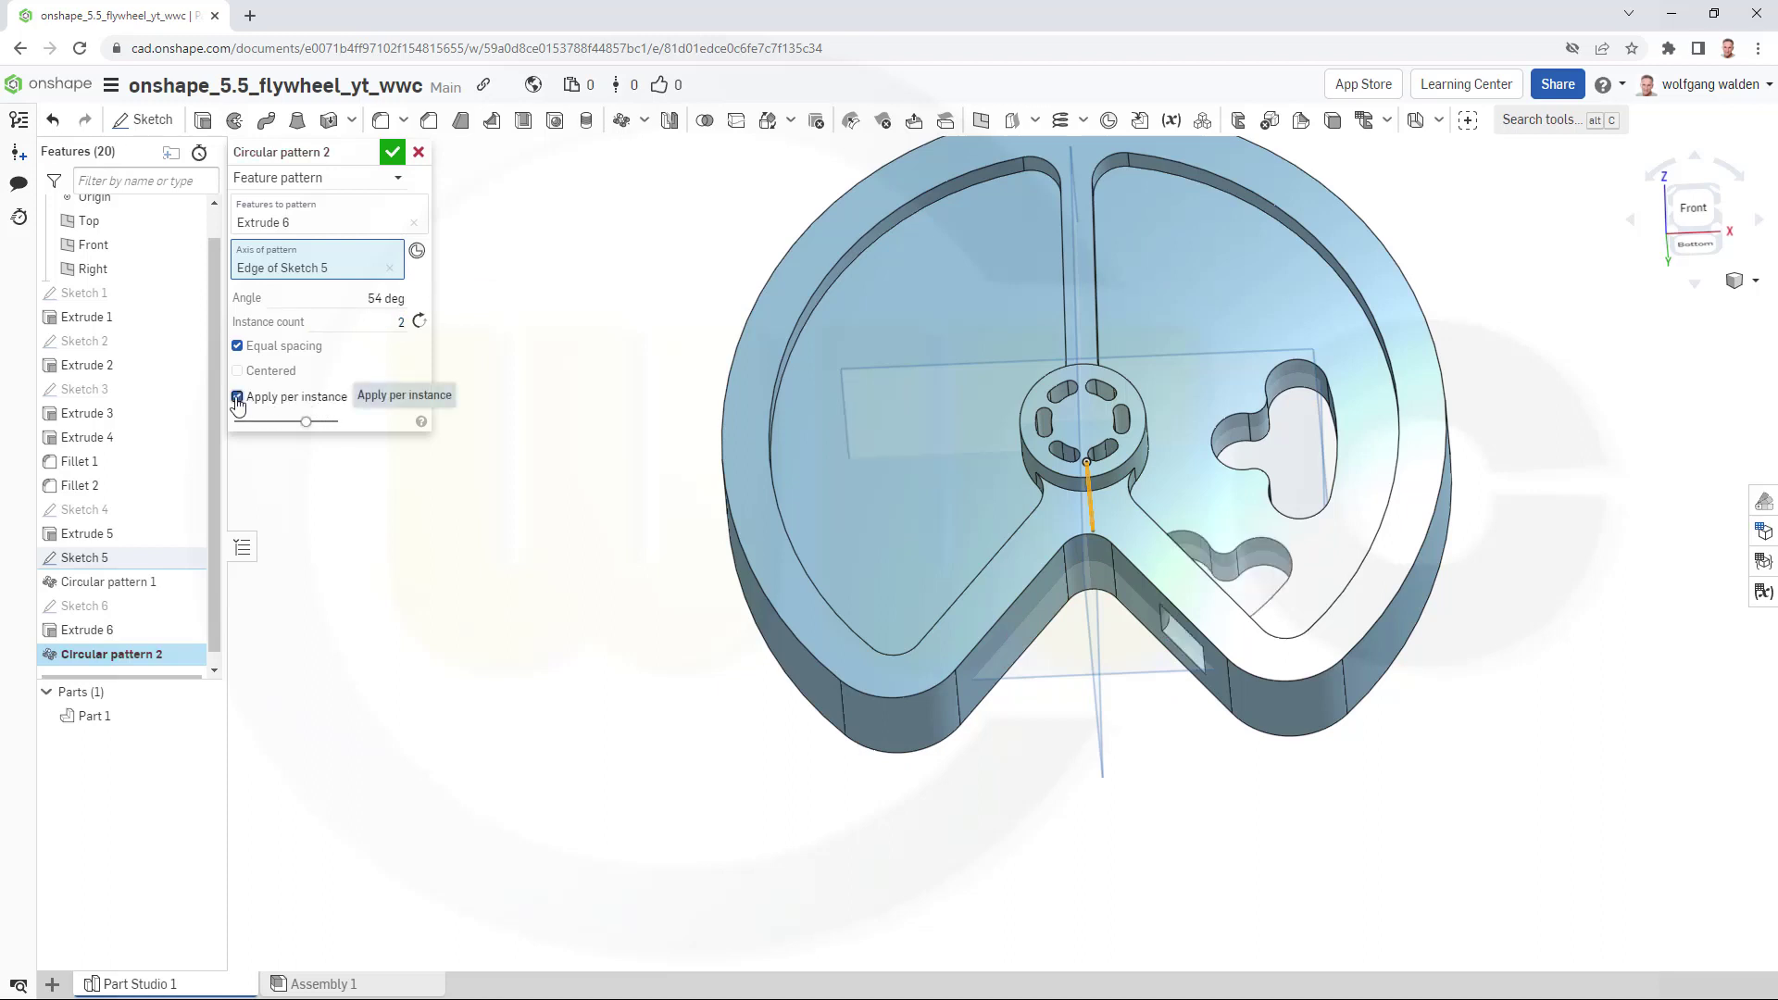
click(419, 322)
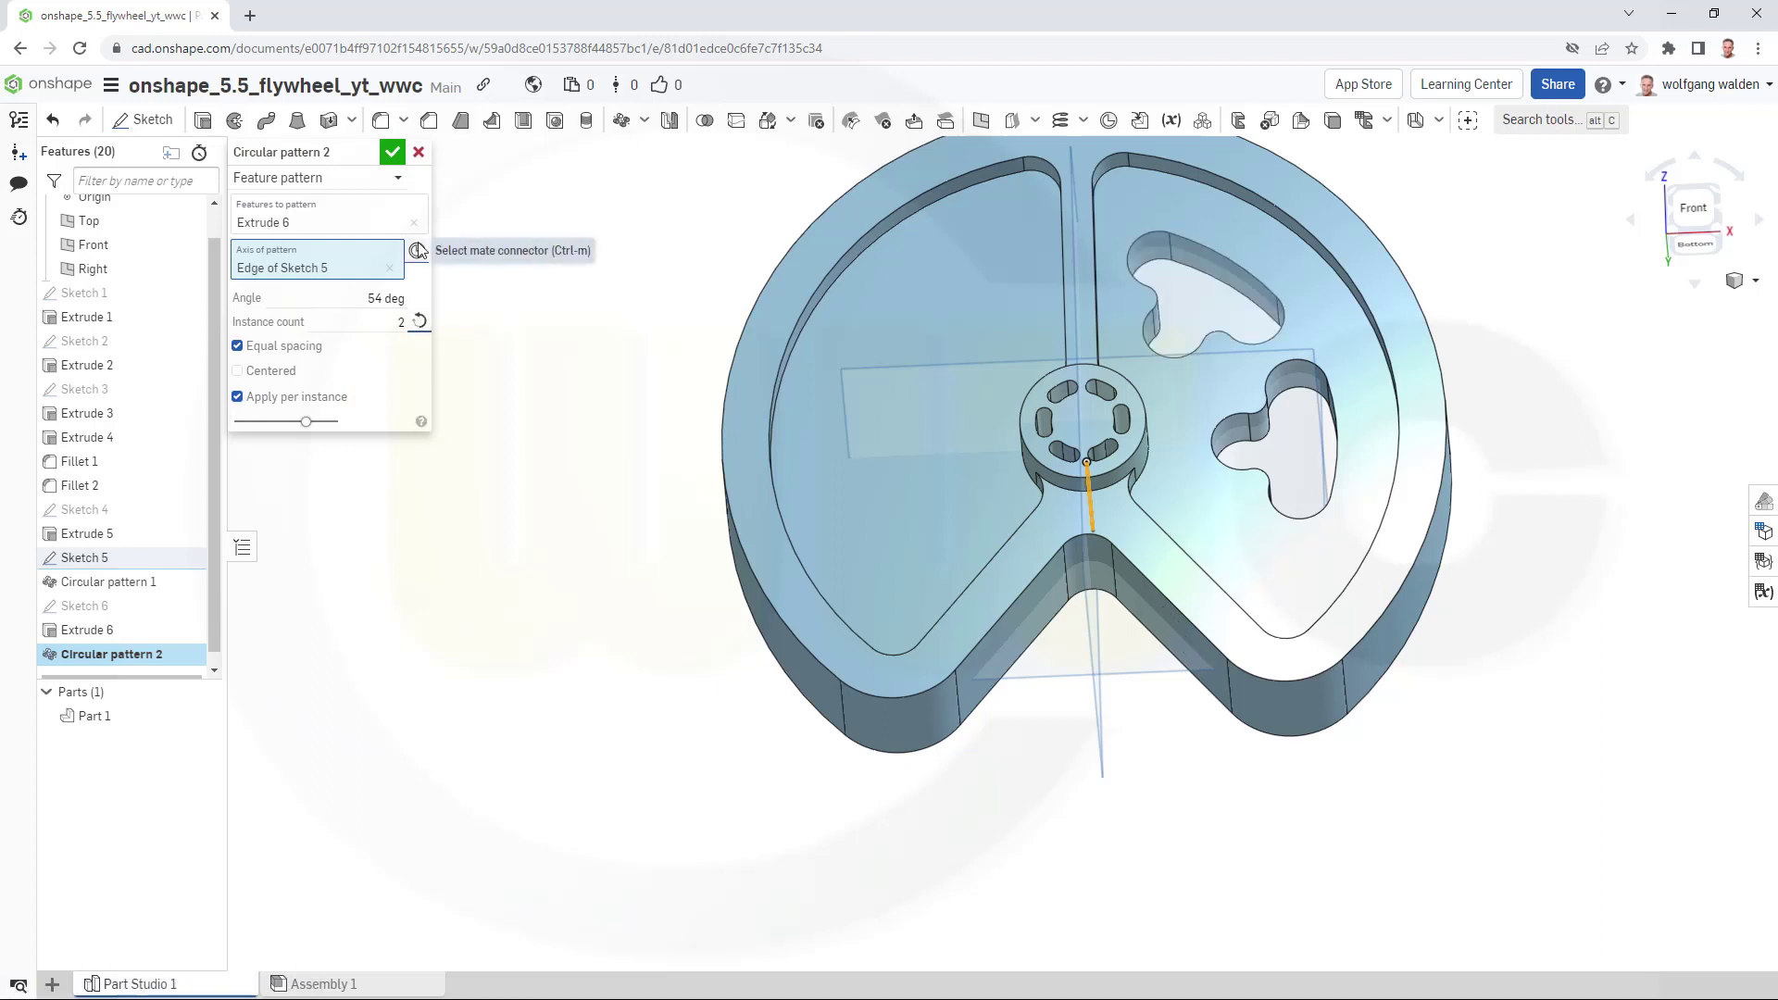
click(393, 152)
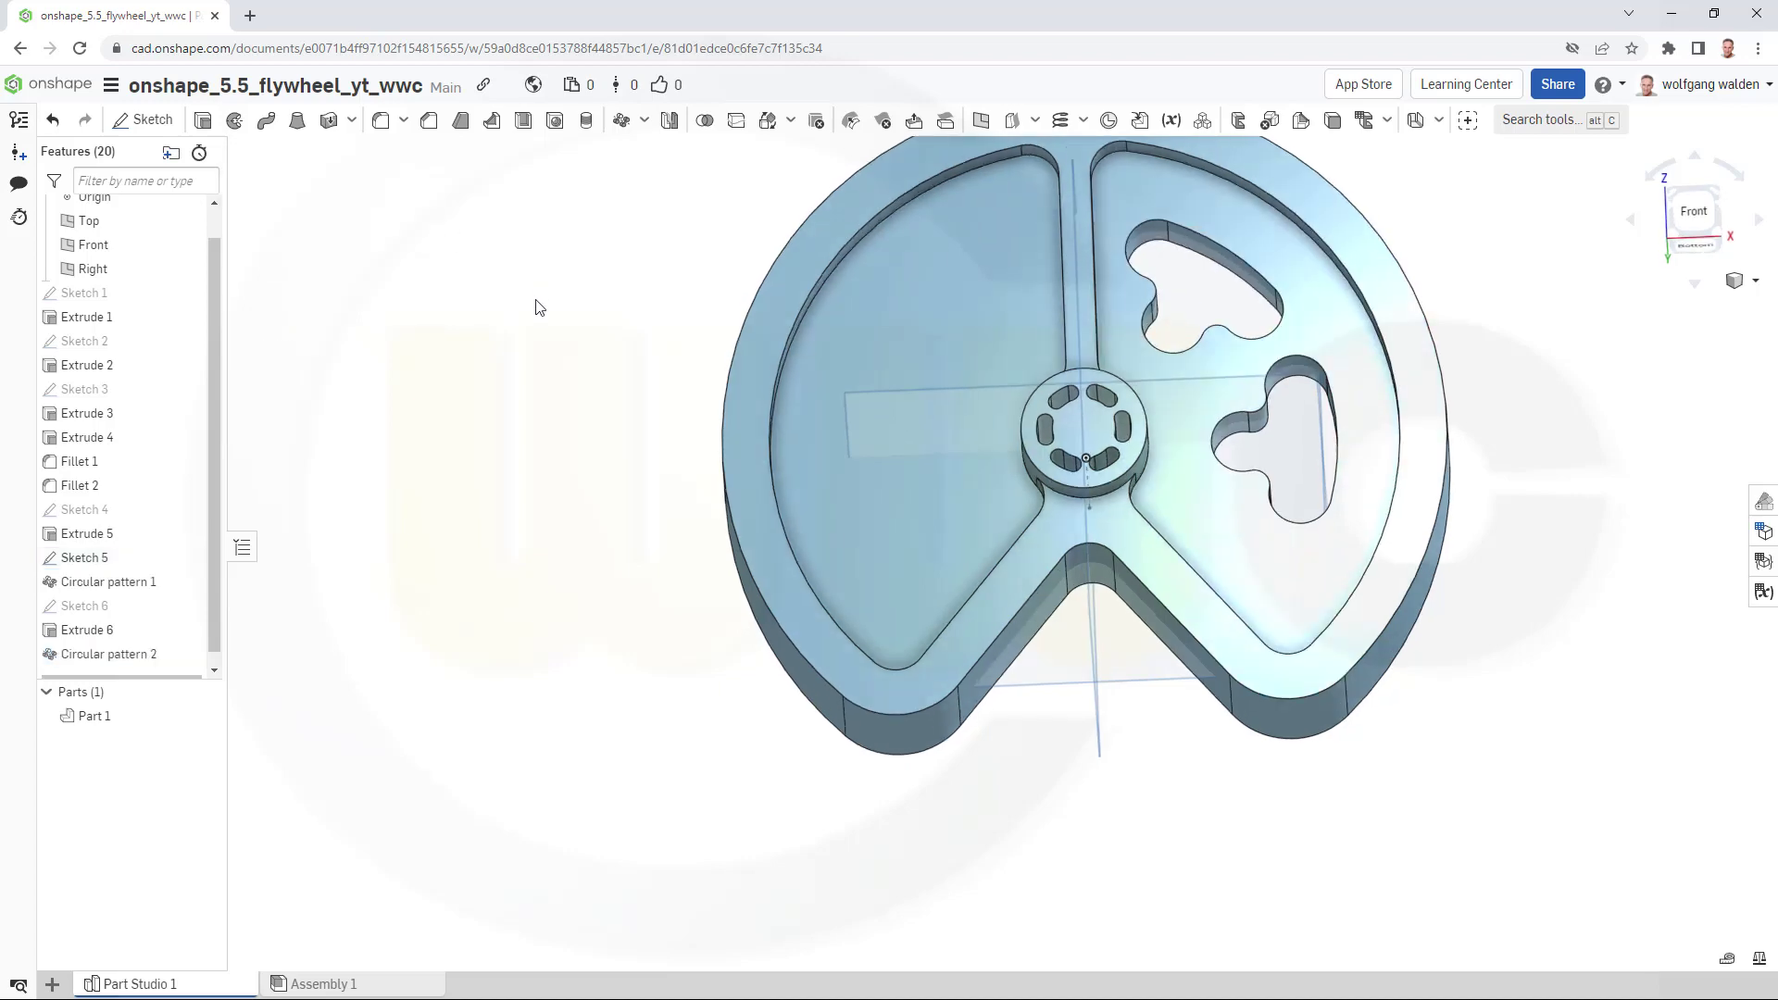
scroll(551, 287, down, 1)
scroll(583, 241, up, 1)
scroll(584, 241, down, 2)
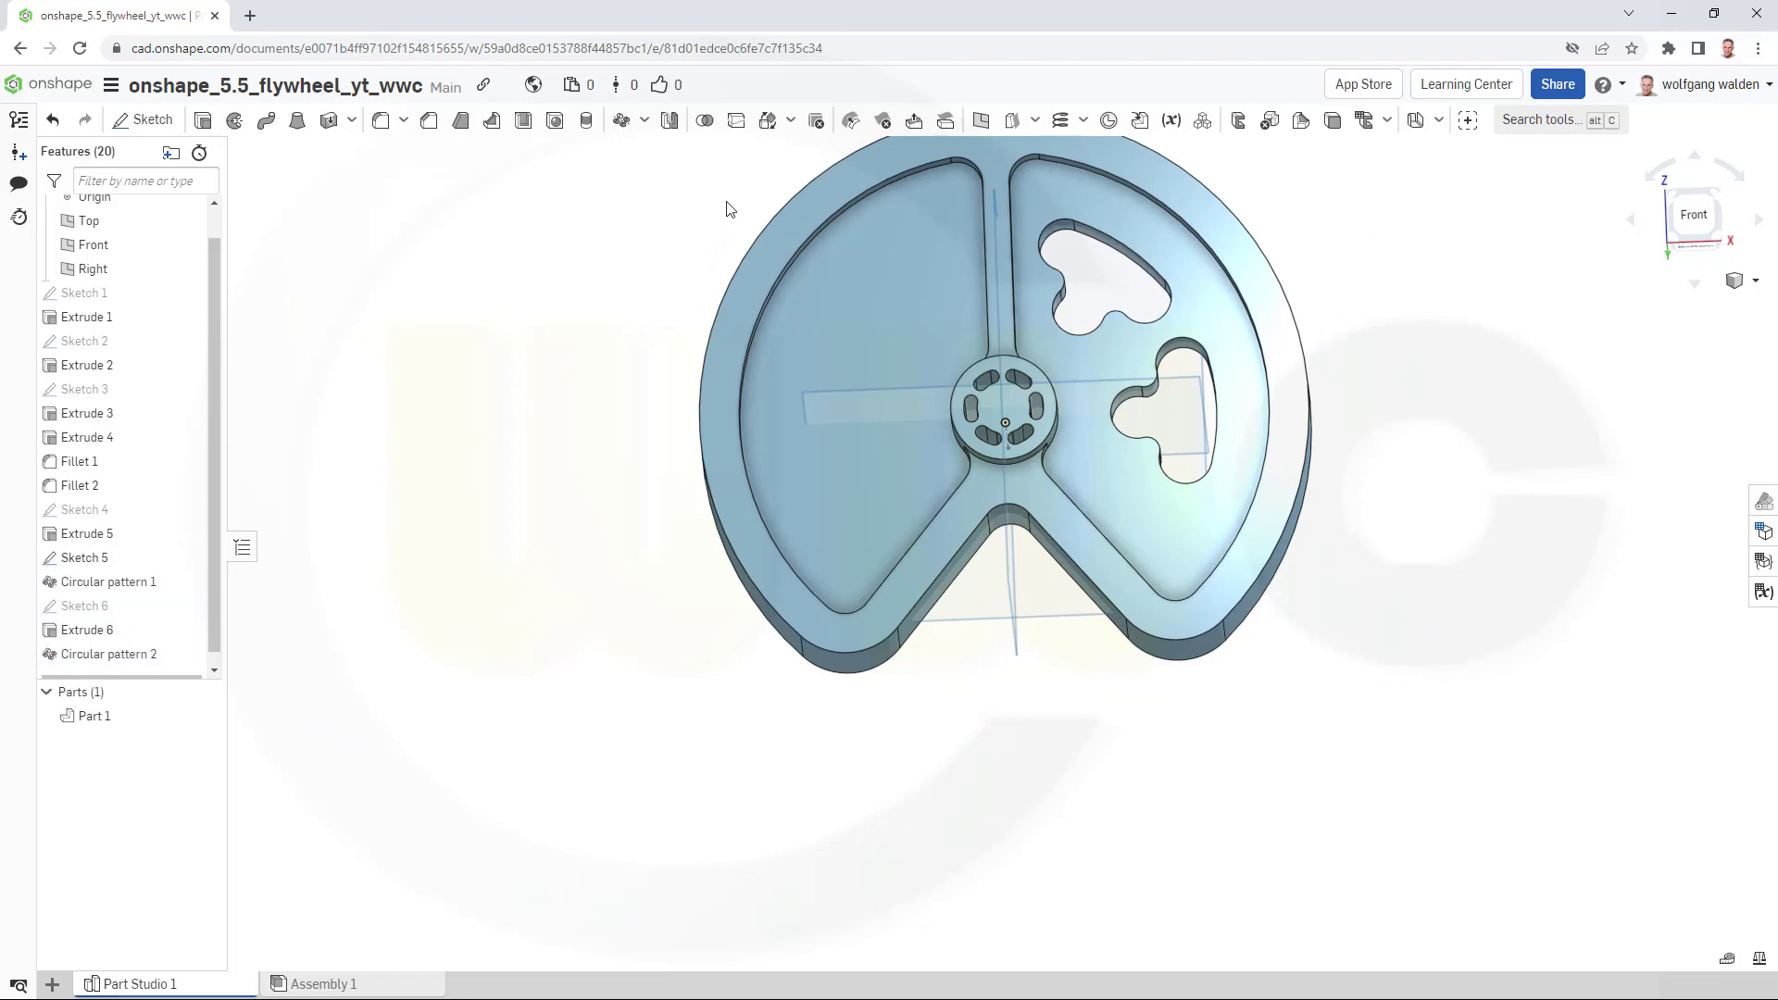
Choose a feature mirror of Extrude 6 and Circular pattern 2.
click(670, 120)
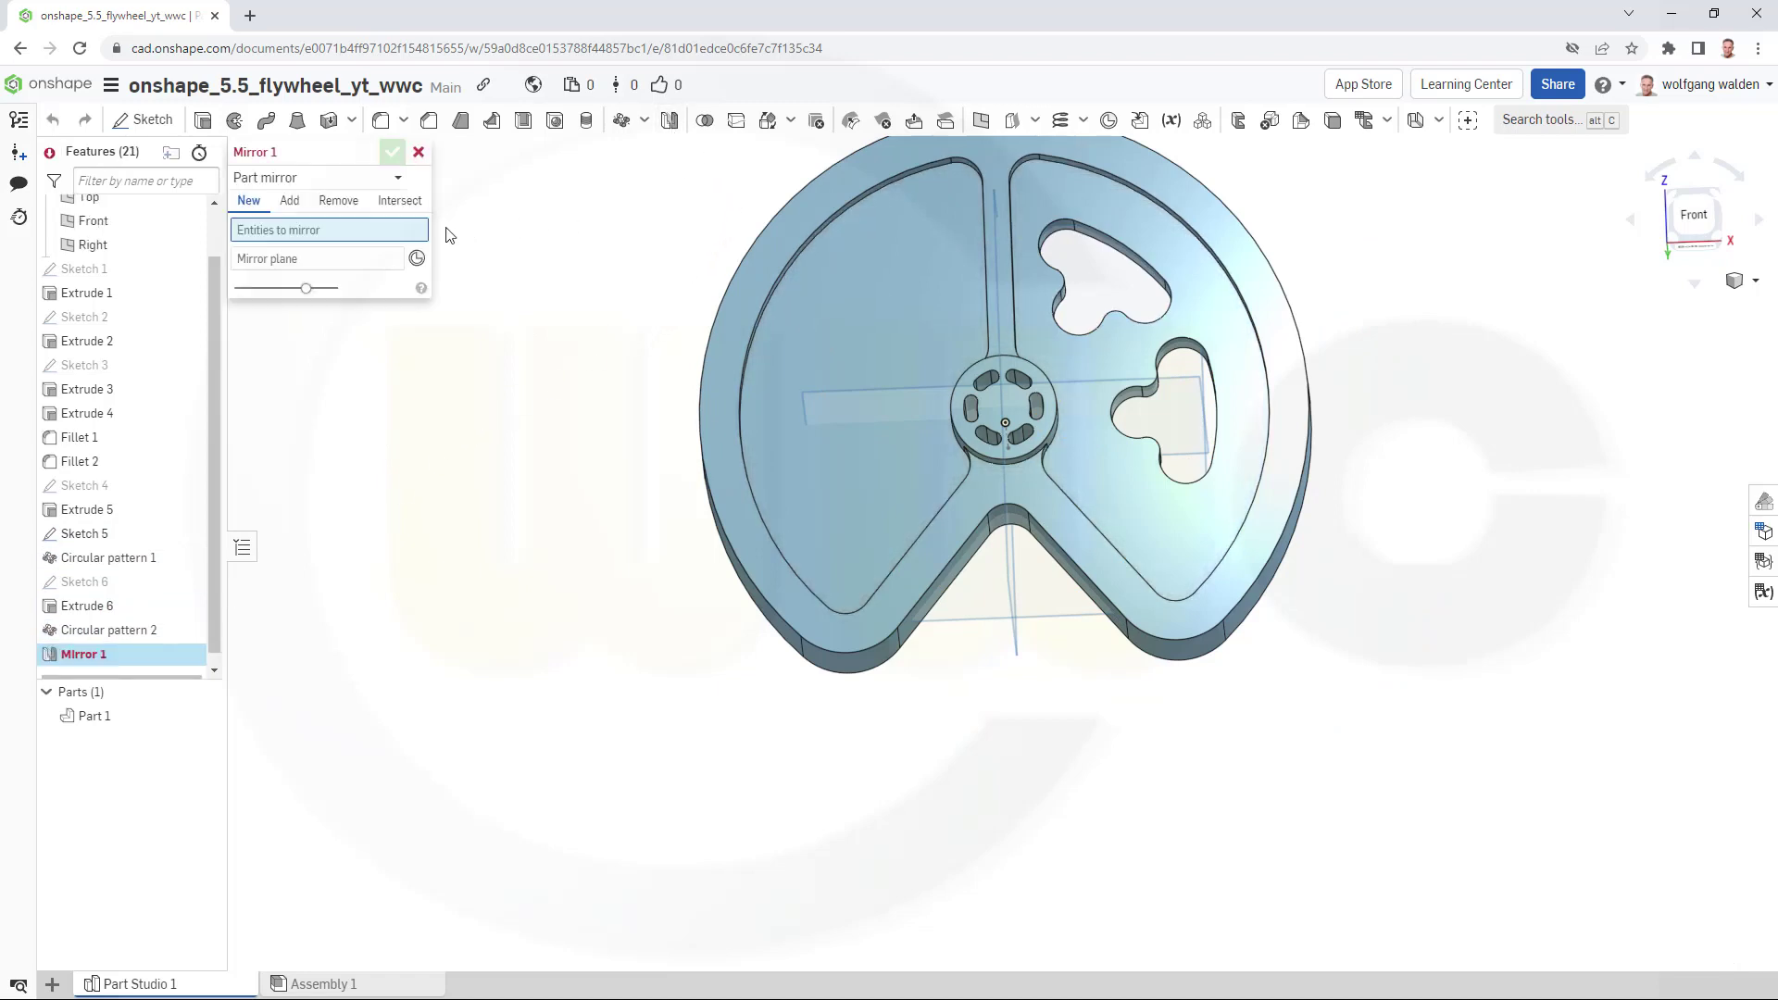
click(397, 179)
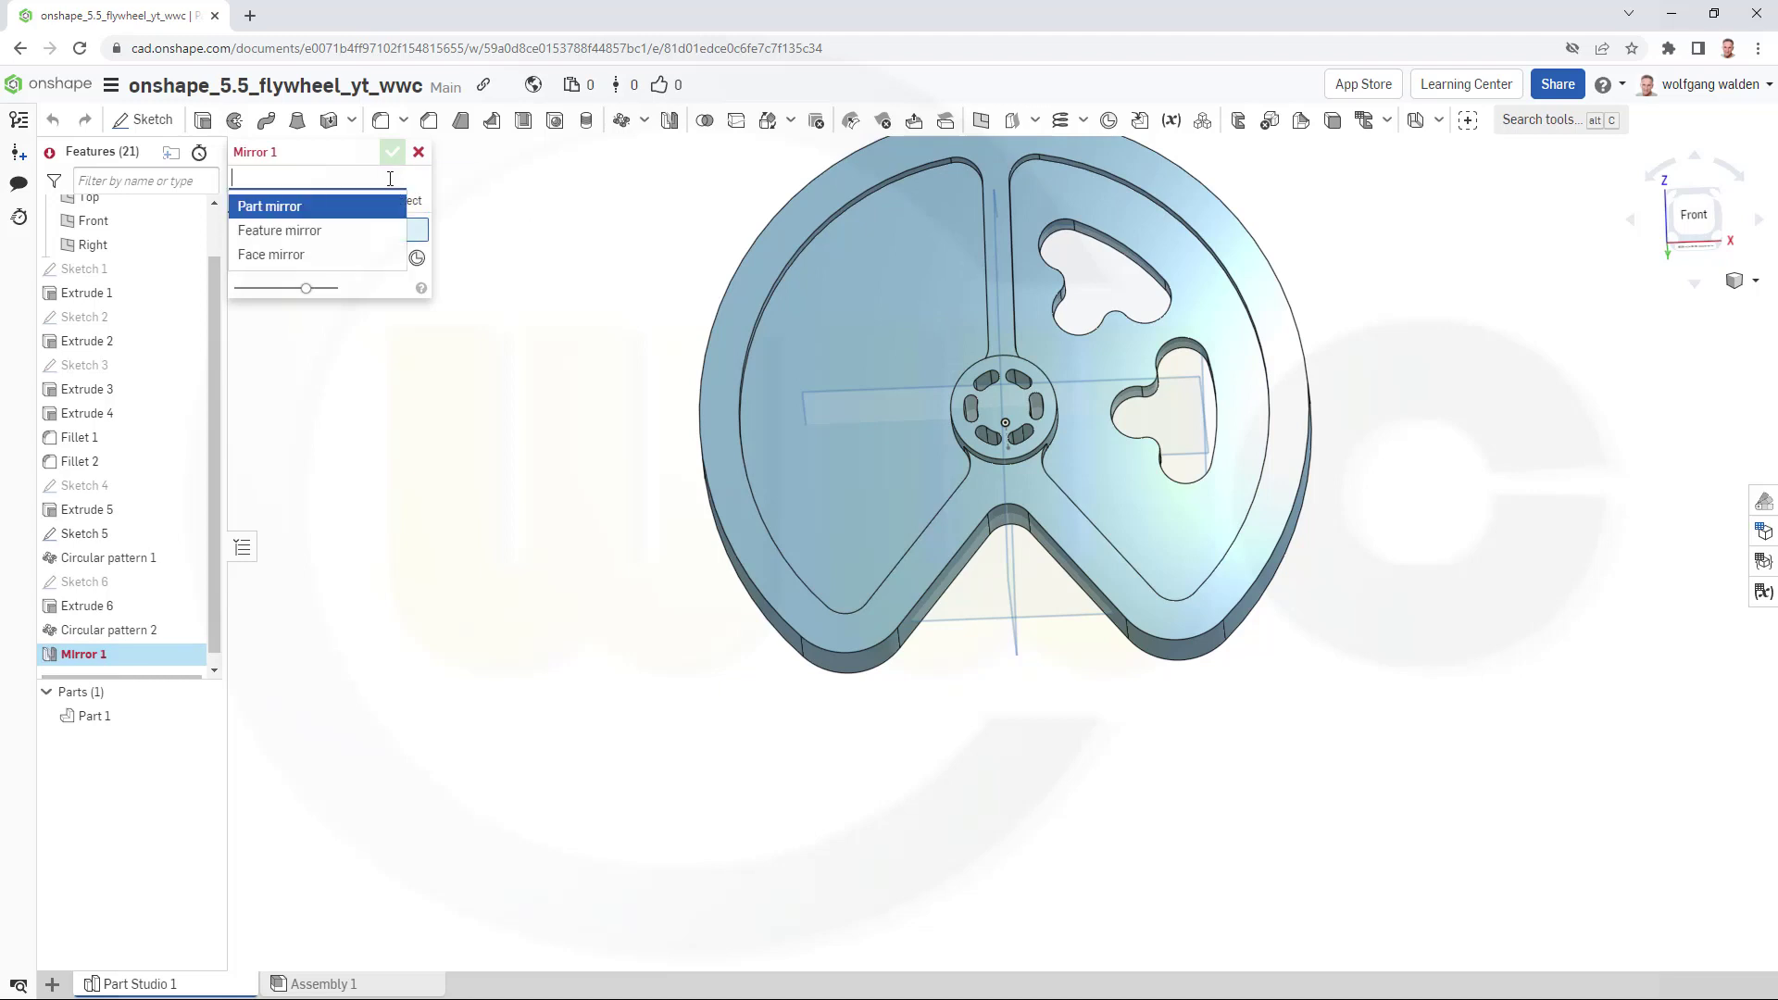
click(310, 230)
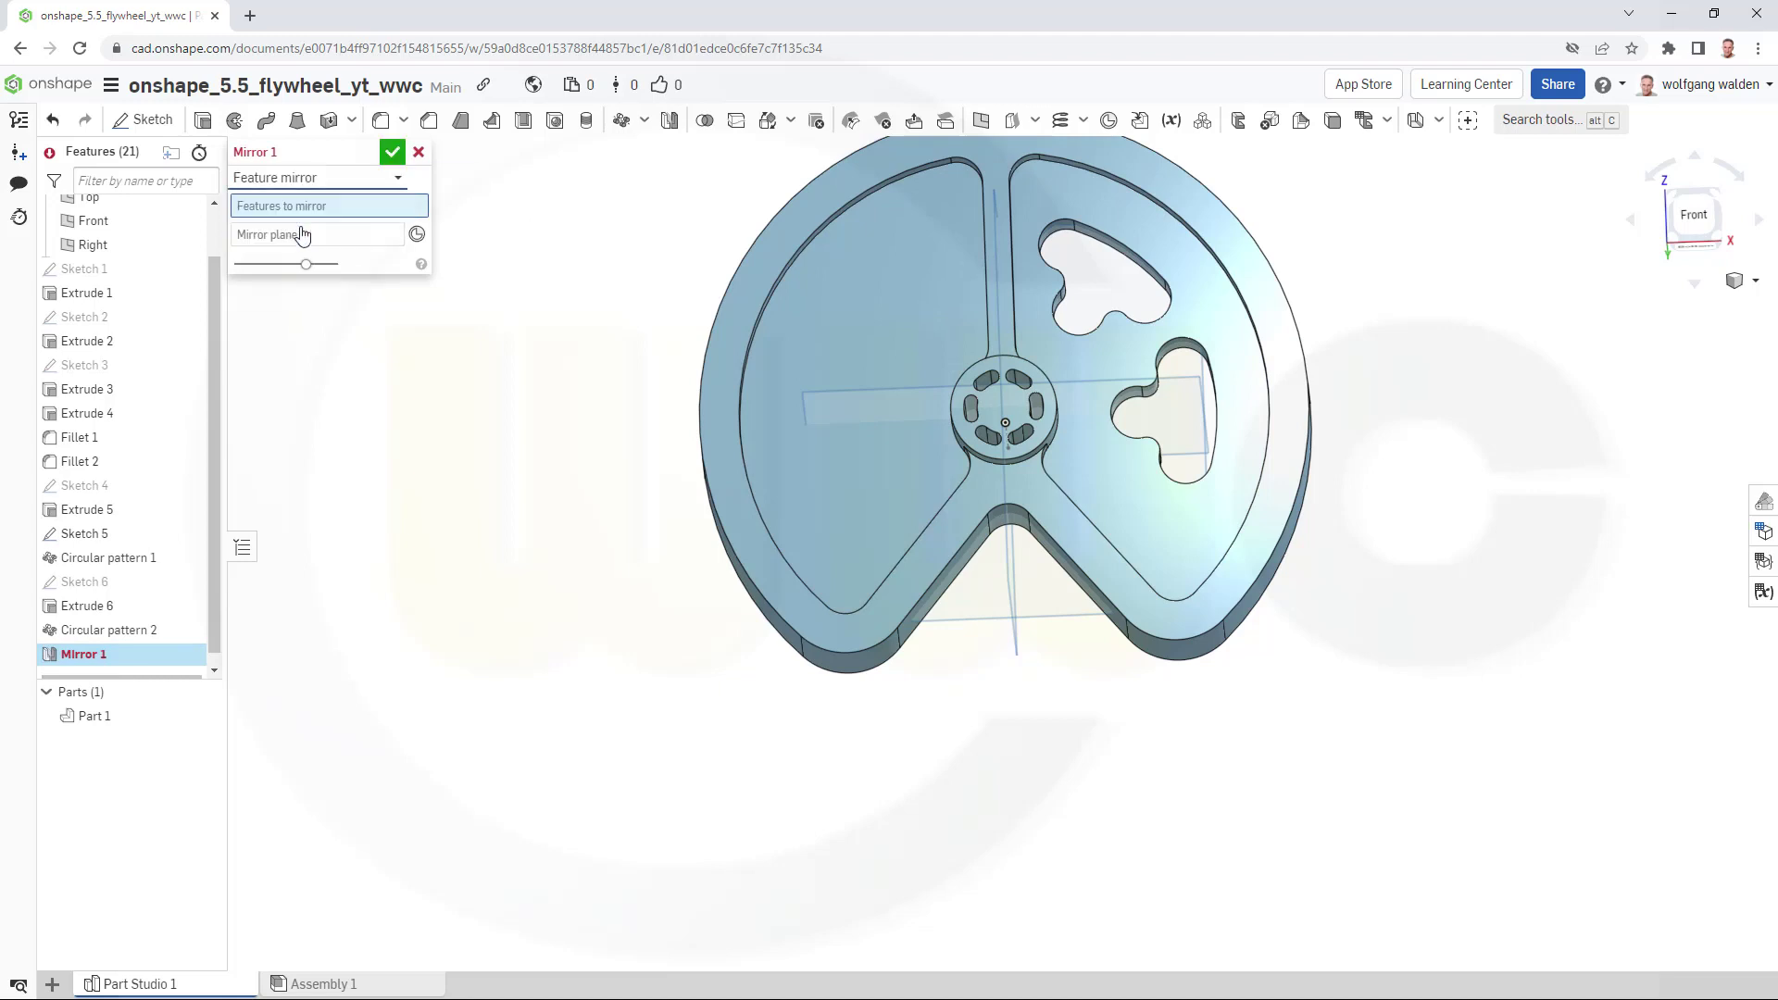
click(89, 607)
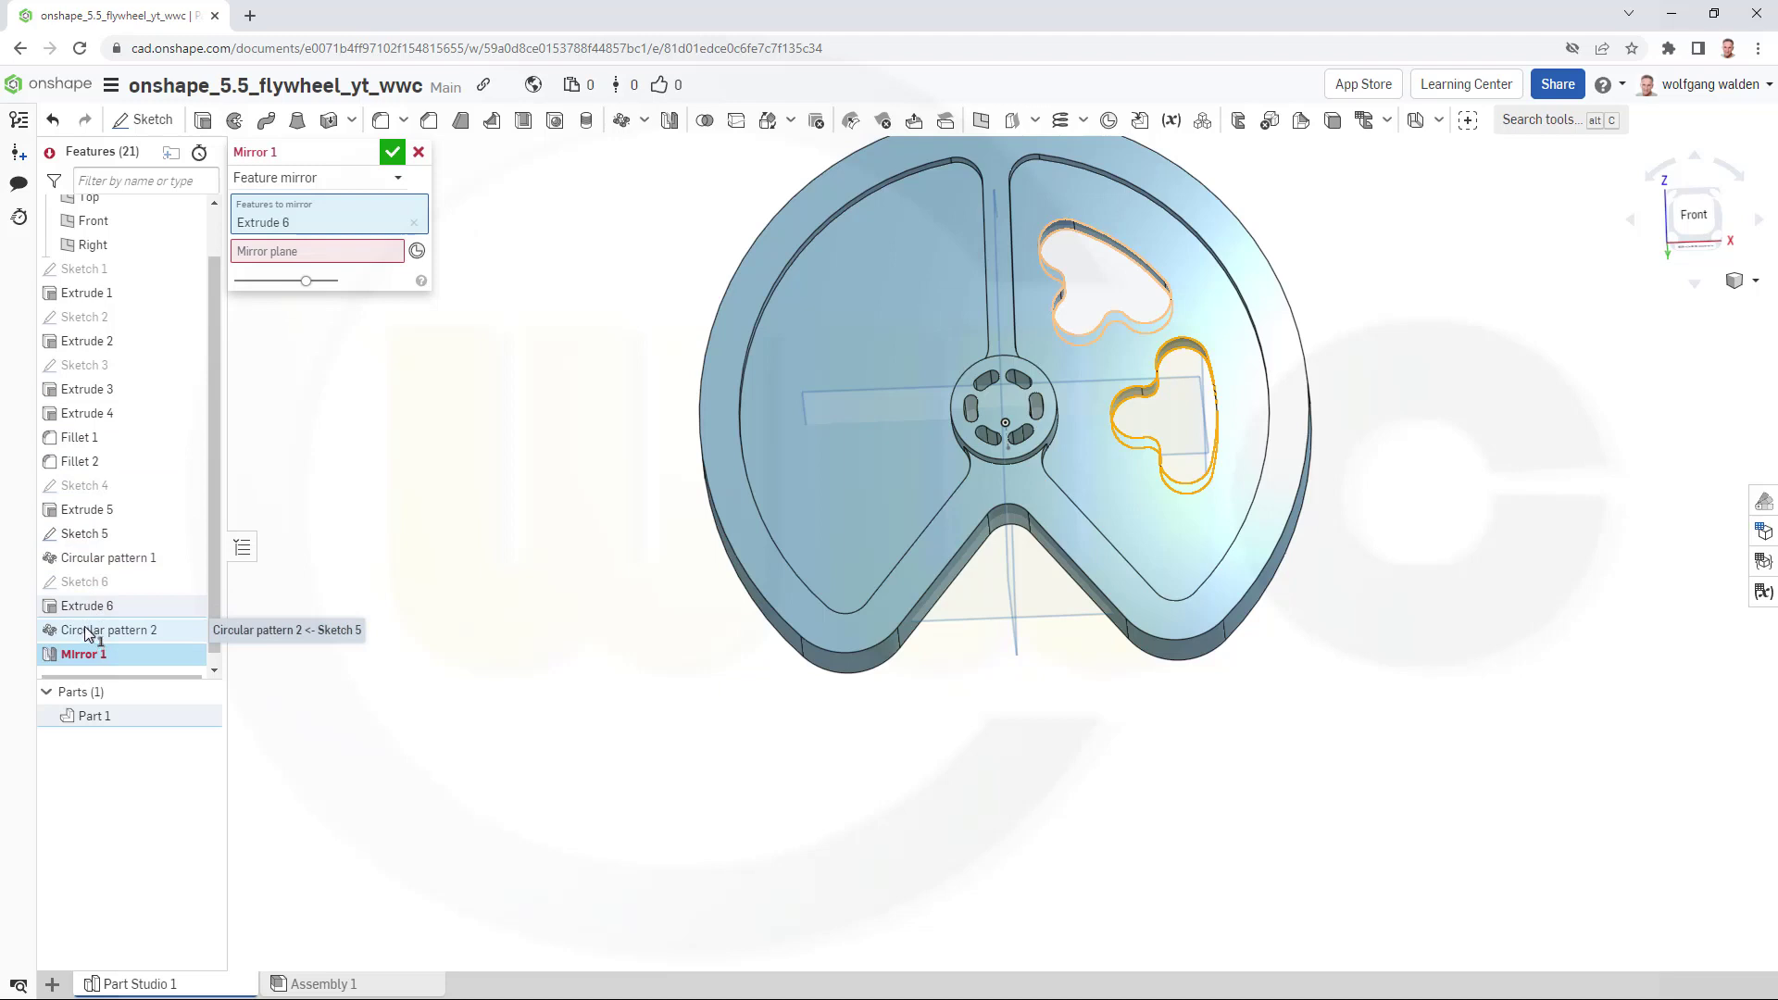
click(87, 631)
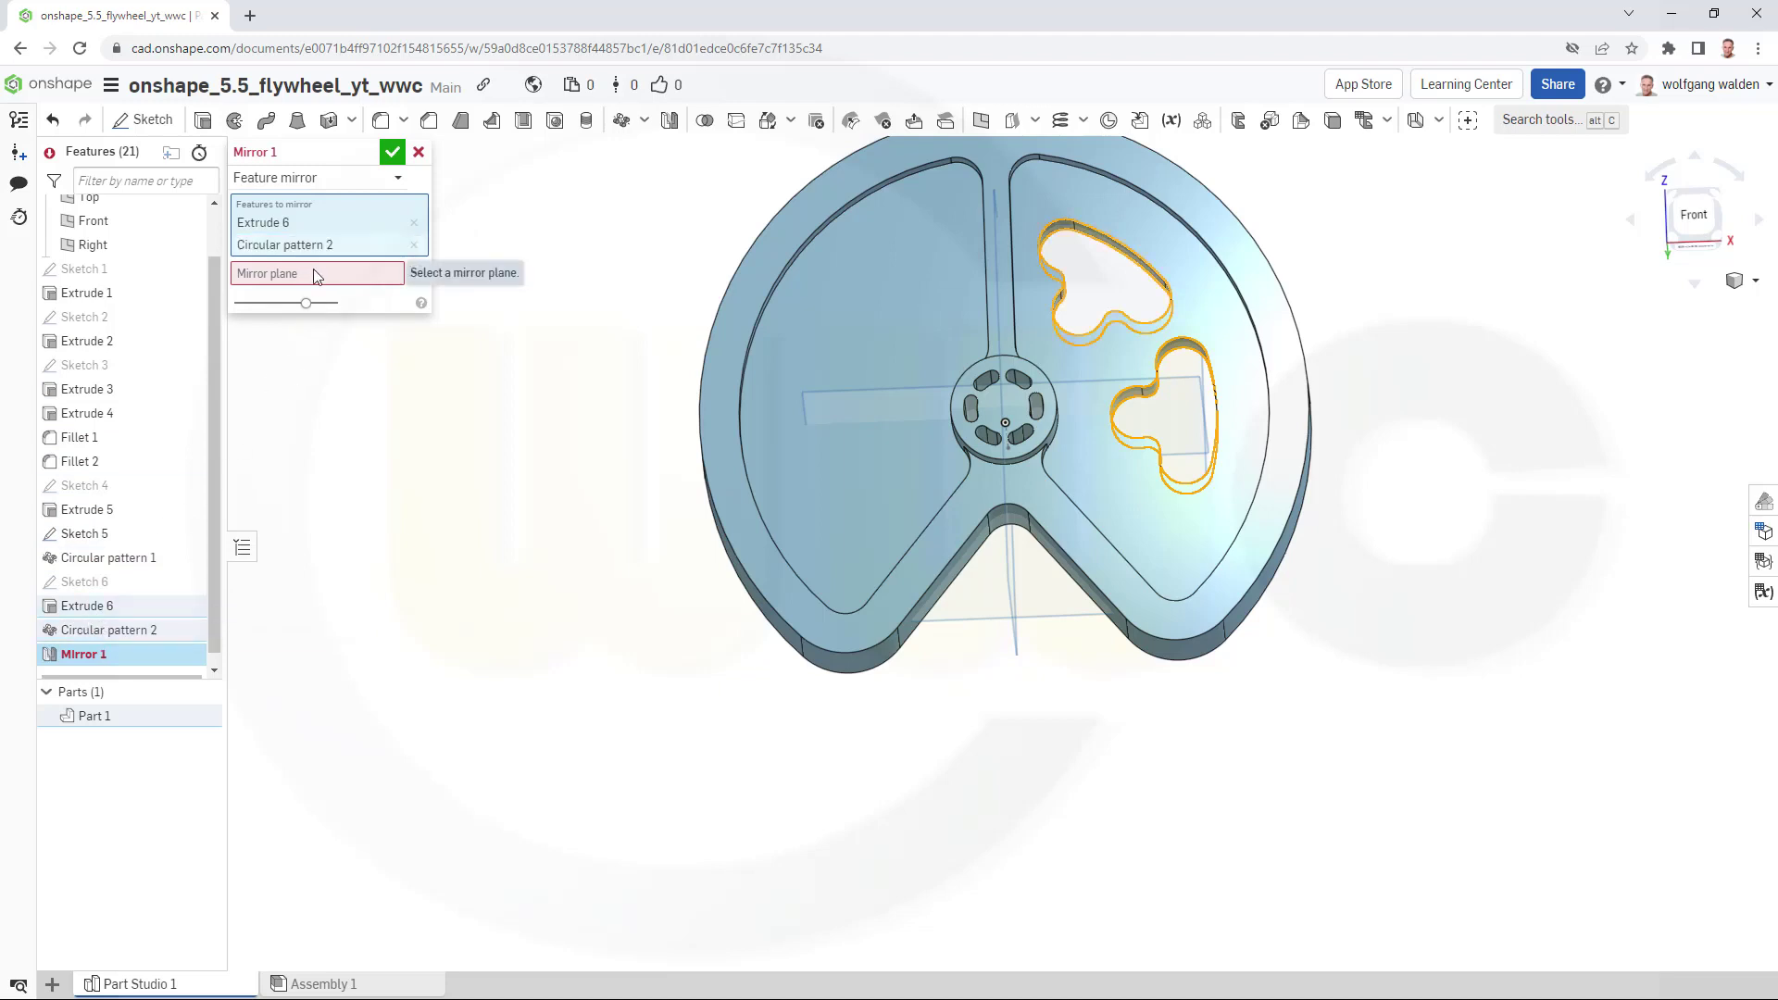
Mirror the two cutouts across the Right plane and confirm.
click(320, 274)
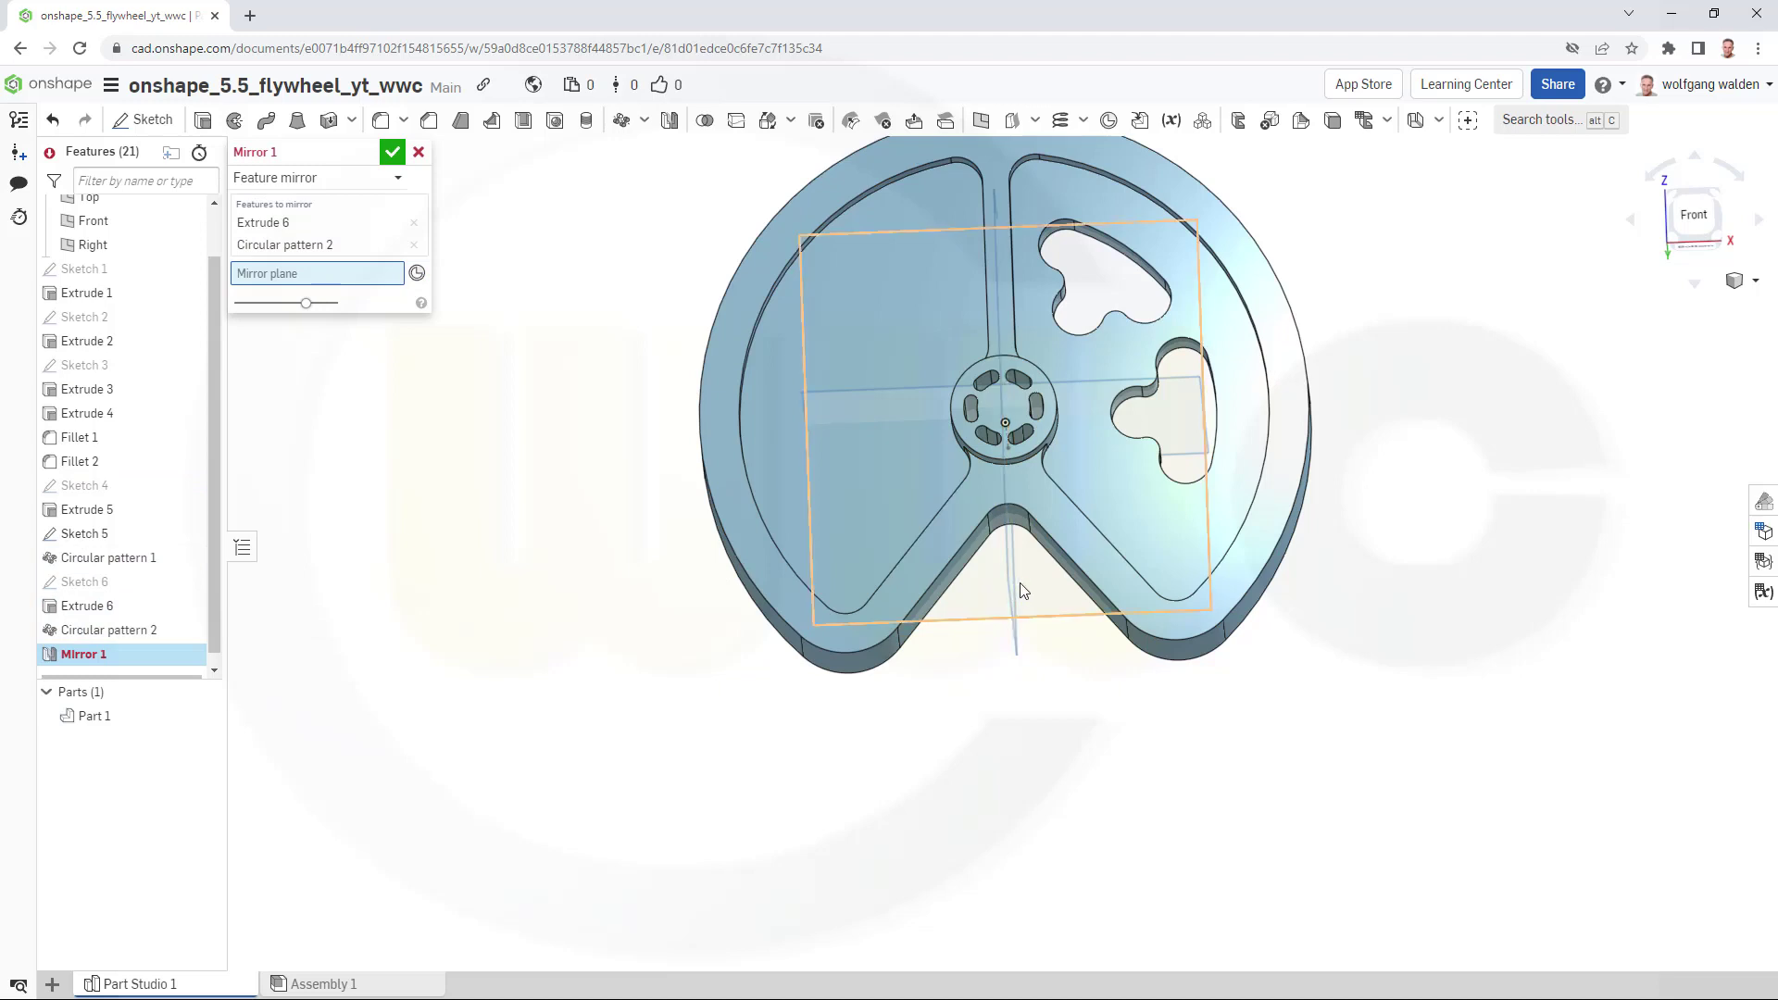
right_drag(1015, 583, 1045, 652)
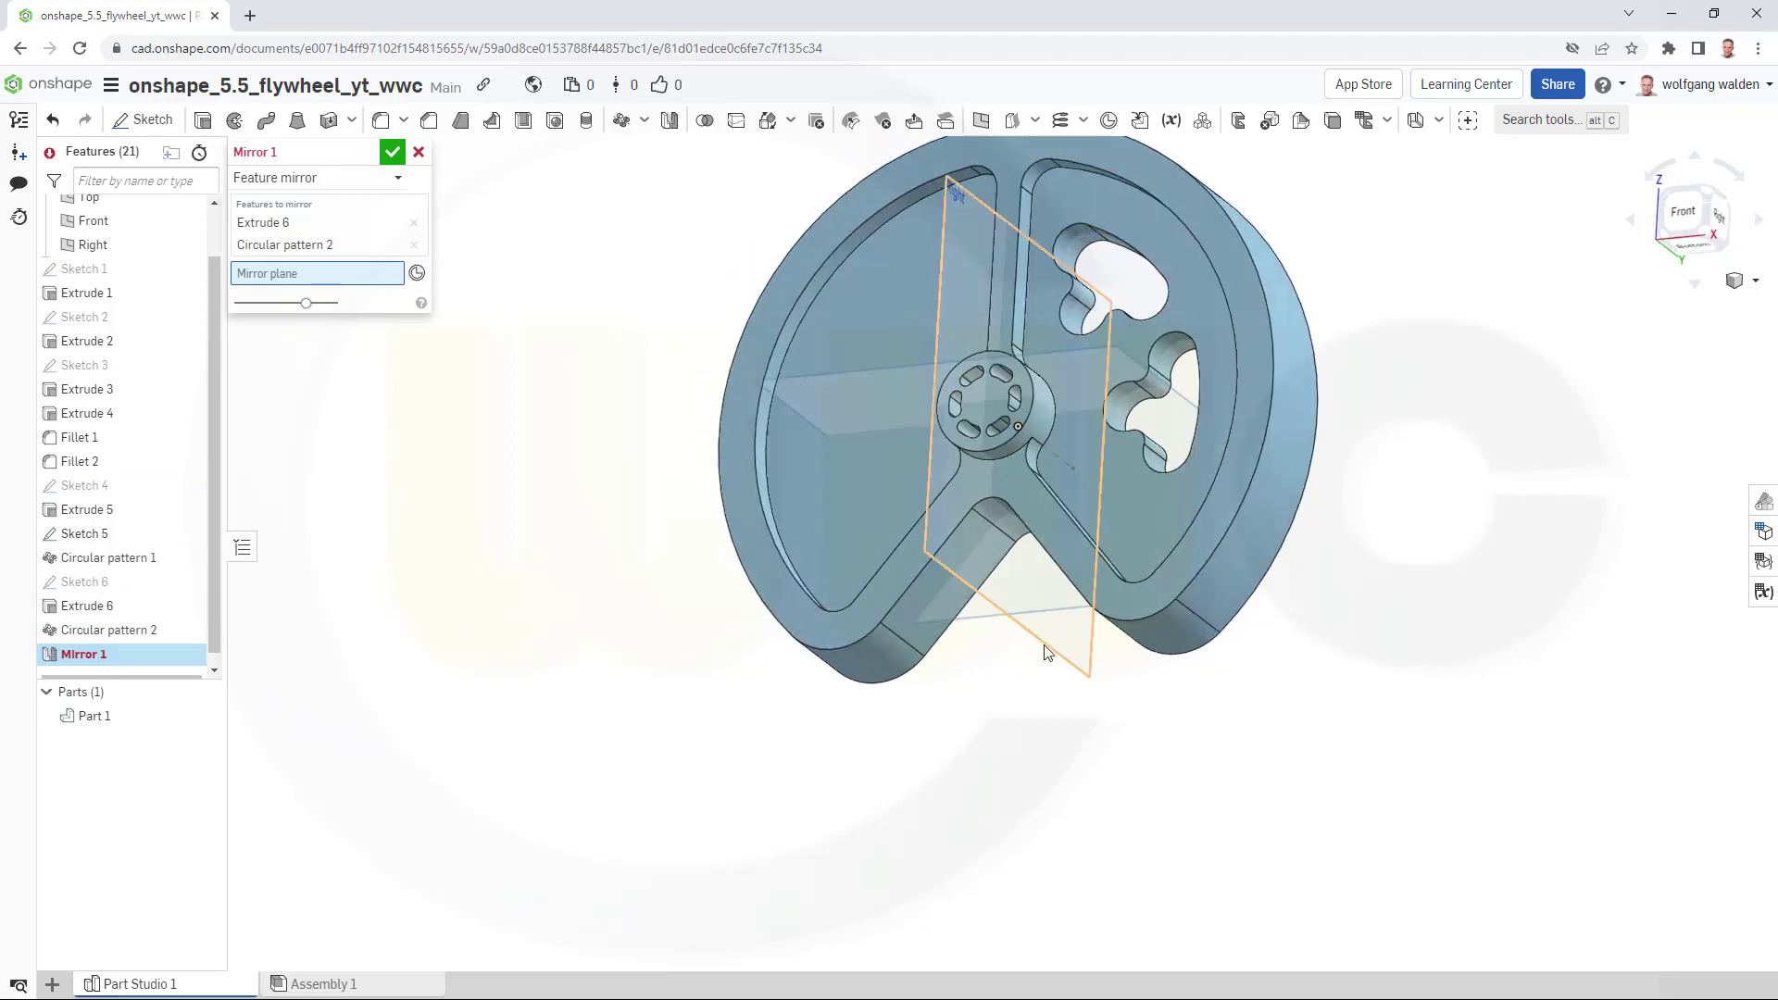
click(1071, 673)
right_drag(686, 560, 501, 408)
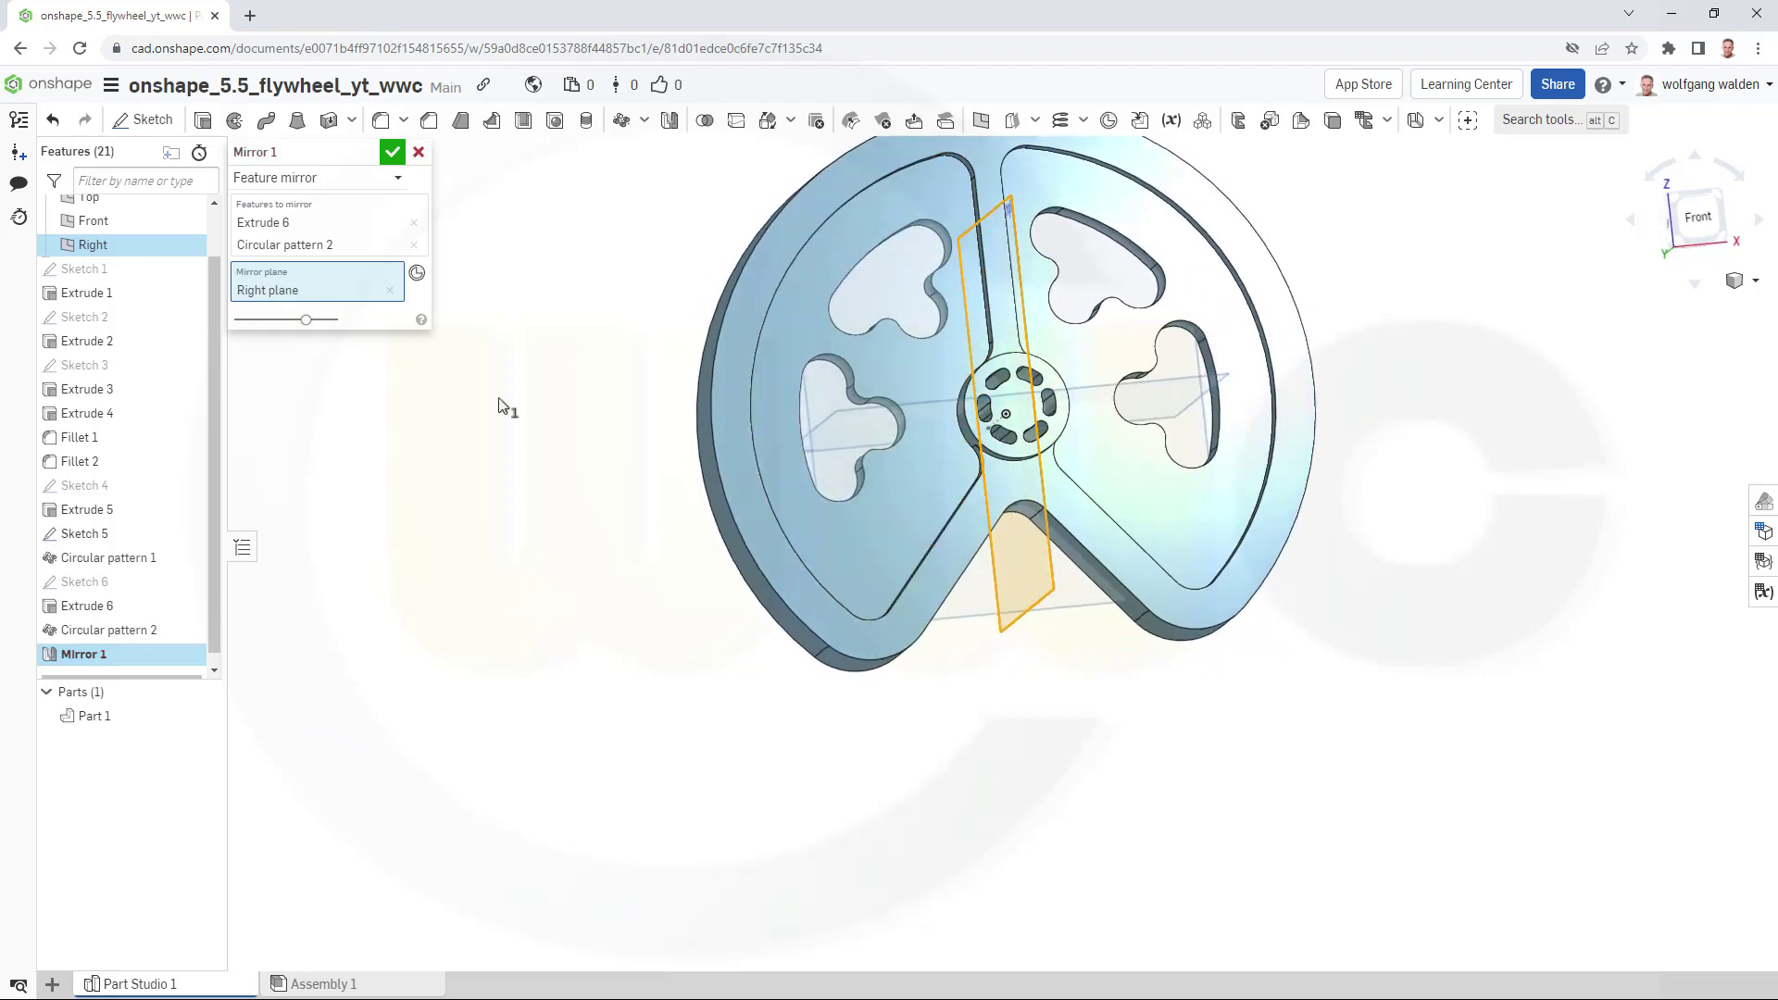
click(392, 152)
scroll(748, 294, up, 3)
scroll(752, 292, down, 3)
right_drag(802, 315, 745, 424)
scroll(742, 424, up, 2)
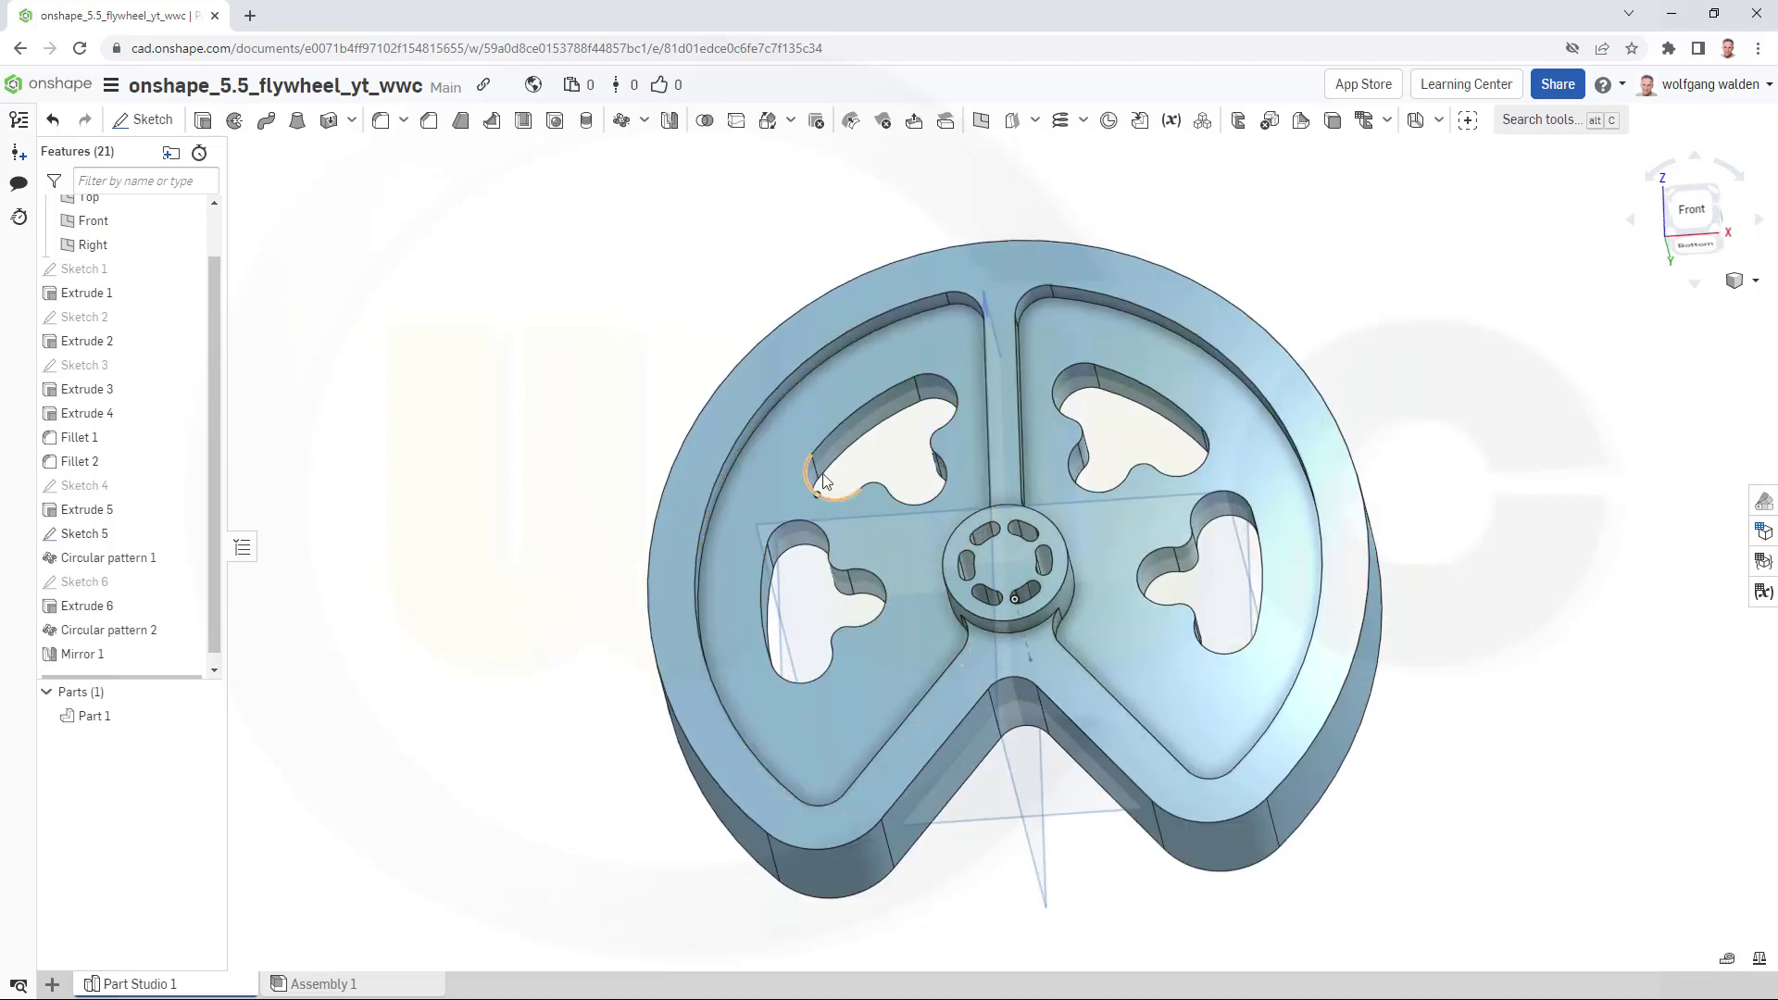
Sketch a single point at the hub centre on the hub's top face.
click(1013, 571)
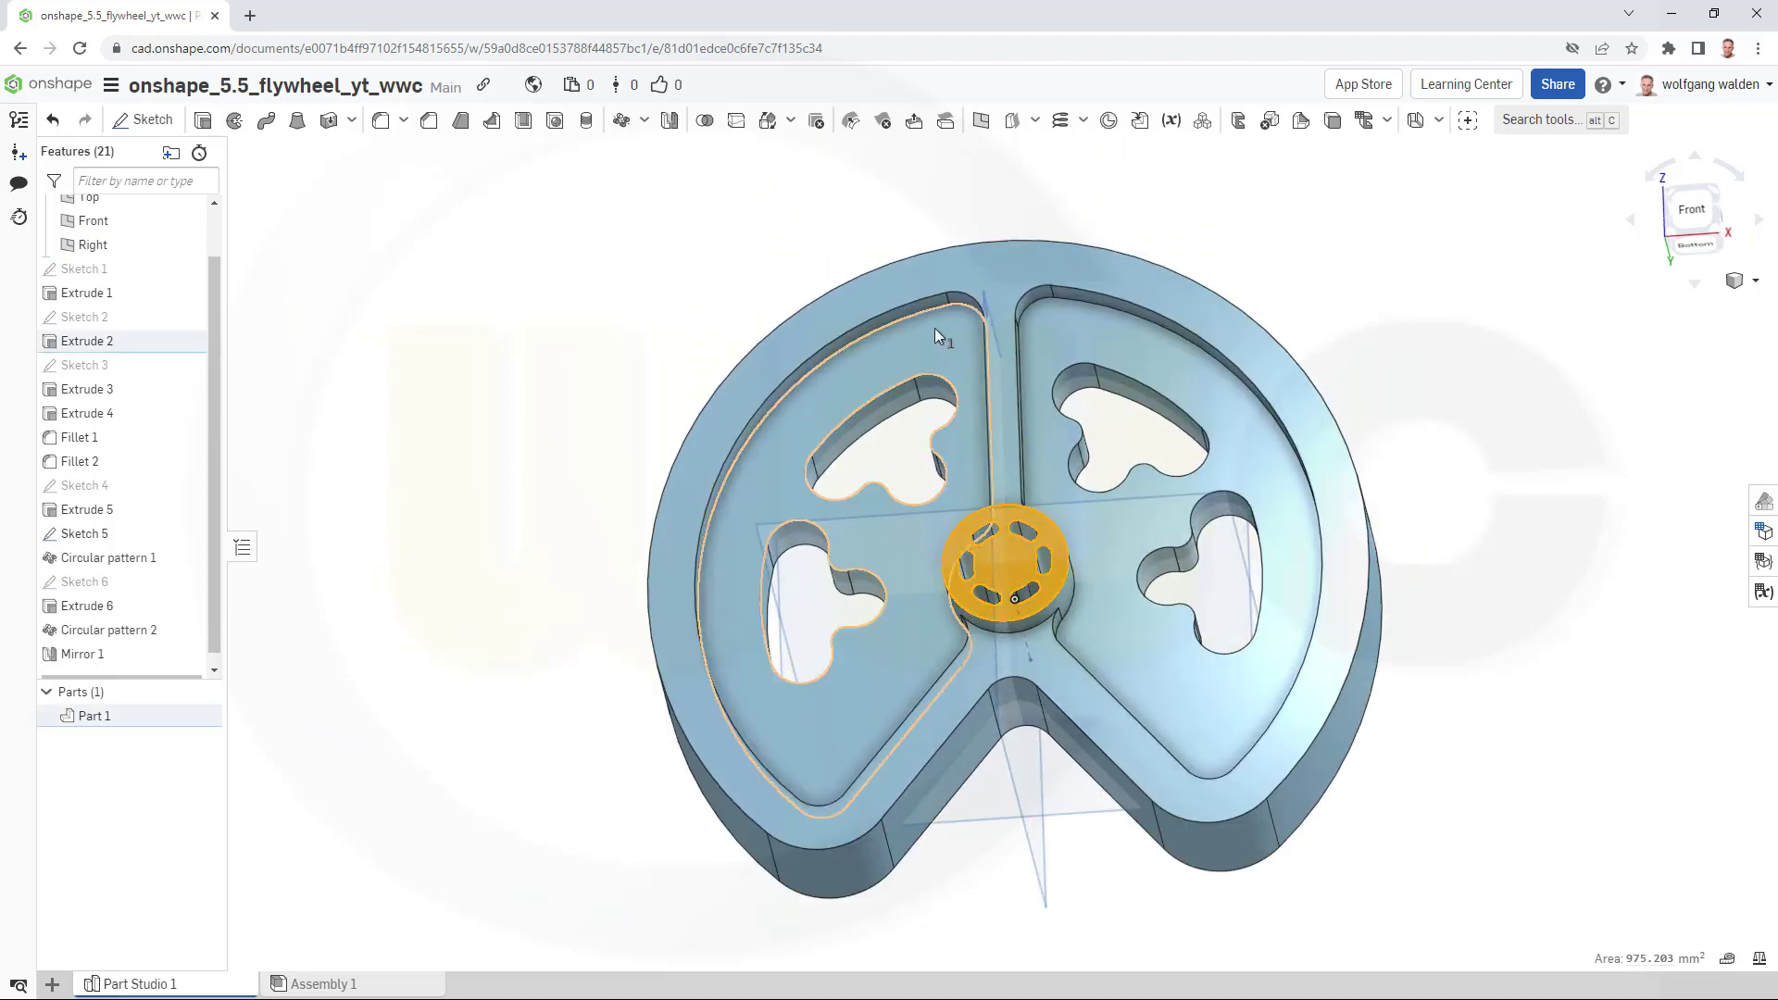
click(144, 119)
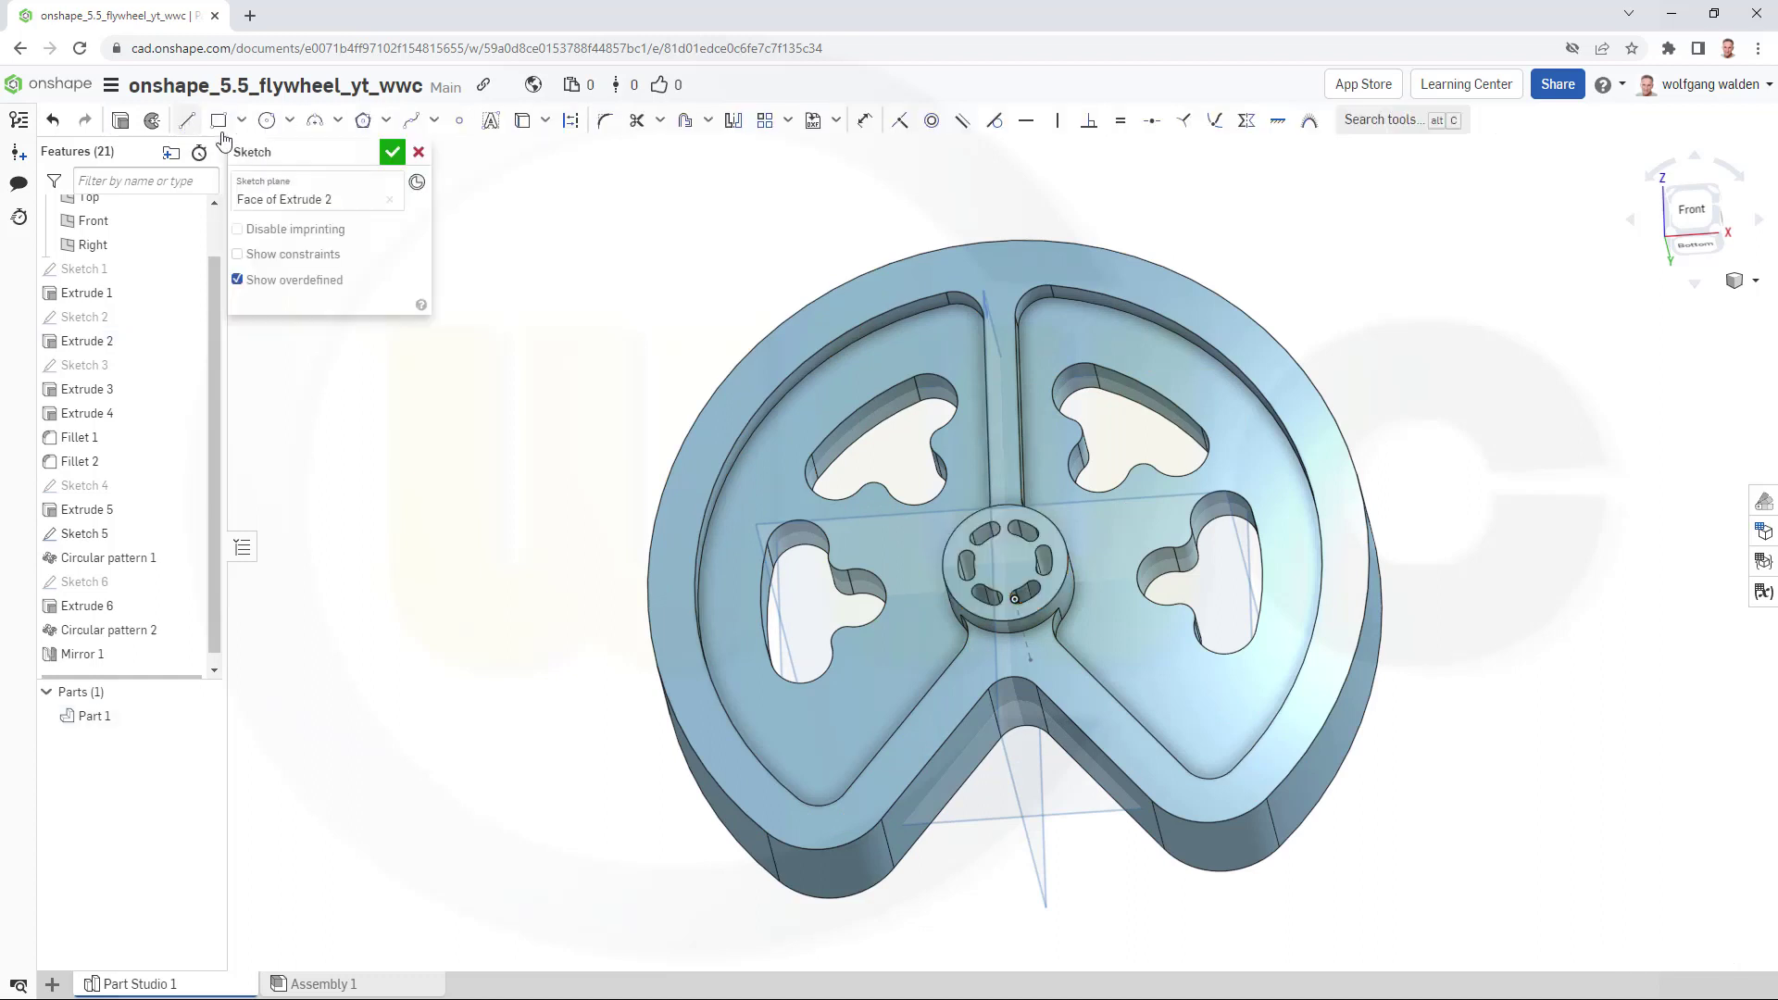
click(460, 120)
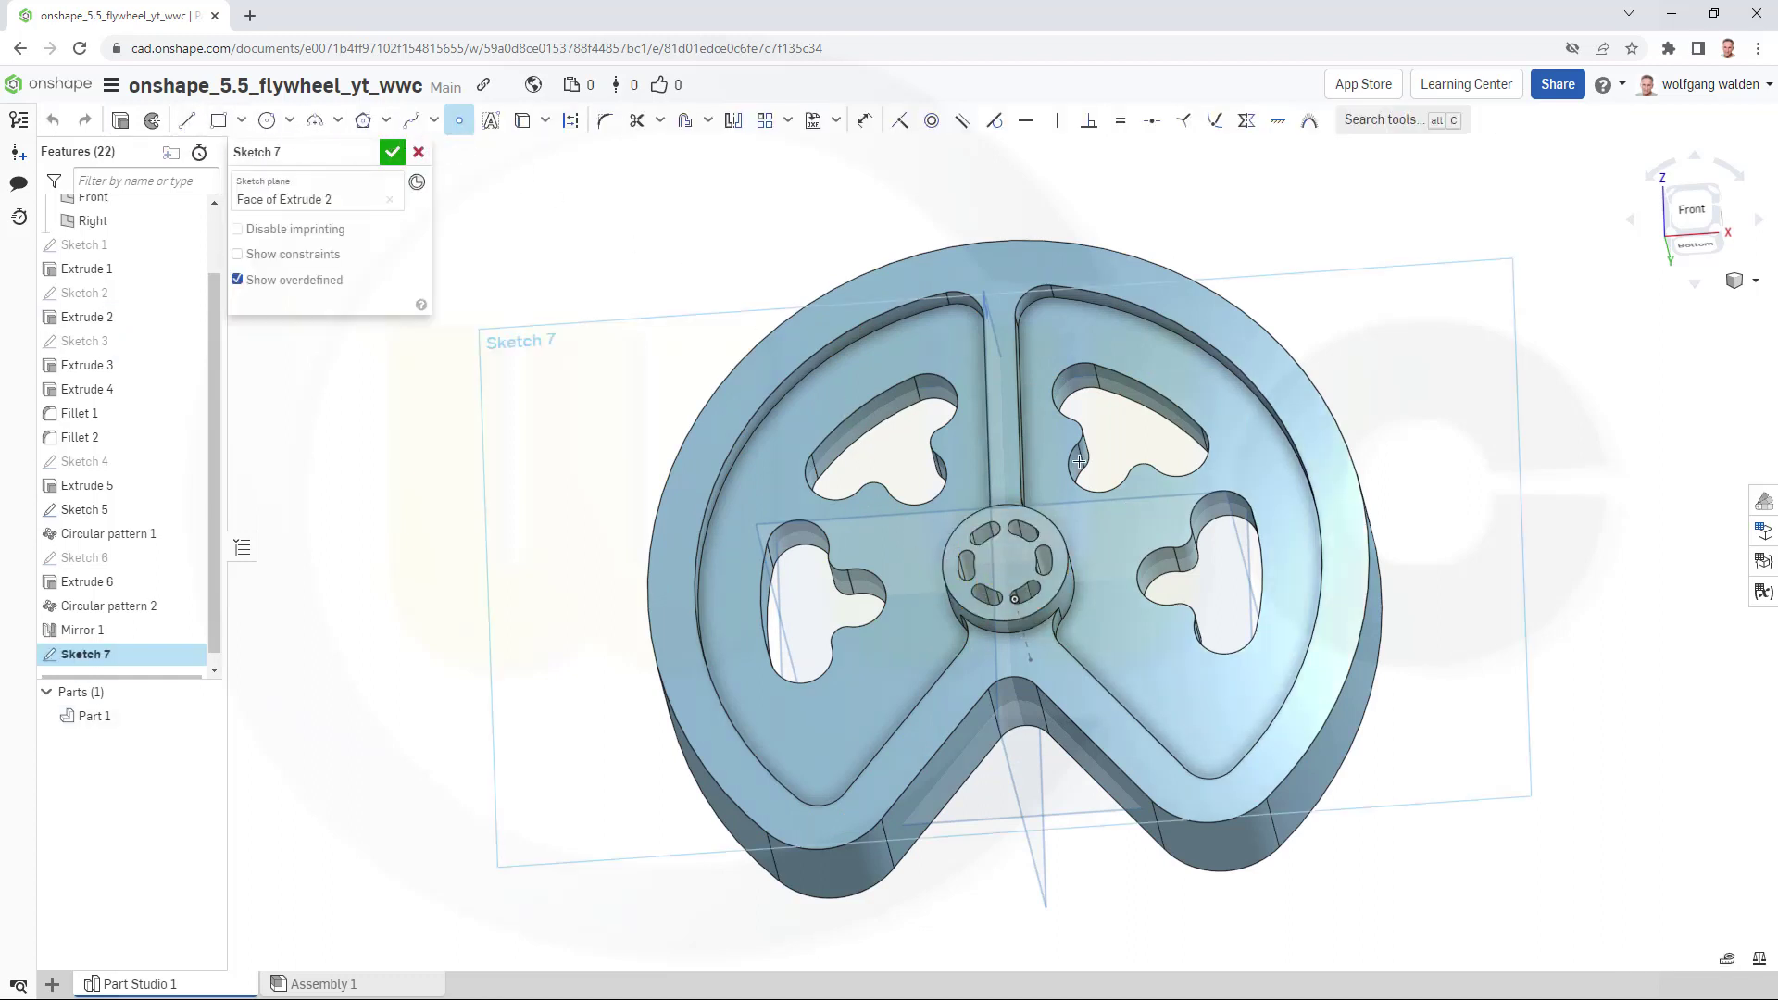
click(1672, 226)
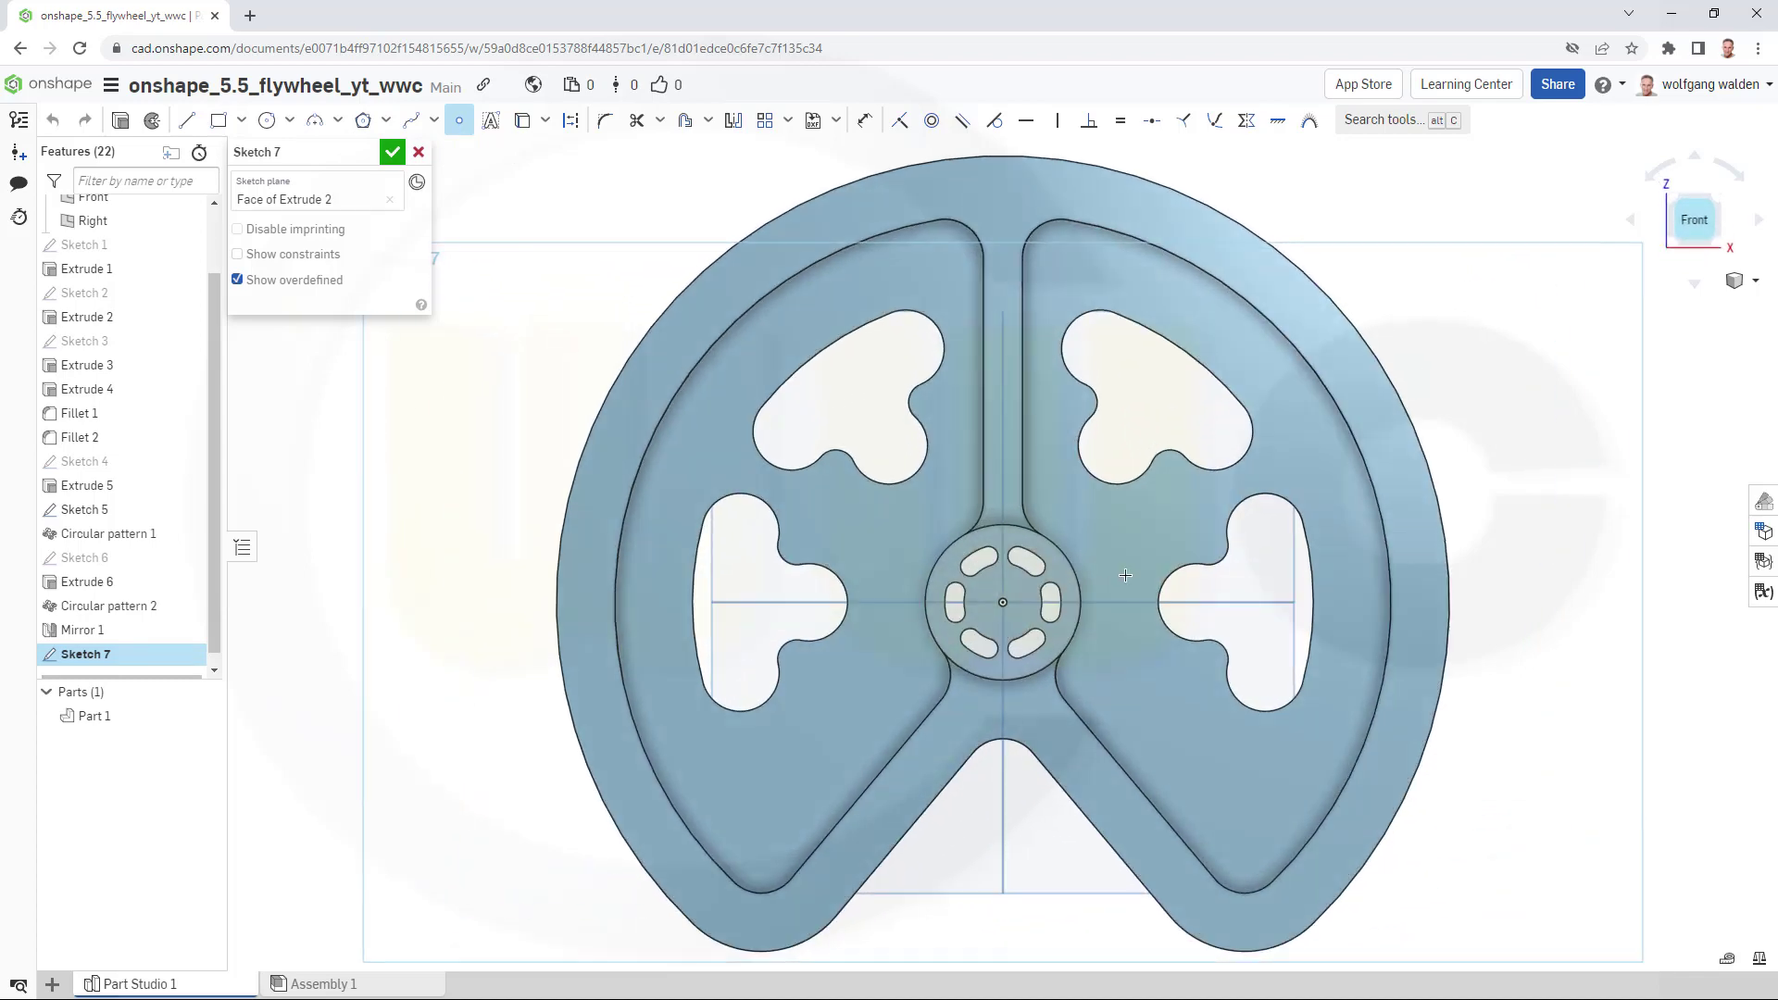
click(1003, 603)
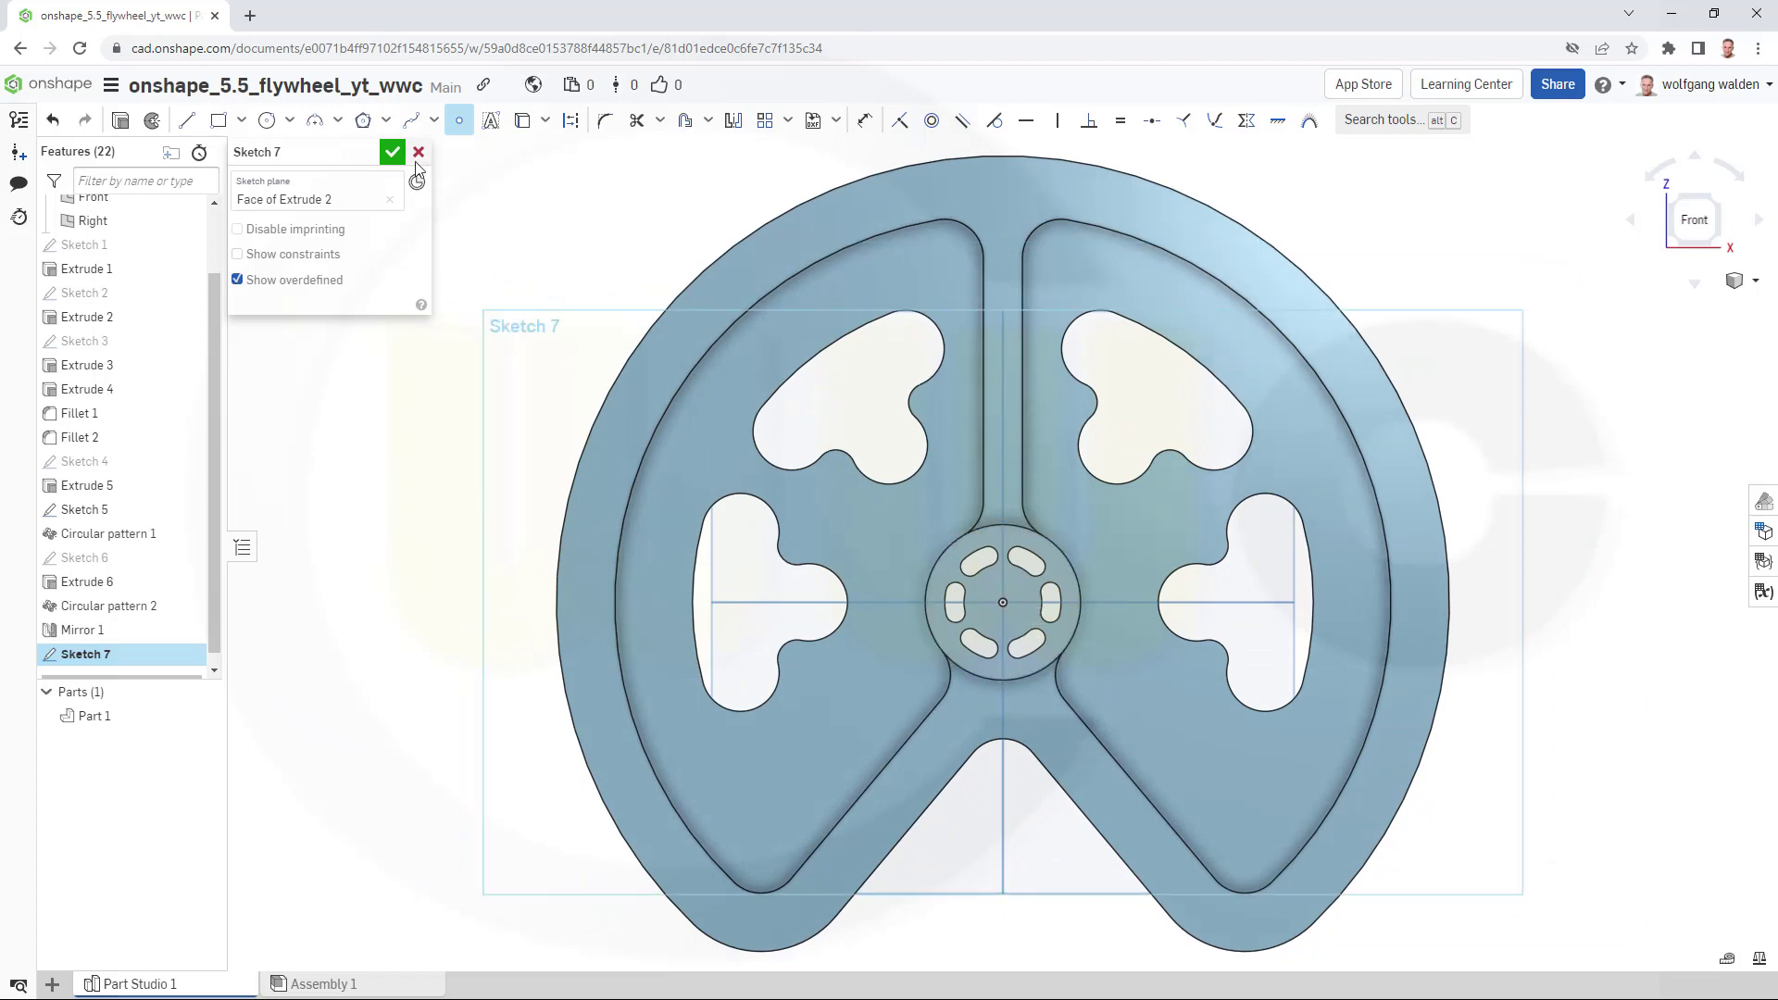
click(390, 153)
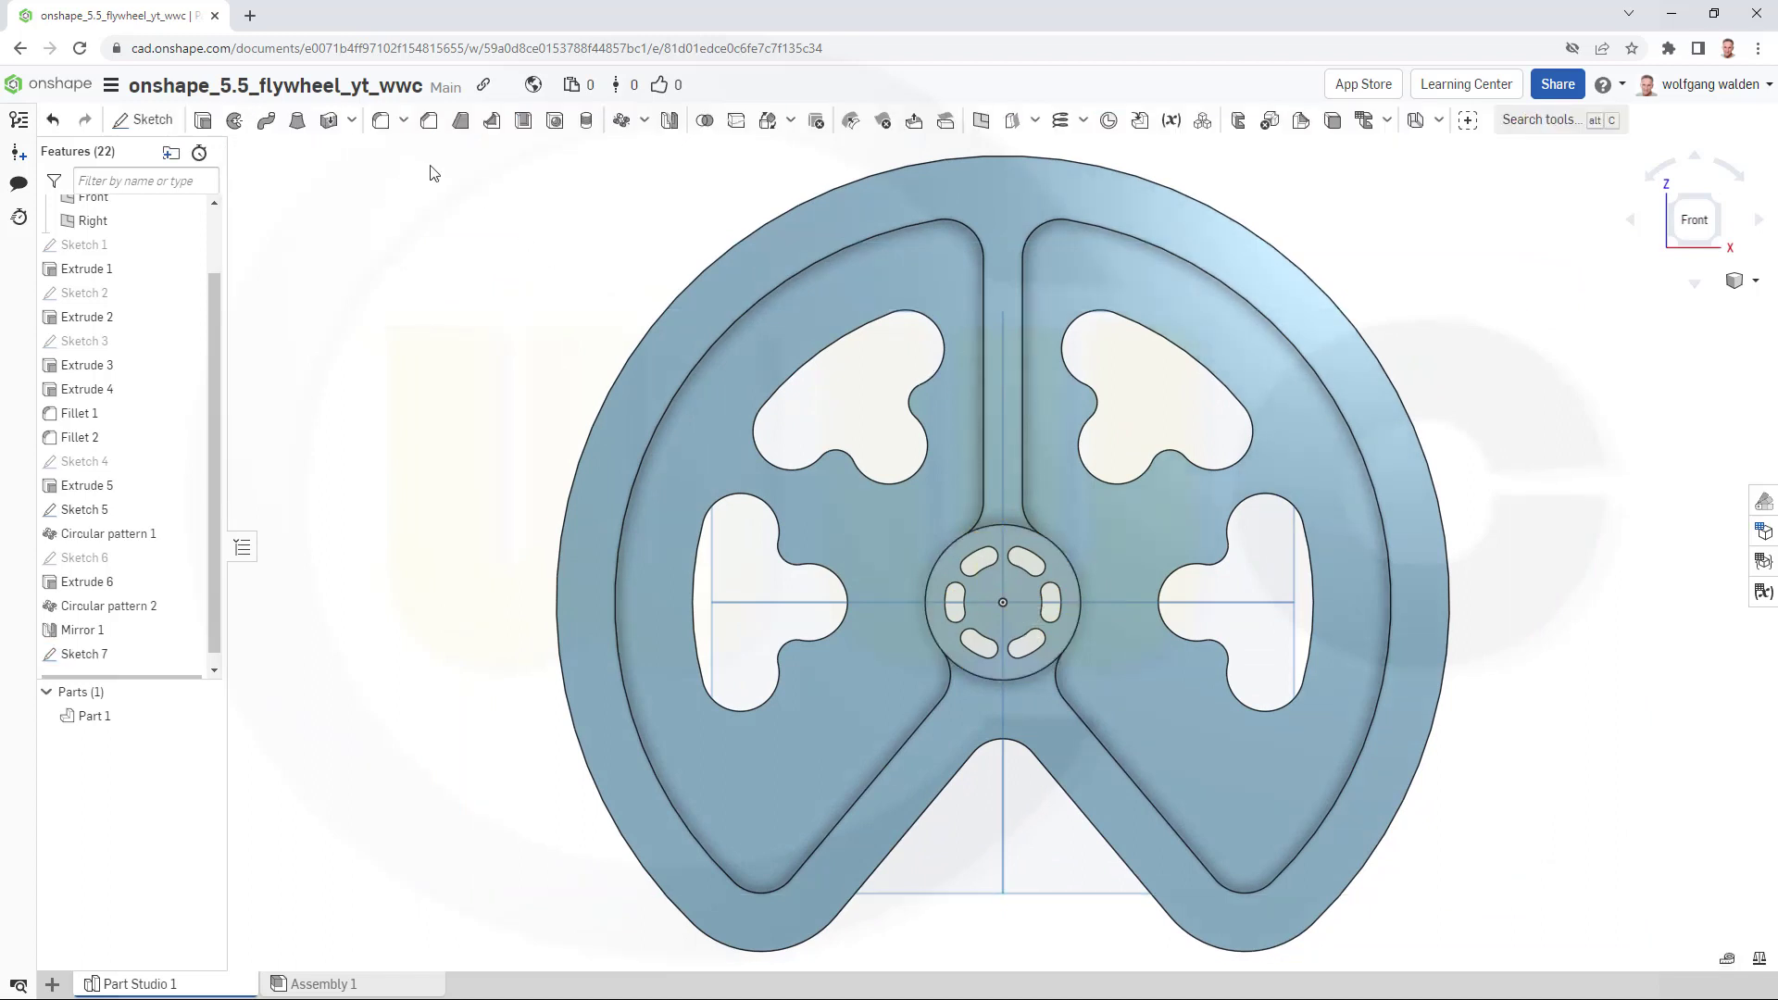
Add a simple 12 mm through-hole at Sketch 7's hub-centre point.
click(558, 123)
click(1004, 604)
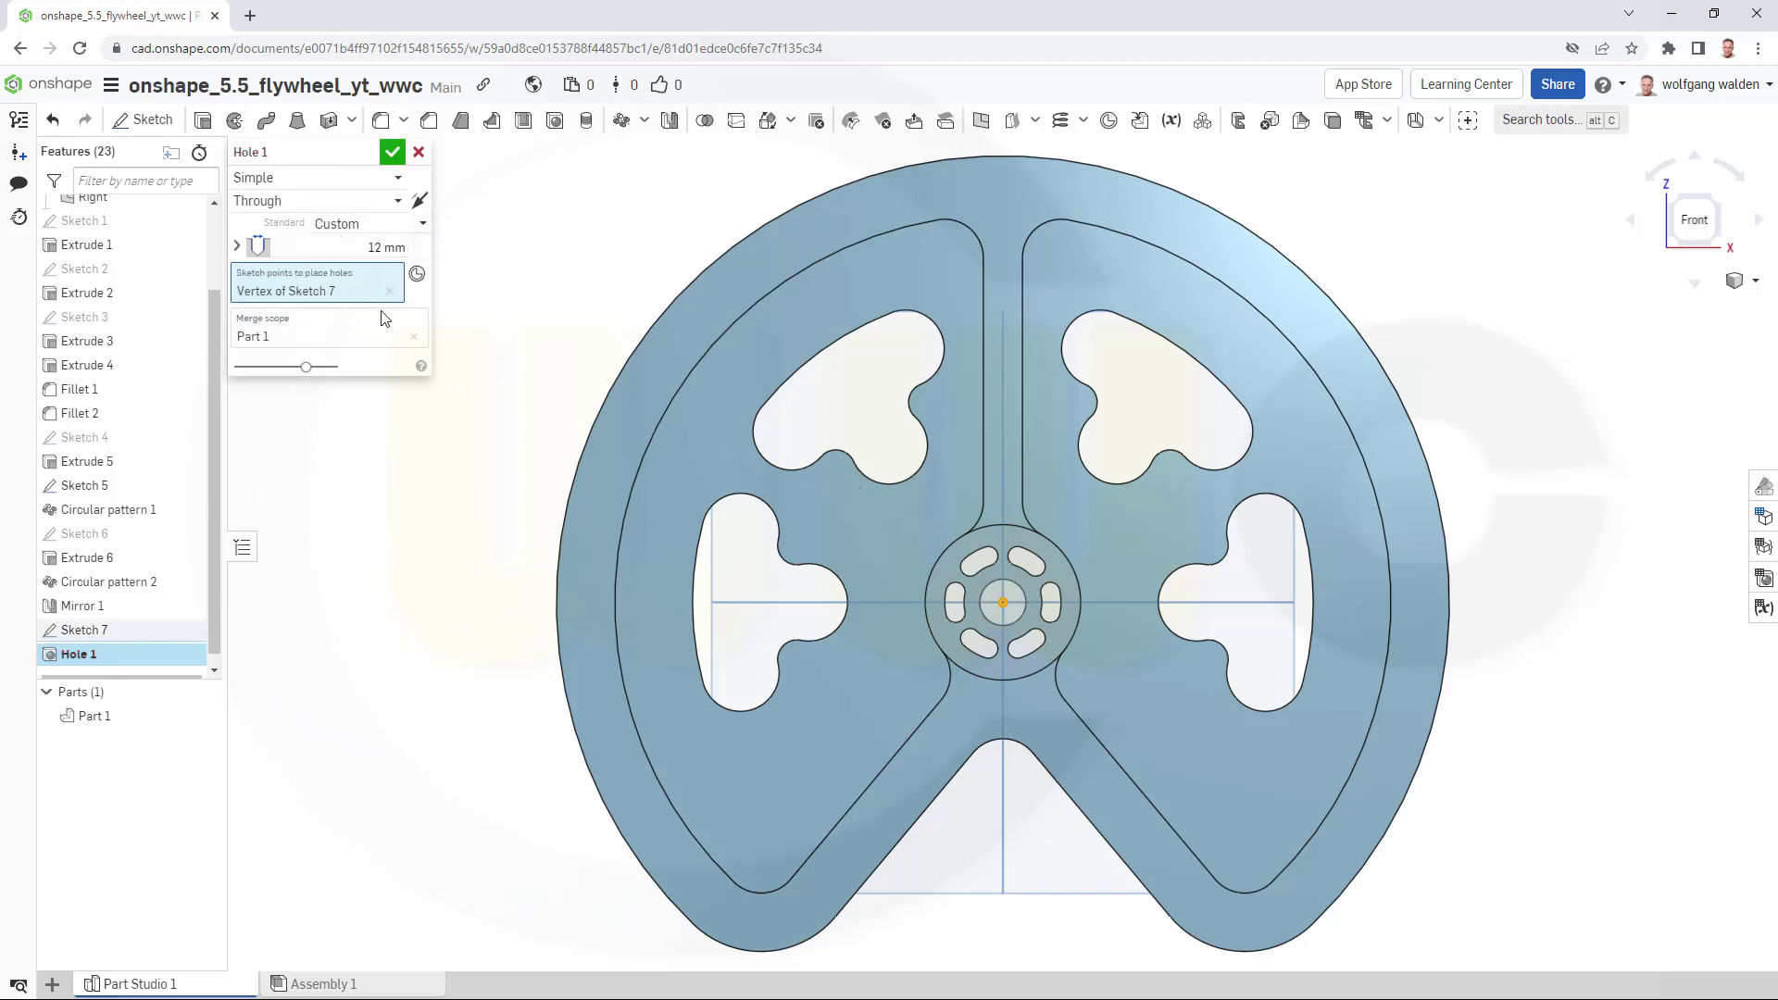
click(394, 152)
right_drag(595, 350, 815, 428)
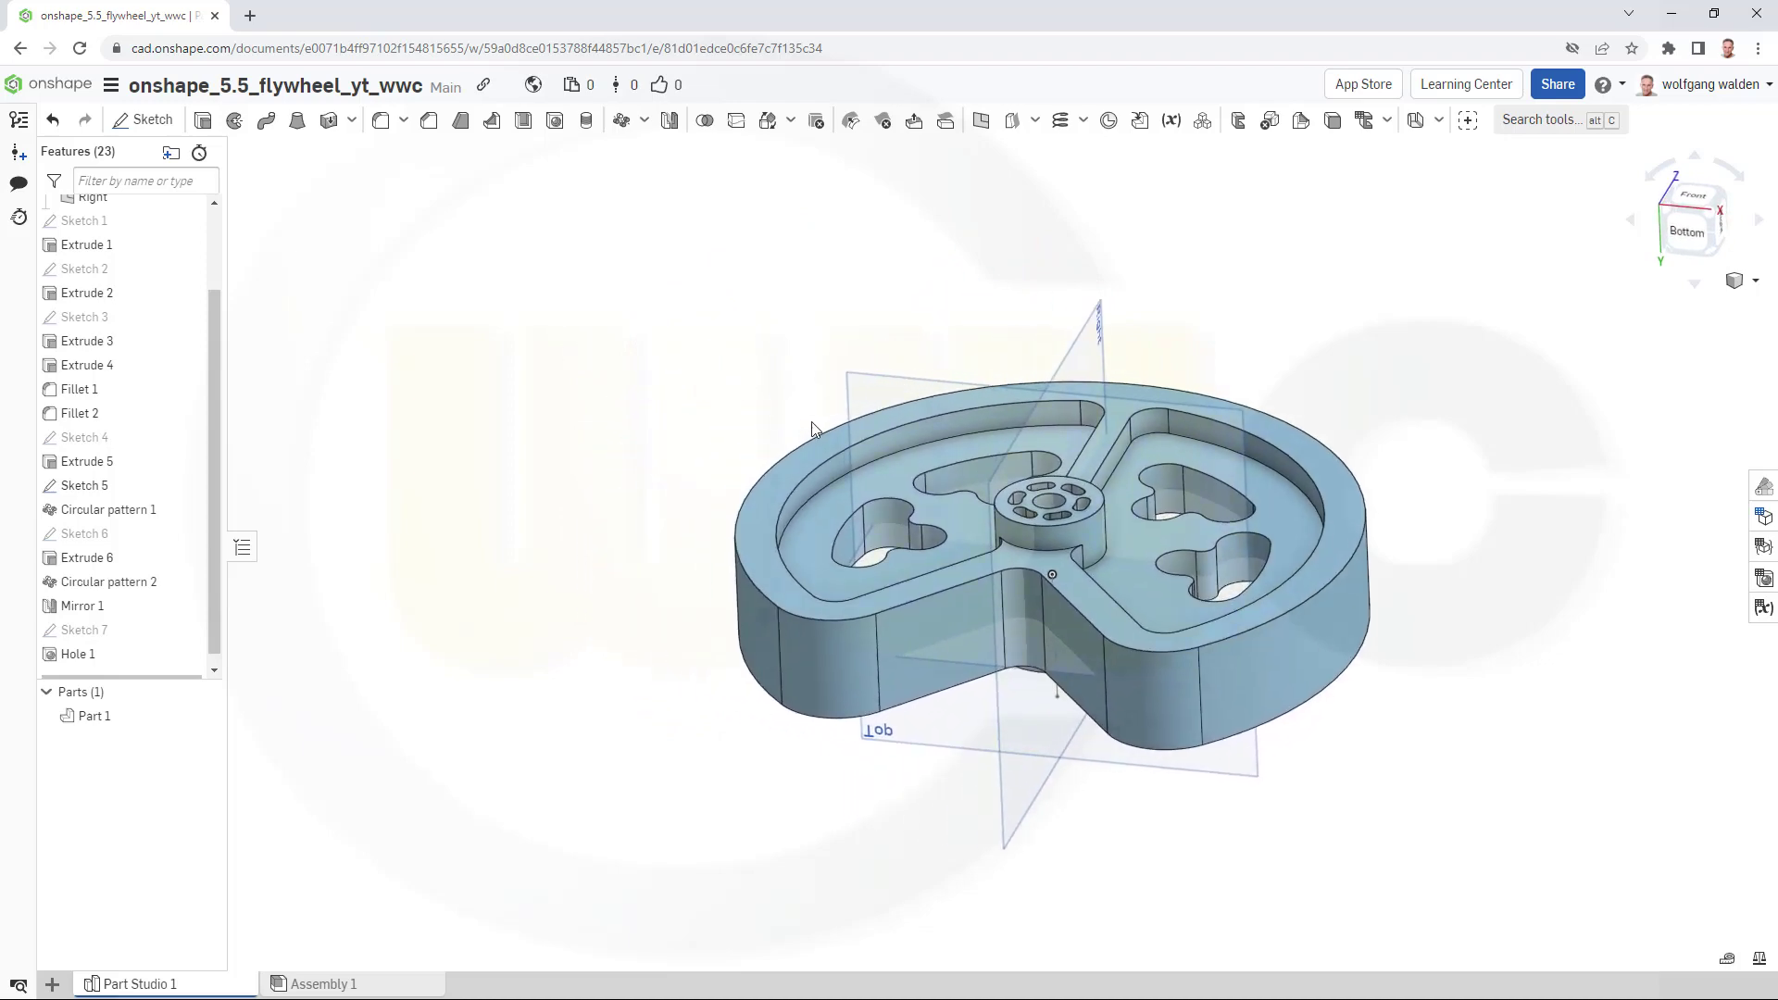
scroll(838, 477, up, 3)
mouse_move(845, 500)
right_down()
mouse_move(886, 574)
mouse_move(942, 586)
mouse_move(820, 508)
mouse_move(815, 450)
mouse_move(823, 475)
right_up()
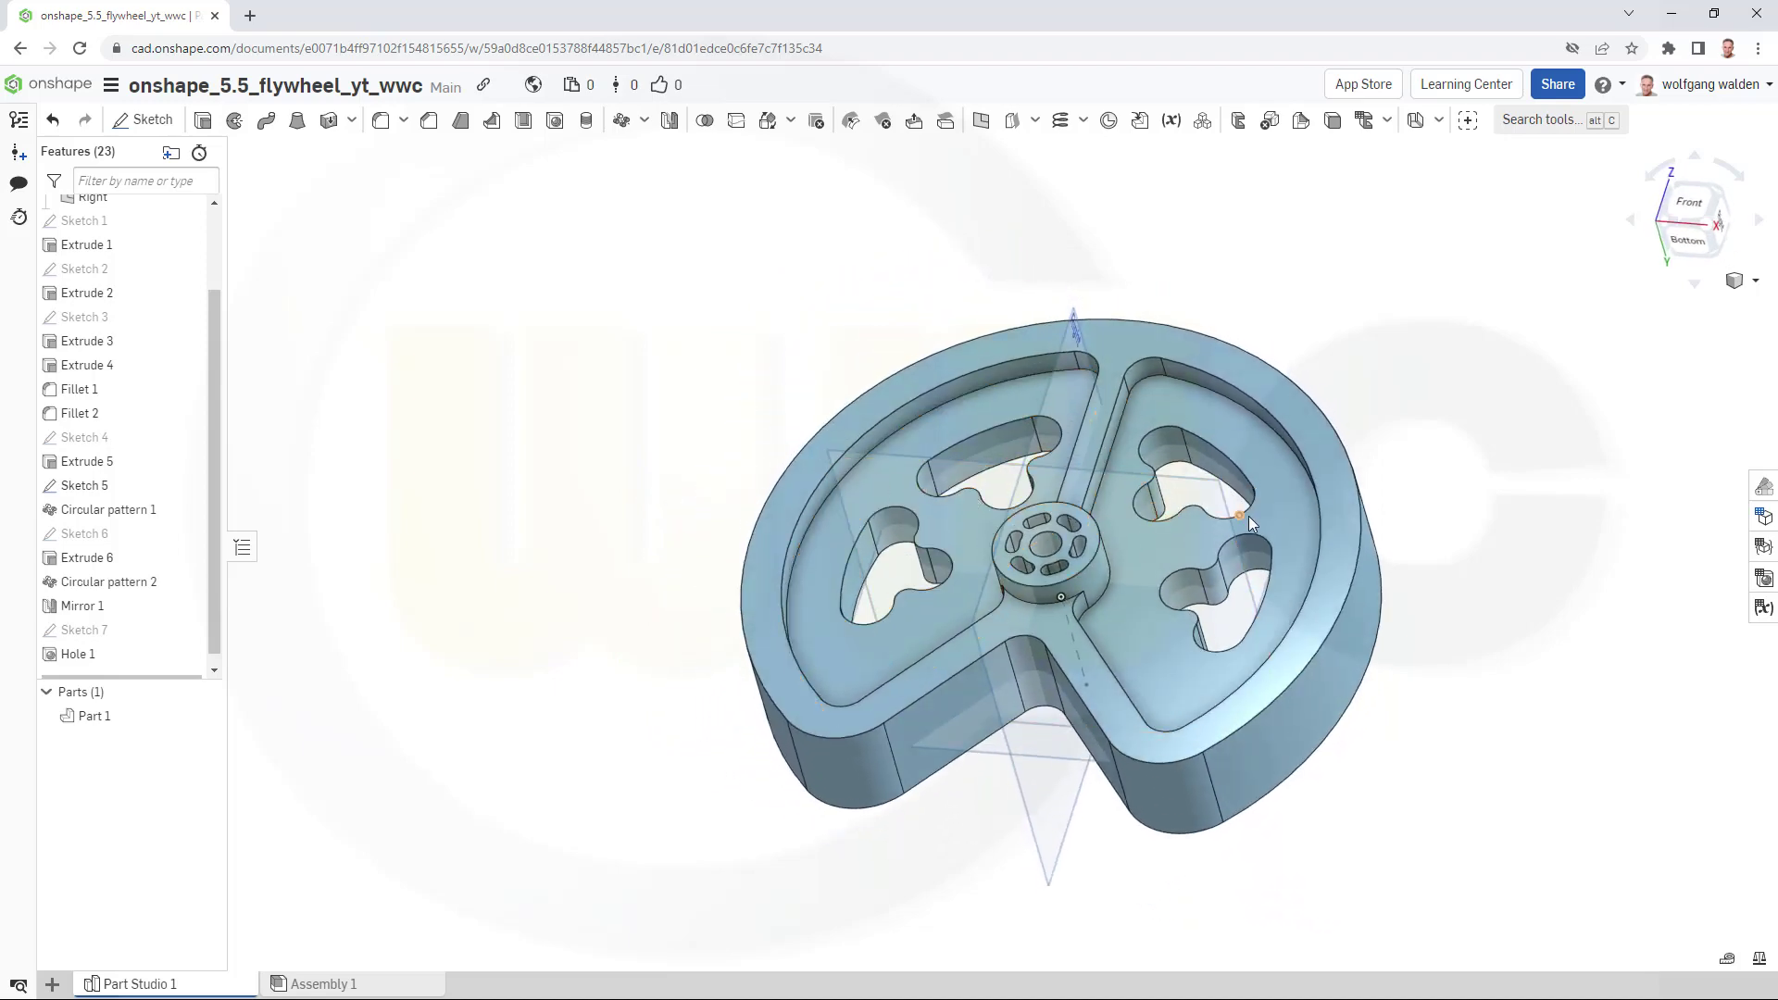